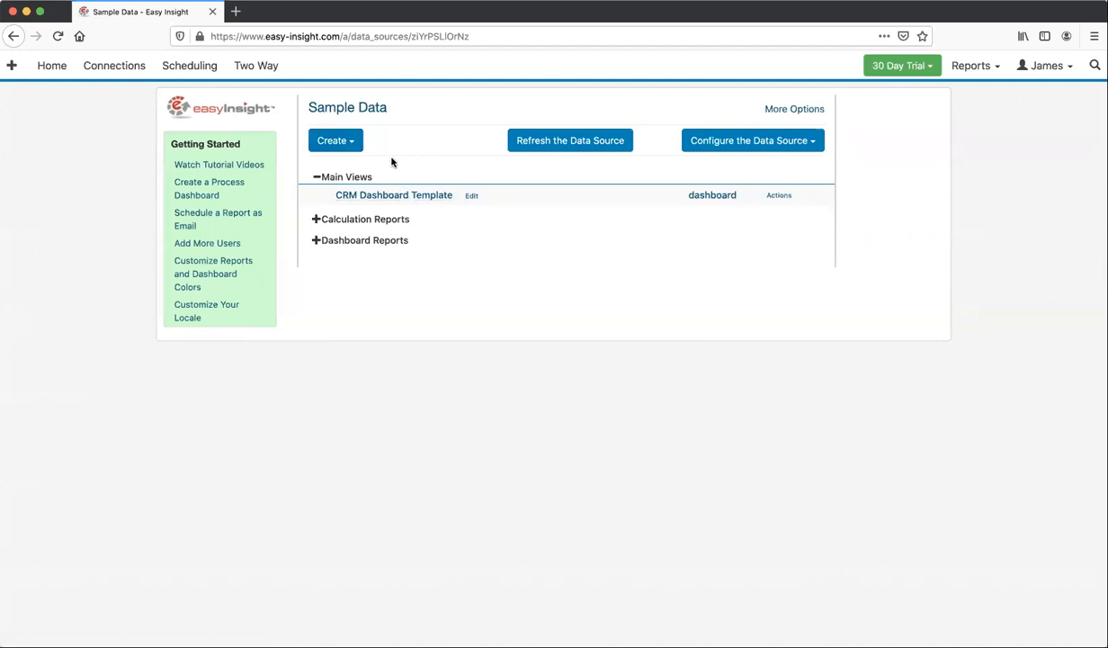
Create a new report on the Sample Data source and add the Current Stage field from Sales as its first column.
left_click(346, 143)
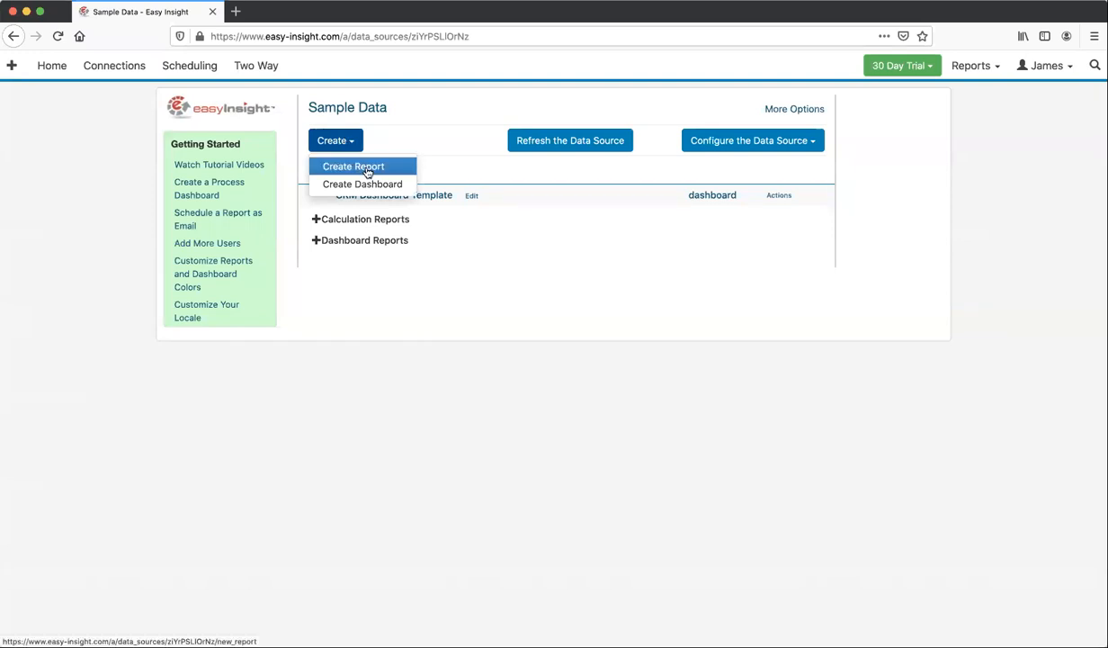
left_click(364, 167)
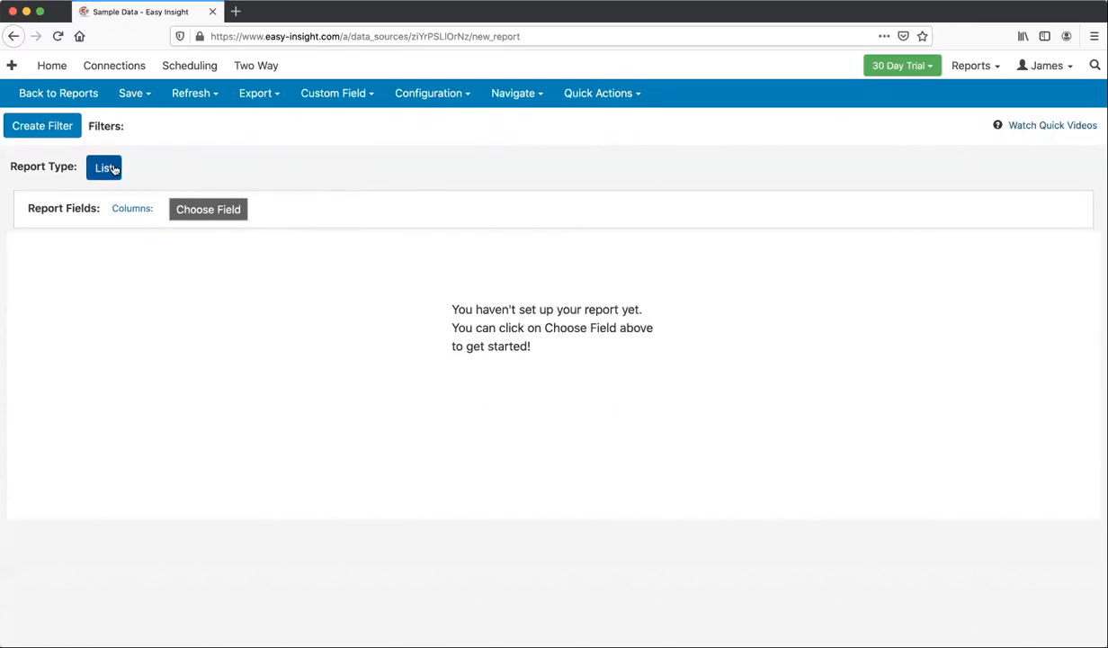
left_click(191, 213)
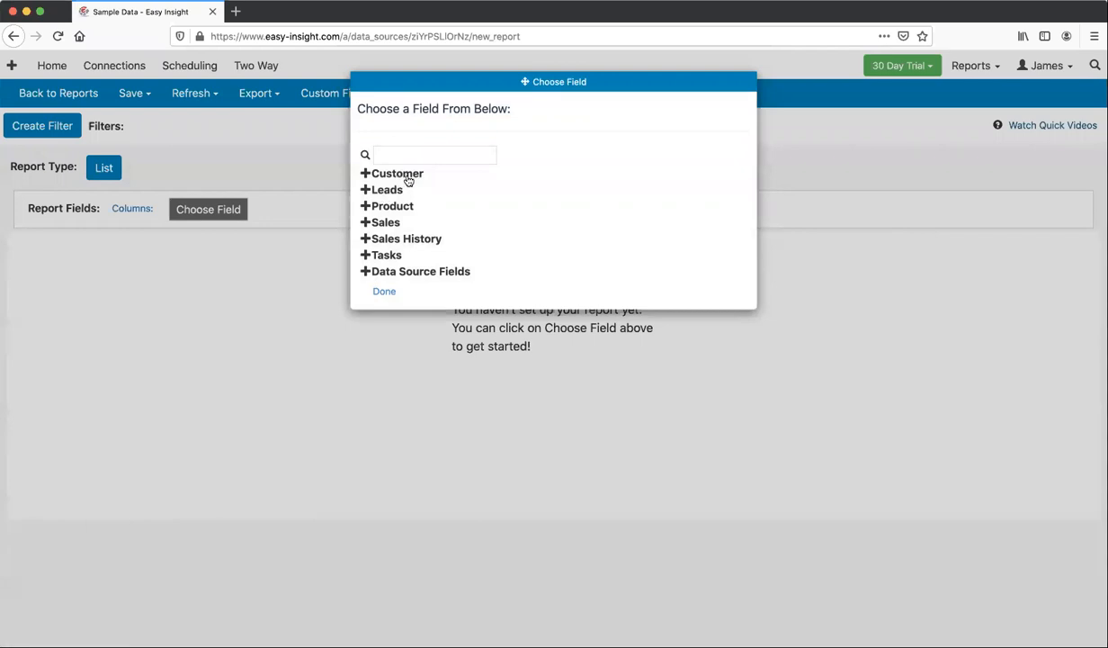
left_click(389, 223)
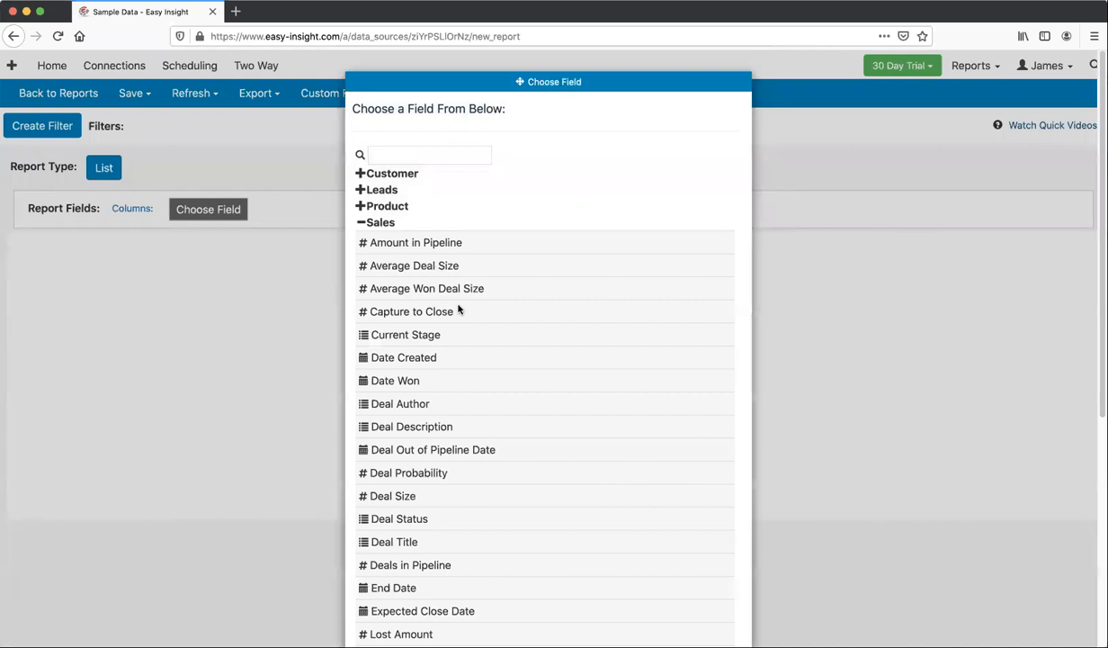
scroll(456, 309, "down", 1)
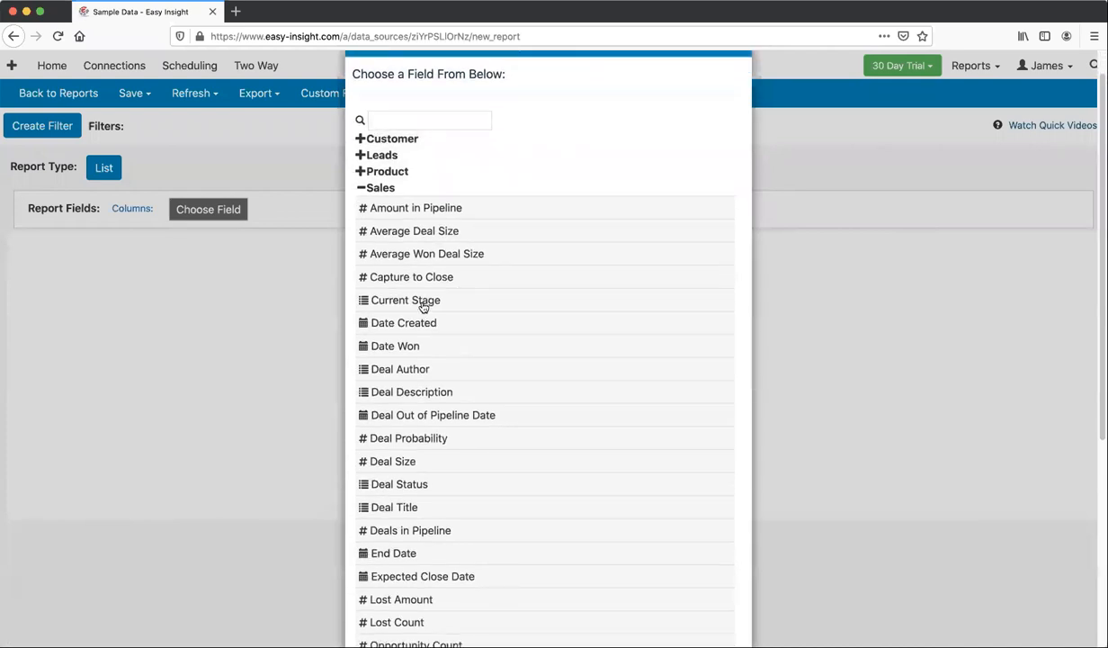
left_click(416, 301)
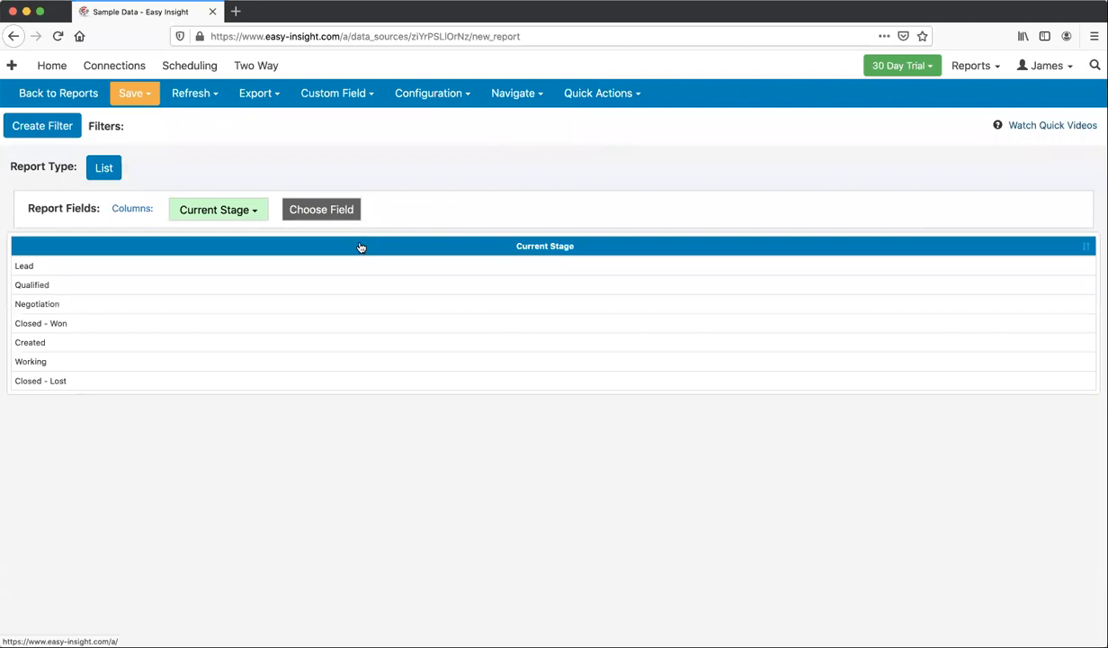
Add the Sales Rep and Deal Size fields from Sales as further report columns.
left_click(331, 210)
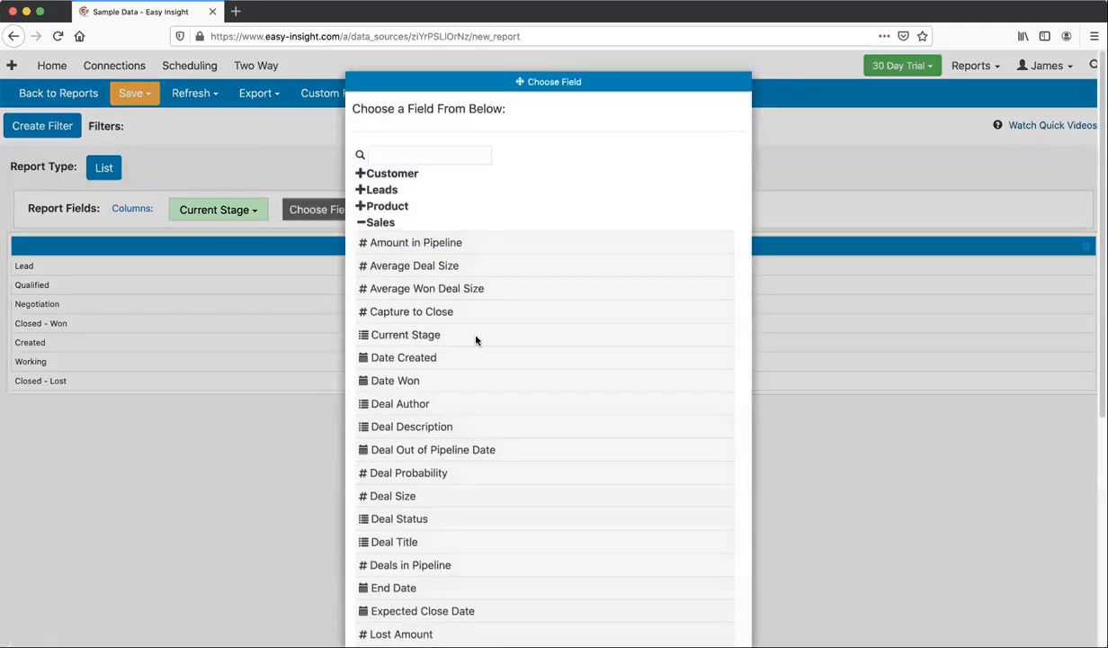
scroll(422, 421, "down", 4)
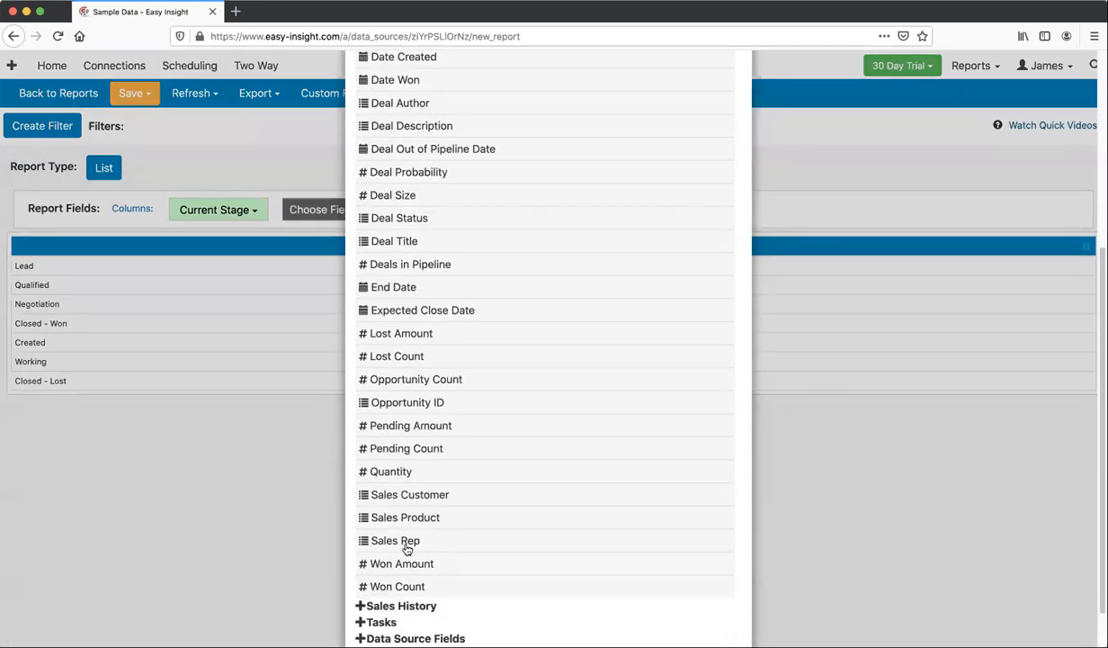
left_click(406, 543)
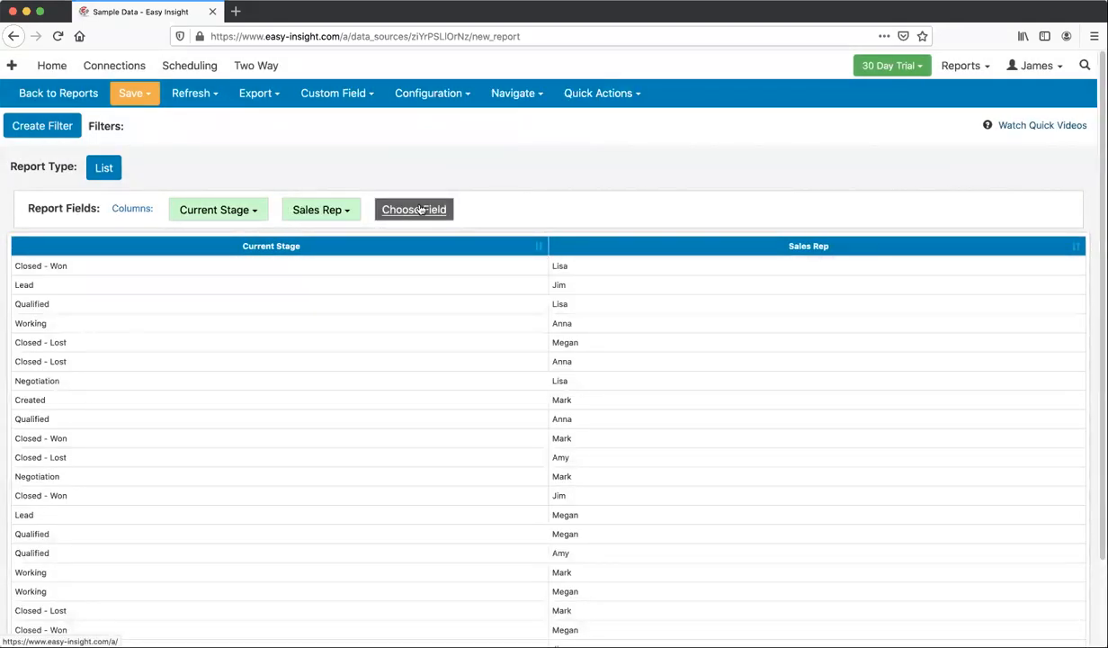
left_click(420, 209)
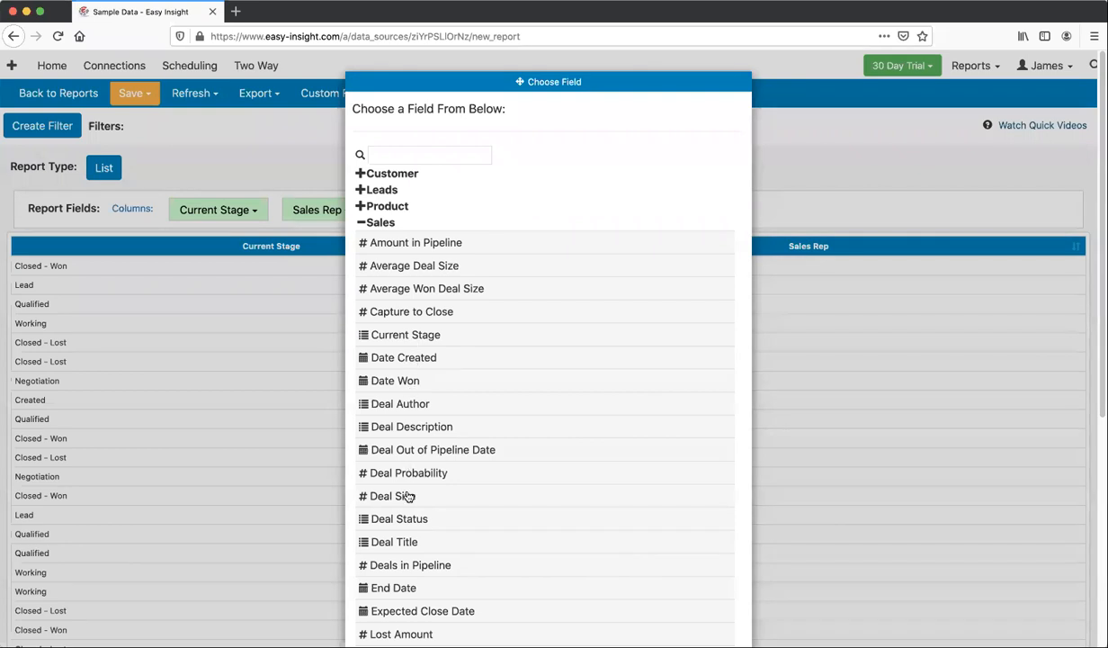
left_click(405, 494)
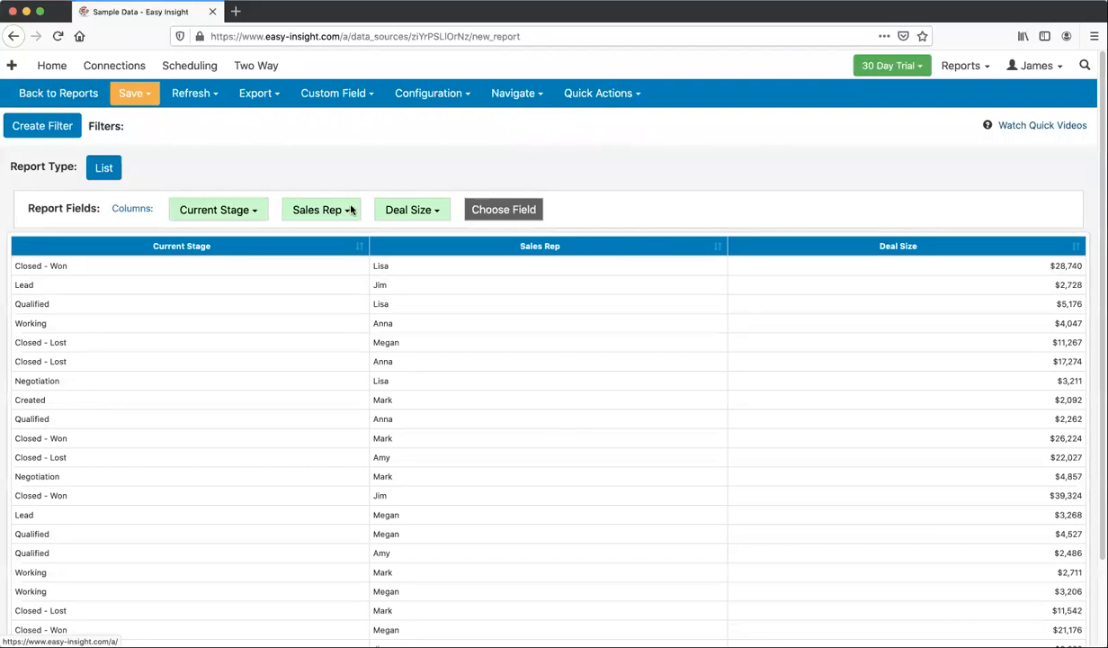
left_click(238, 211)
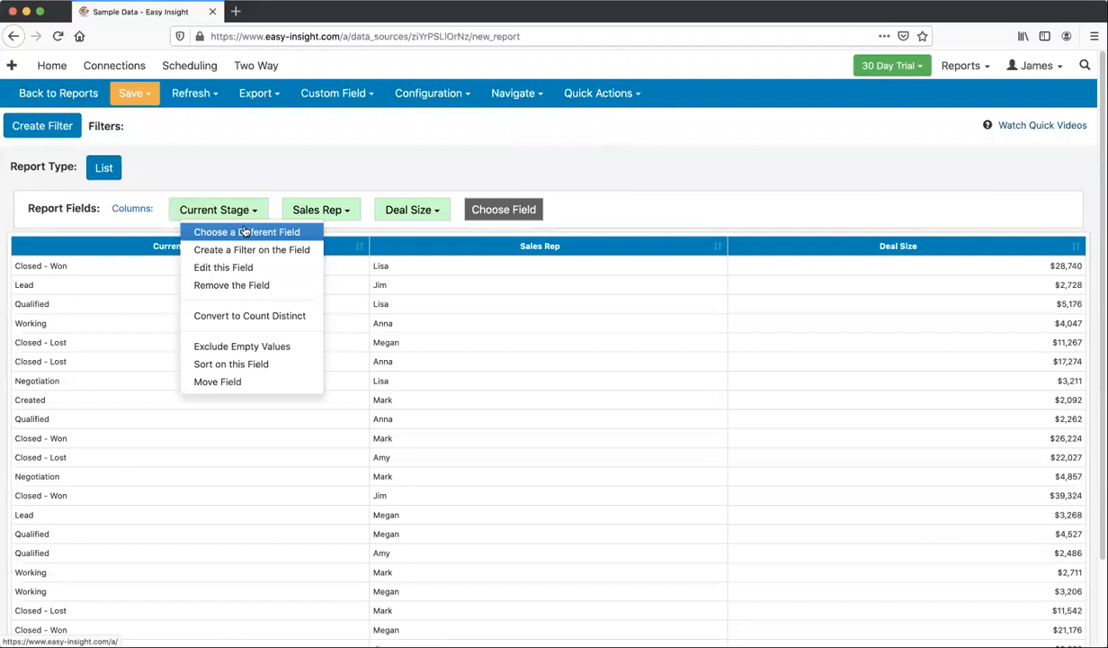
left_click(245, 232)
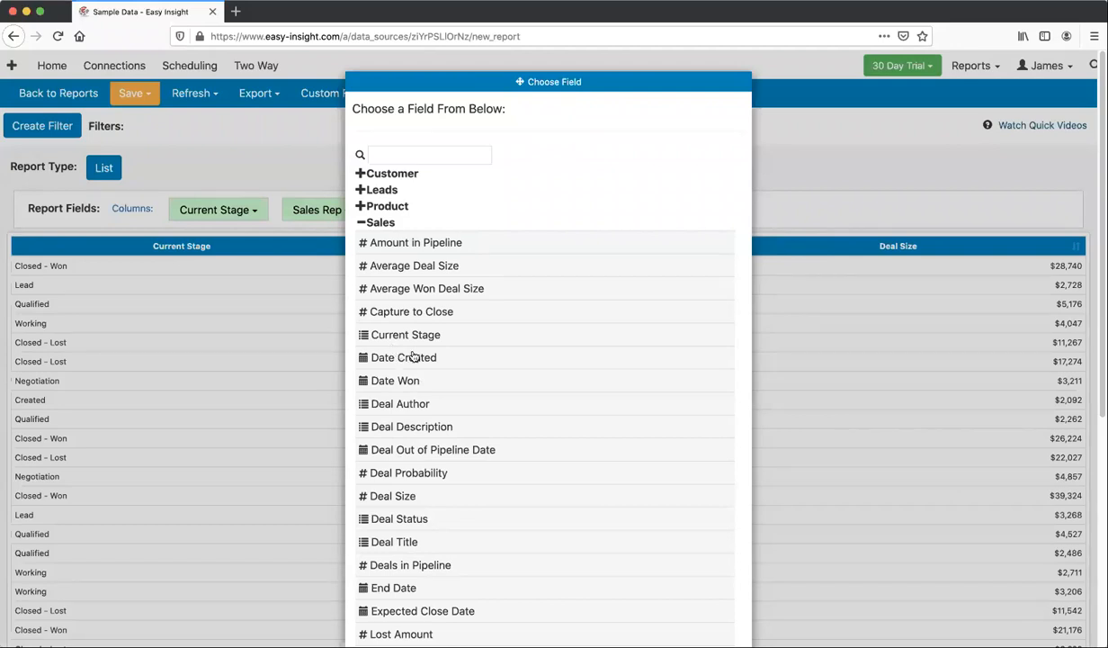
left_click(303, 161)
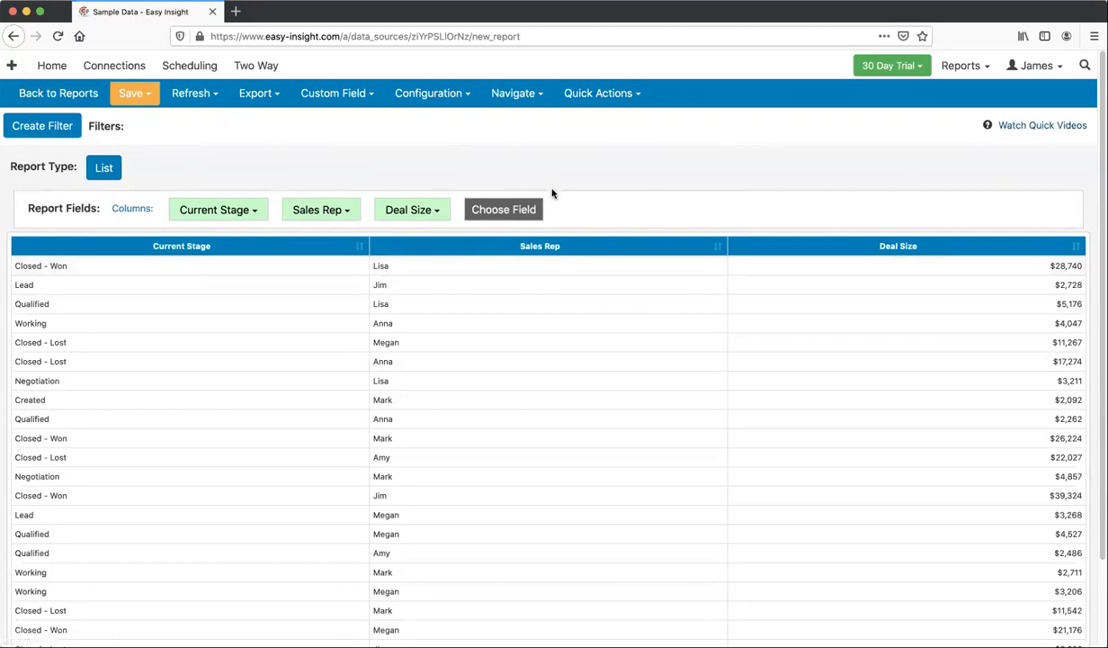
Open the Deal Size field for editing and review its field type, aggregation and formatting choices.
left_click(416, 209)
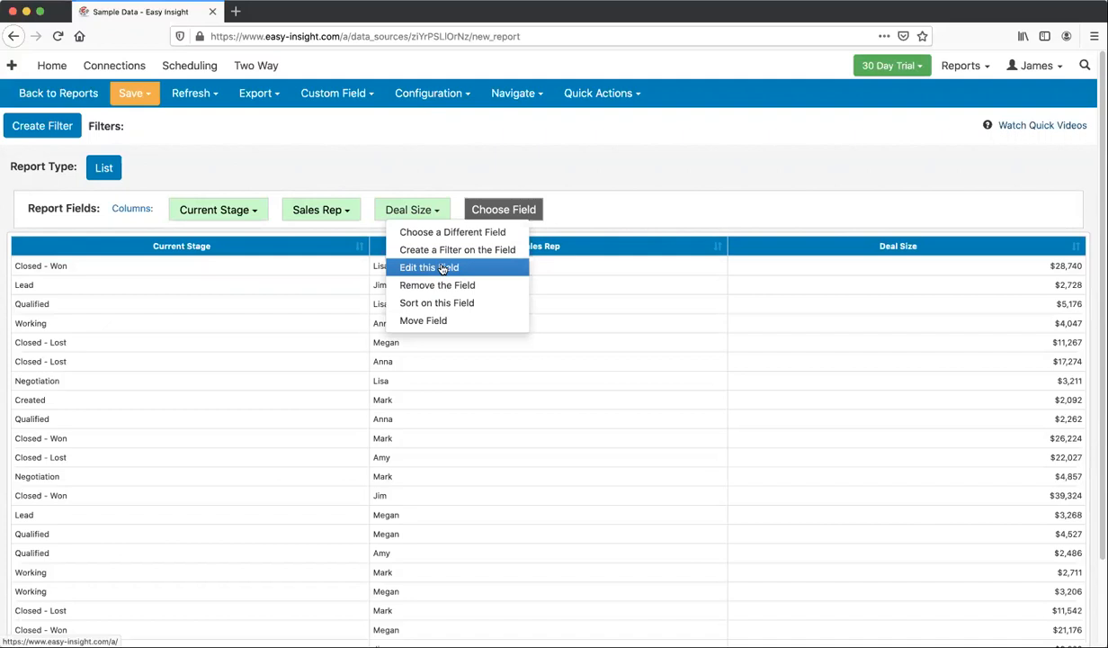
left_click(440, 267)
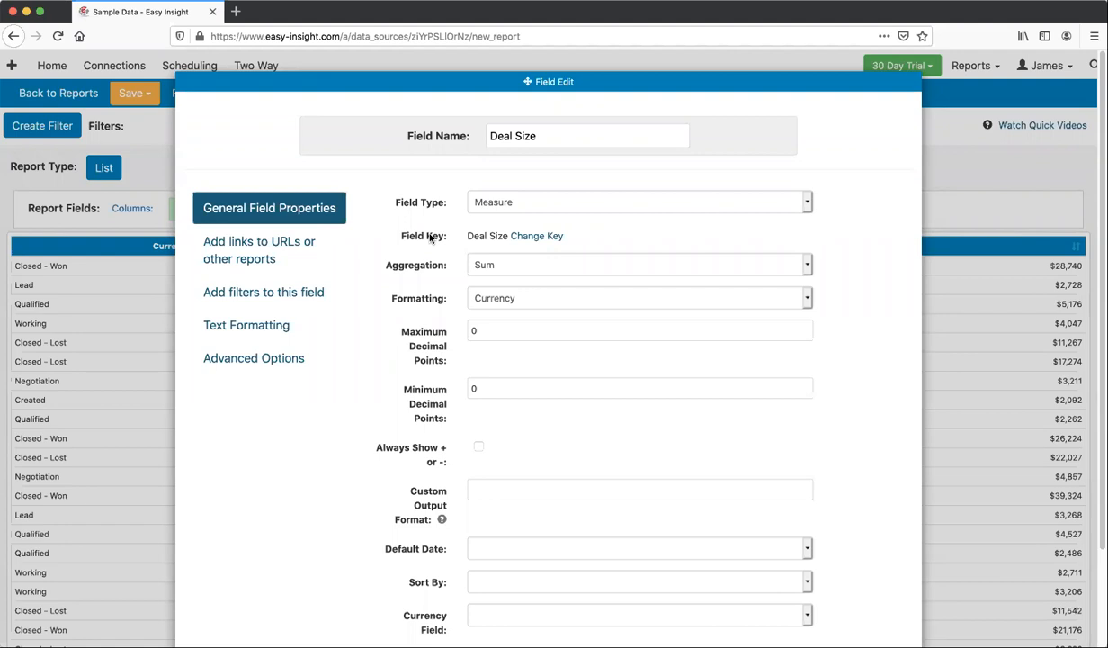
left_click(494, 203)
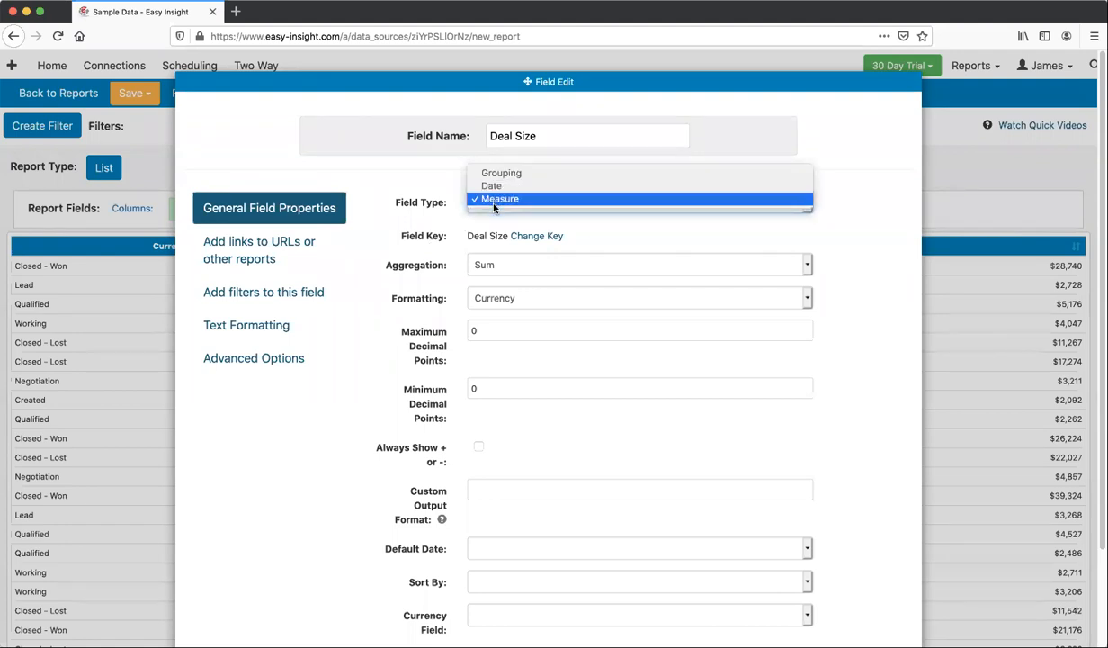
left_click(431, 181)
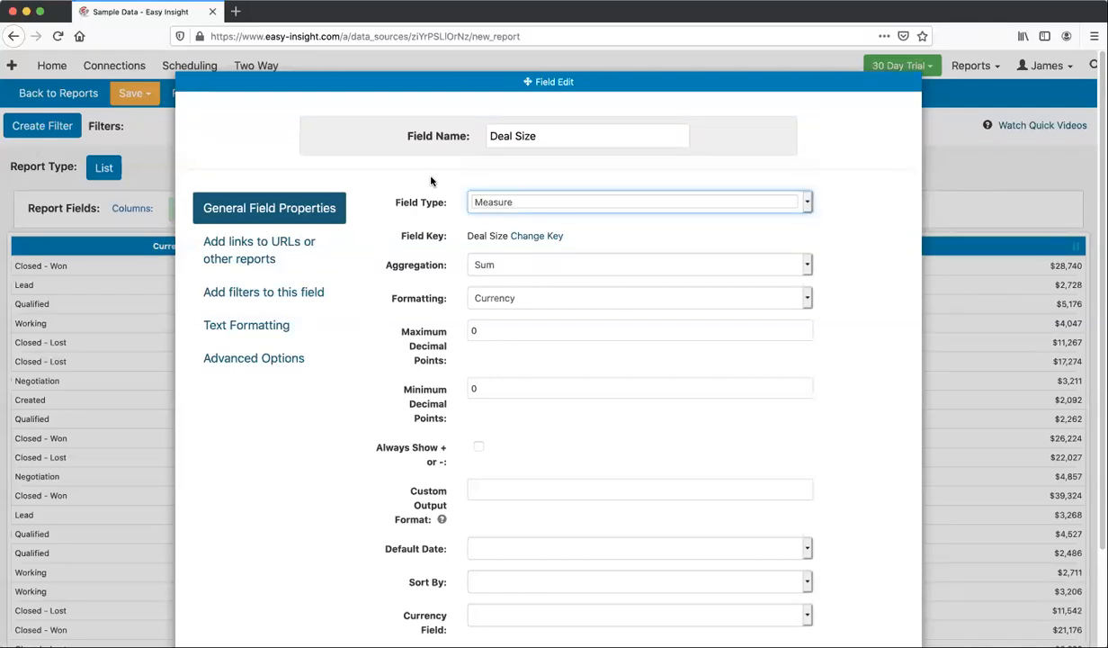
left_click(508, 268)
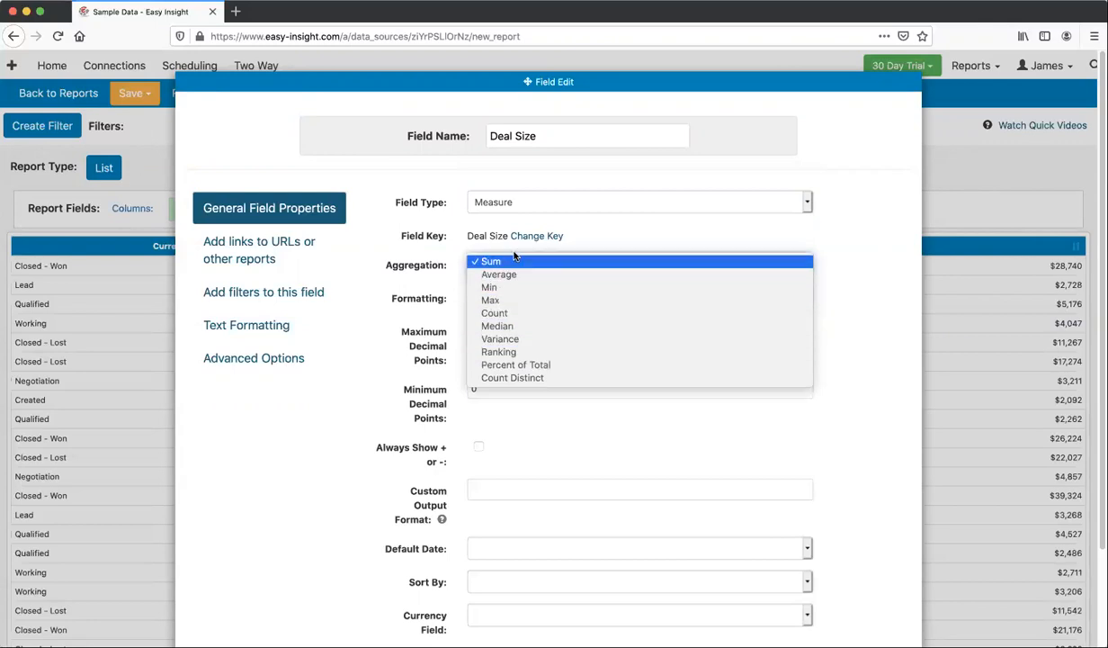
left_click(398, 283)
left_click(514, 299)
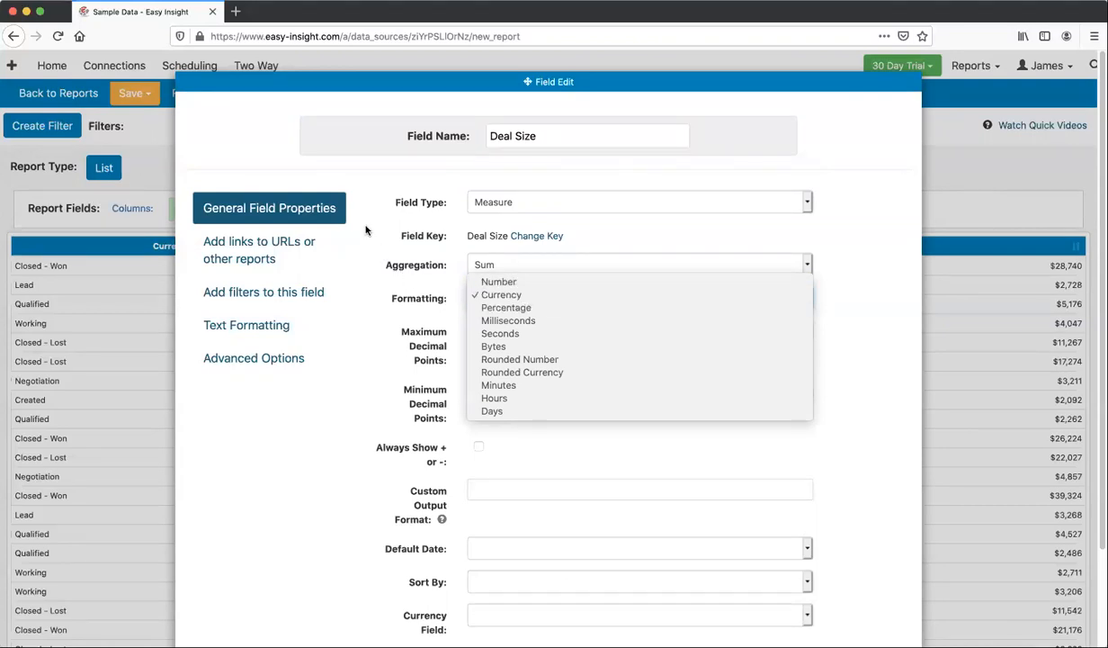
left_click(376, 279)
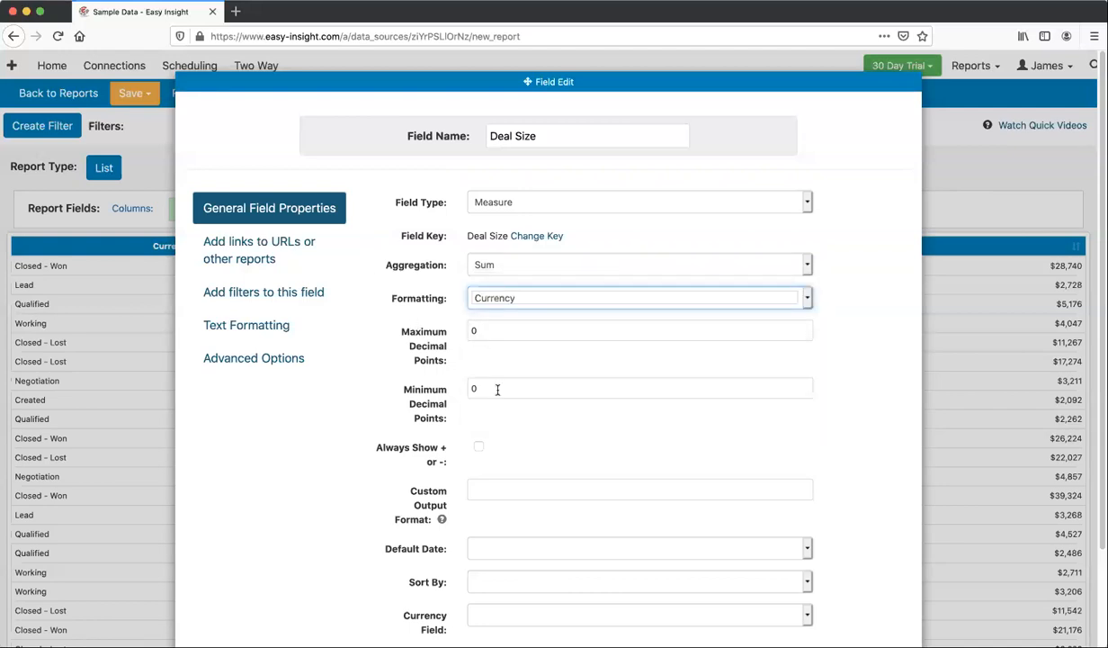
Set Deal Size's maximum and minimum decimal points to 2 and save the field.
left_click(473, 330)
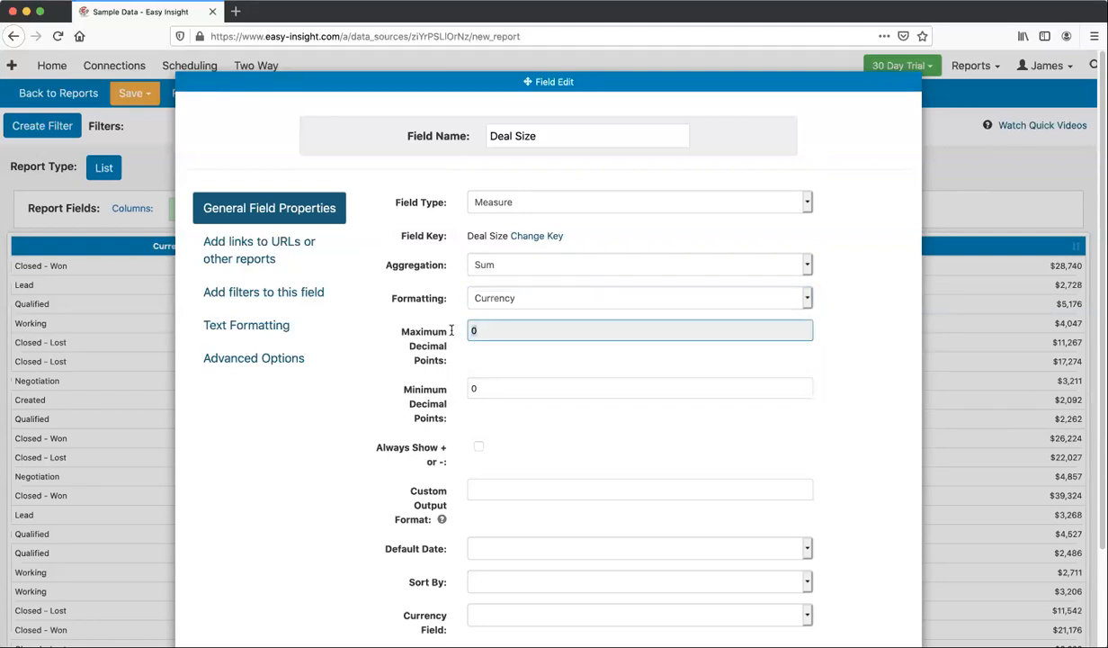
type("2")
left_click(509, 390)
type("2")
left_click(383, 390)
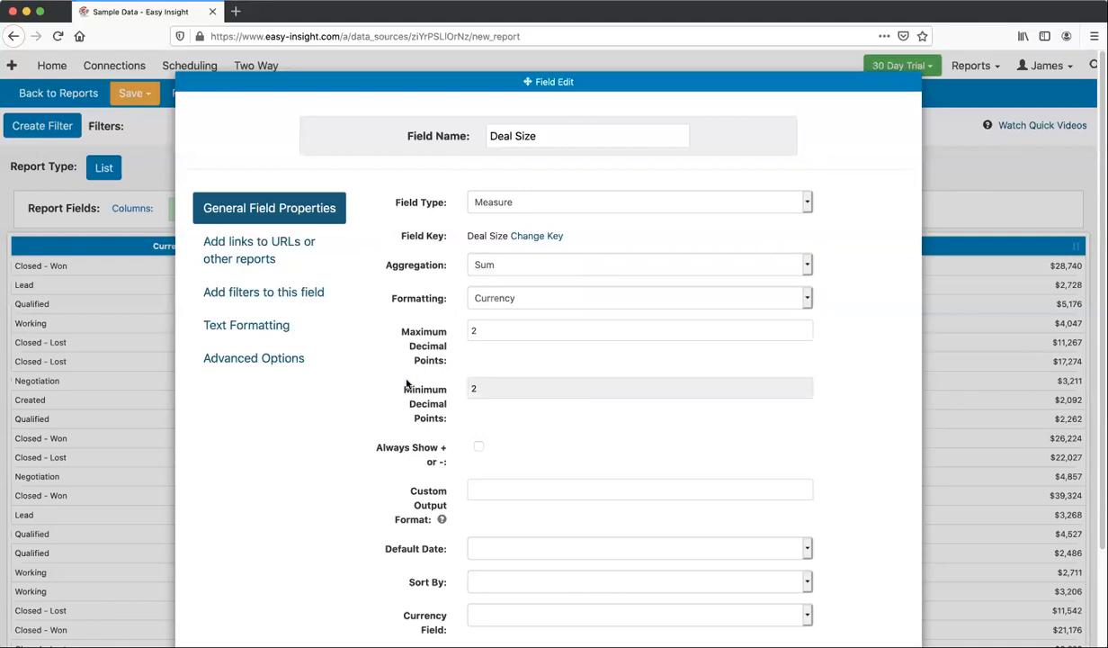
scroll(387, 413, "down", 2)
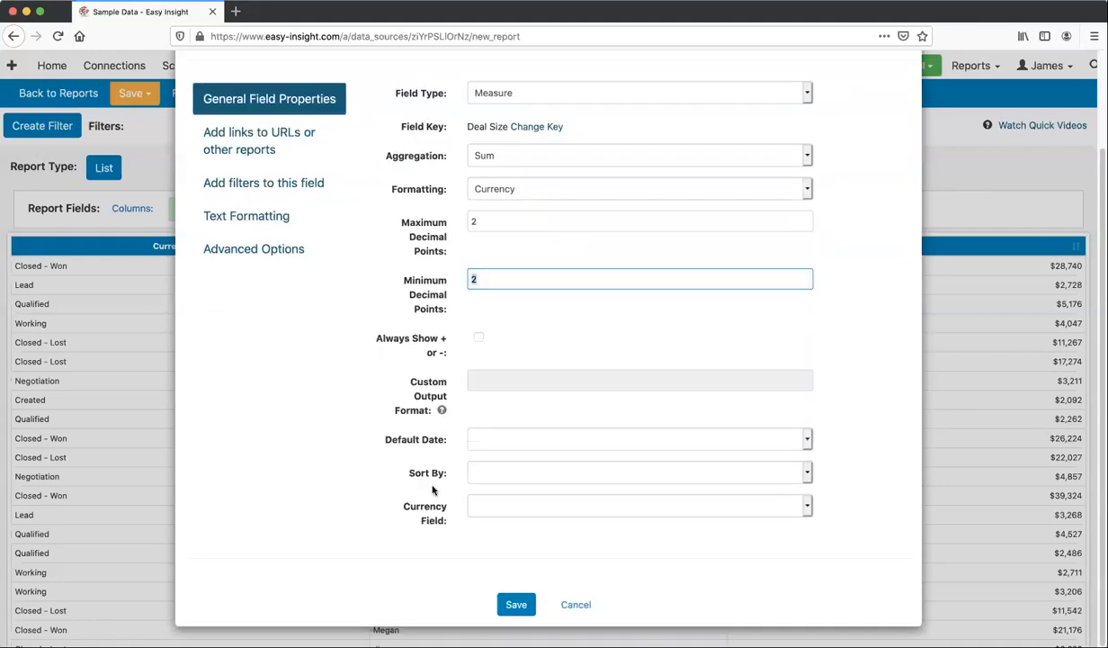
left_click(516, 604)
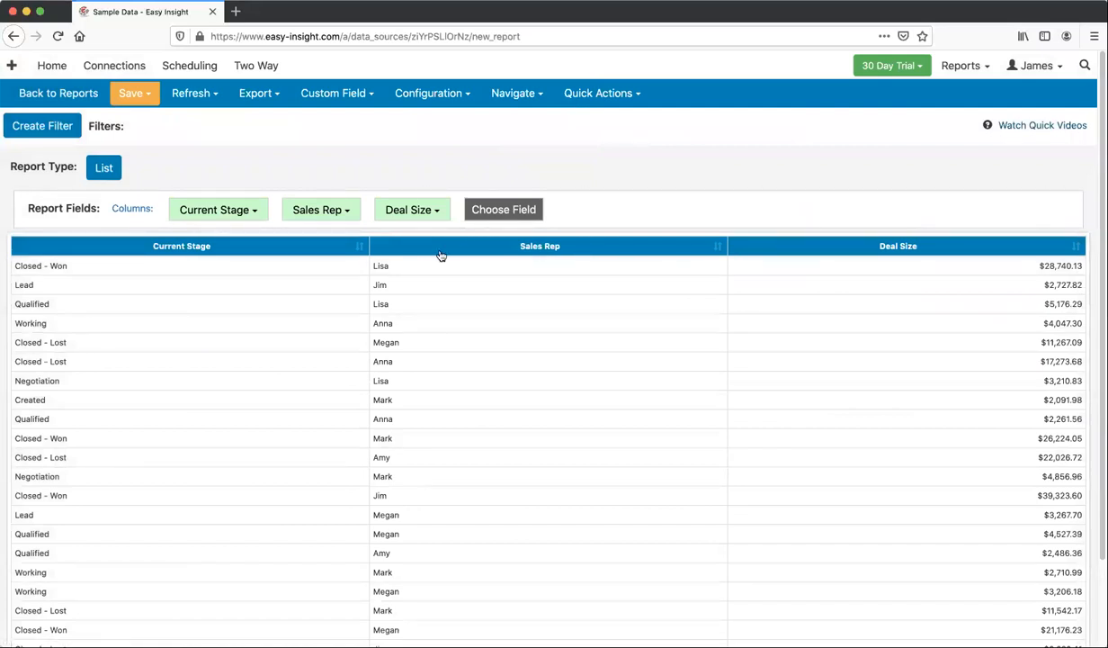
Sort the report in ascending order by Current Stage and by Sales Rep within each stage.
left_click(269, 245)
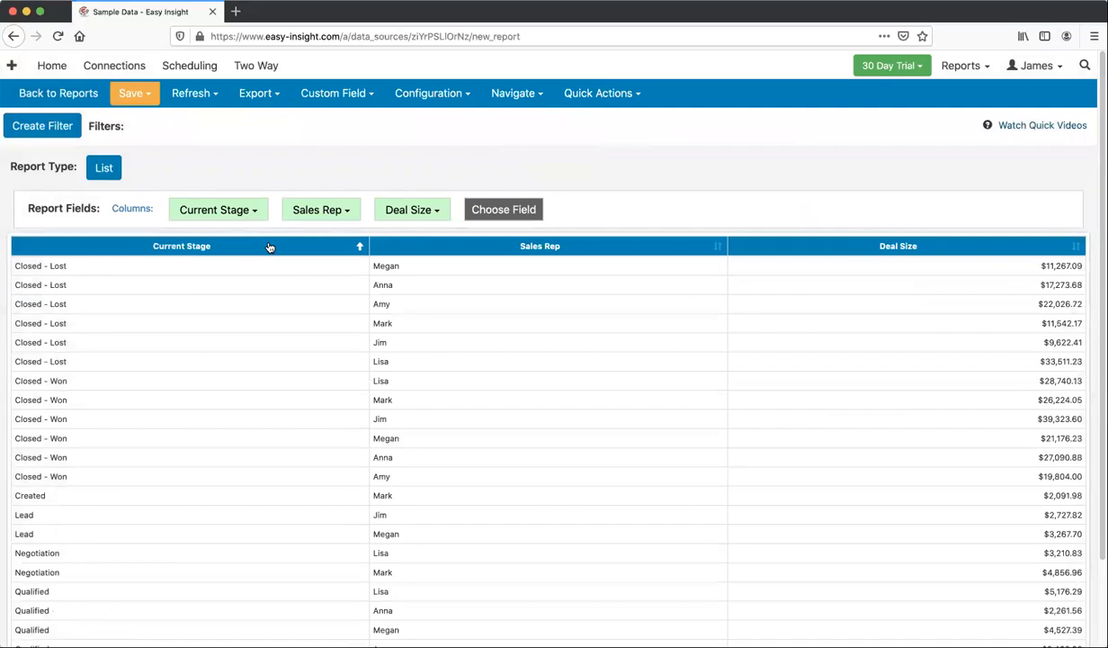
left_click(455, 250)
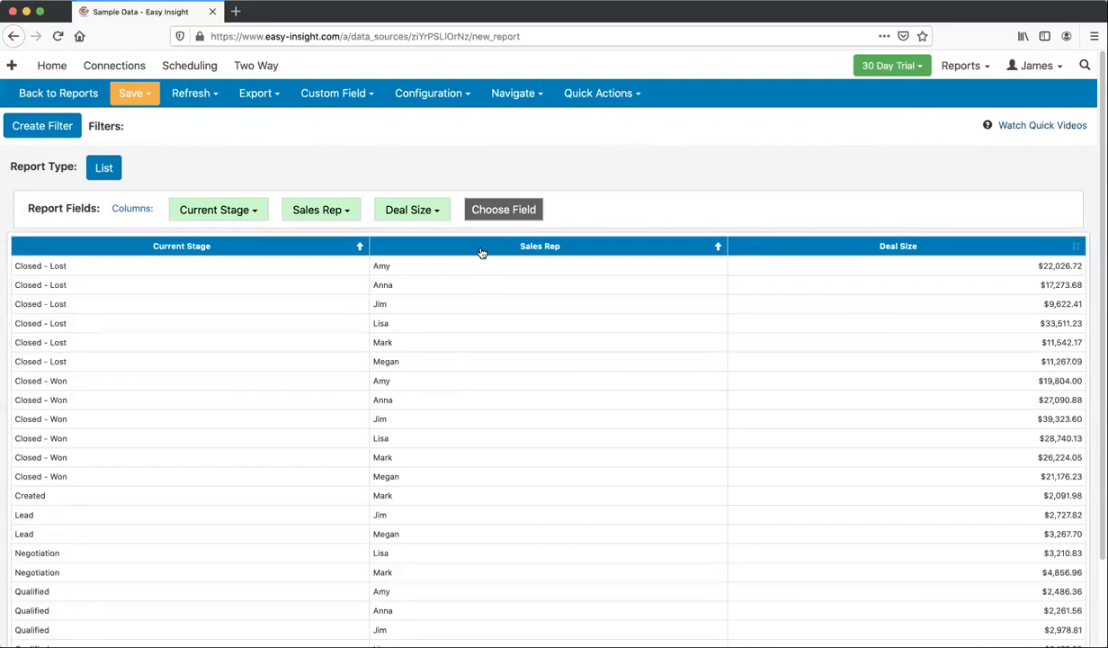
Add the Opportunity ID field from Sales to see individual deals, and remove it from the report again.
left_click(503, 209)
scroll(416, 419, "down", 3)
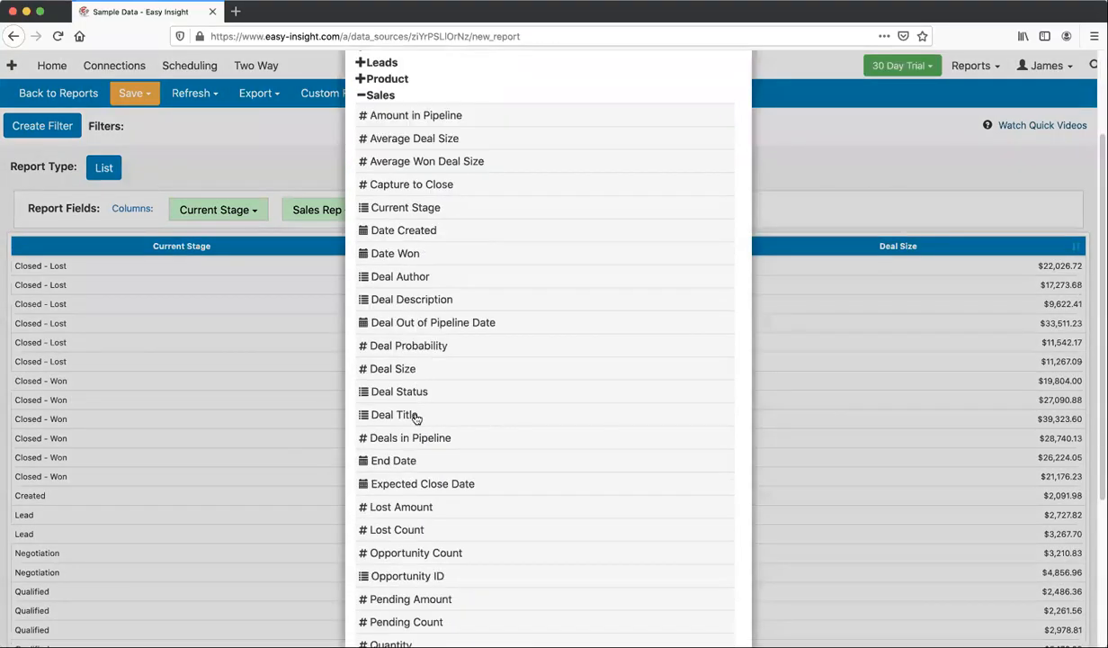
left_click(435, 574)
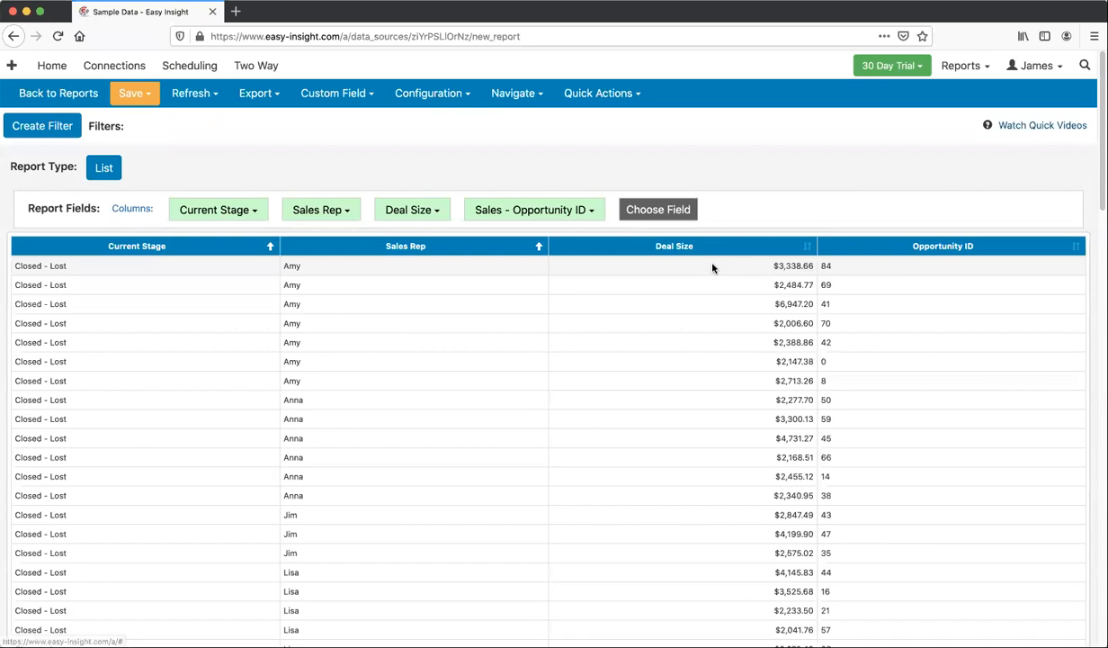
left_click(535, 213)
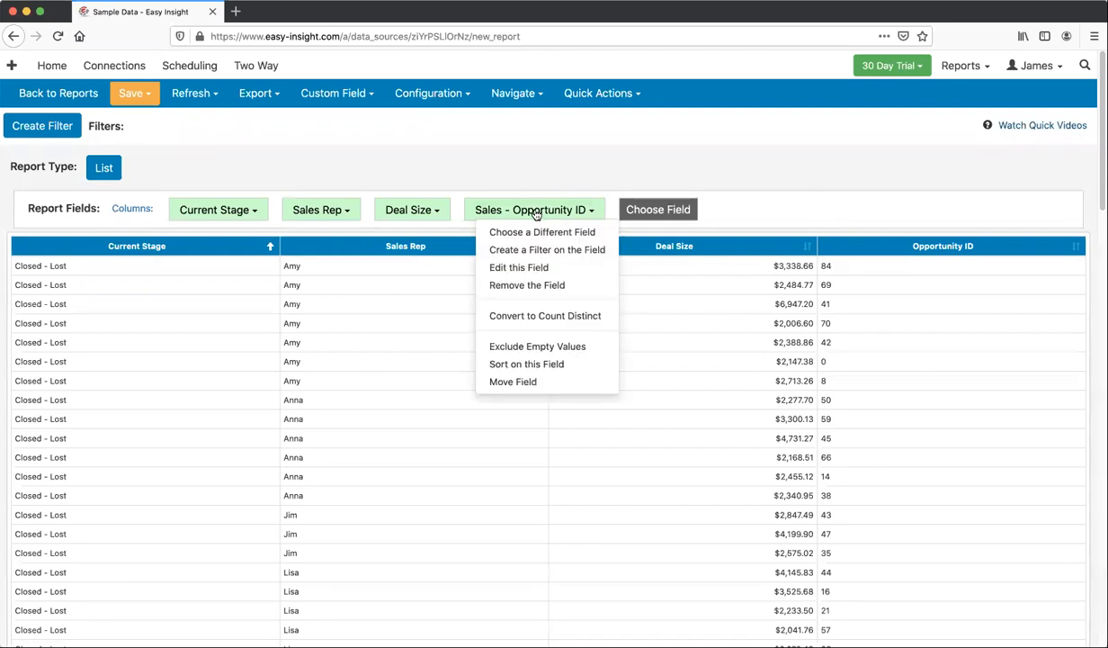
left_click(546, 286)
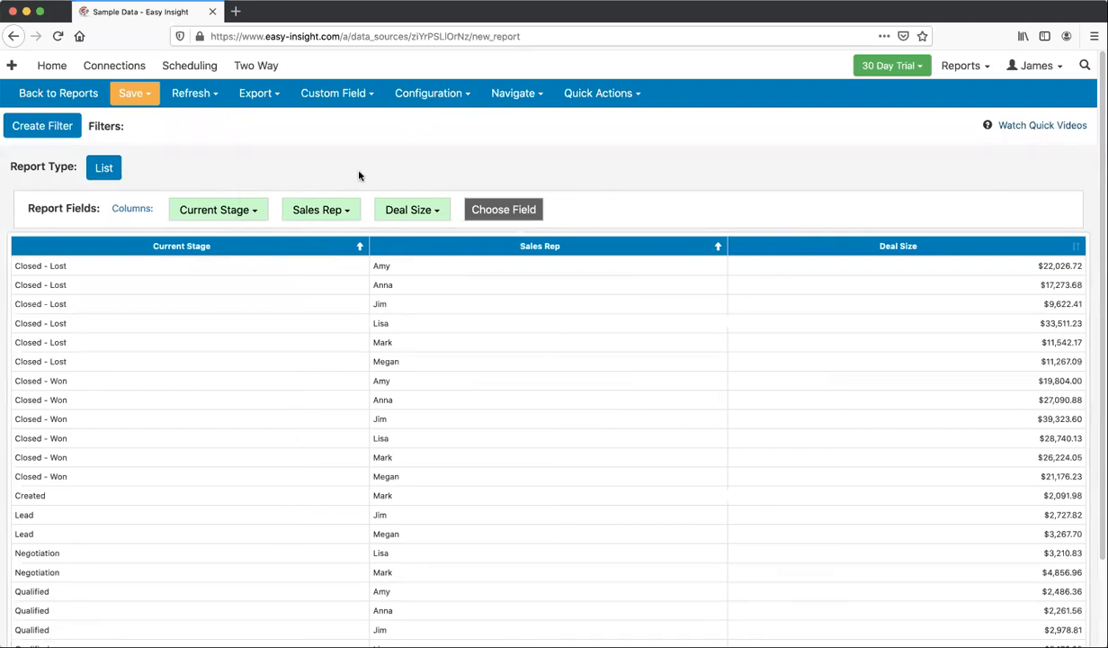
Add a summary row to the report and check it at the end of the list.
left_click(607, 94)
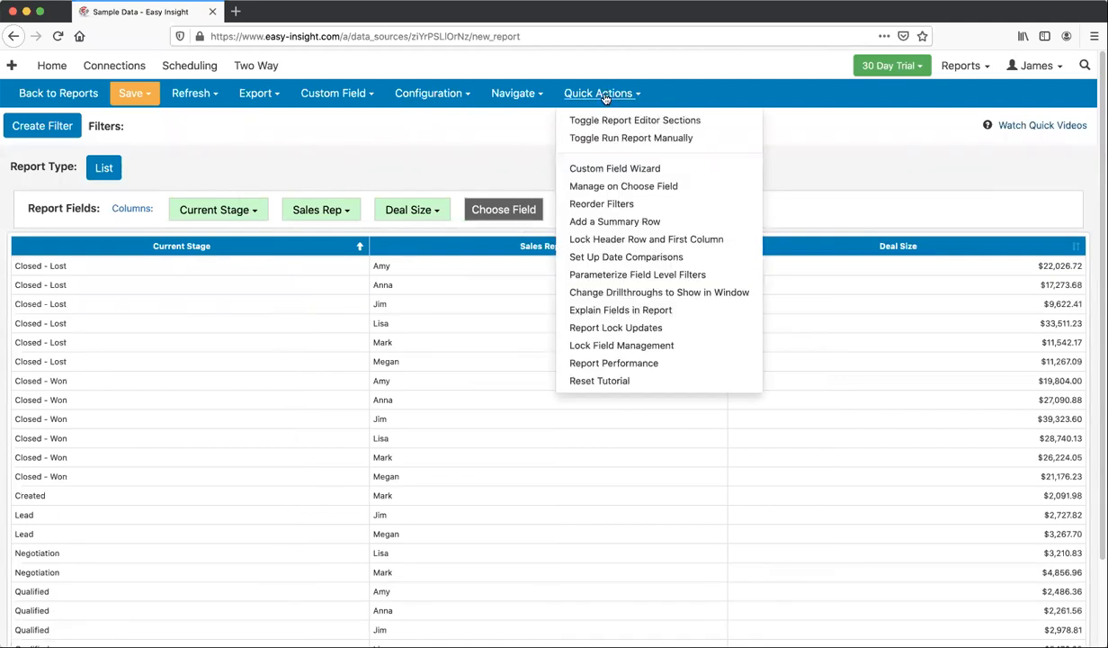
left_click(627, 226)
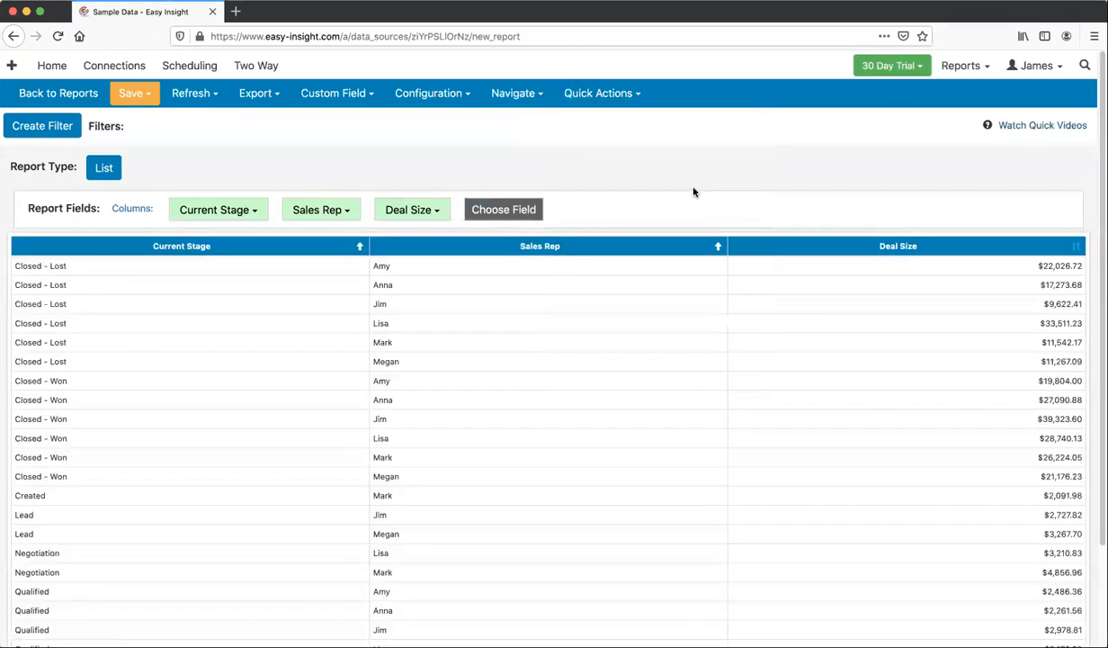
scroll(619, 384, "down", 3)
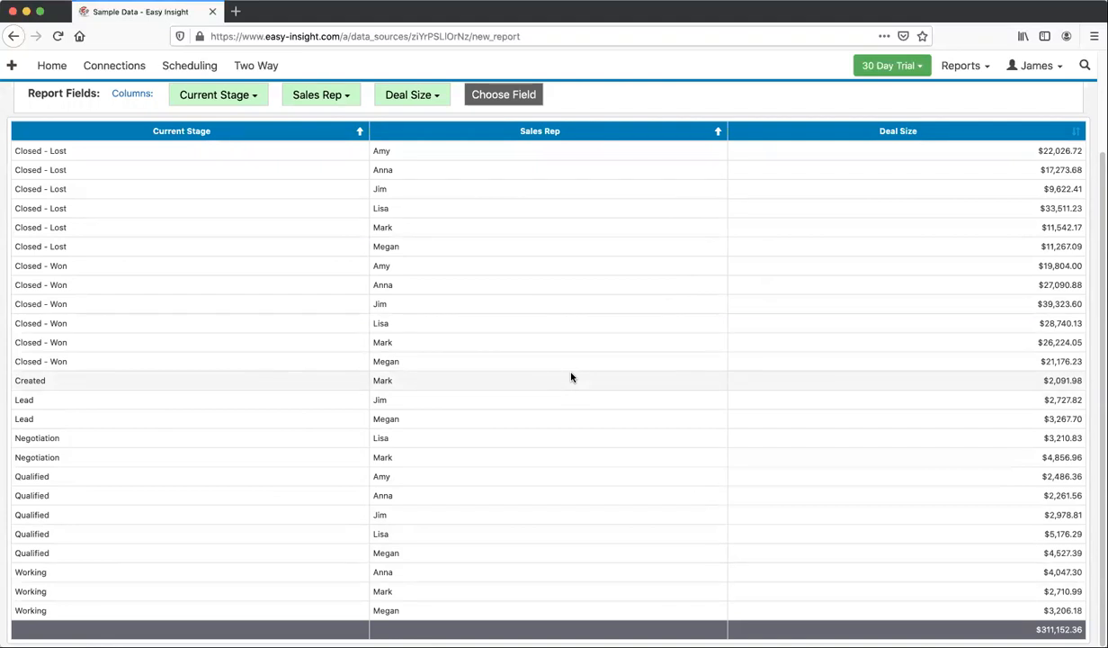
scroll(571, 377, "up", 3)
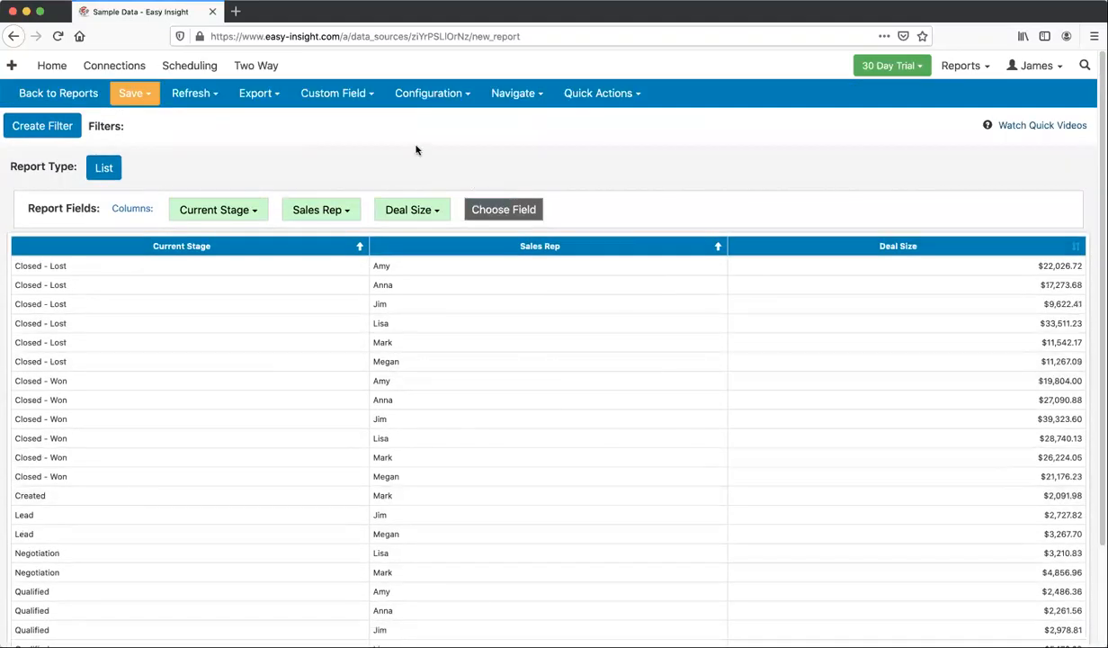
Turn on Lock Headers in the report's formatting properties and save them.
left_click(430, 95)
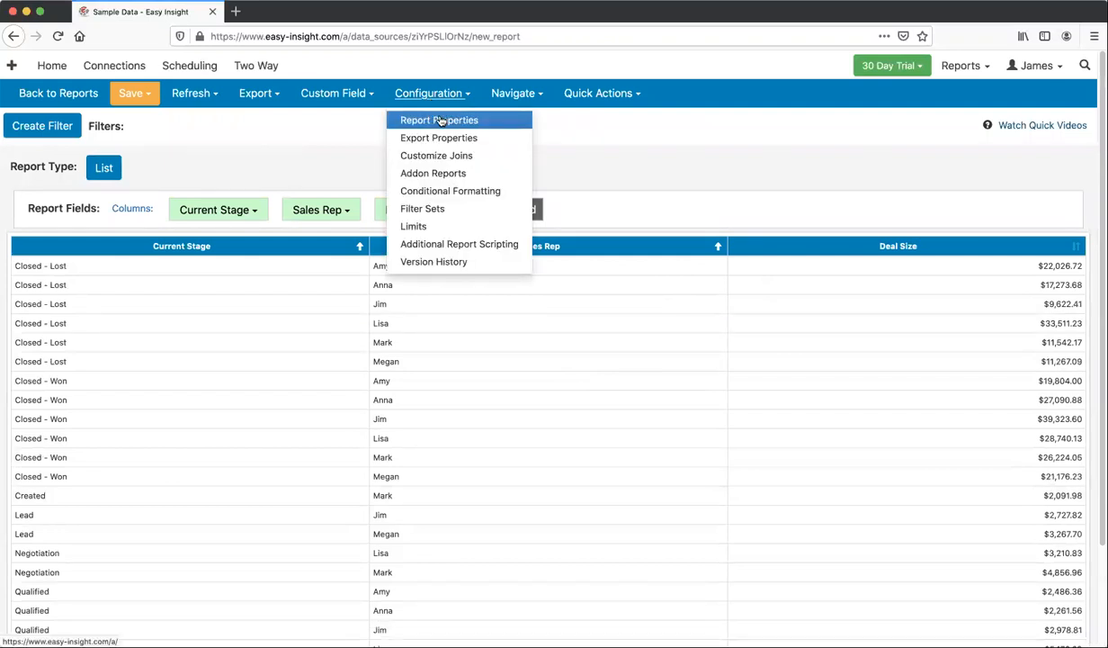
left_click(441, 120)
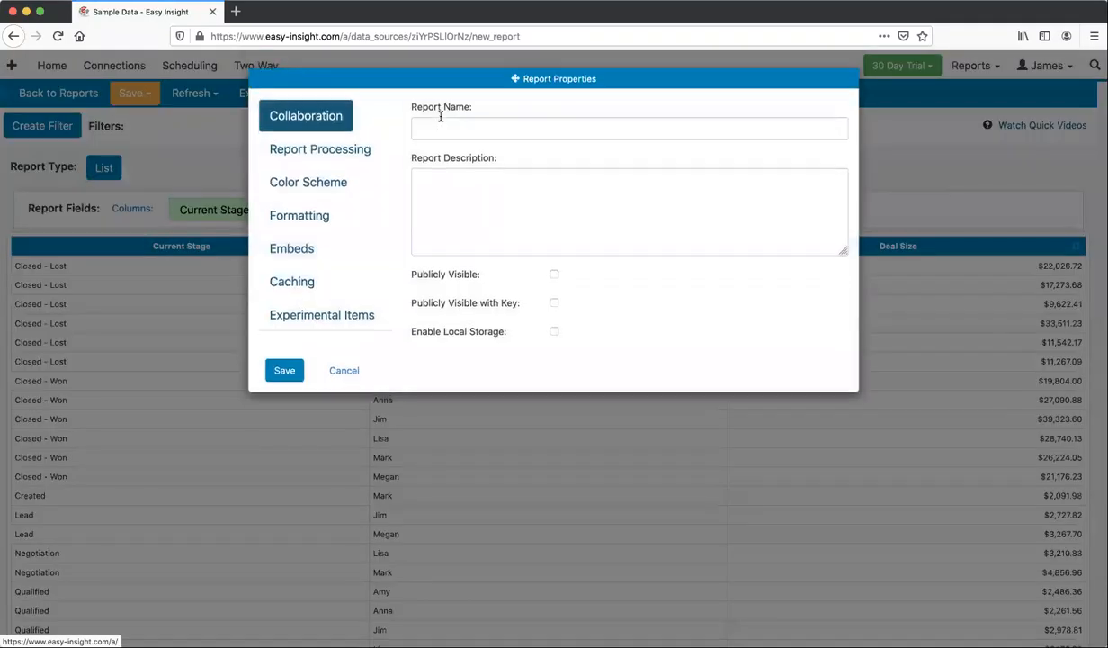
left_click(306, 215)
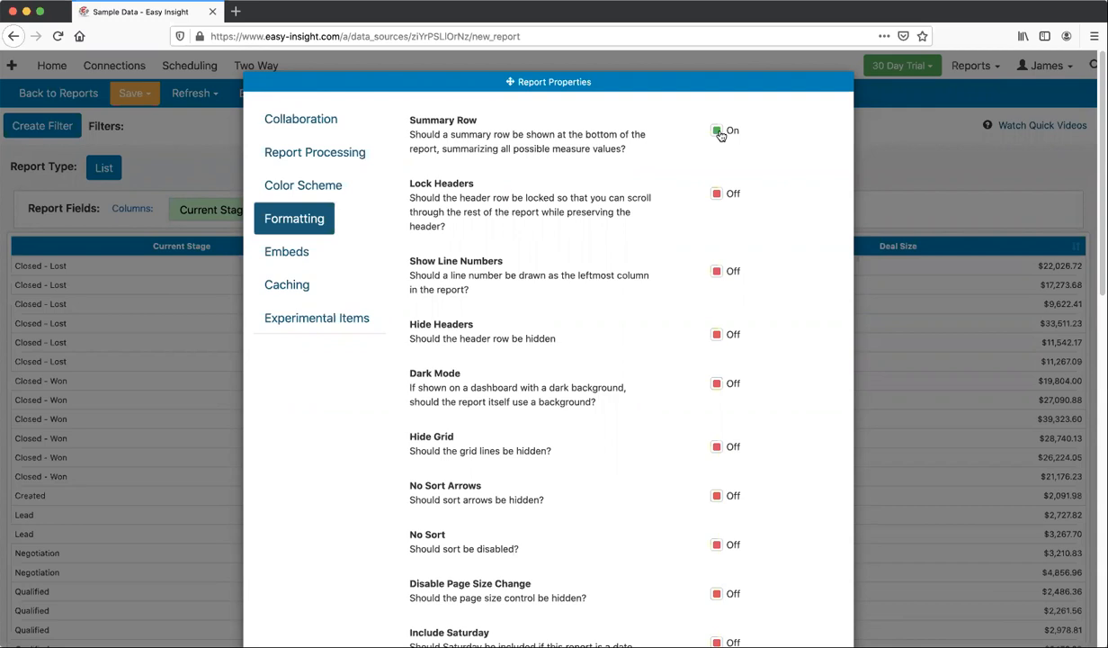
left_click(717, 195)
scroll(293, 537, "down", 5)
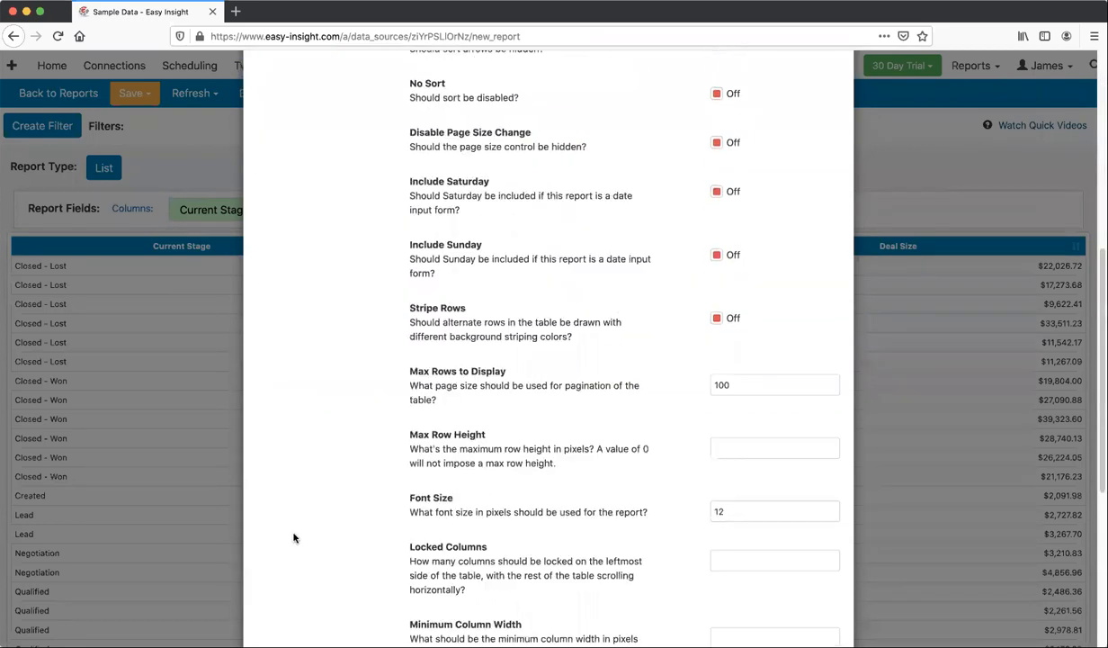
scroll(293, 537, "down", 4)
left_click(274, 594)
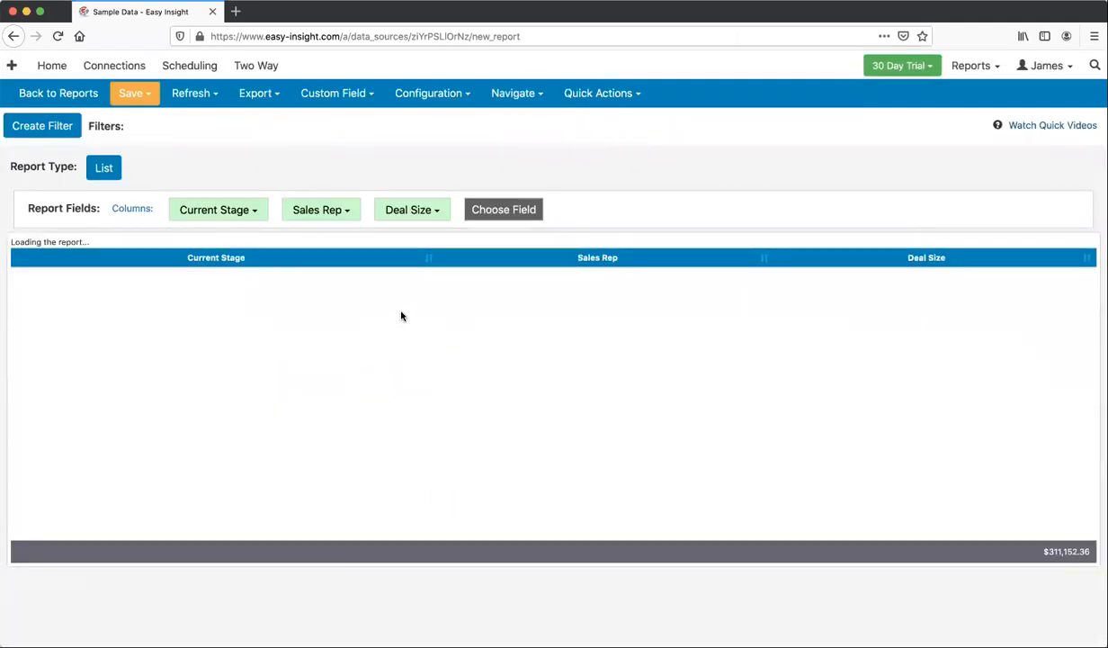
Refresh the report and examine how the header and summary rows behave while moving through the list.
left_click(190, 92)
left_click(207, 116)
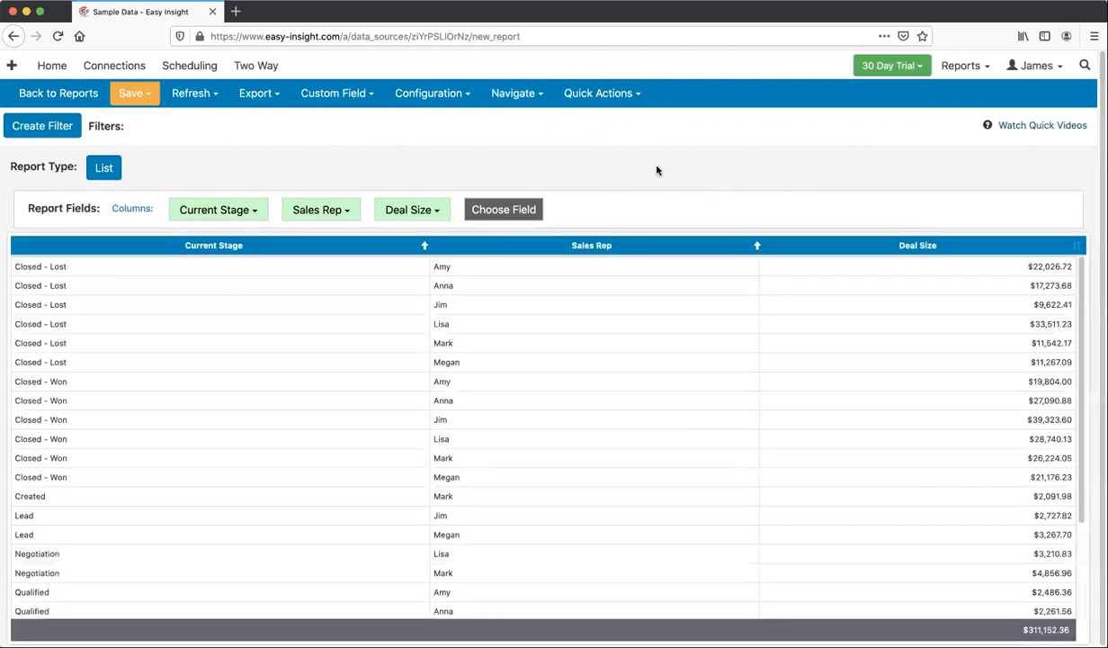
scroll(548, 344, "down", 1)
scroll(548, 344, "down", 5)
scroll(548, 343, "up", 6)
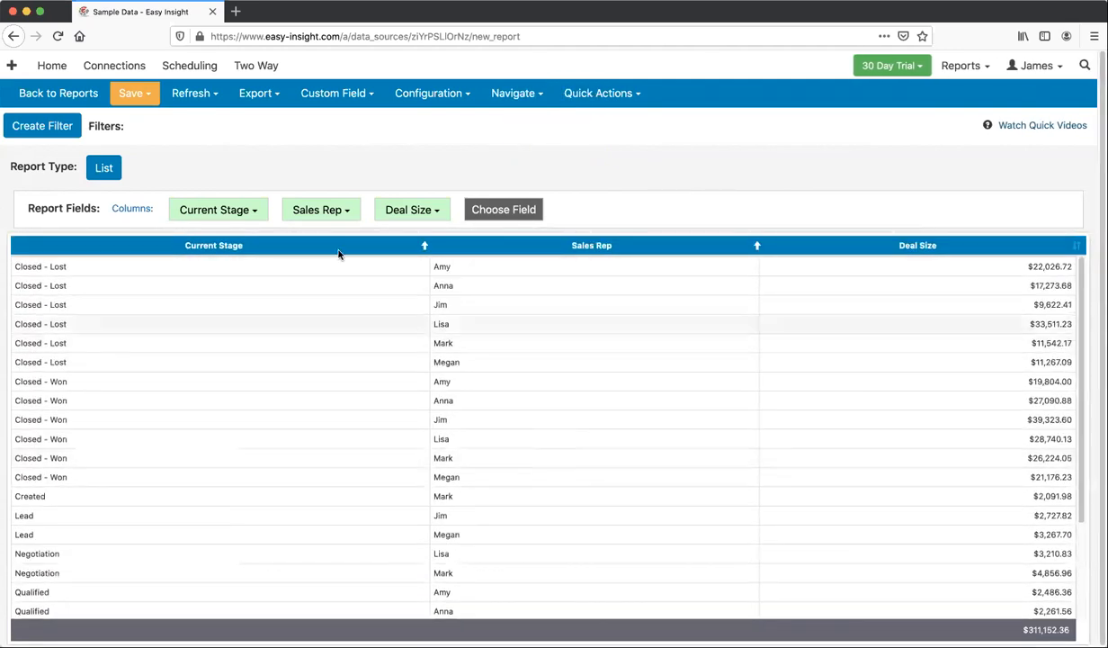
scroll(336, 364, "down", 5)
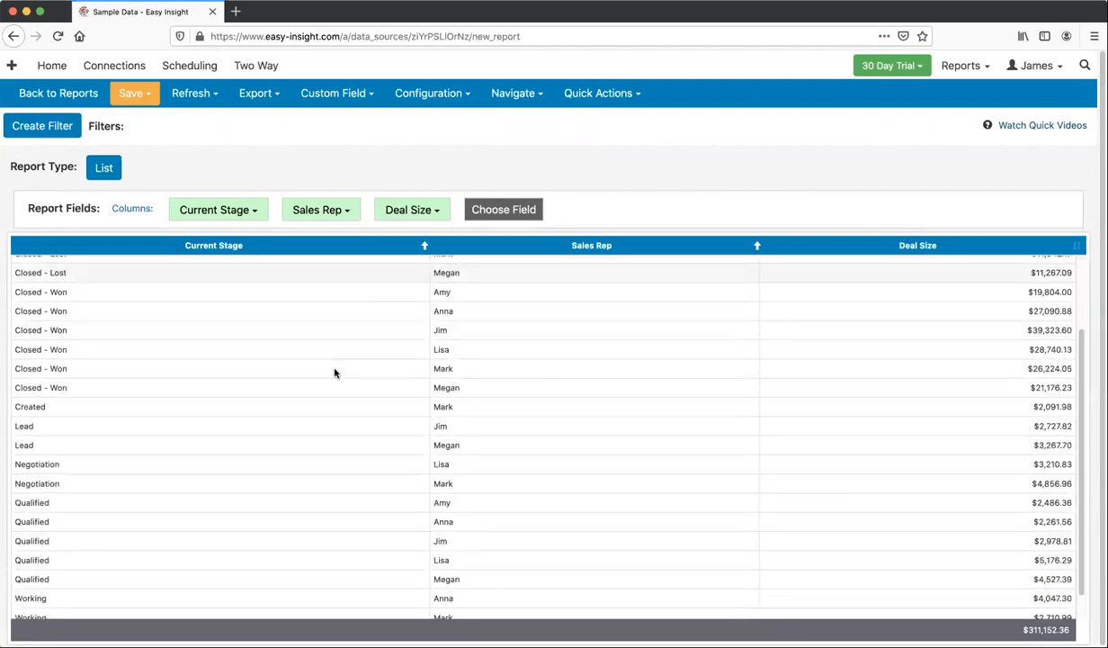
scroll(405, 351, "up", 5)
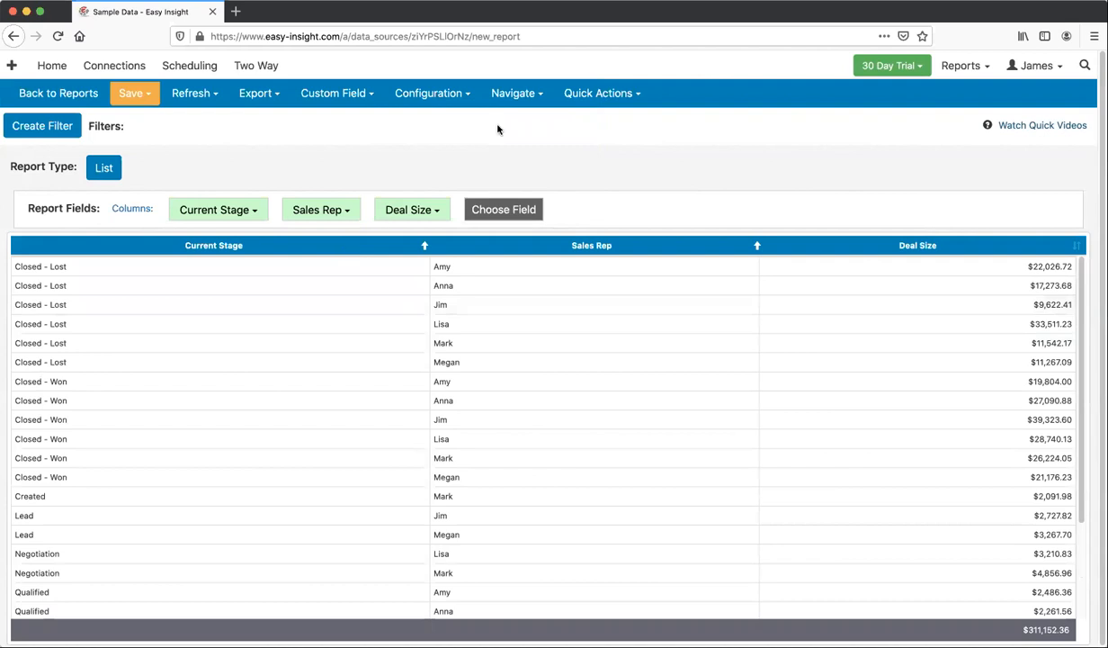
Add the Deal Author, Date Created and Deal Status fields from Sales as report columns.
left_click(504, 216)
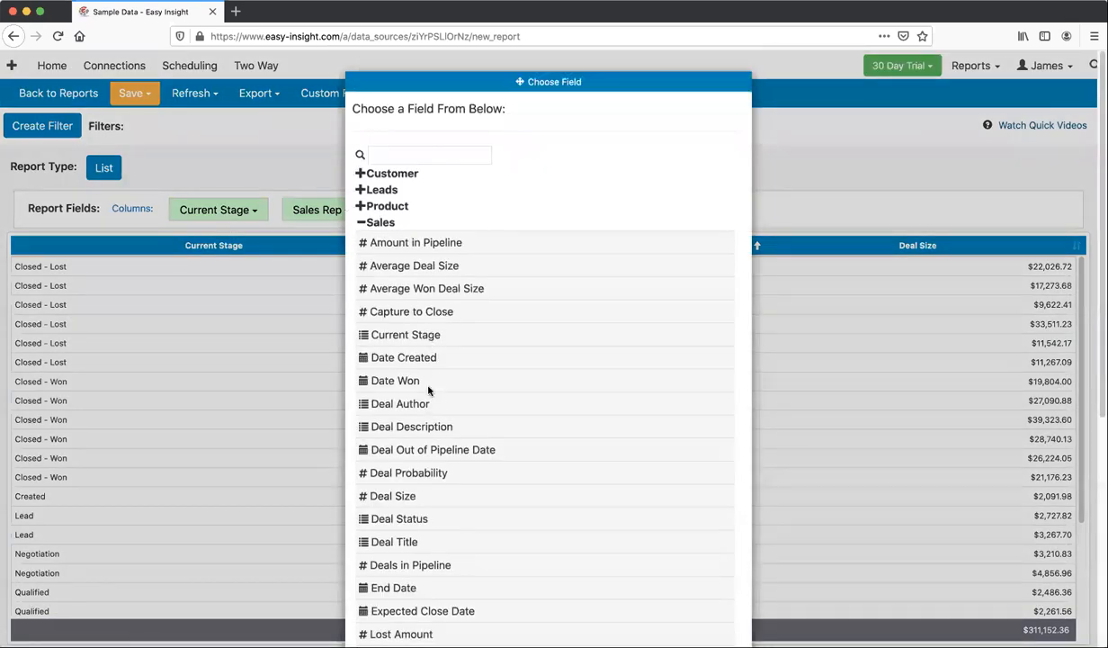
left_click(403, 400)
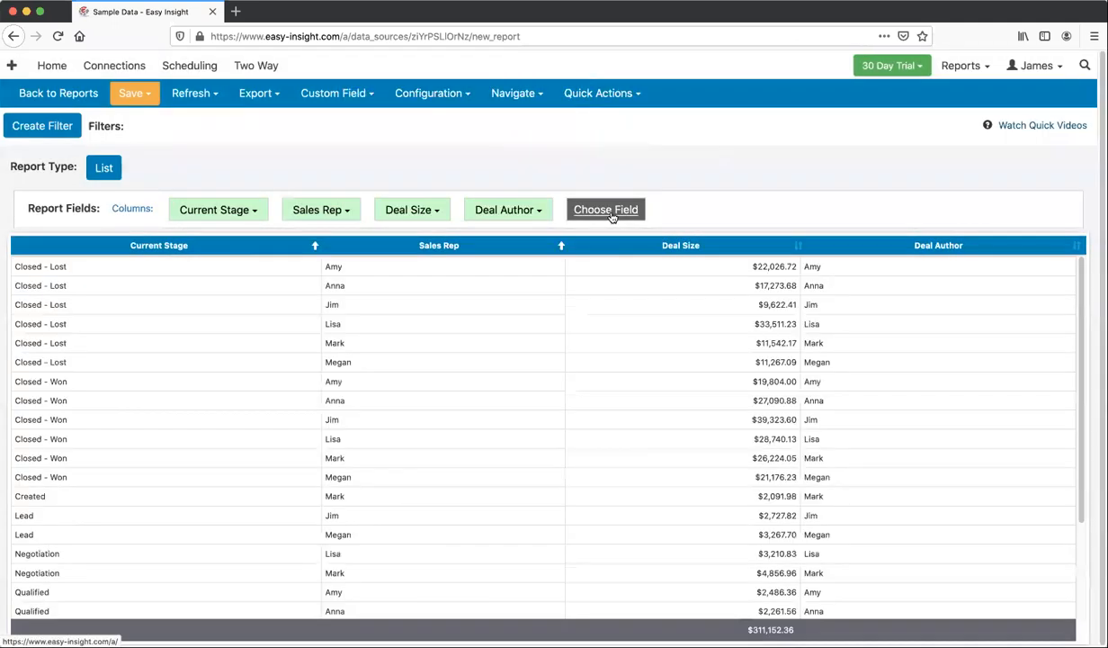
left_click(615, 216)
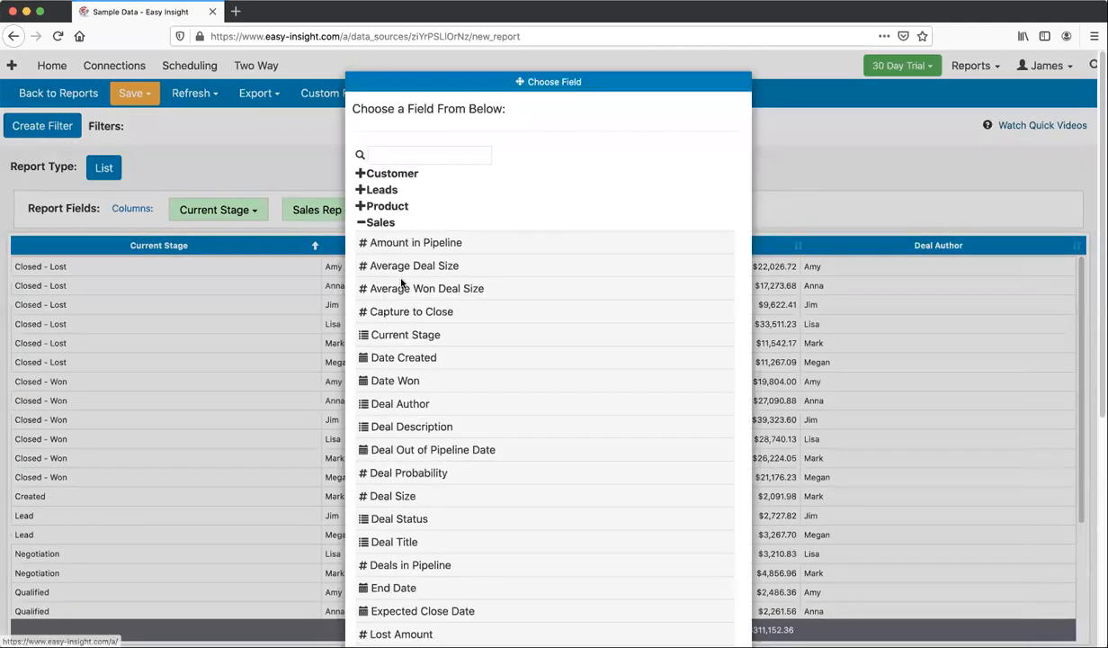
left_click(415, 360)
left_click(715, 209)
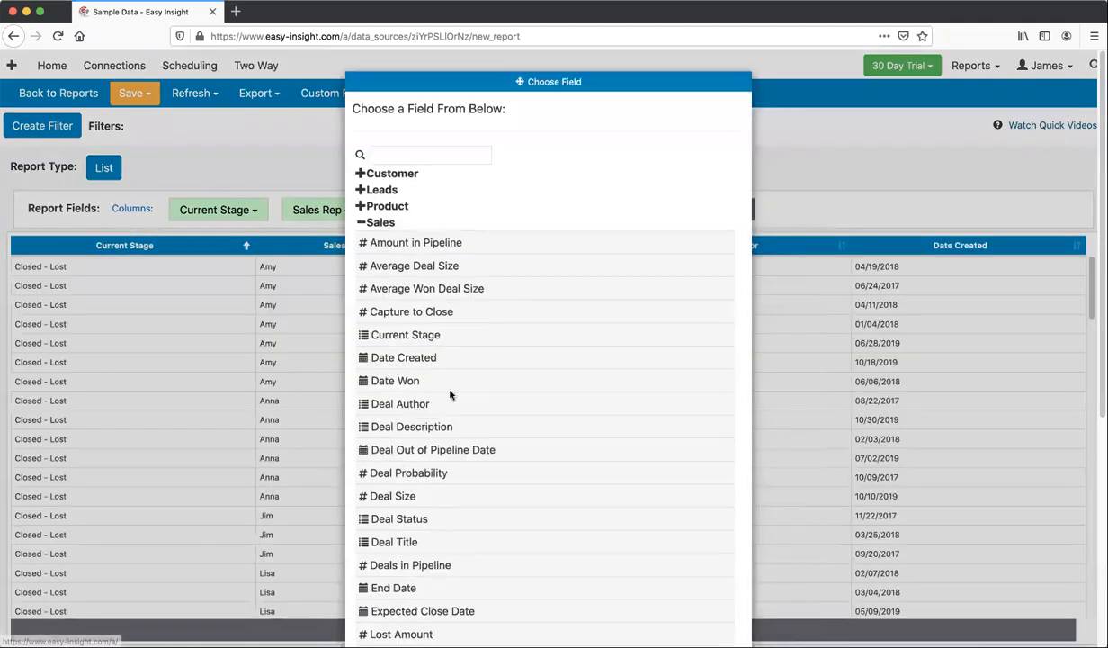
scroll(396, 439, "down", 3)
left_click(382, 270)
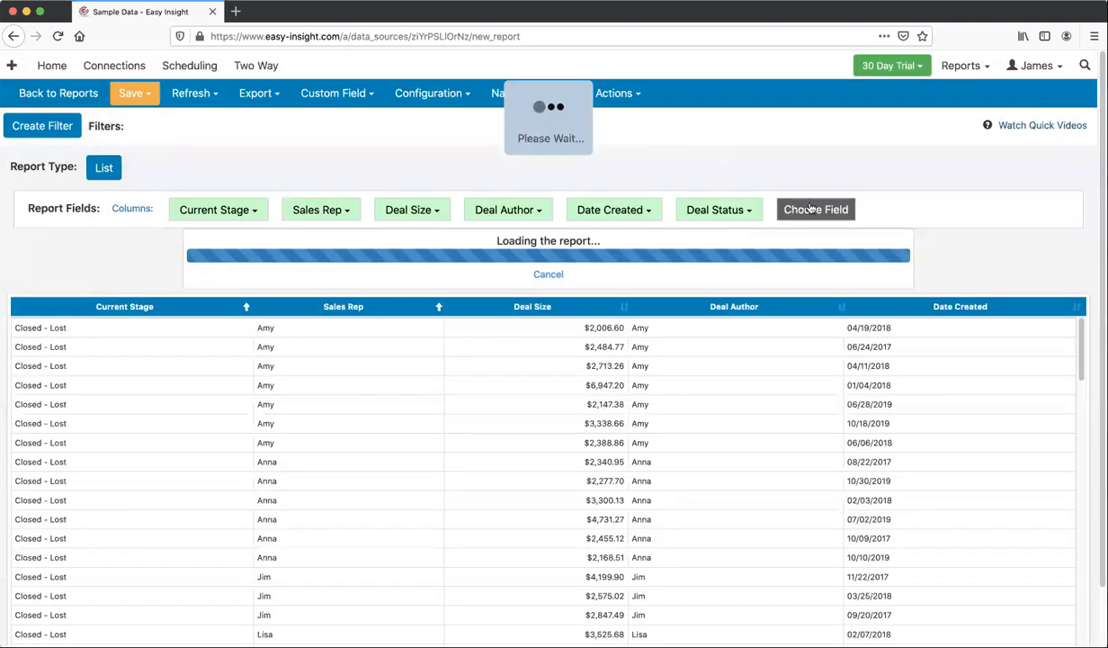
Add the Deal Probability, Quantity and Opportunity Count fields from Sales as report columns.
left_click(815, 209)
scroll(400, 494, "down", 2)
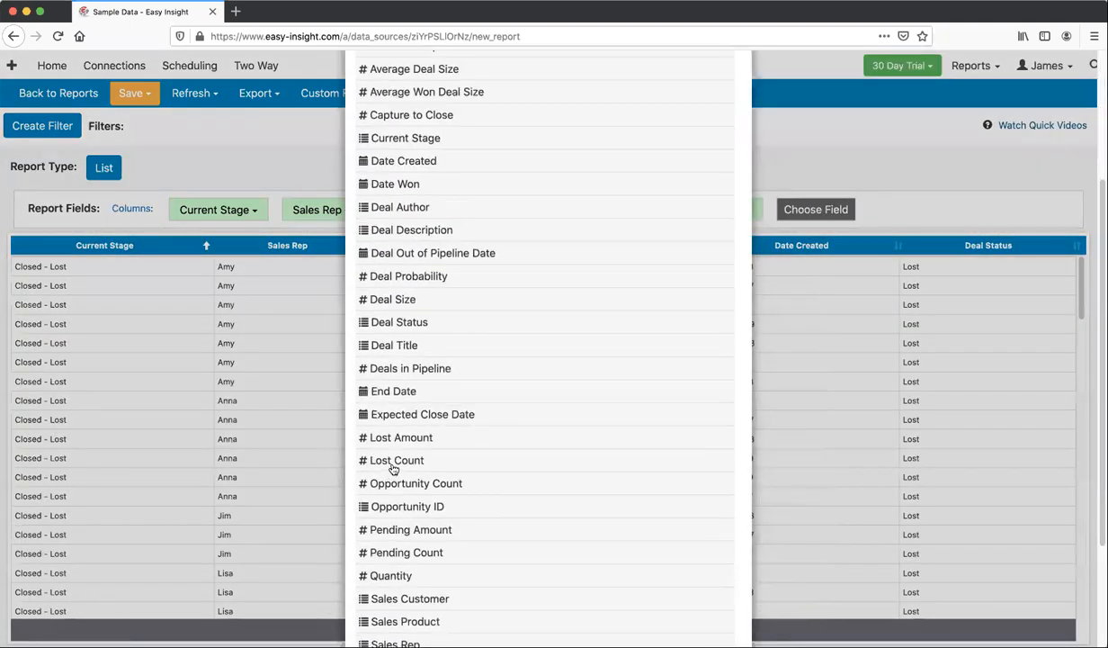
scroll(407, 500, "down", 3)
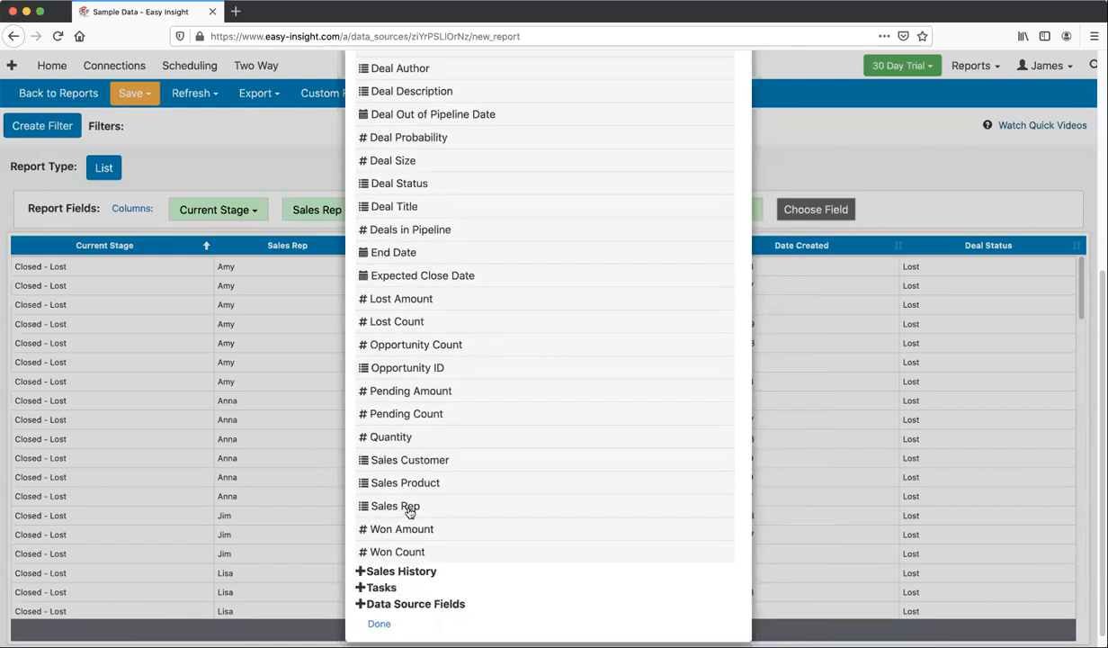
scroll(406, 321, "up", 3)
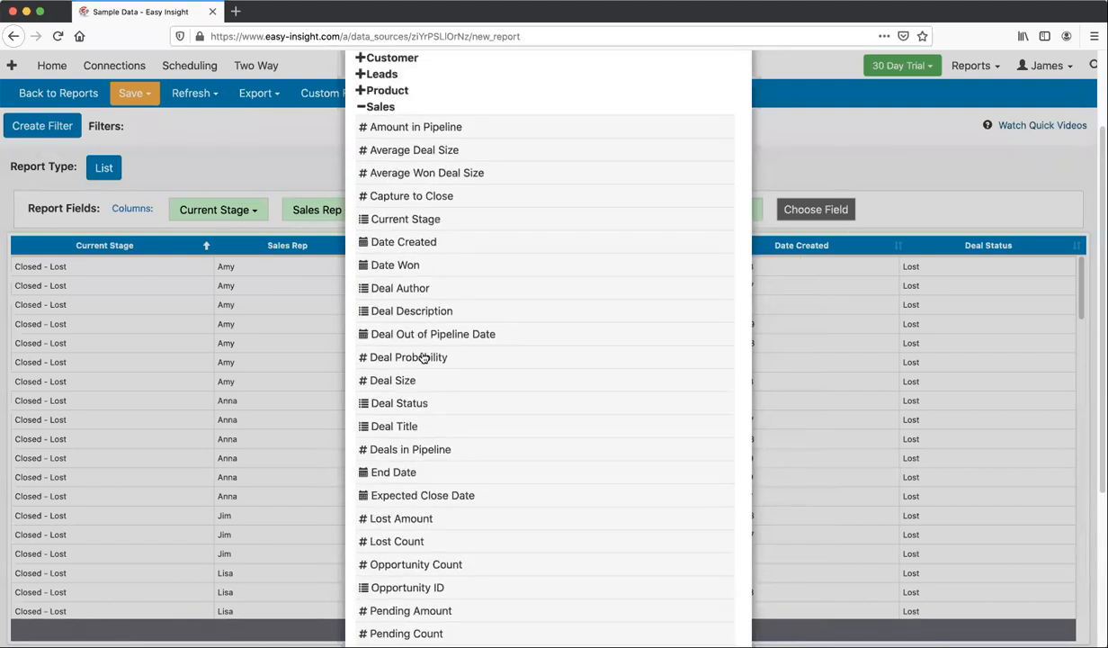
left_click(423, 357)
left_click(867, 209)
scroll(402, 503, "down", 1)
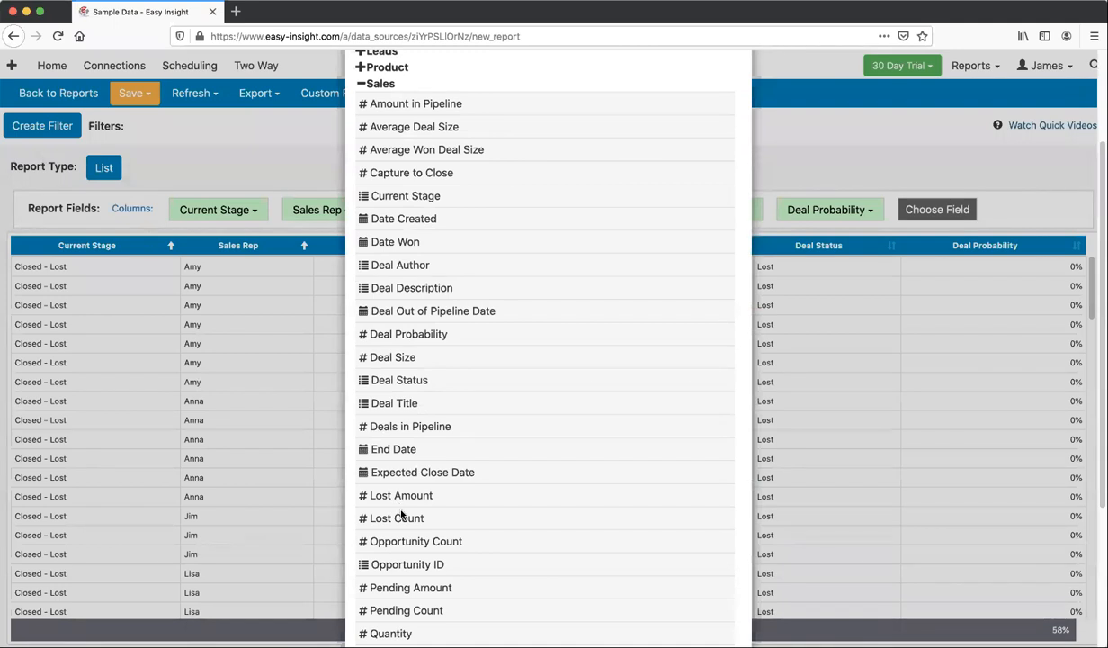
left_click(395, 632)
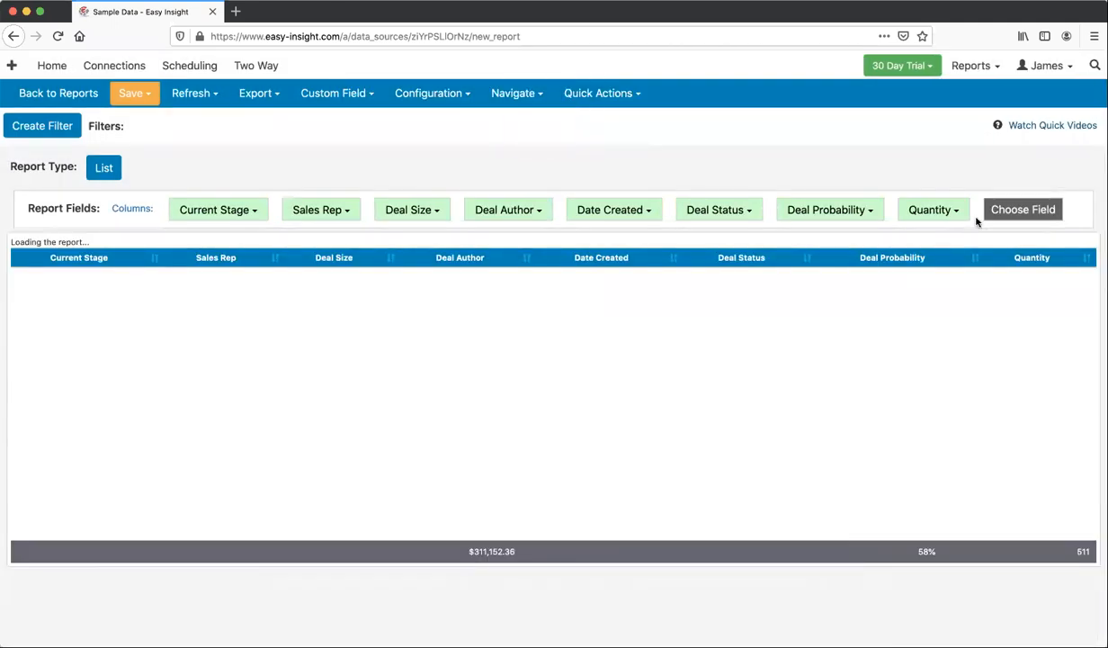
left_click(940, 236)
scroll(408, 463, "down", 2)
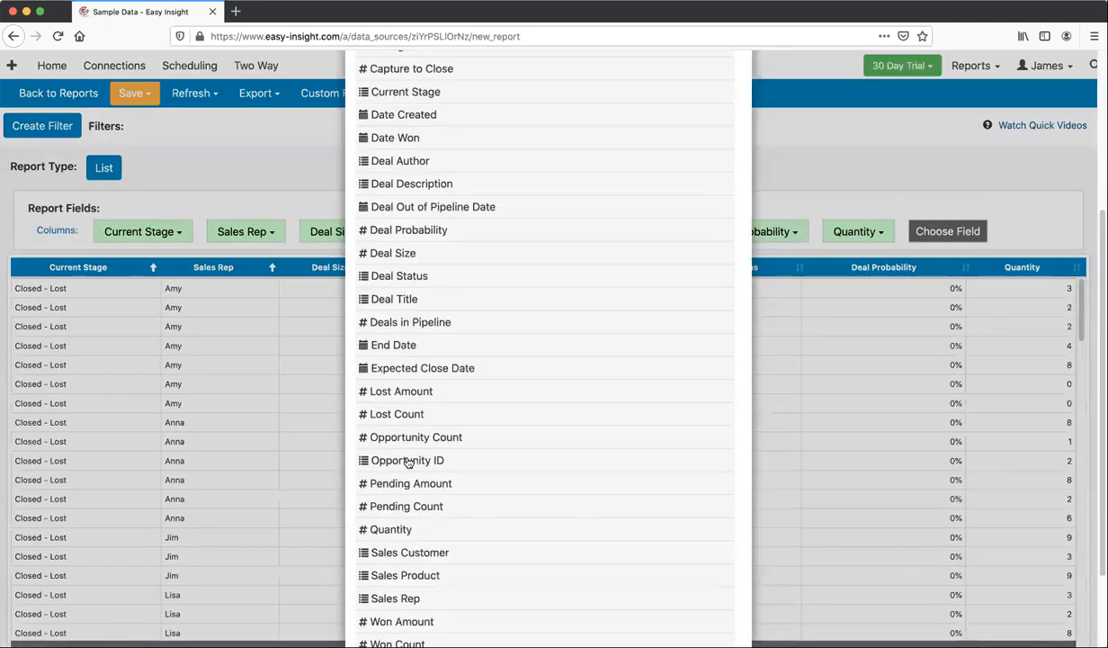
left_click(416, 436)
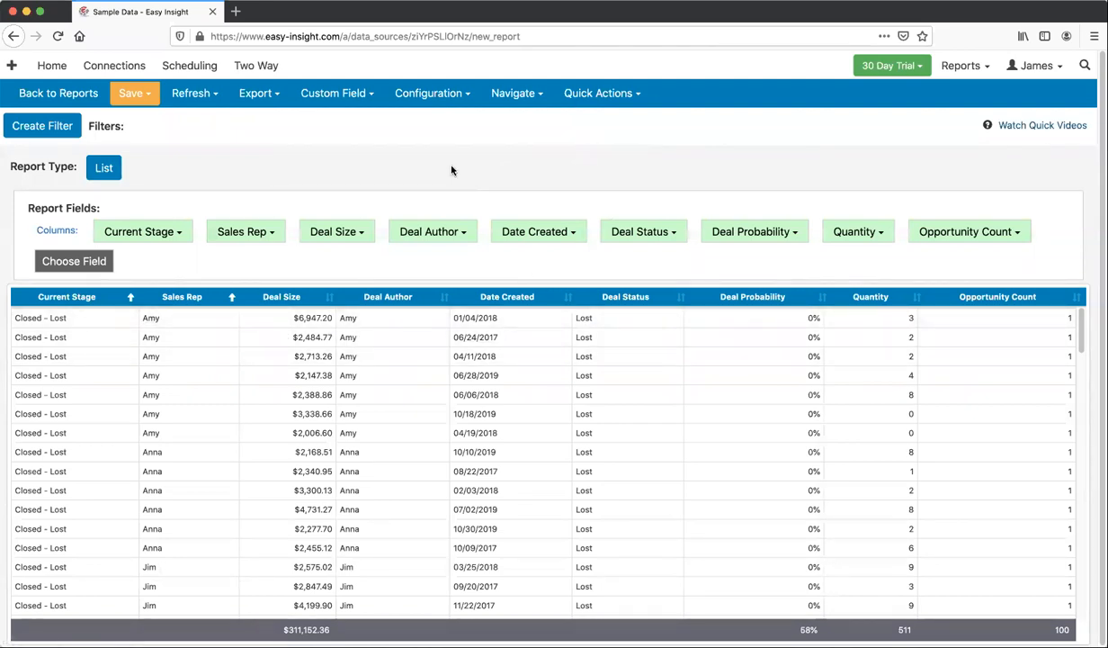
Set the report's minimum column width to 200 pixels, save the properties, and check the columns across the table's full width.
left_click(419, 95)
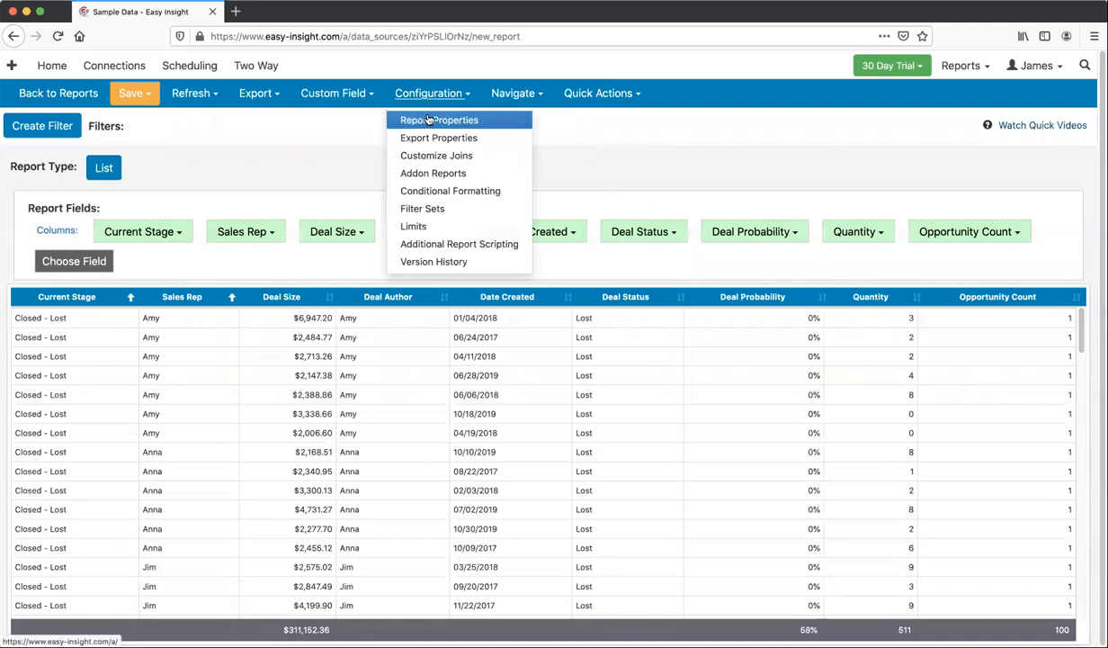
left_click(428, 119)
left_click(311, 220)
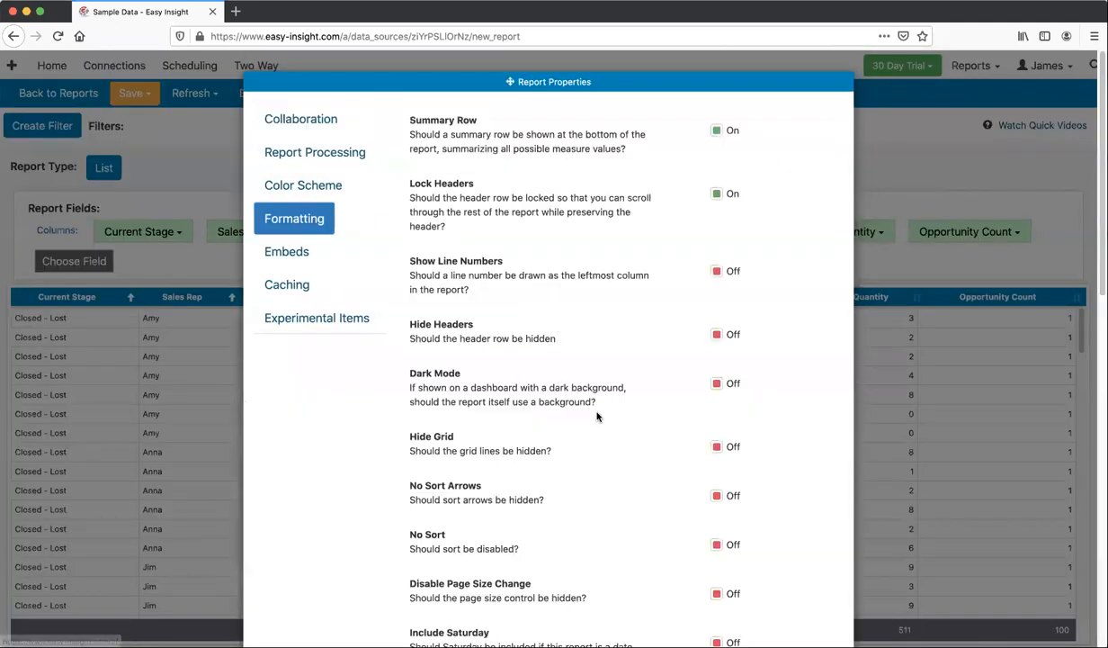
scroll(596, 416, "down", 6)
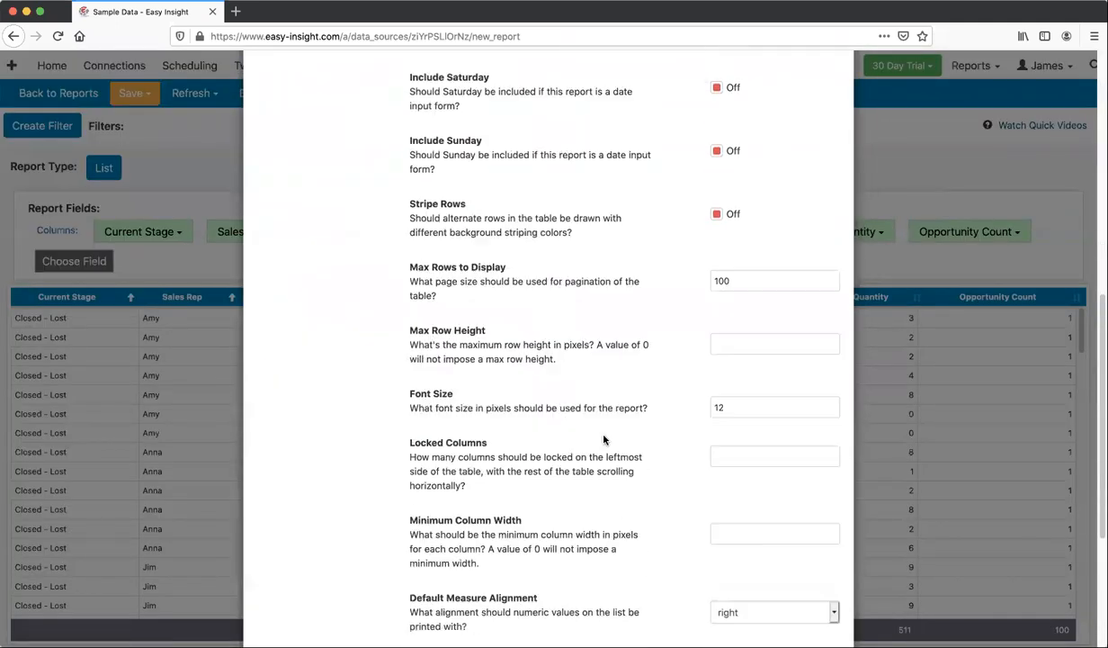
left_click(746, 535)
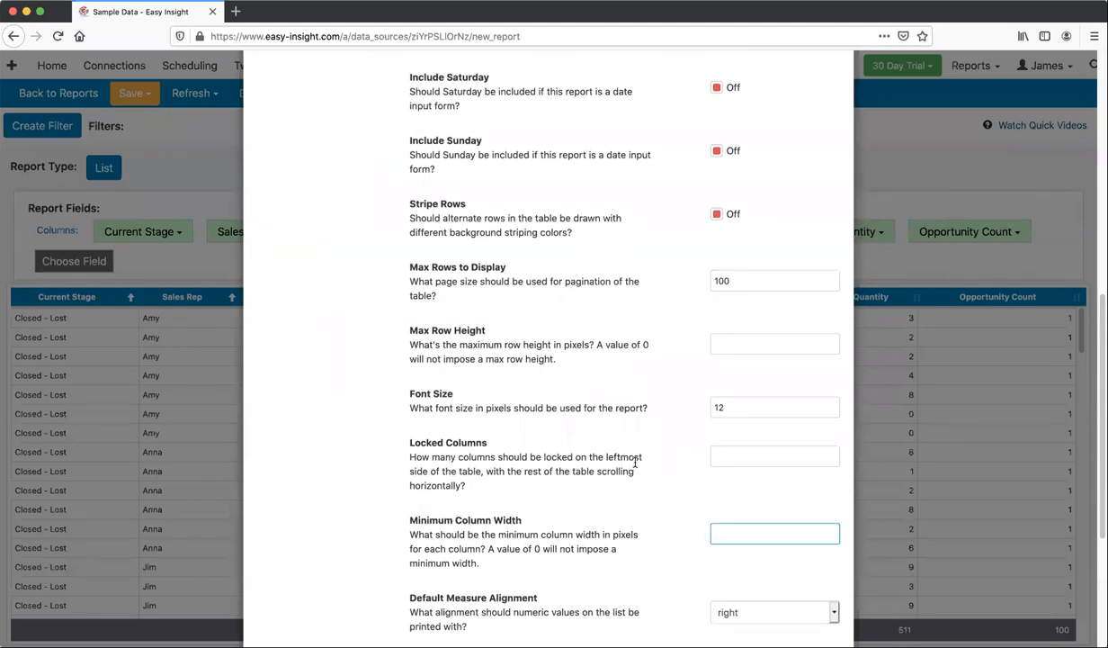
left_click(609, 449)
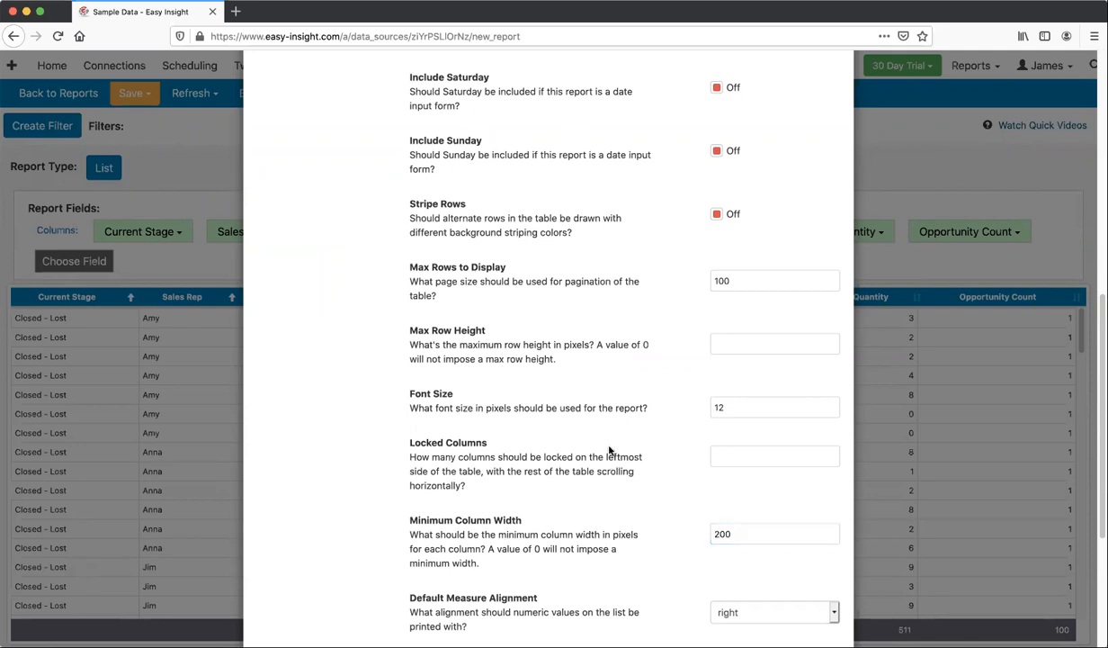
scroll(403, 457, "down", 5)
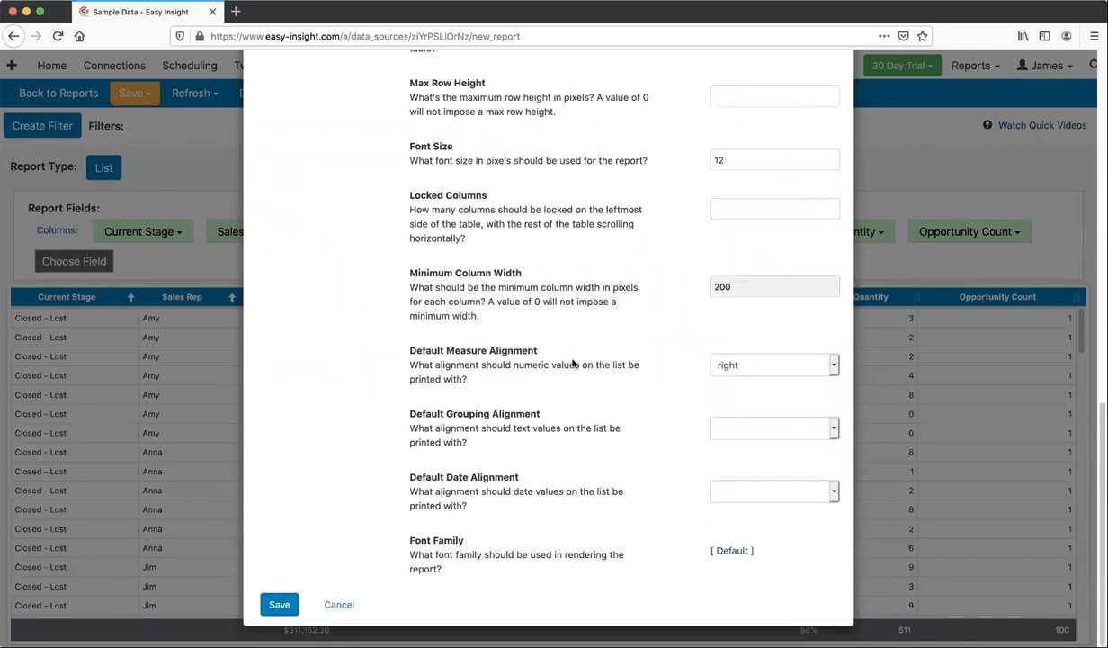
left_click(279, 604)
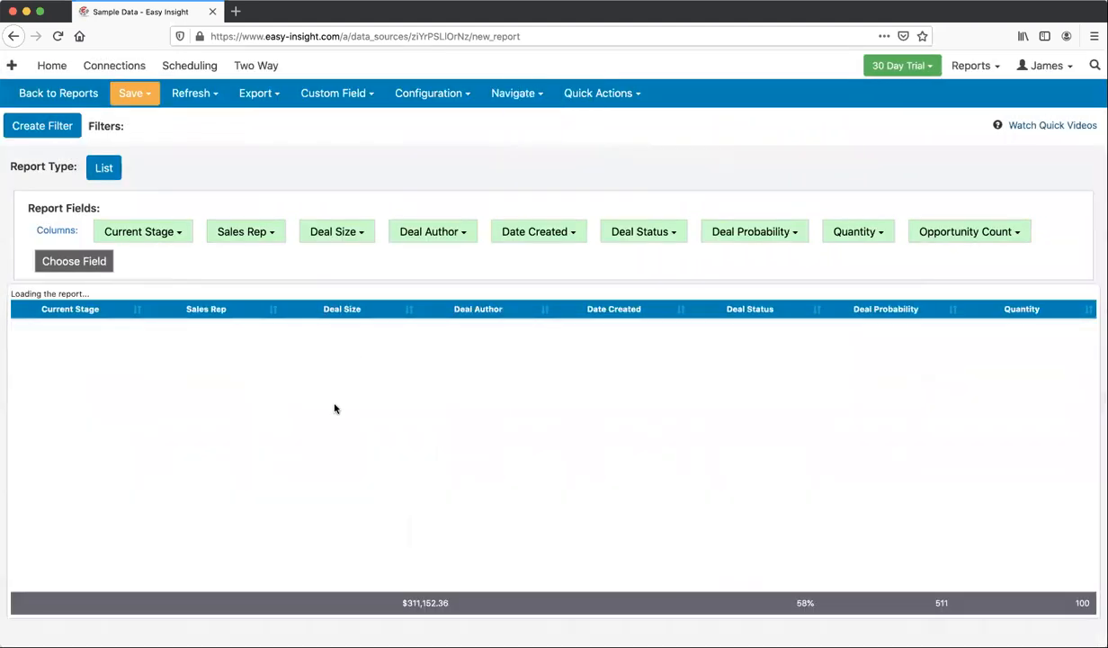
left_click_drag(384, 614, 553, 621)
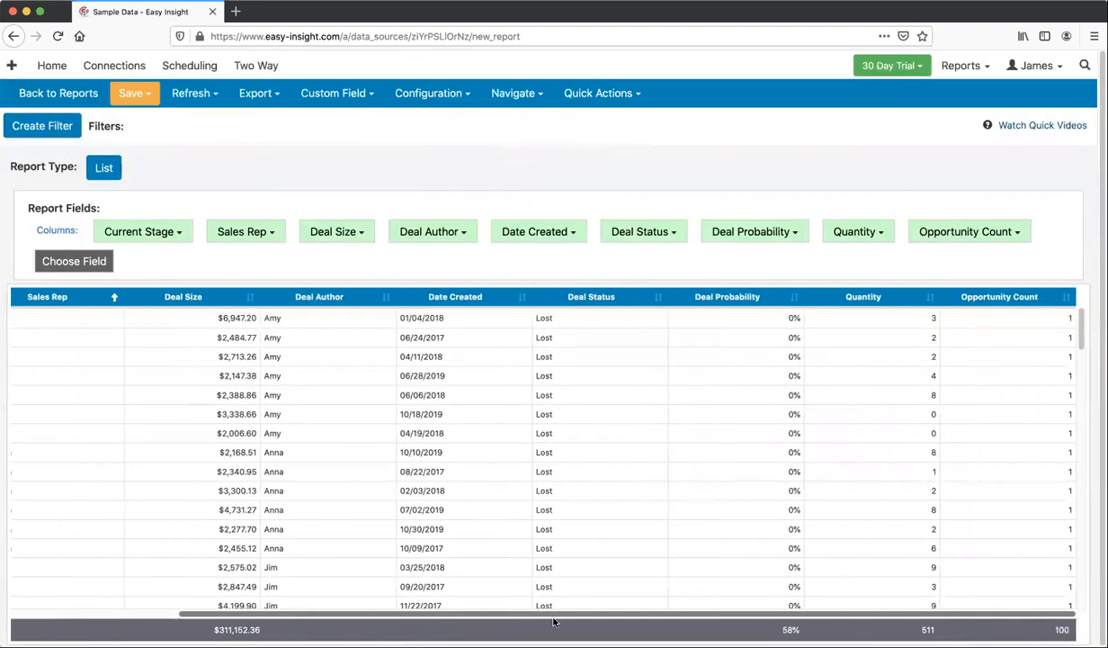
left_click_drag(732, 616, 141, 591)
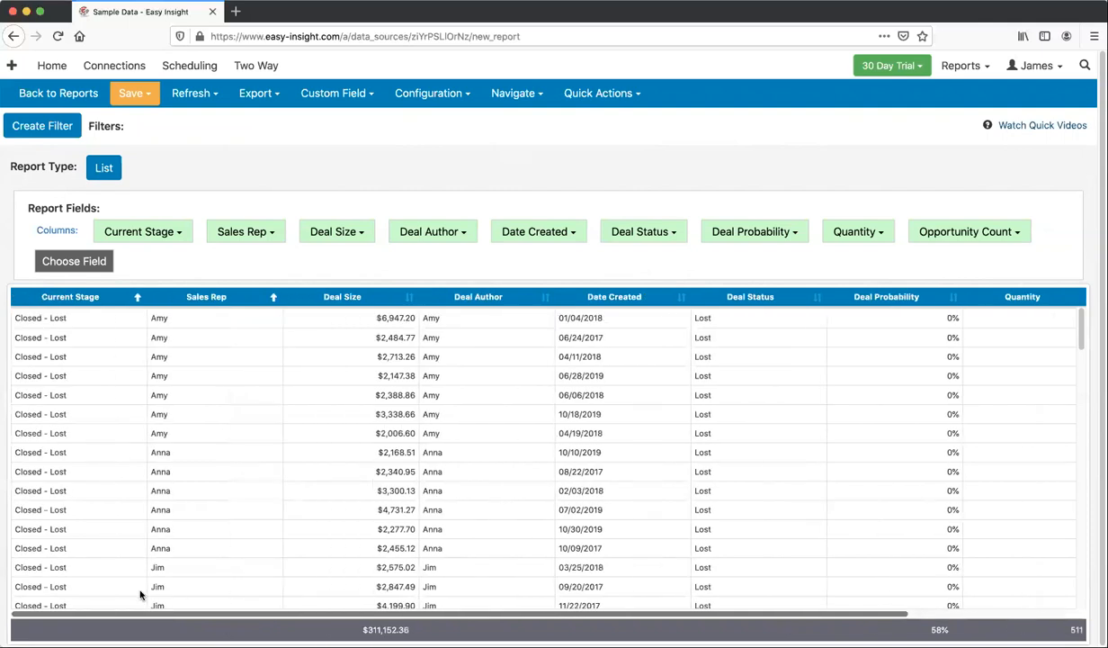
left_click_drag(292, 596, 748, 591)
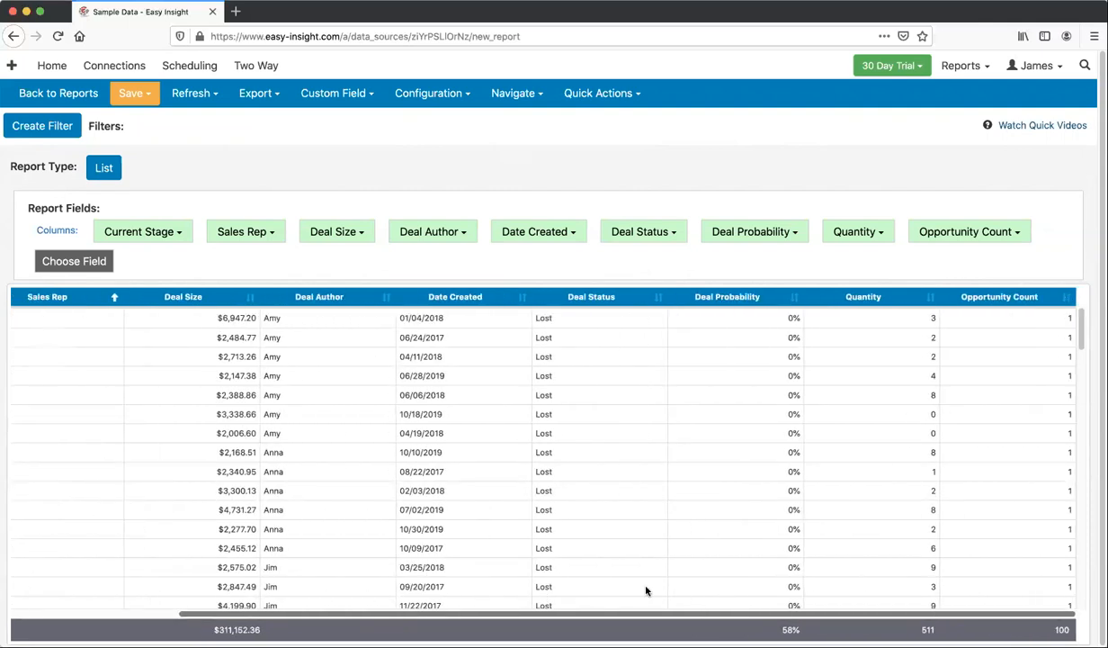
left_click_drag(646, 603, 136, 600)
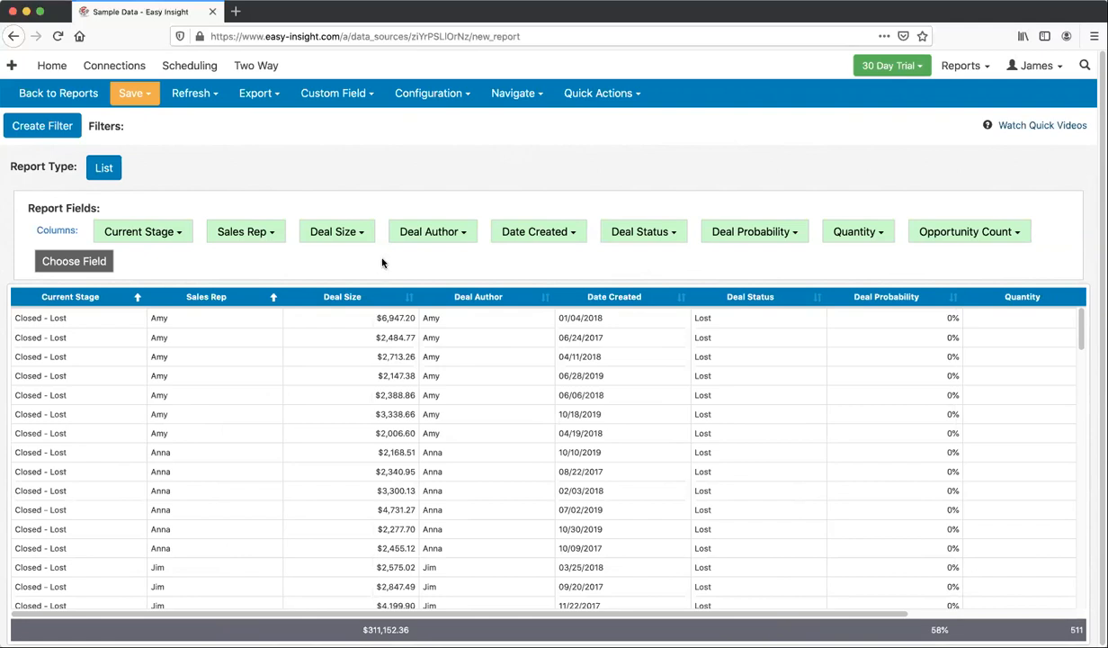
Create a new report and add the Current Stage, Sales Rep and Deal Size fields from Sales as columns.
left_click(506, 95)
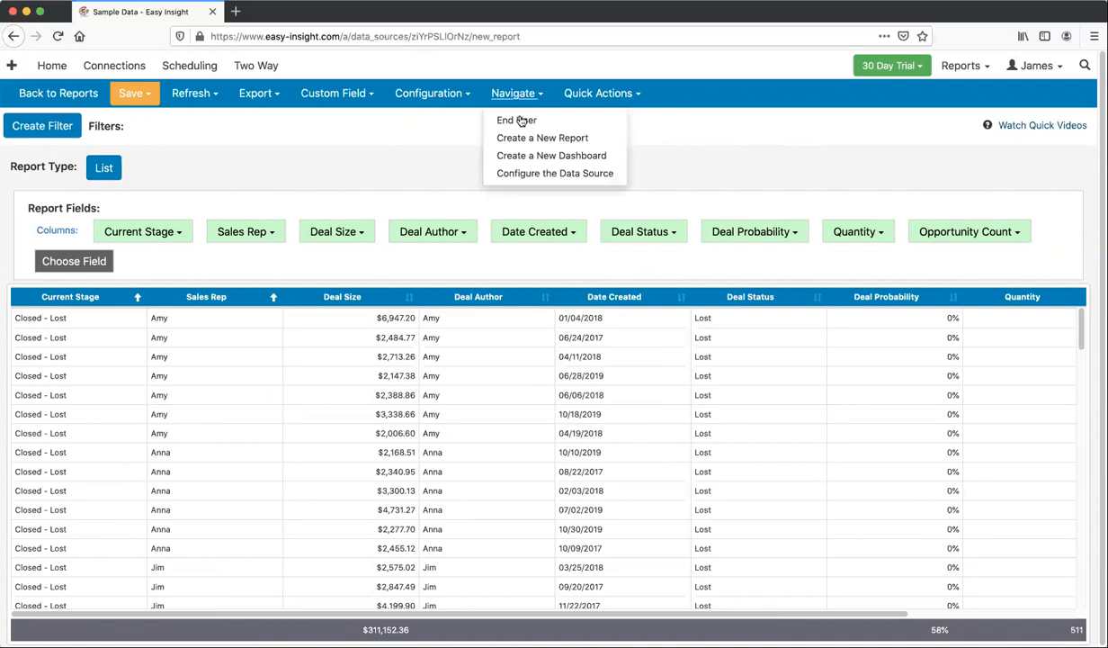
left_click(520, 136)
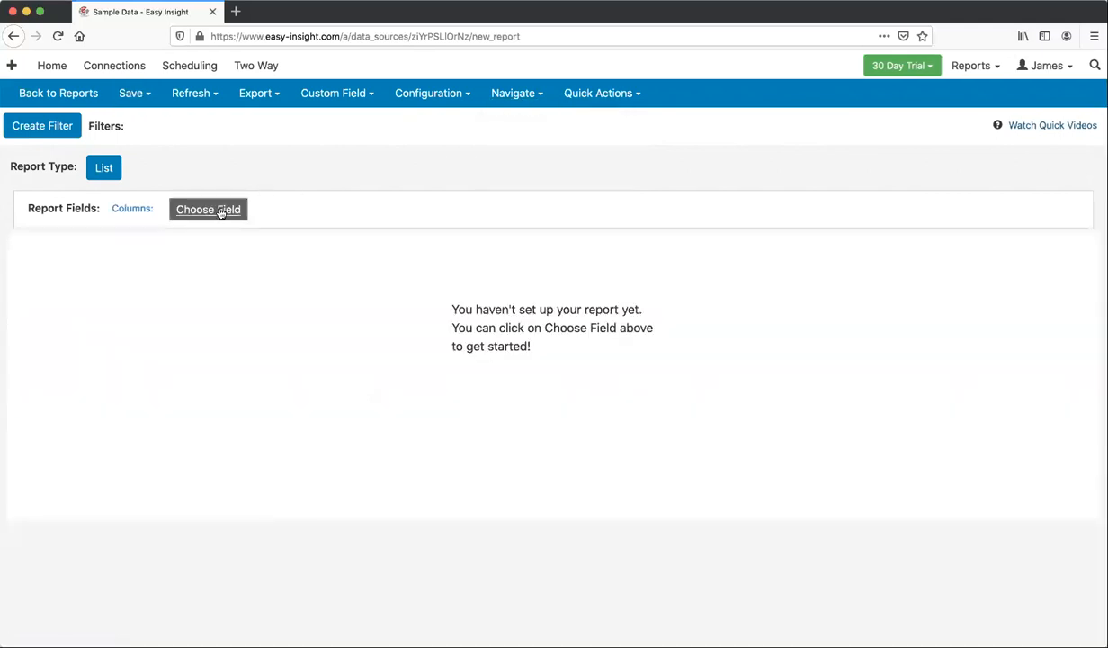
left_click(214, 205)
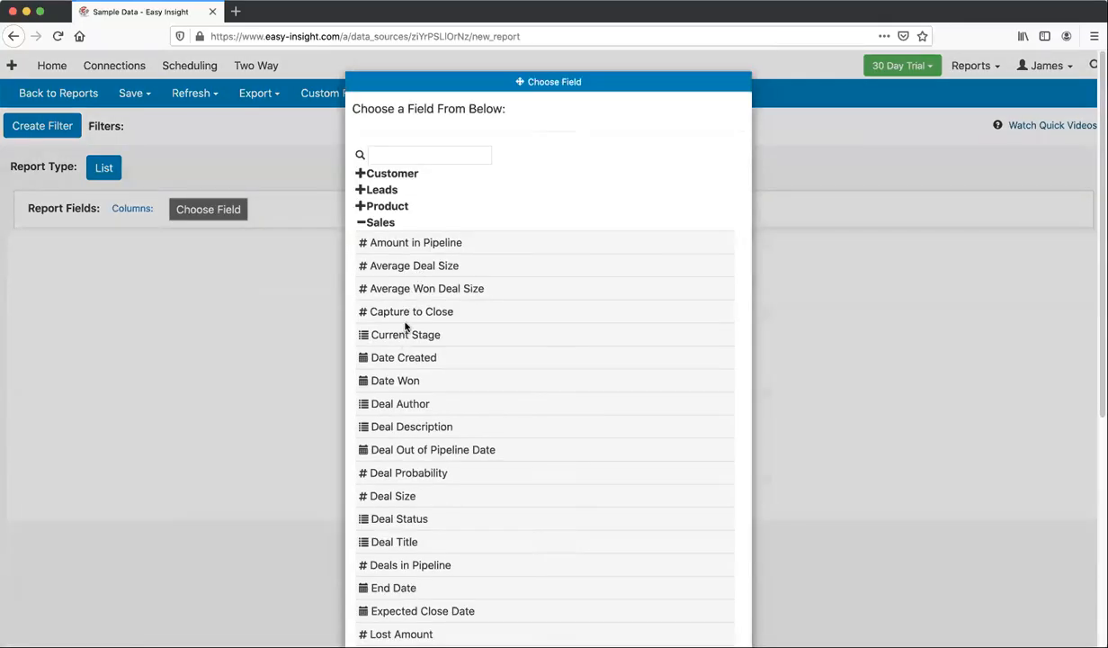
left_click(411, 336)
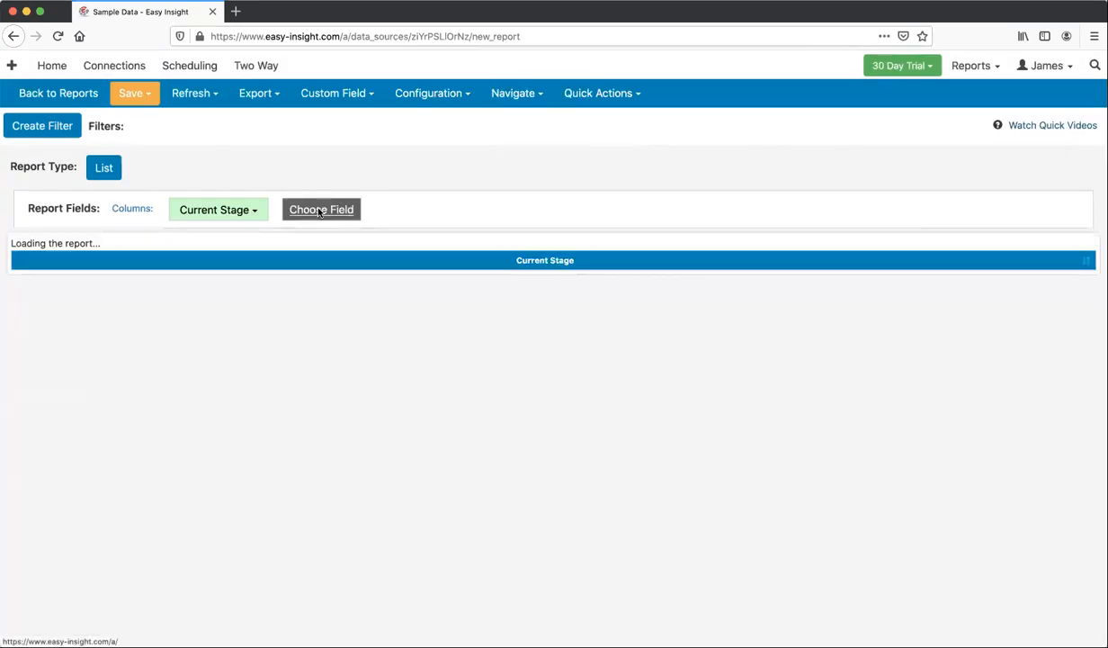
left_click(321, 205)
scroll(409, 349, "down", 3)
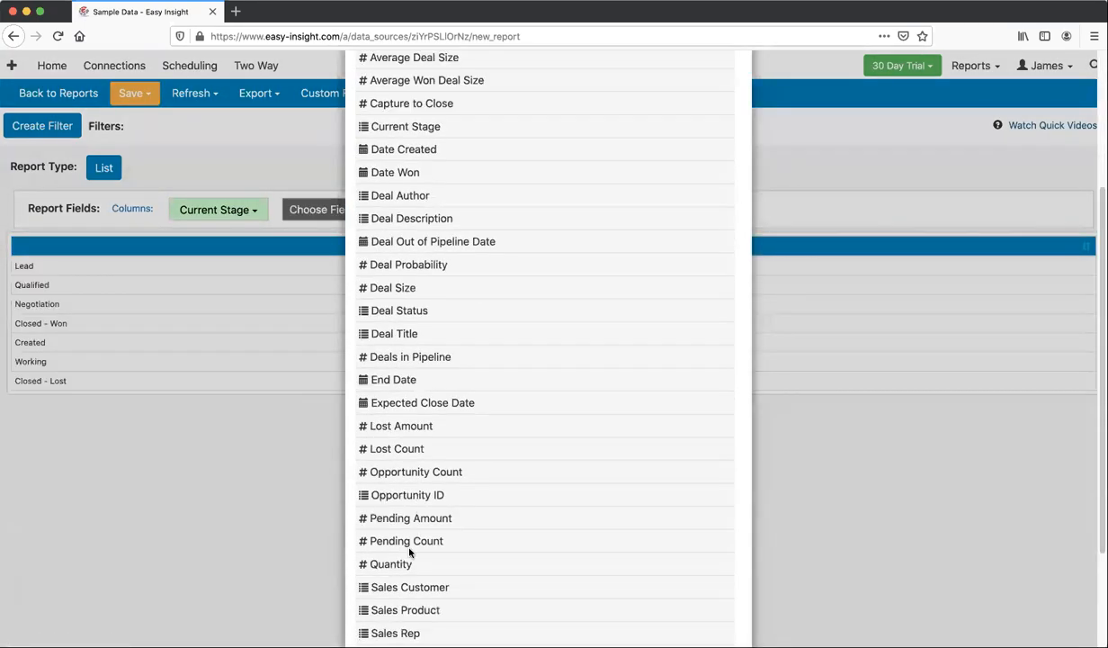
left_click(407, 633)
left_click(409, 213)
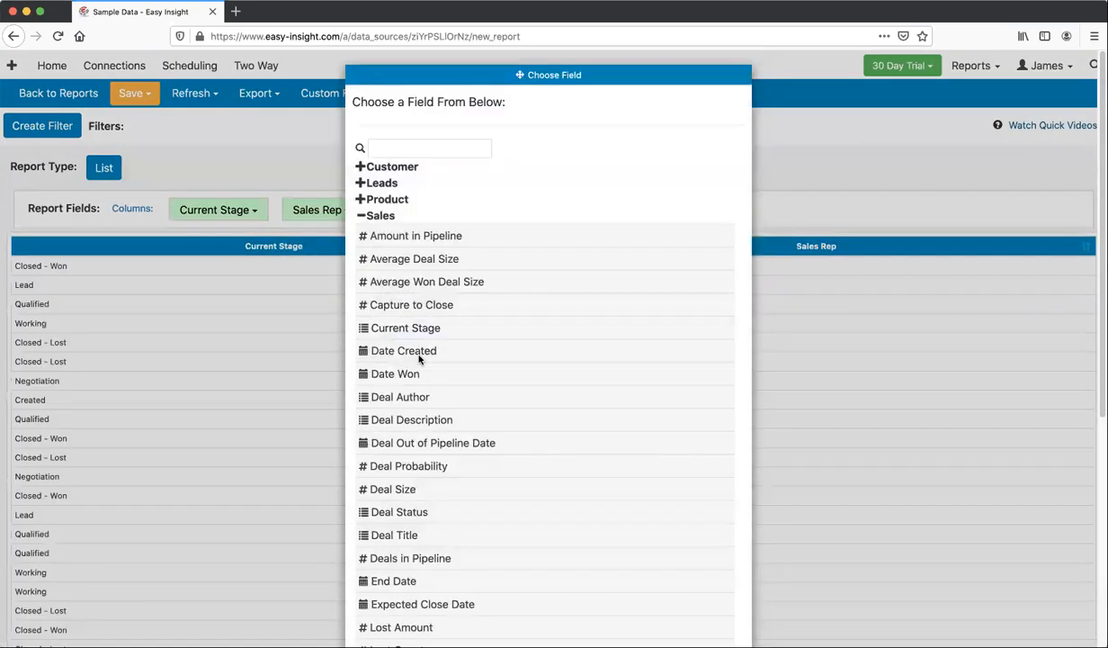
left_click(402, 494)
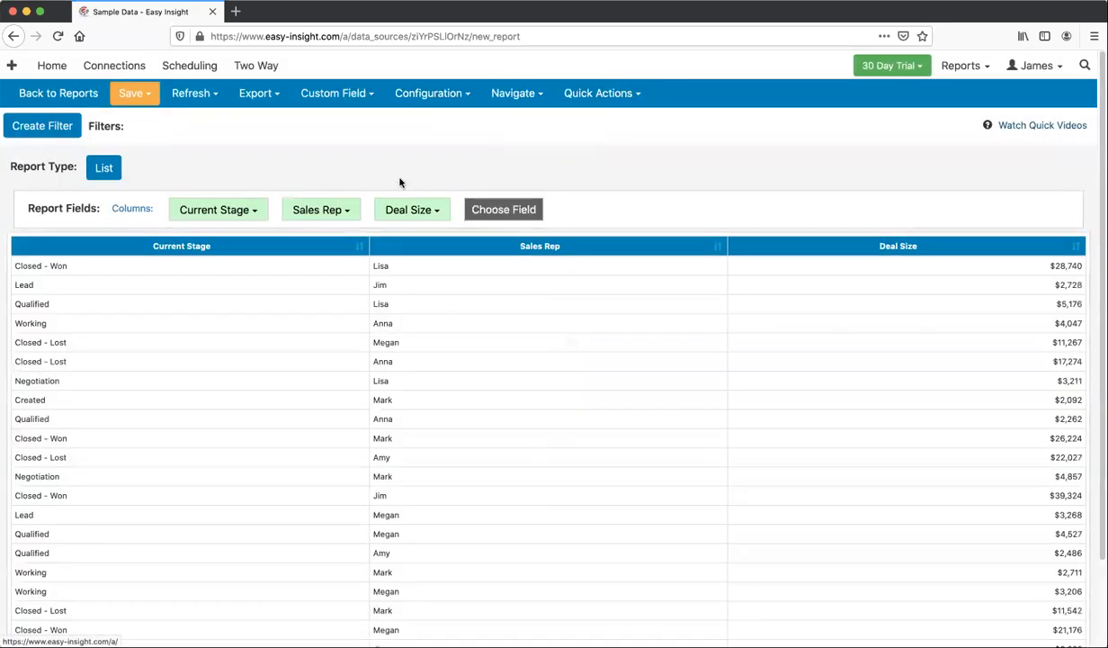
Set the Current Stage field's text alignment to Center and save the field.
left_click(231, 213)
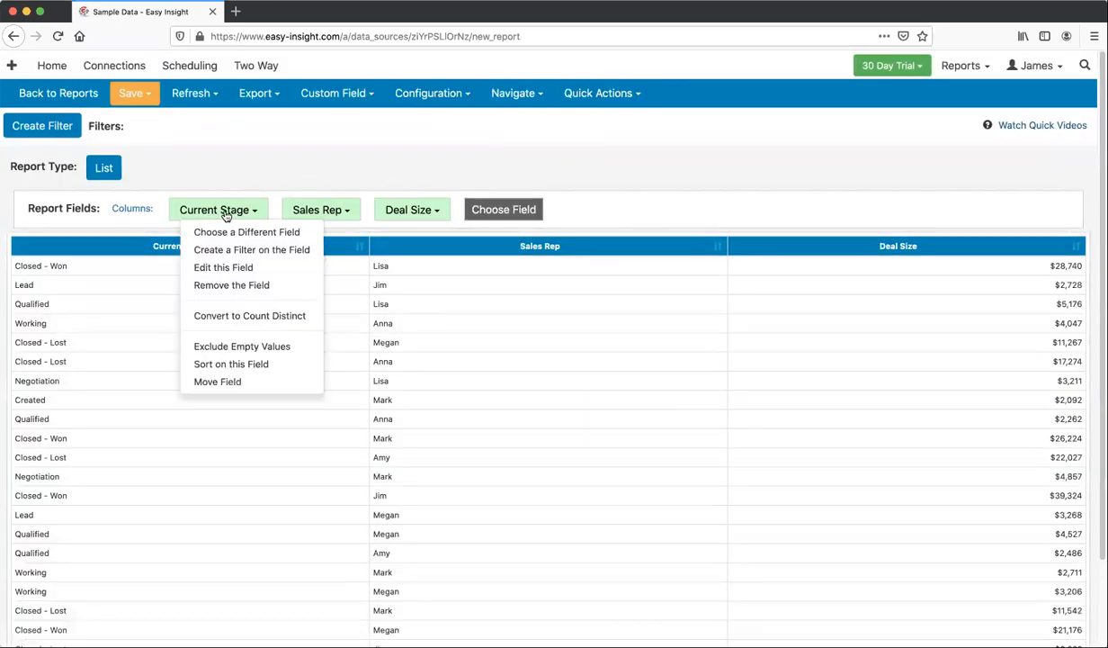
left_click(246, 268)
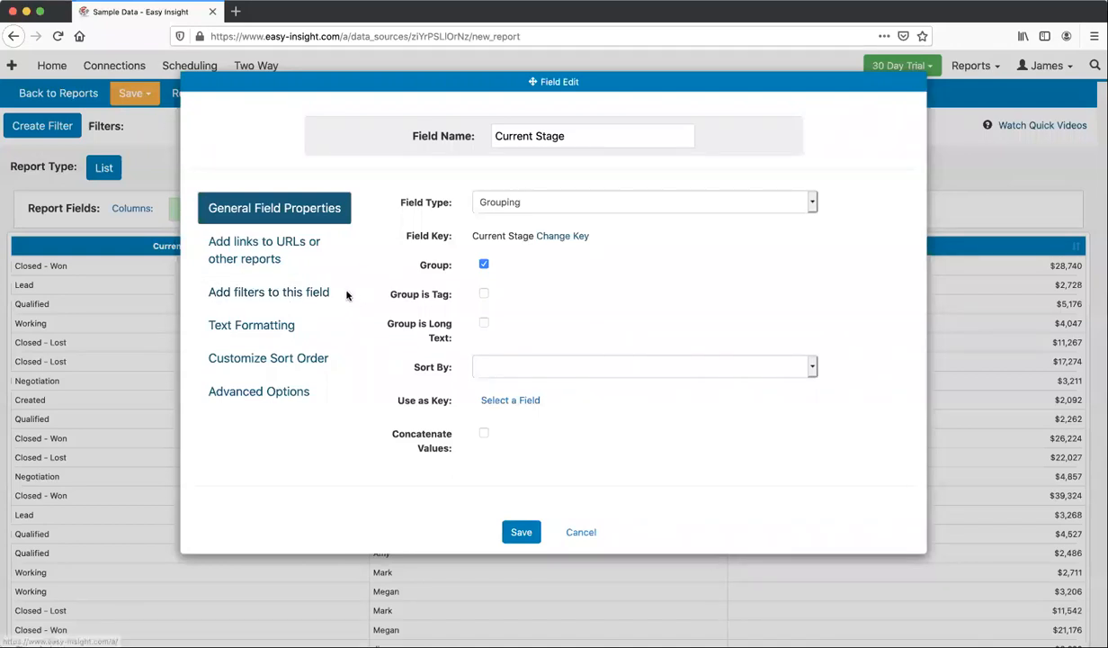
left_click(266, 328)
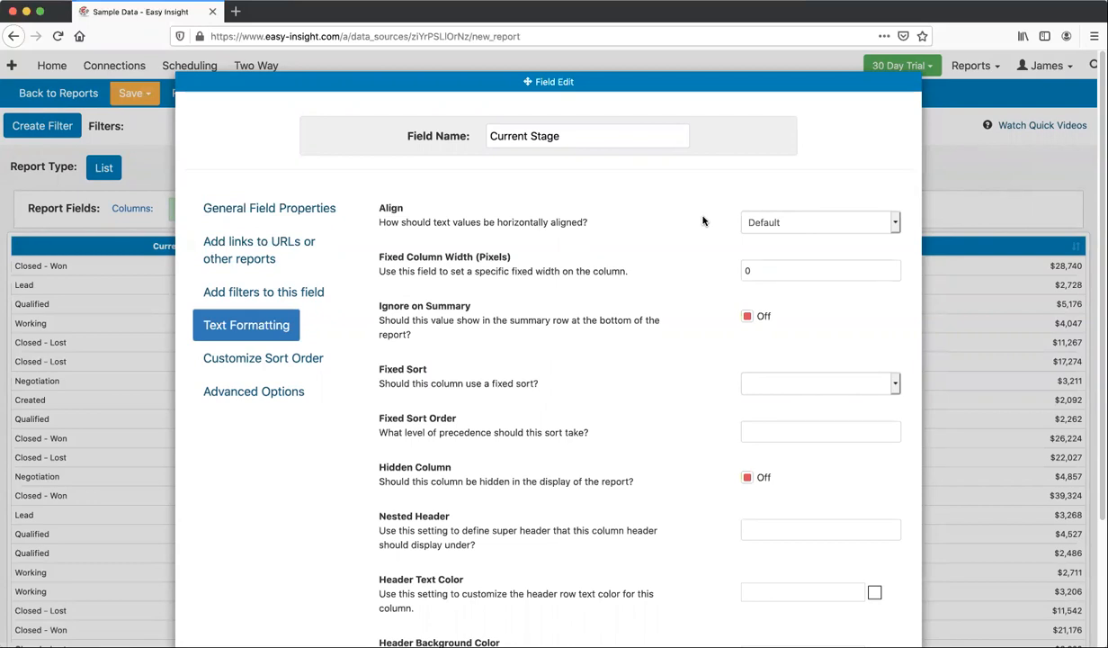
left_click(776, 223)
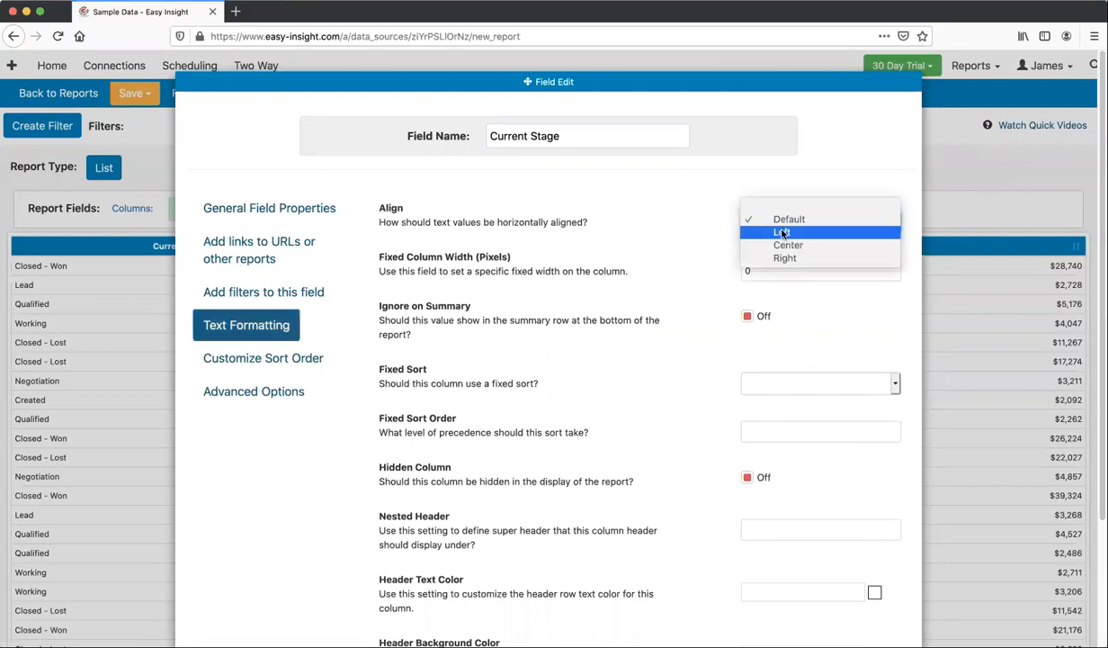
left_click(783, 250)
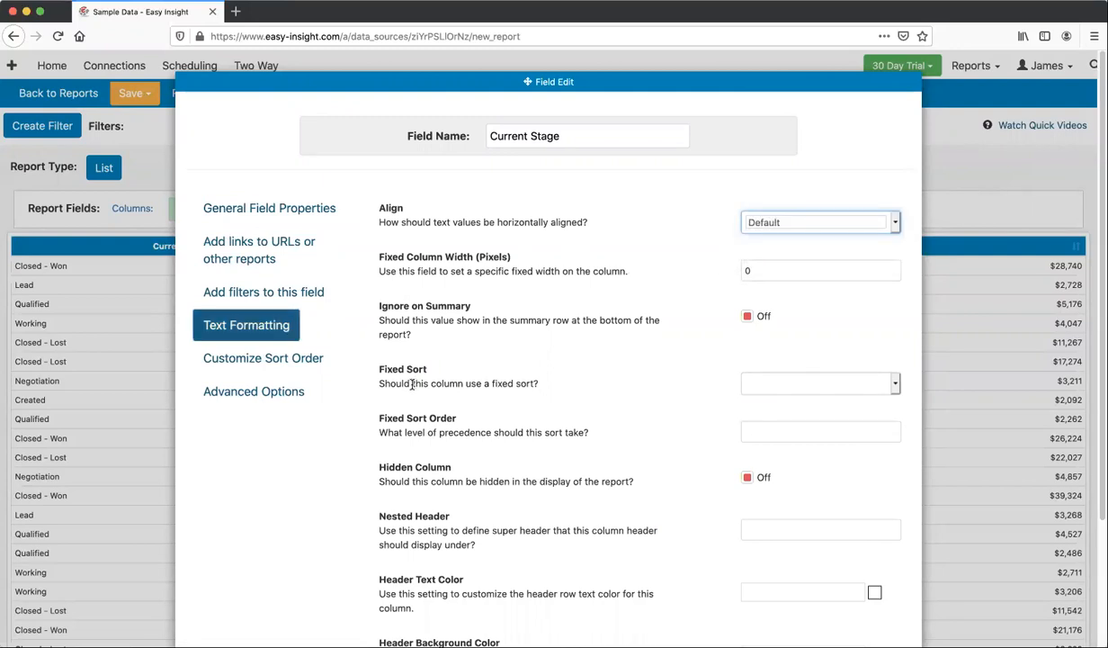
scroll(288, 449, "down", 3)
left_click(516, 604)
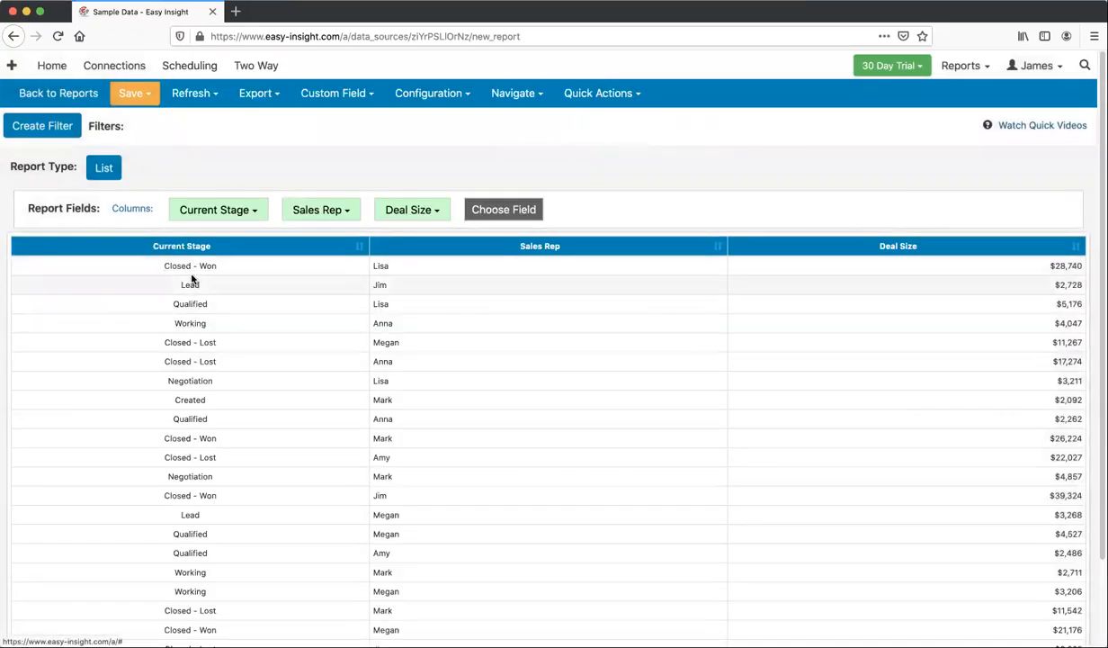
Set the Current Stage field's alignment to Left and its nested header to "Grouping", and save the field.
left_click(193, 206)
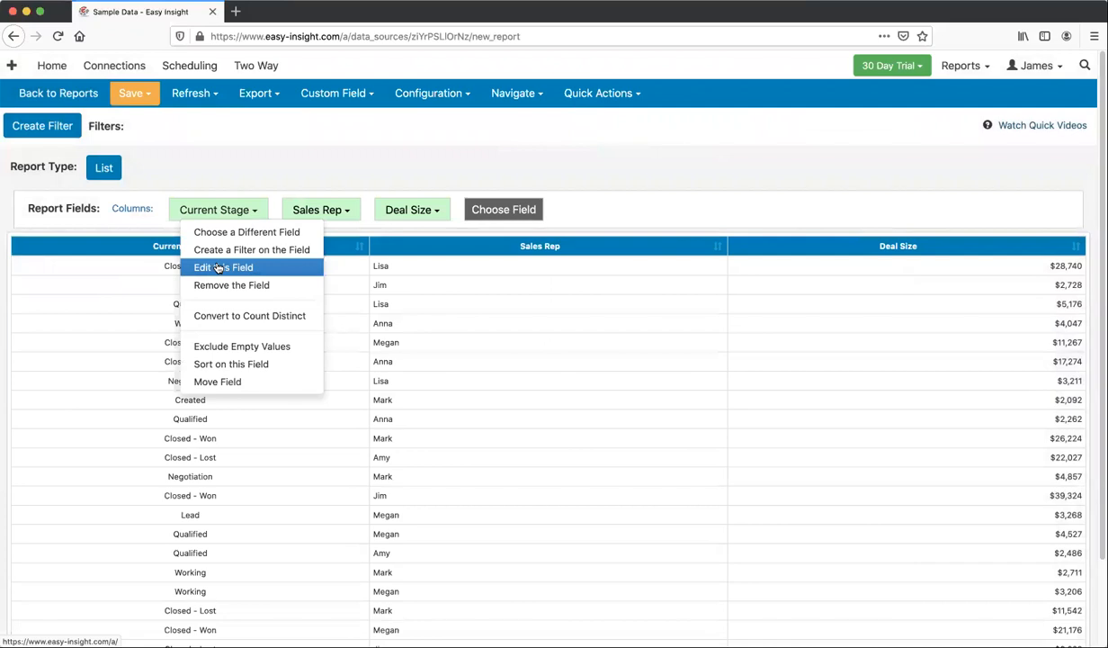
left_click(225, 267)
left_click(277, 319)
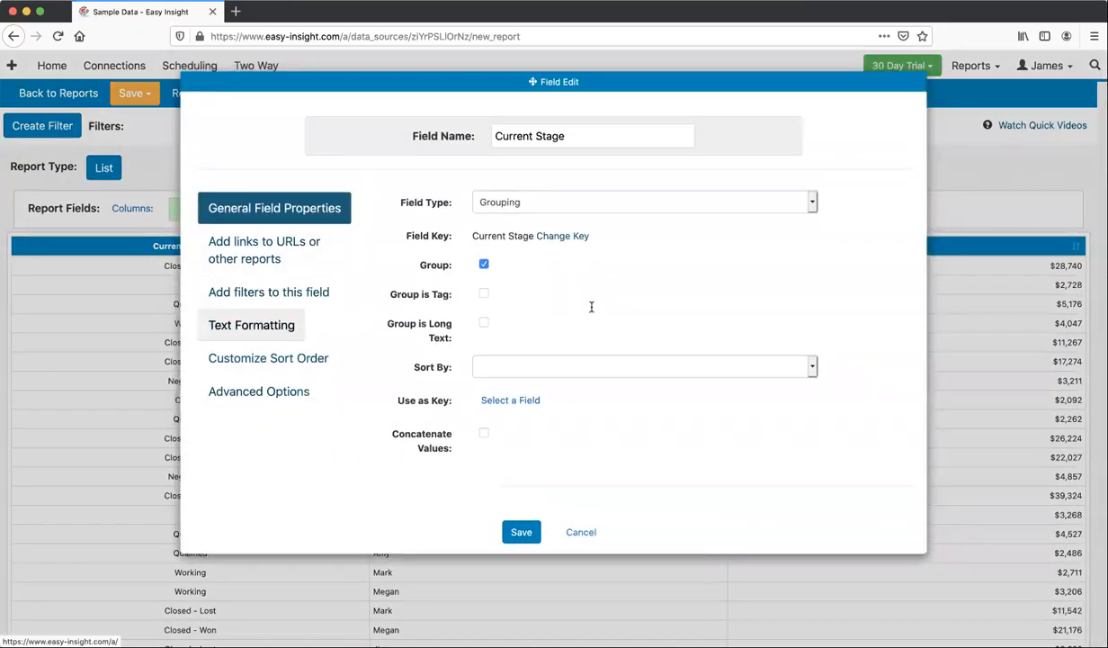
left_click(771, 222)
left_click(785, 203)
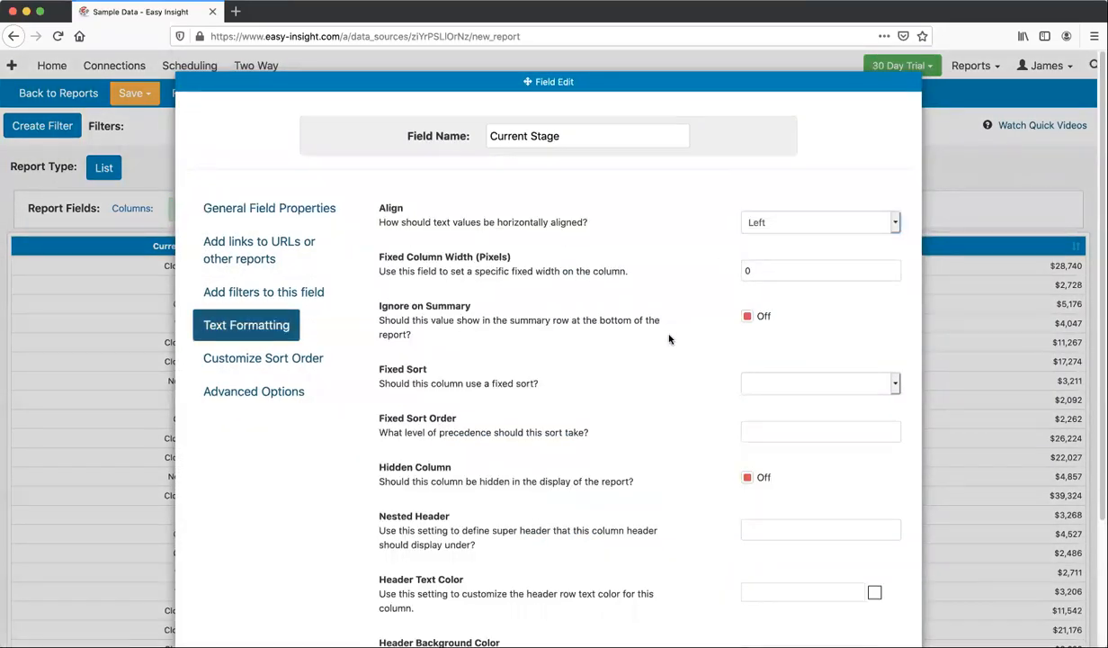
scroll(668, 335, "down", 3)
left_click(758, 379)
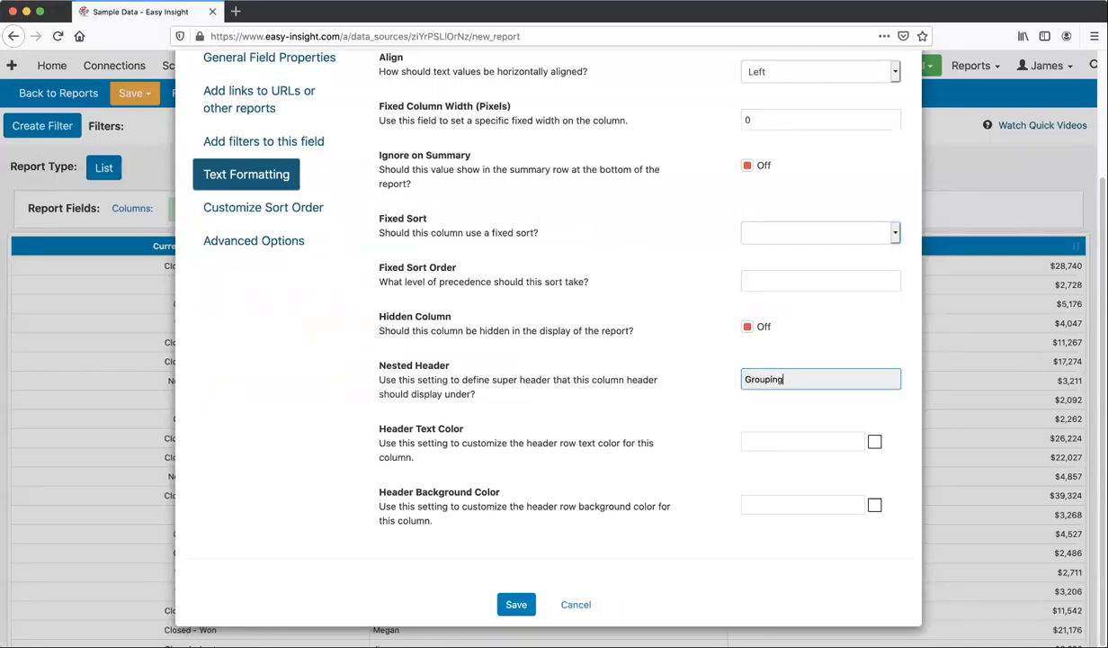
key("super+a")
left_click(516, 606)
Set the Sales Rep field's nested header to "Grouping" in its text formatting and save the field.
left_click(314, 218)
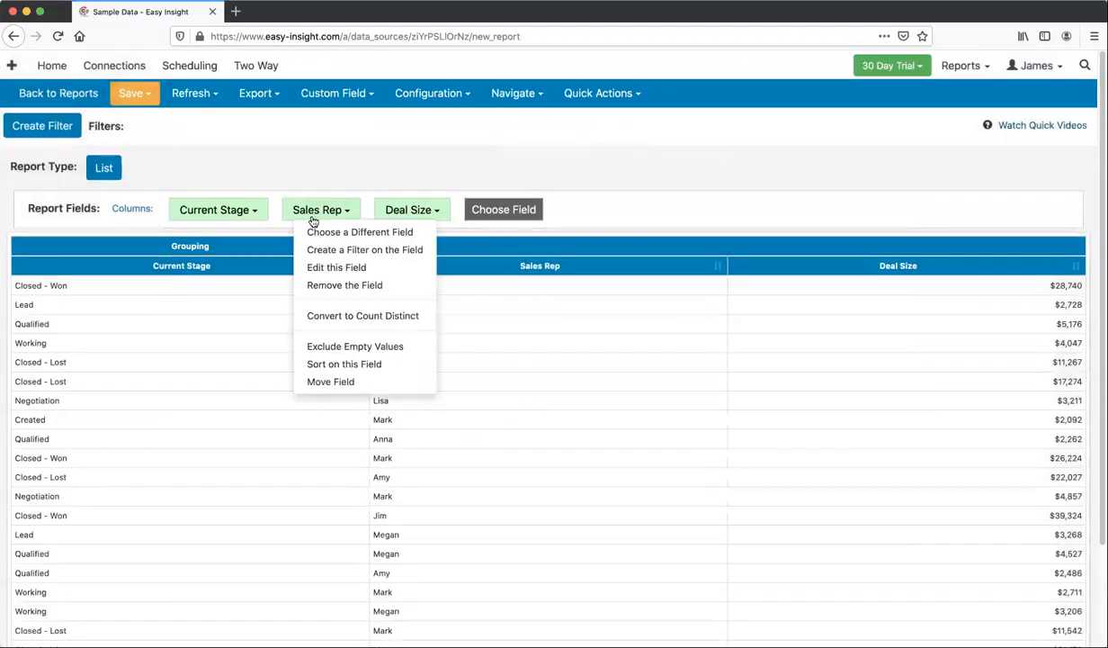
left_click(335, 267)
left_click(294, 364)
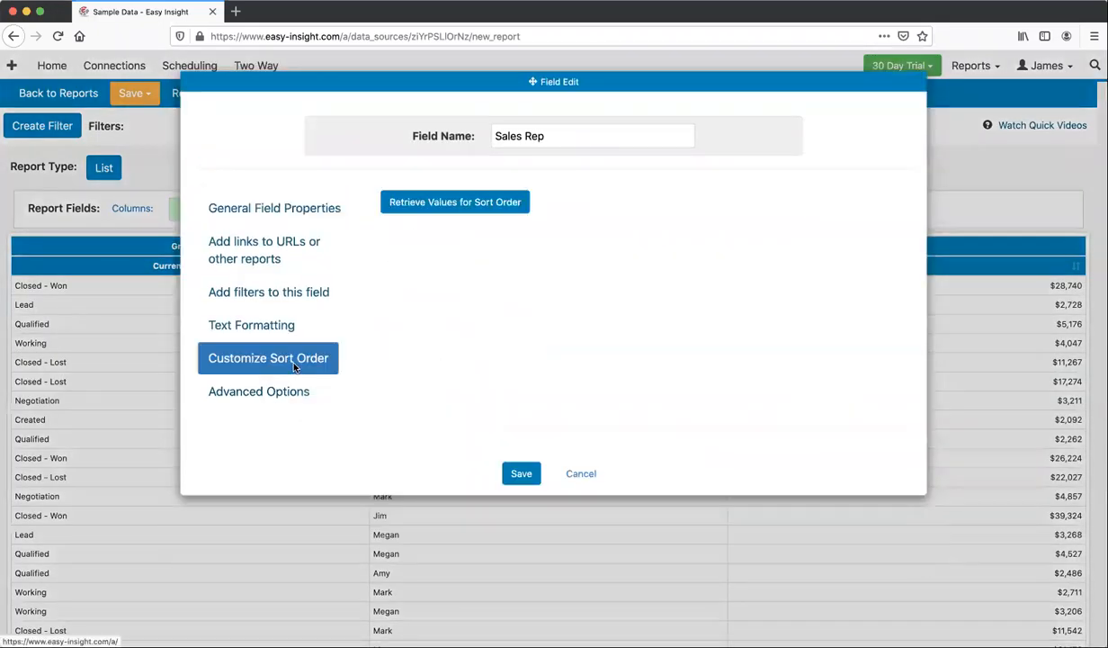
left_click(274, 328)
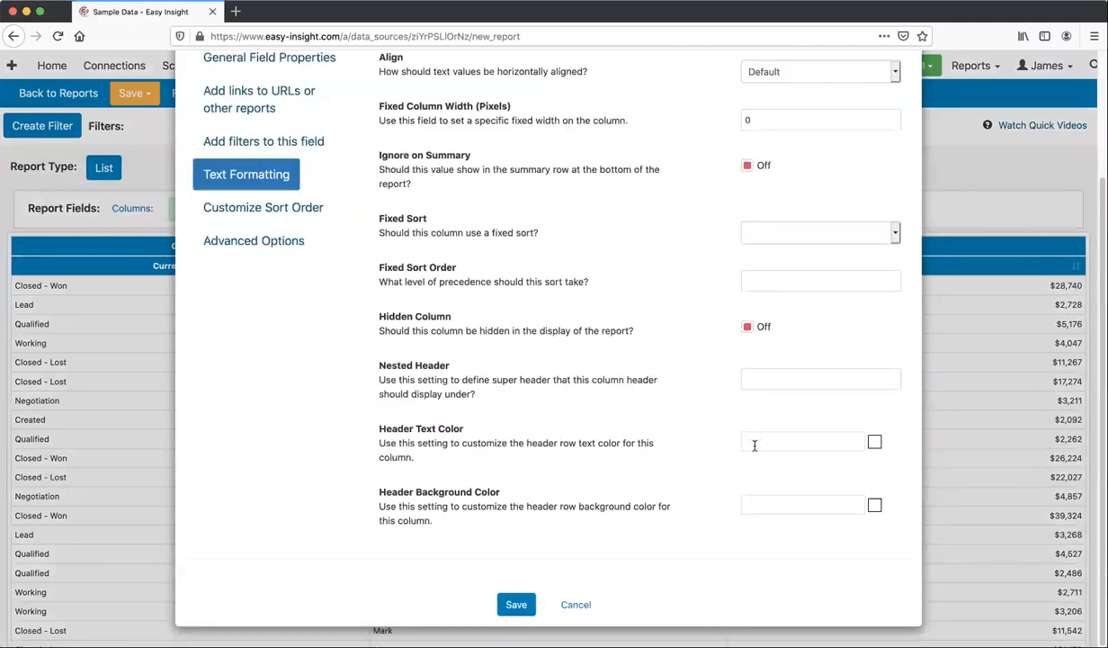
left_click(752, 378)
type("Grouping")
left_click(516, 604)
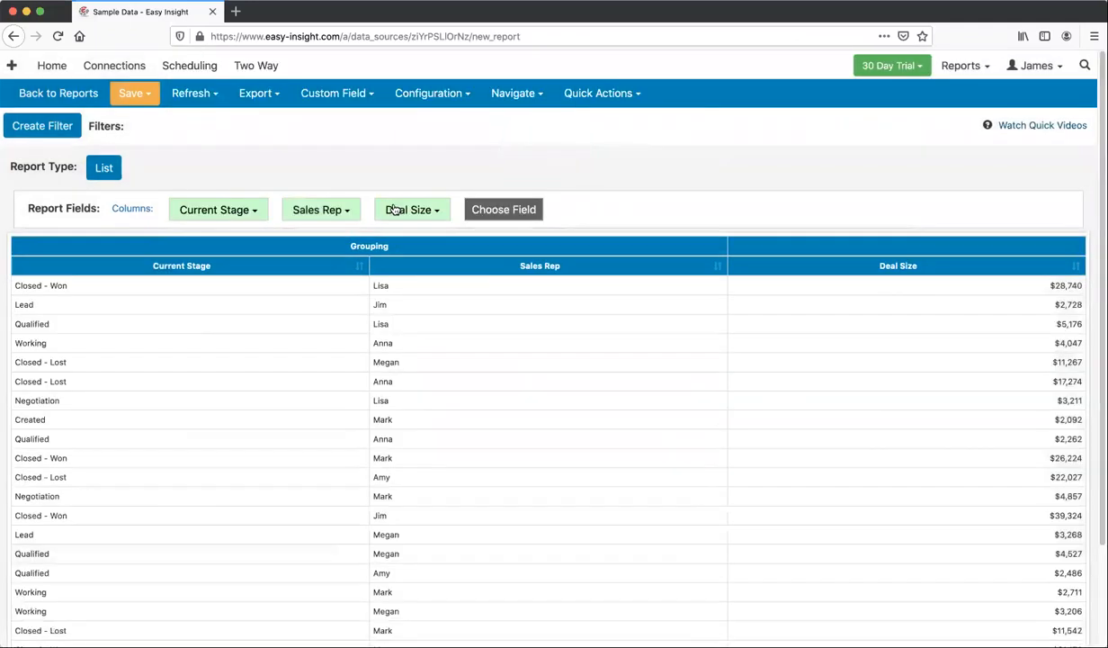
Set the Deal Size field's nested header to "Measure" in its text formatting and save the field.
left_click(398, 210)
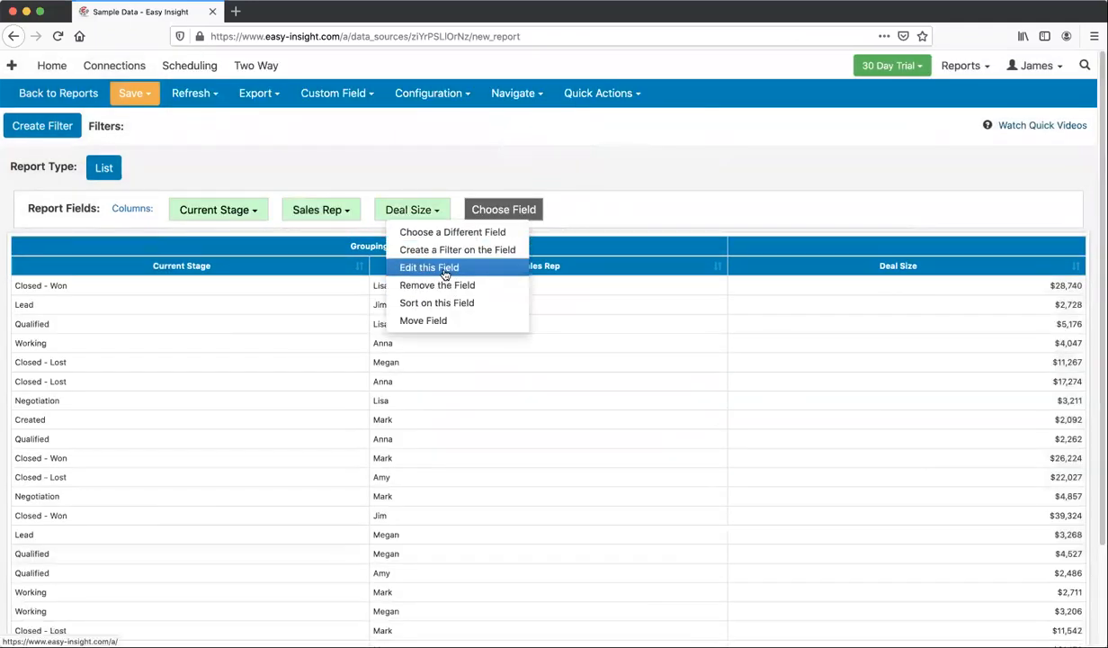
left_click(429, 267)
left_click(261, 316)
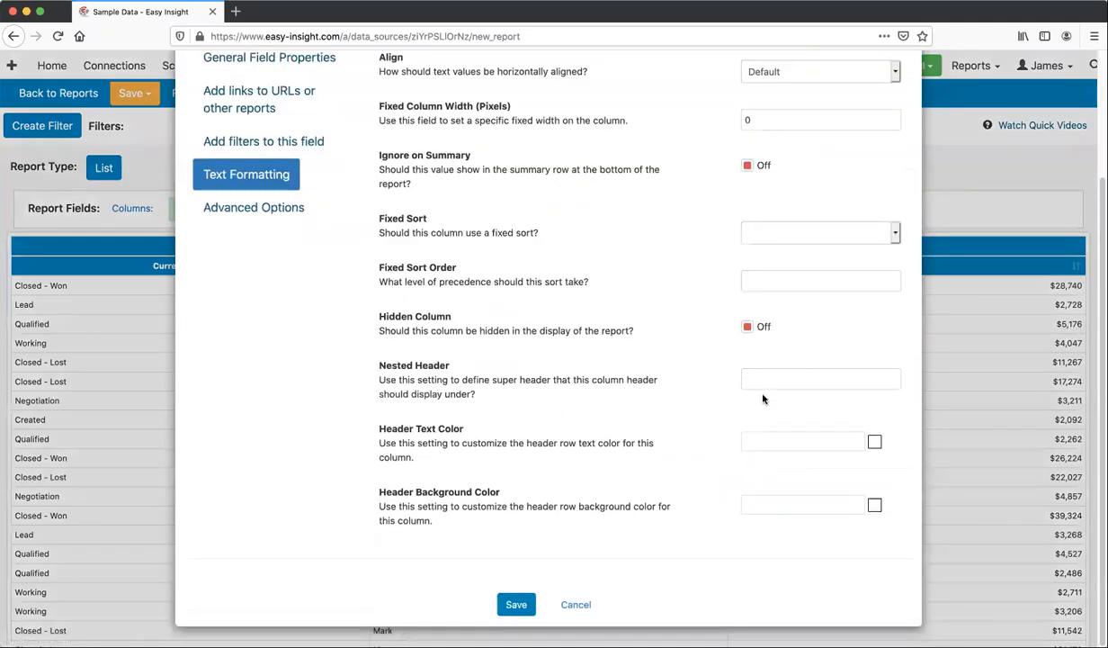
left_click(766, 377)
type("Measure")
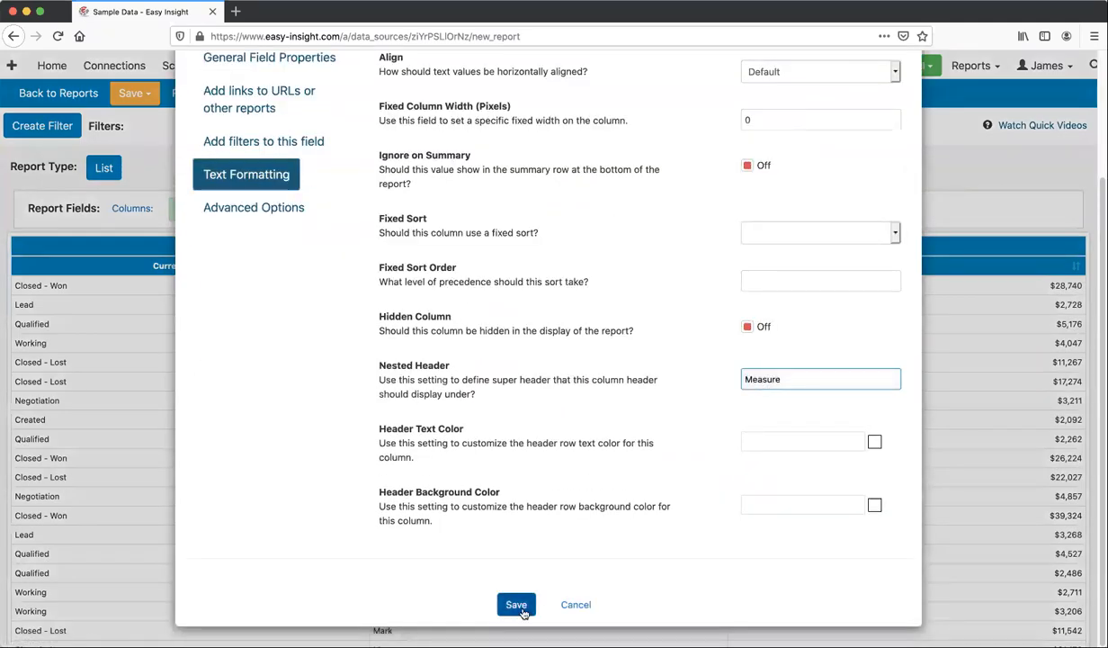
left_click(515, 604)
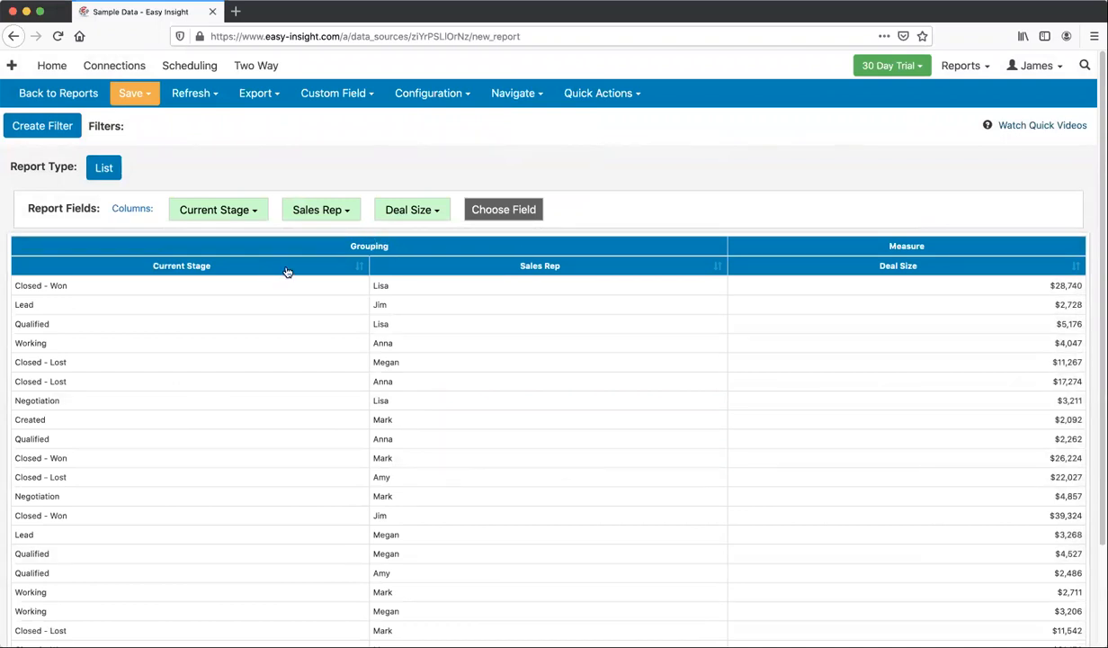
Give the Deal Size field a header background color of #880000 and header text color of #FFFFFF, and save the field.
left_click(406, 209)
left_click(430, 268)
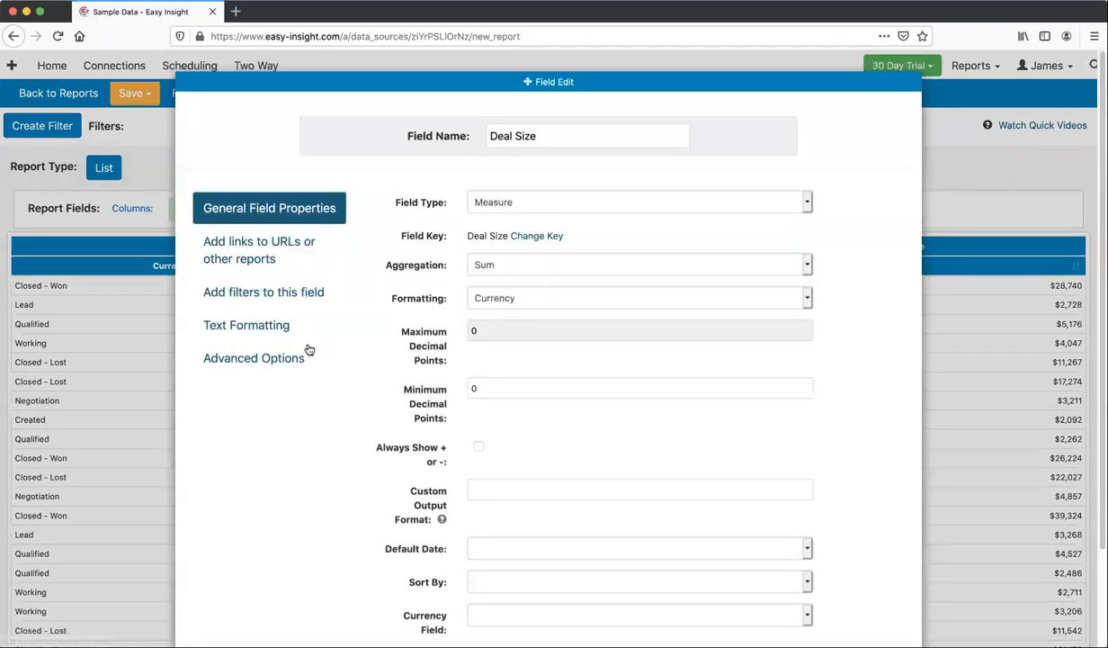
left_click(267, 326)
scroll(615, 447, "down", 3)
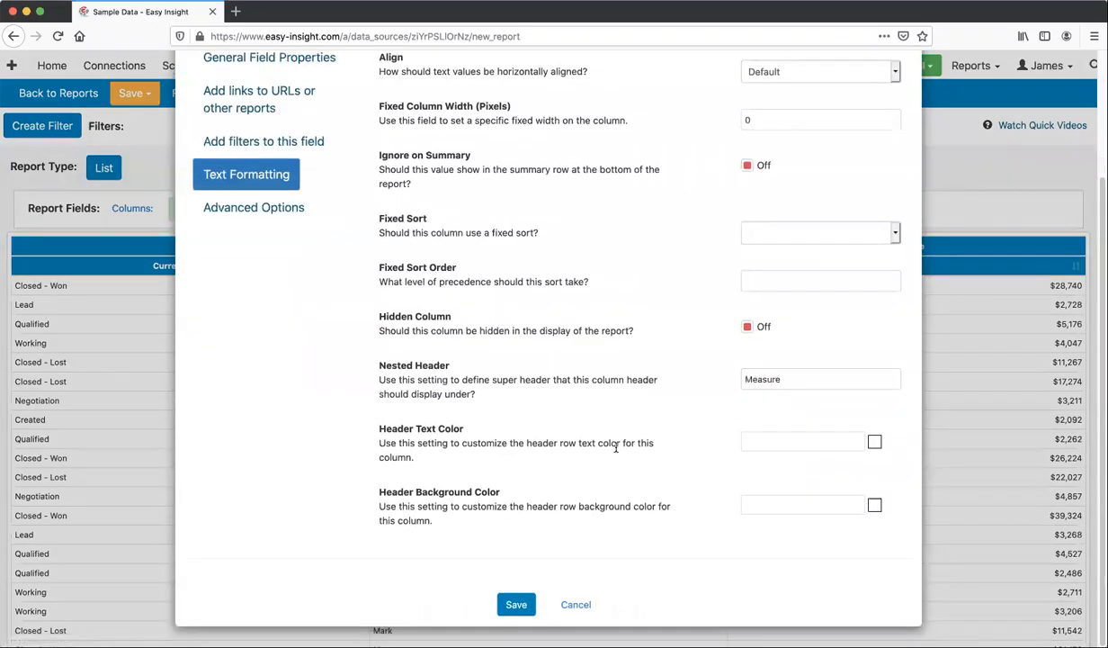
left_click(742, 505)
type("#880000")
left_click(776, 440)
type("#FFFFFF")
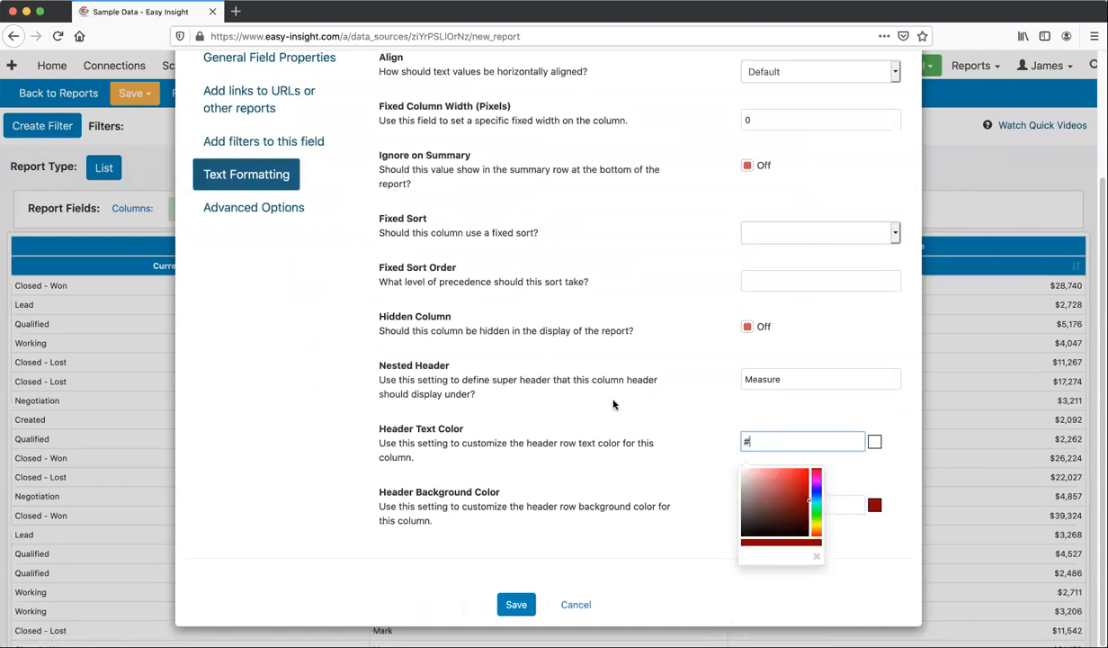
left_click(616, 431)
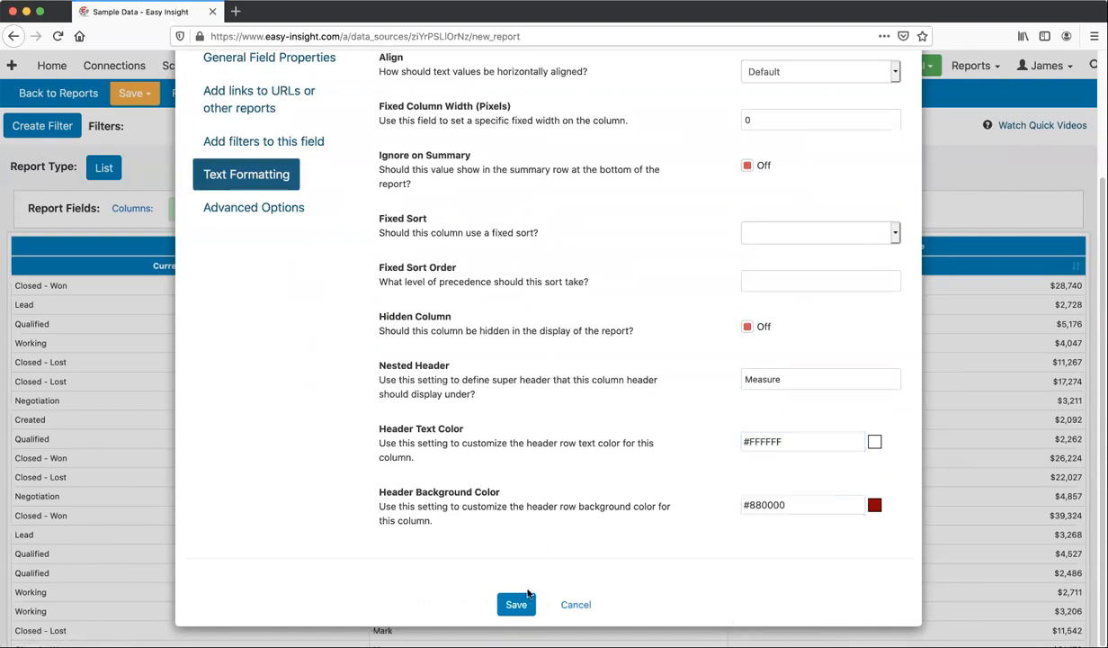
left_click(514, 603)
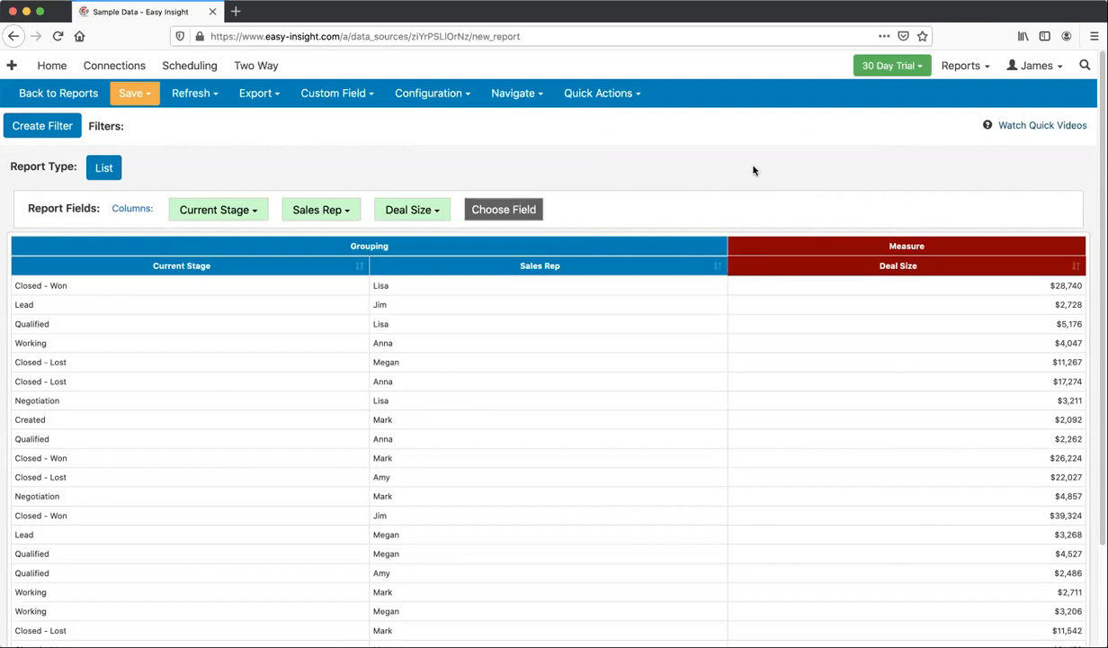
Turn on Stripe Rows in the report's formatting properties and save them.
left_click(445, 93)
left_click(452, 120)
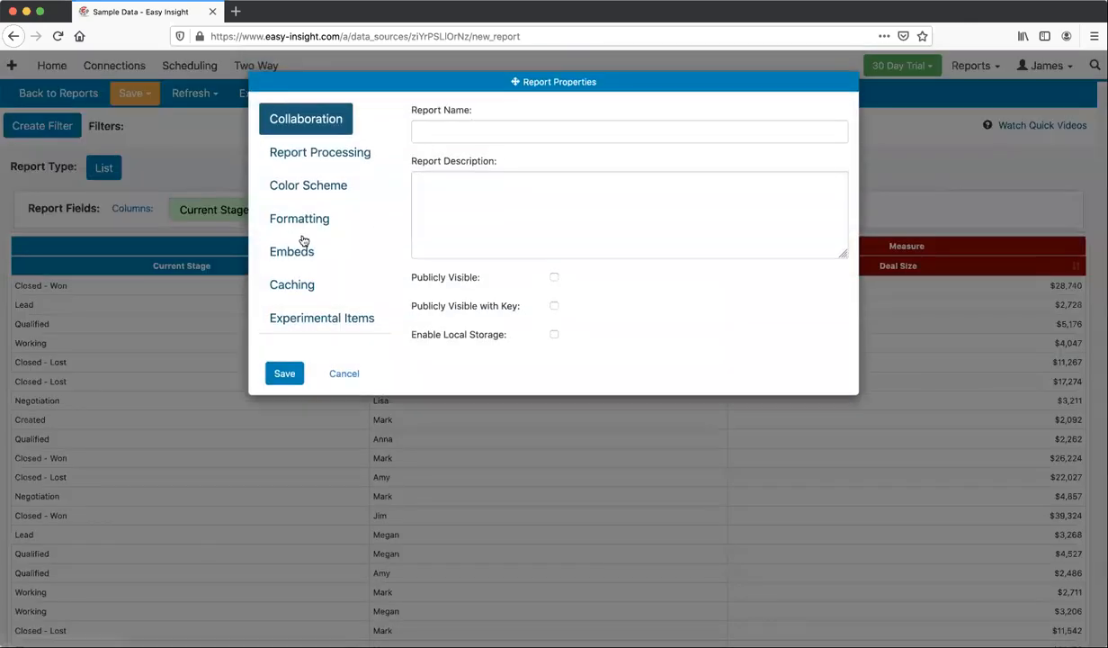
left_click(297, 223)
scroll(666, 341, "down", 5)
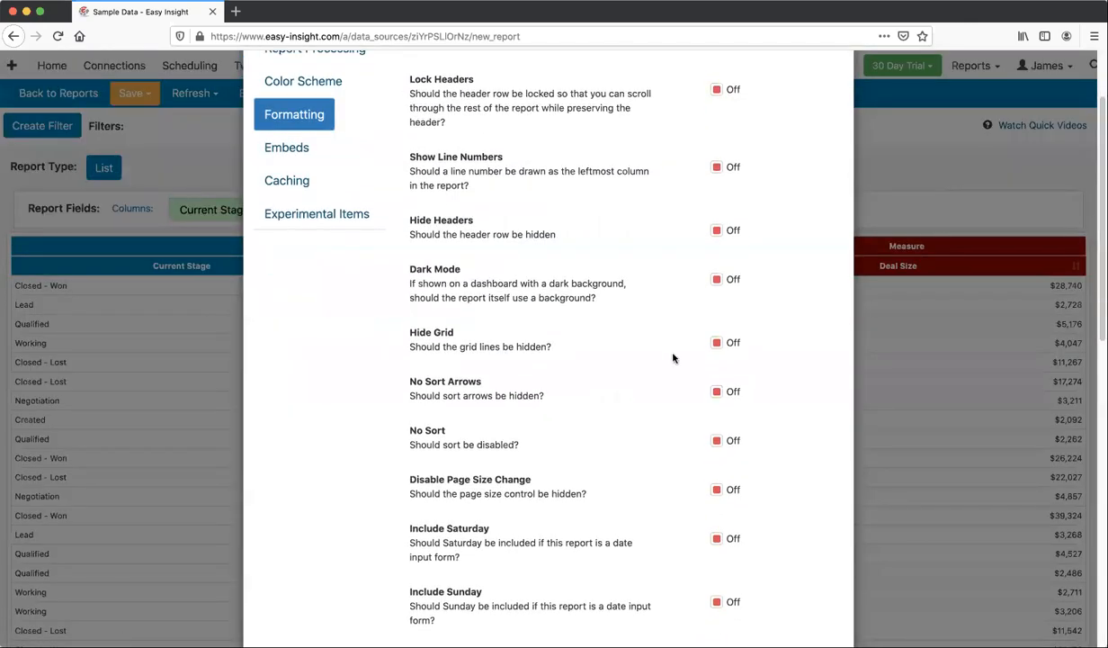
left_click(716, 540)
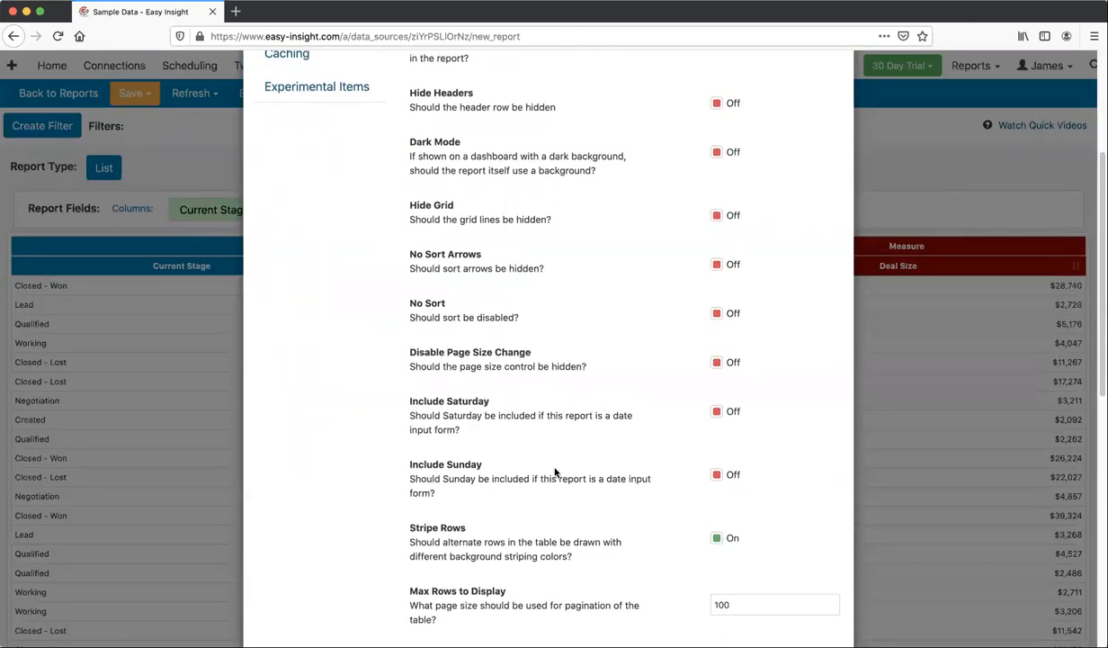
scroll(321, 477, "down", 12)
left_click(284, 607)
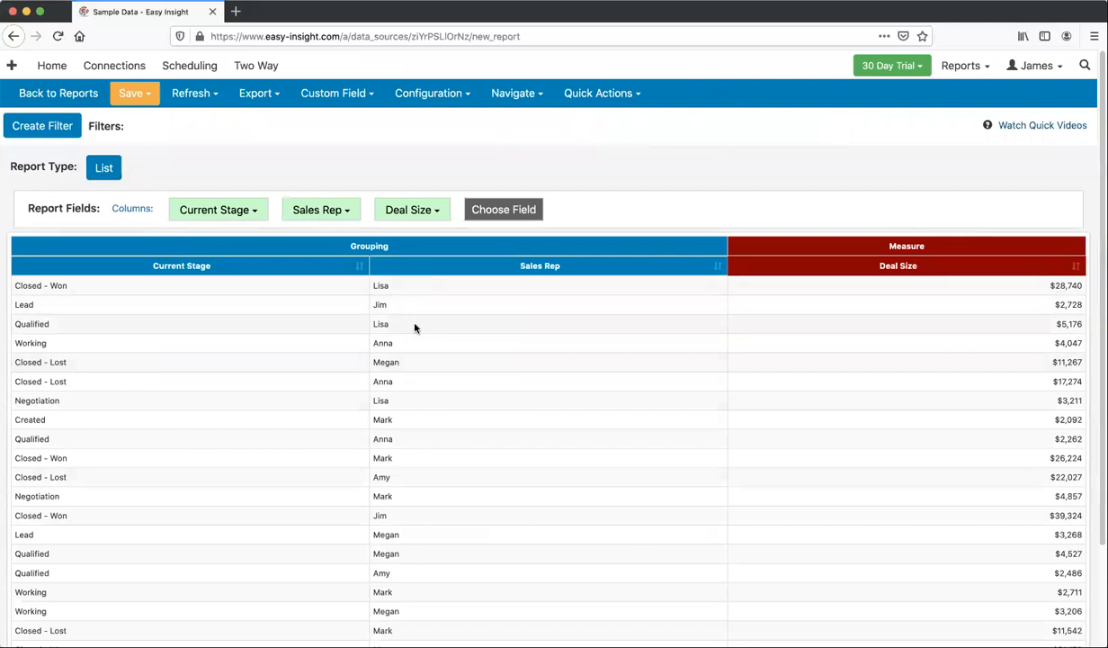
Turn on Hide Grid in the list report's formatting properties and save them.
left_click(422, 97)
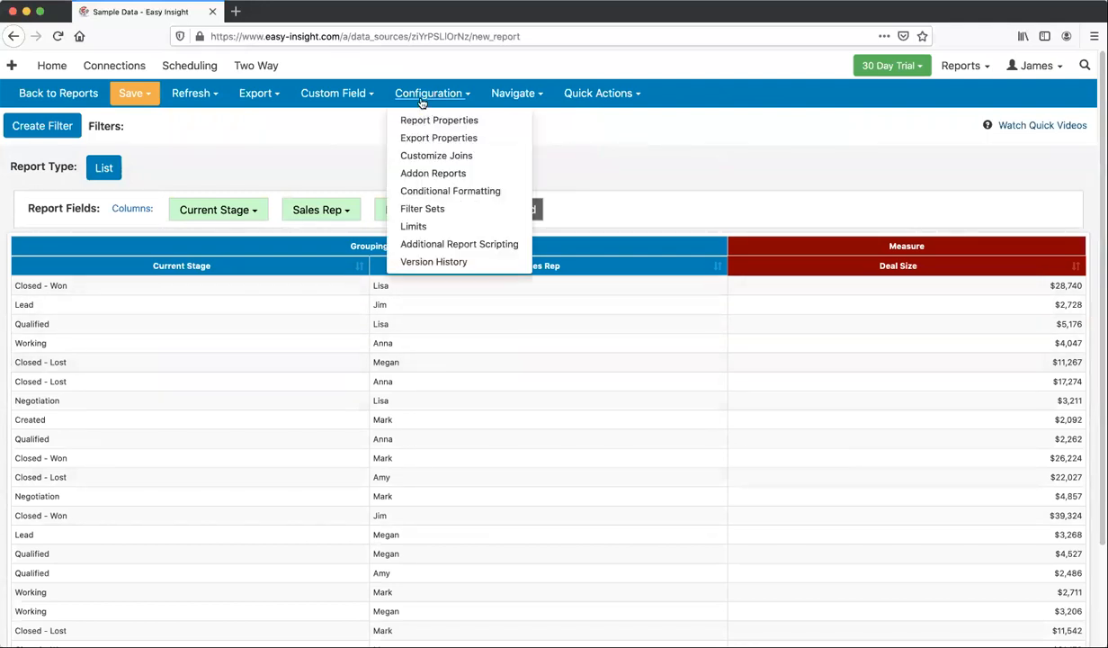
left_click(432, 117)
left_click(329, 226)
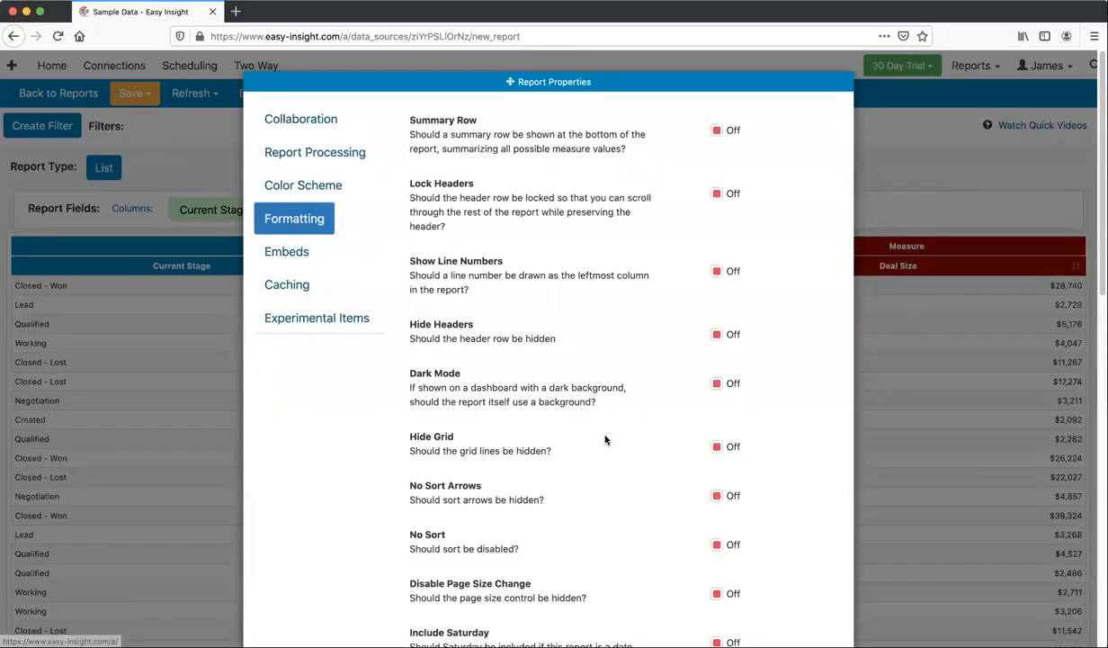
left_click(717, 446)
scroll(315, 495, "down", 15)
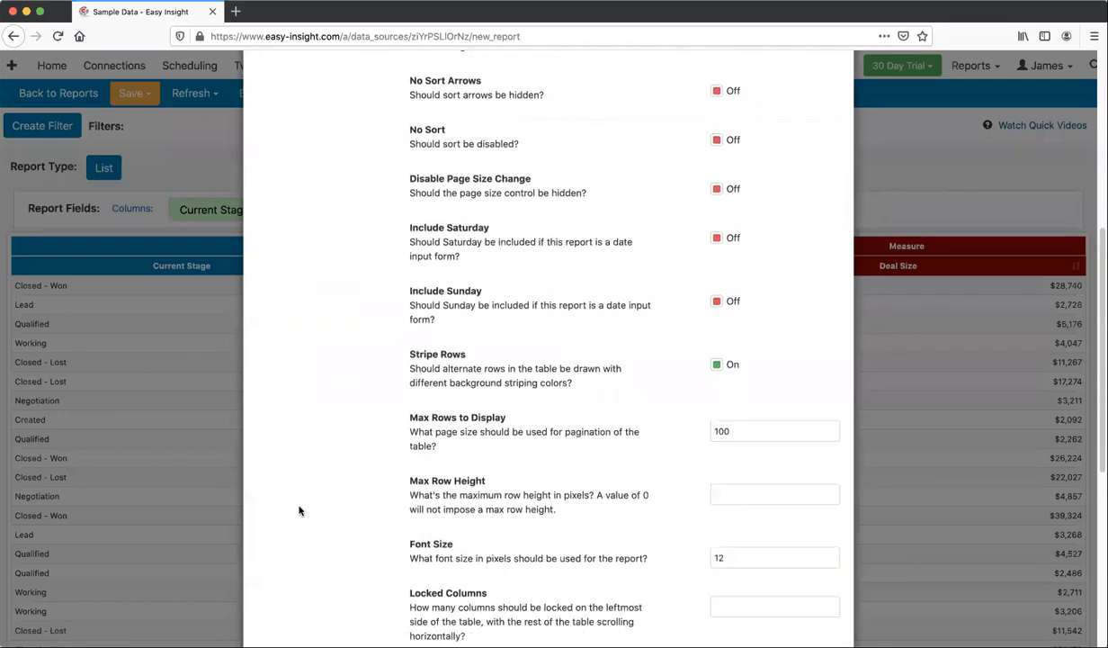
left_click(279, 605)
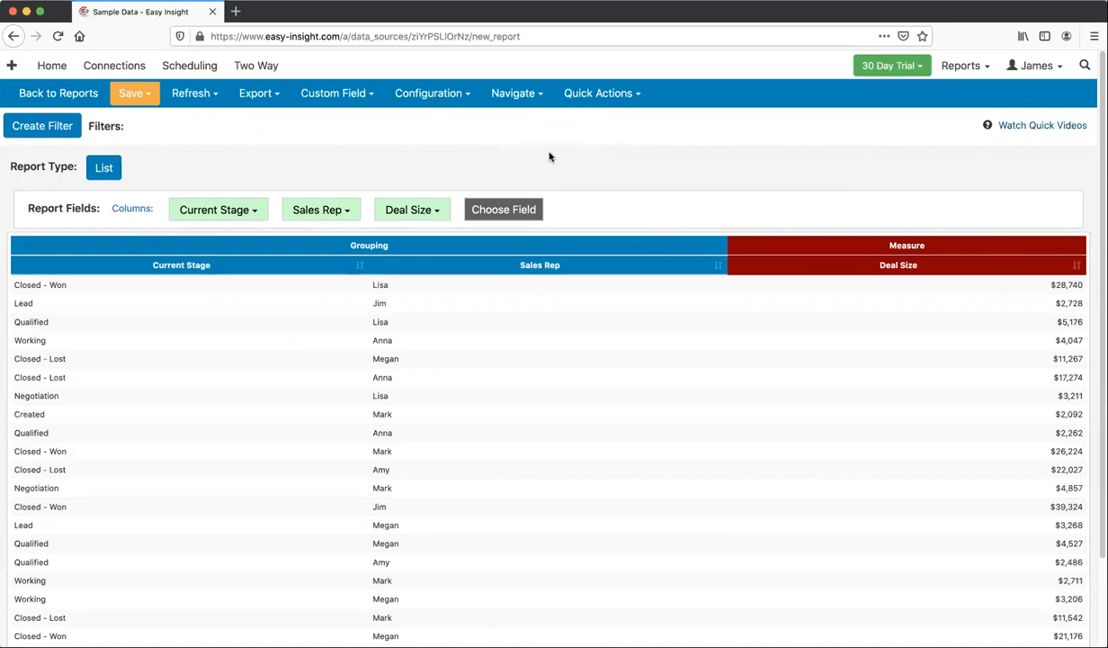
Create a new report on the data source and set its report type to Crosstab.
left_click(517, 96)
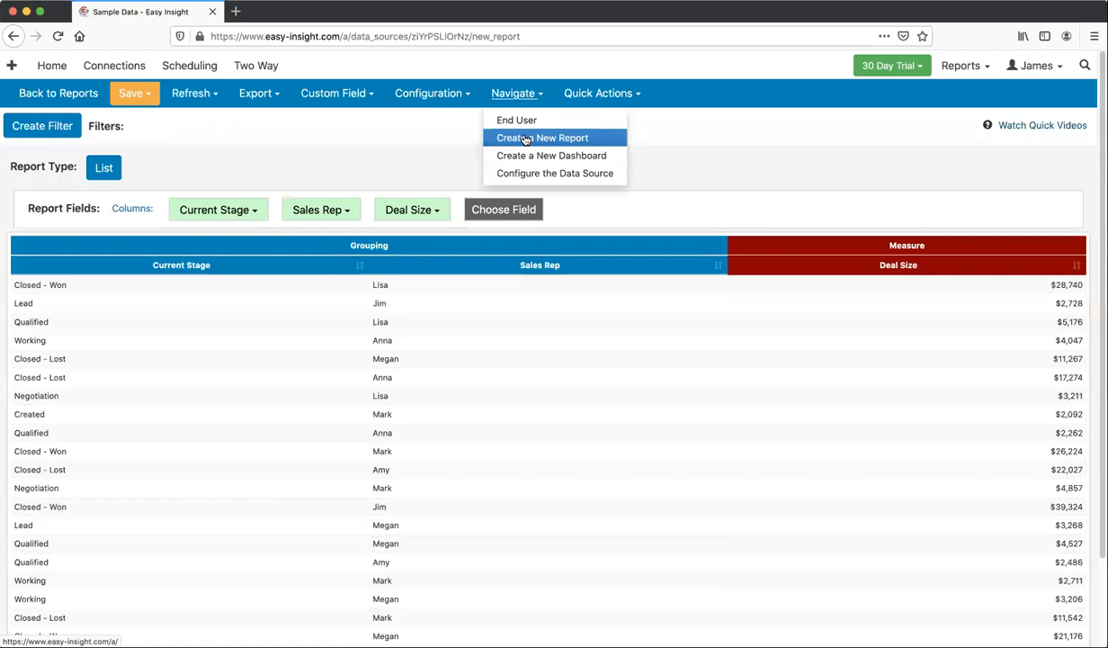
left_click(525, 140)
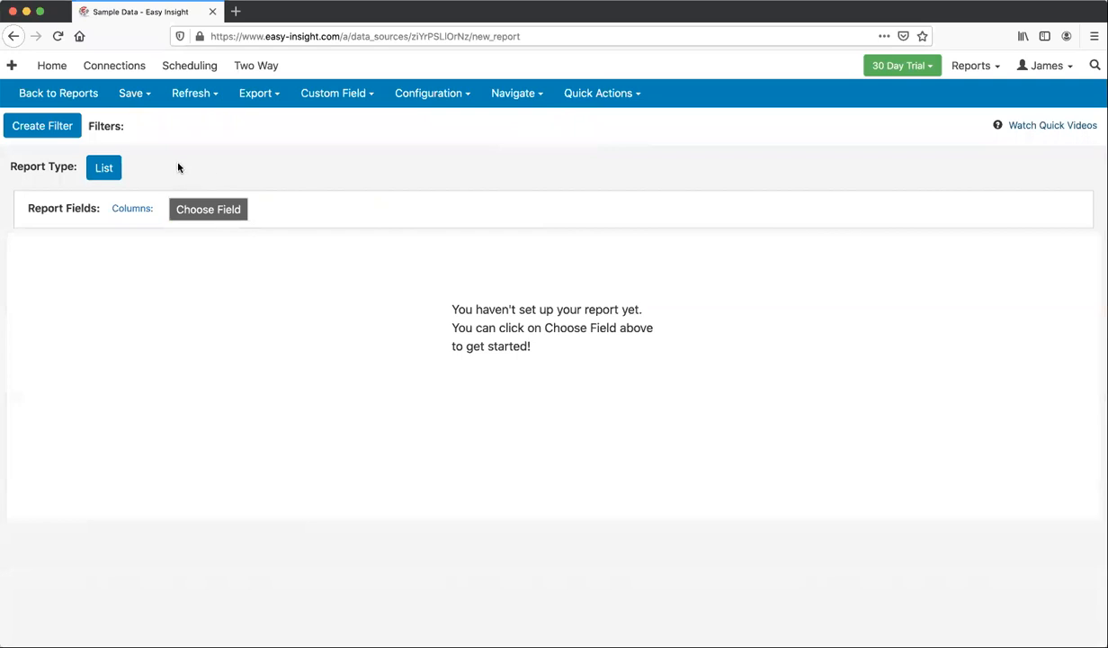
left_click(105, 171)
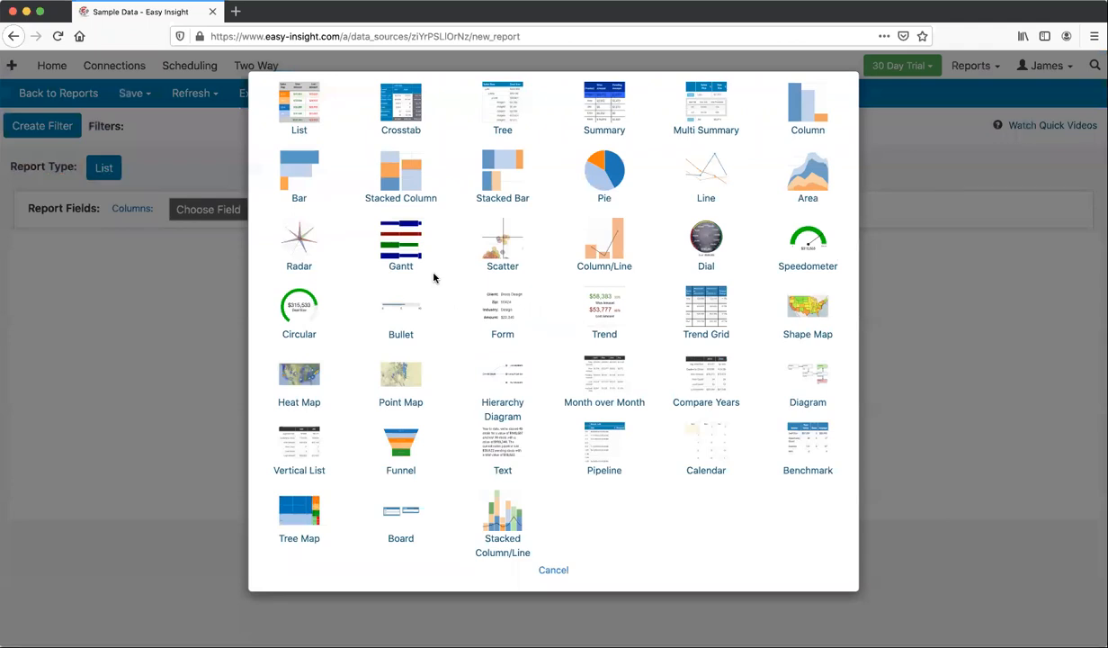
left_click(400, 107)
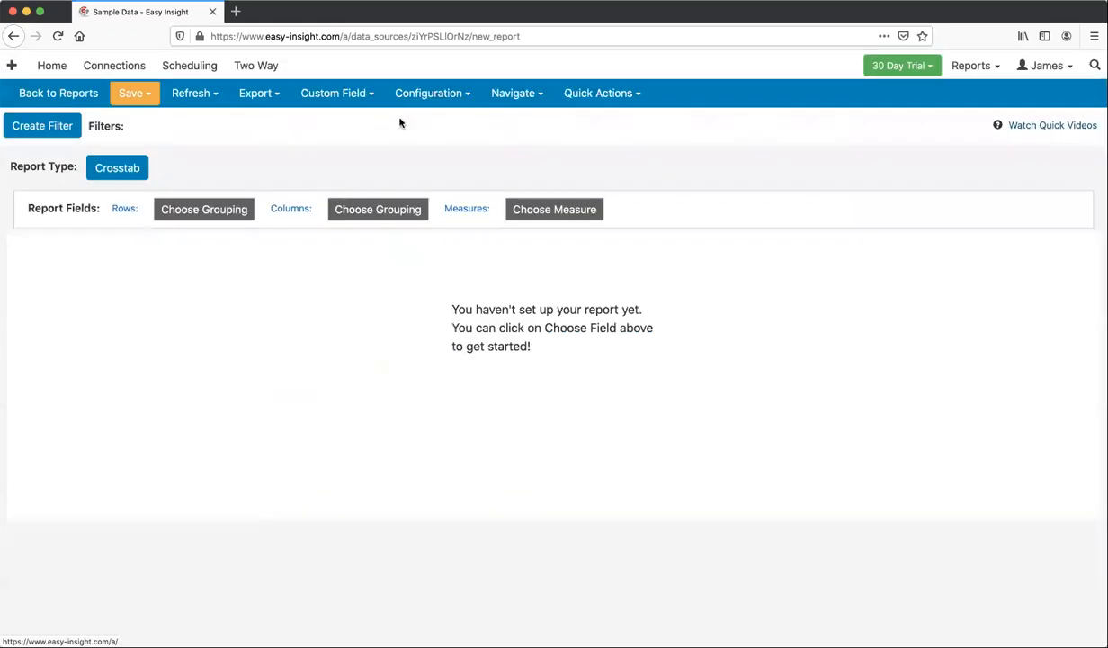
Fill the crosstab with Sales Rep as the row grouping, Current Stage as the column grouping and Deal Size as the measure.
left_click(206, 213)
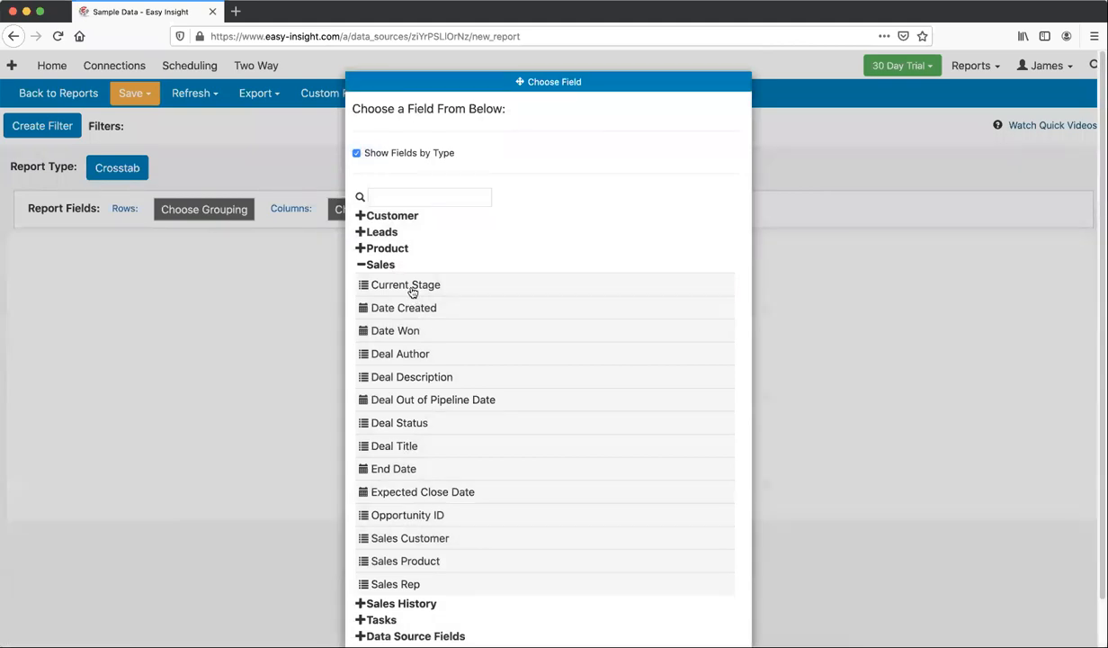
left_click(383, 583)
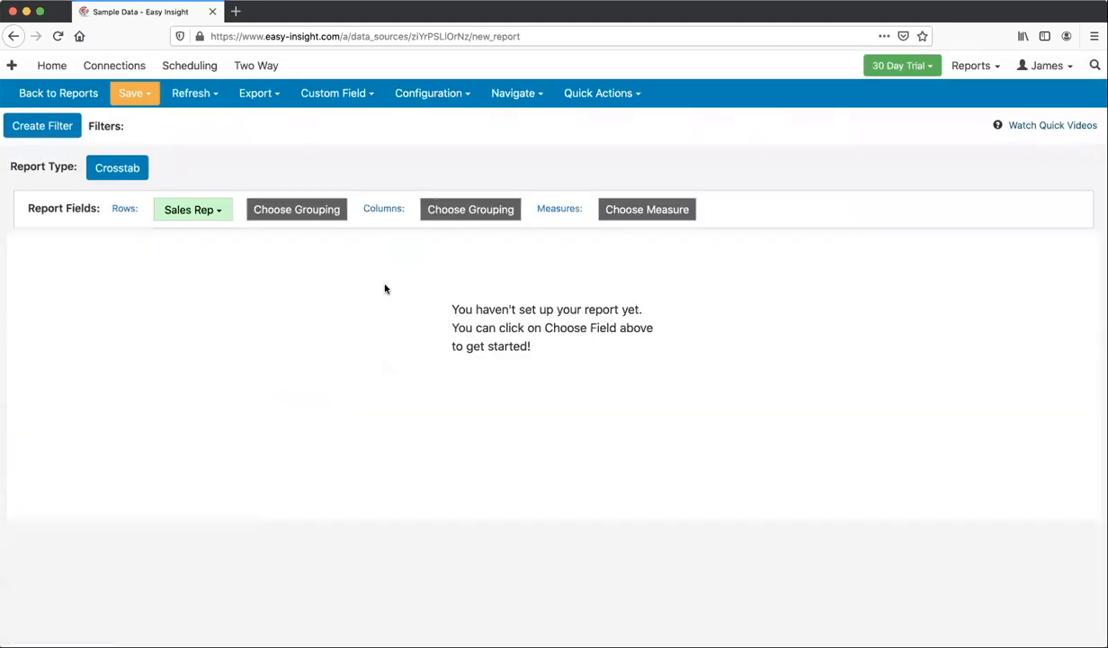
left_click(463, 208)
left_click(428, 273)
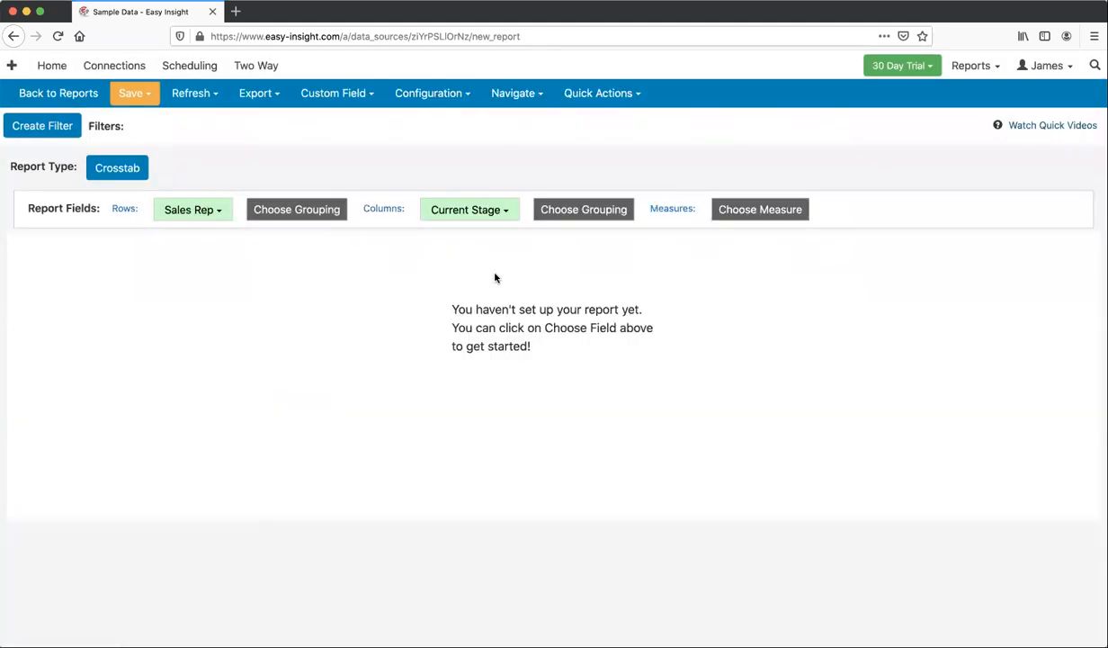
left_click(765, 210)
left_click(426, 400)
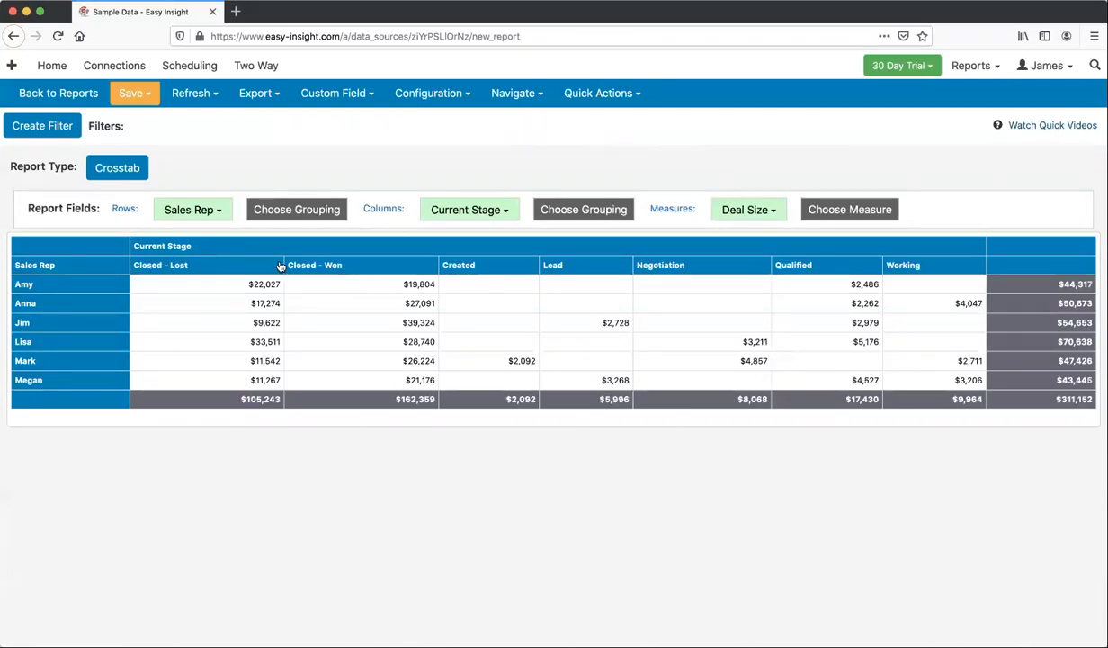
Give Current Stage a custom sort order of Created, Lead, Qualified, Working, Negotiation, Closed - Won, Closed - Lost, and save the field.
left_click(474, 213)
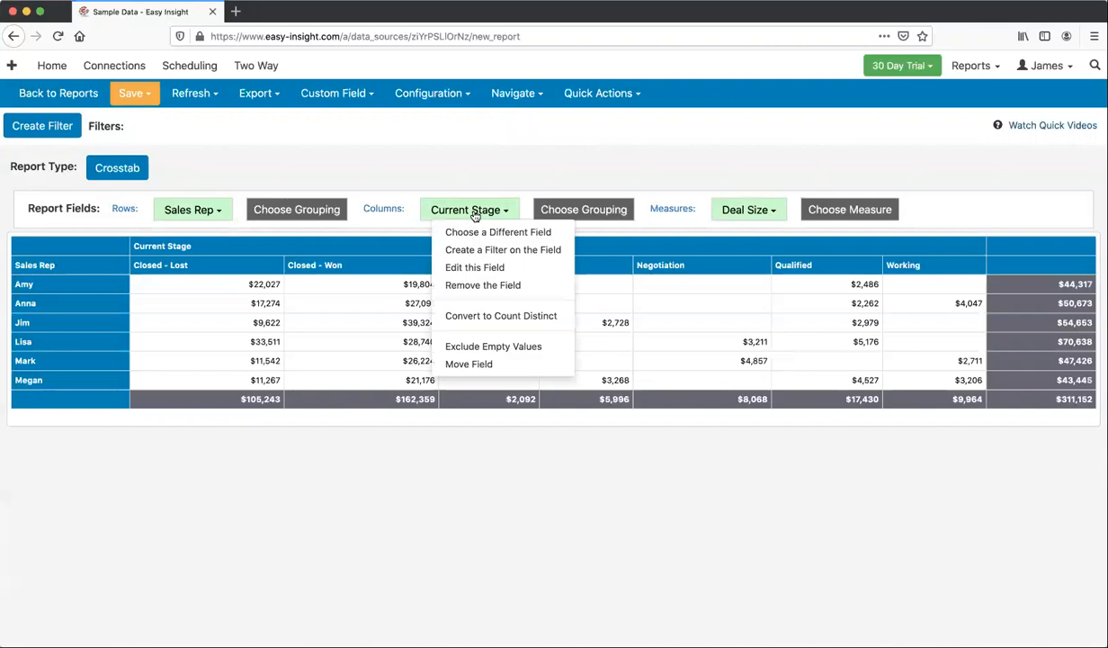
left_click(479, 268)
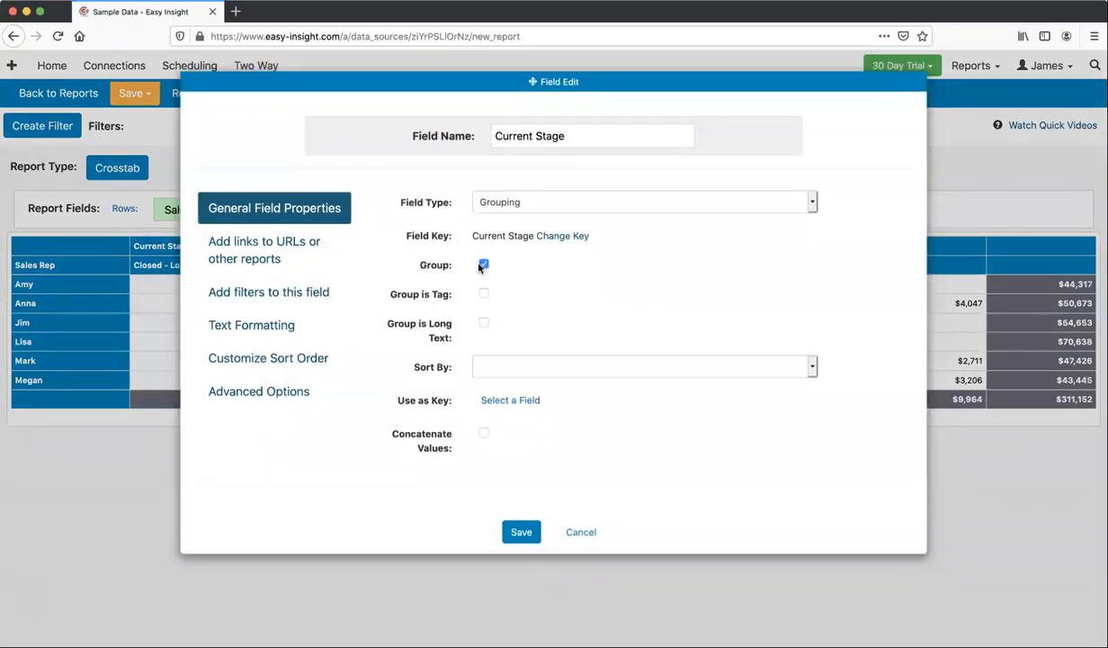
left_click(272, 356)
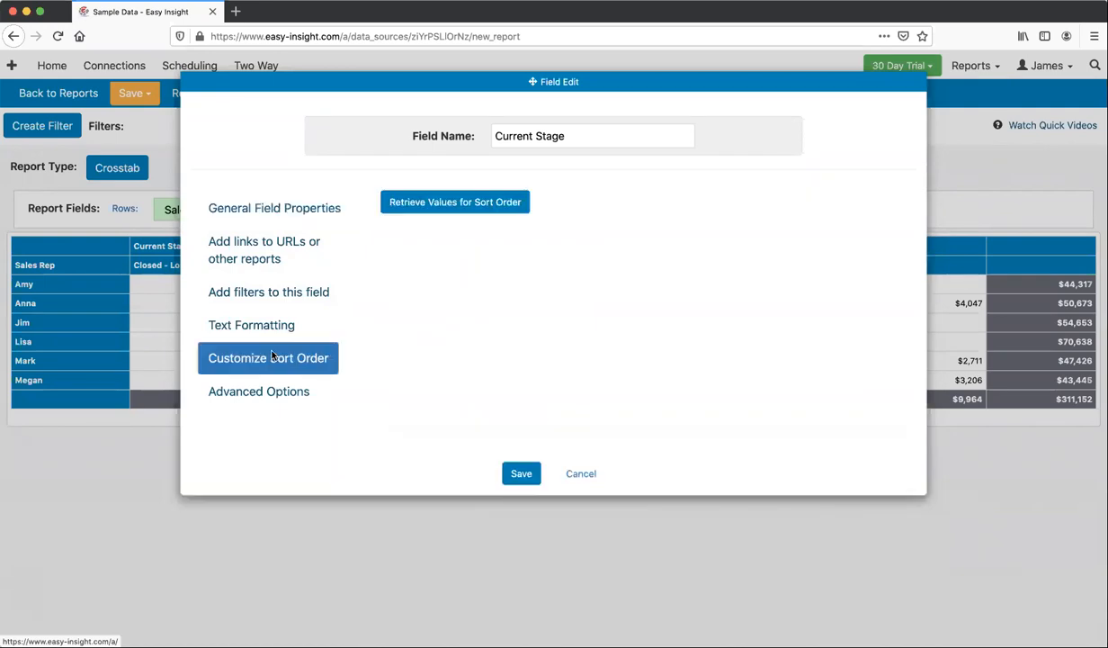
left_click(452, 205)
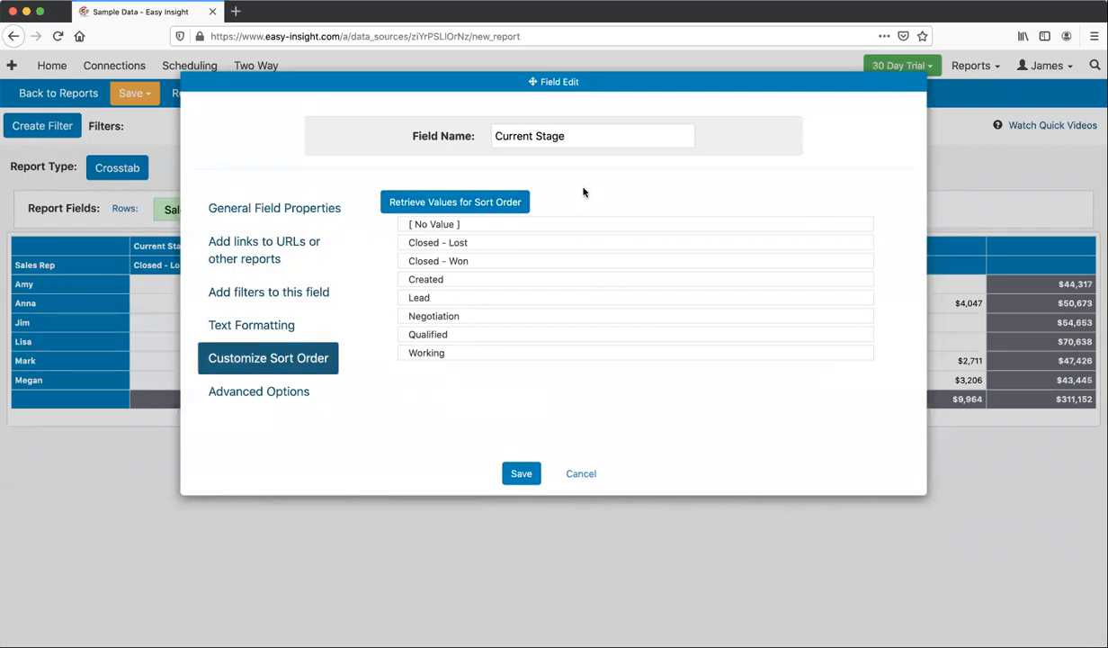
left_click_drag(405, 272, 424, 245)
left_click_drag(424, 298, 428, 260)
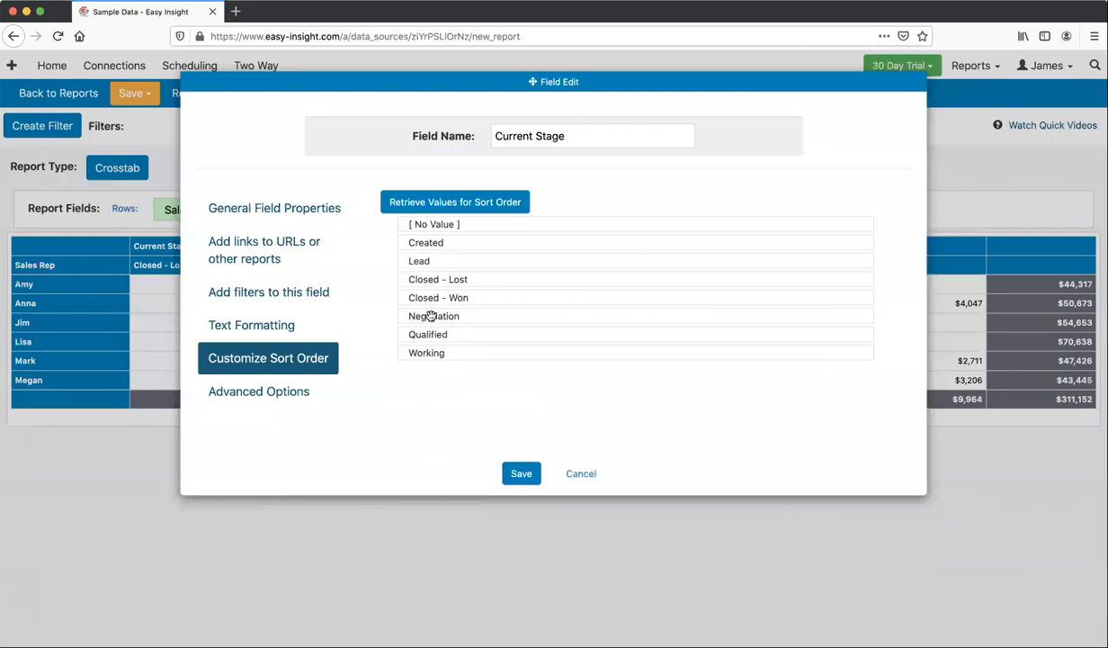
left_click_drag(426, 331, 426, 271)
mouse_move(424, 352)
left_mouse_down()
mouse_move(430, 290)
mouse_move(431, 333)
left_mouse_up()
left_click(520, 473)
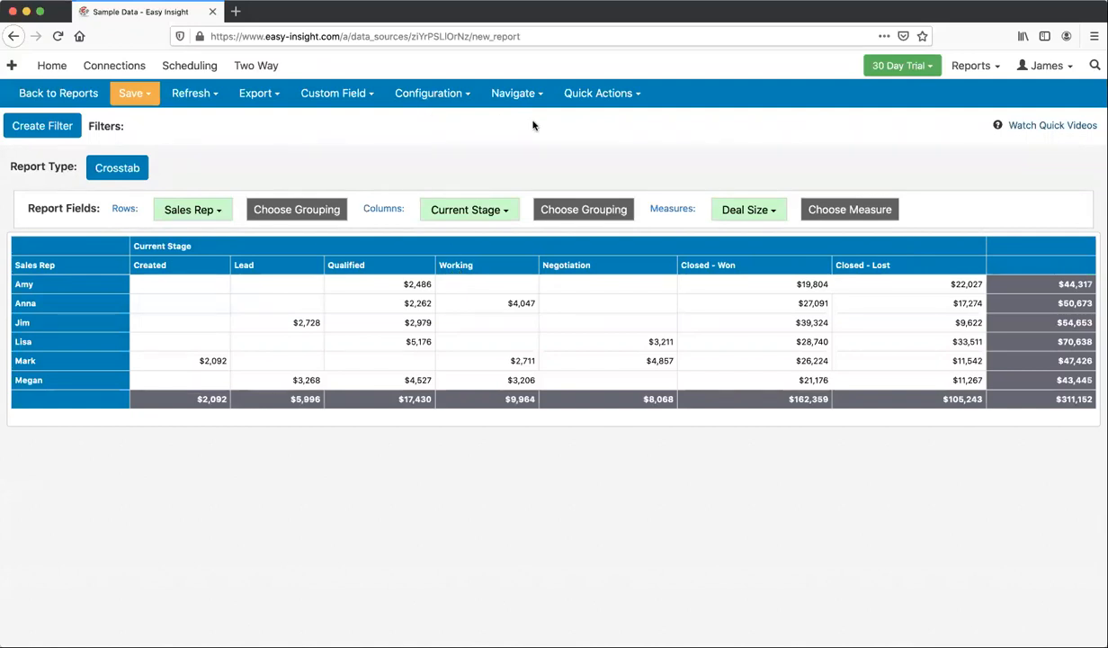
Apply the Color Crosstab Cells quick action to shade the Deal Size cells.
left_click(571, 94)
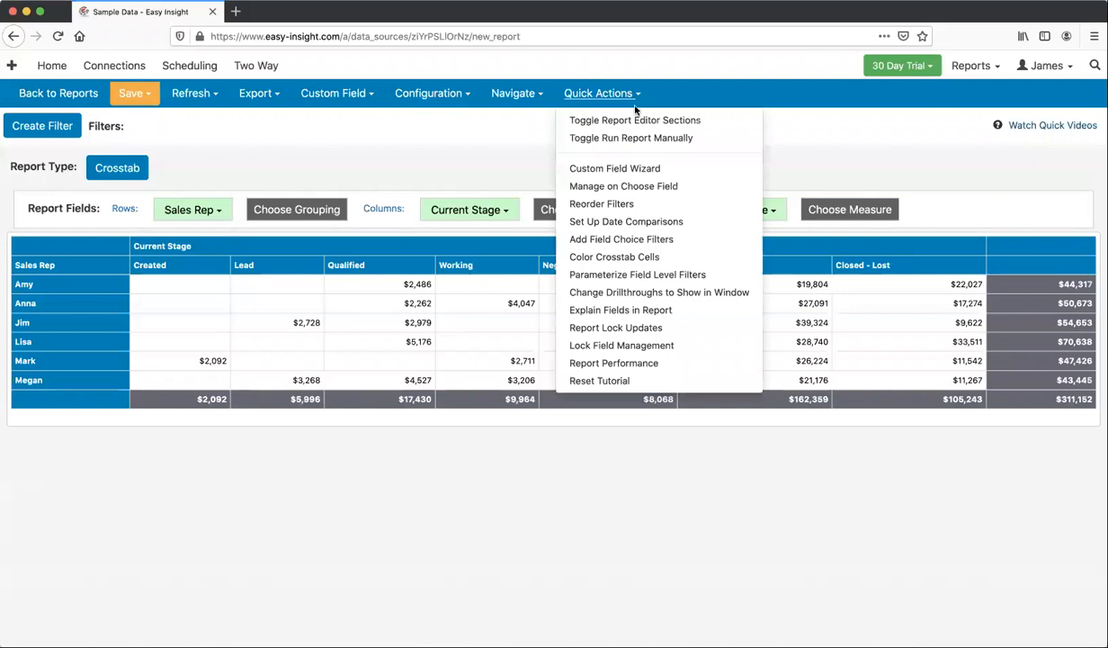
left_click(639, 257)
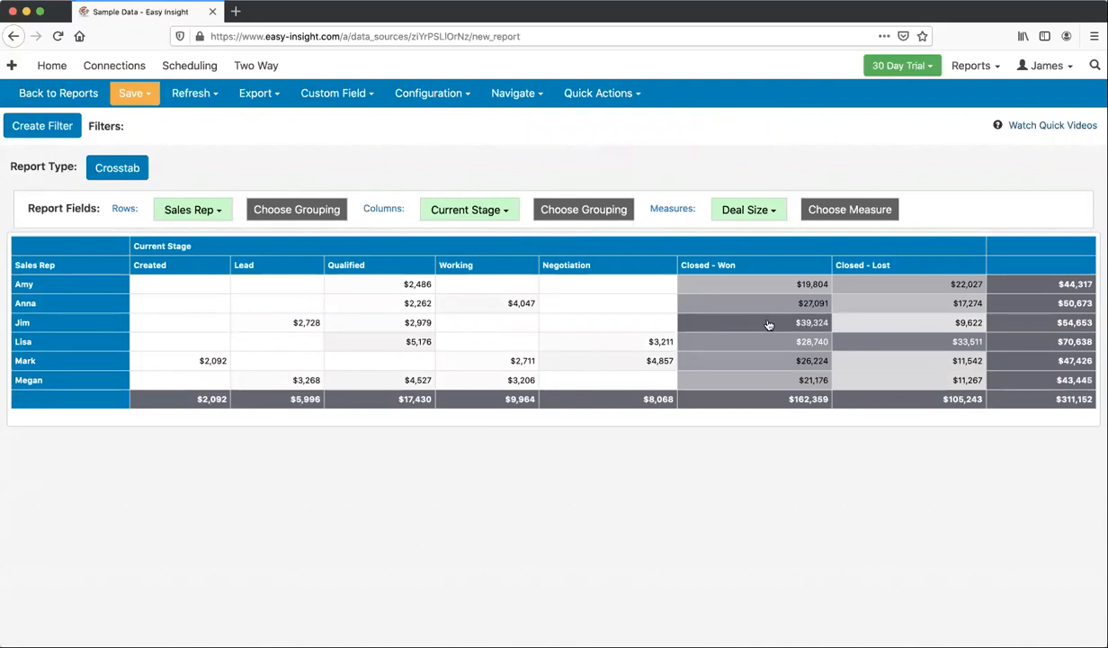
Review the crosstab's formatting properties, such as summaries, summary labels, column width and measure alignment, and close them without changes.
left_click(428, 103)
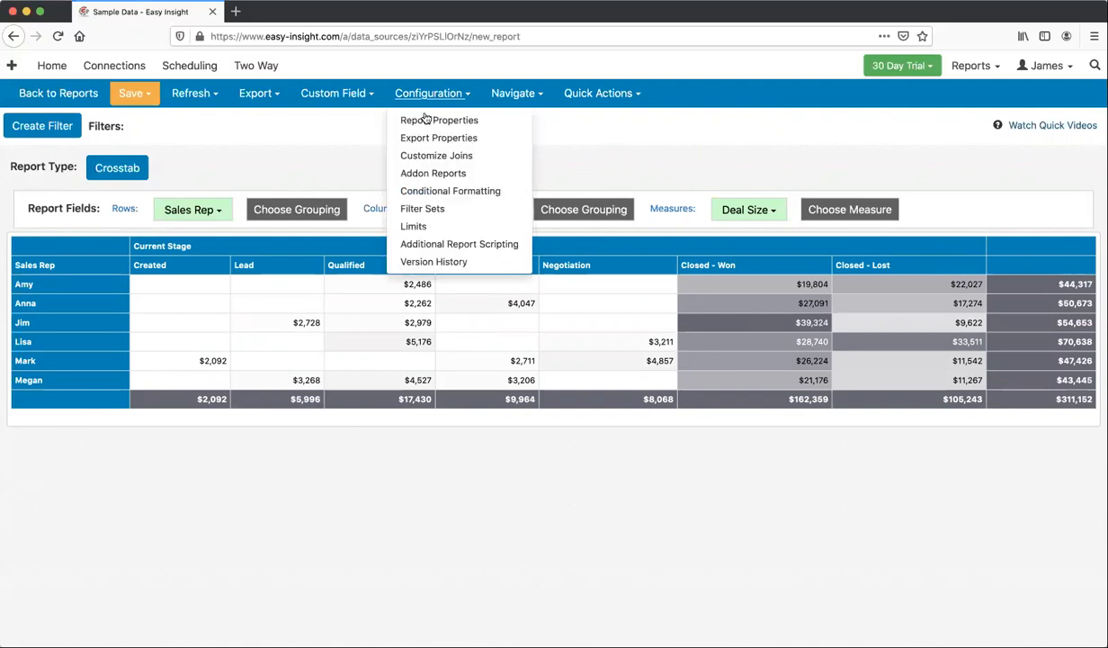
left_click(435, 126)
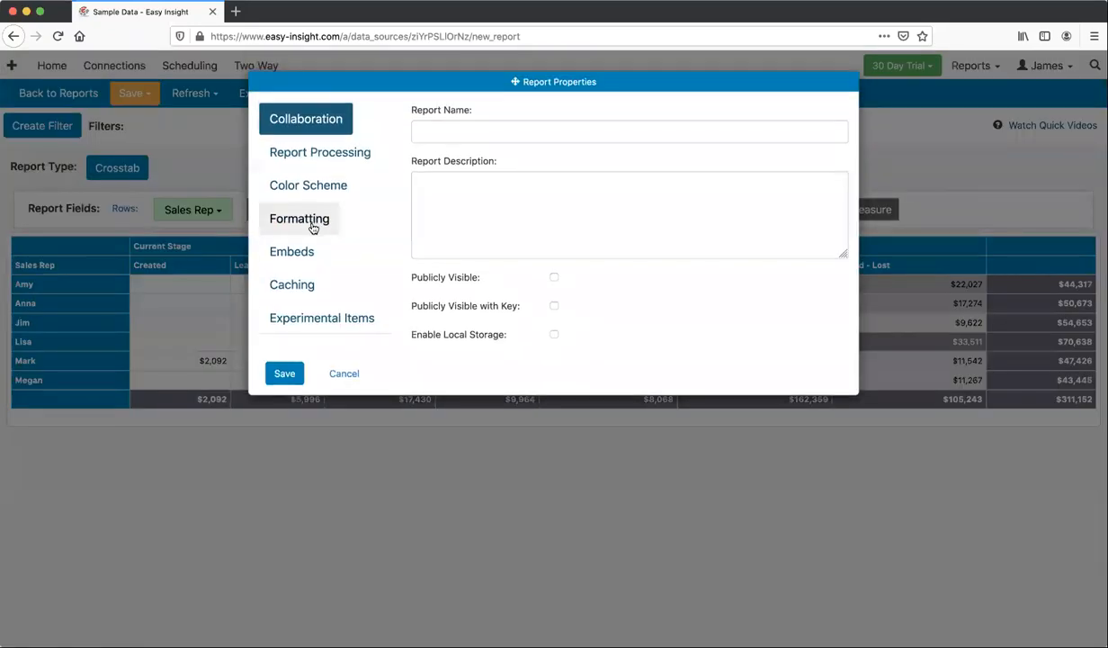
left_click(309, 222)
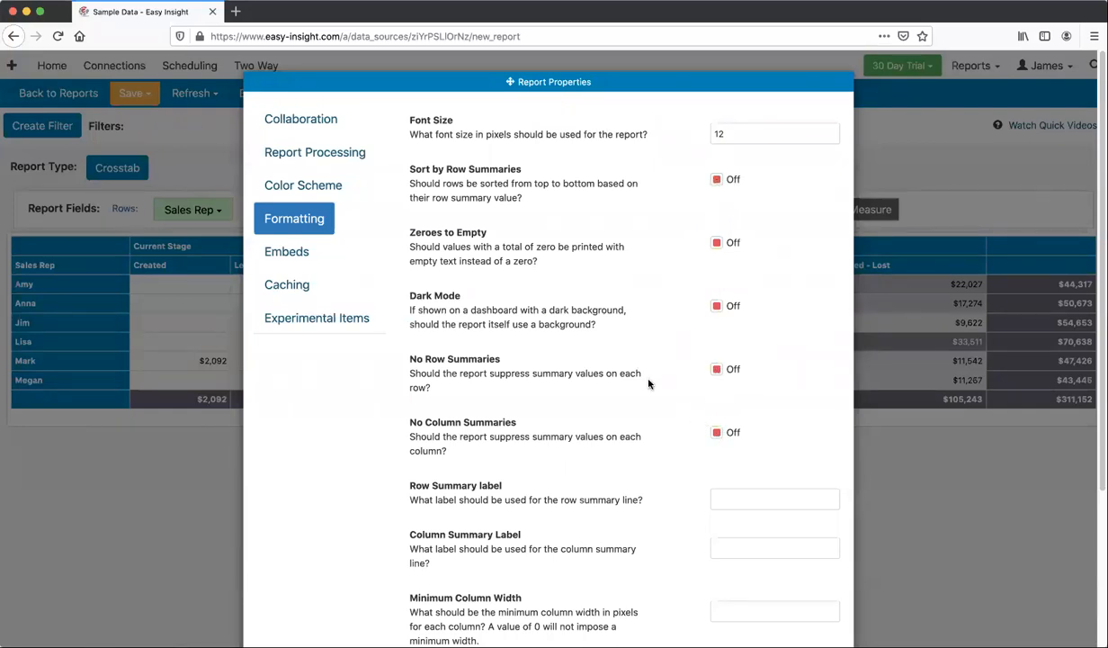
scroll(711, 432, "down", 3)
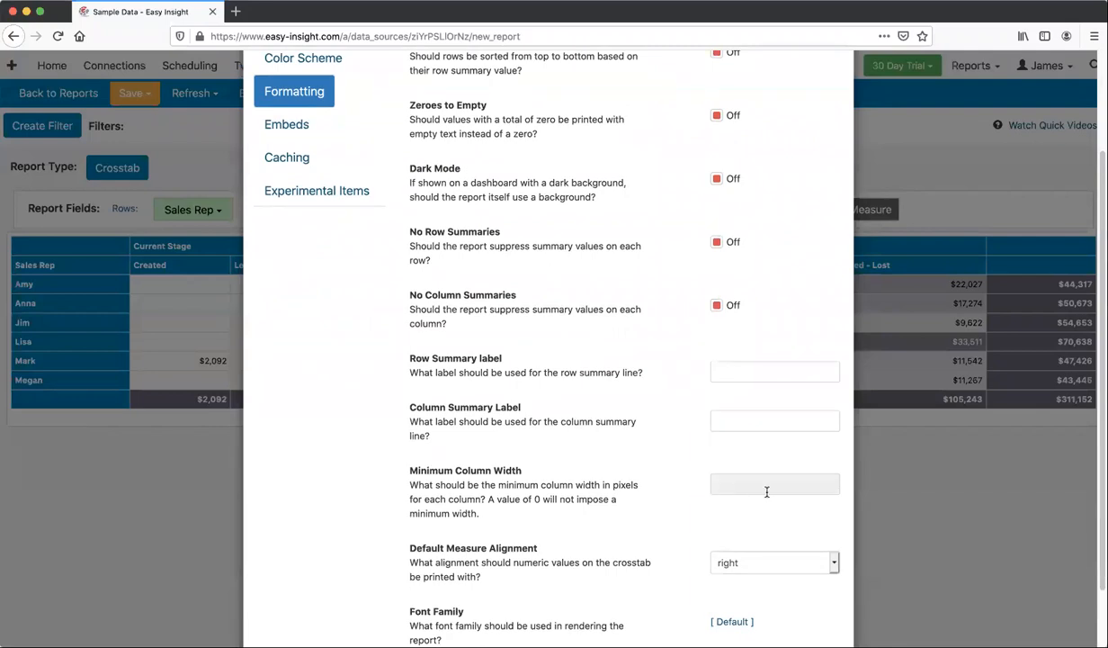
scroll(588, 420, "down", 2)
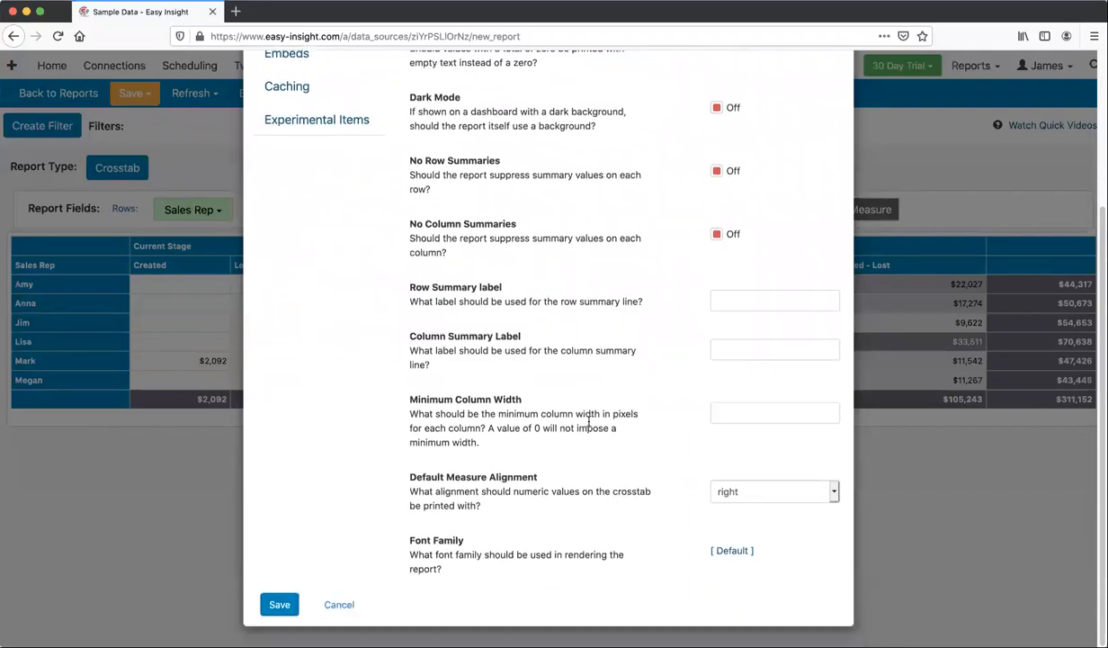
scroll(580, 332, "up", 5)
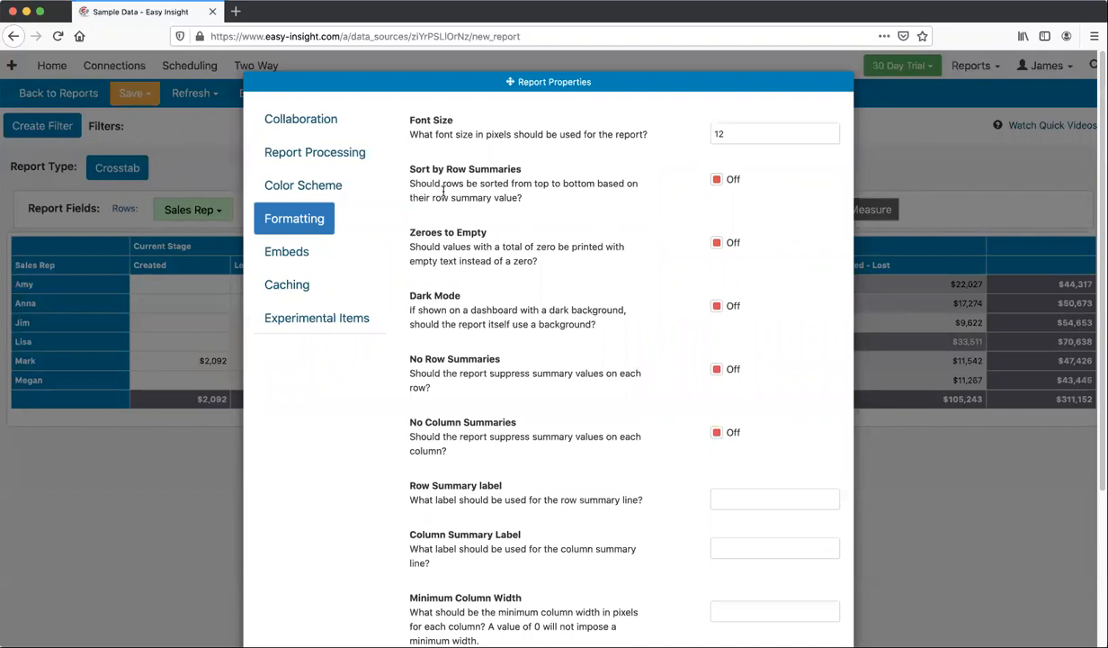
left_click(193, 147)
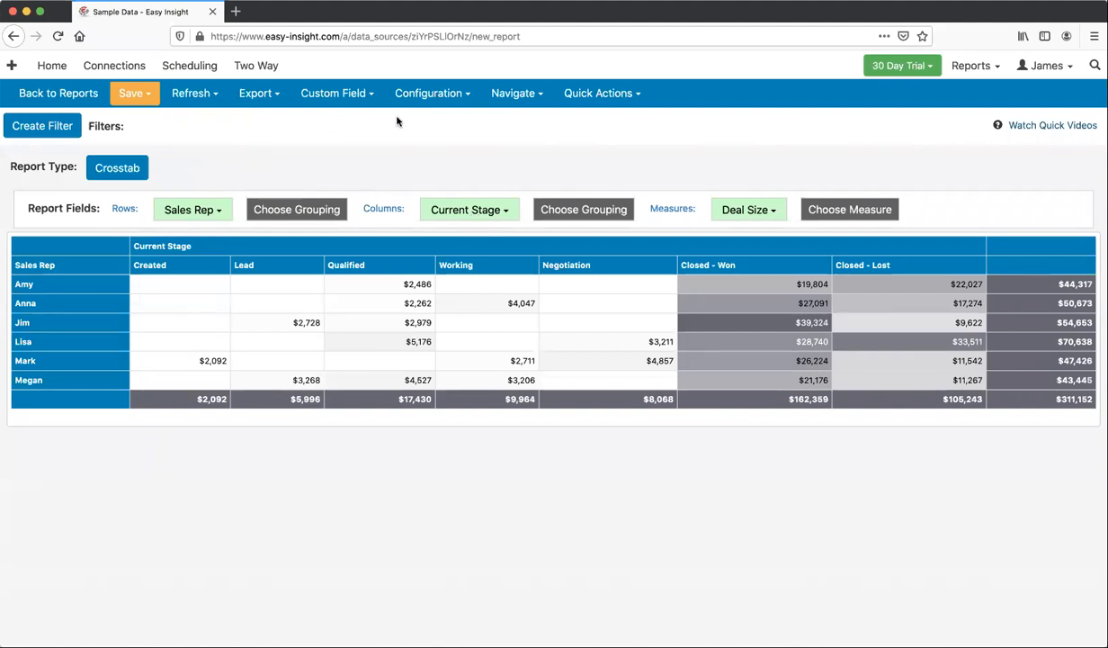
Create another new report on the data source and set its report type to Tree.
left_click(514, 93)
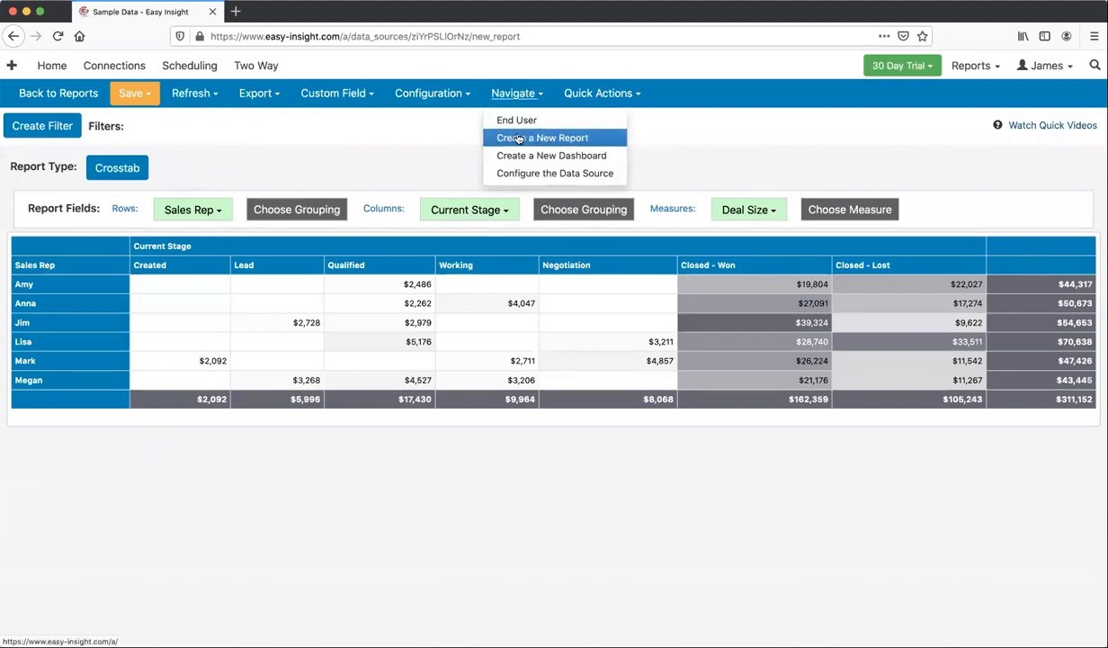
left_click(519, 138)
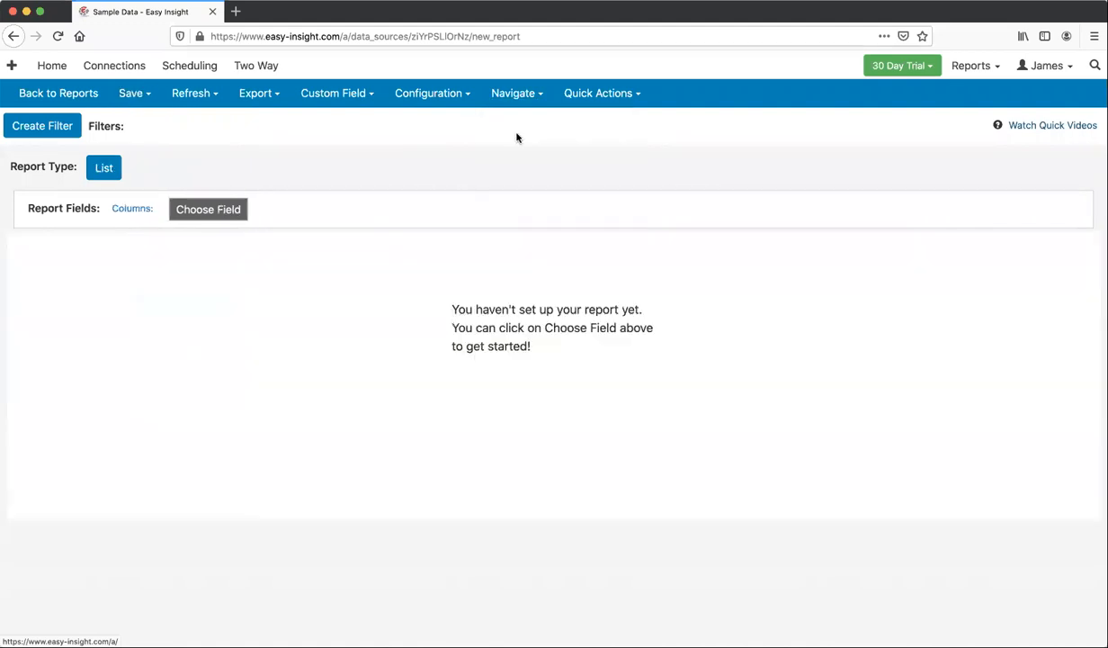
left_click(108, 168)
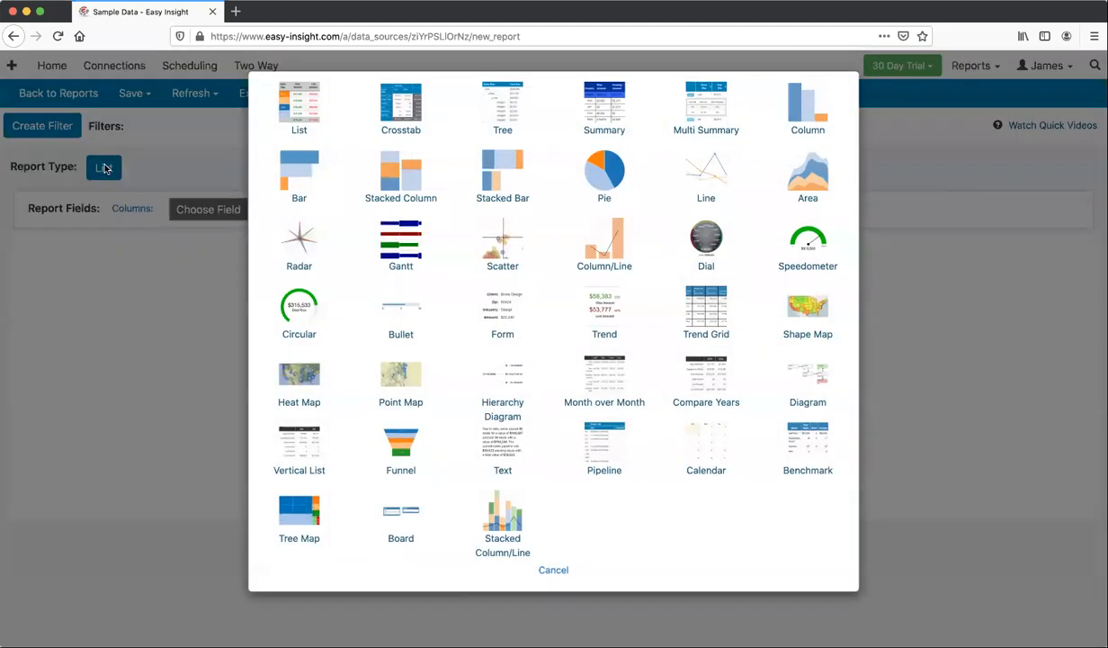
left_click(500, 108)
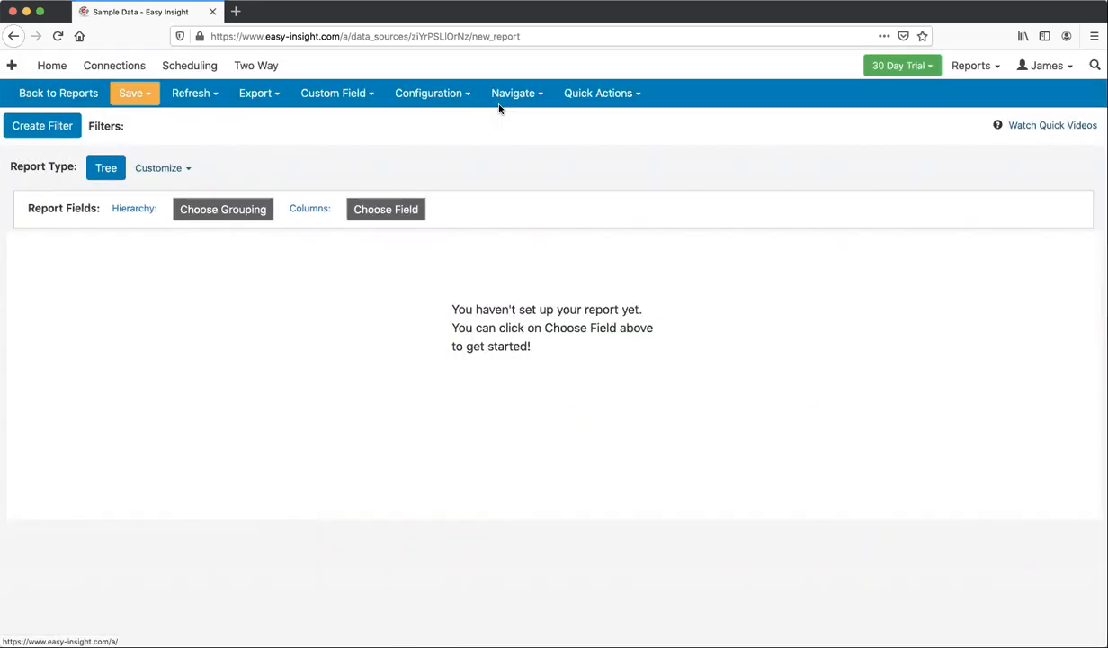
Add Deal Status and Current Stage, in that order, as the tree report's hierarchy groupings.
left_click(225, 211)
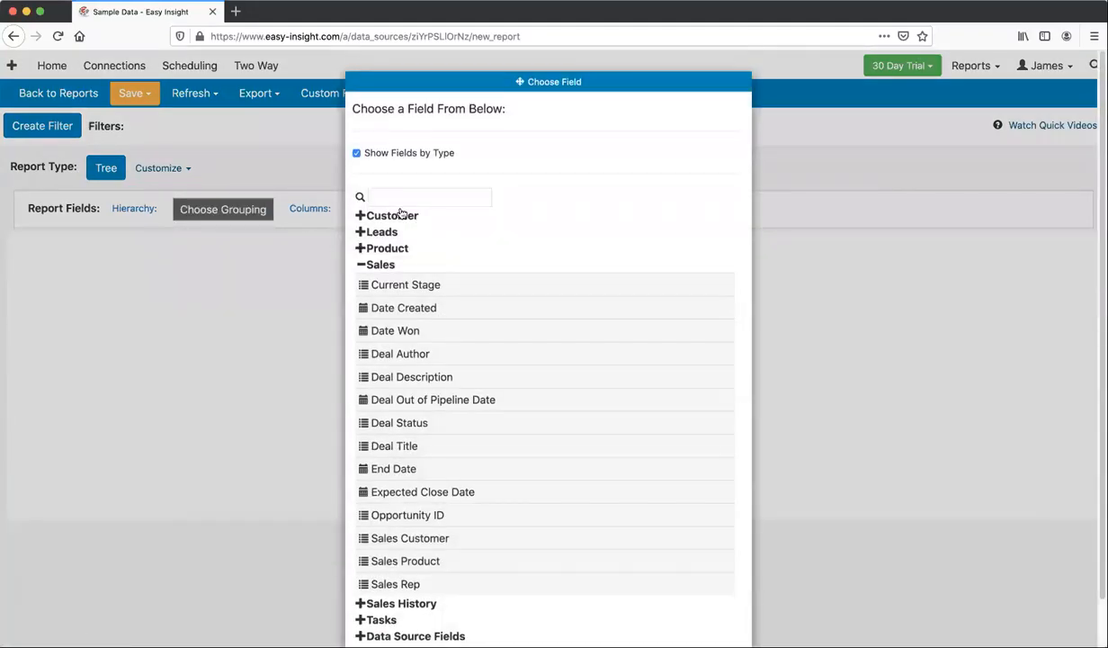
left_click(413, 423)
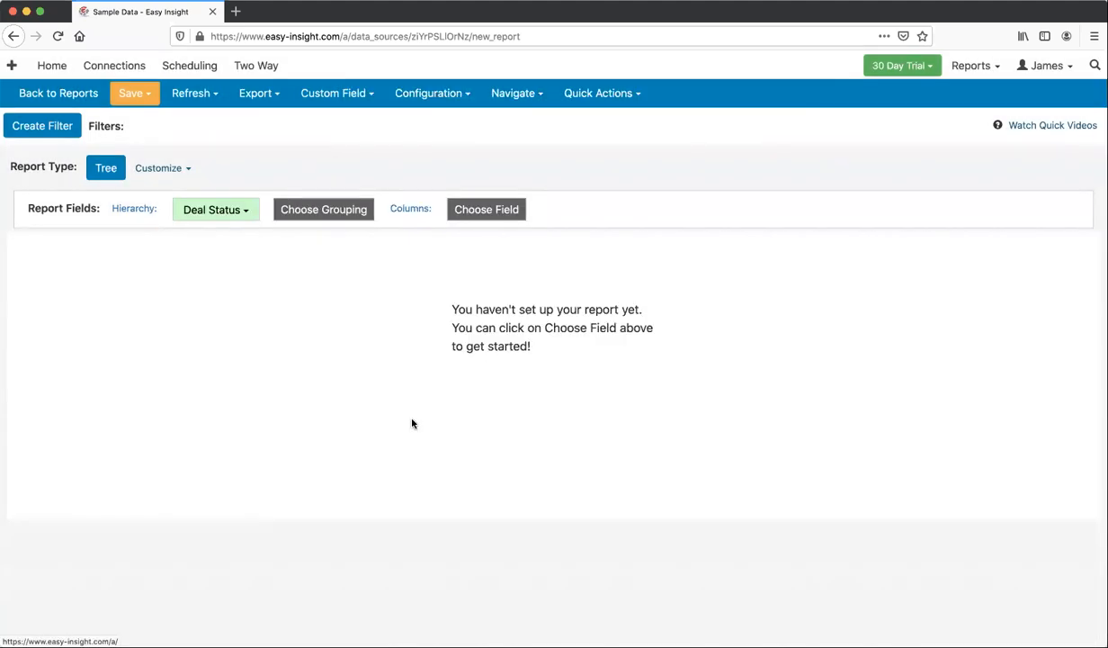
left_click(306, 219)
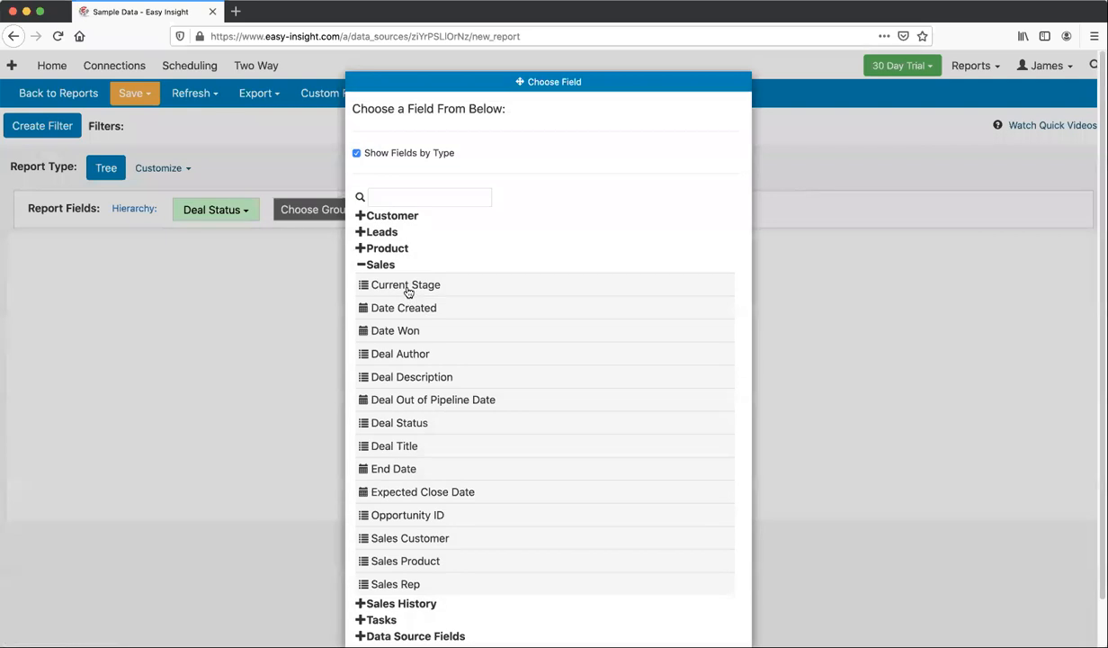
left_click(408, 286)
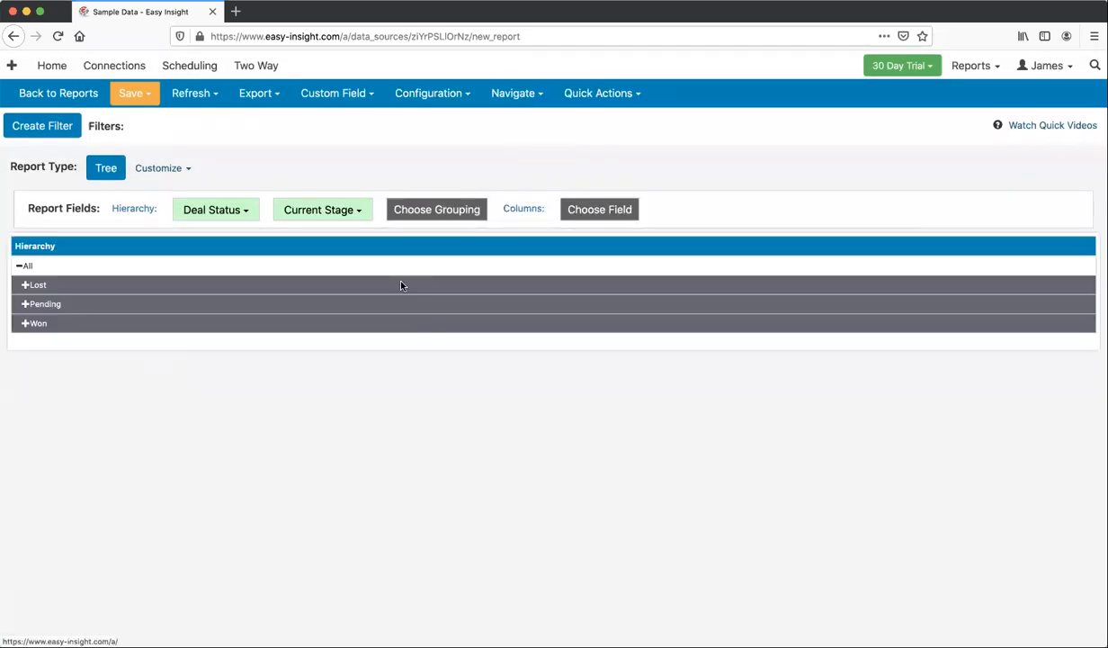
Add Deal Size as a column of the tree report and expand the Pending group.
left_click(589, 209)
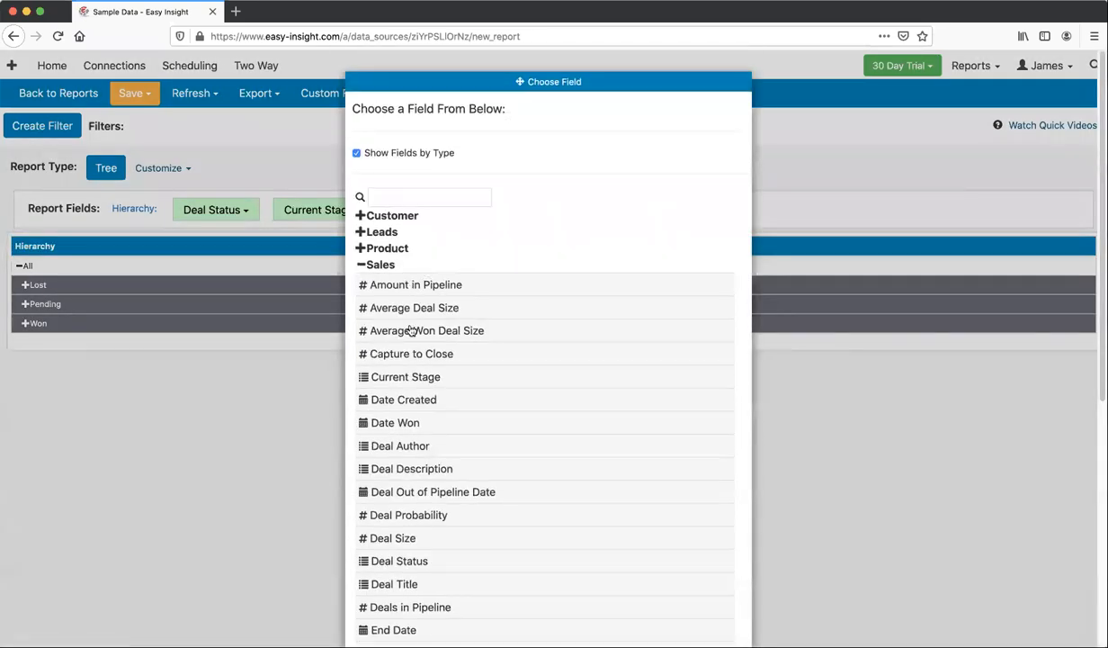
left_click(409, 538)
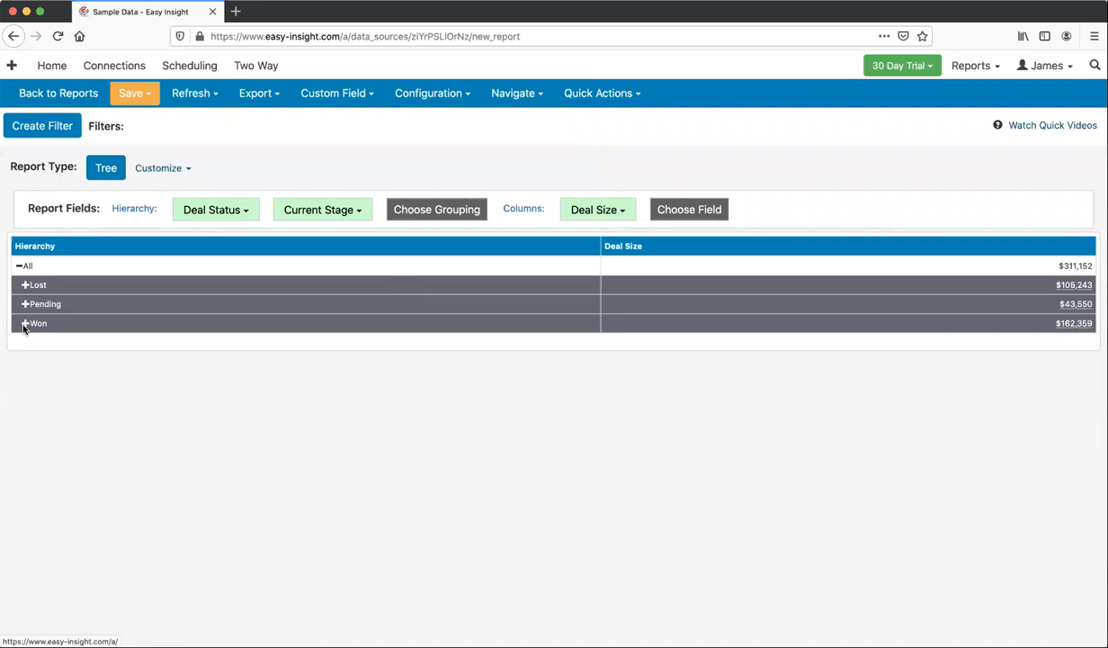
left_click(26, 304)
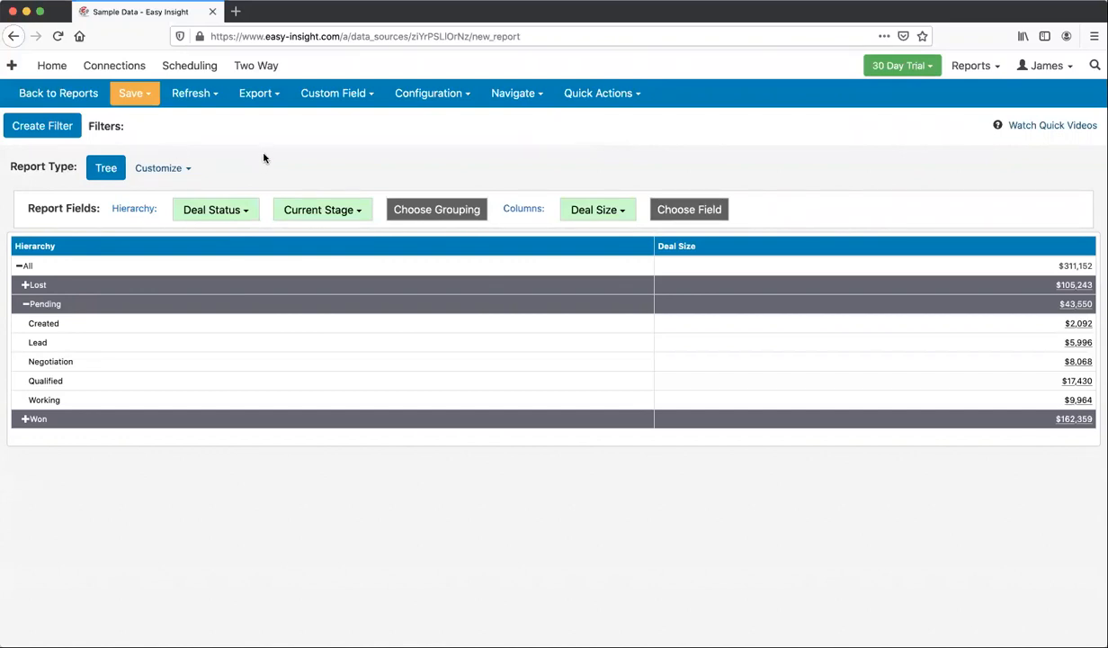
Add Deal Title as the third hierarchy grouping and expand Pending with its Created and Lead stages.
left_click(430, 215)
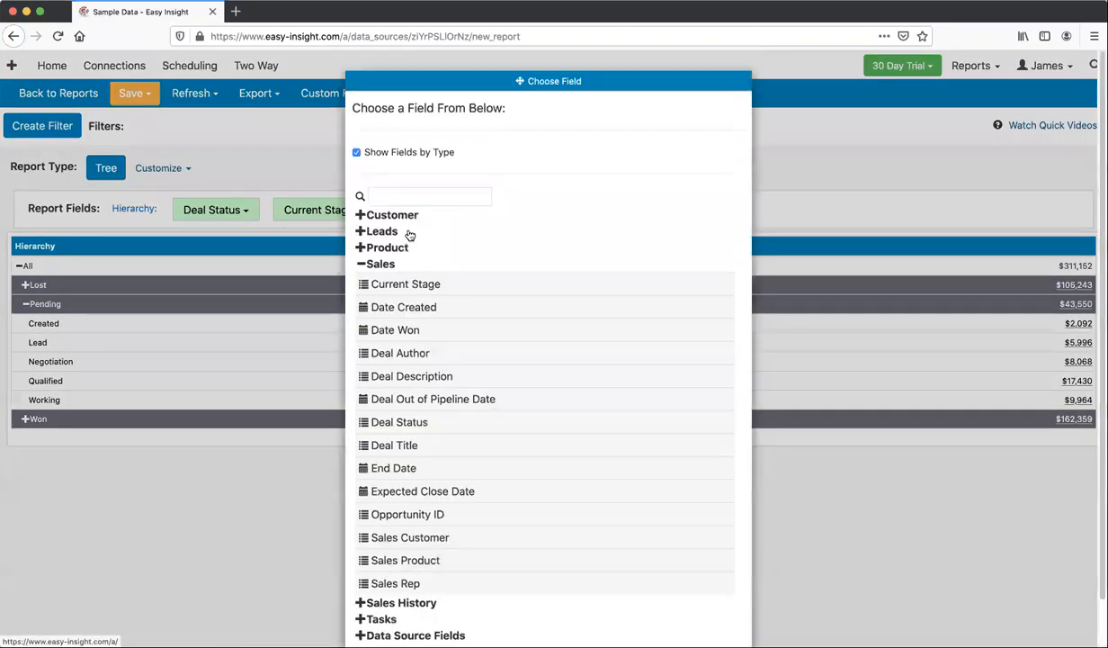
left_click(397, 446)
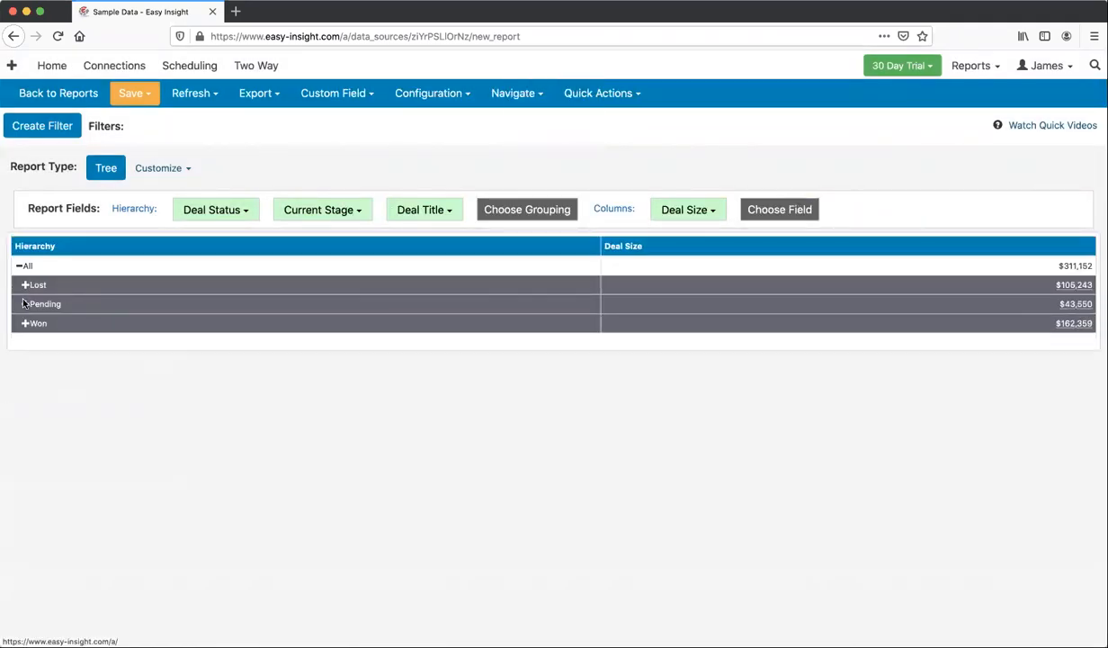
left_click(25, 304)
left_click(32, 322)
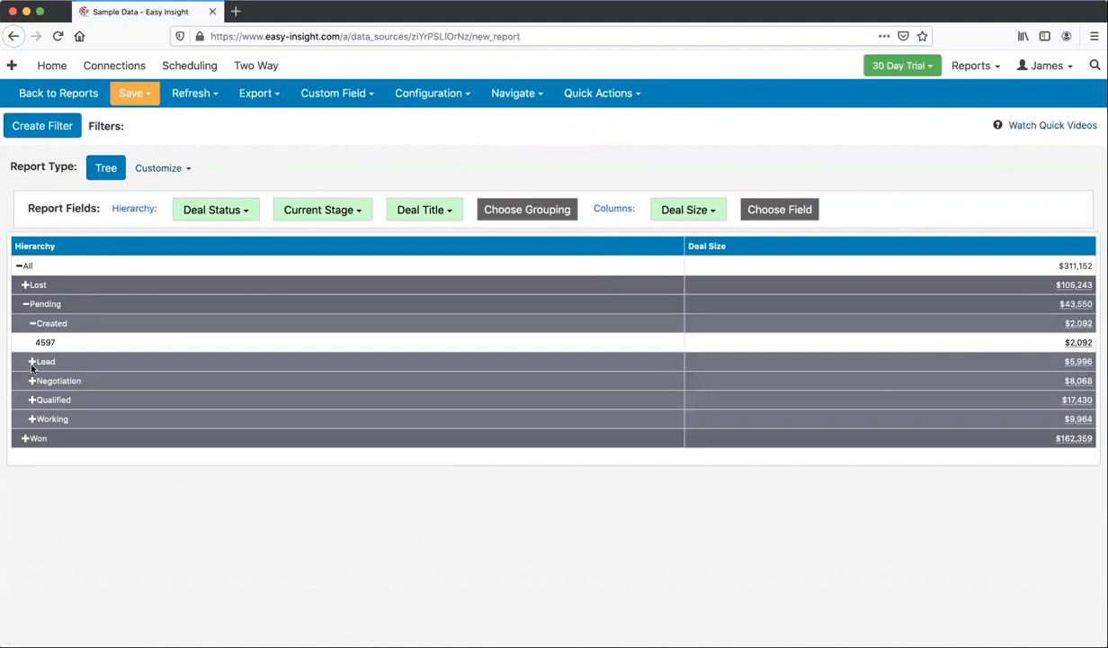
left_click(32, 361)
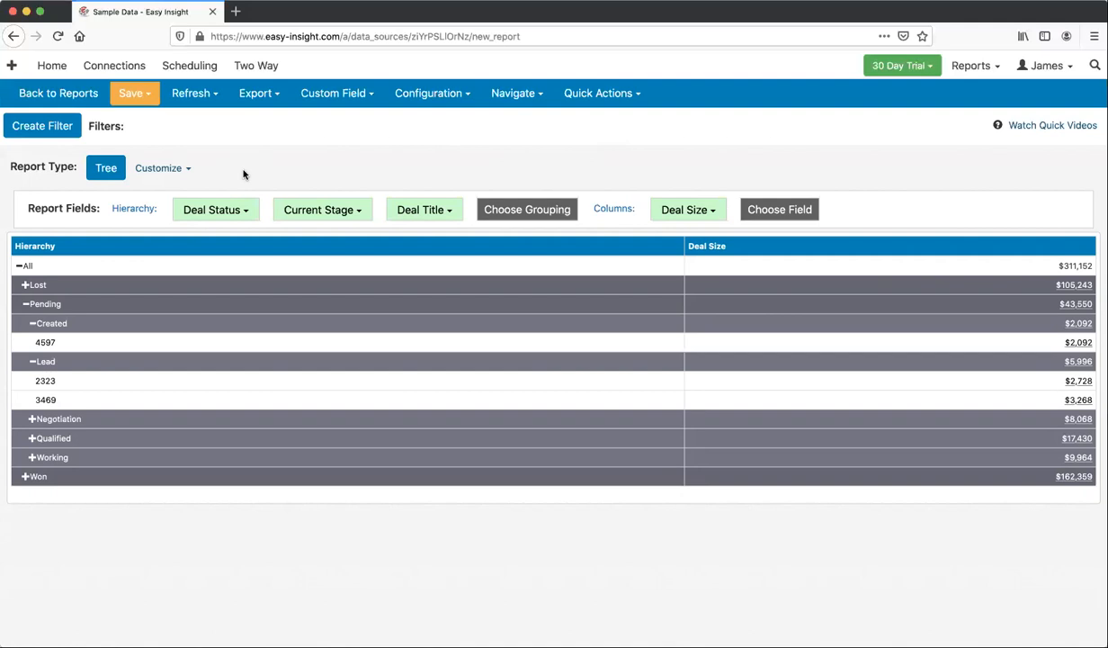
Review the tree report's formatting properties, from font size and depth limit to explicit row colors, and close them without changes.
left_click(440, 94)
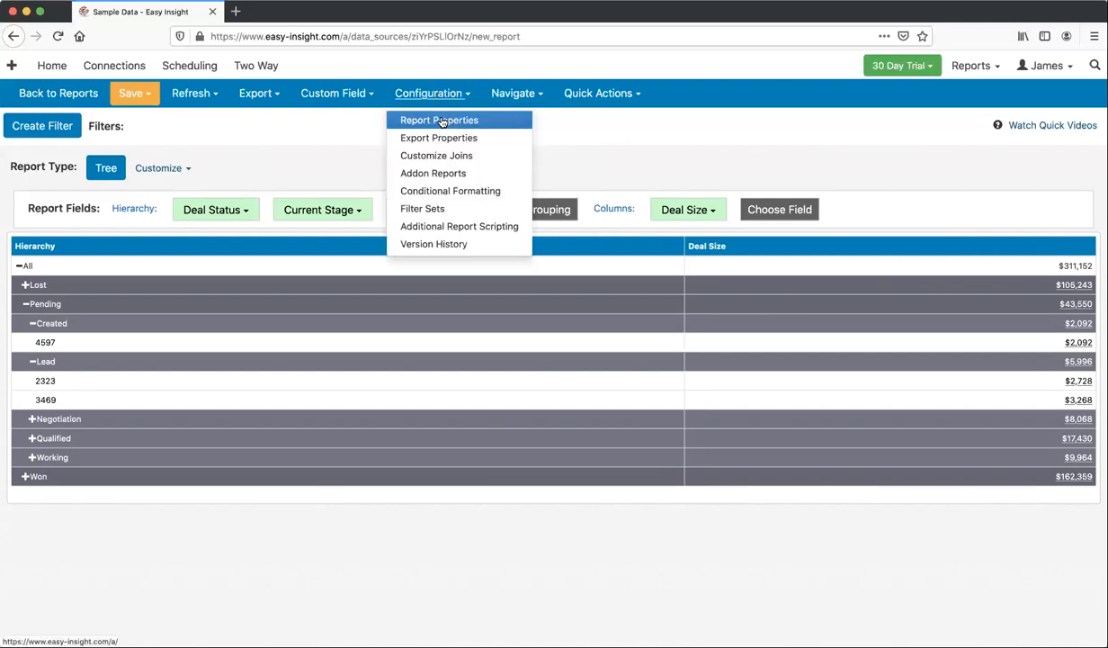
left_click(427, 119)
left_click(322, 223)
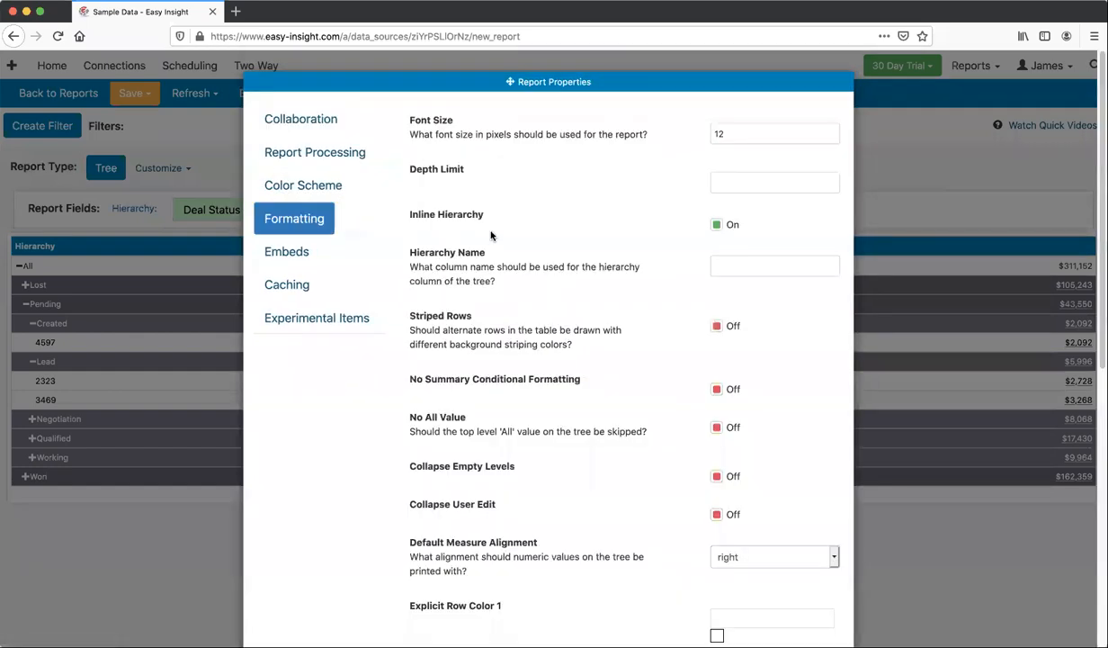
scroll(661, 250, "down", 1)
scroll(666, 252, "down", 2)
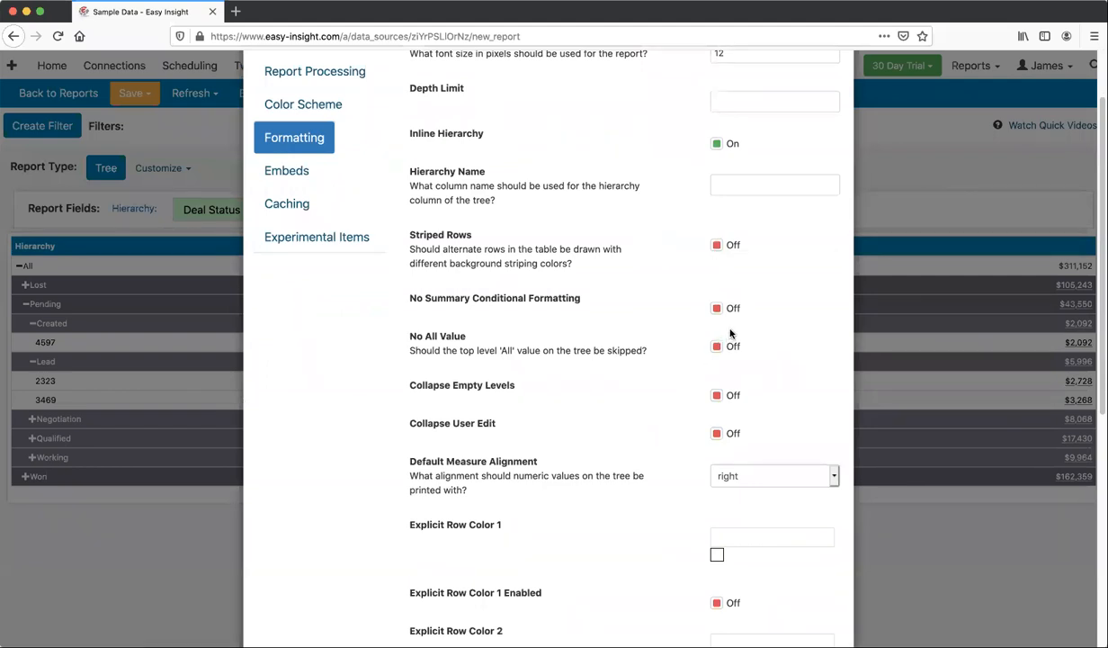
scroll(720, 353, "down", 10)
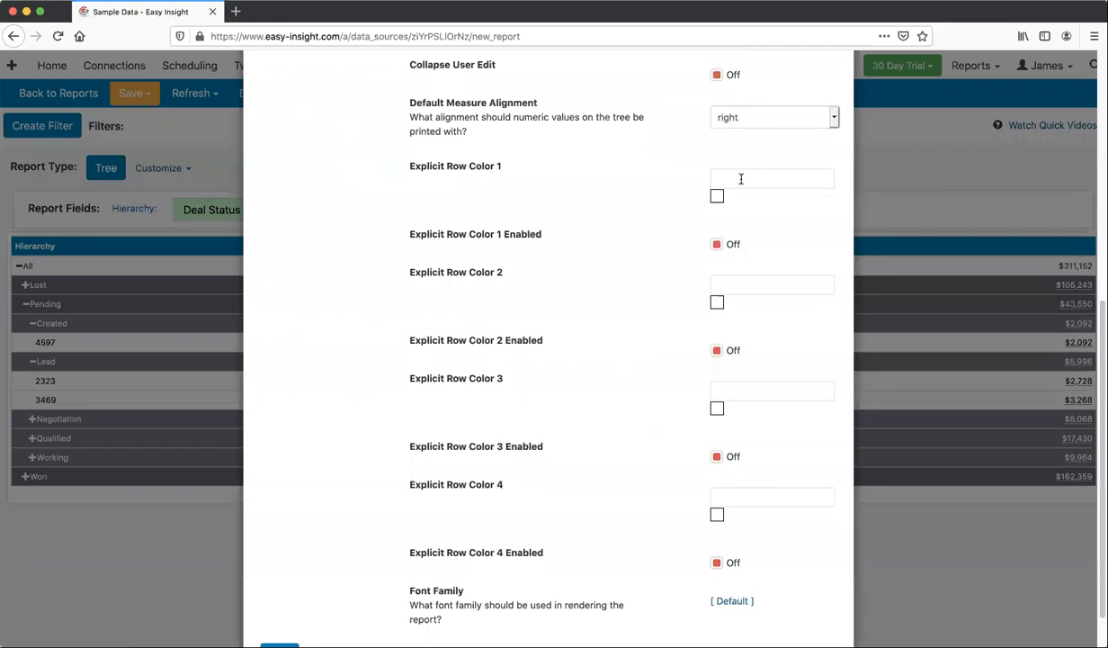
scroll(576, 290, "down", 2)
scroll(573, 289, "up", 8)
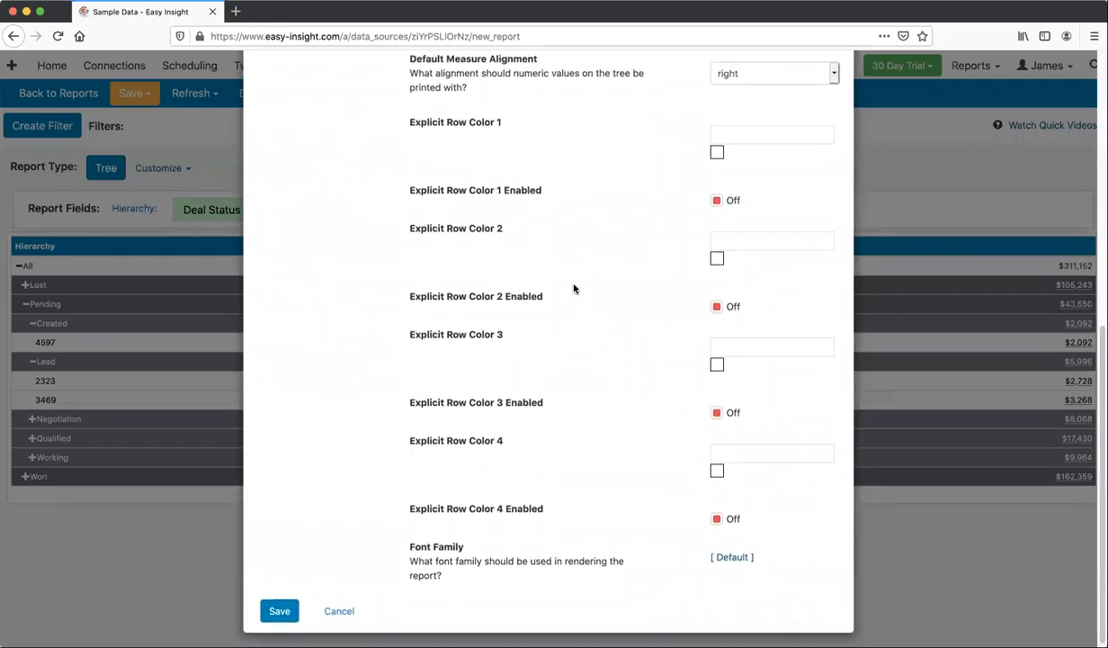
scroll(616, 268, "up", 2)
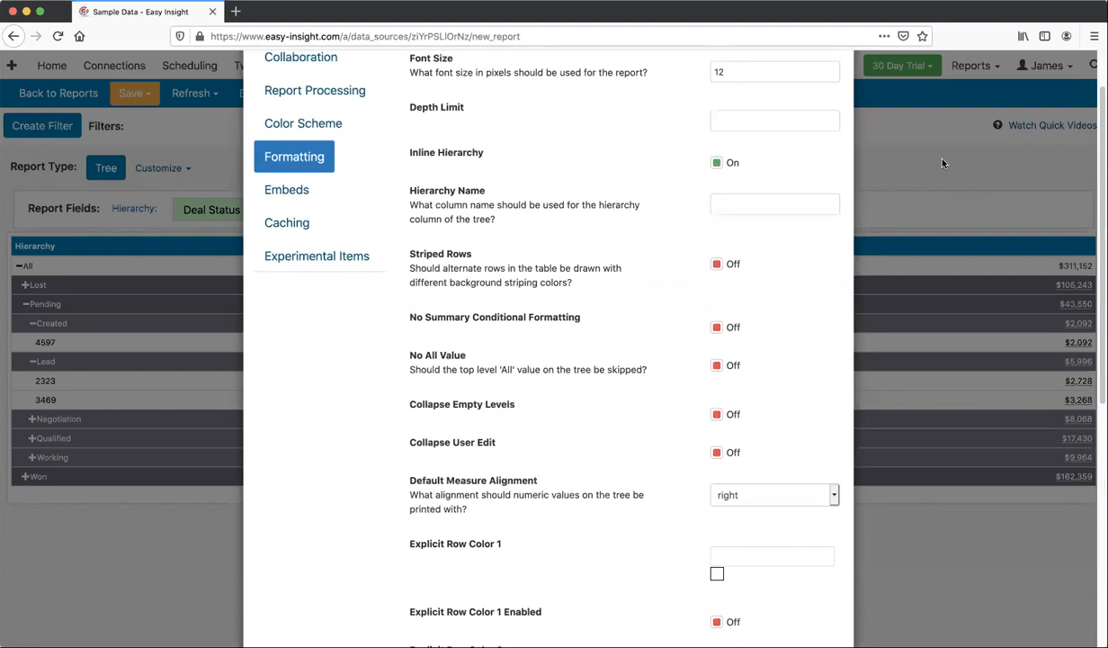
left_click(943, 163)
Change the report type from Tree to Summary and look through the resulting rows.
left_click(101, 170)
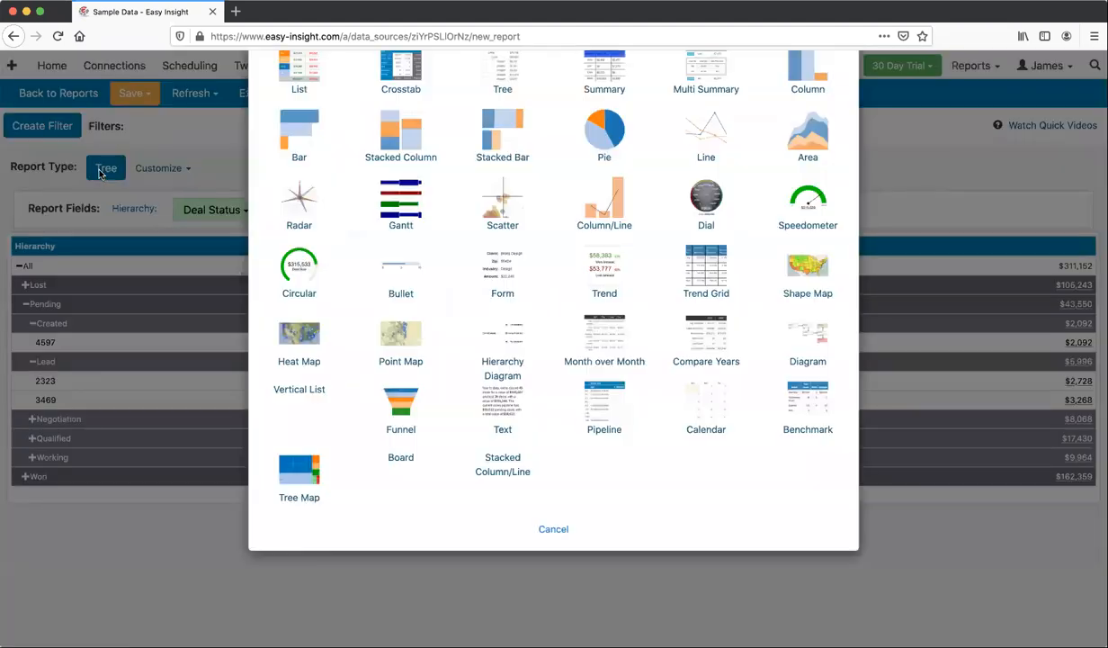
left_click(581, 105)
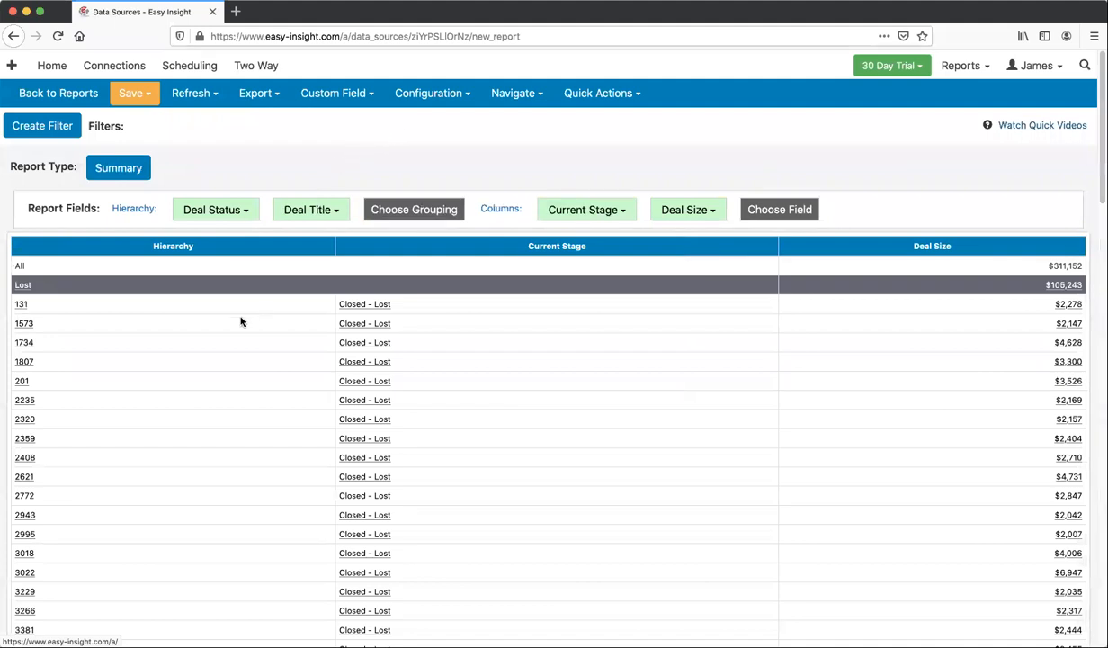
scroll(255, 350, "down", 15)
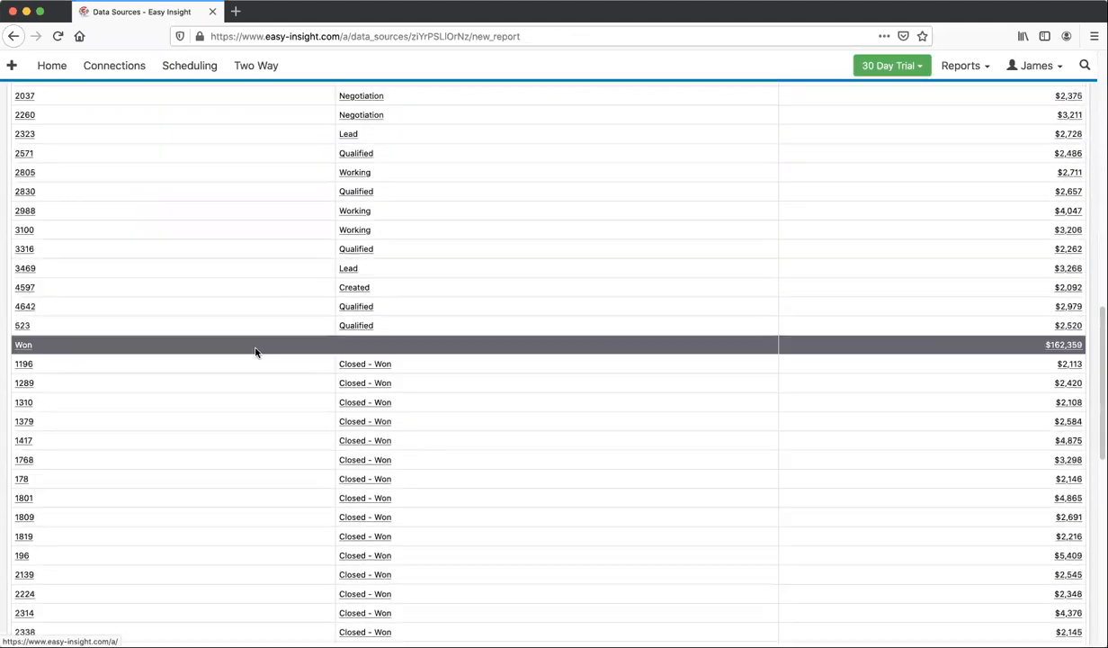
scroll(255, 351, "down", 4)
scroll(256, 352, "up", 15)
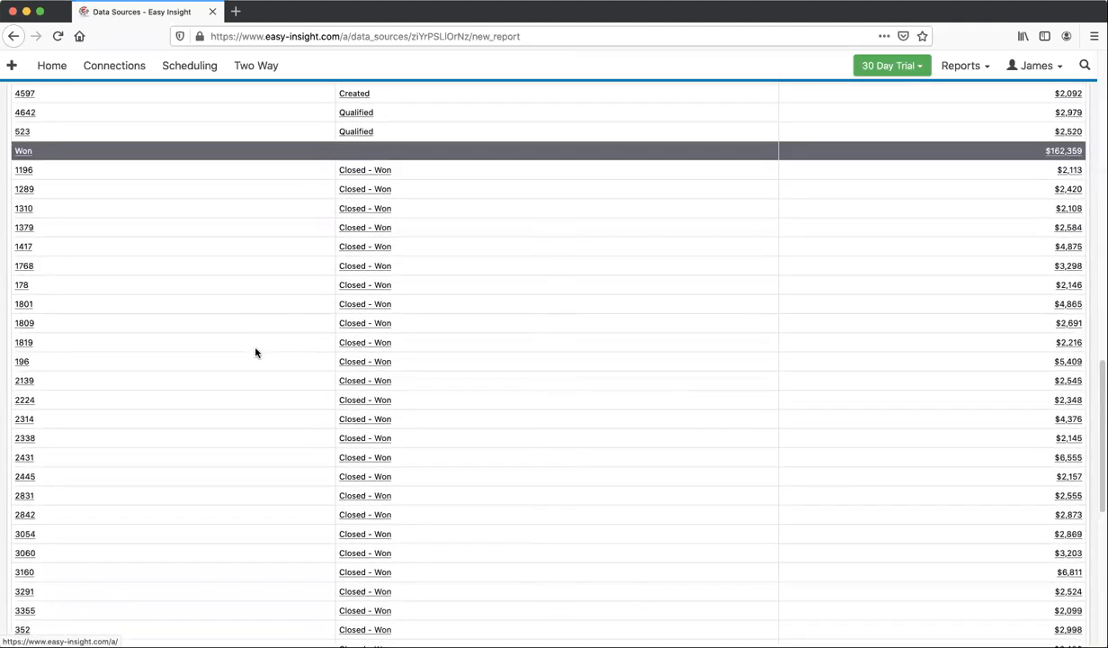
scroll(255, 352, "up", 5)
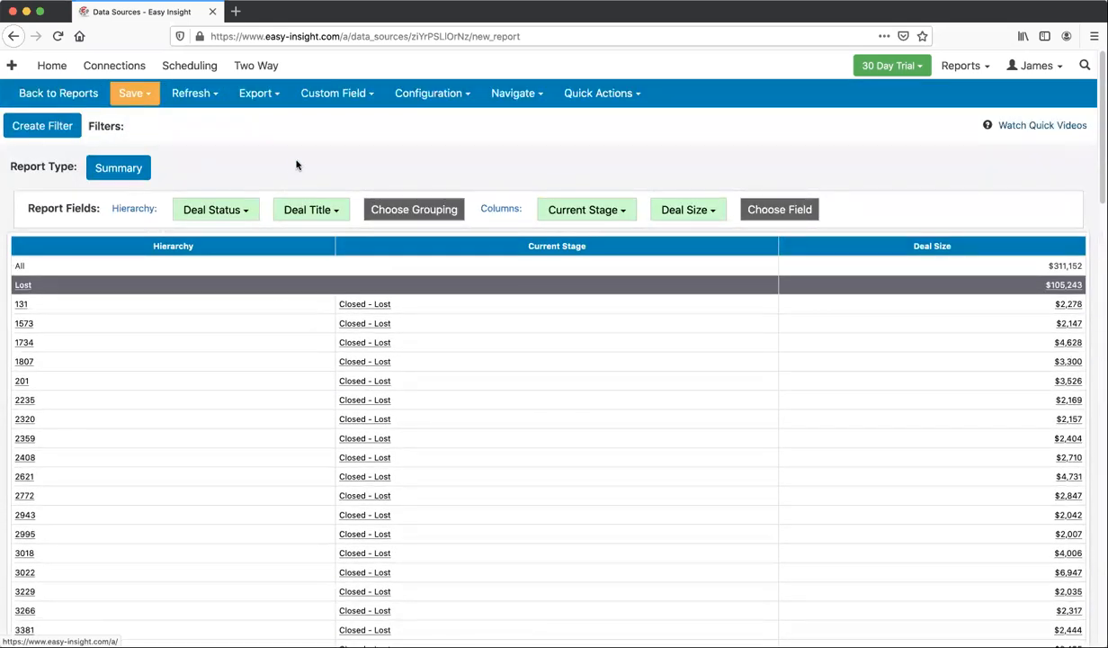
Replace the Deal Title grouping in the summary report's hierarchy with Current Stage.
left_click(317, 209)
left_click(321, 230)
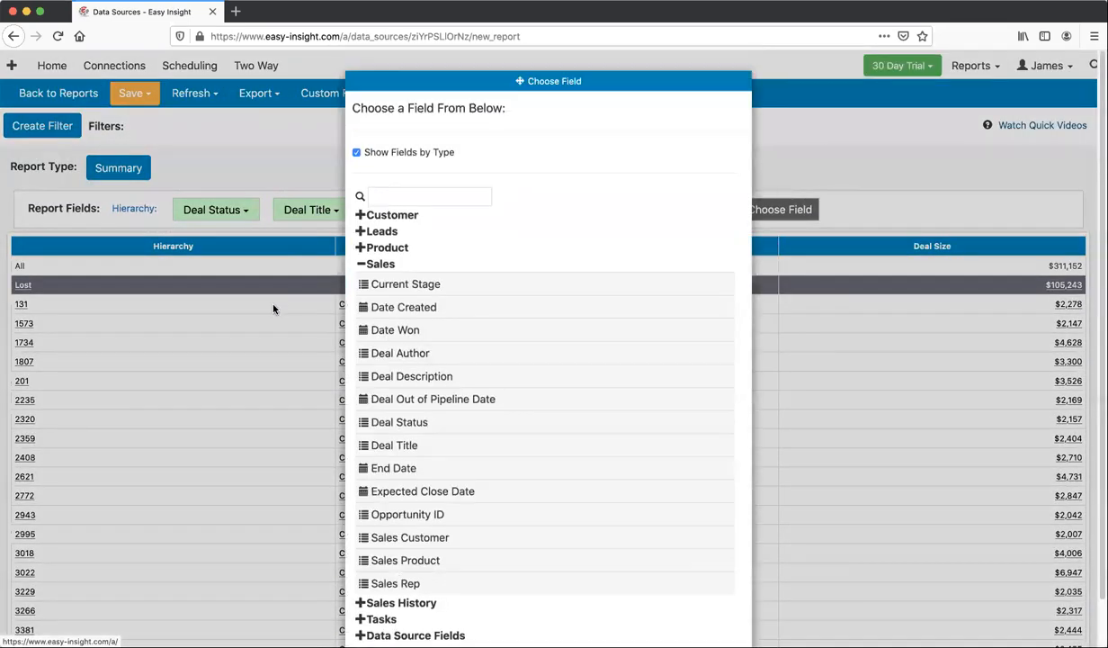
left_click(380, 280)
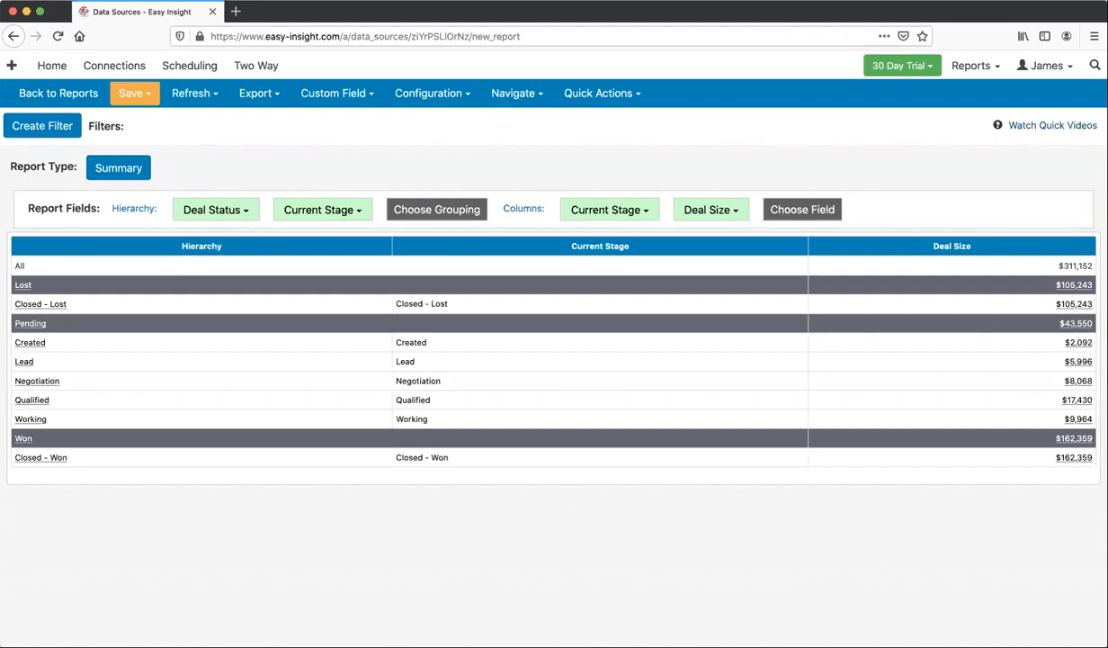
Create another new report on the data source and set its report type to Column.
left_click(527, 99)
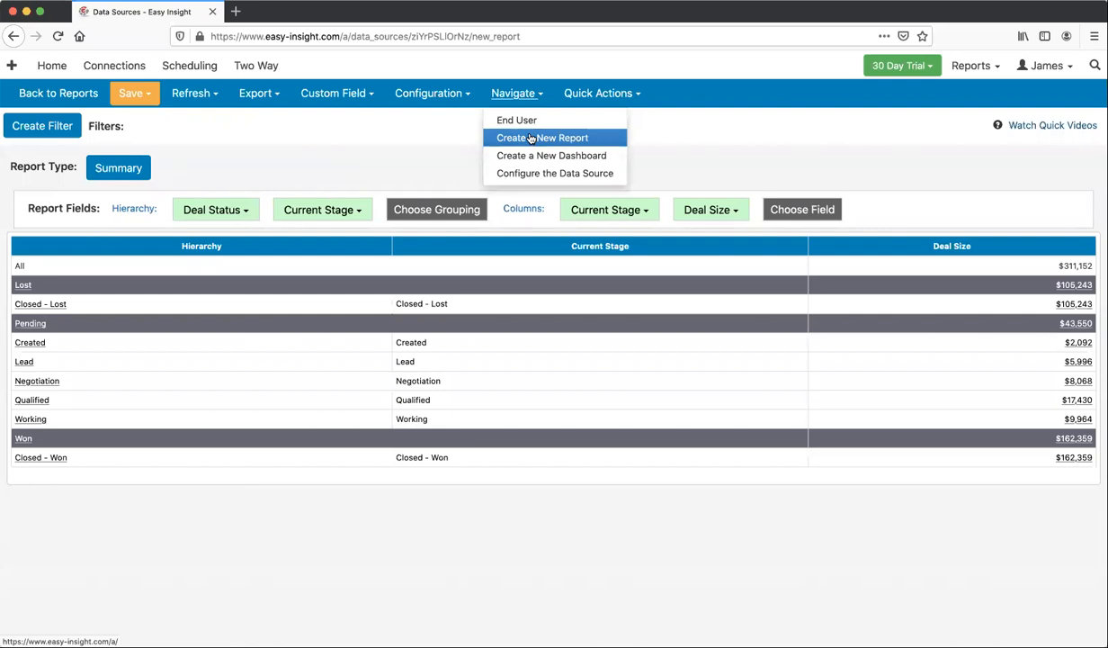
left_click(531, 137)
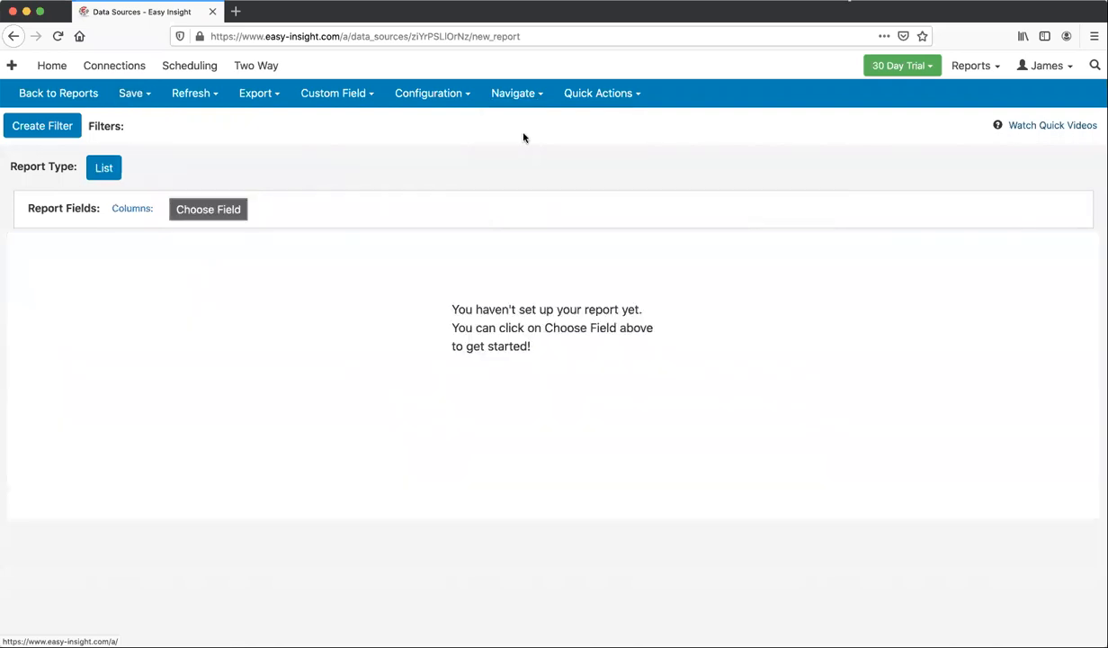
left_click(106, 169)
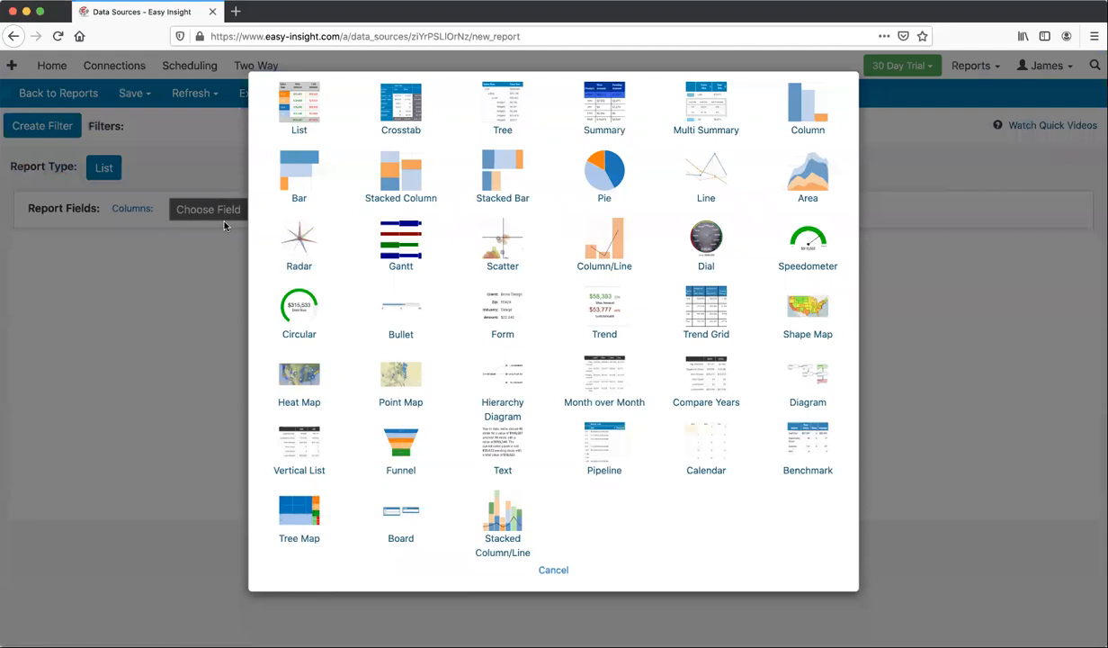
left_click(779, 106)
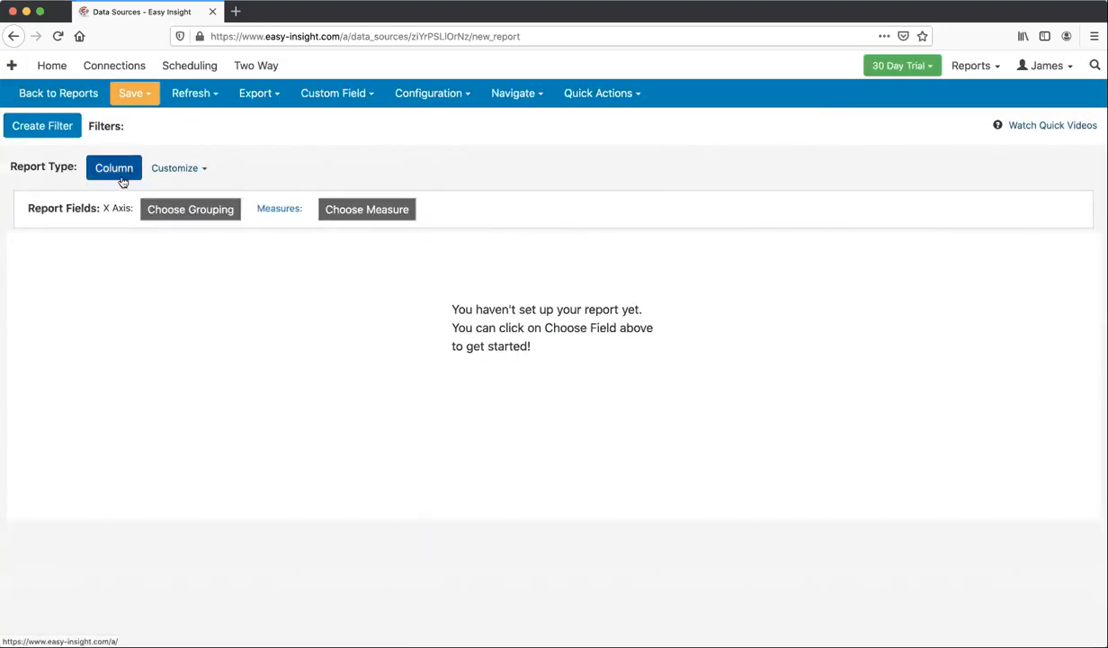
Set Date Created as the column chart's X axis and add Deal Size as its measure.
left_click(196, 210)
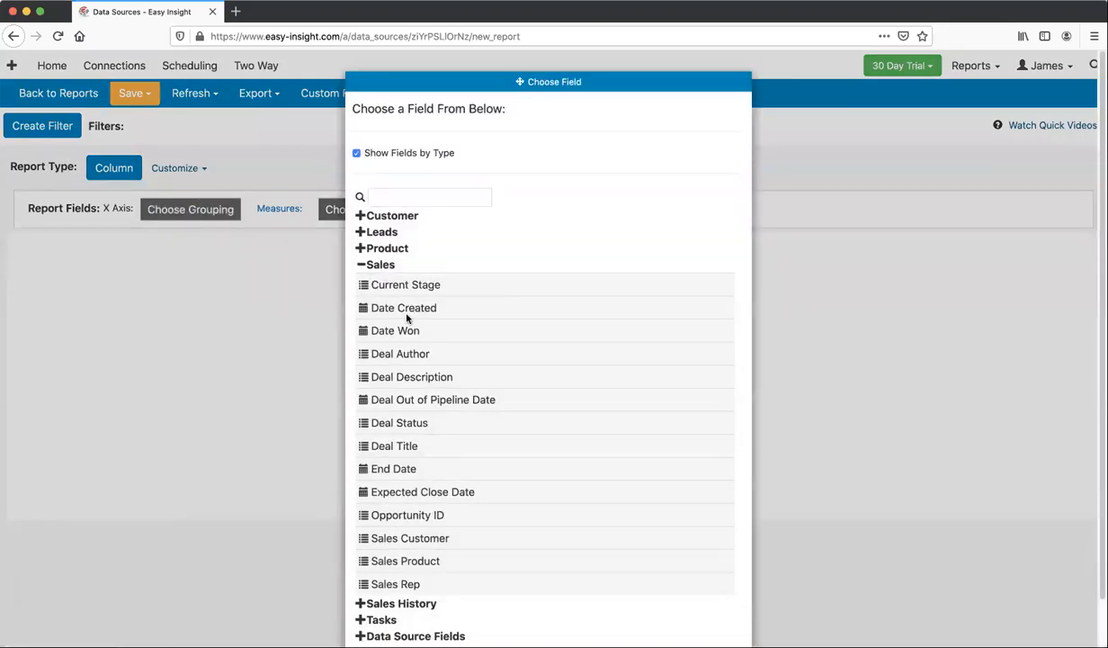
left_click(377, 309)
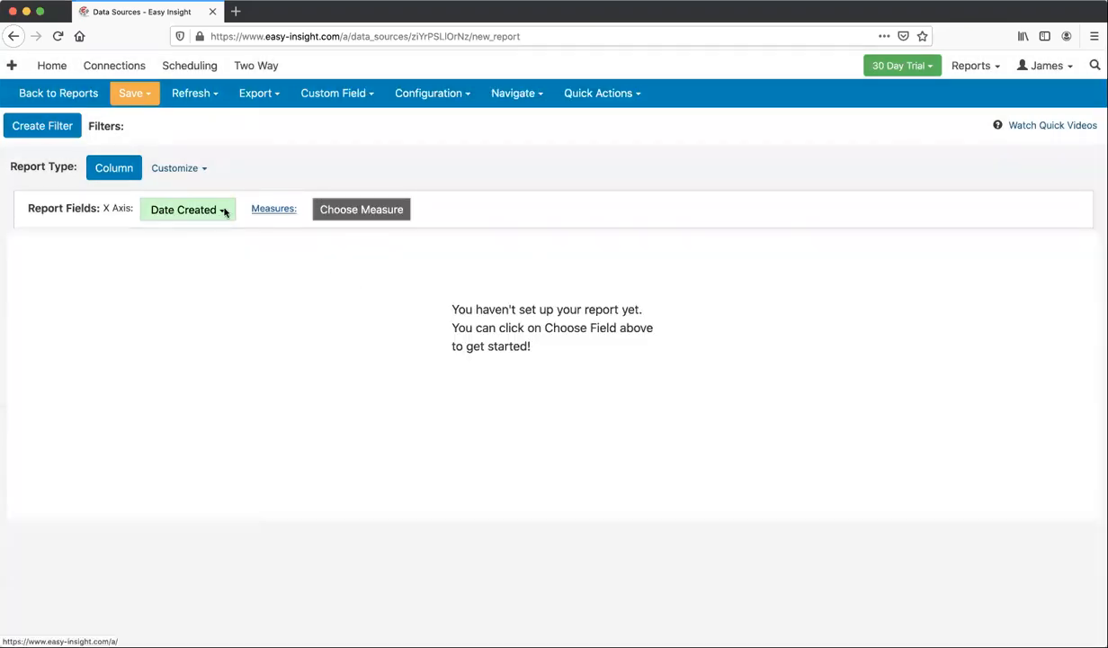
left_click(370, 210)
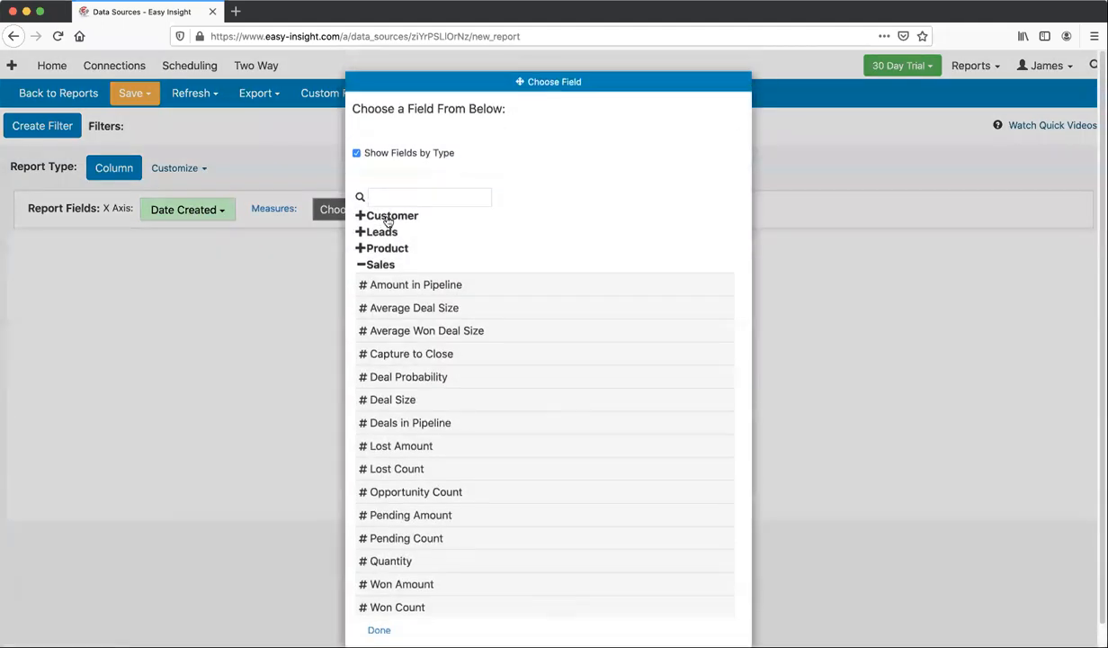
left_click(400, 400)
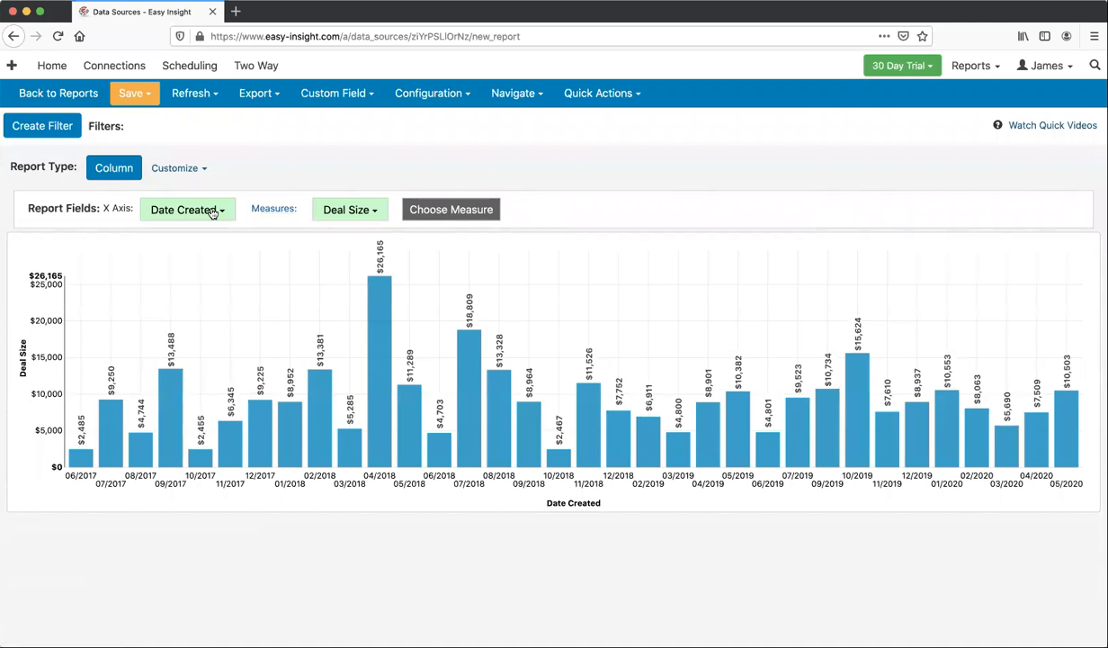
Set the Date Created axis of the column chart to the Quarter - Year date level.
mouse_move(372, 422)
mouse_move(462, 439)
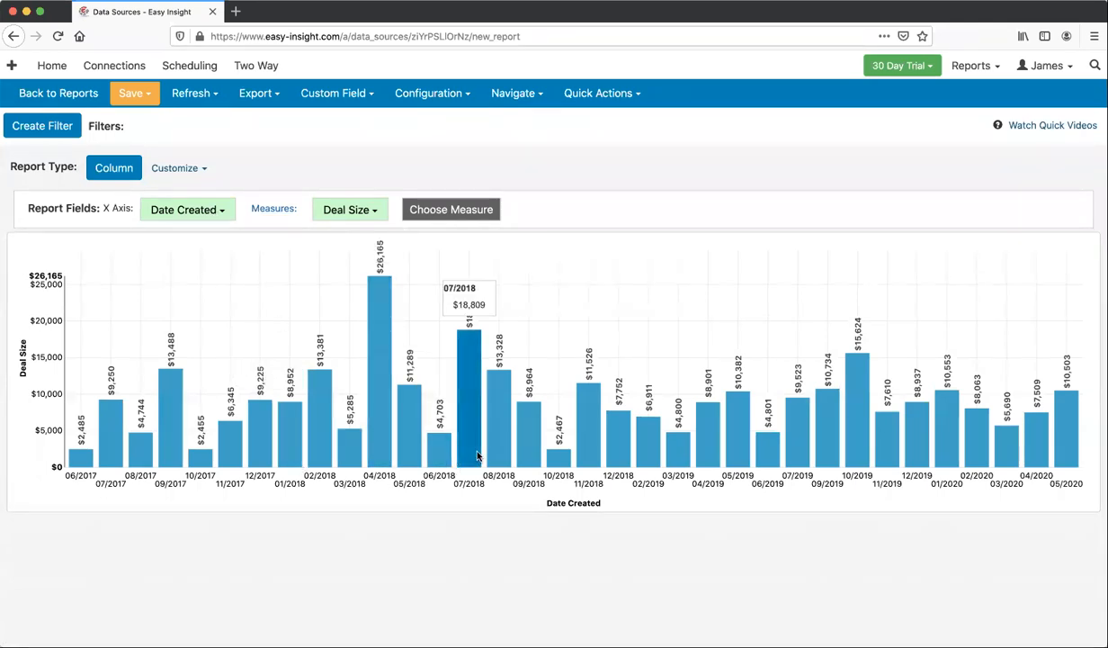
mouse_move(678, 460)
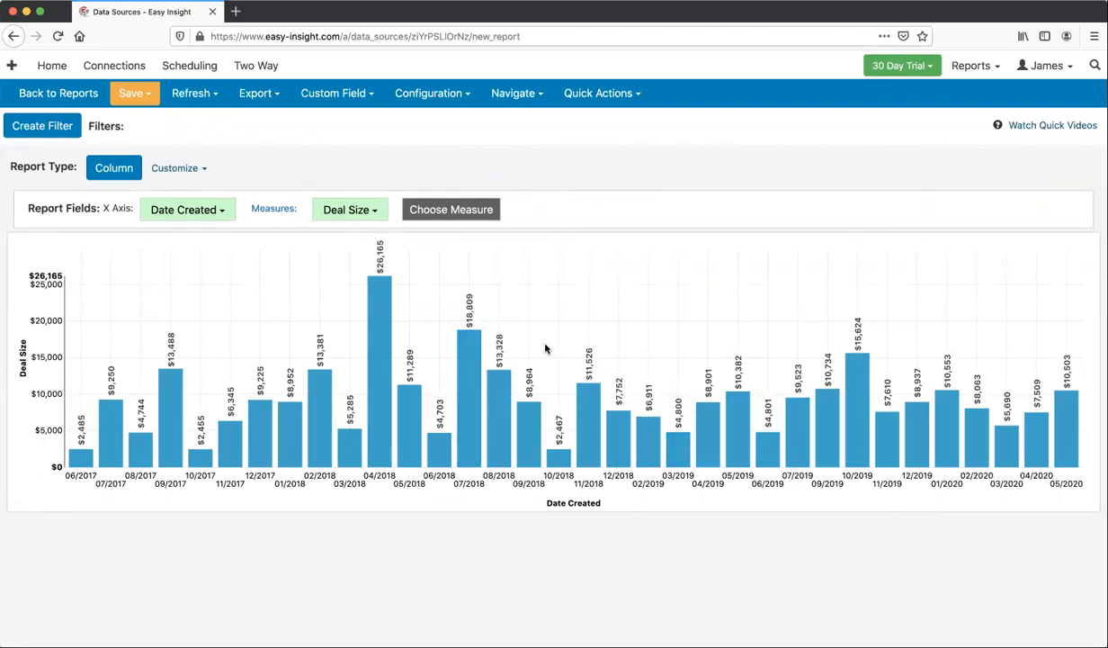
left_click(190, 212)
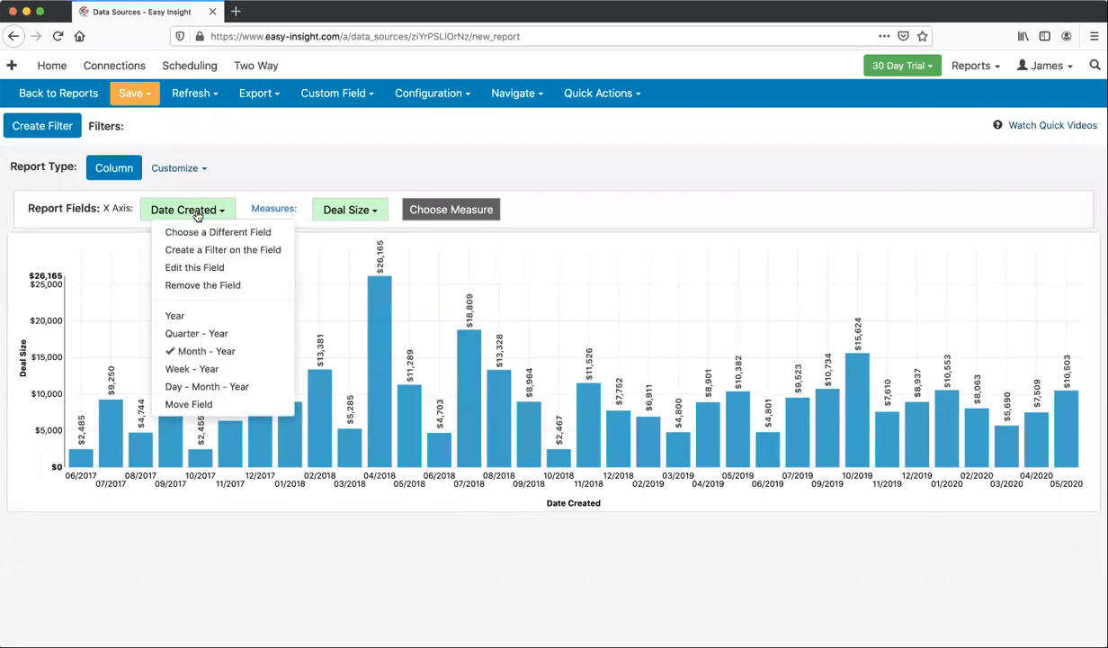
left_click(193, 334)
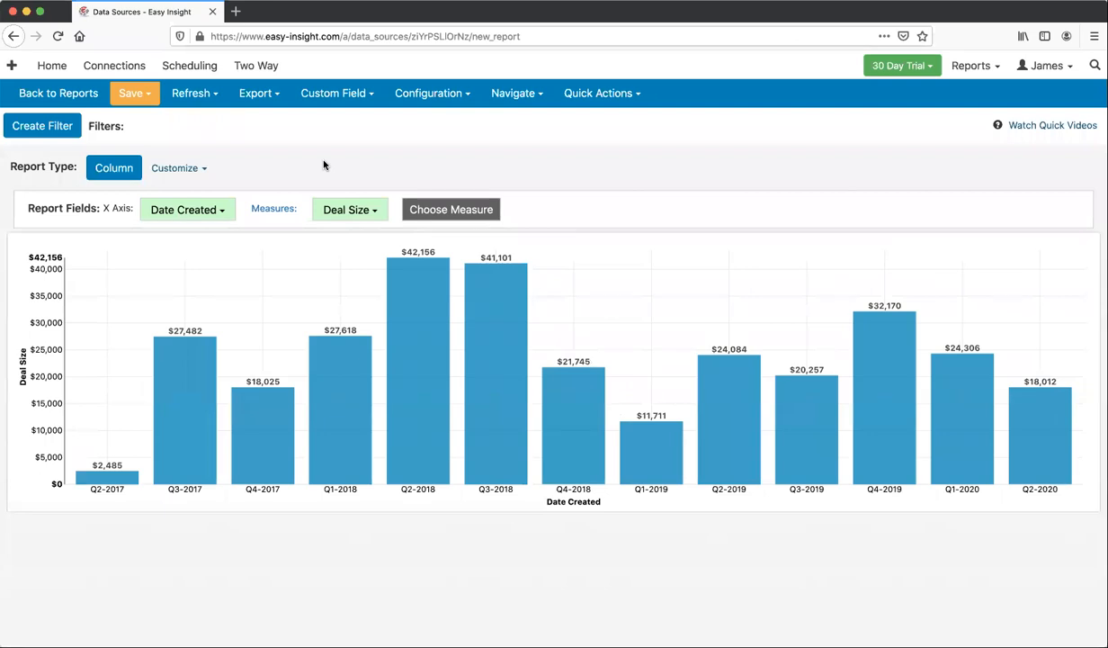
Change the column chart to multiple groupings and replace its second Date Created grouping with Sales Rep.
left_click(180, 171)
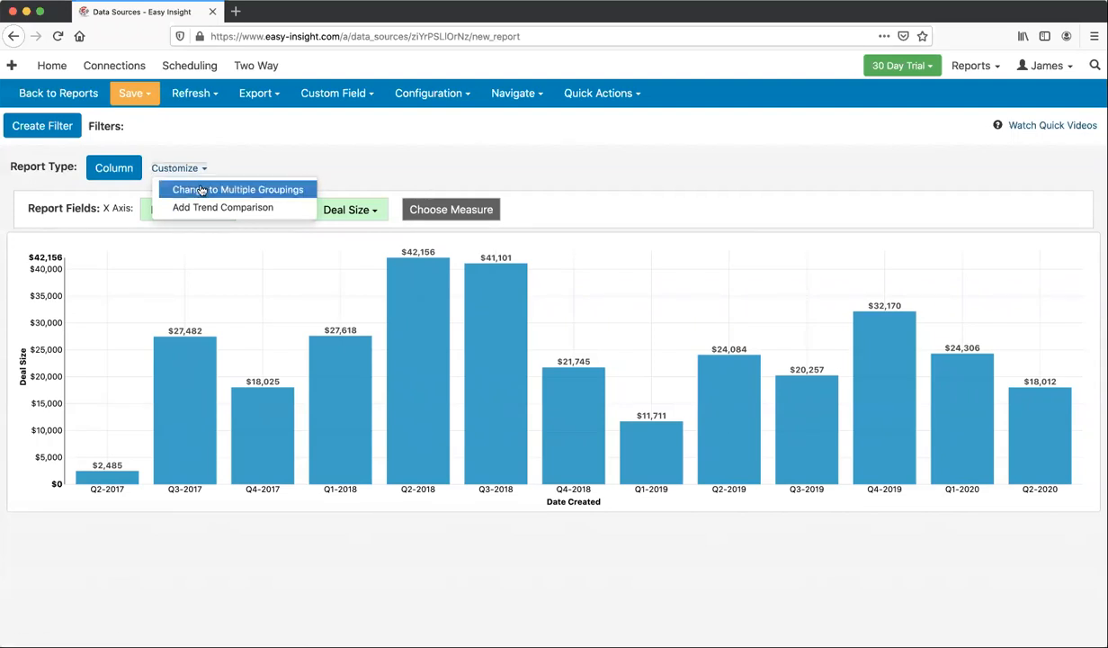
left_click(201, 190)
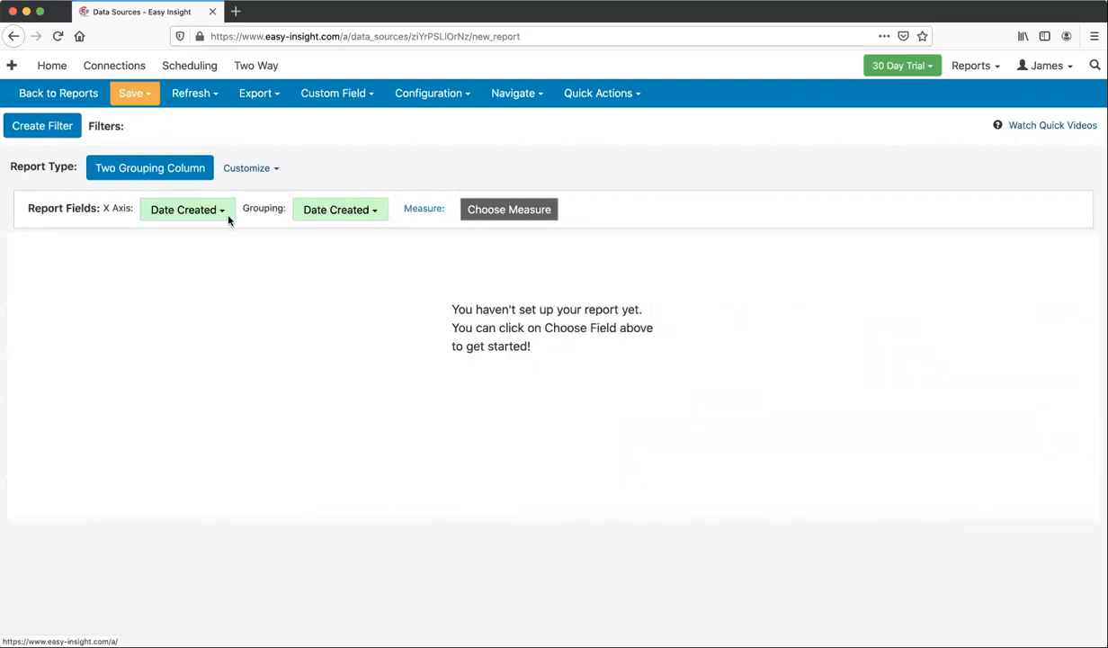
left_click(195, 217)
left_click(344, 215)
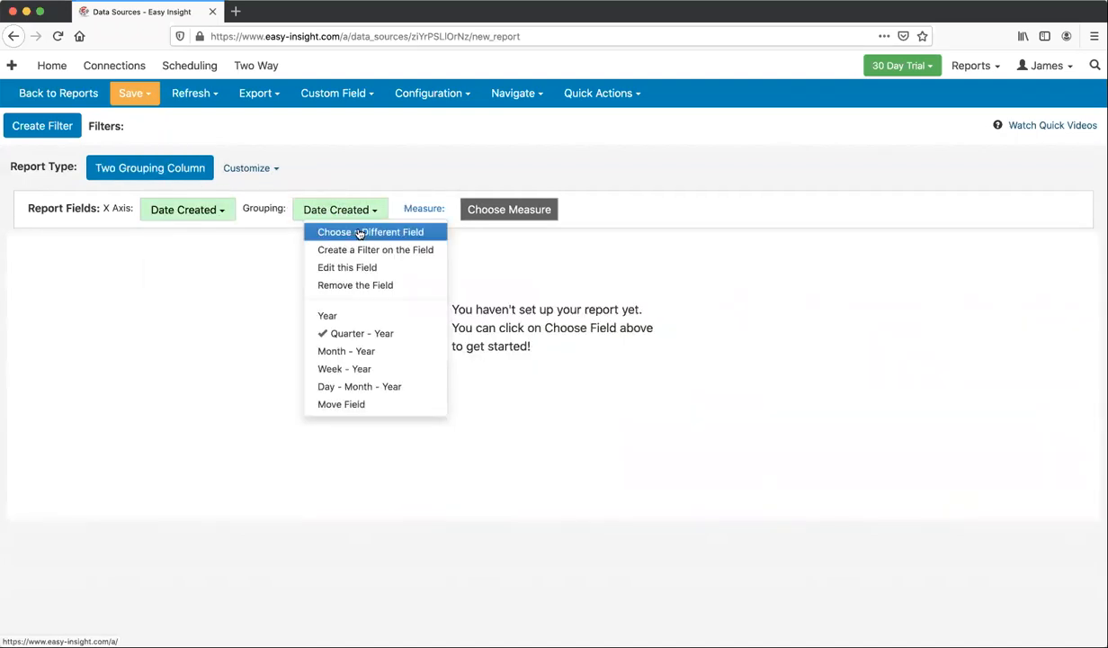
left_click(360, 233)
left_click(400, 548)
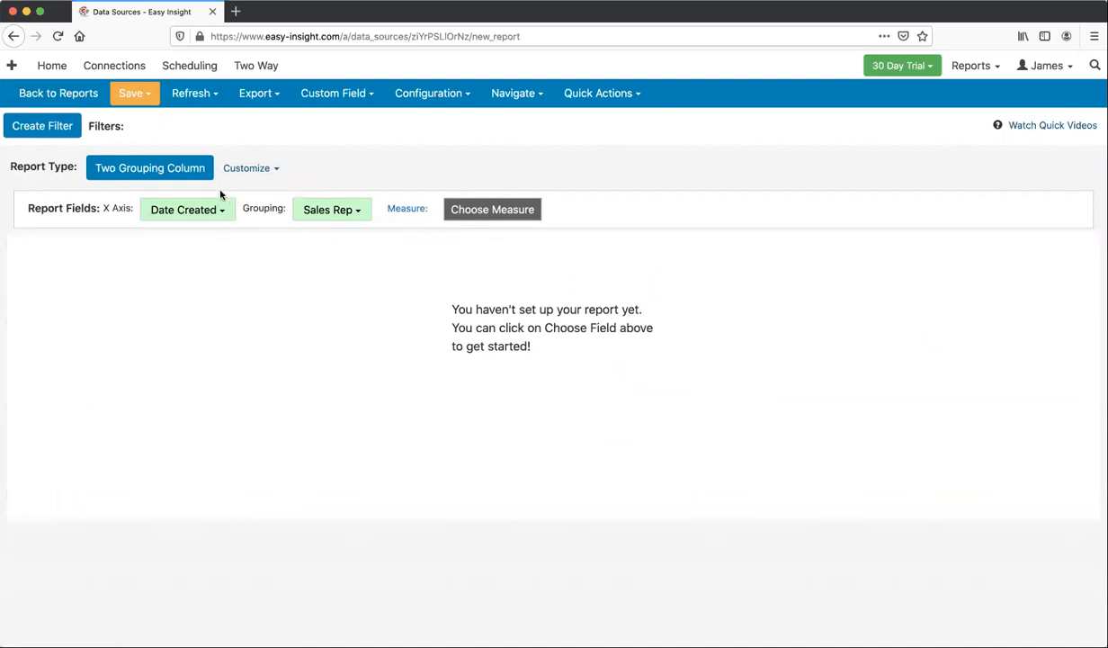
Add Deal Size as the measure of the two-grouping column chart.
left_click(196, 209)
left_click(477, 210)
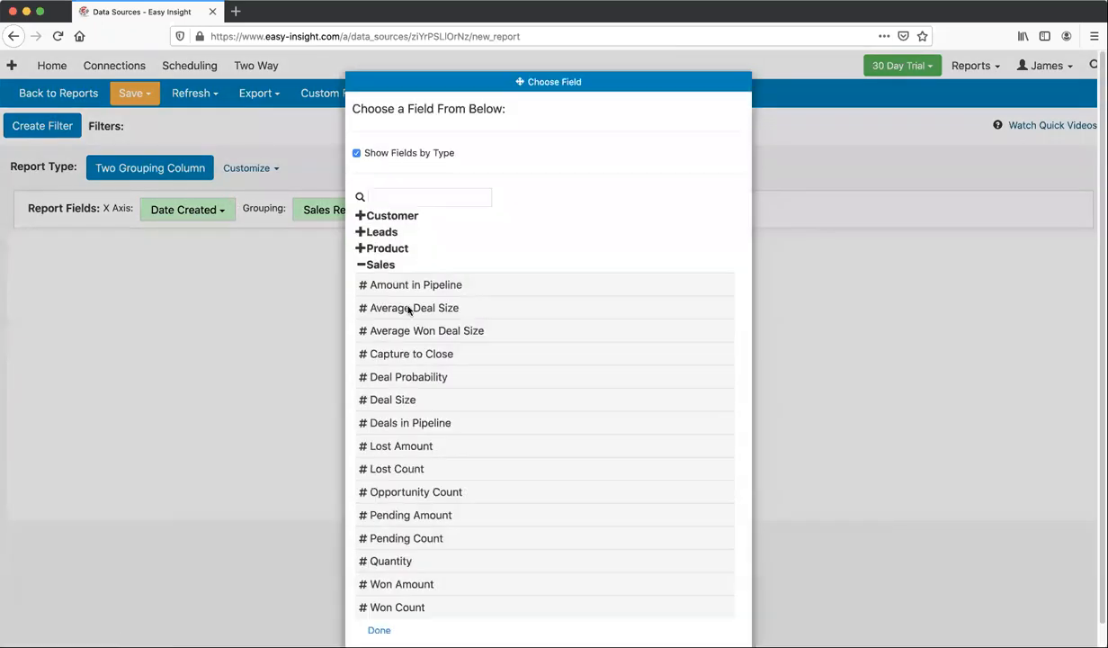
left_click(392, 400)
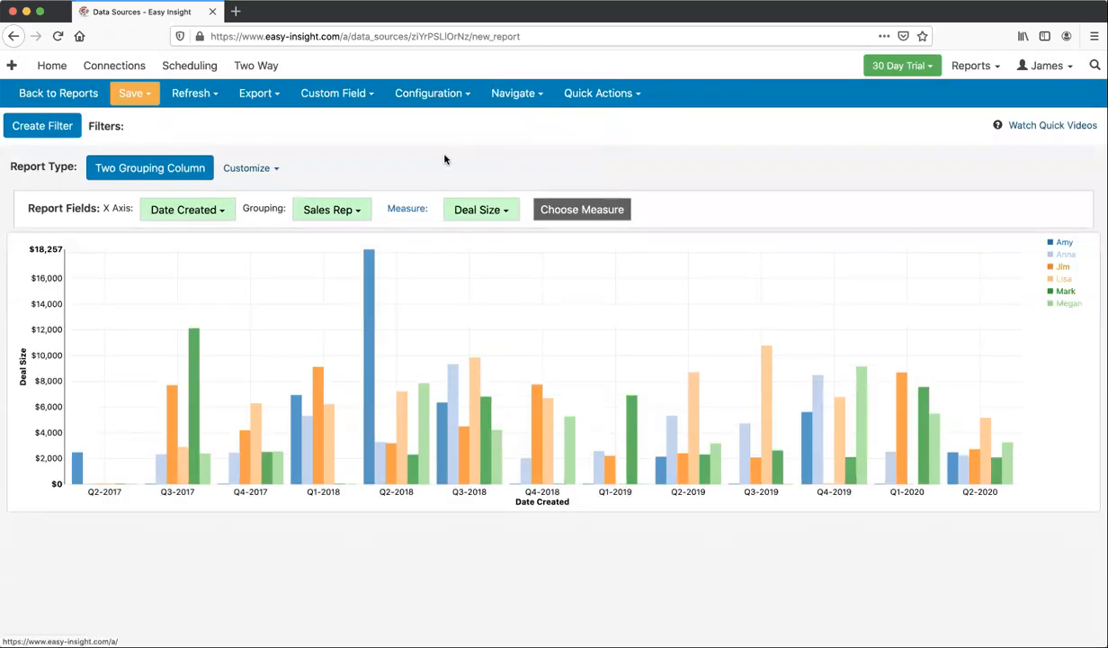
mouse_move(235, 478)
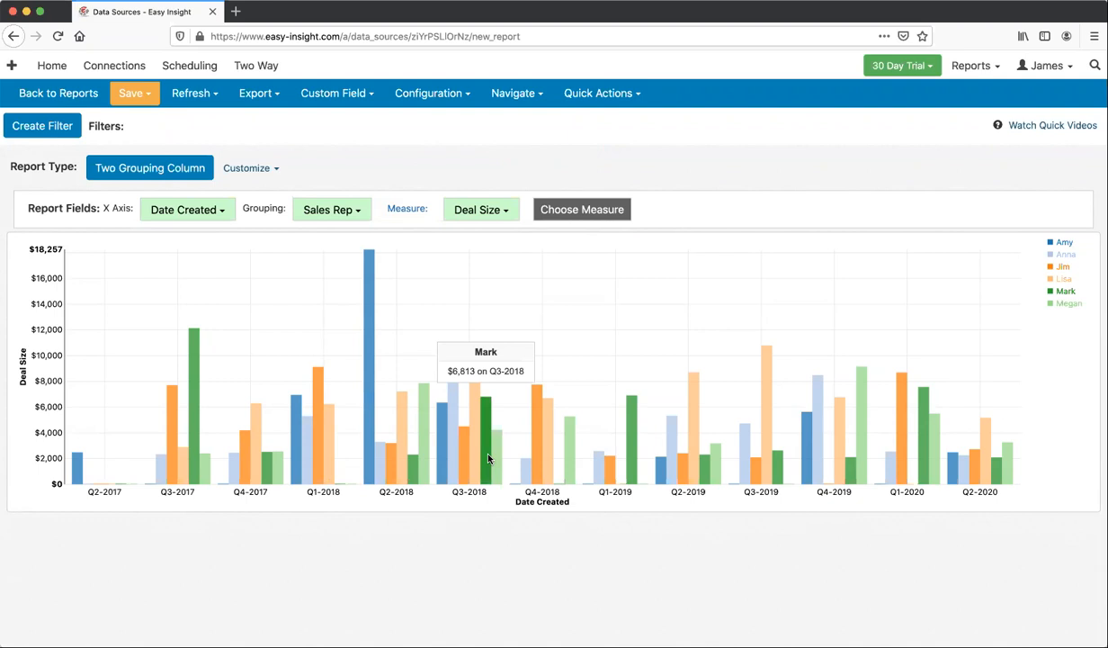
Create a new report on the same data source with the Column report type.
left_click(512, 93)
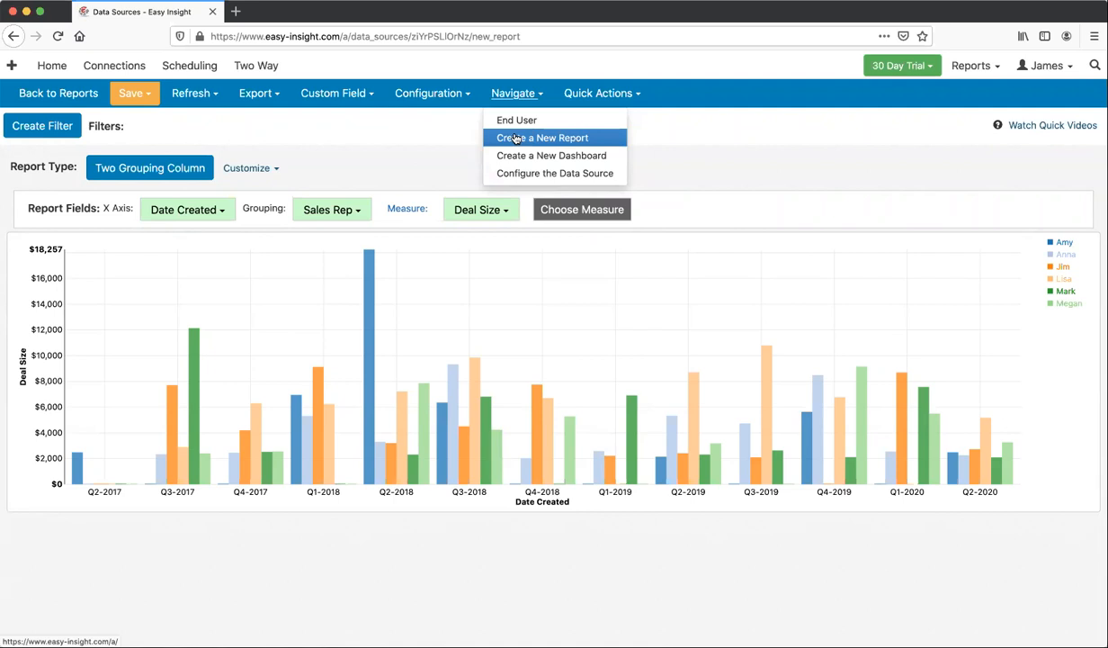
left_click(516, 139)
left_click(106, 167)
left_click(800, 126)
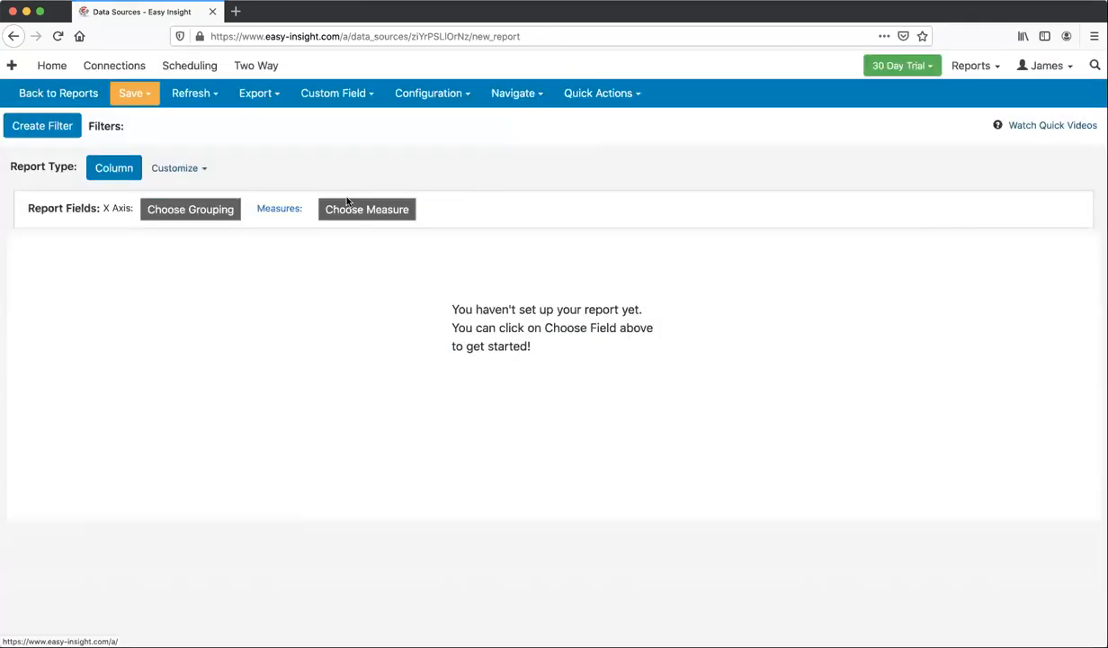
Set Date Created as the new chart's X axis at the Quarter - Year date level.
left_click(184, 212)
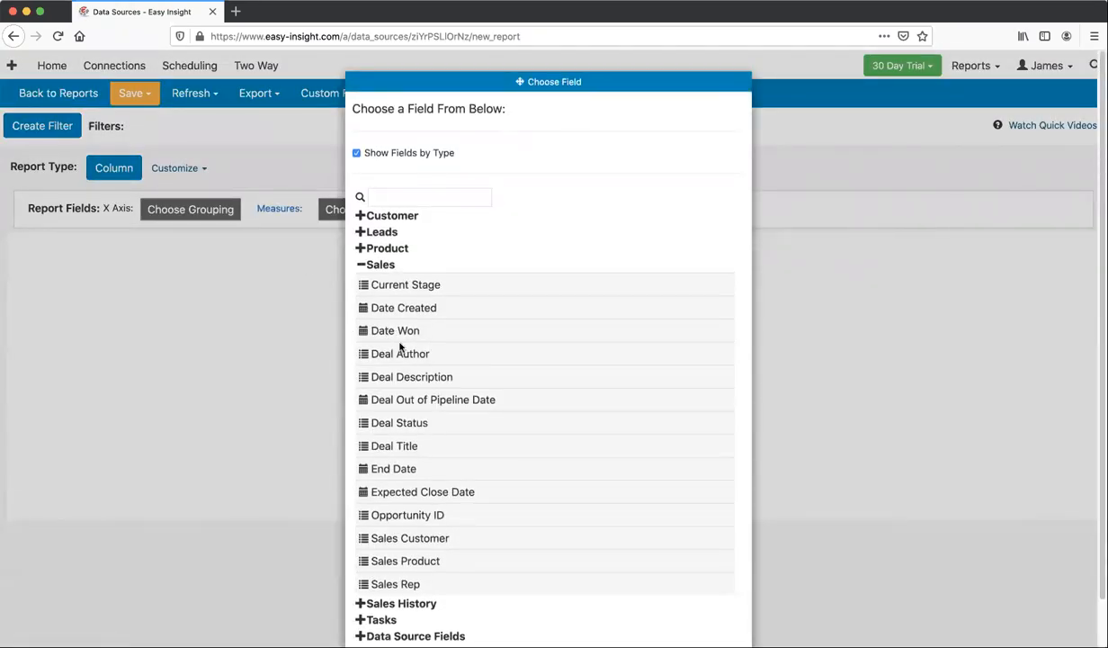
left_click(390, 304)
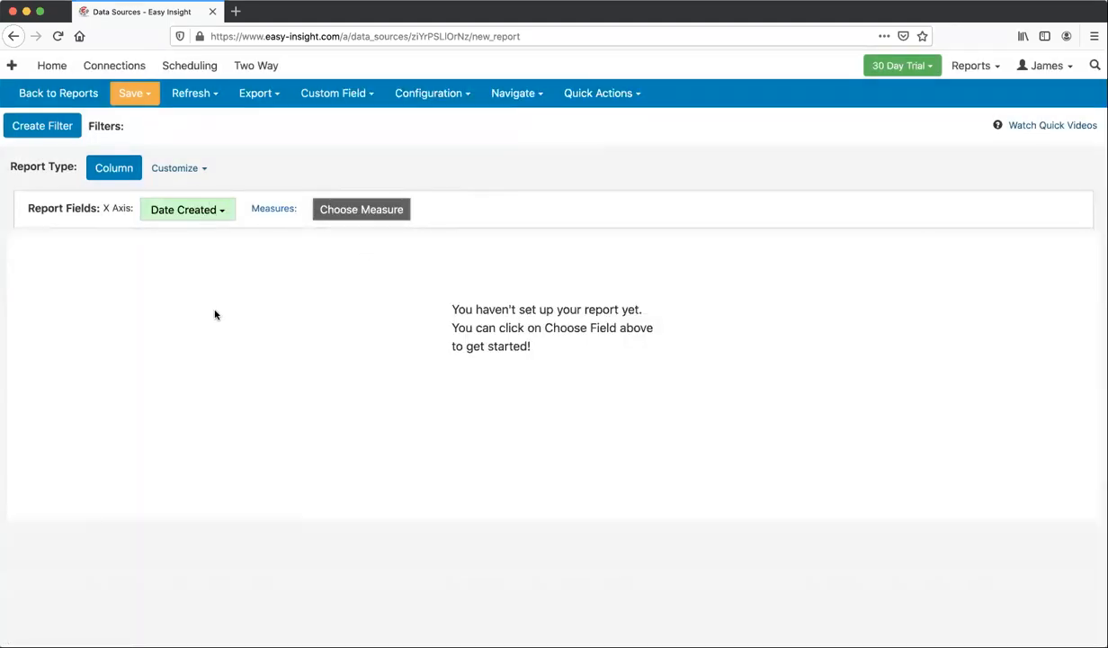
left_click(203, 216)
left_click(206, 327)
Add Won Amount and Lost Amount as measures of the column chart and compare their bars for Q2-2018.
left_click(355, 212)
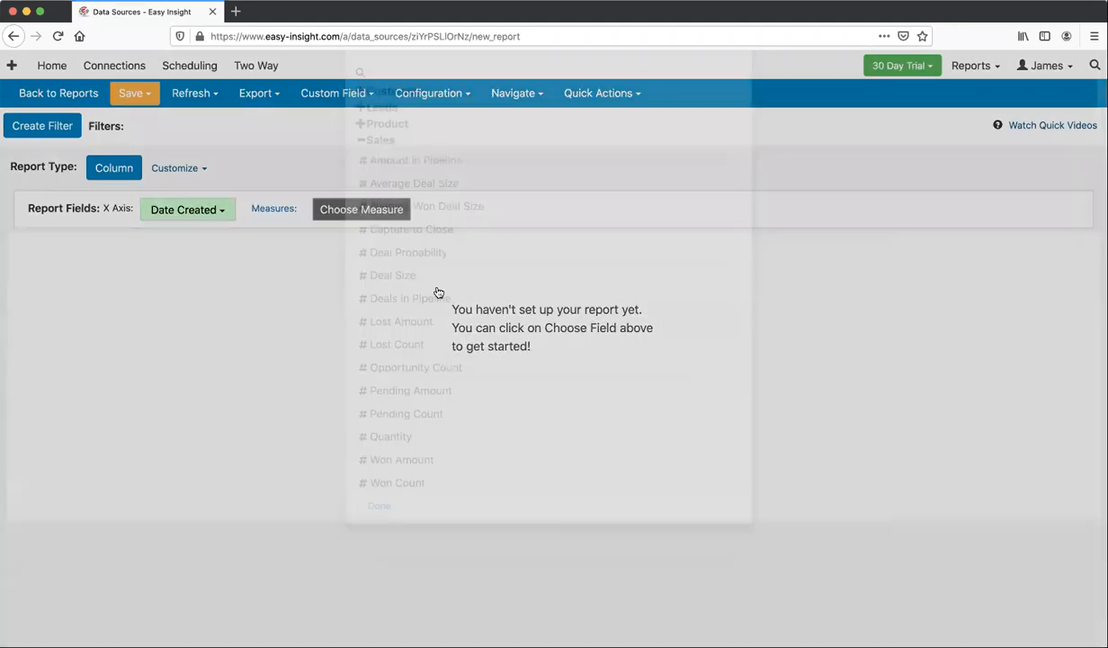
left_click(405, 586)
left_click(462, 213)
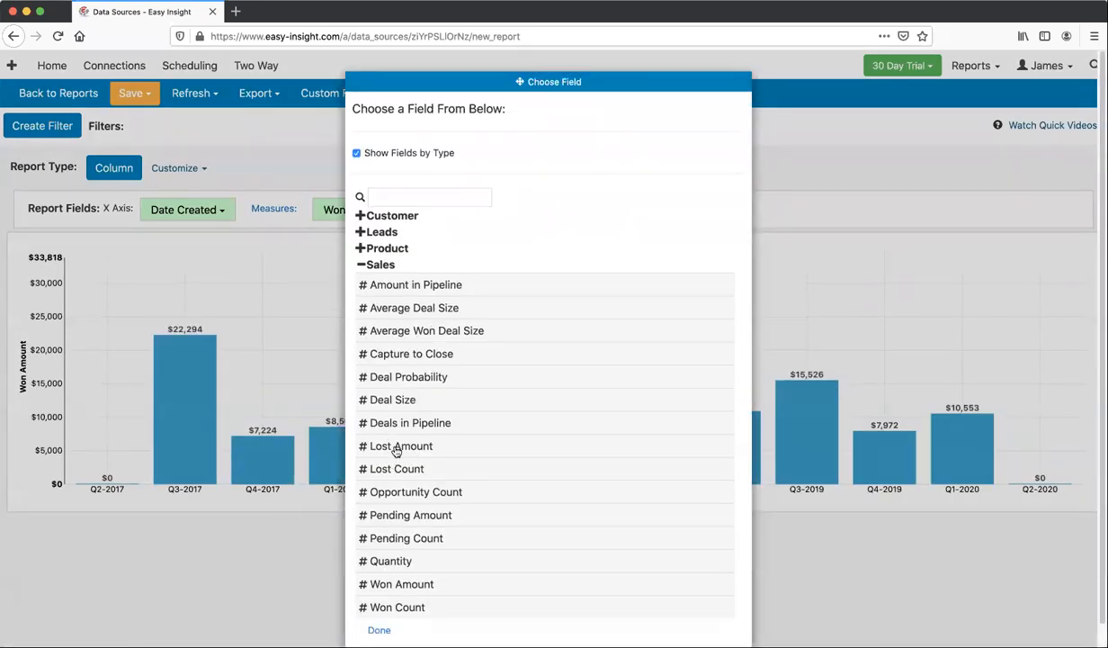
left_click(395, 447)
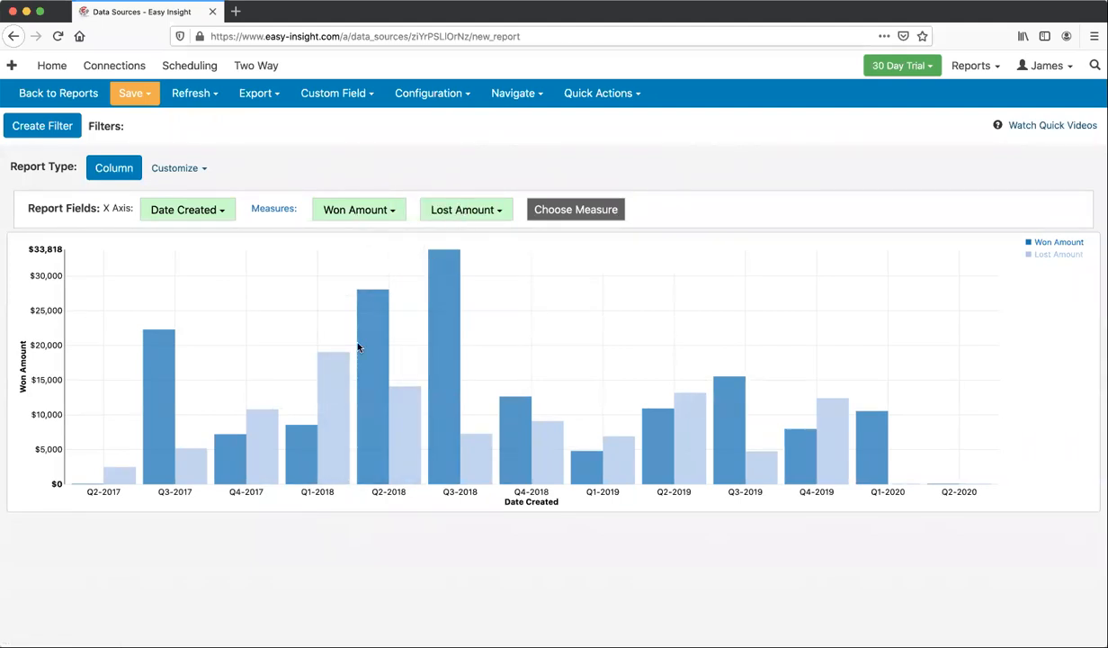
mouse_move(372, 403)
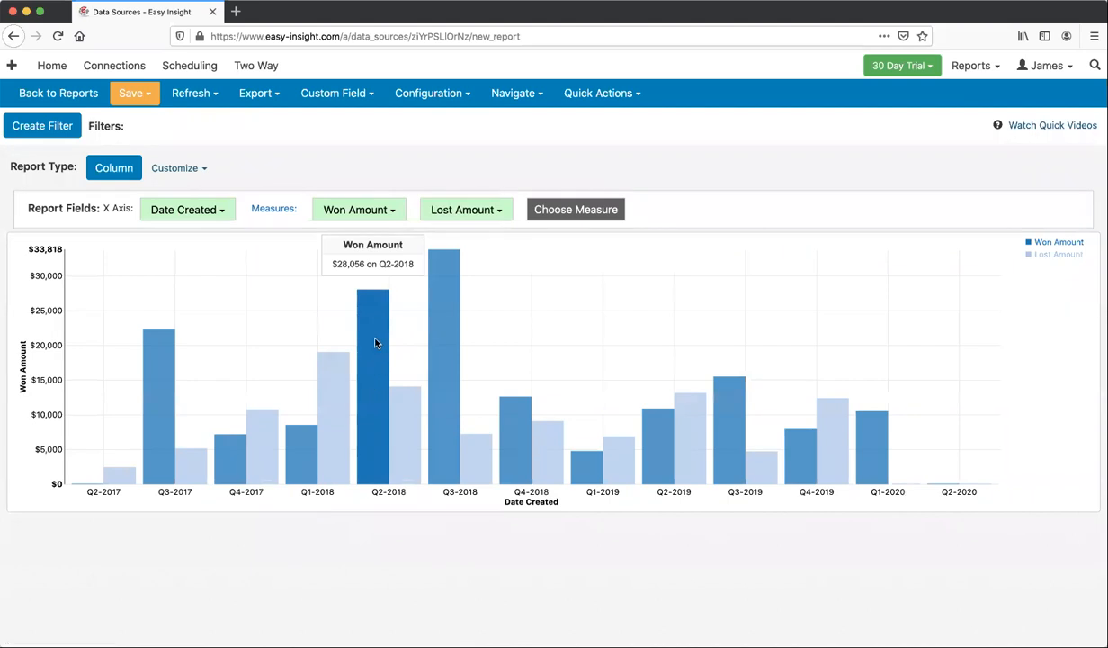
mouse_move(412, 449)
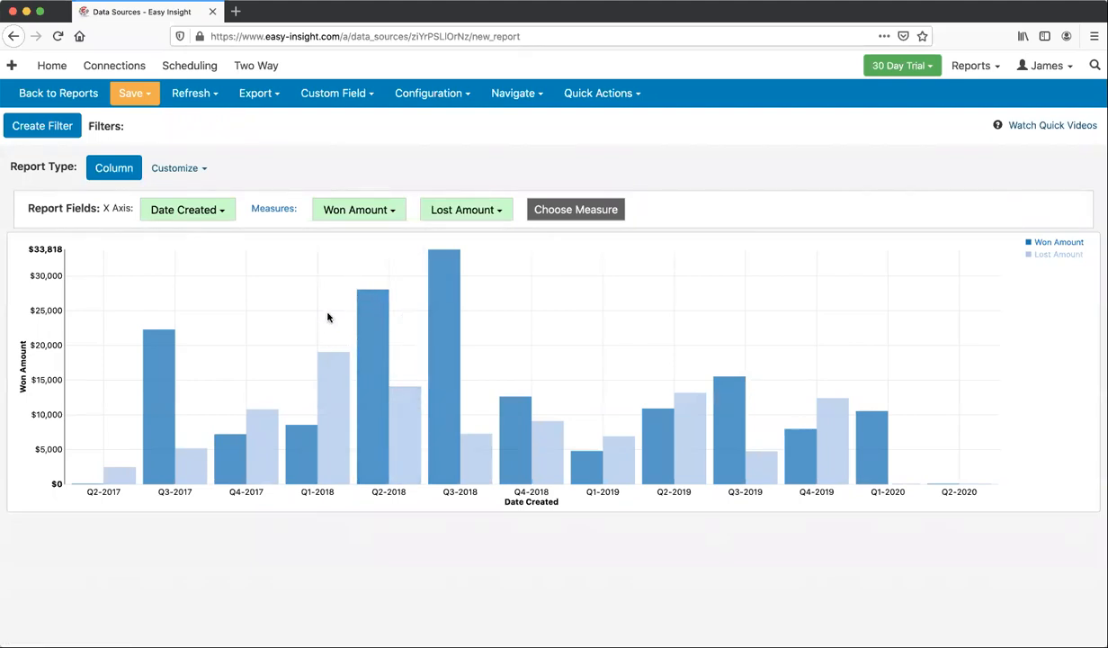
mouse_move(368, 304)
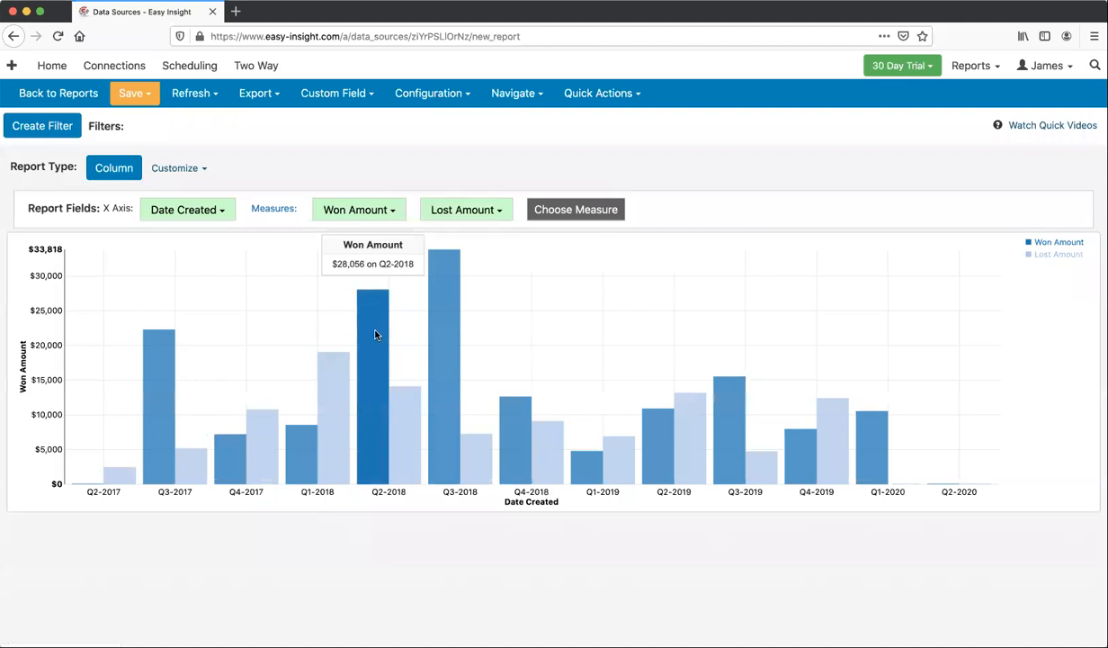
mouse_move(405, 414)
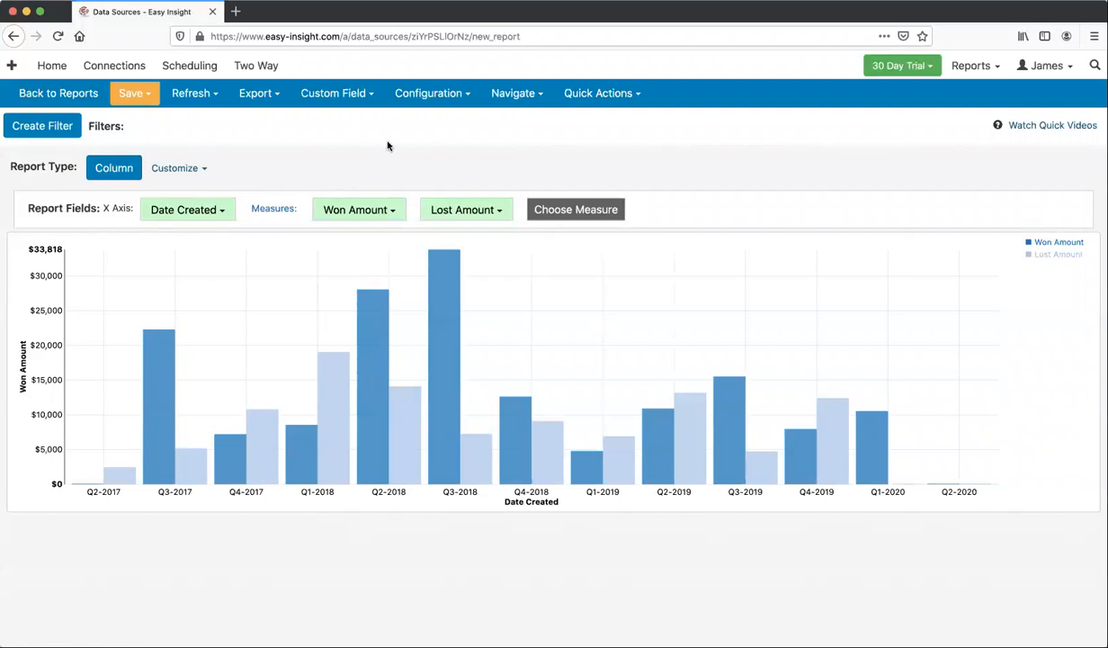
Remove the Lost Amount measure from the column chart.
mouse_move(379, 350)
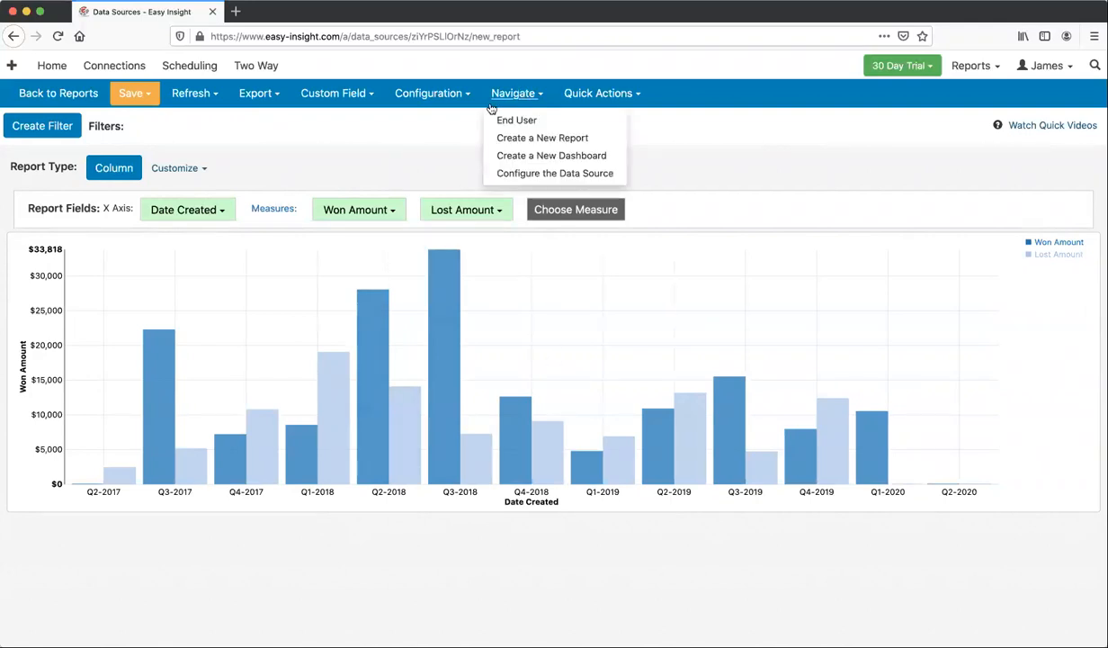
mouse_move(462, 209)
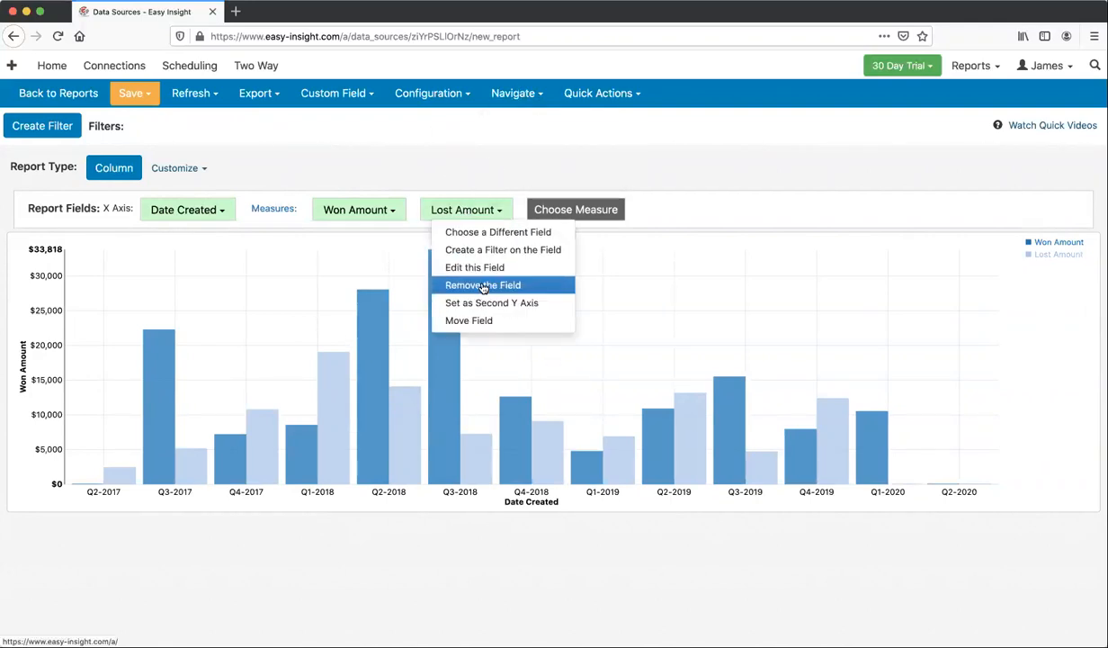
left_click(486, 284)
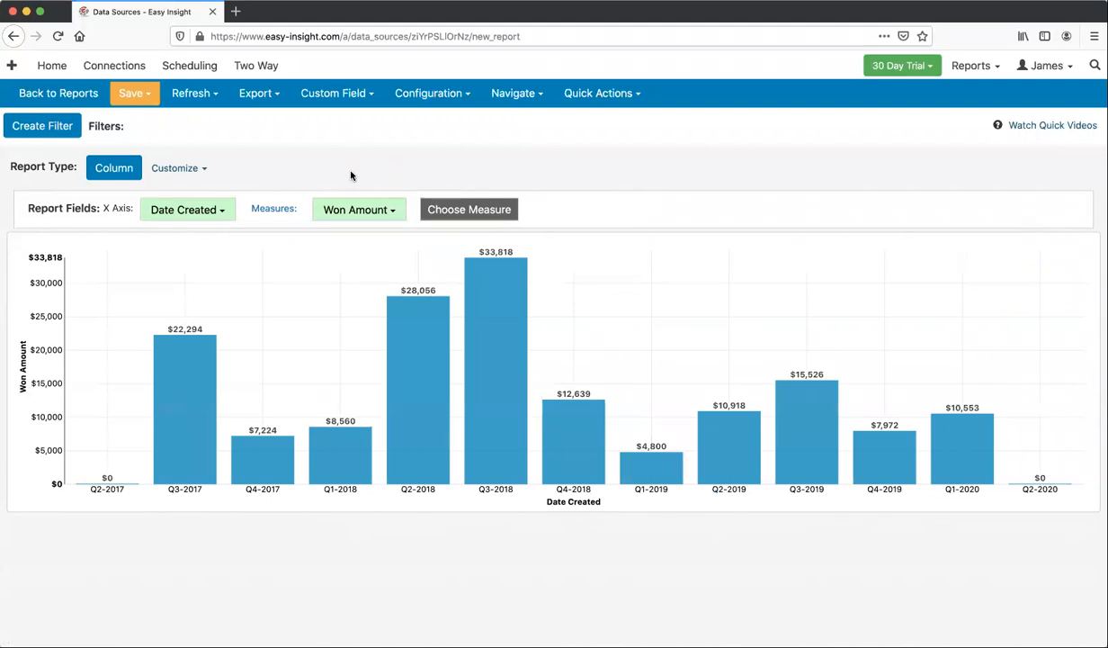
Set the Chart Sort formatting property of the report to Y-Axis Ascending and save the report properties.
left_click(407, 94)
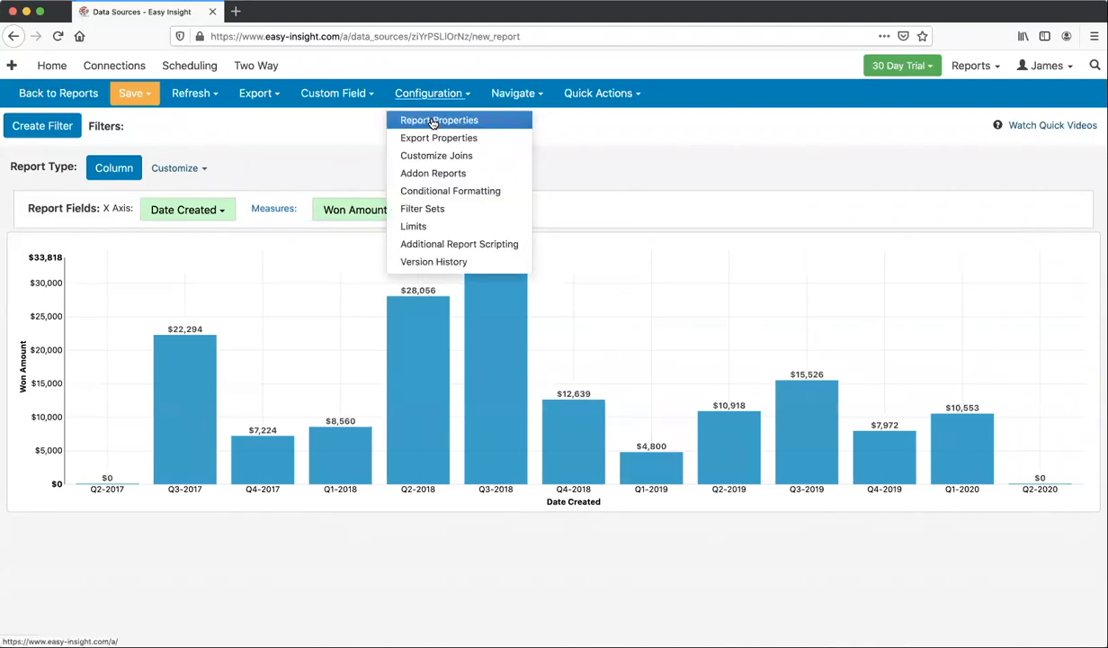
left_click(432, 122)
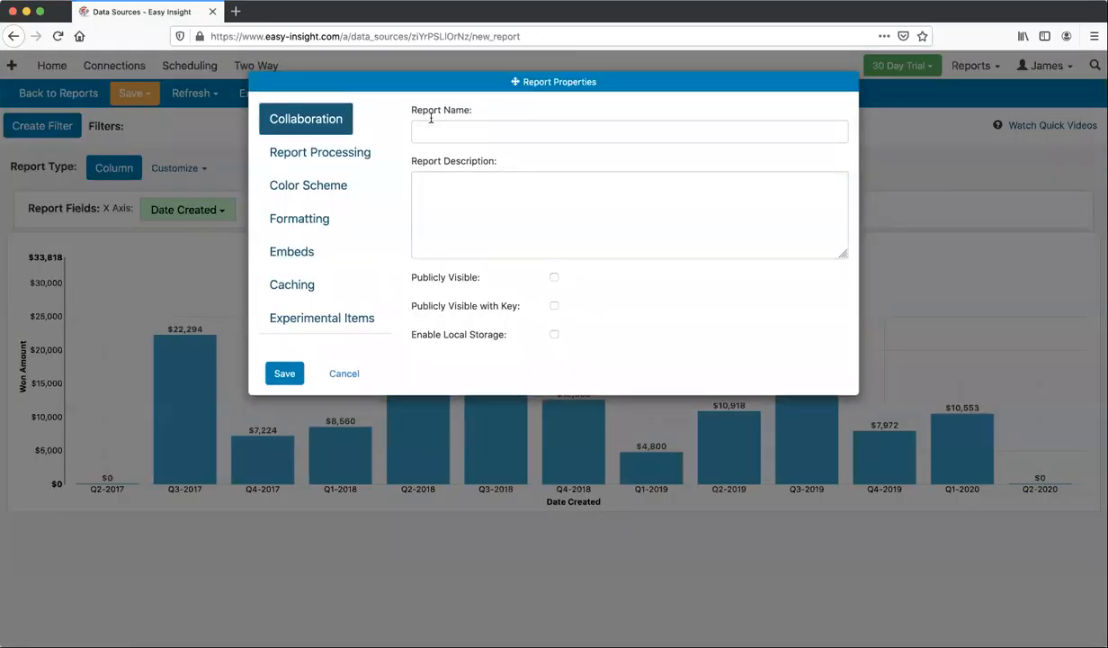
left_click(301, 222)
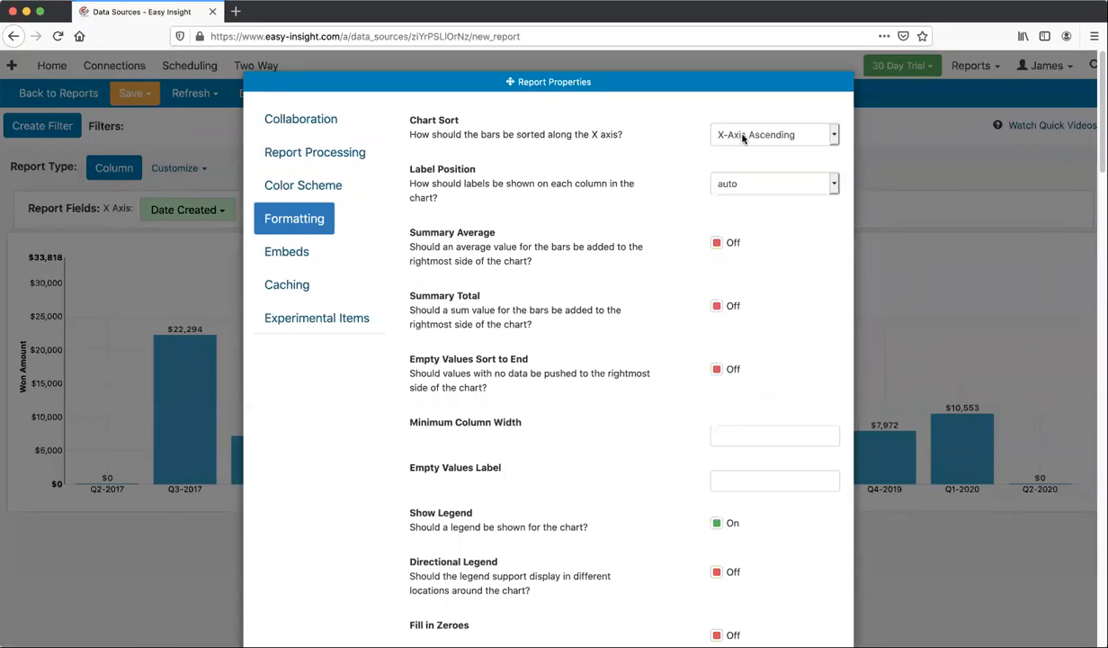
left_click(743, 136)
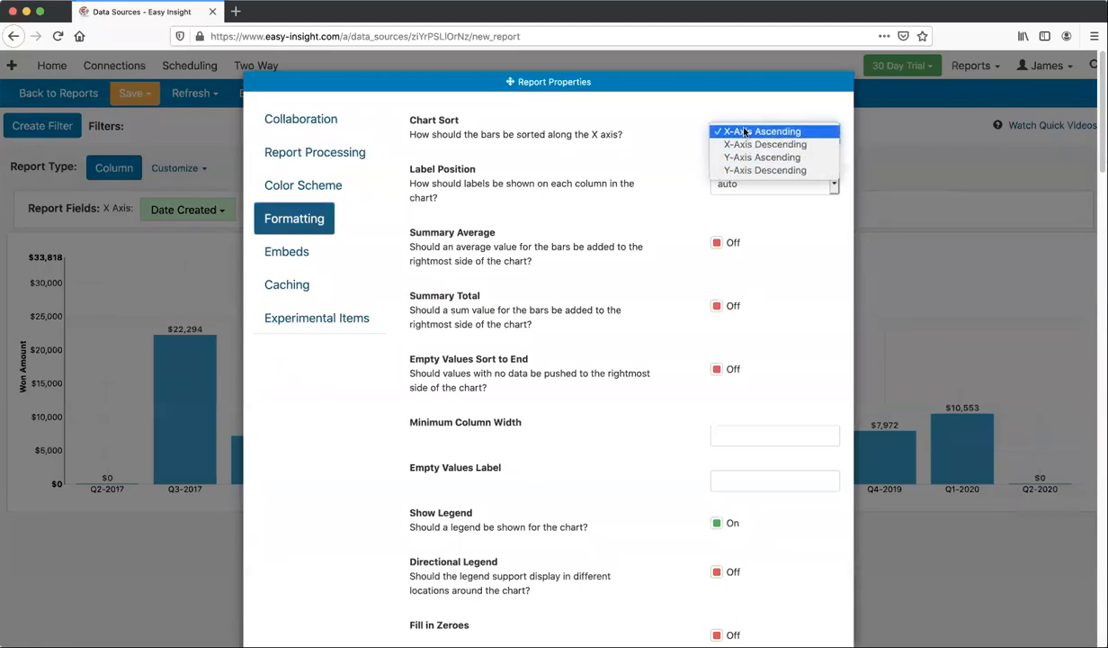
left_click(754, 158)
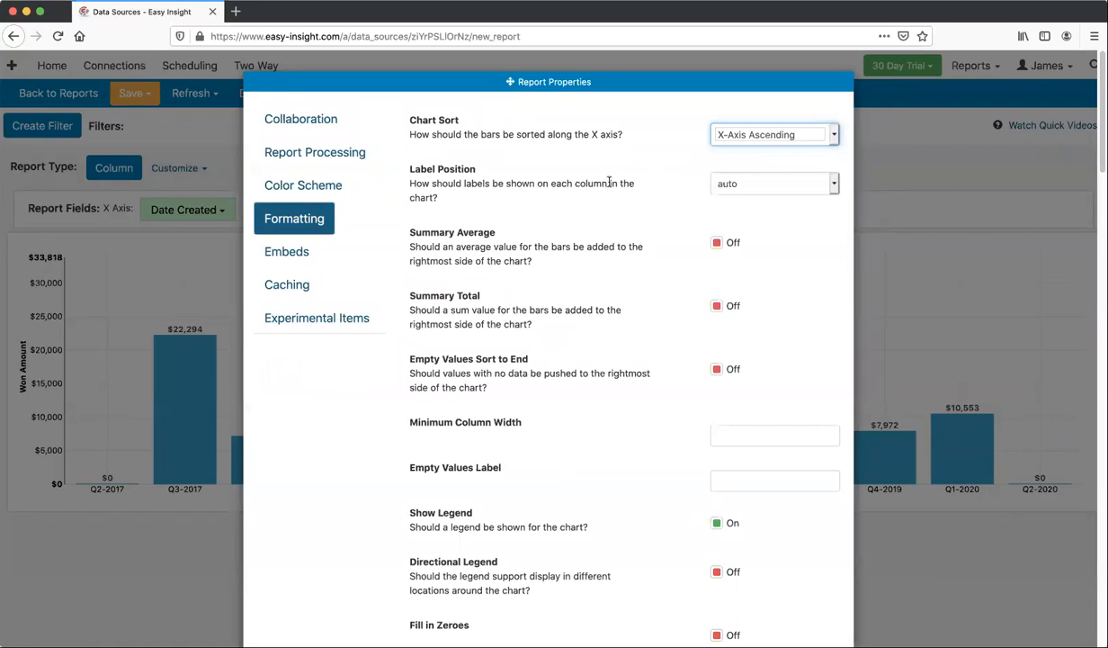
scroll(315, 517, "down", 20)
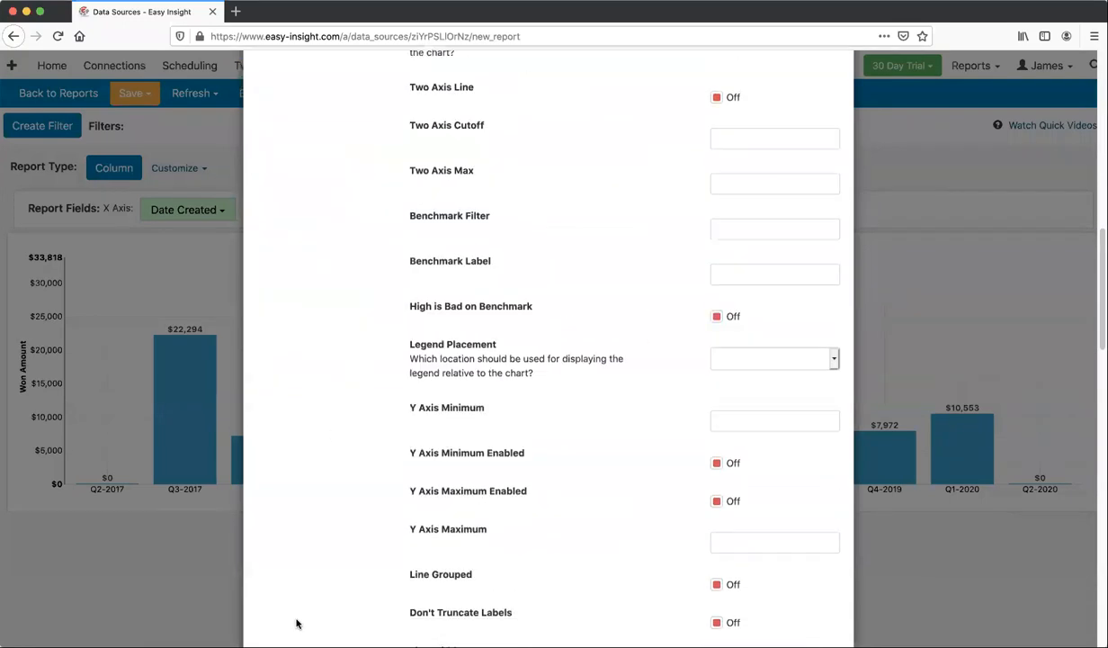
scroll(288, 627, "down", 5)
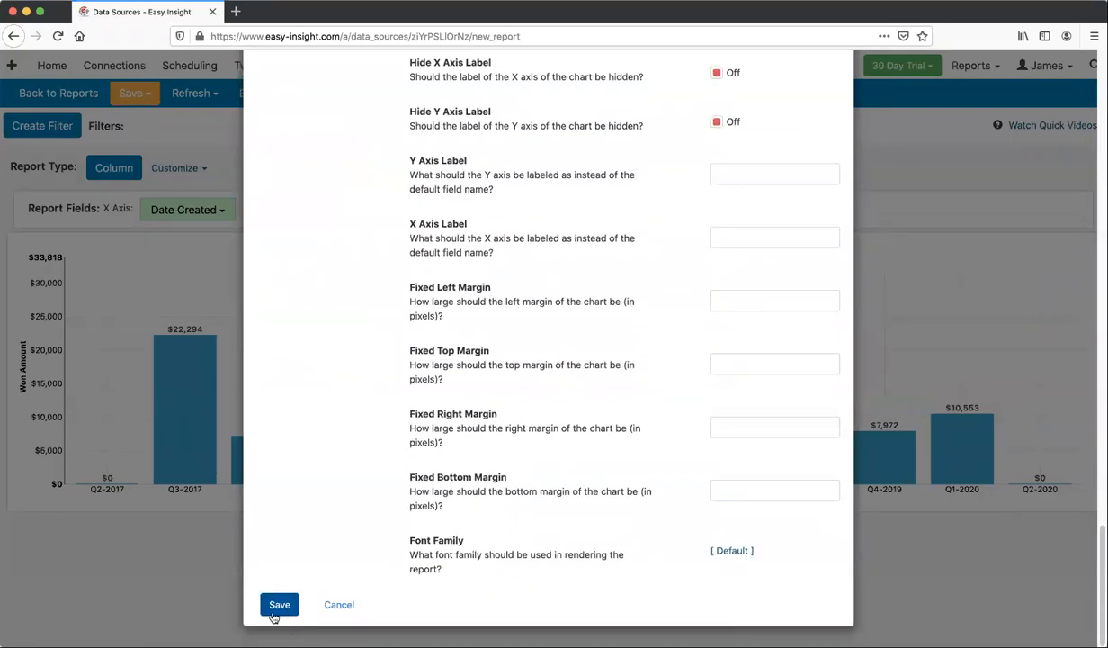
left_click(275, 615)
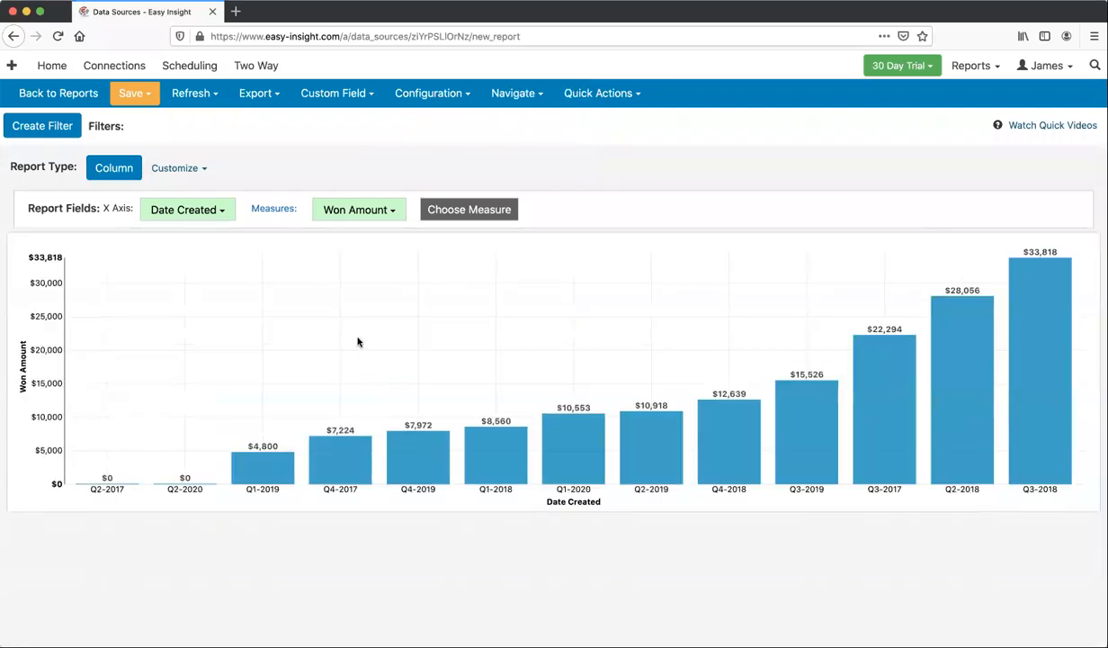
mouse_move(244, 447)
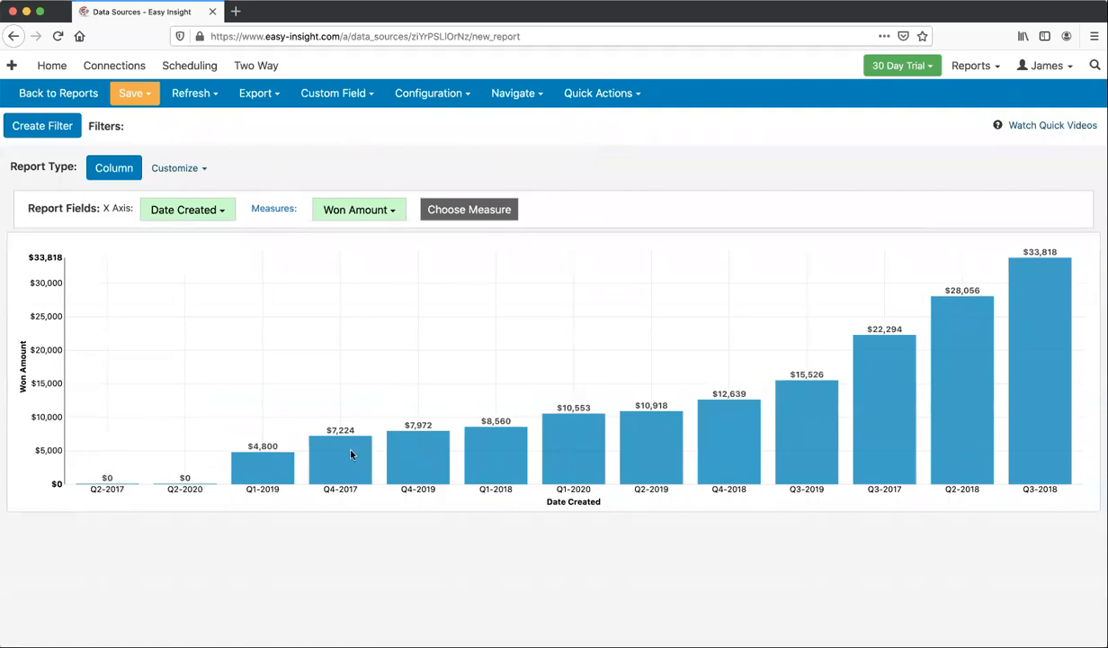
mouse_move(1057, 278)
Set the Chart Sort formatting property of the report to X-Axis Ascending.
left_click(430, 96)
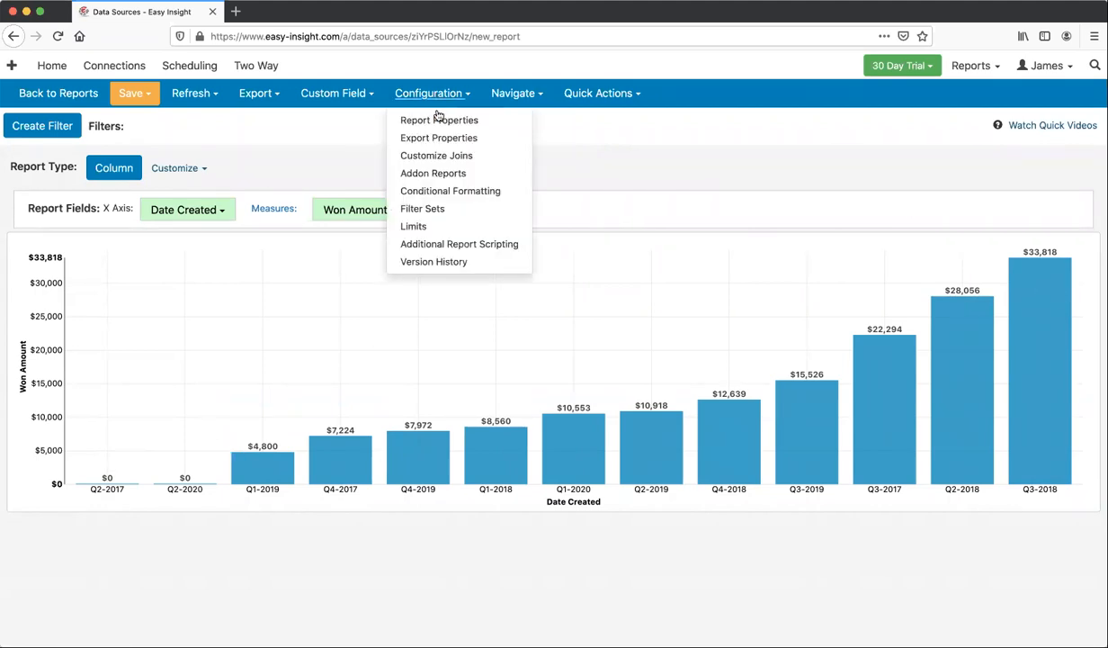
left_click(424, 115)
left_click(286, 208)
left_click(773, 134)
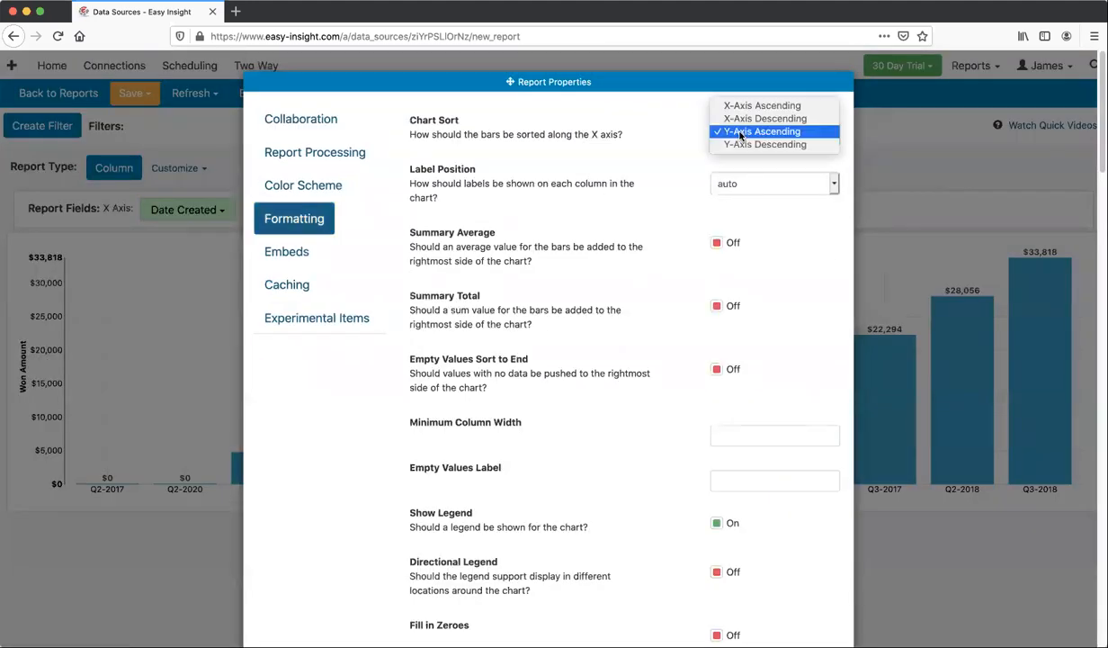
left_click(742, 104)
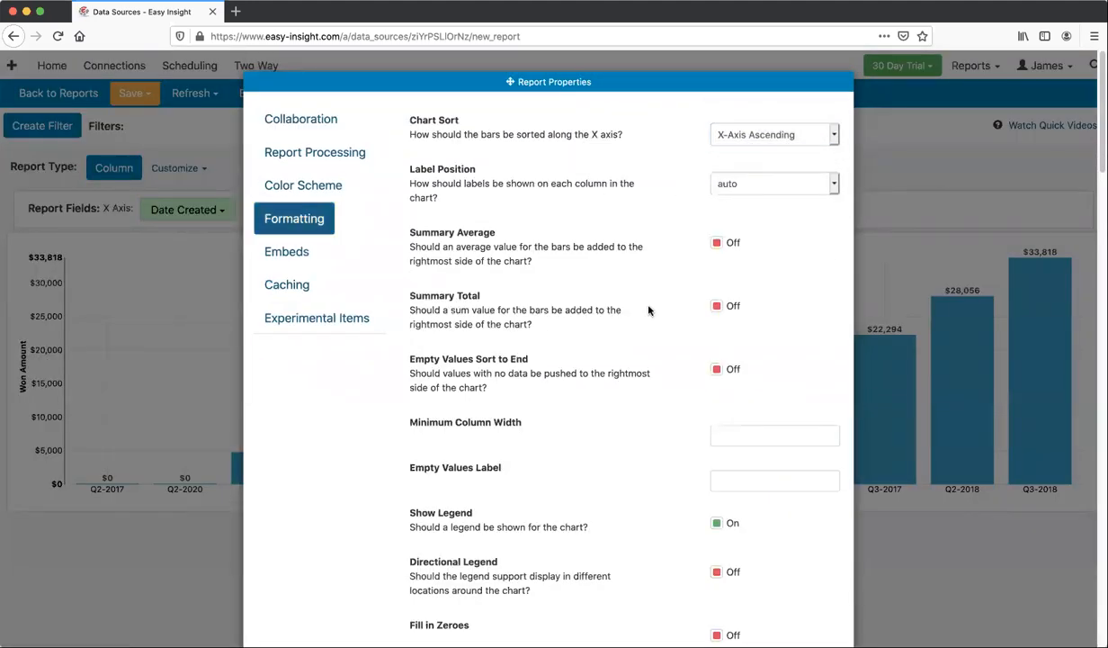
Turn on the Cumulative formatting property of the column chart and save the report properties.
scroll(648, 309, "down", 4)
scroll(649, 310, "down", 5)
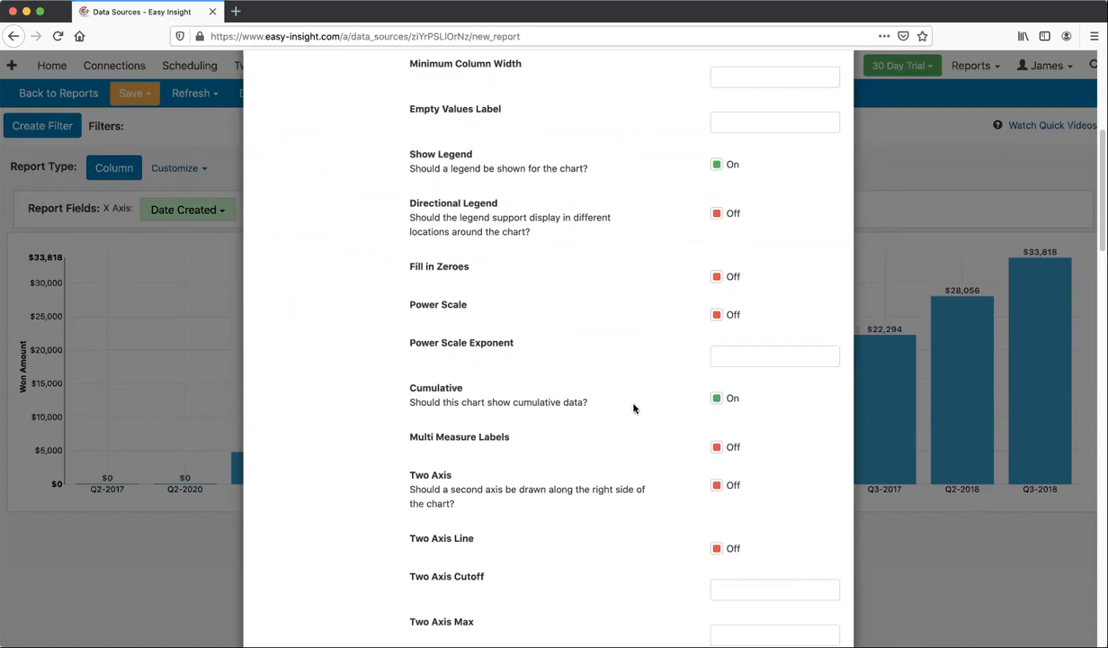
scroll(303, 524, "down", 20)
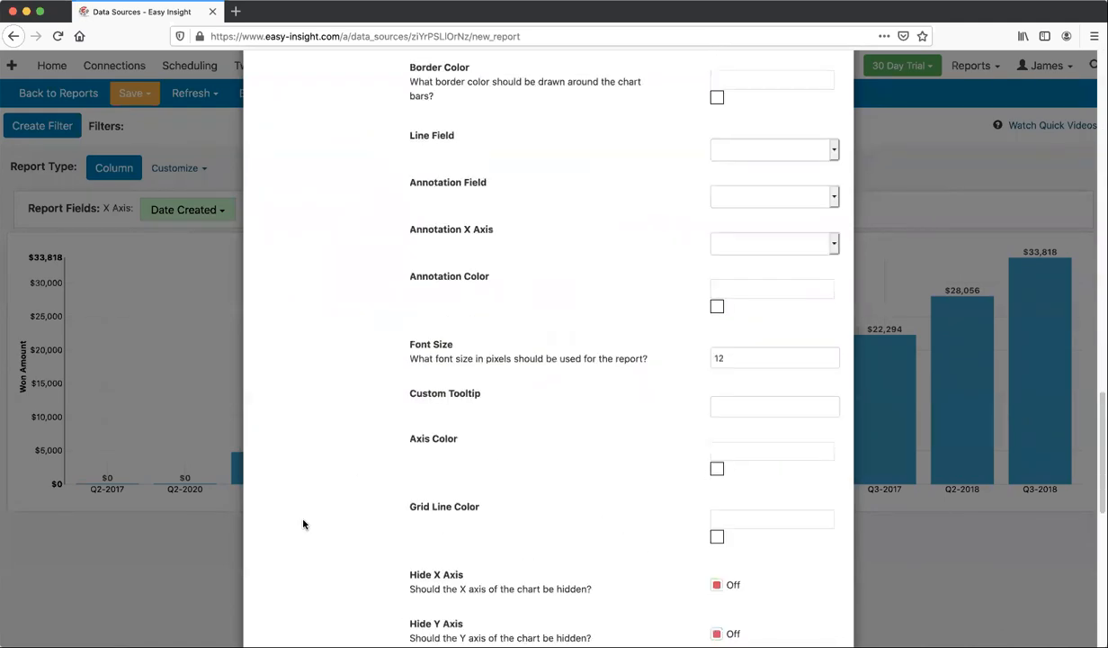
left_click(280, 606)
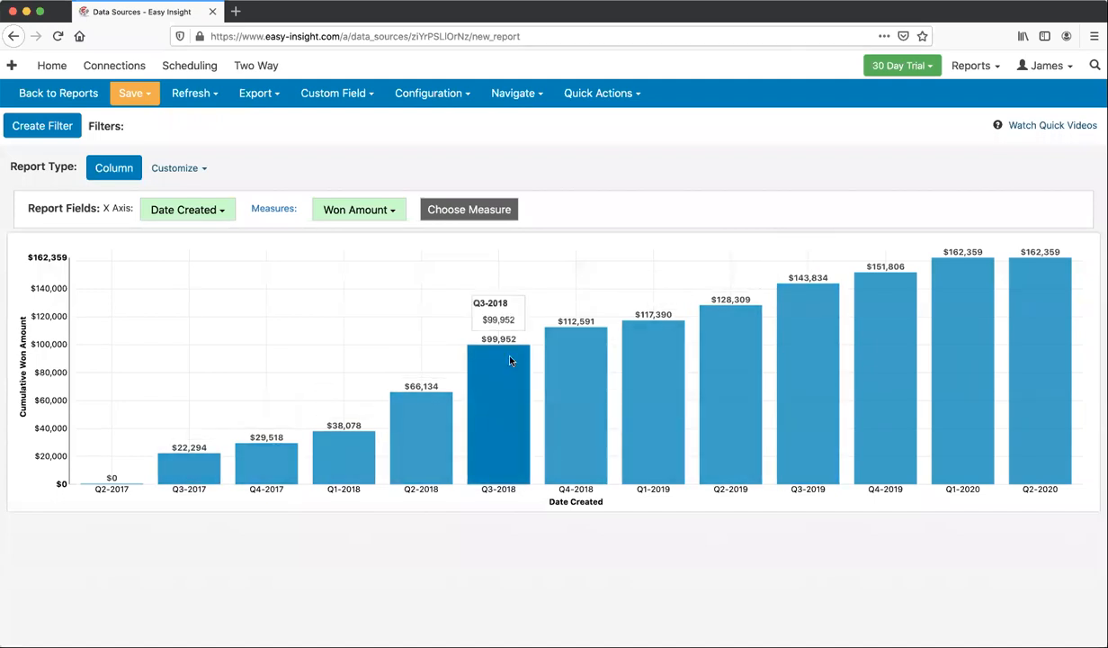
Create a new report with the Date Created field and change its report type to Column.
left_click(517, 93)
left_click(521, 139)
left_click(235, 206)
left_click(407, 360)
left_click(110, 167)
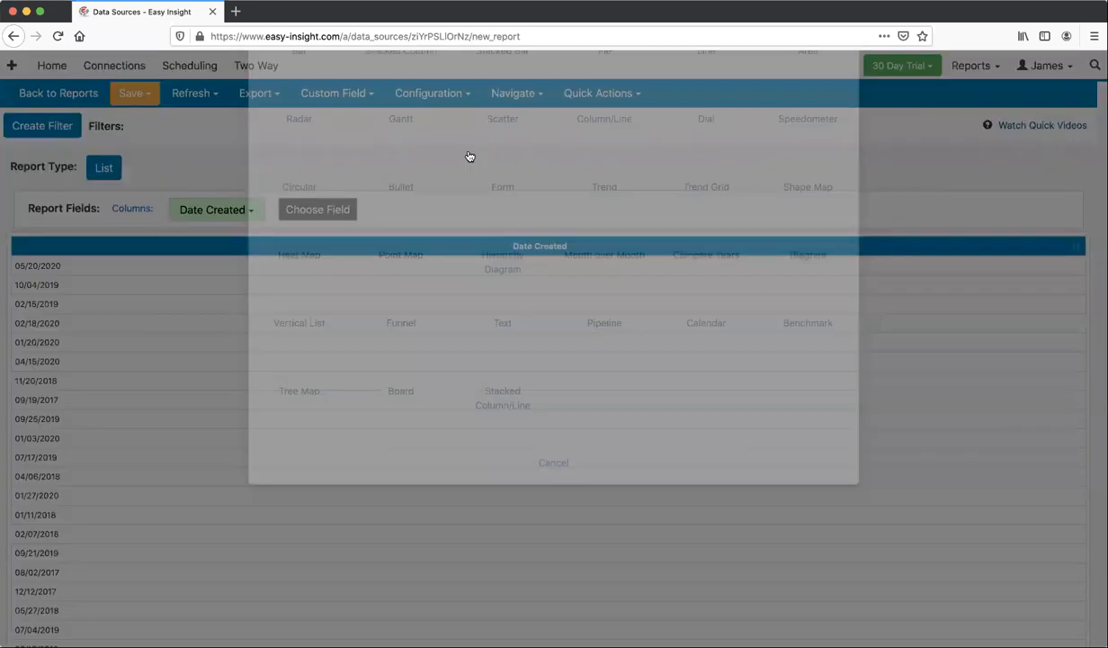
left_click(808, 106)
Add Deal Size as the column chart's measure and group Date Created by Month - Year.
left_click(333, 210)
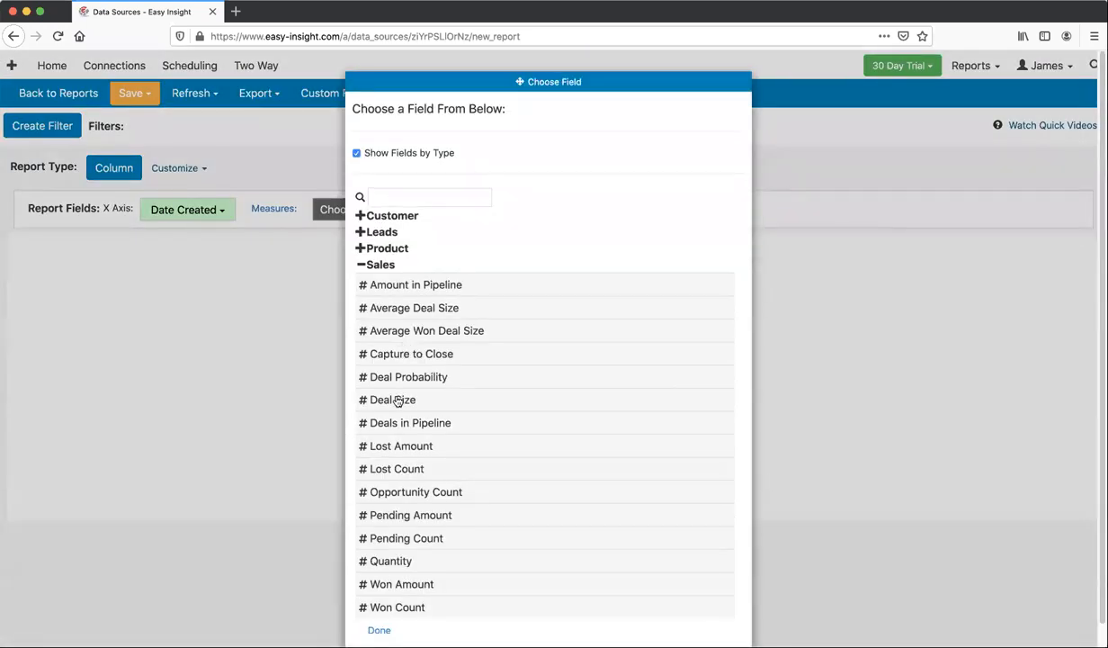
left_click(392, 400)
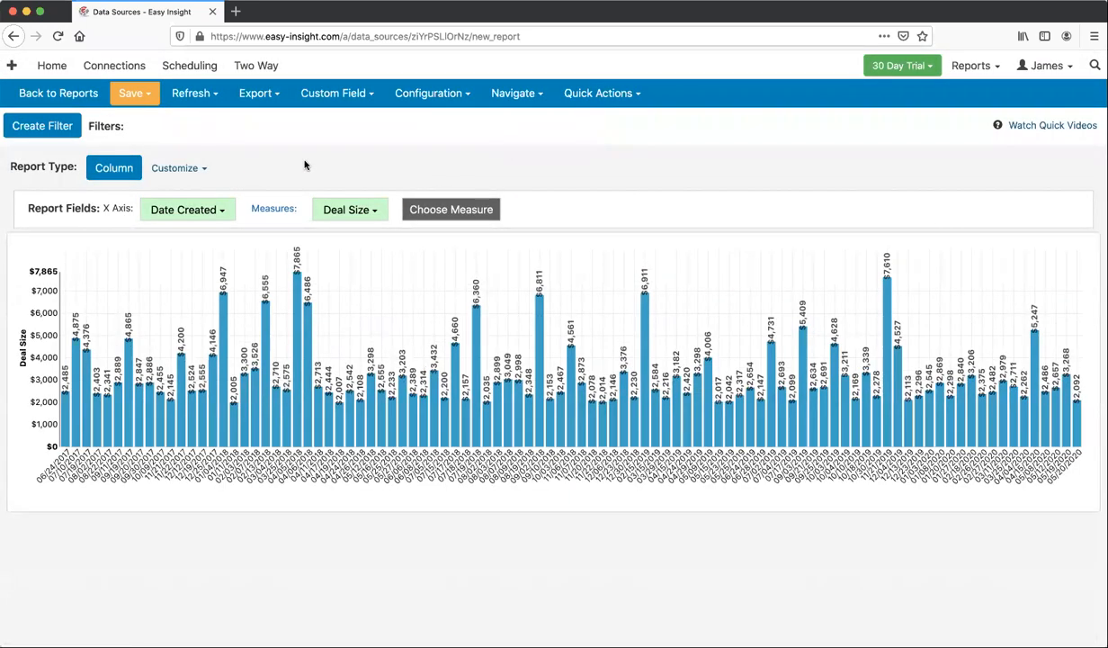
left_click(195, 214)
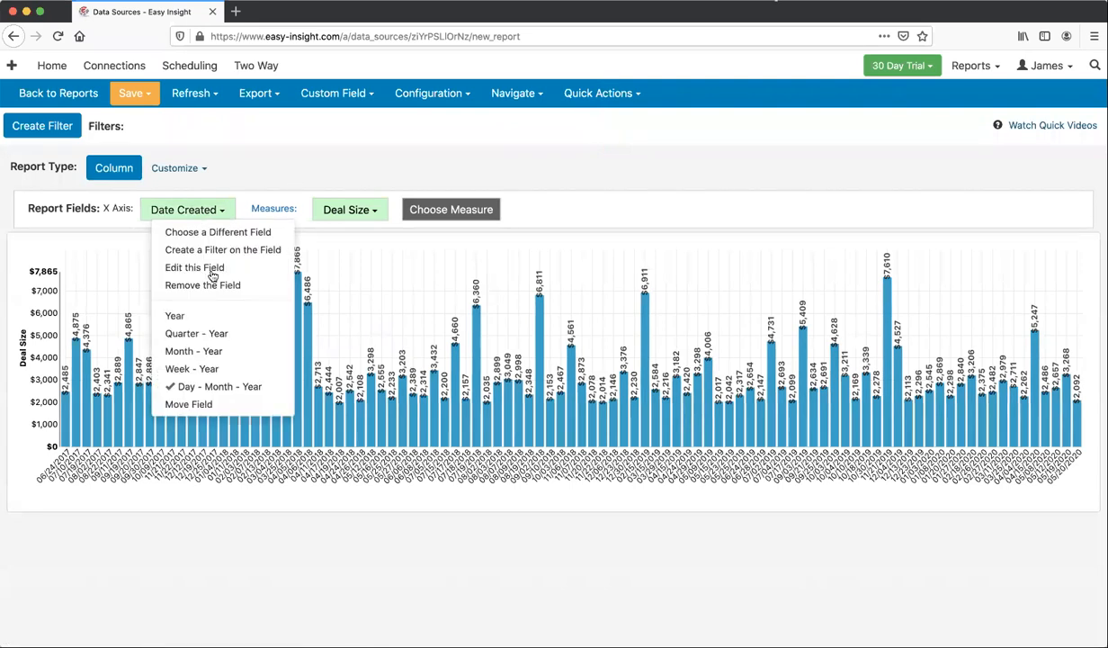
left_click(217, 351)
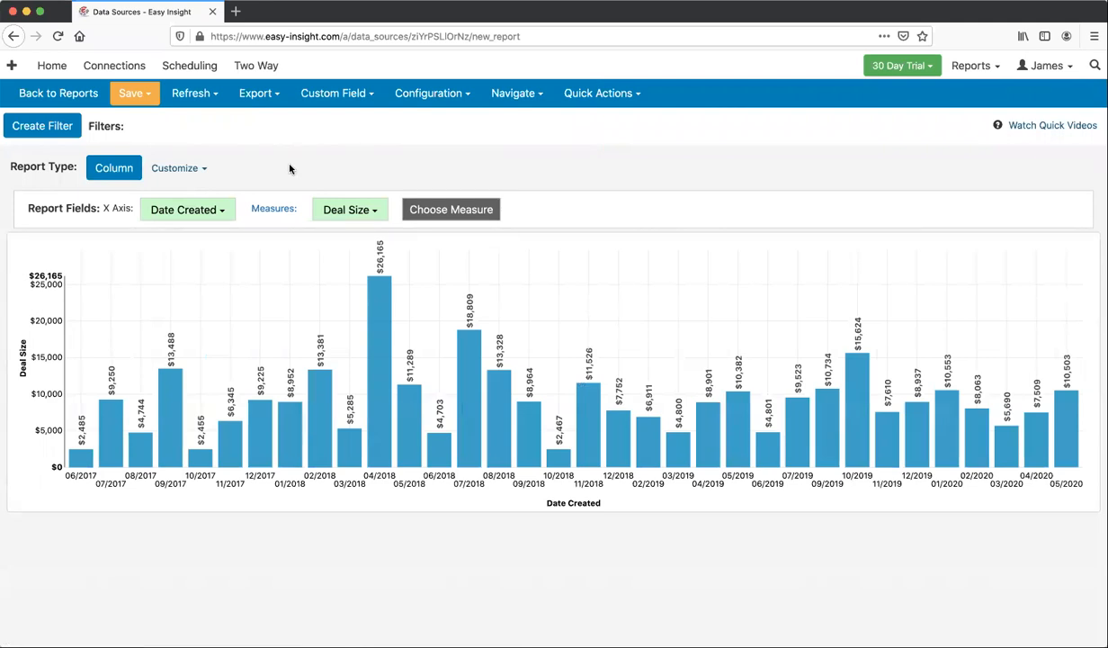
Set the Custom Output Format of the Date Created field to MMM yy and save the field.
left_click(183, 211)
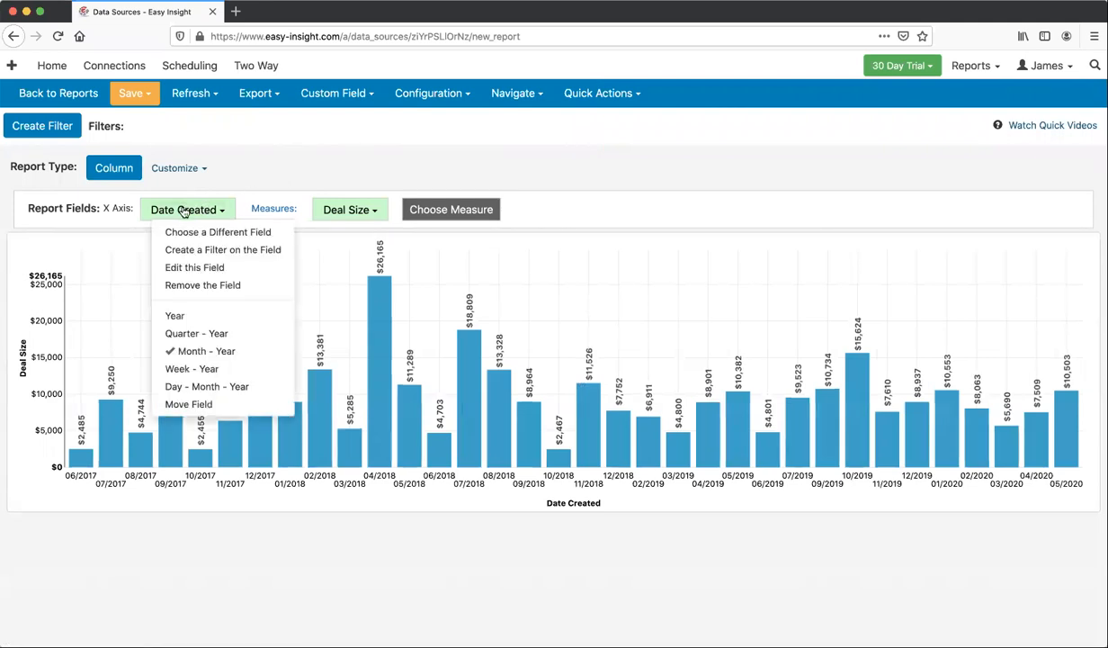
left_click(216, 267)
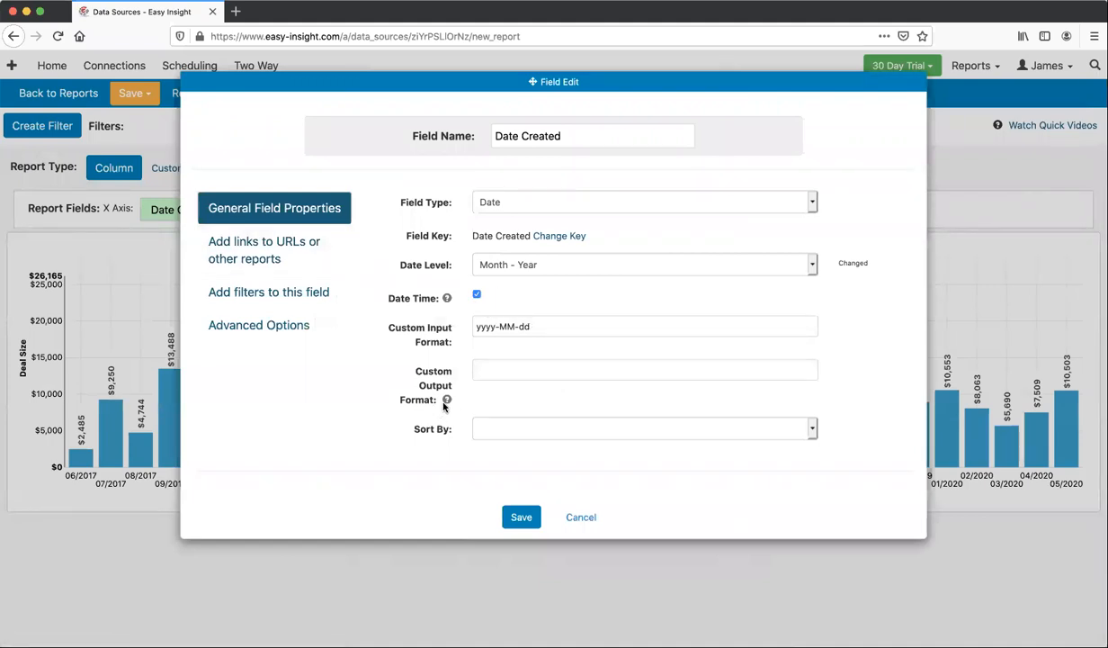
left_click(520, 374)
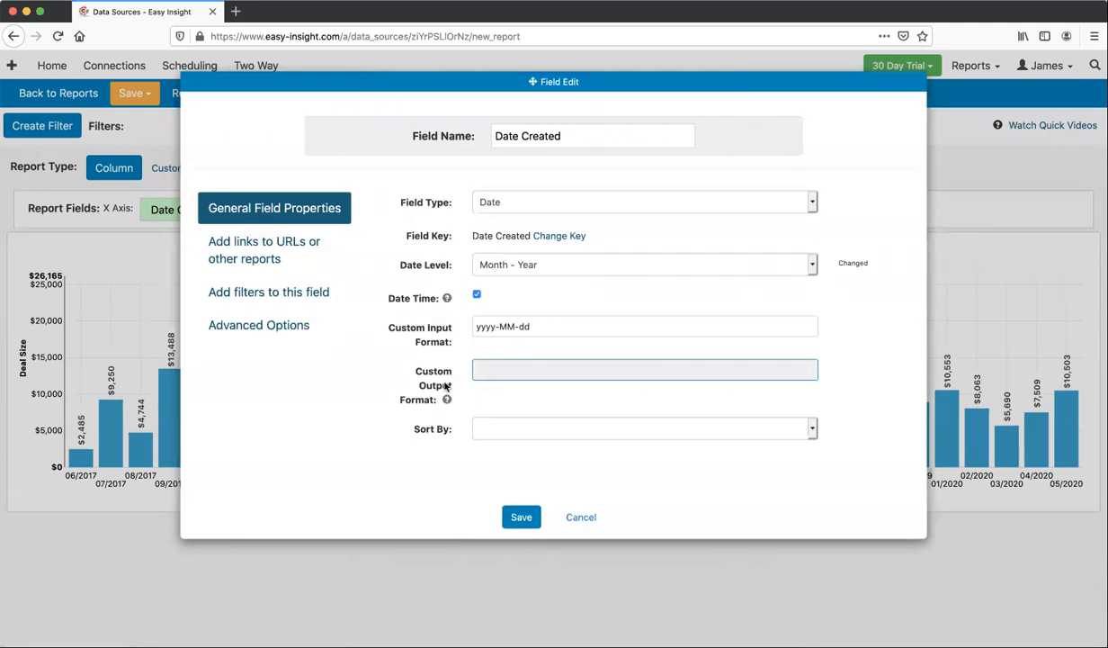
mouse_move(447, 401)
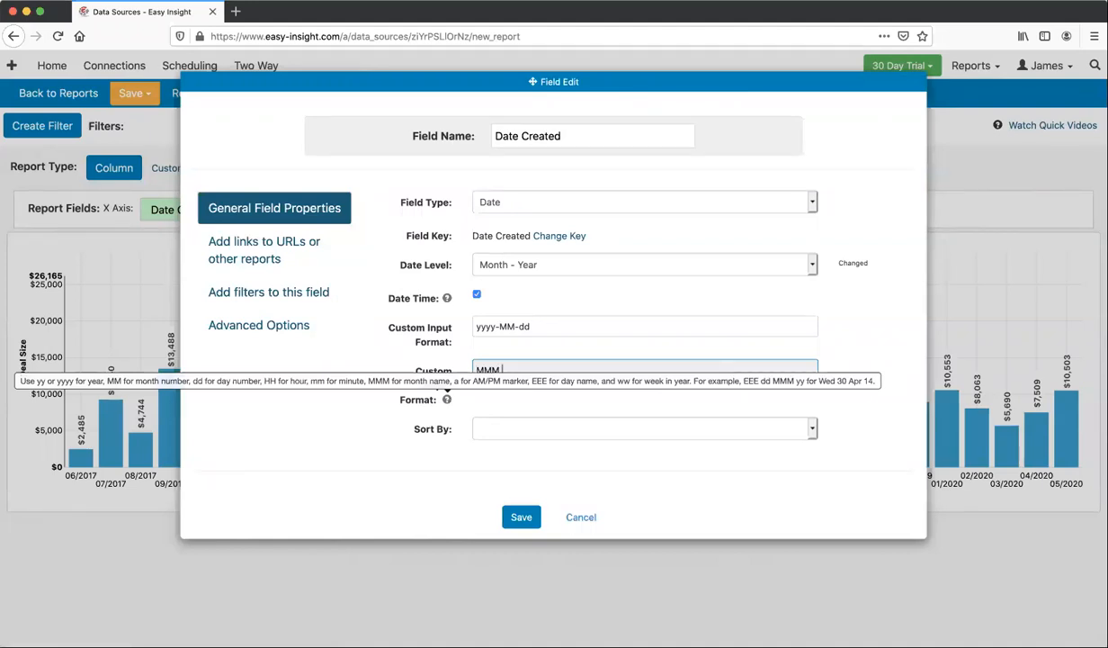
type("yy")
left_click(535, 514)
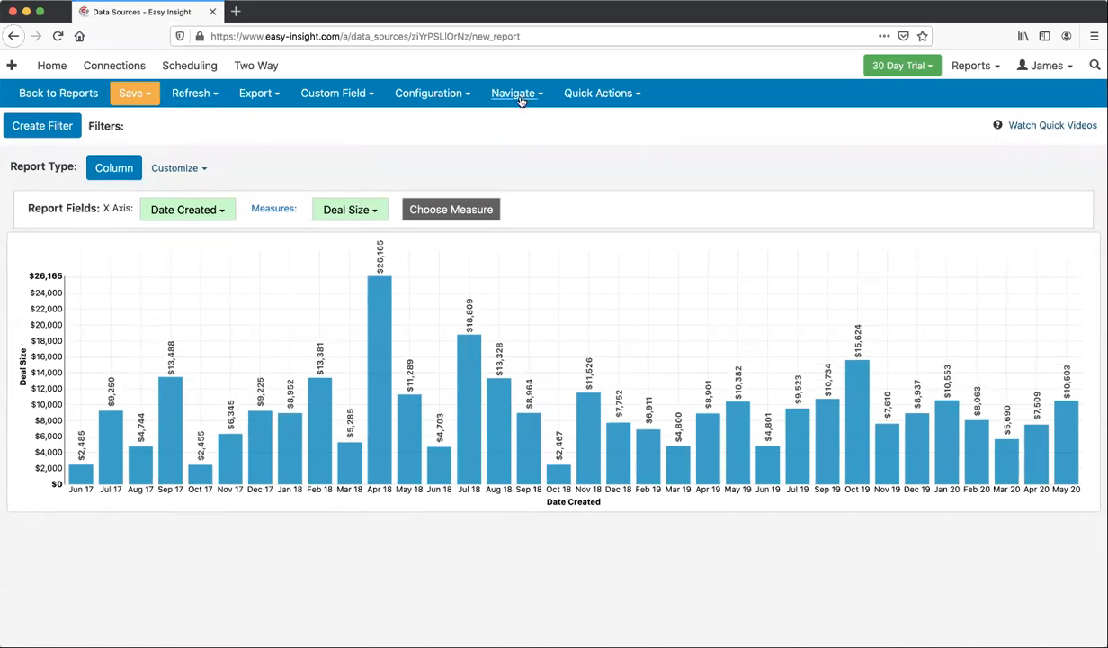
Create another new report of type Column with Date Created as its X-axis grouping.
left_click(520, 97)
left_click(519, 135)
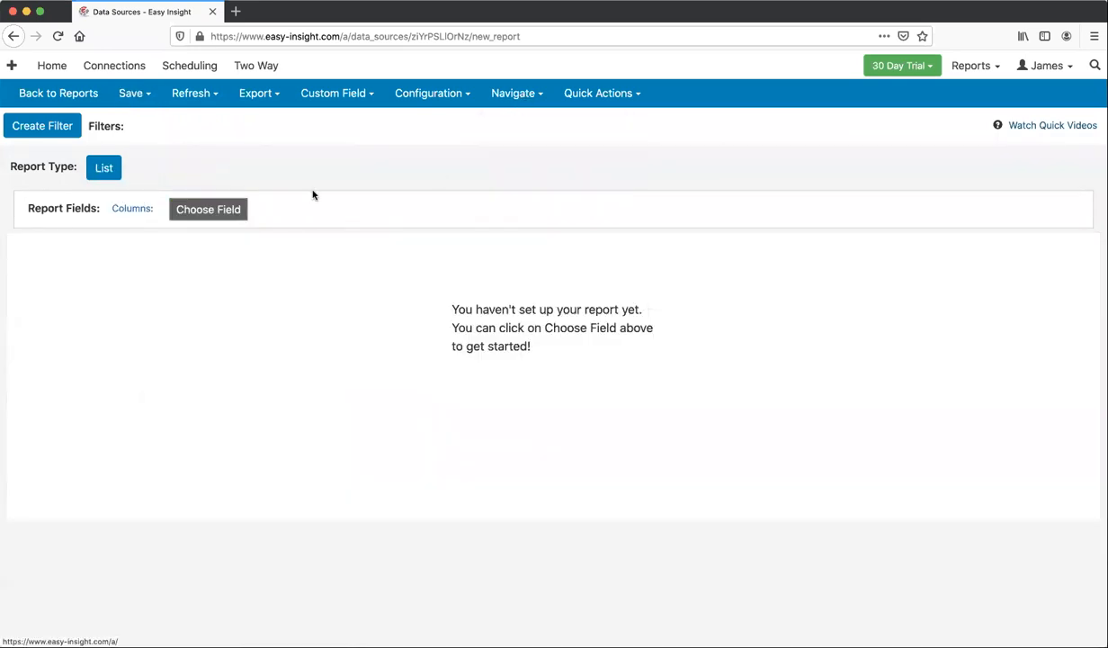
left_click(104, 171)
scroll(824, 126, "up", 1)
left_click(814, 122)
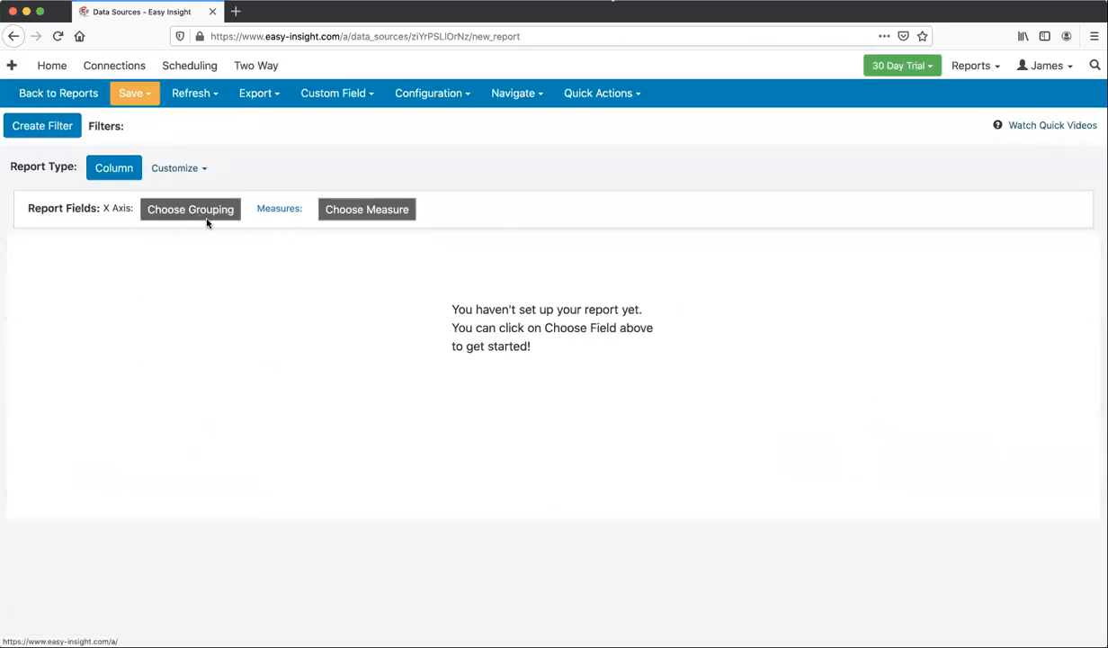
left_click(205, 218)
left_click(398, 317)
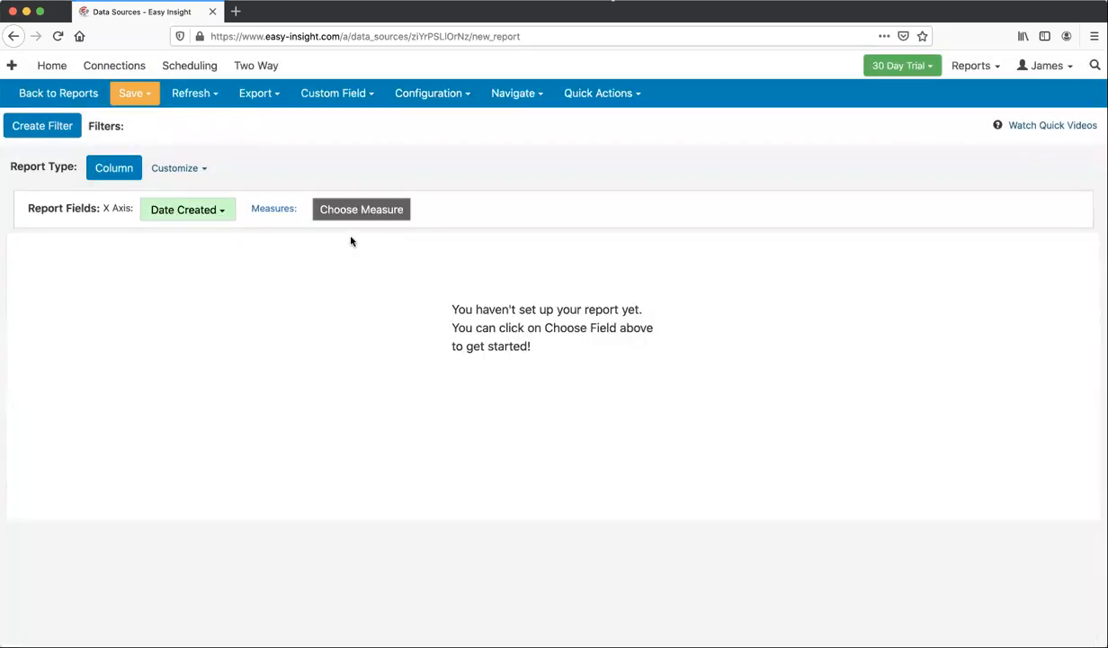
Add Deal Size and Opportunity Count as measures of the column chart.
left_click(361, 212)
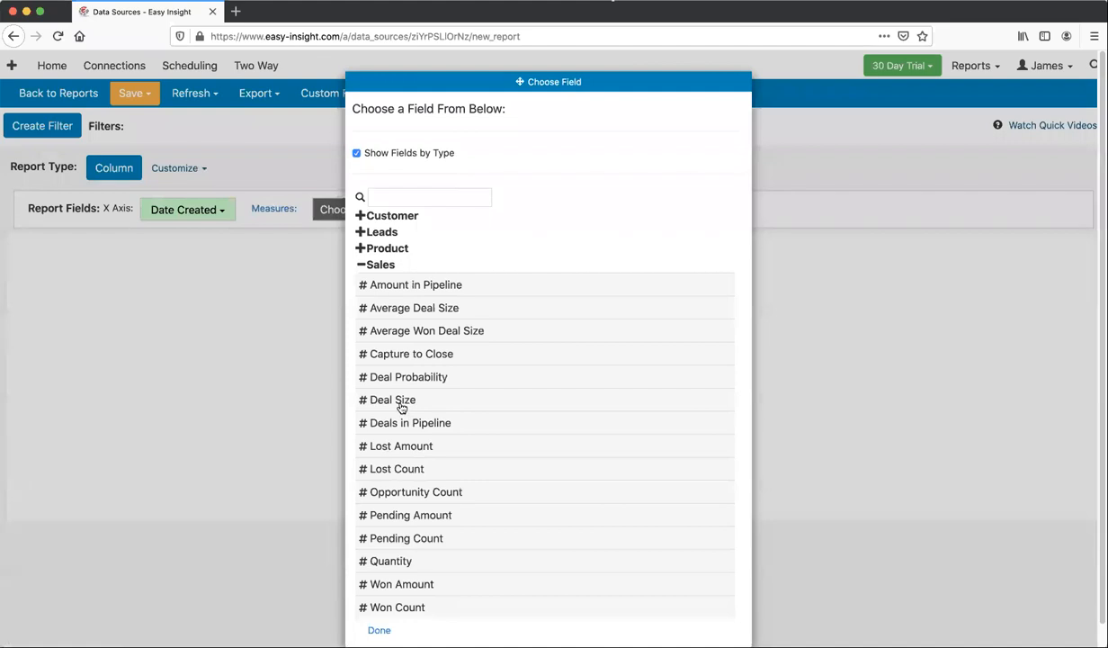
left_click(402, 403)
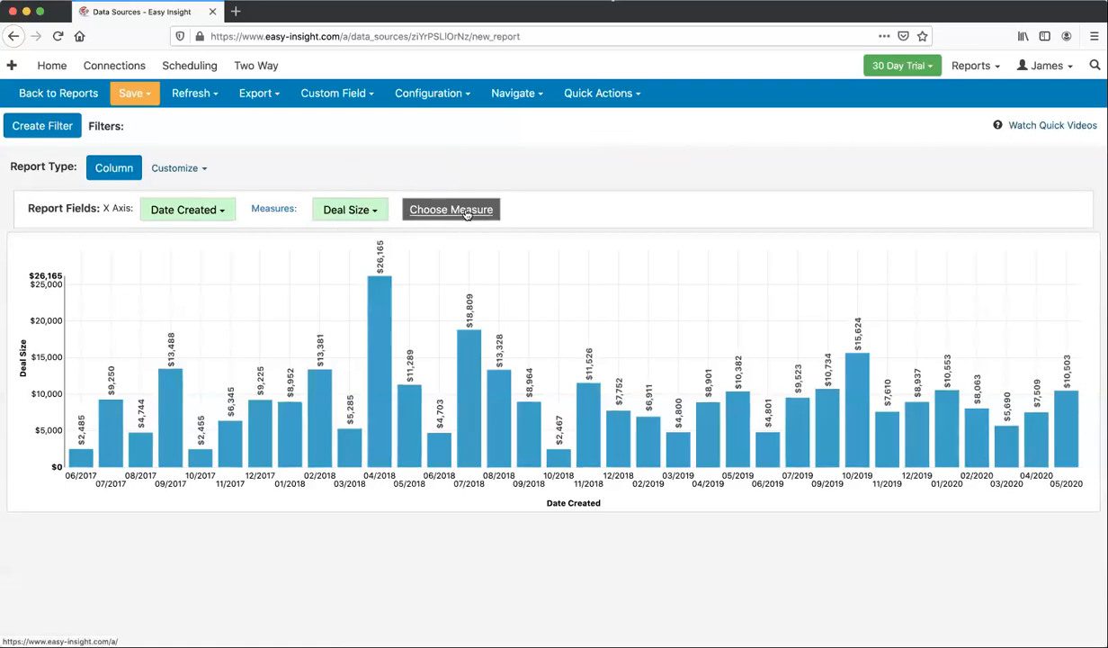
left_click(451, 209)
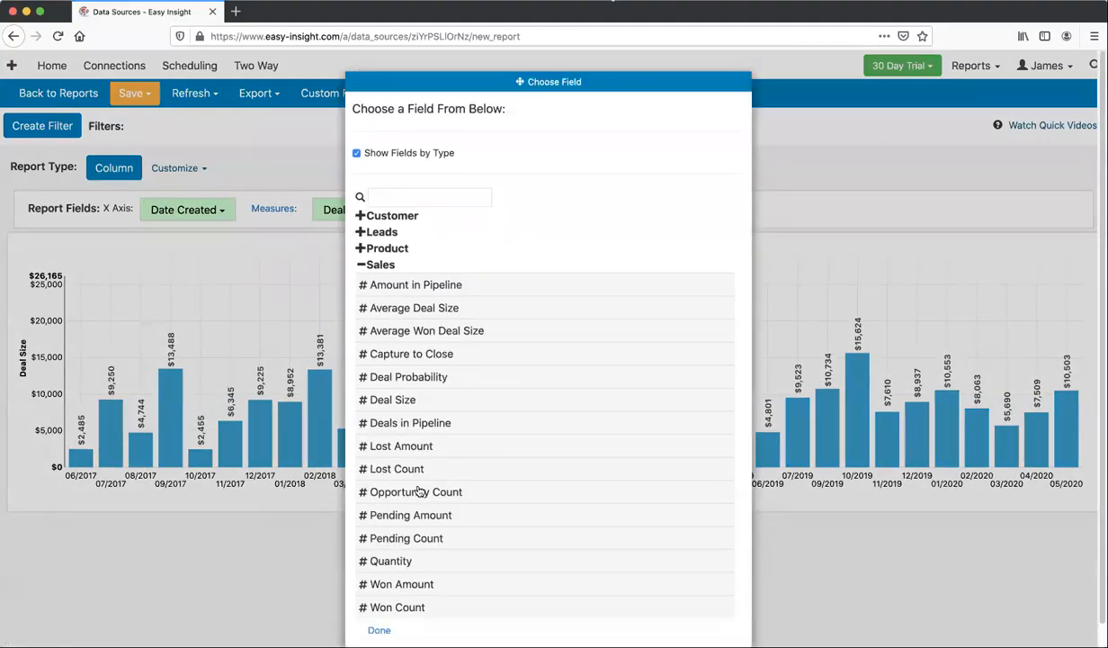
left_click(418, 491)
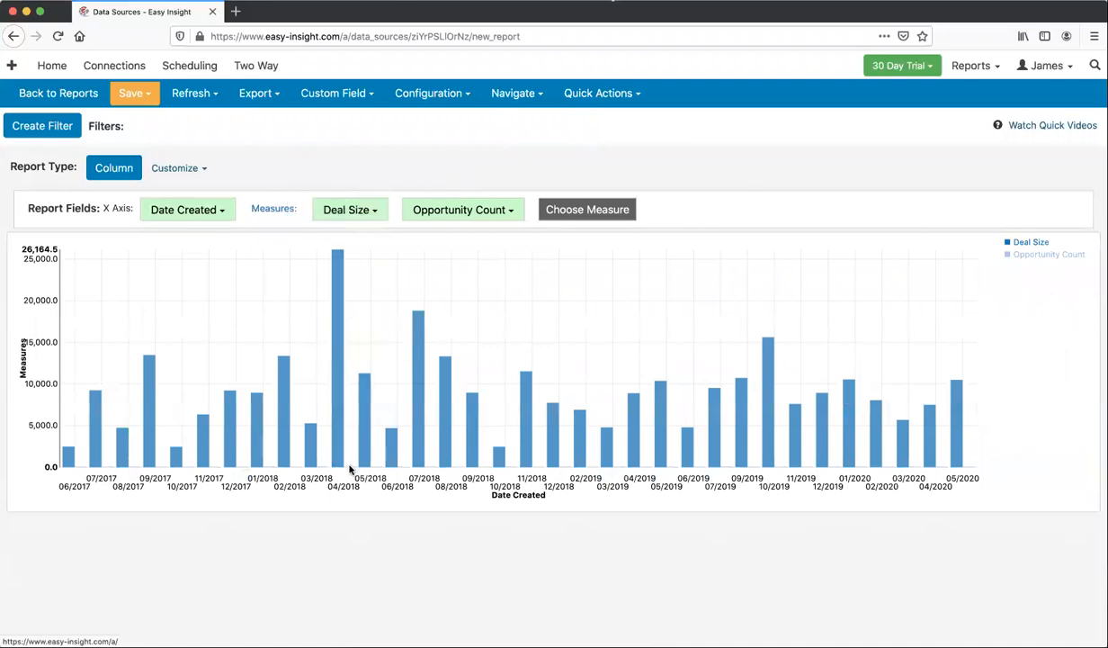
Group Date Created by Quarter - Year and inspect the Deal Size and Opportunity Count bars for Q3-2018.
left_click(202, 212)
left_click(202, 326)
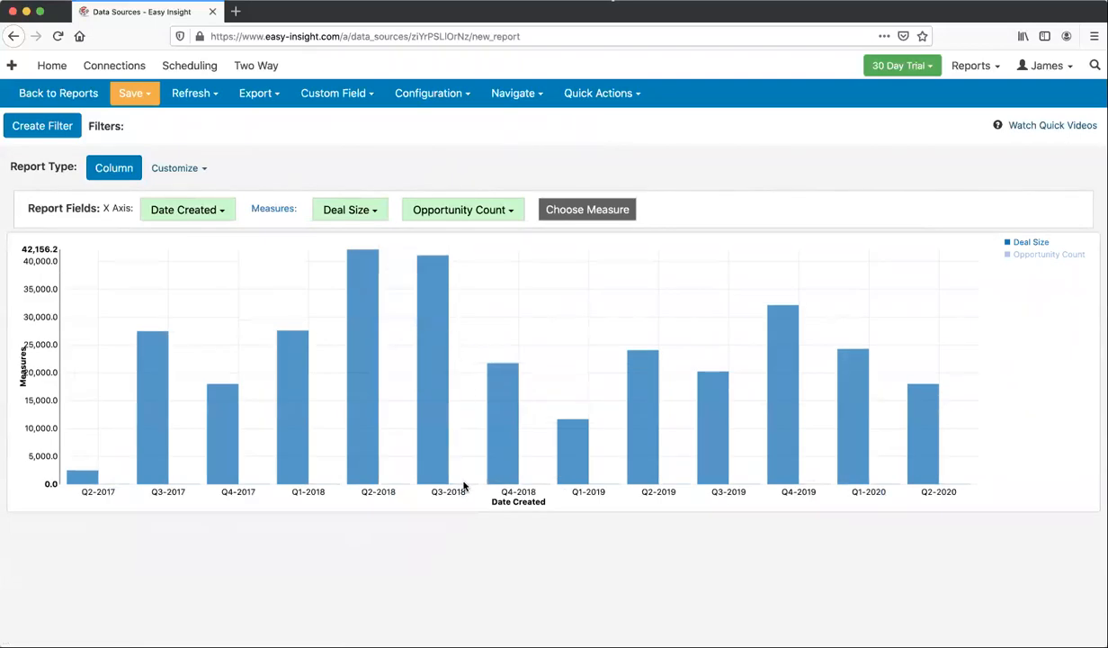
mouse_move(435, 477)
mouse_move(465, 490)
Turn on the Two Axis formatting property of the report and save the report properties.
left_click(430, 94)
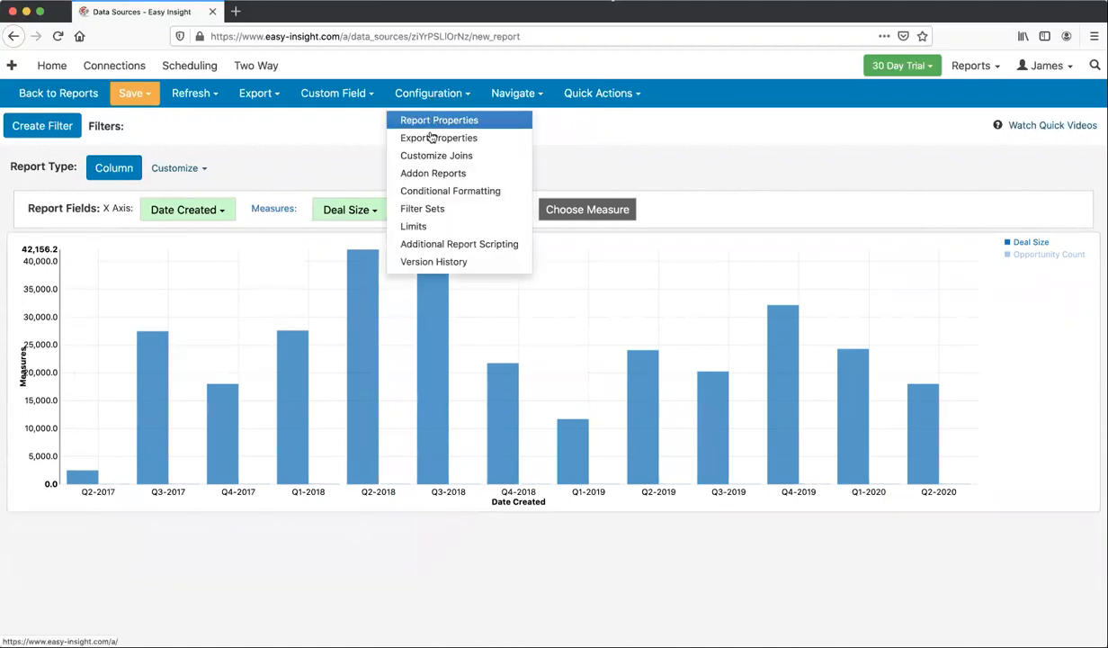
left_click(430, 121)
left_click(295, 218)
scroll(634, 388, "down", 5)
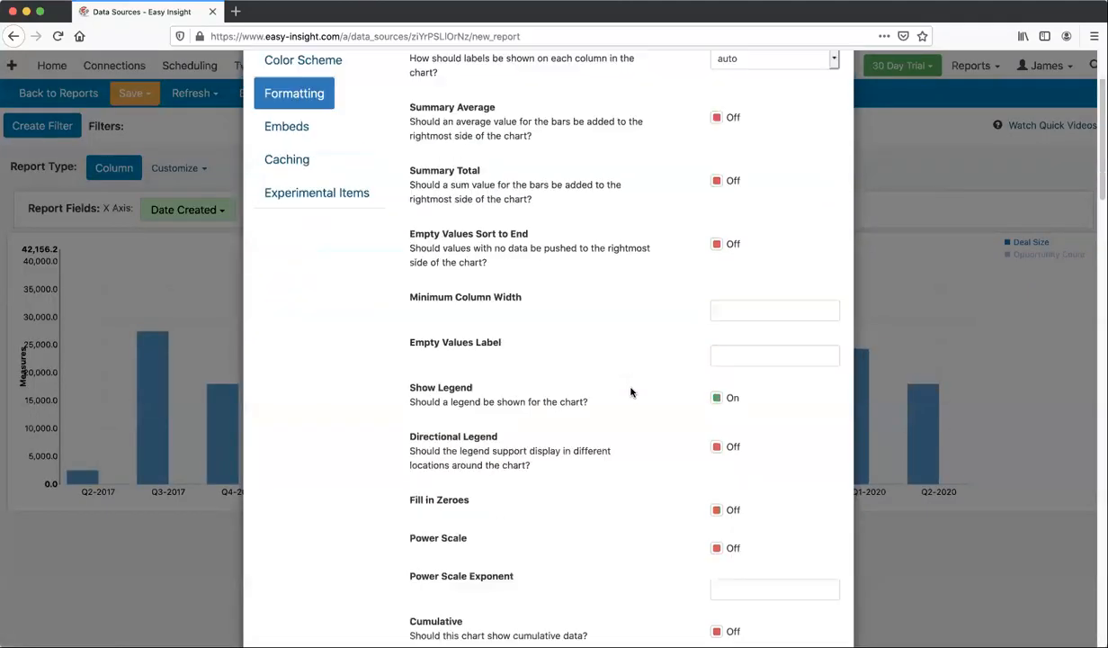
left_click(726, 393)
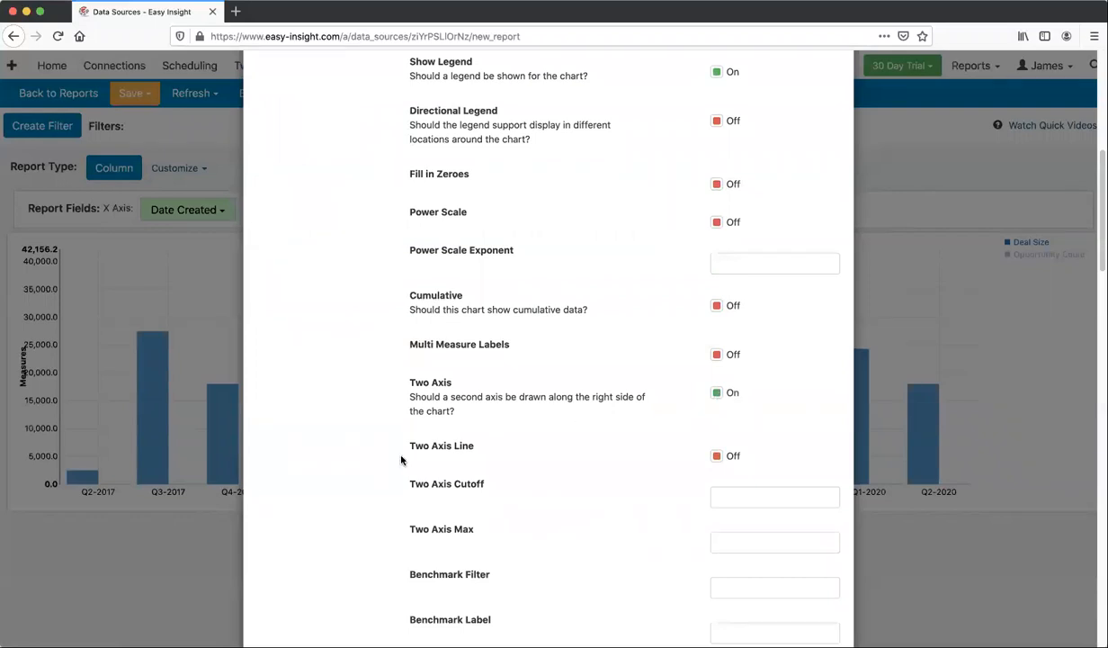
scroll(339, 520, "down", 15)
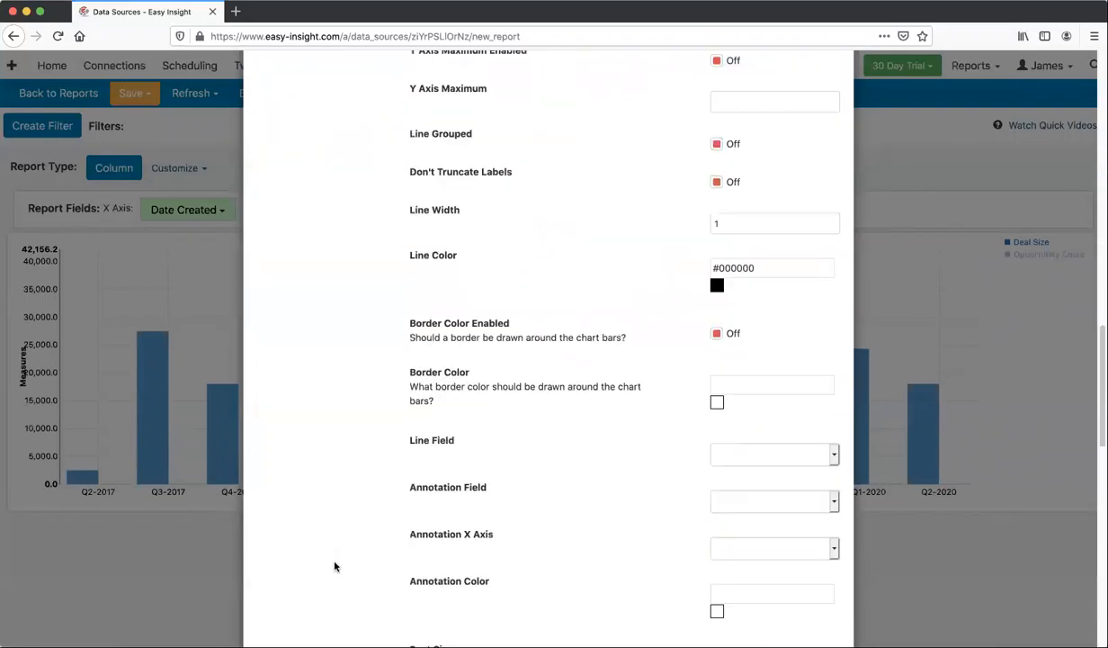
left_click(275, 607)
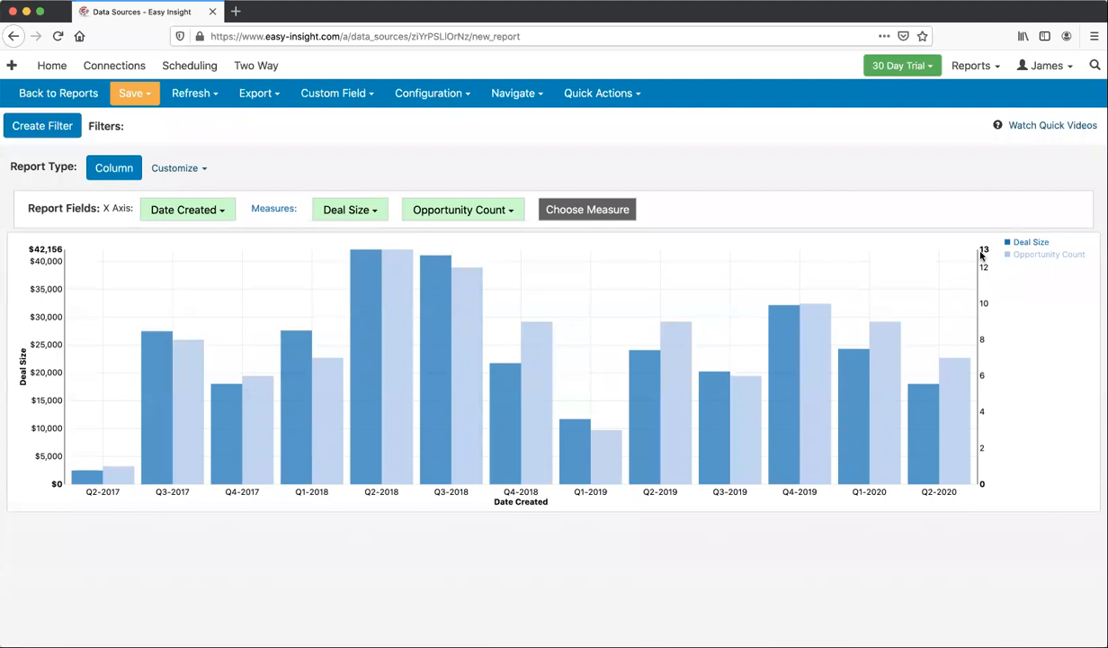
mouse_move(470, 320)
Create a new report and set its report type to Bar.
left_click(502, 99)
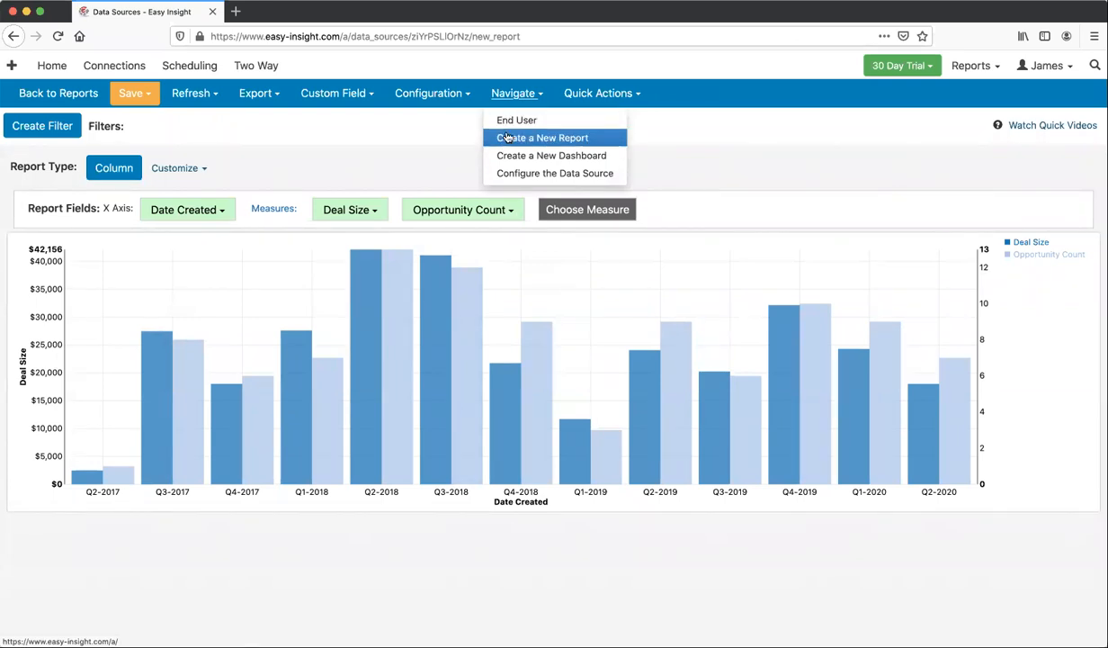
left_click(507, 138)
left_click(105, 167)
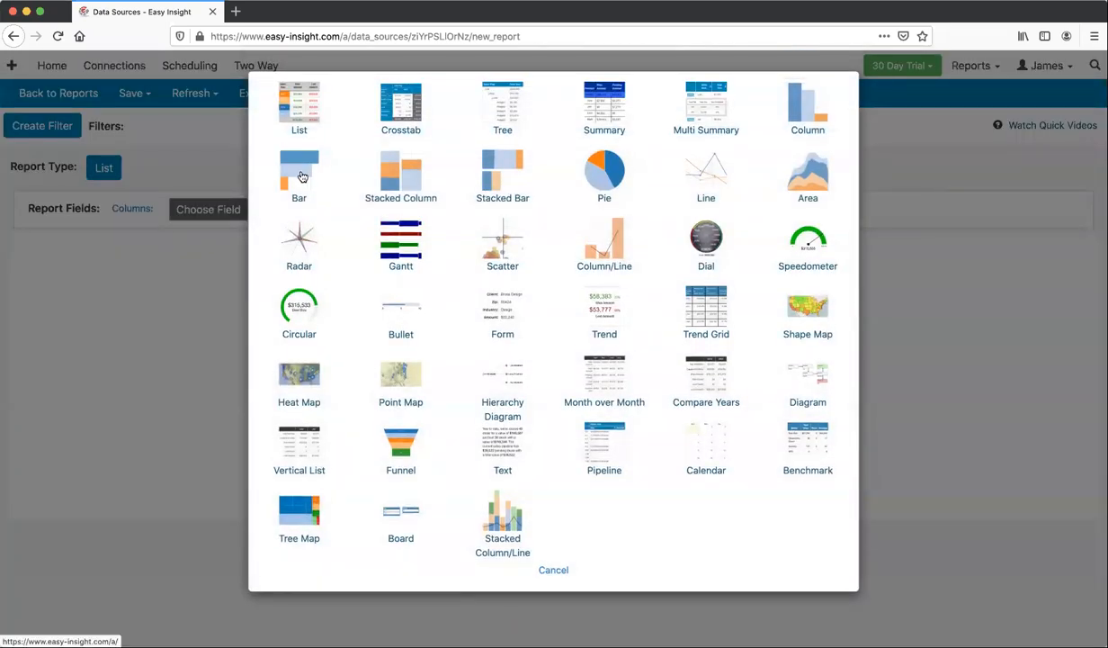
left_click(302, 177)
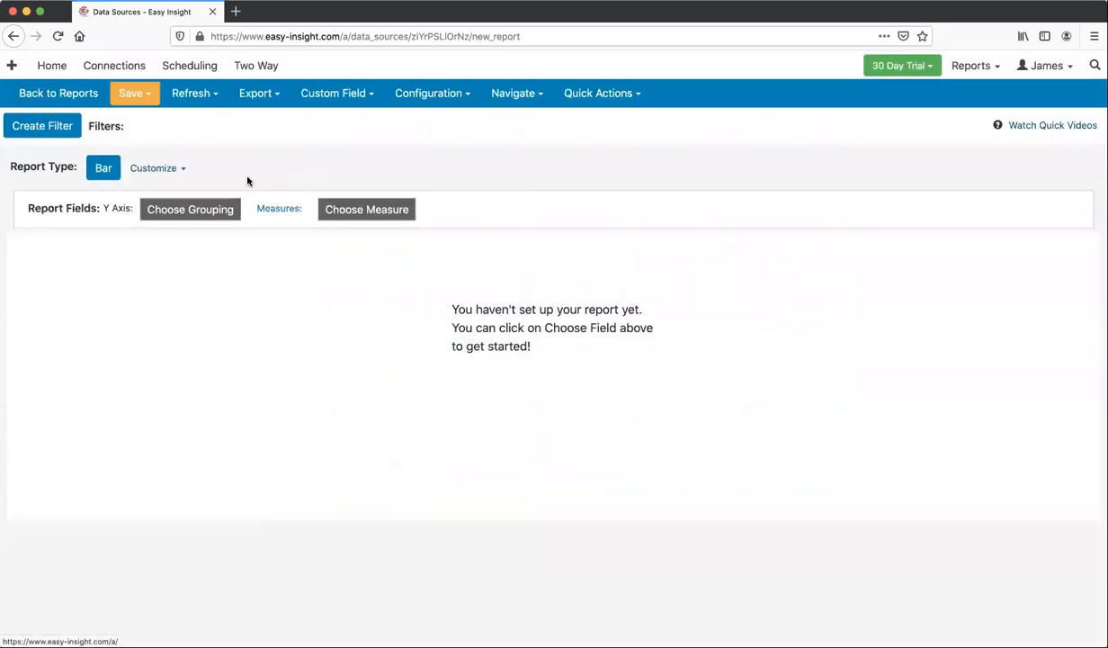
Set Sales Rep as the bar chart's Y-axis grouping and add Deal Size as its measure.
left_click(204, 214)
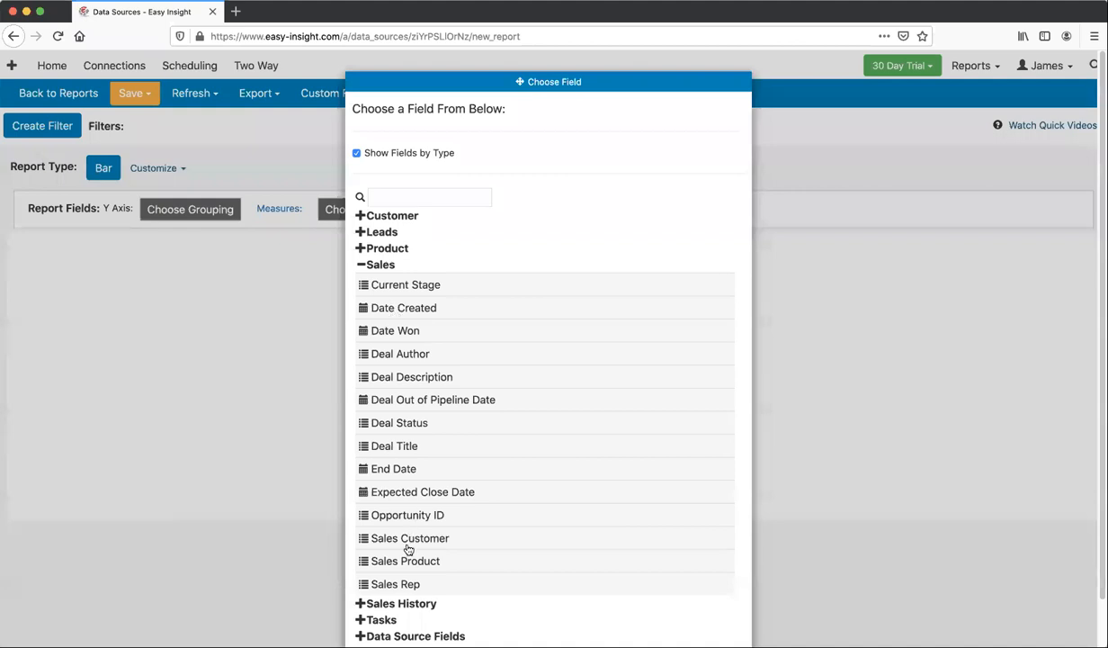
left_click(401, 584)
left_click(341, 211)
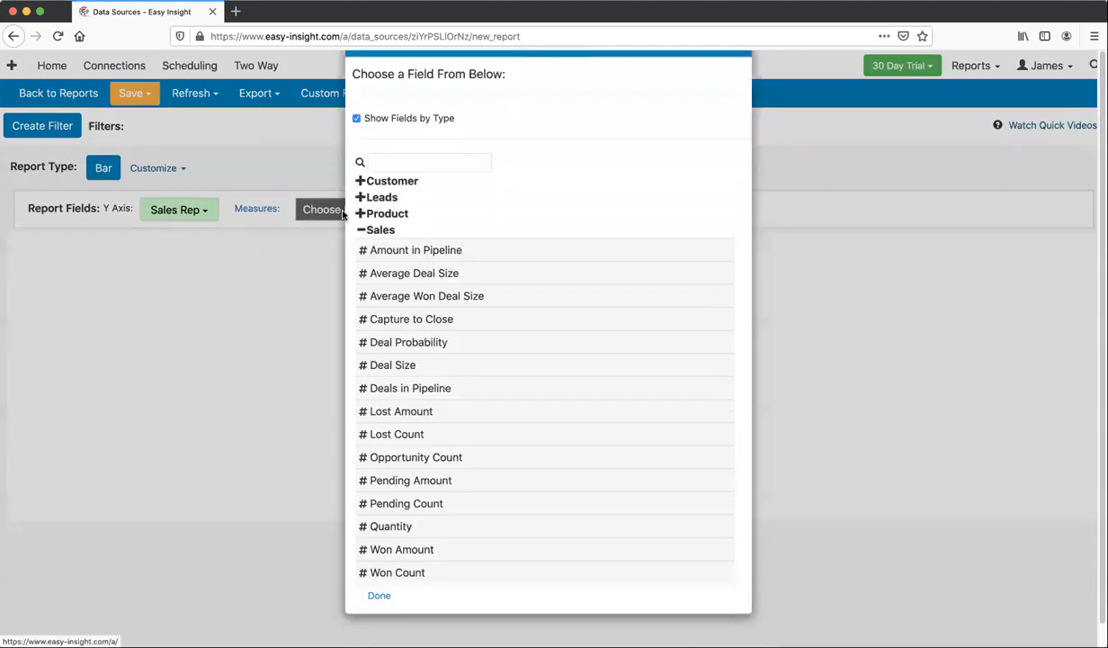
left_click(406, 395)
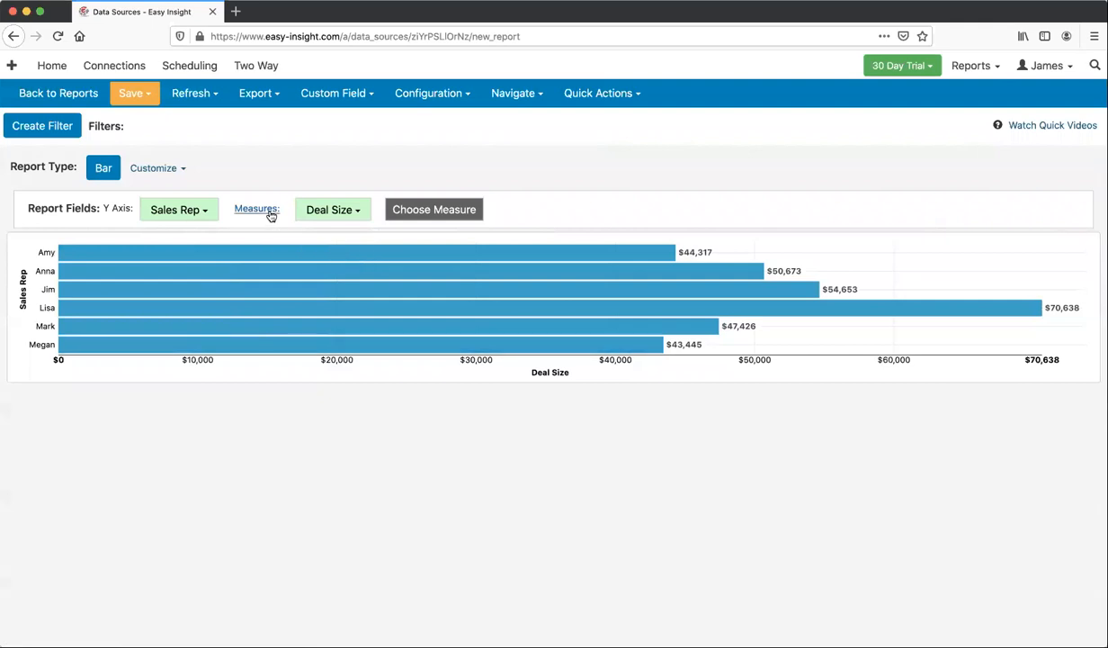
Replace the Sales Rep grouping of the bar chart with Deal Title and look through the resulting bars.
left_click(177, 210)
left_click(200, 233)
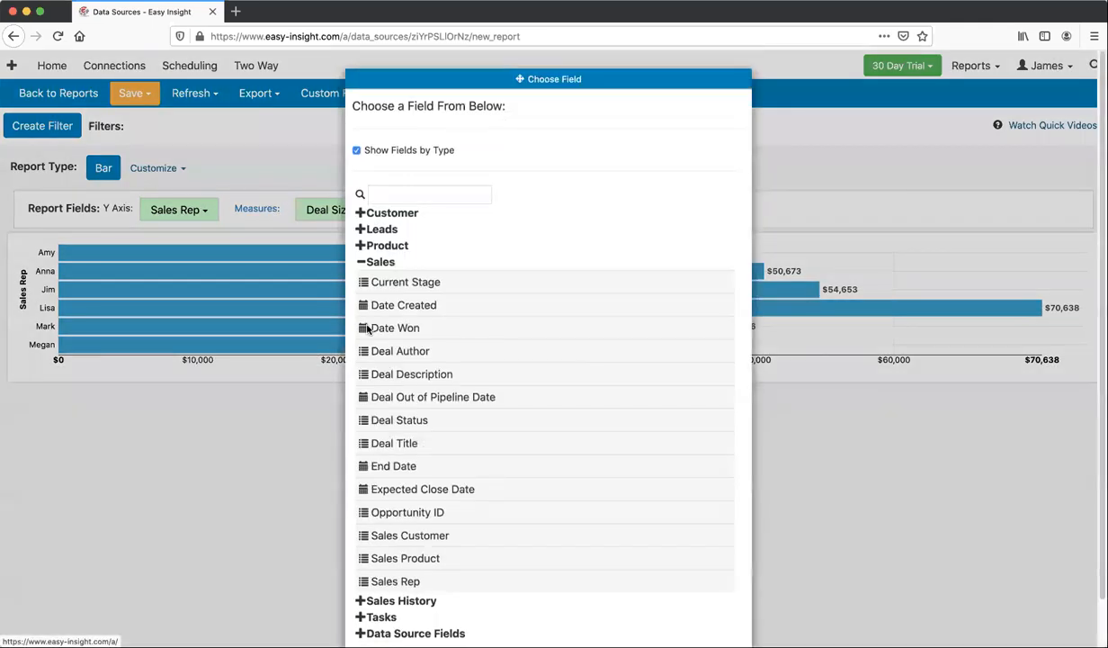
left_click(415, 445)
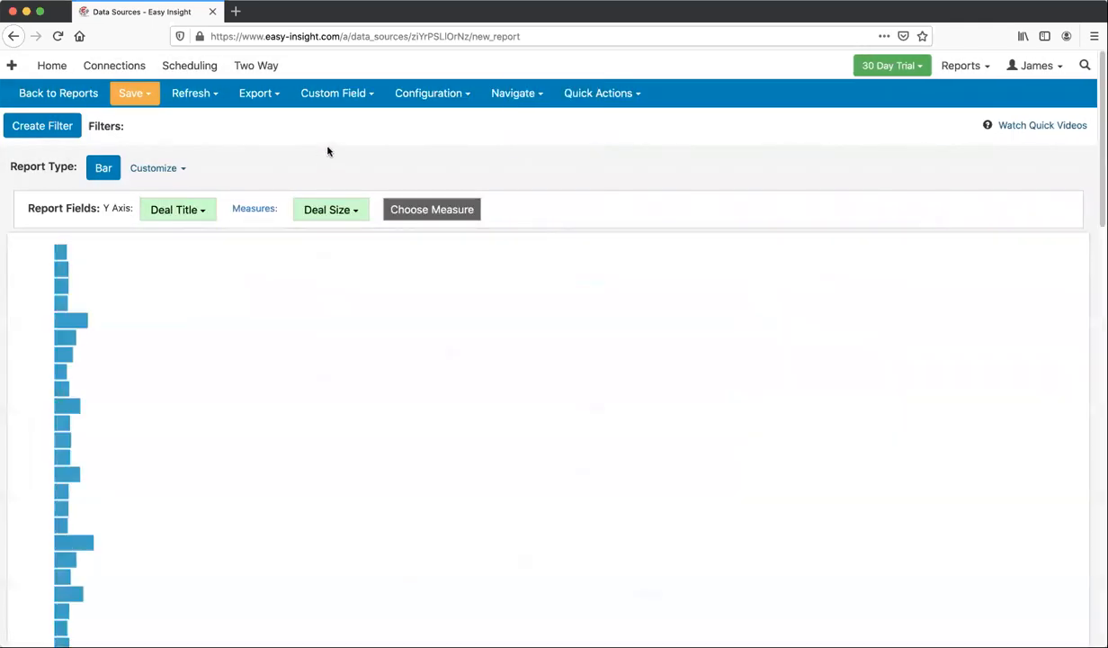
scroll(509, 414, "down", 15)
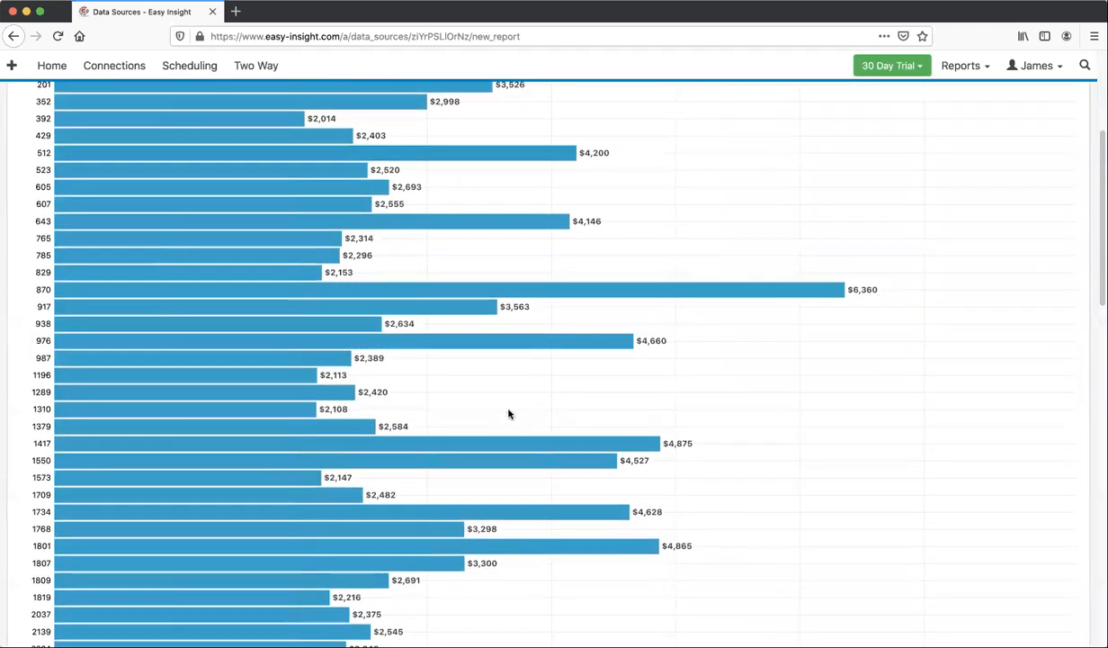
Replace the Deal Title grouping of the bar chart with Sales Rep.
scroll(508, 414, "down", 8)
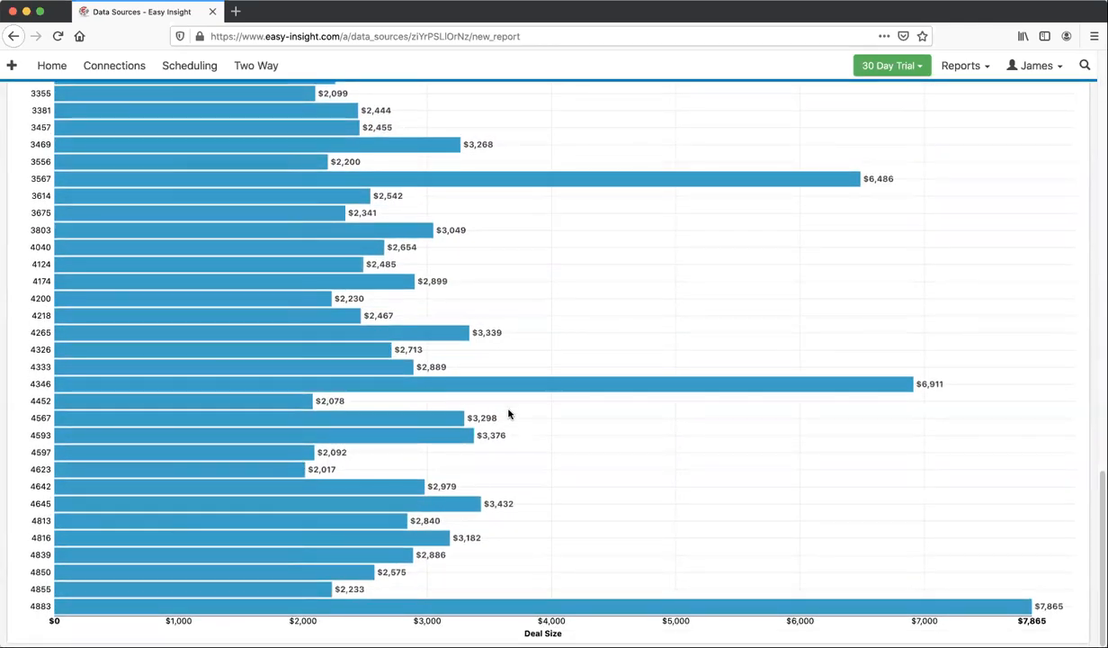
scroll(508, 414, "up", 20)
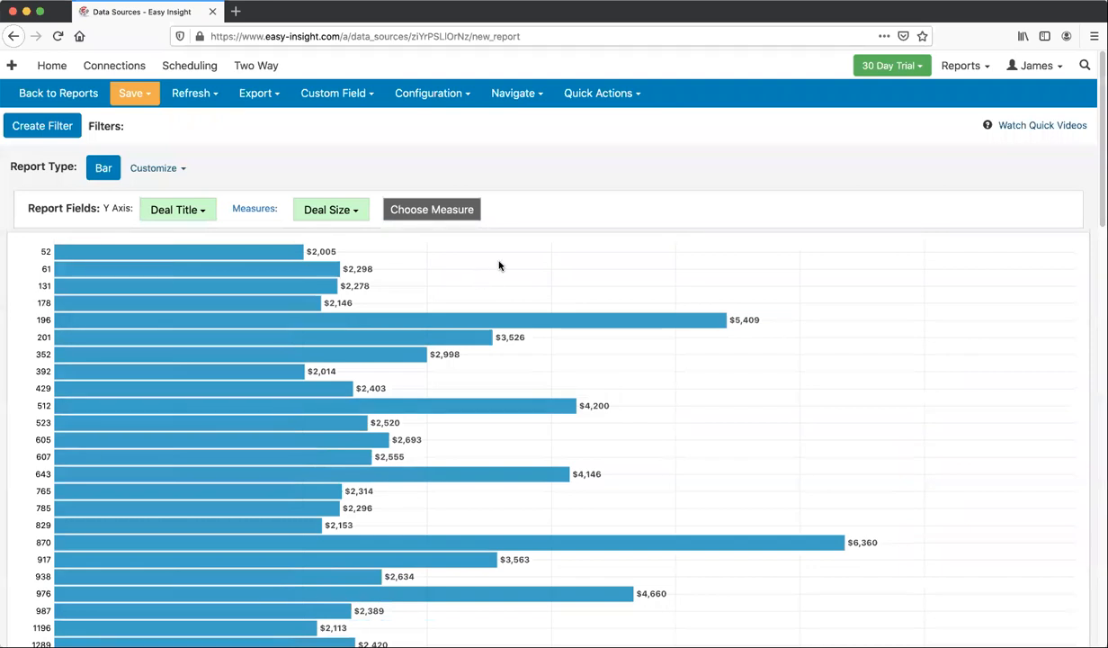
left_click(183, 211)
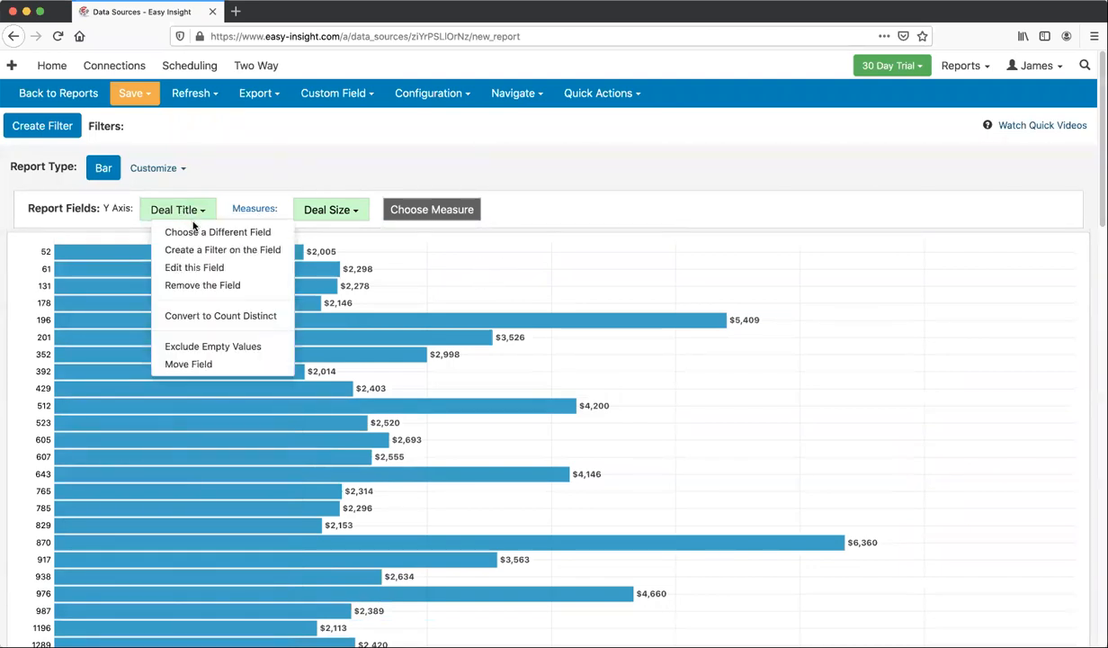
left_click(189, 231)
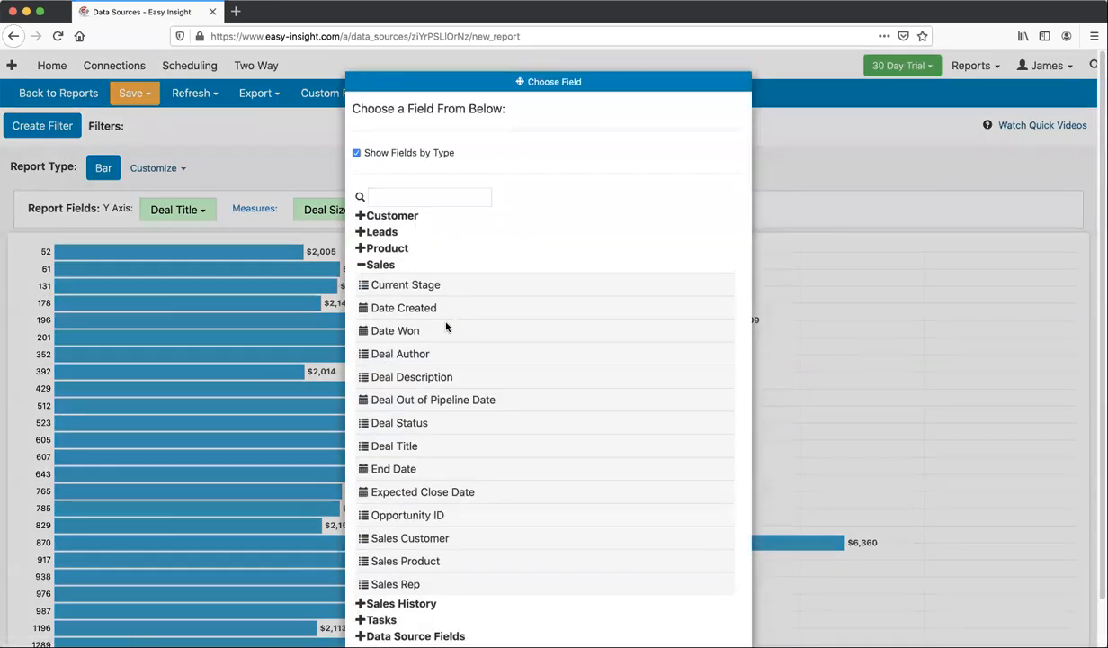
left_click(408, 589)
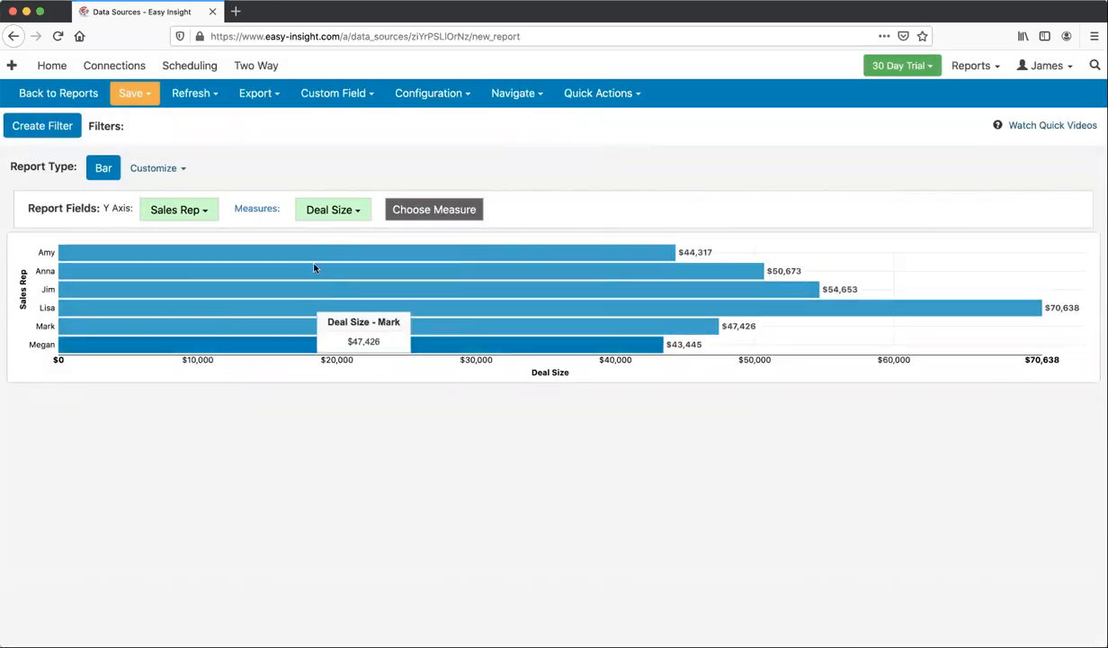
Turn off the Variable Height formatting property of the bar chart and save the report properties.
left_click(422, 94)
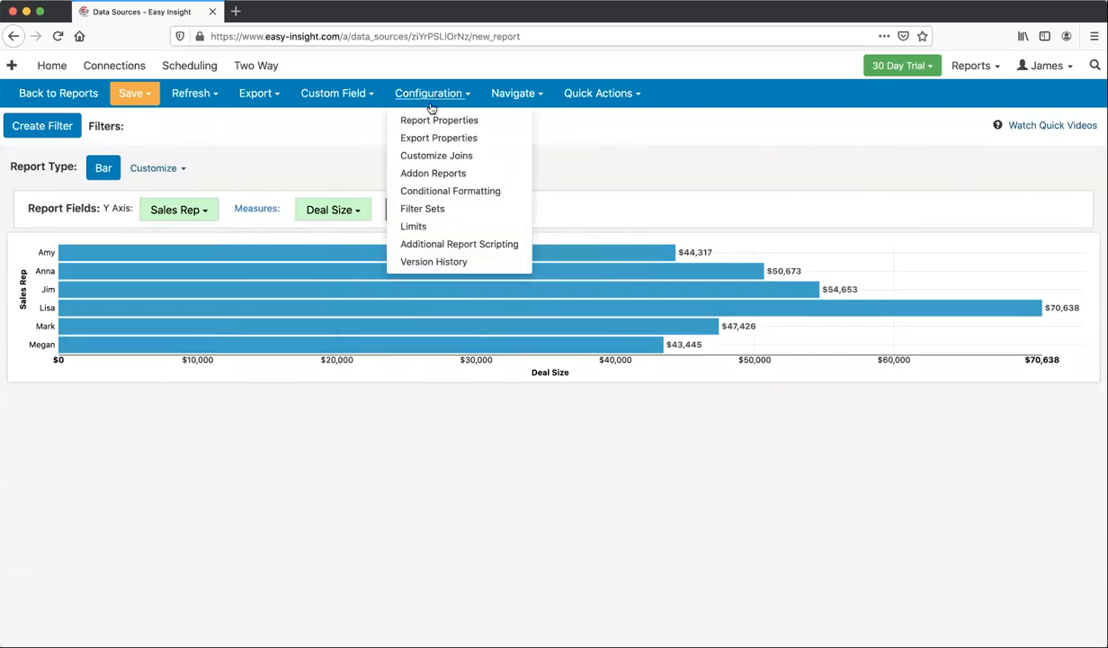
left_click(437, 118)
left_click(324, 224)
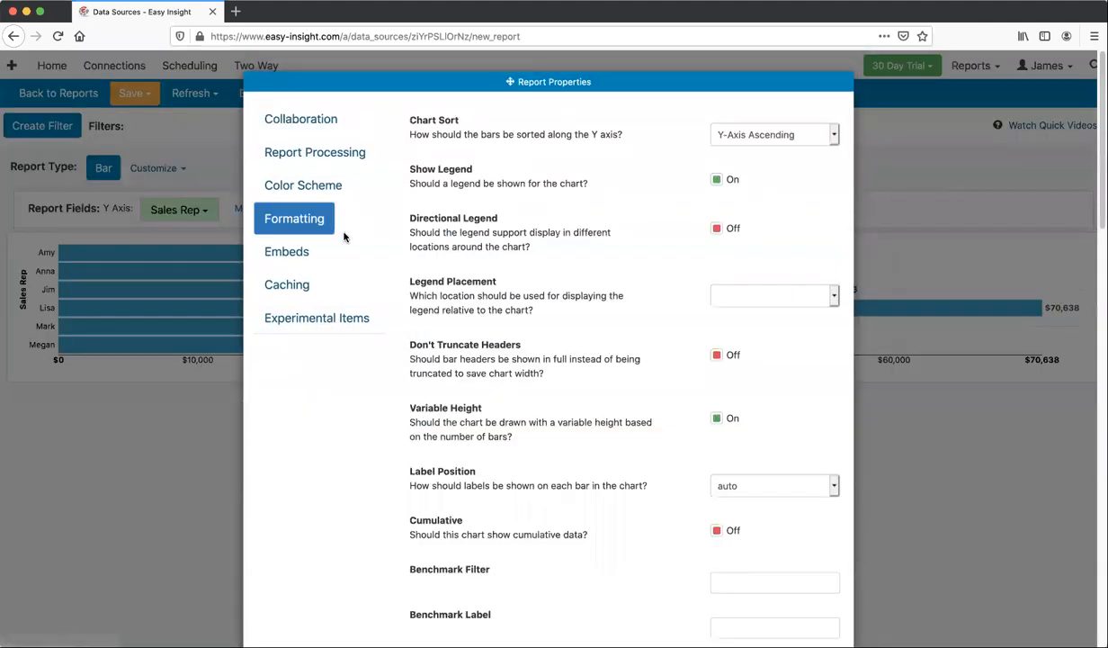
left_click(718, 419)
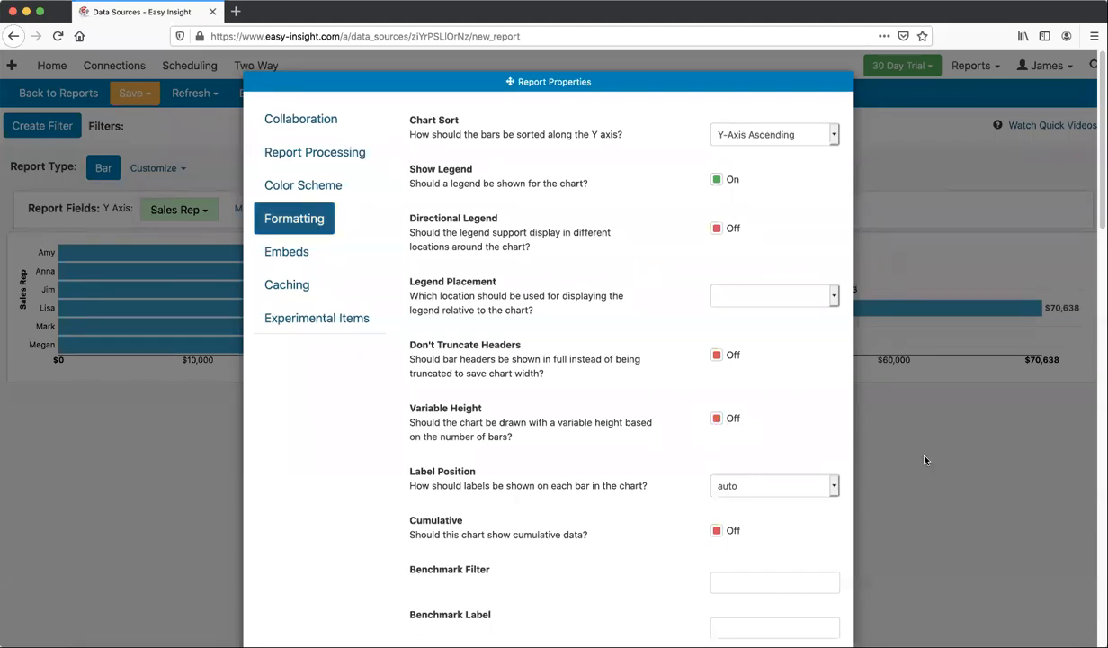
scroll(405, 416, "down", 15)
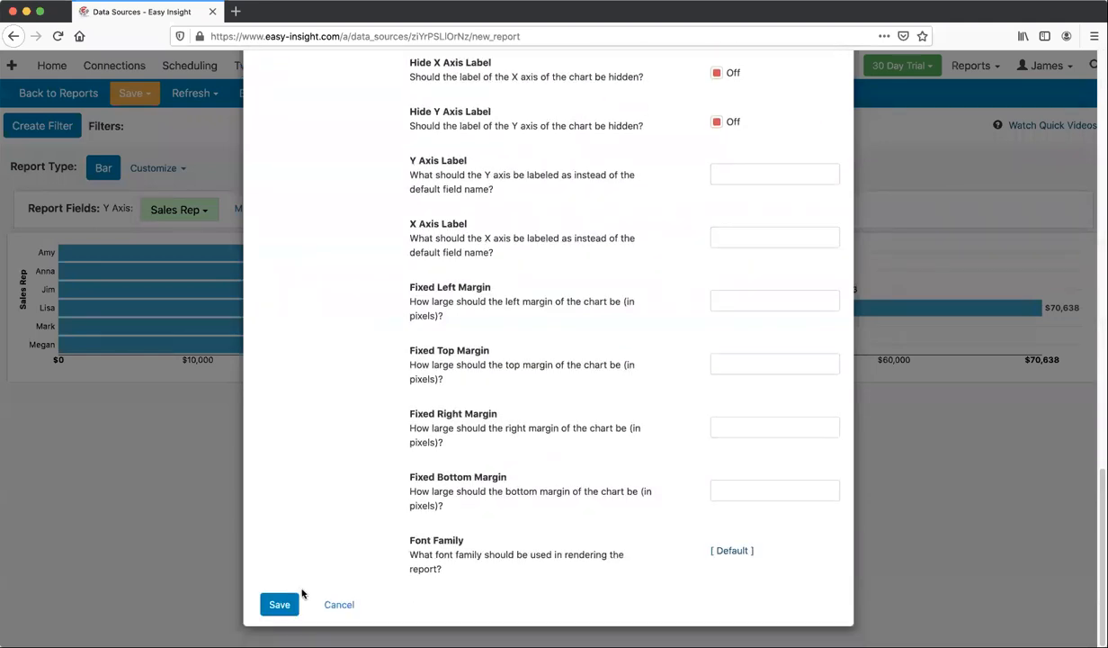
left_click(291, 576)
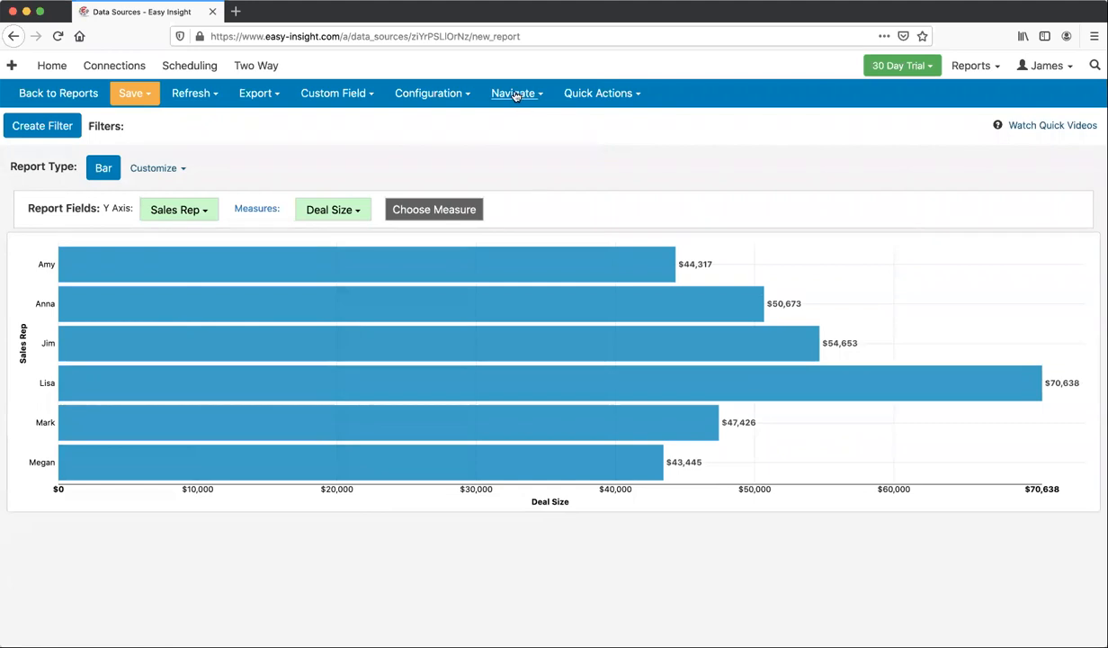
Look over the available report types and the bar chart's formatting properties without changing anything.
left_click(101, 168)
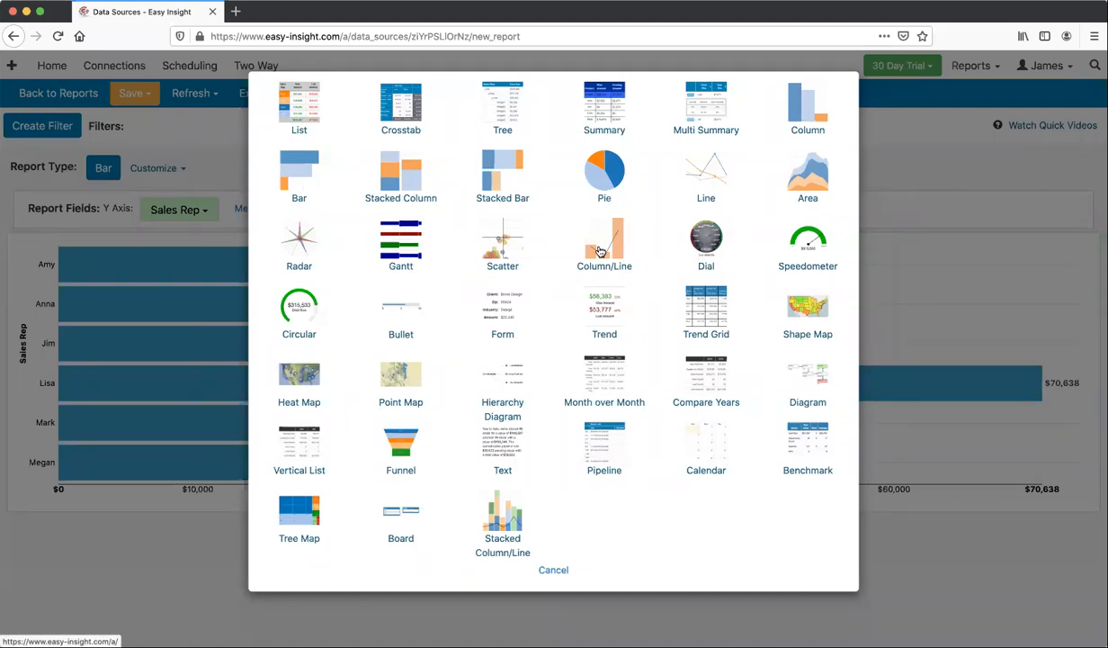
left_click(908, 175)
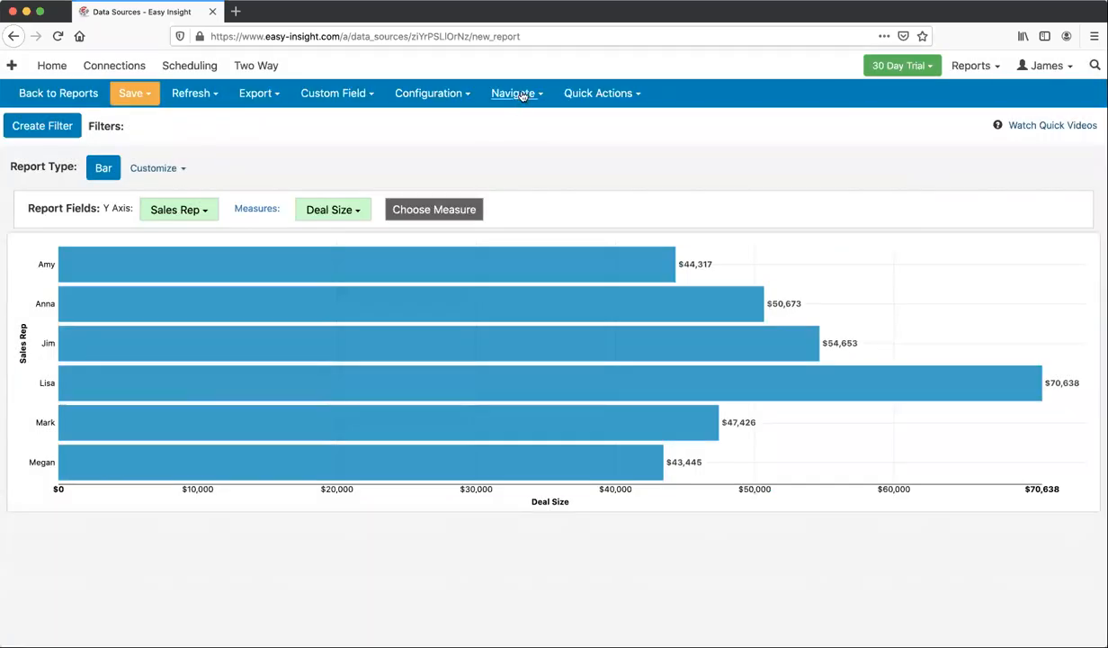
left_click(406, 95)
left_click(432, 120)
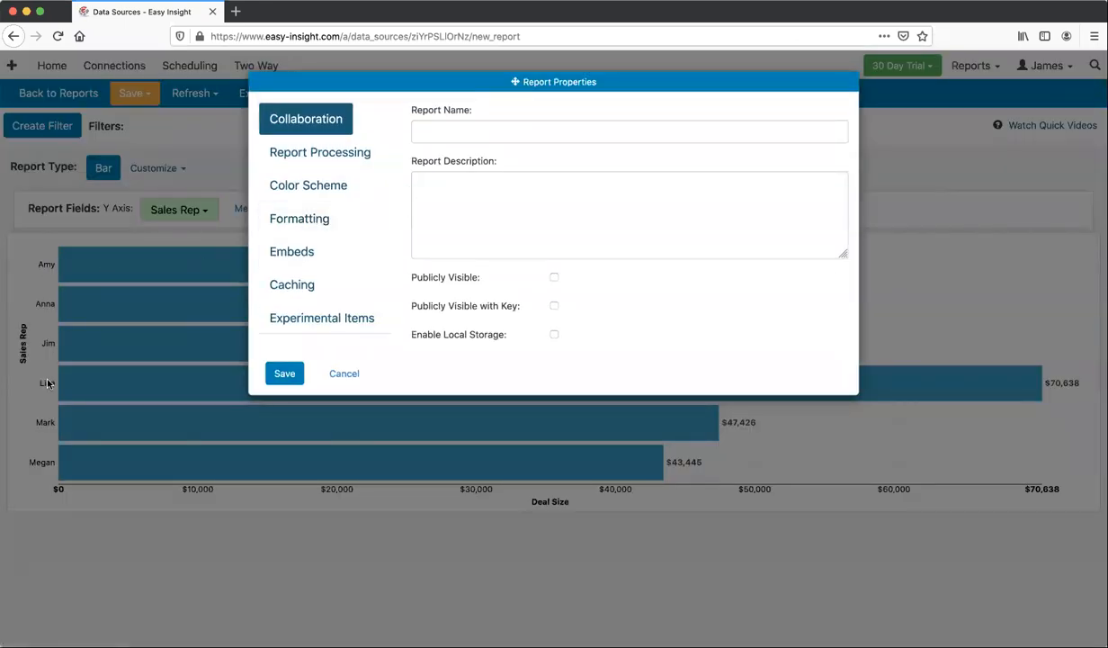
left_click(270, 218)
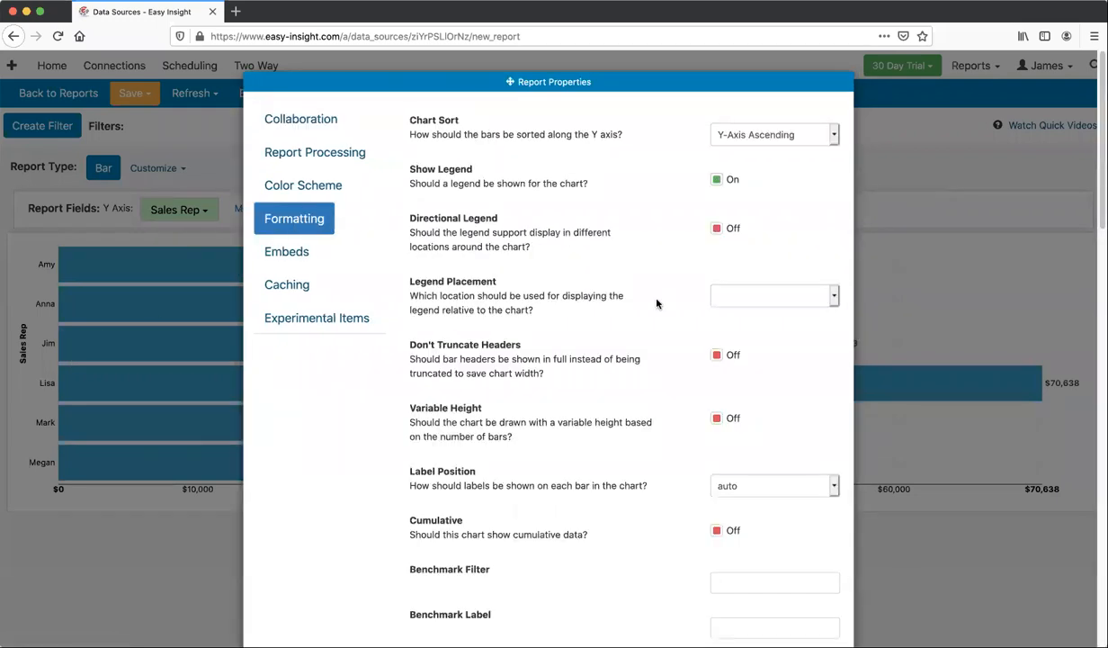
scroll(656, 303, "down", 3)
scroll(658, 308, "down", 3)
scroll(657, 308, "up", 3)
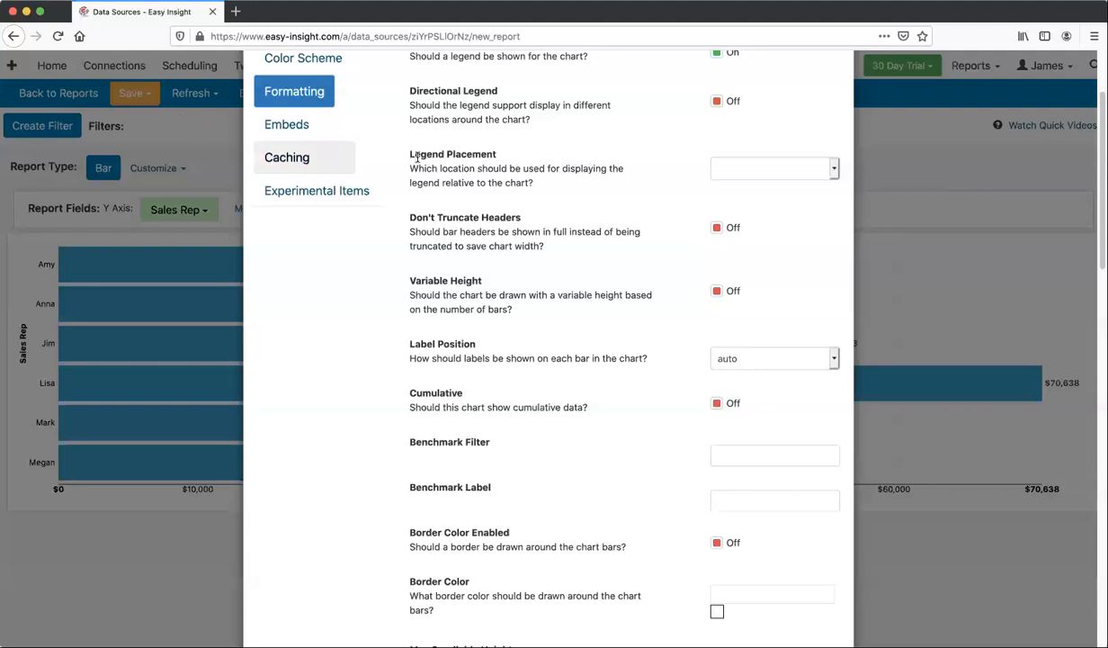
left_click(202, 142)
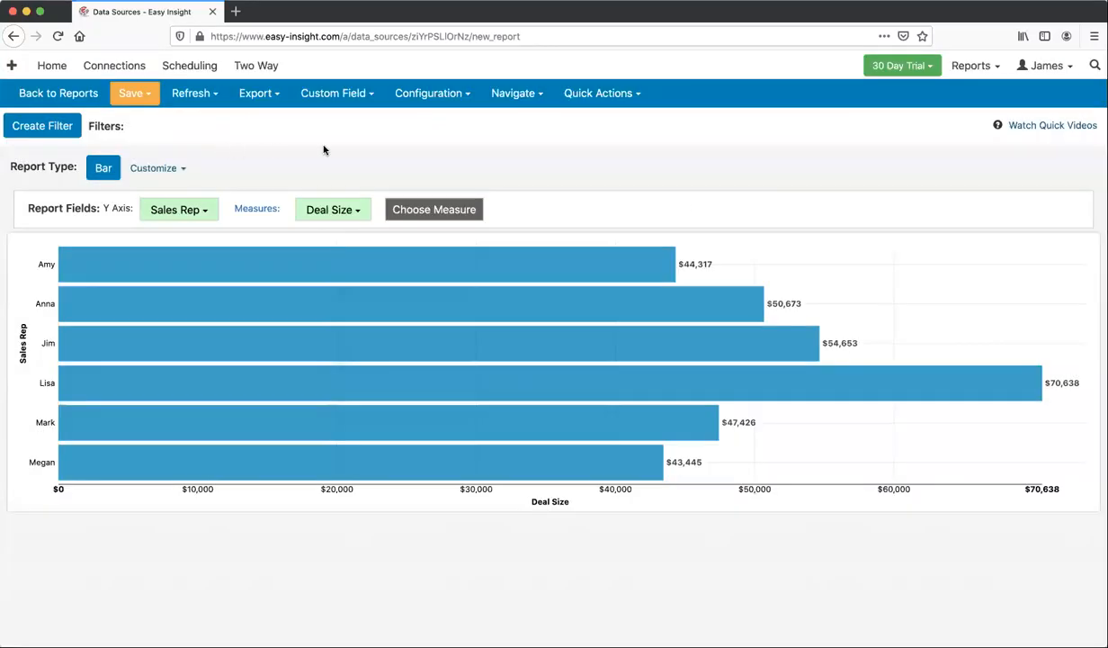
Create a new report and set its report type to Stacked Column.
left_click(506, 95)
left_click(531, 137)
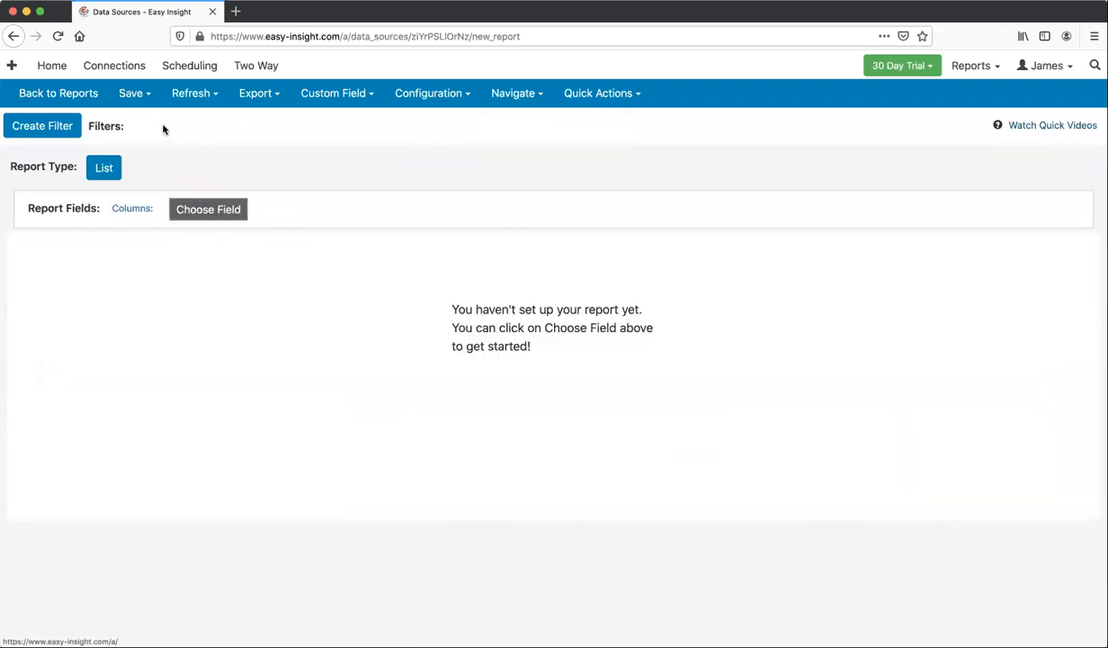
left_click(108, 164)
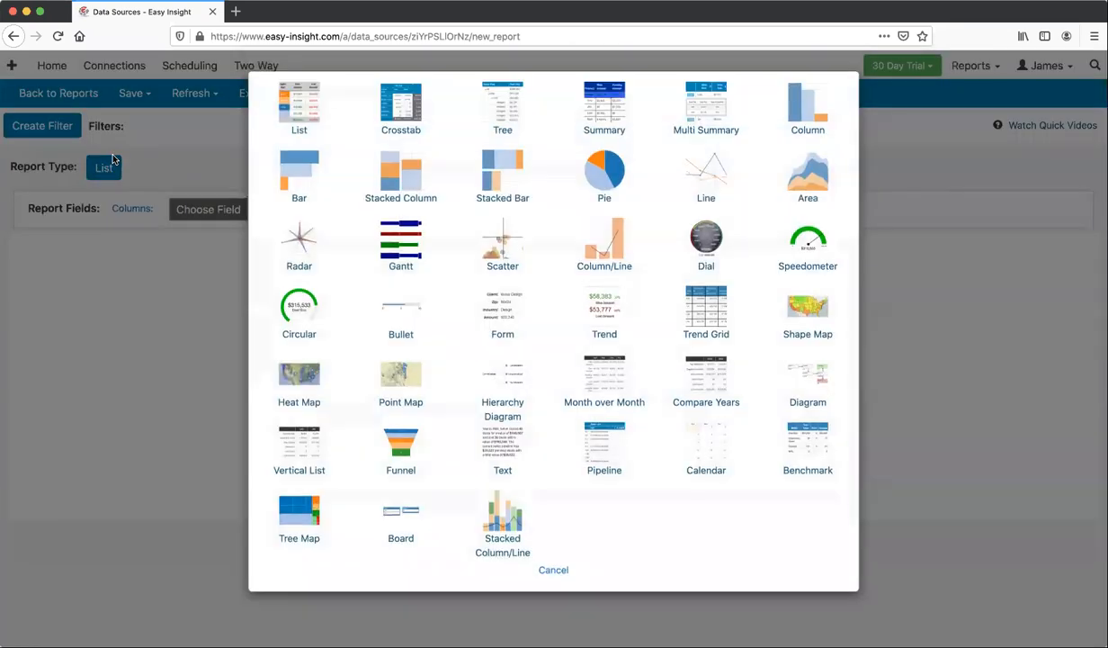
left_click(402, 171)
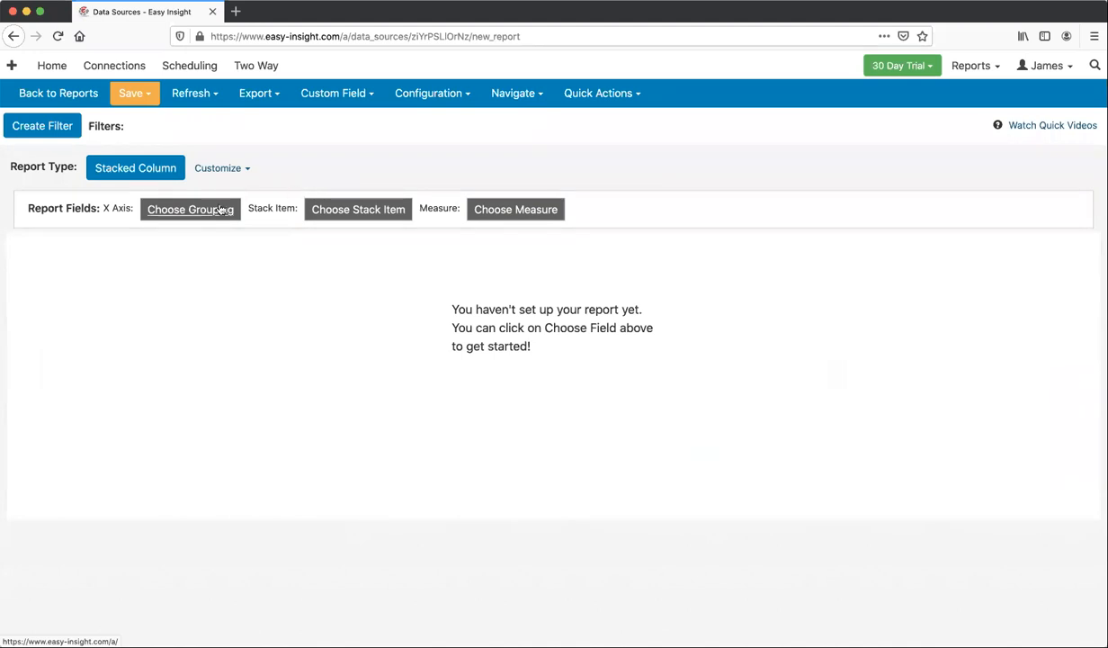
Set Sales Rep as the X-axis grouping, Current Stage as the stack item and Deal Size as the measure of the stacked column chart.
left_click(185, 207)
left_click(401, 583)
left_click(340, 214)
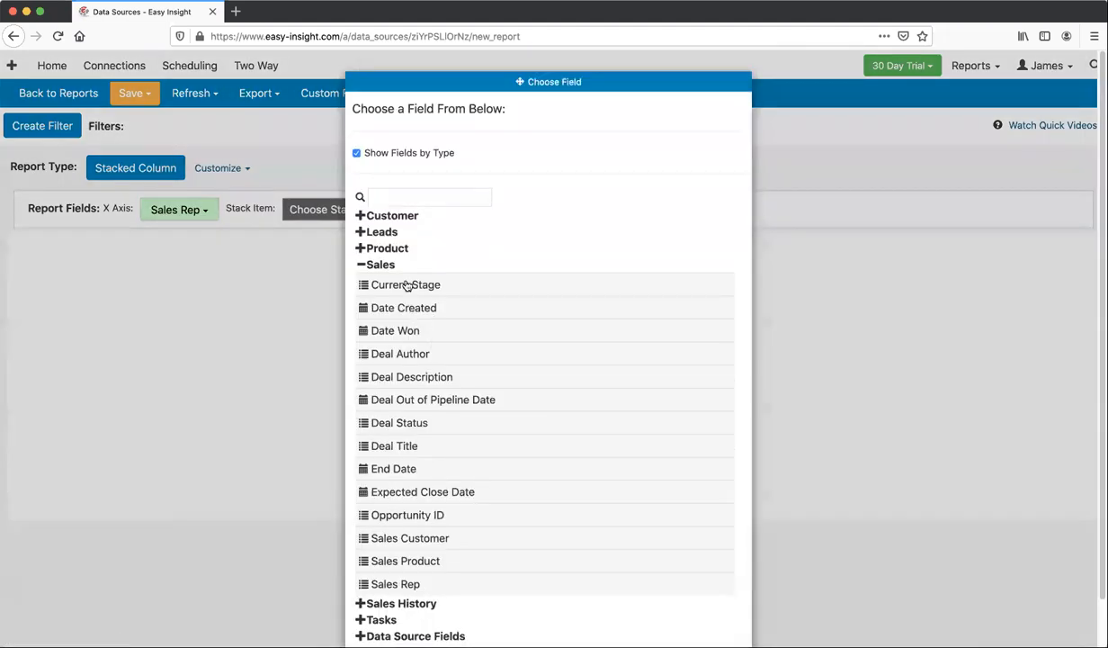
left_click(409, 286)
left_click(486, 212)
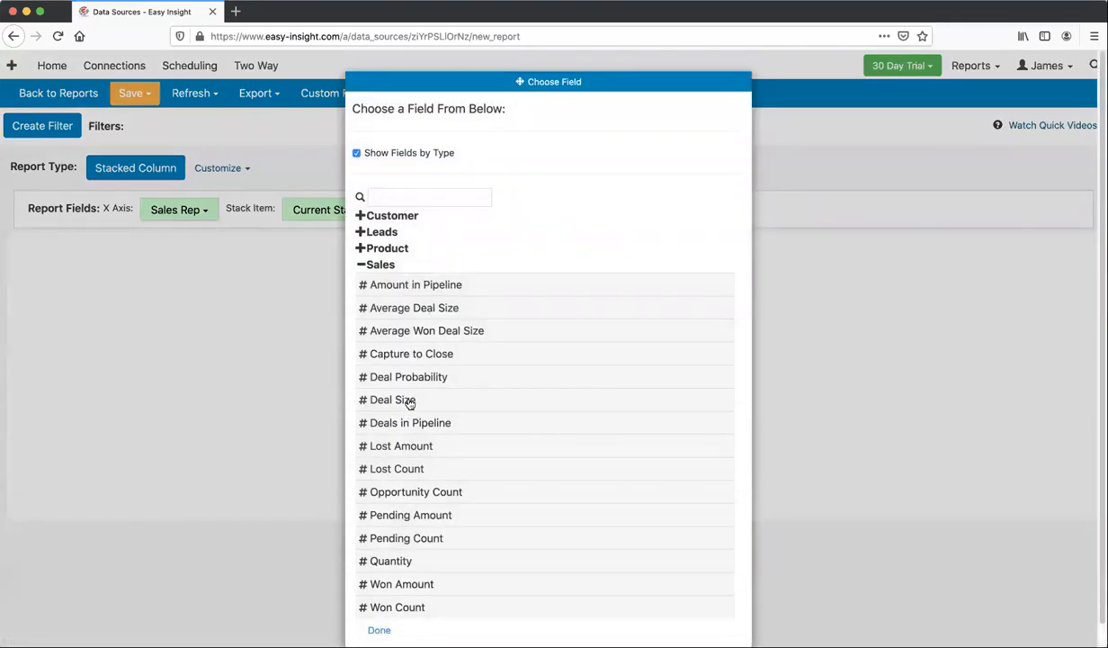
left_click(410, 399)
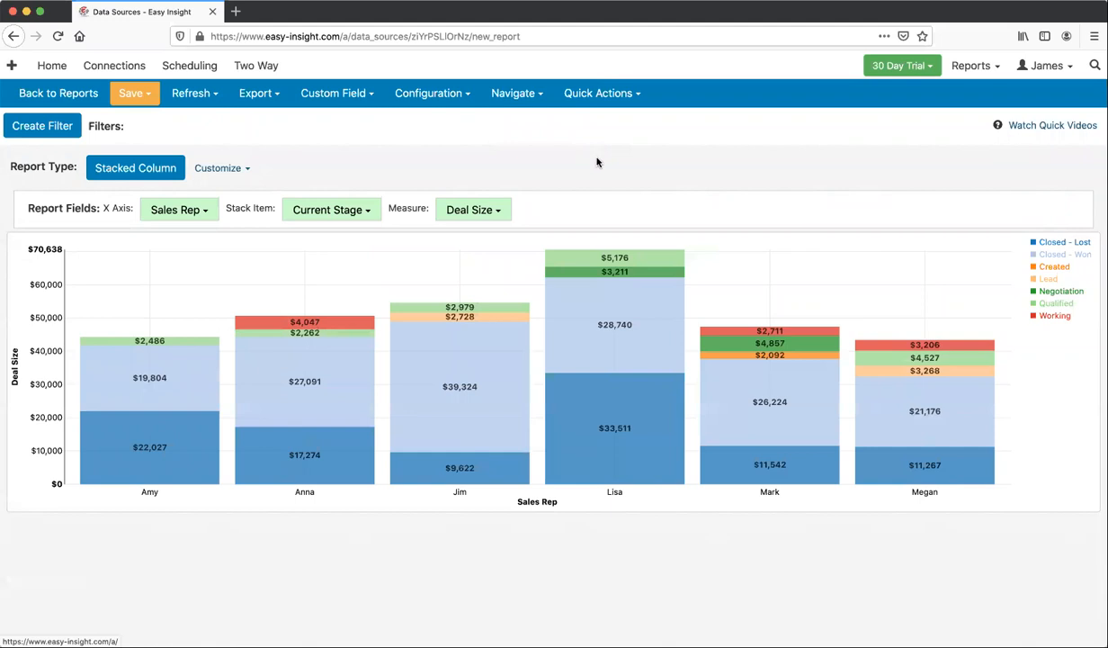
Change the report type of the stacked column chart to Stacked Bar.
mouse_move(634, 427)
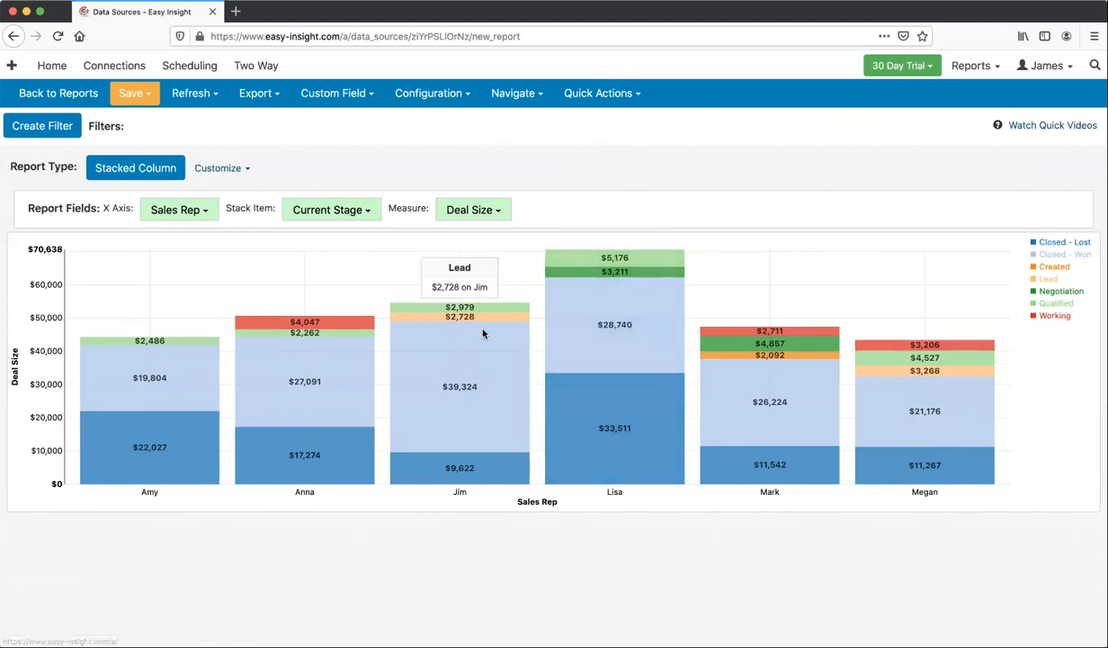
mouse_move(491, 320)
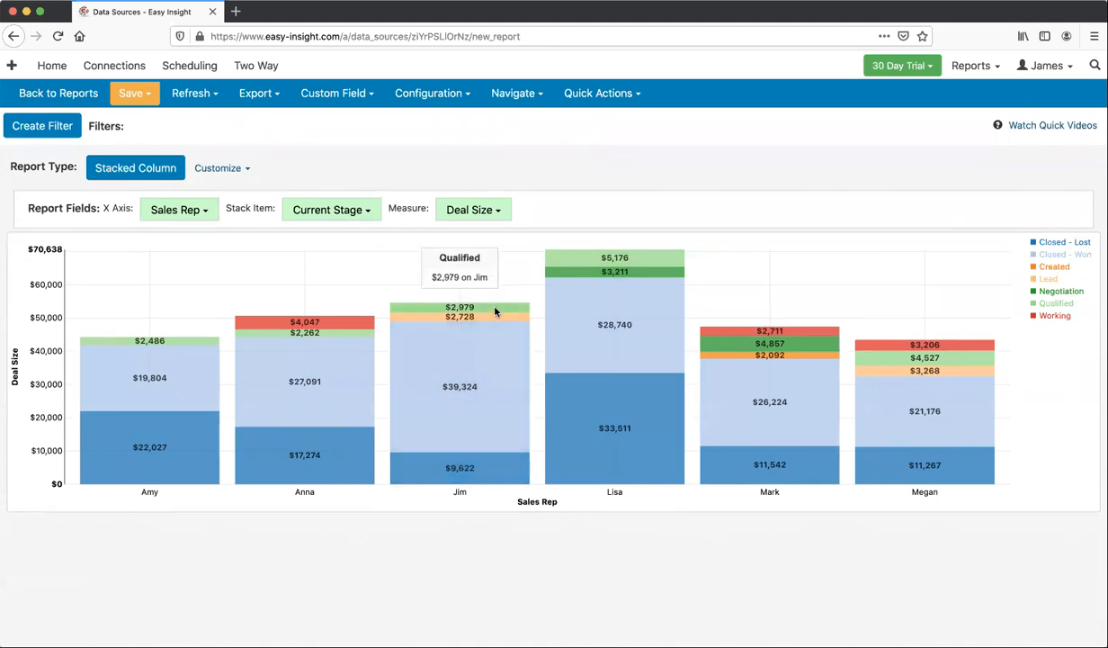
mouse_move(497, 403)
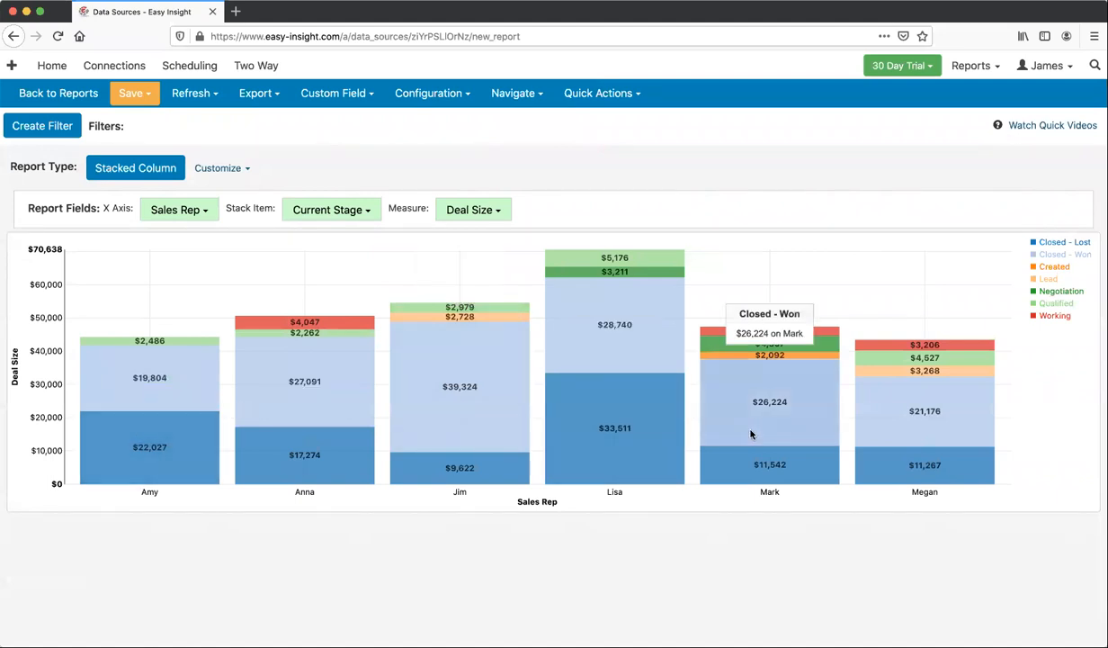
left_click(134, 163)
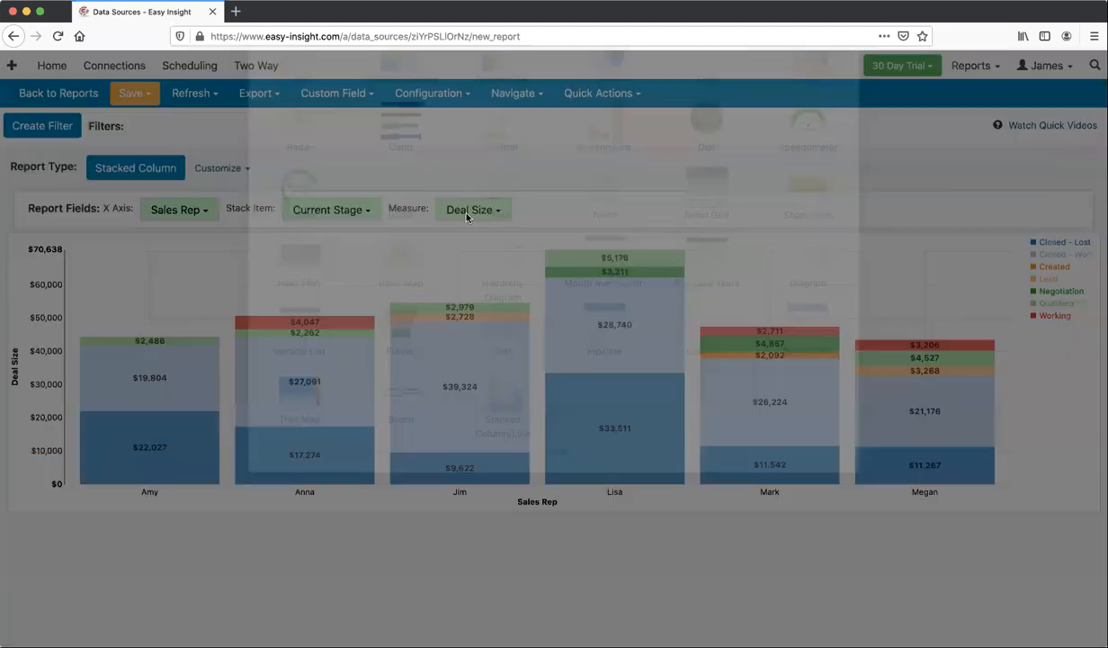
left_click(468, 172)
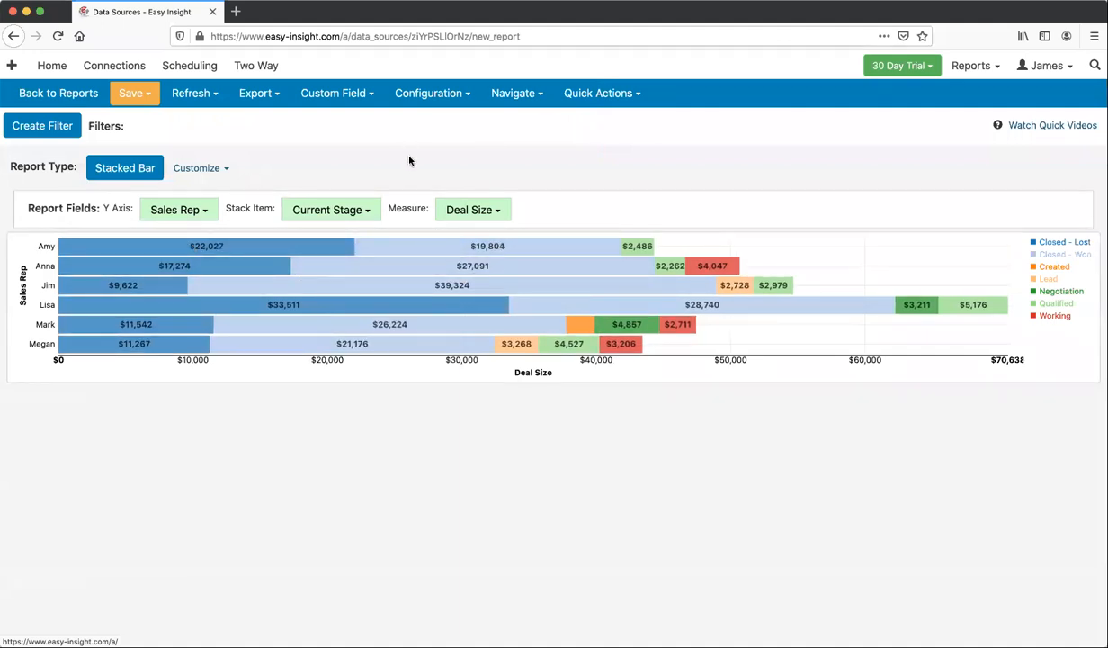
Create a new report and set its report type to Pie.
left_click(511, 93)
left_click(527, 137)
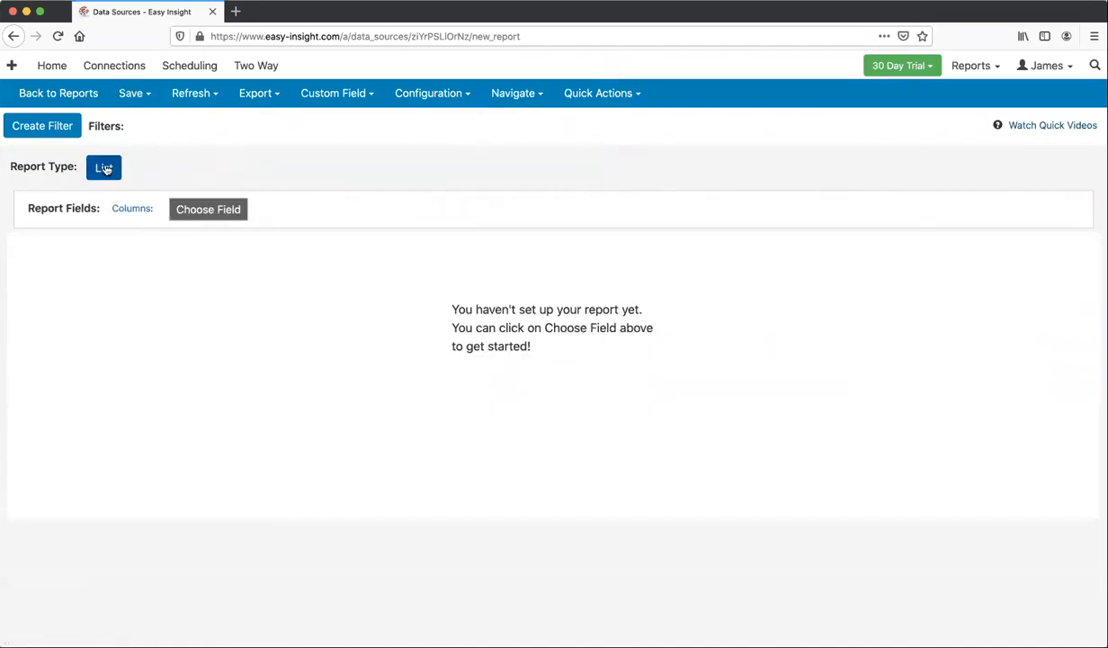
left_click(103, 167)
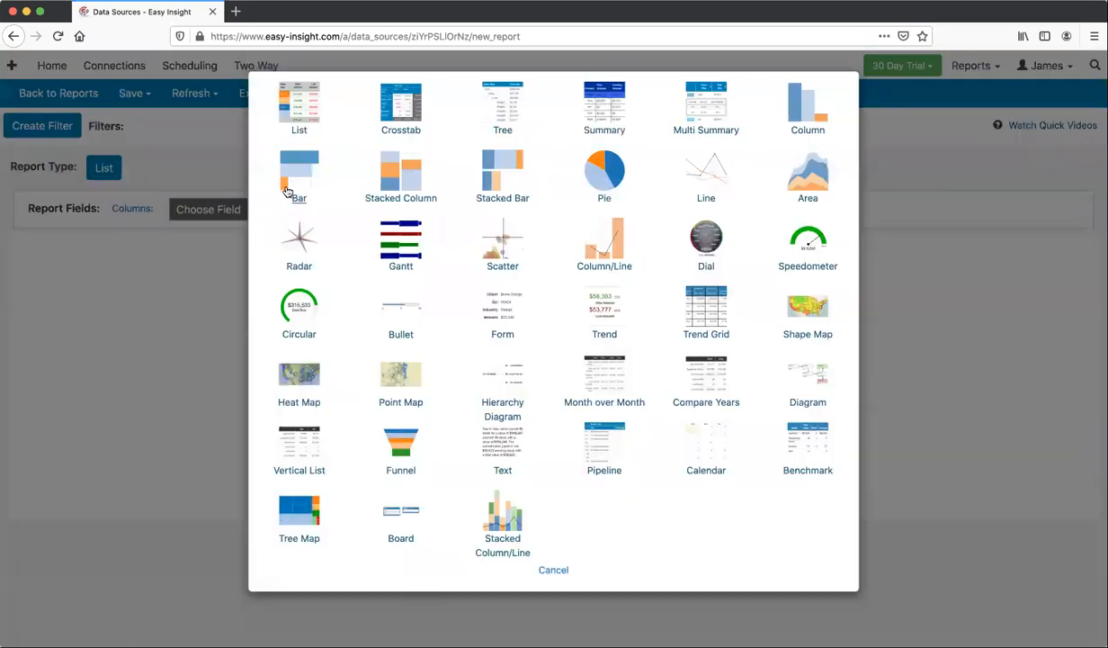
left_click(590, 165)
Set Deal Author as the pie chart's grouping and Deal Size as its measure.
left_click(234, 215)
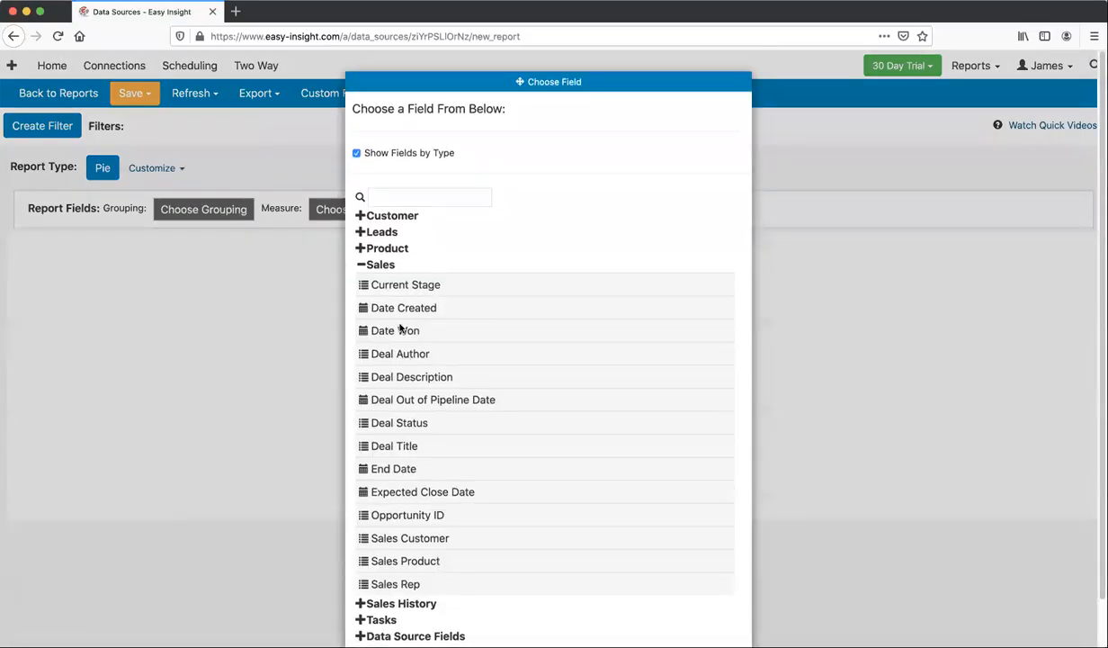
left_click(400, 354)
left_click(353, 216)
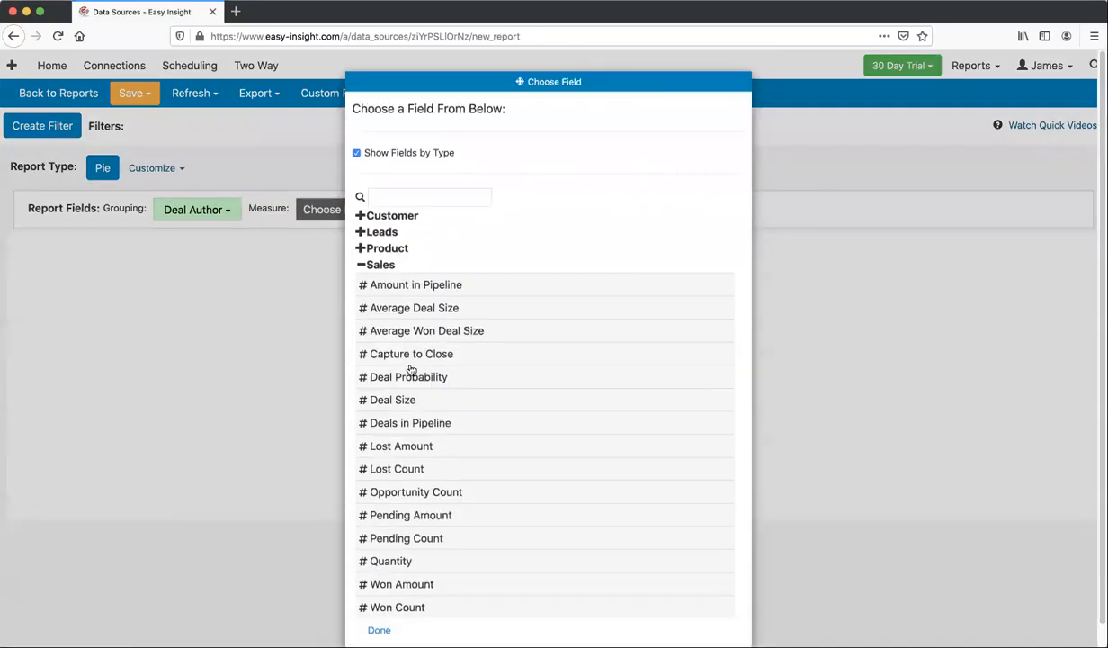
left_click(394, 400)
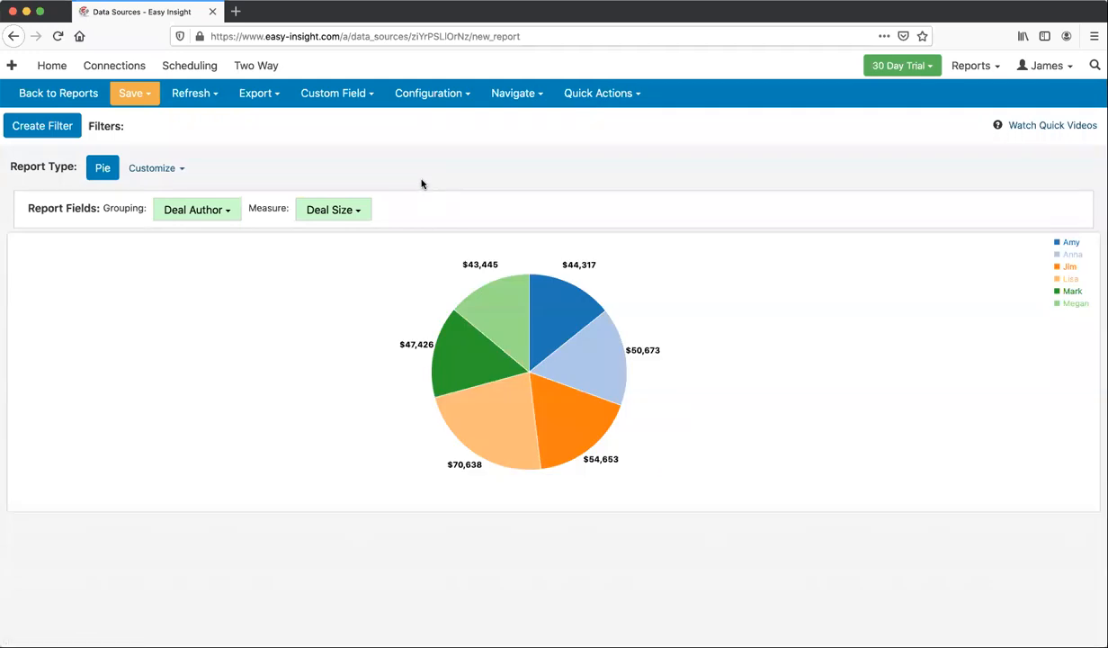
Render the pie chart as a donut by setting its Donut Ratio to .5 in the report formatting properties, and save.
left_click(425, 105)
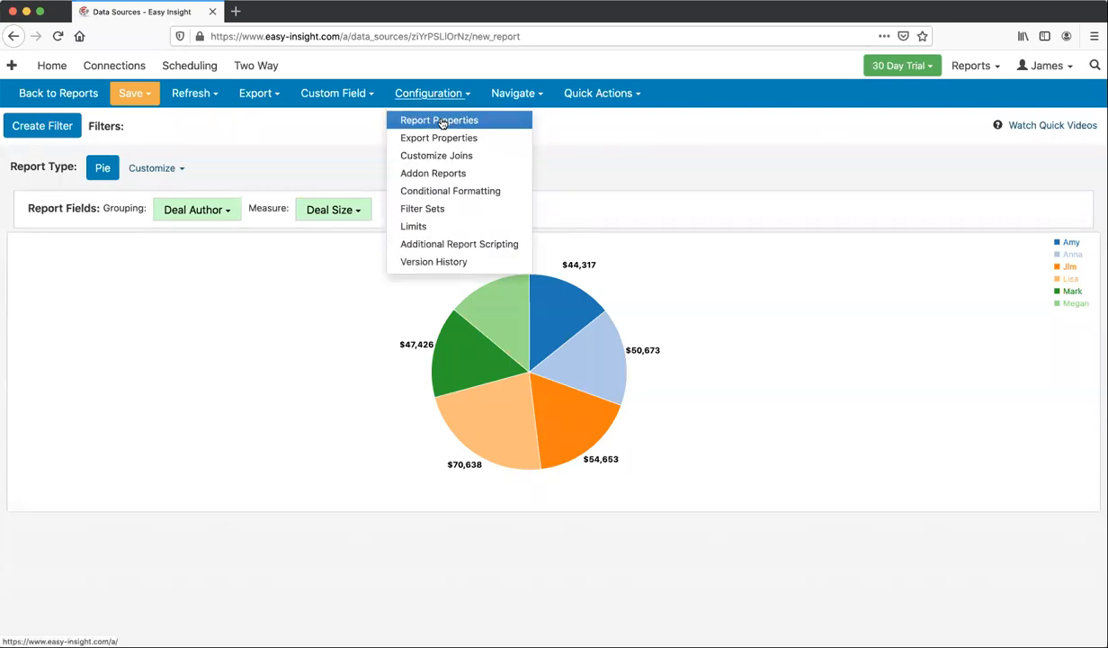
left_click(441, 123)
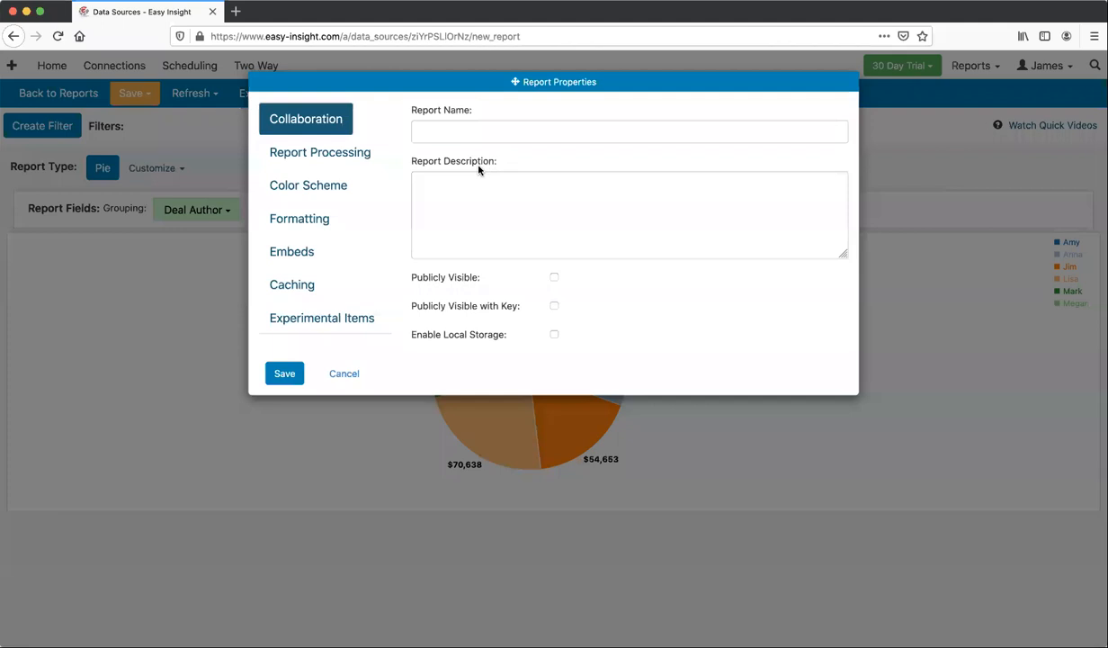
left_click(284, 219)
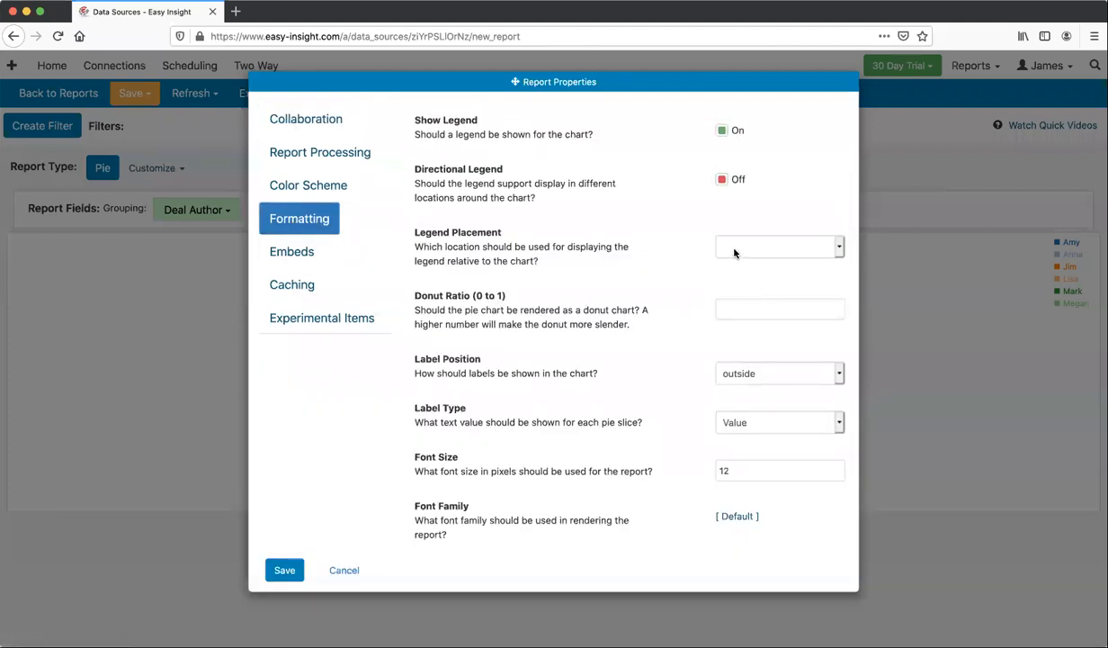
left_click(739, 313)
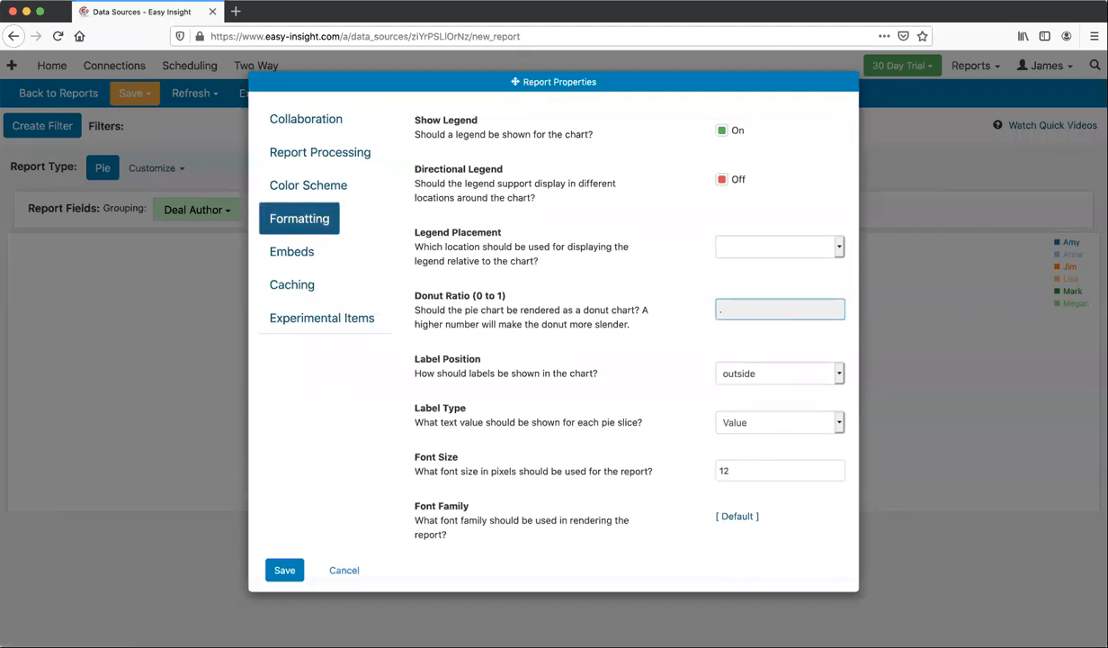
left_click(687, 339)
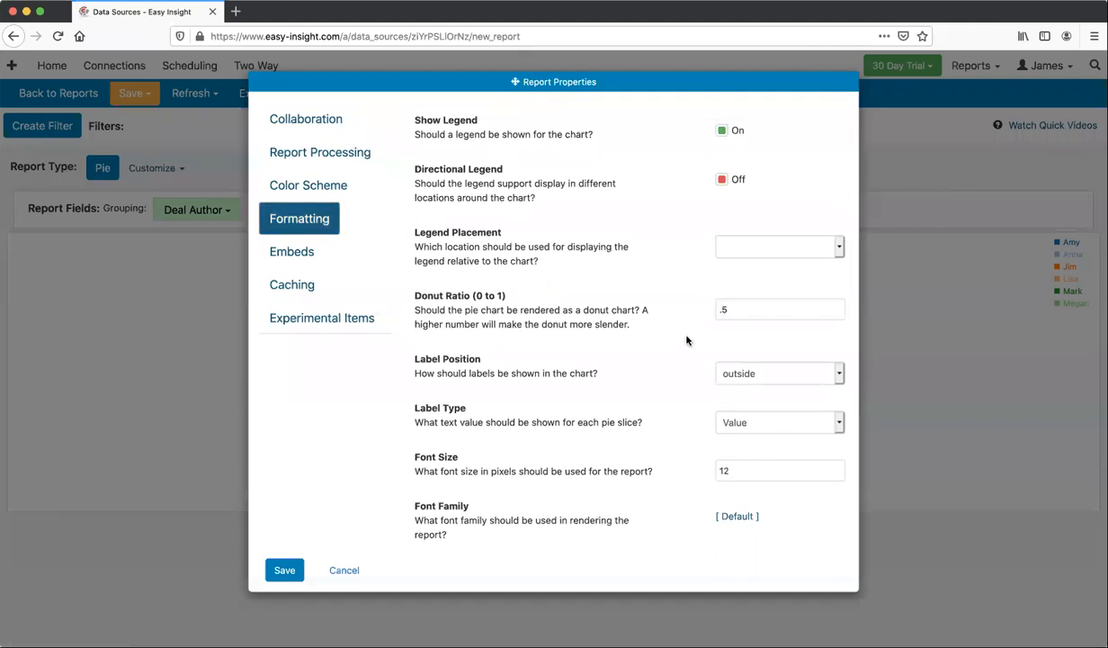
left_click(748, 315)
left_click(292, 572)
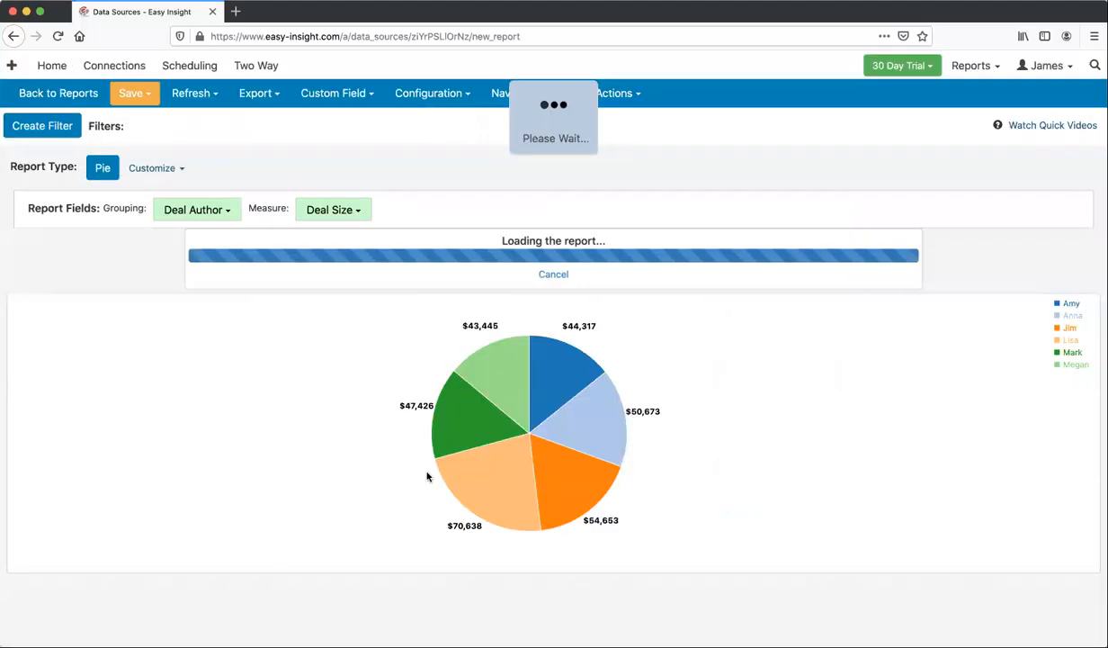
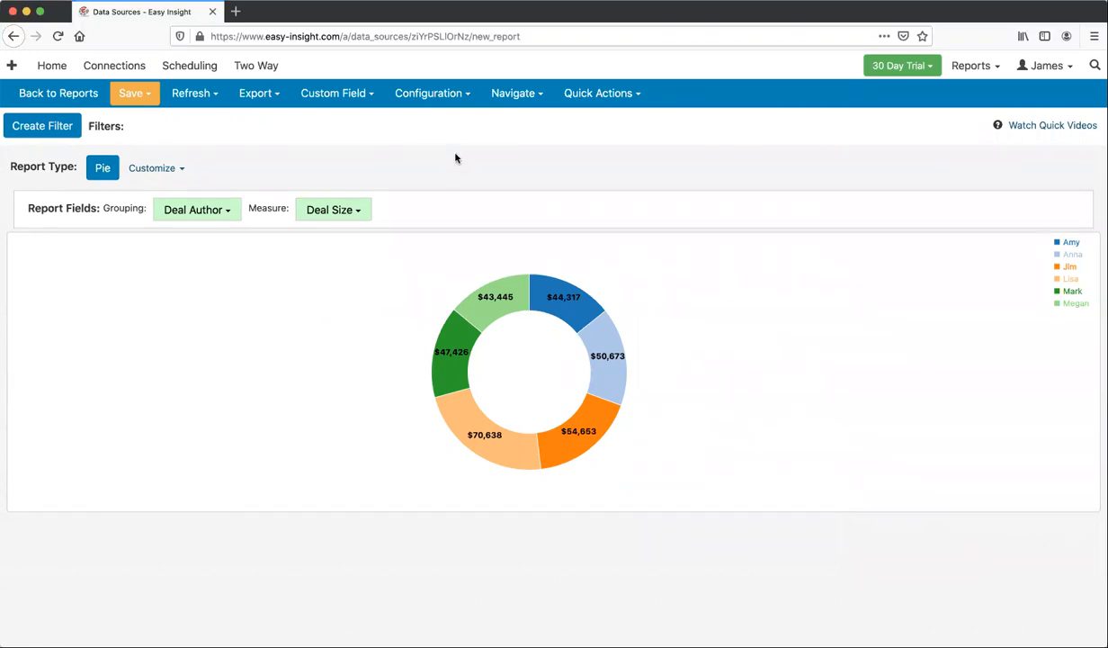
Create a new report and set its report type to Line.
left_click(513, 92)
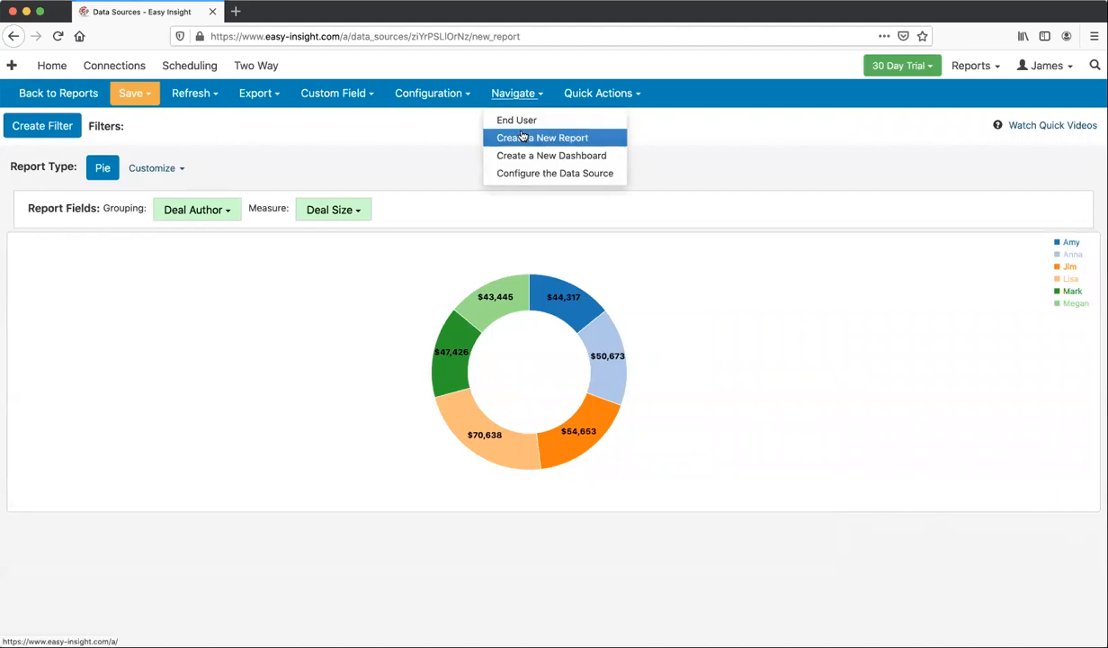
left_click(521, 137)
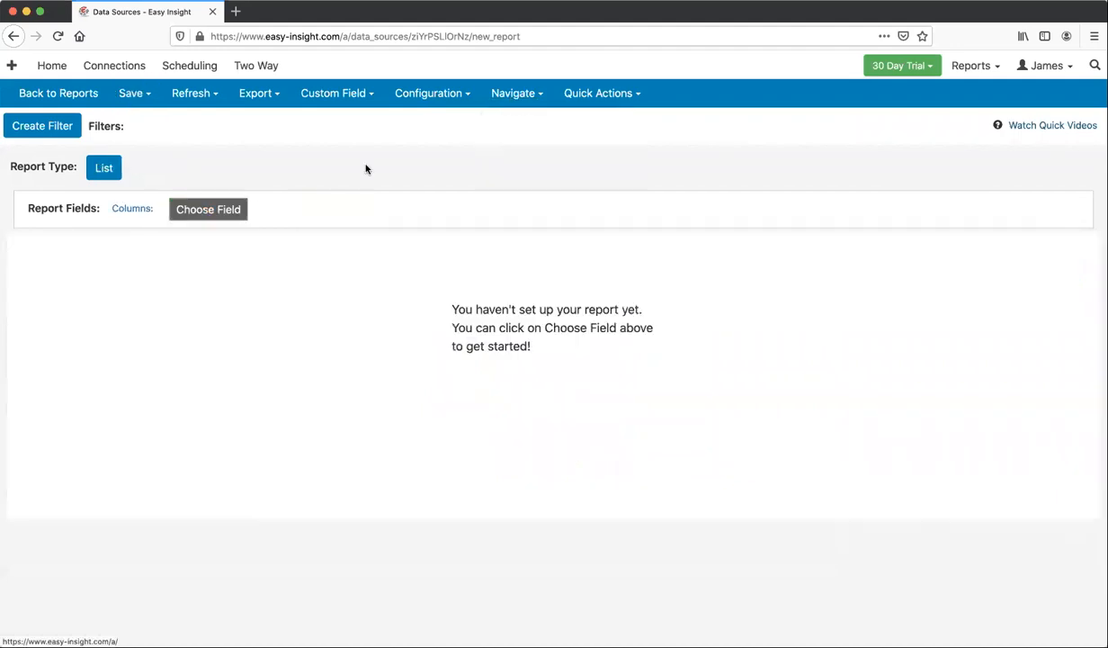
left_click(101, 166)
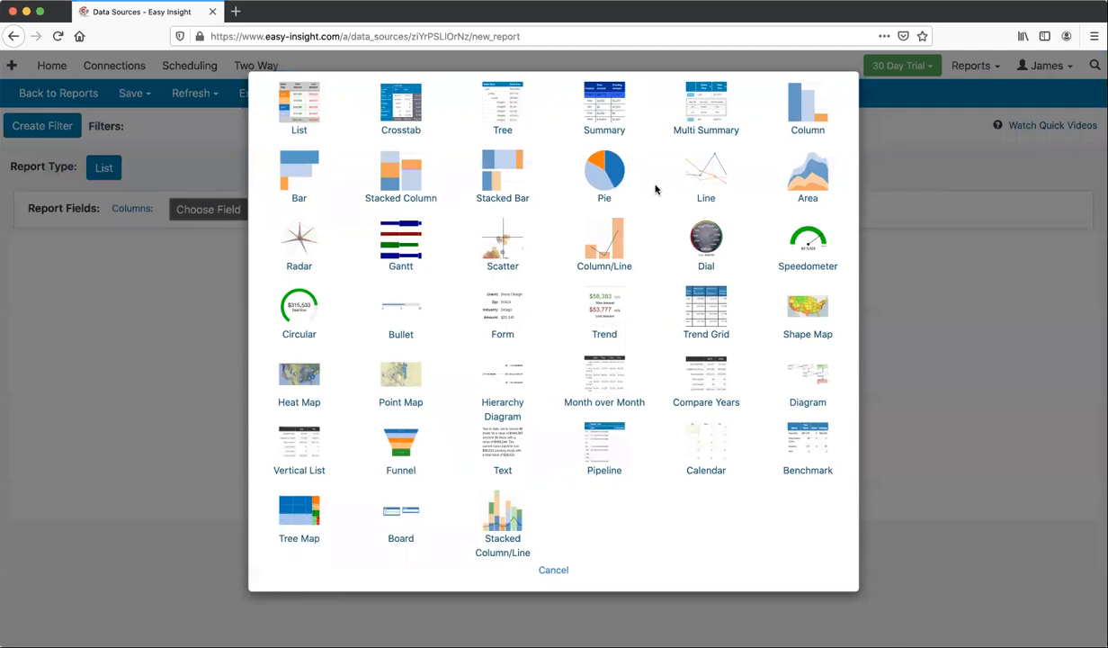
left_click(685, 173)
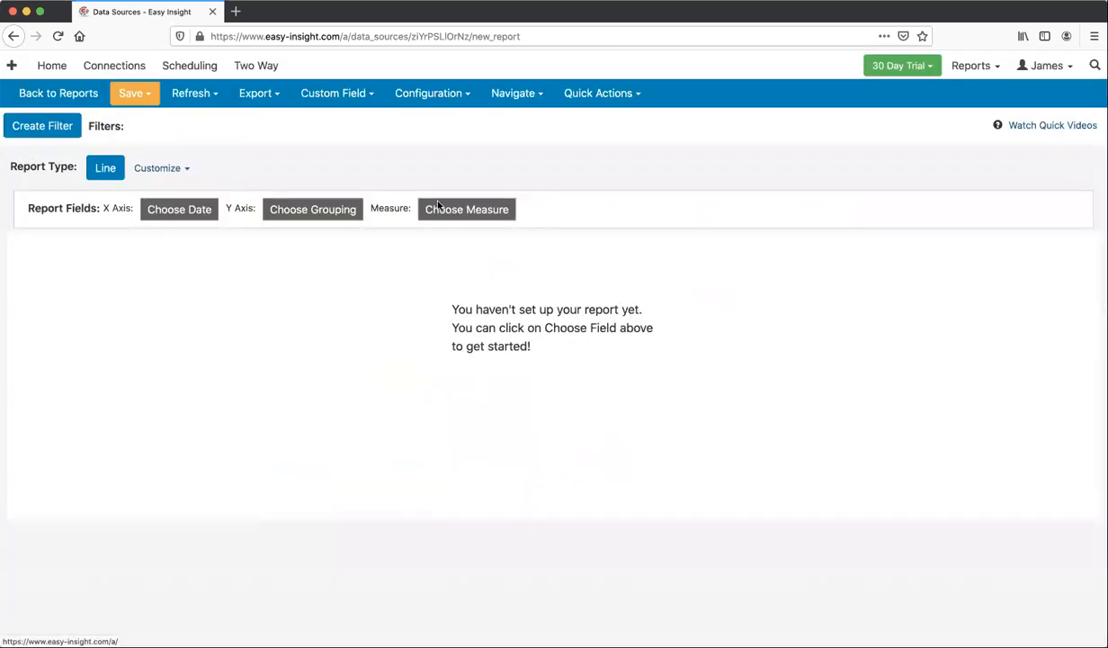
Set the line chart's X axis to Date Created at the Quarter - Year level, its Y axis to Sales Rep and its measure to Deal Size.
left_click(182, 211)
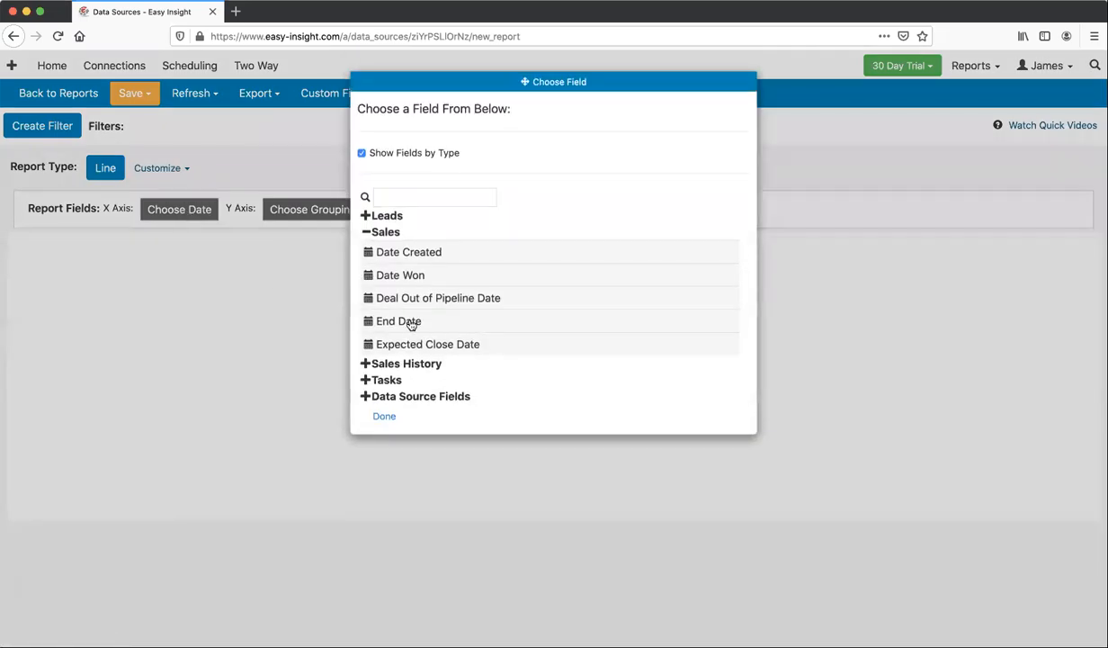
left_click(404, 254)
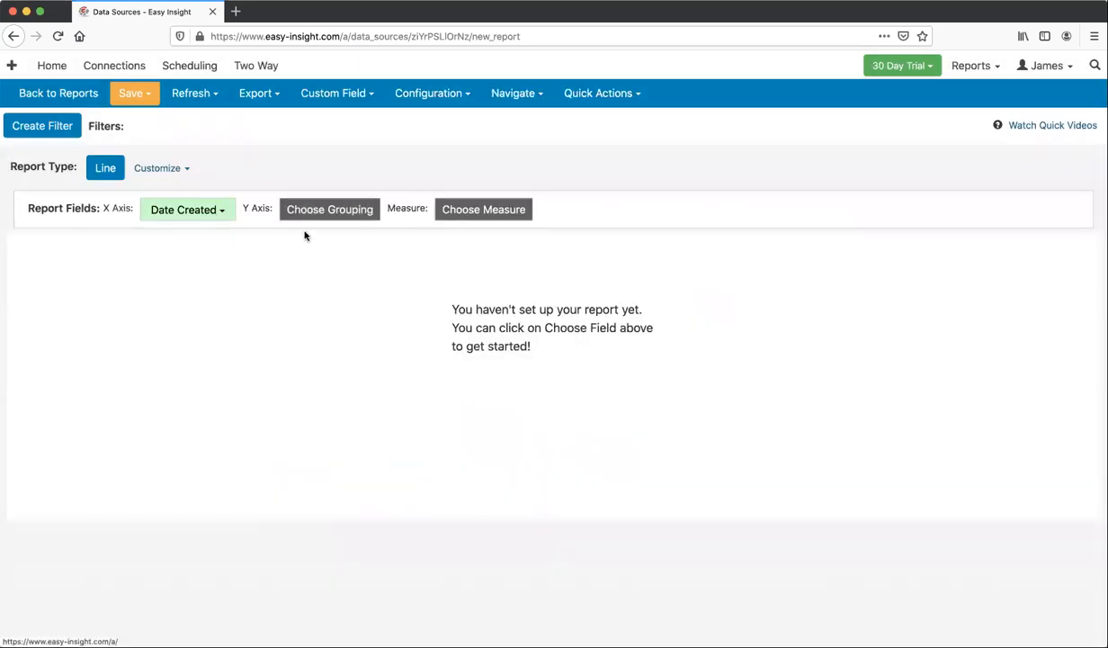
left_click(314, 209)
left_click(396, 584)
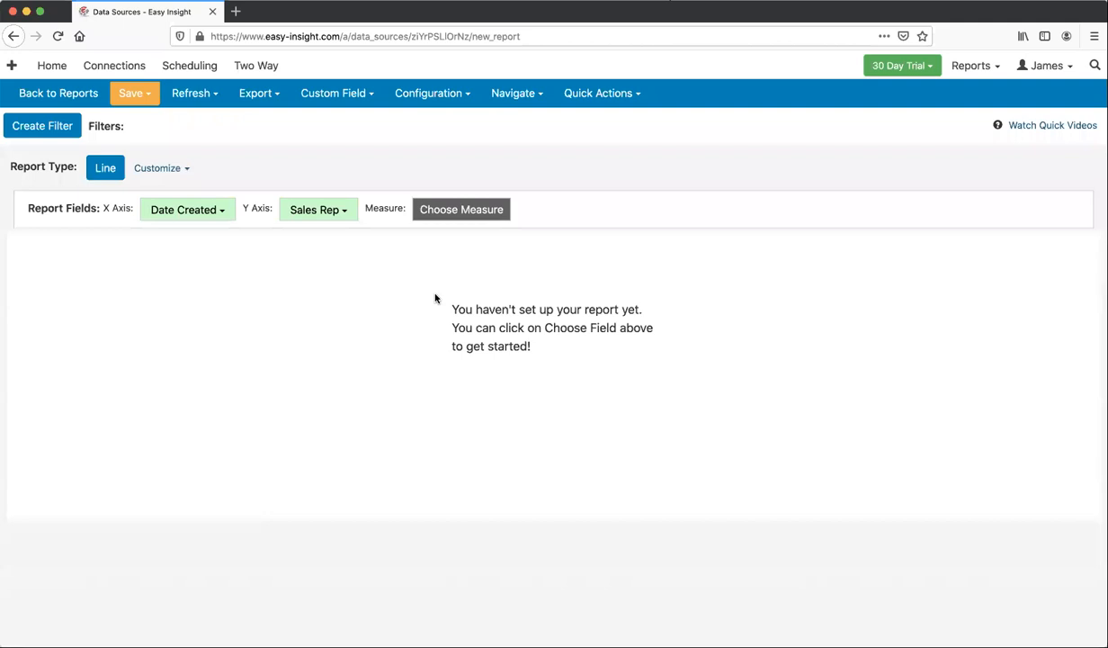
left_click(433, 212)
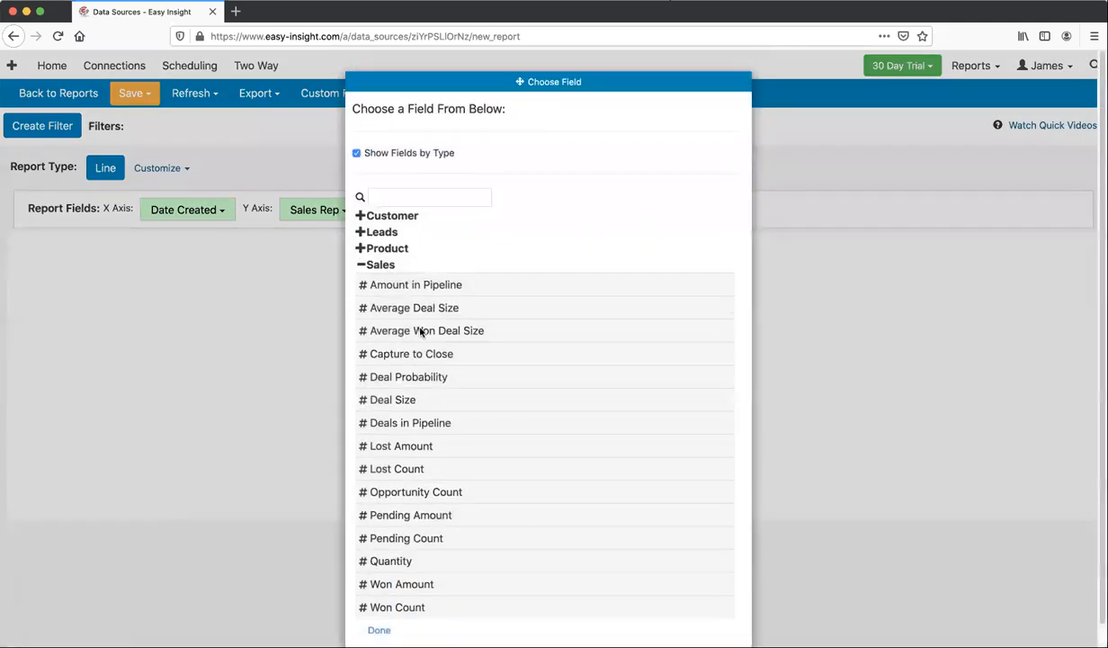
left_click(389, 399)
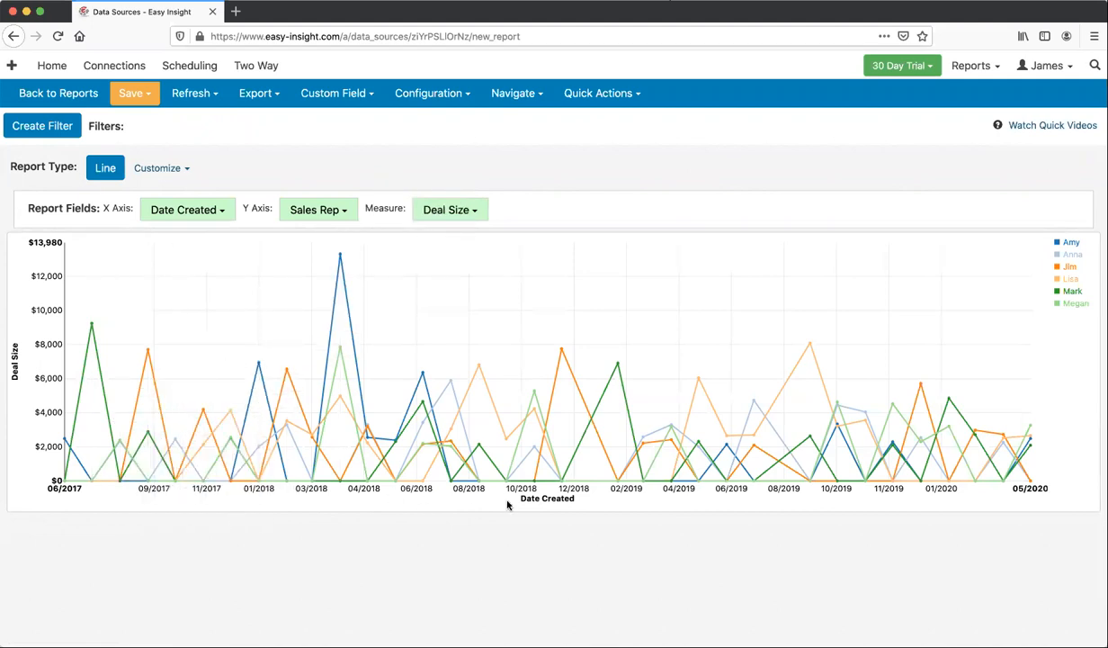
left_click(166, 216)
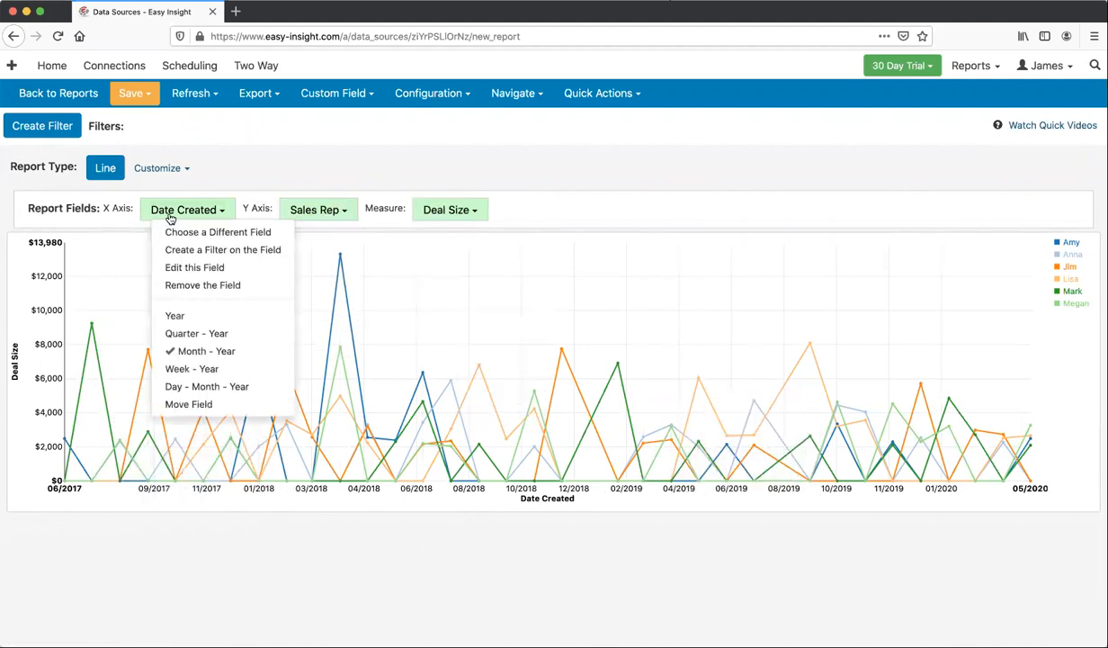
left_click(205, 329)
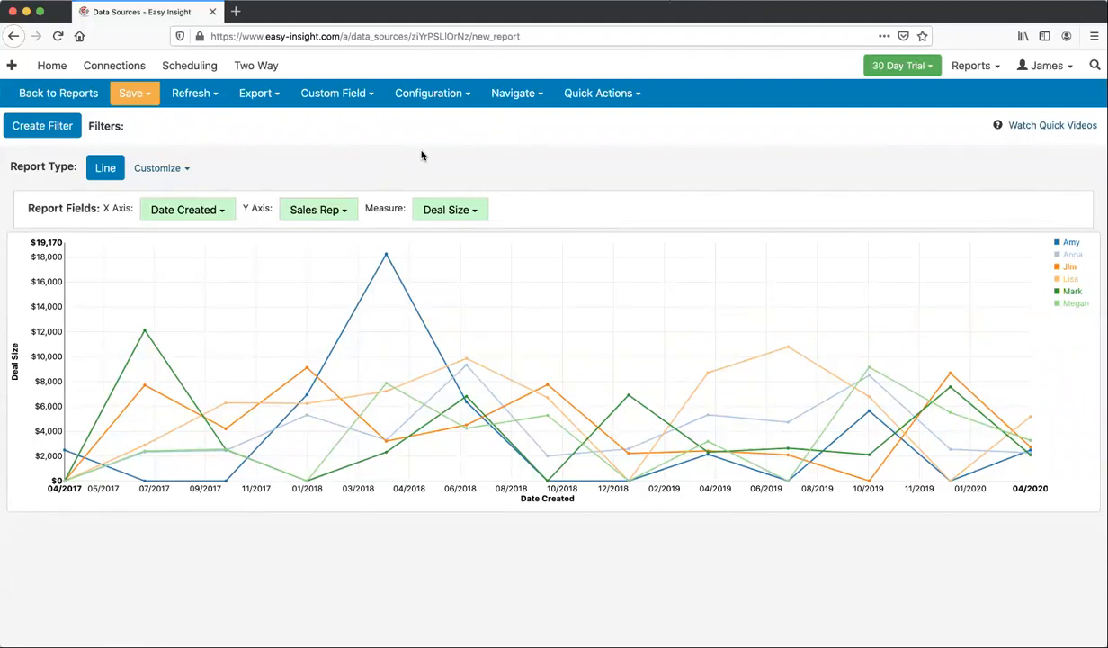
Set the Line Segment style to Curved in the line chart's formatting properties.
left_click(424, 96)
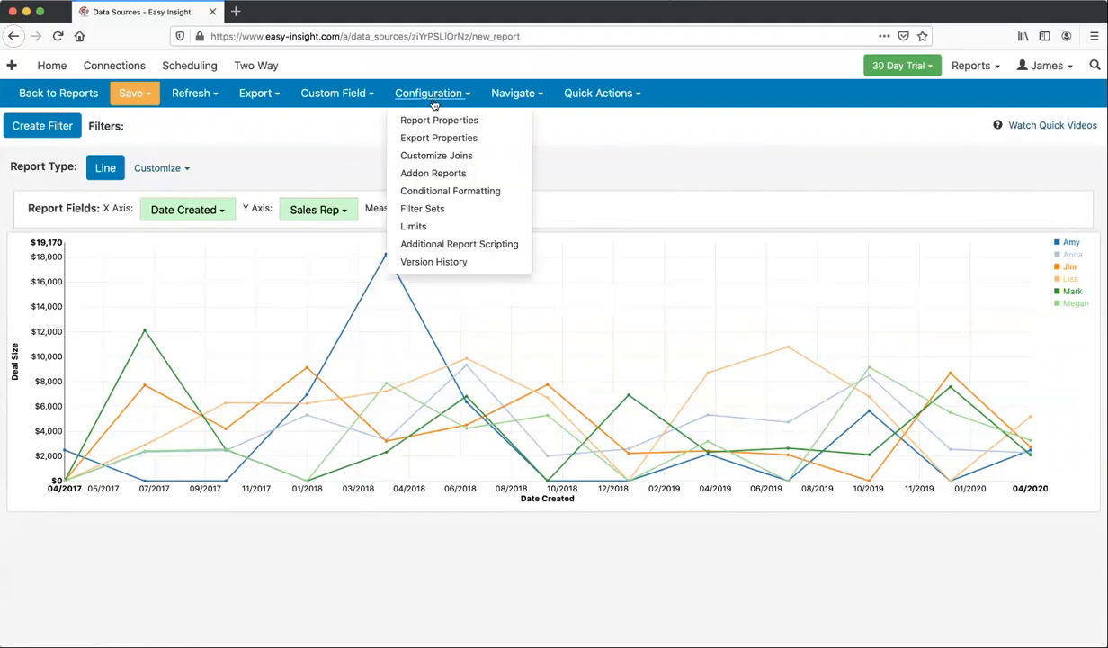
left_click(438, 117)
left_click(284, 223)
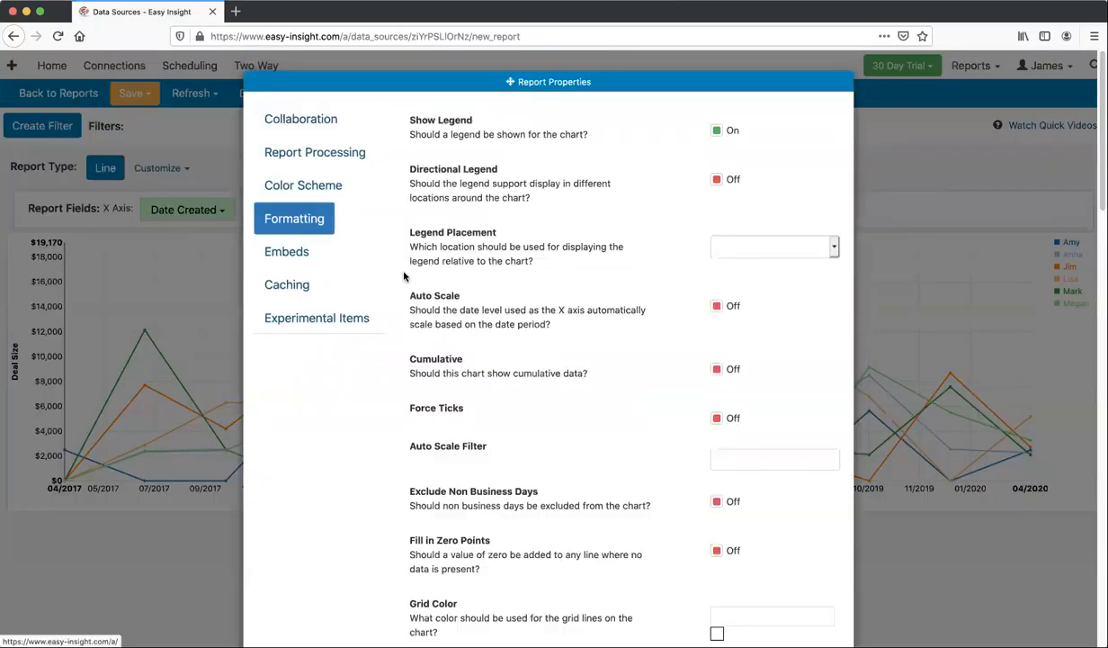
scroll(610, 315, "down", 5)
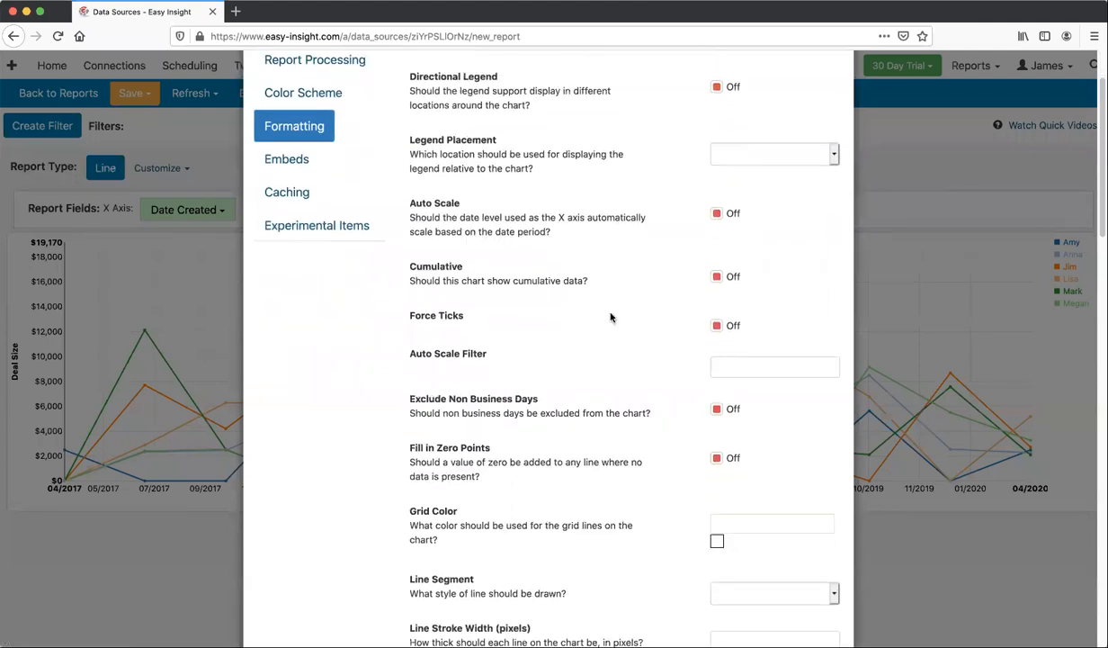
scroll(637, 359, "down", 2)
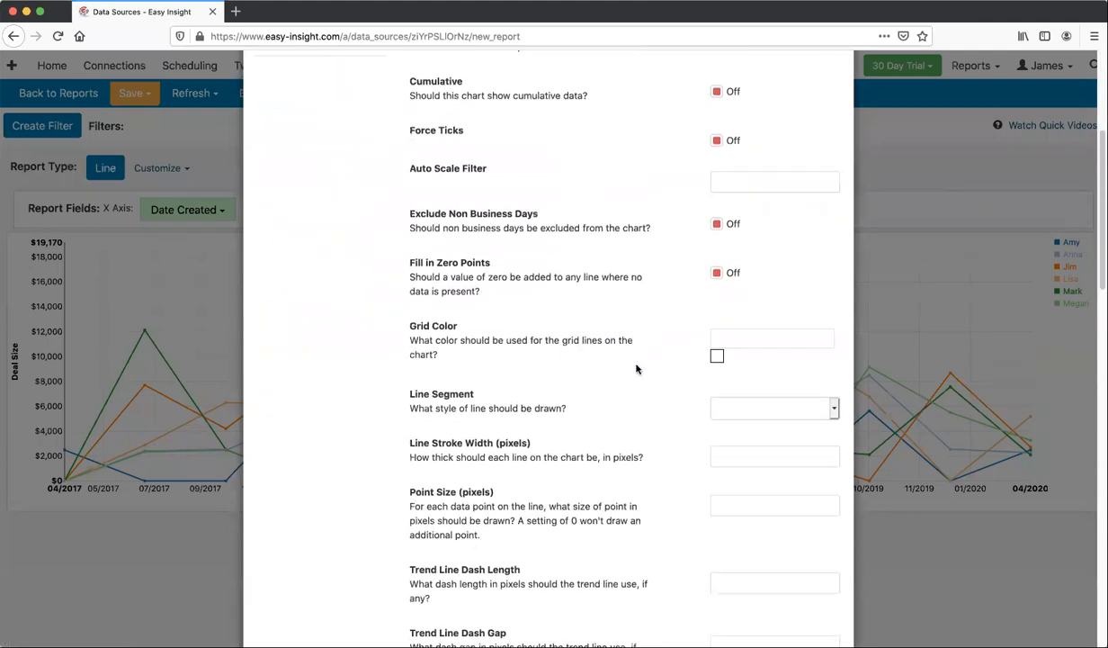
left_click(709, 400)
left_click(739, 432)
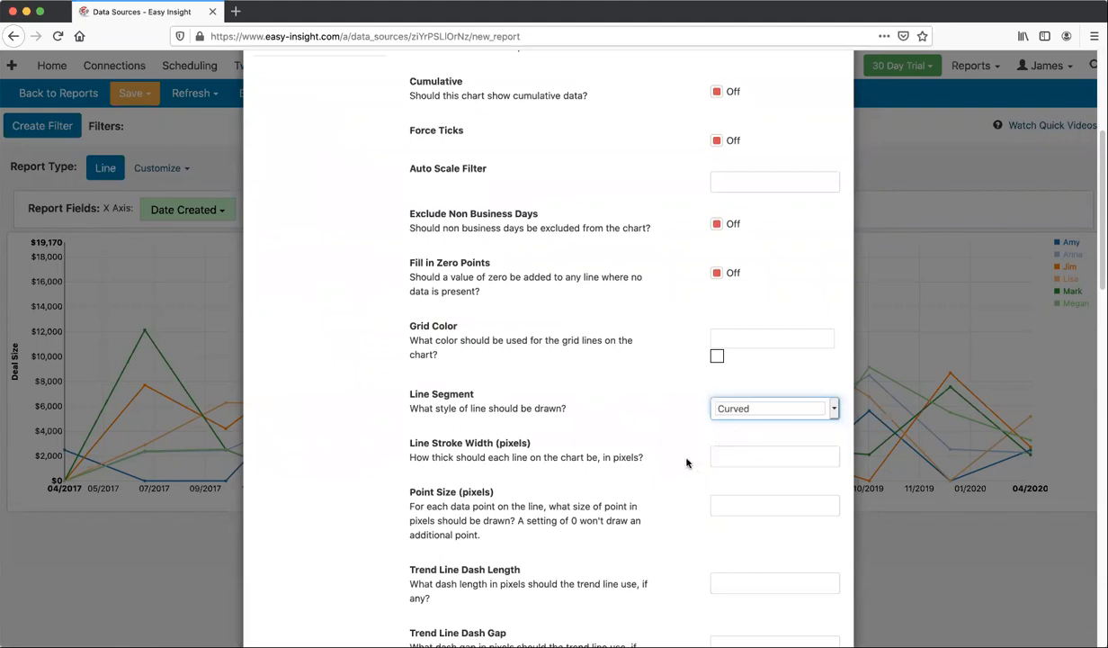
Set the Line Stroke Width to 2 pixels and the Point Size to 5 pixels, and save the report properties.
scroll(725, 413, "down", 2)
left_click(726, 400)
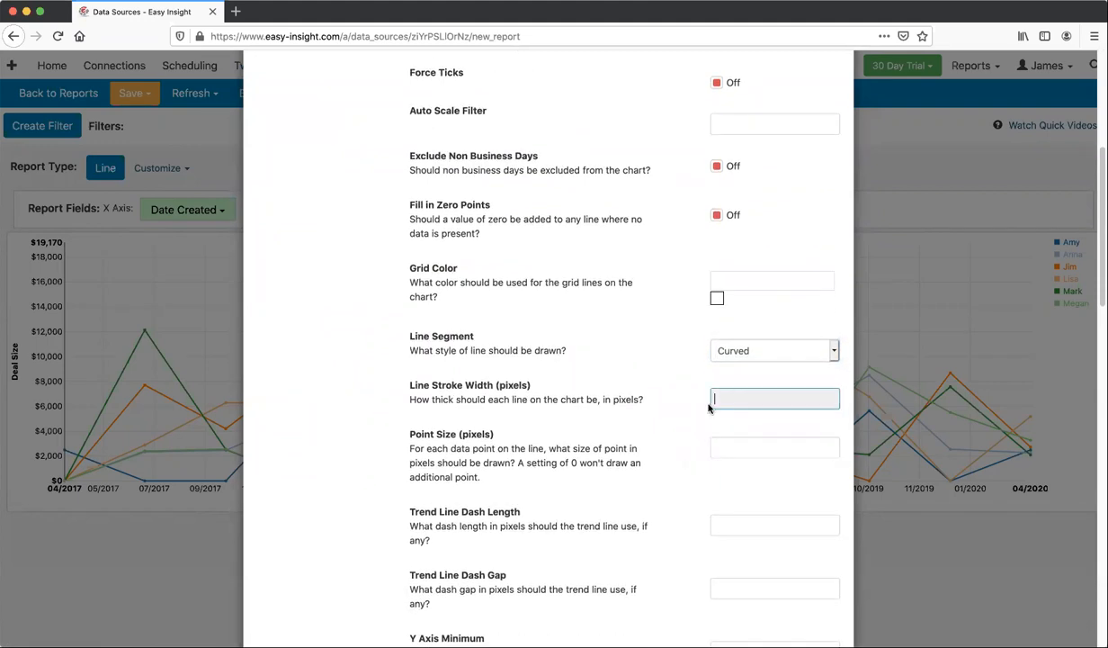
type("2")
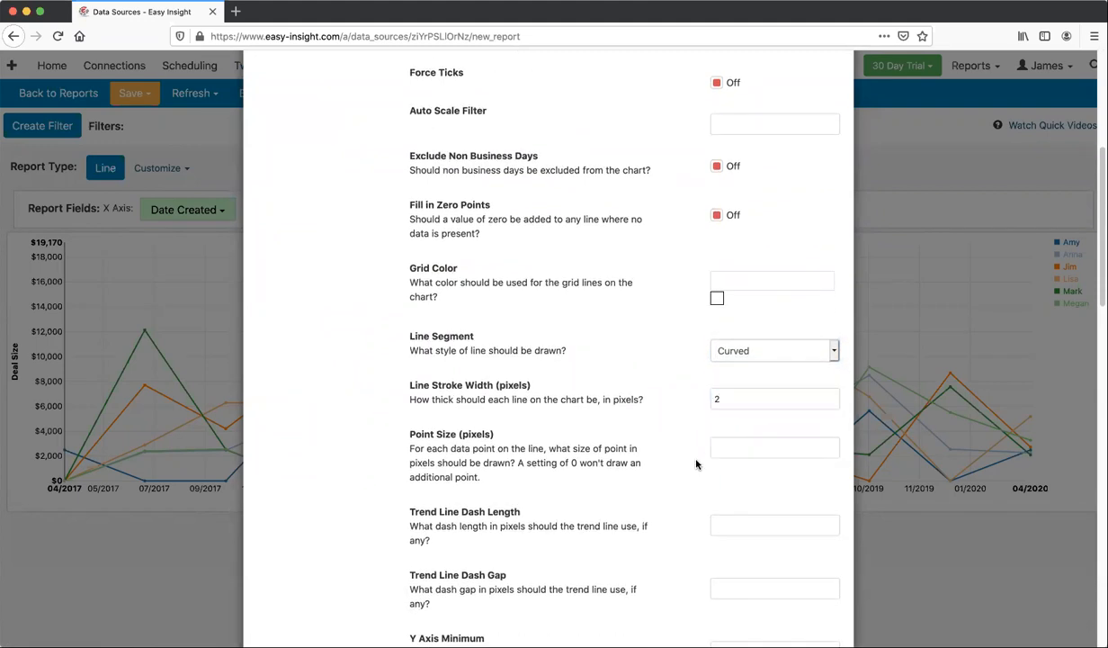
left_click(749, 448)
type("5")
left_click(668, 458)
scroll(338, 486, "down", 15)
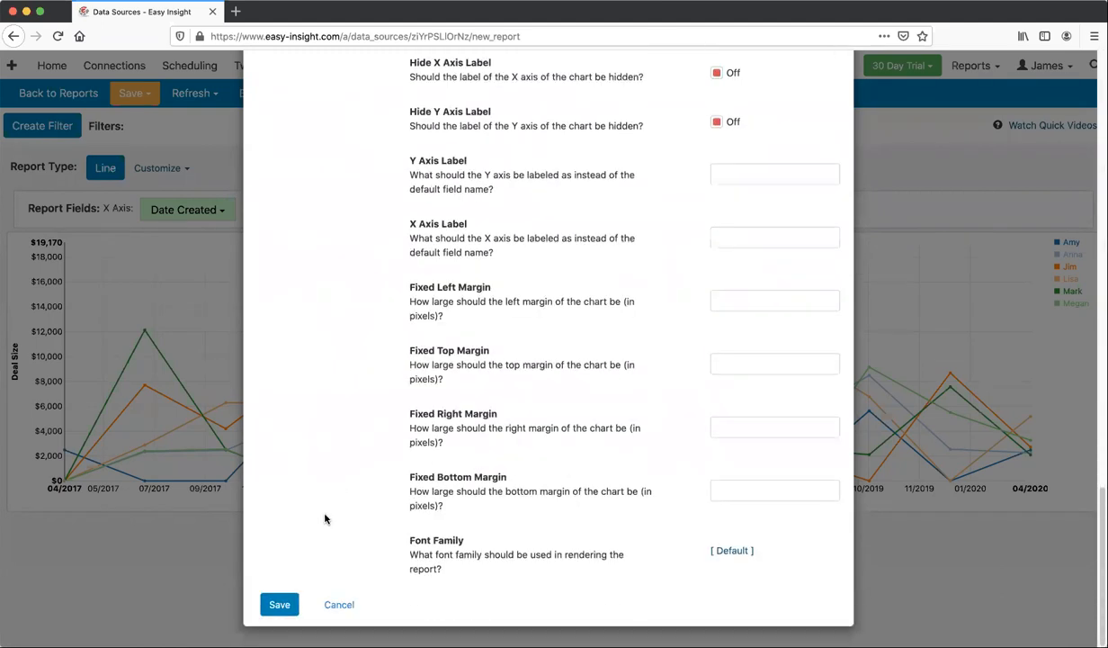
left_click(284, 605)
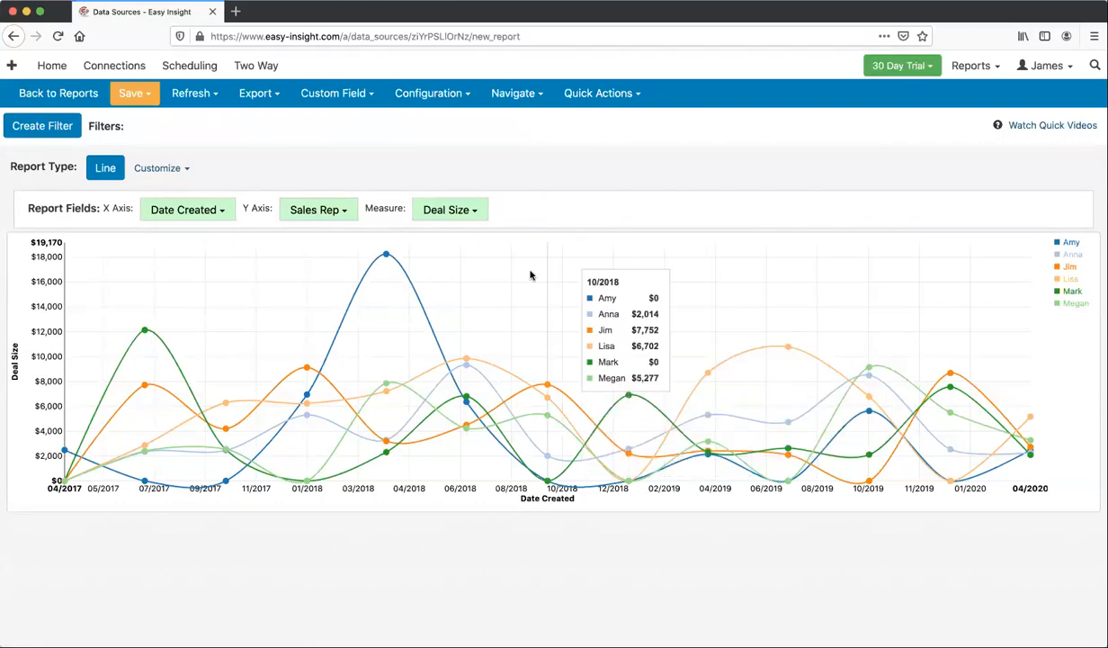
Change the date level of the Date Created X axis to Year.
left_click(188, 212)
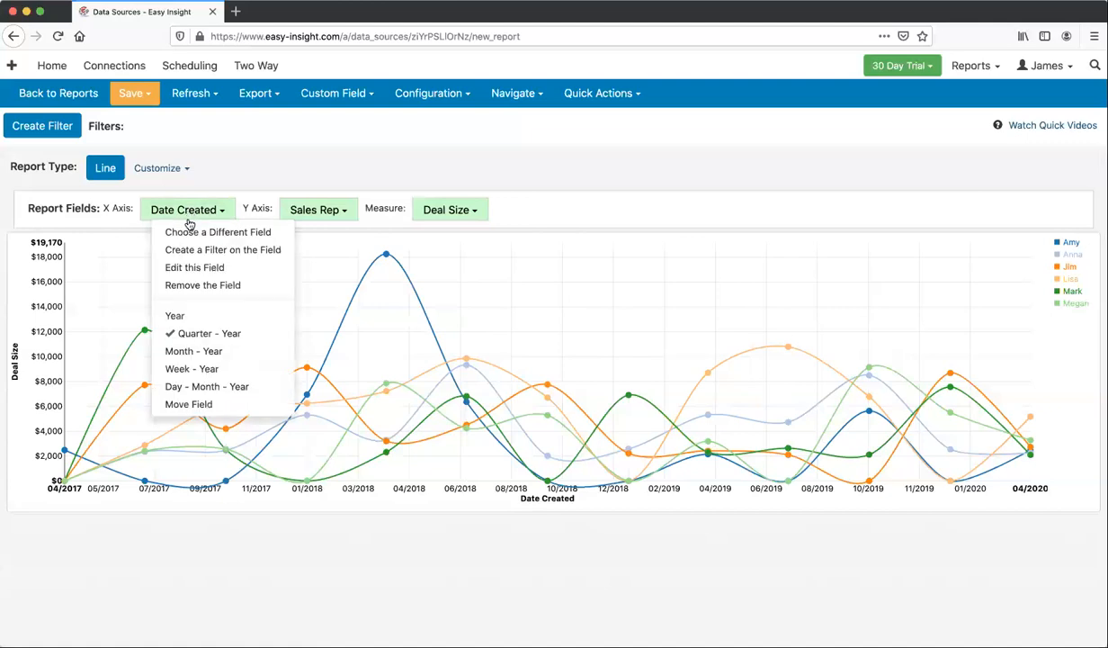
left_click(201, 315)
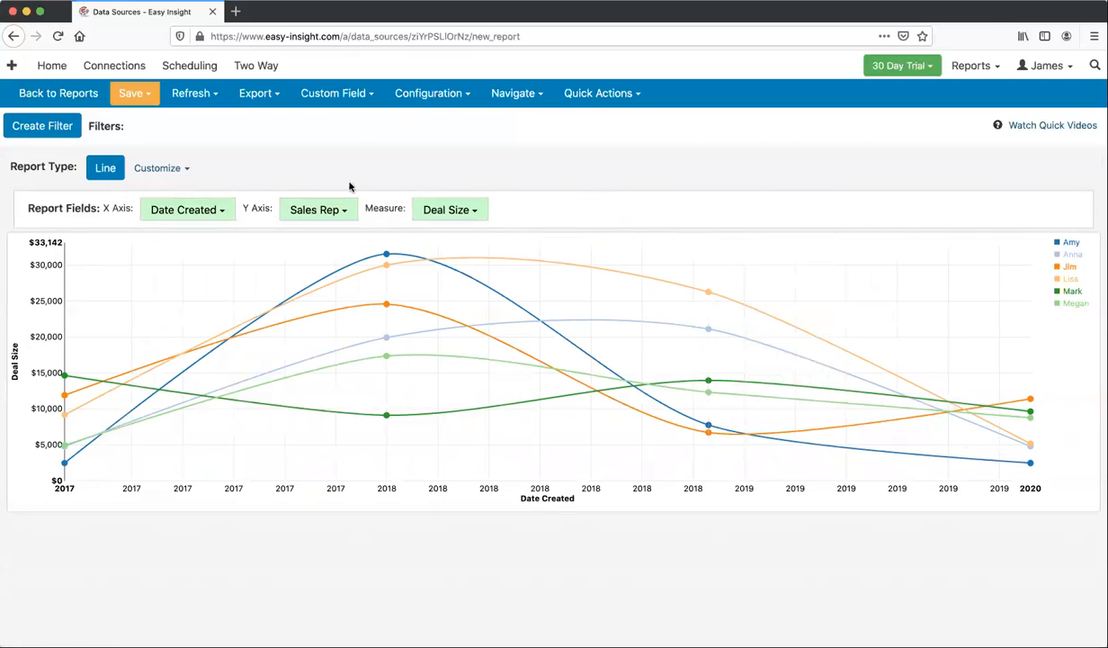
left_click(152, 203)
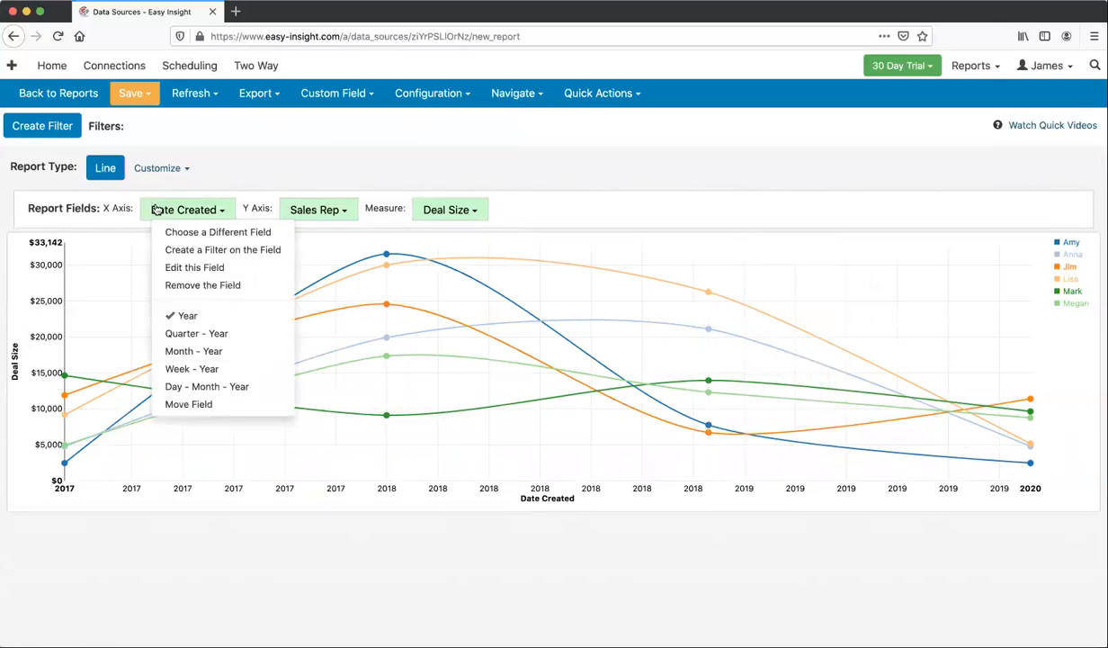
left_click(324, 147)
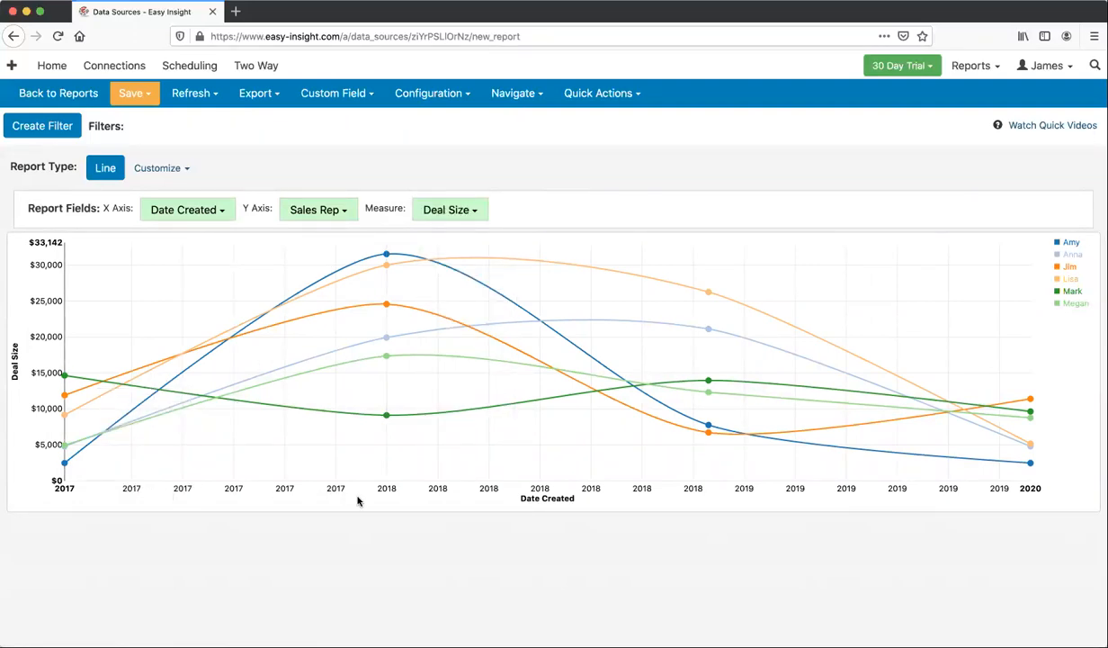
Turn on Force Ticks in the line chart's formatting properties and save the change.
left_click(441, 94)
left_click(463, 119)
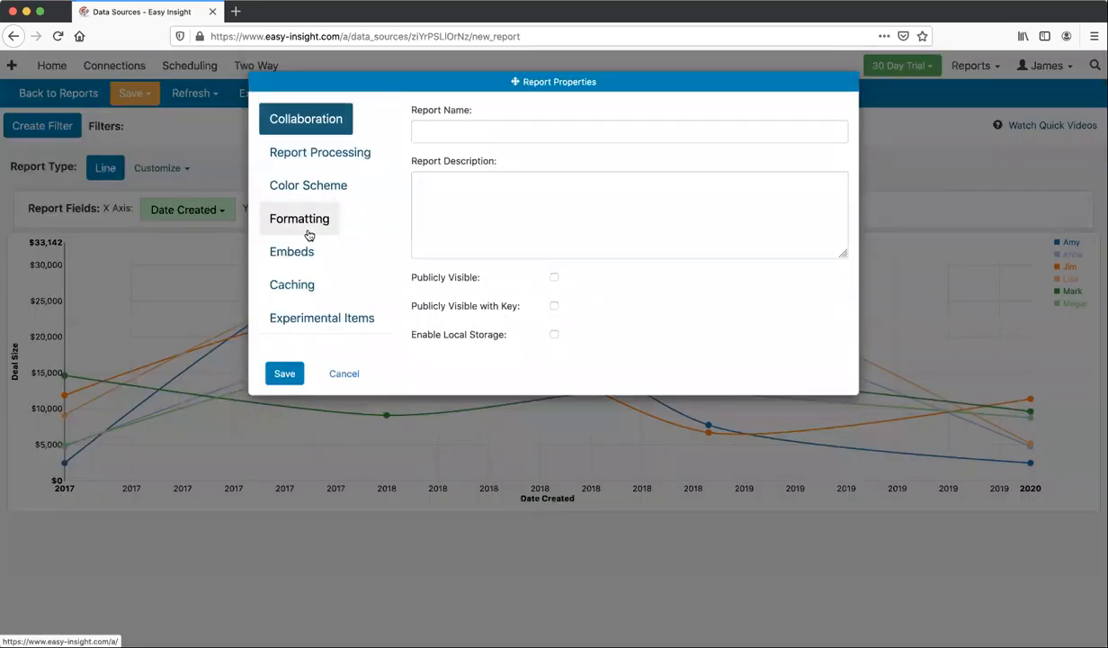
left_click(310, 232)
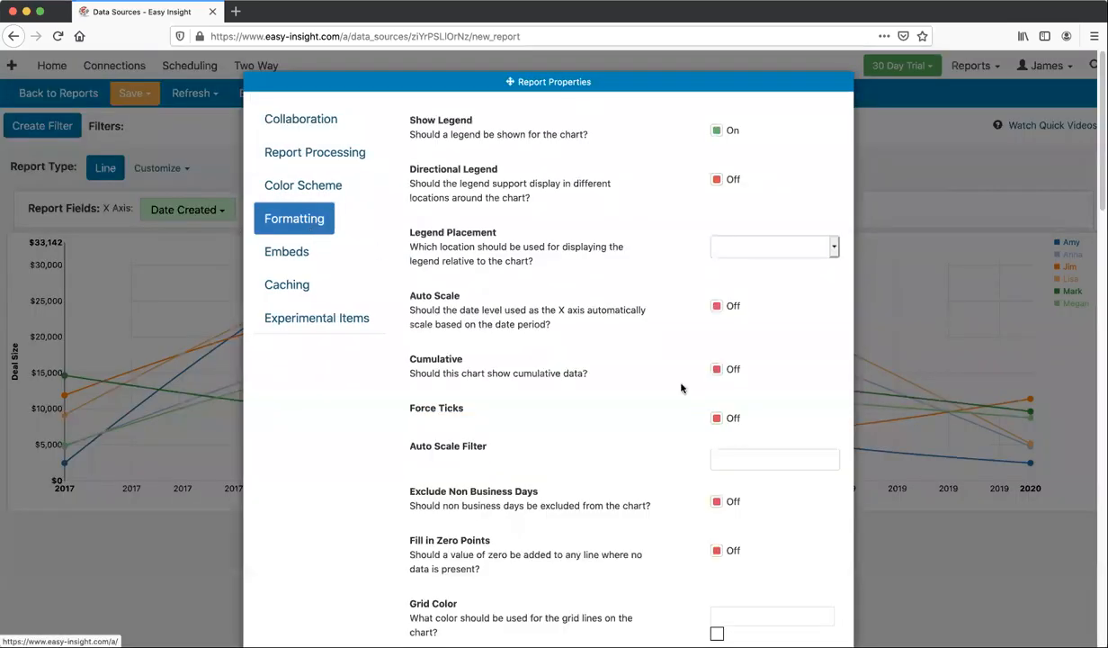
left_click(716, 418)
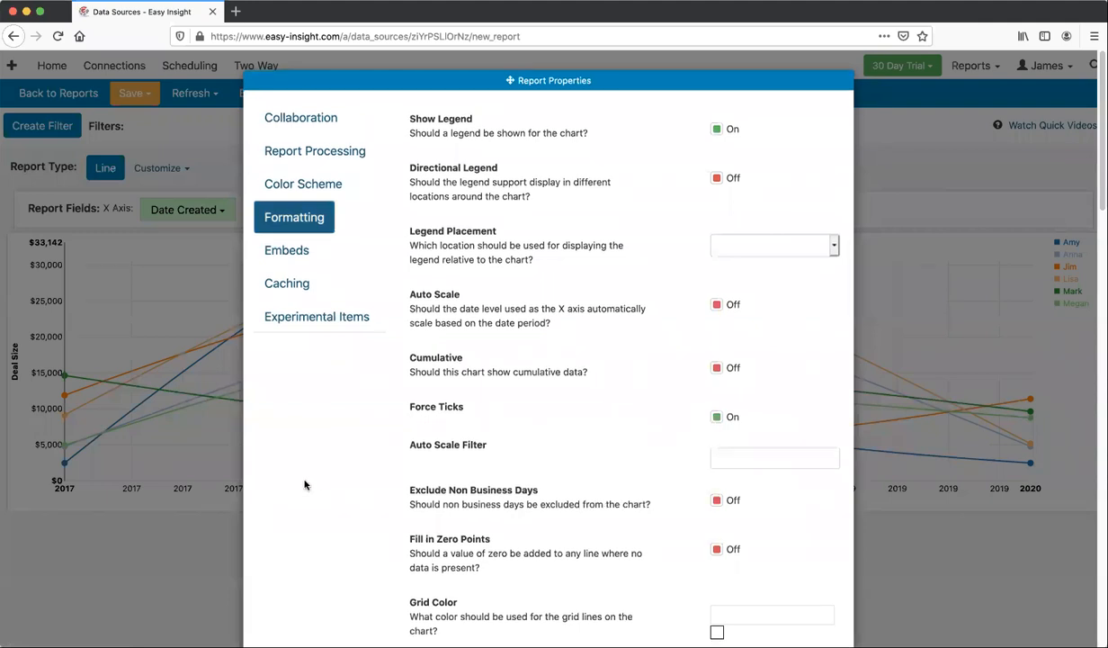
scroll(297, 594, "down", 10)
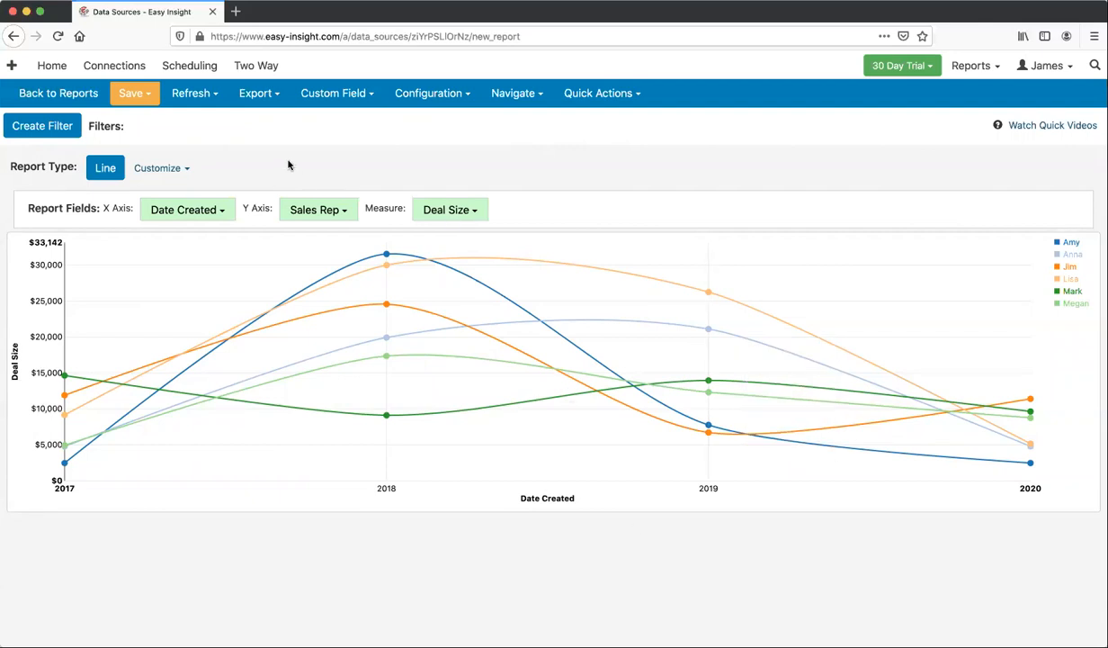
Change the date level of the Date Created X axis to Month - Year.
left_click(405, 99)
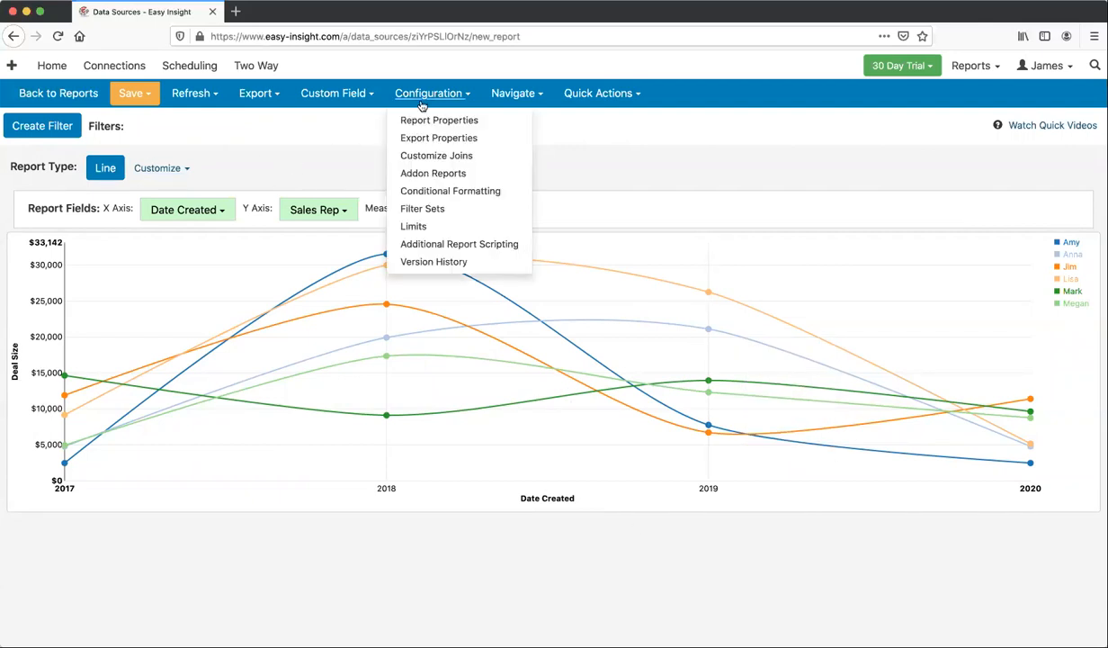
left_click(205, 215)
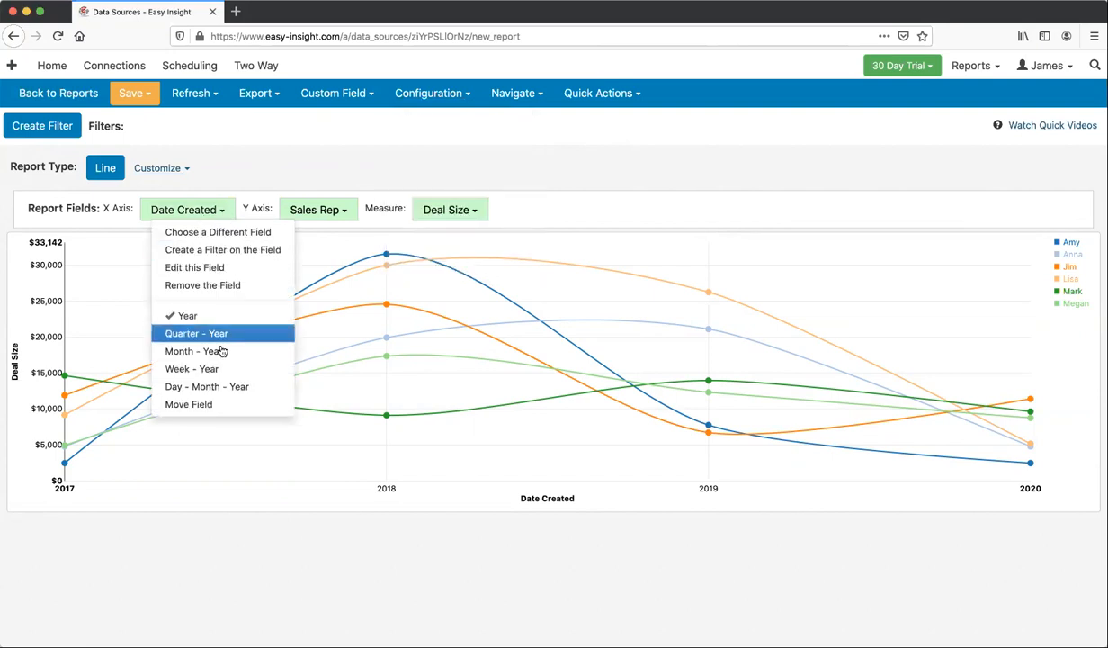
left_click(222, 351)
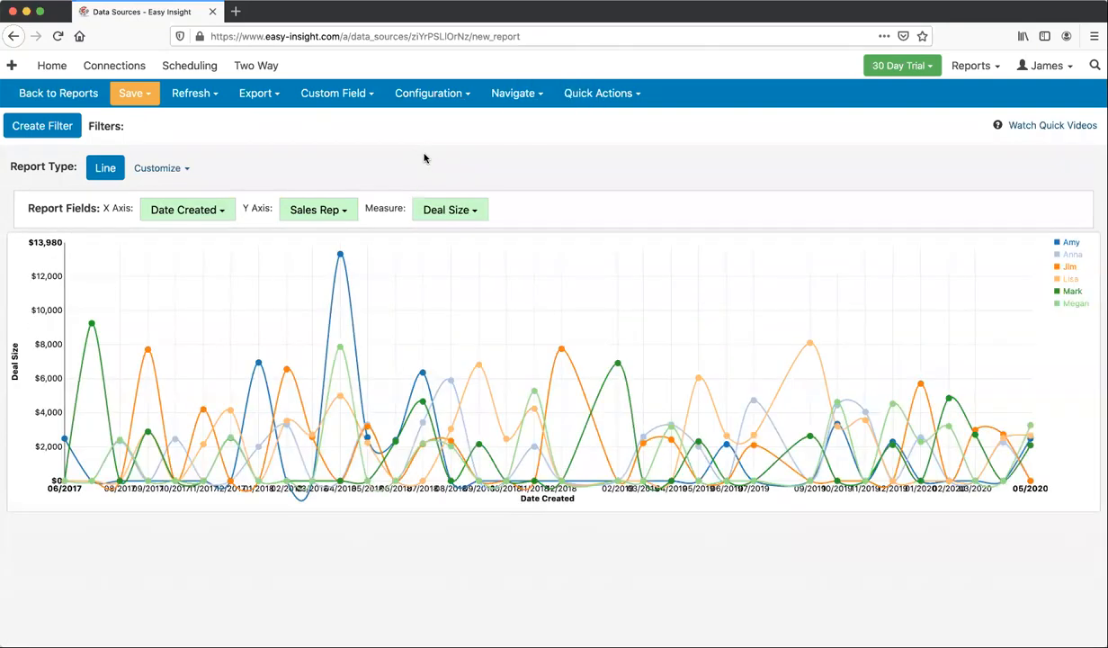
Set the Trend Line Interval to Year in the line chart's formatting properties and save the report properties.
left_click(437, 99)
left_click(421, 116)
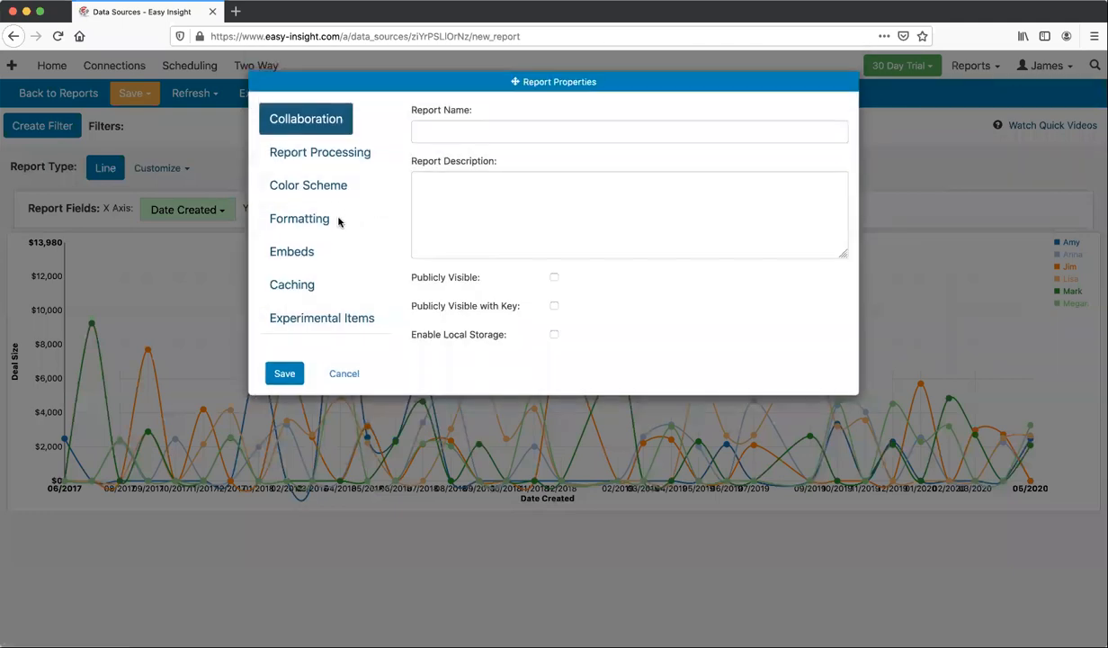
left_click(306, 218)
scroll(589, 407, "down", 10)
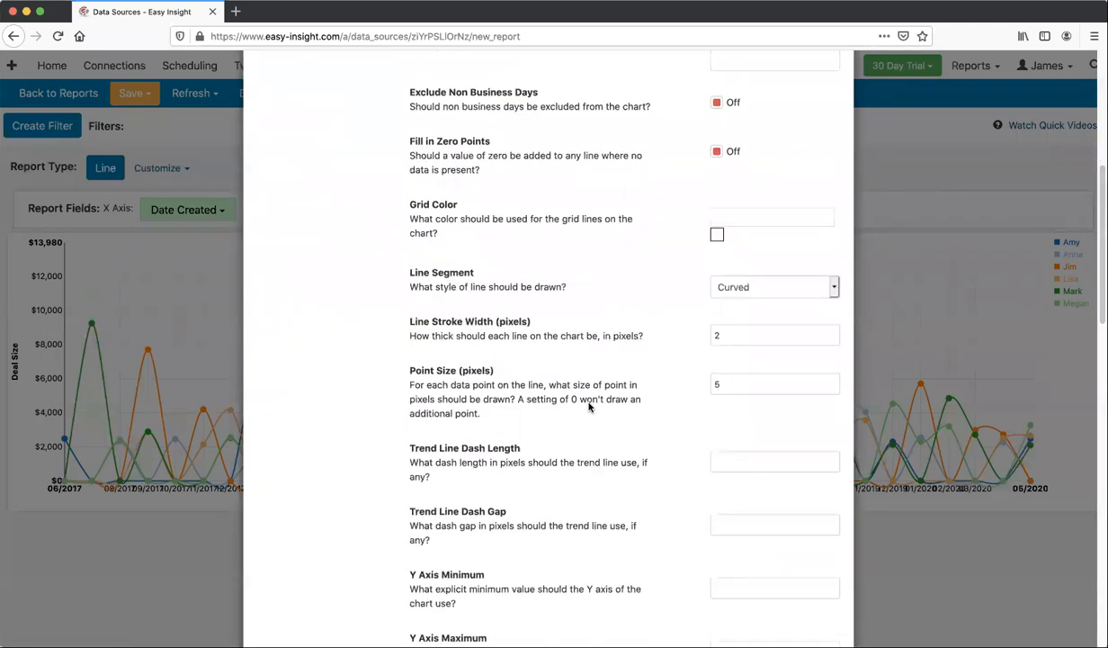
scroll(613, 302, "up", 3)
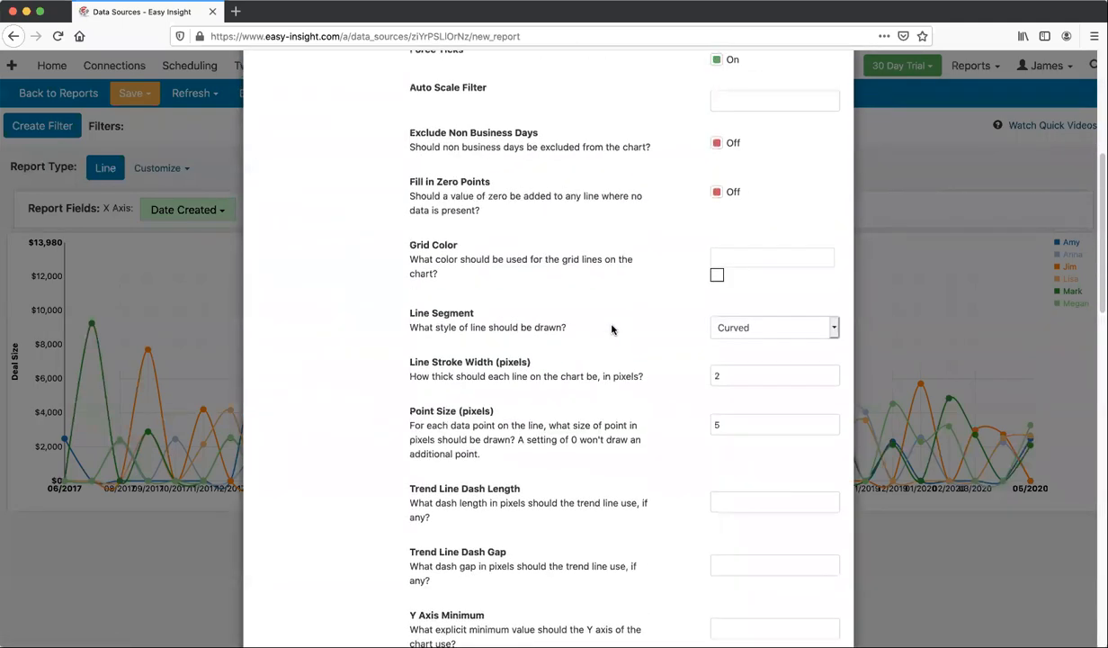
scroll(613, 330, "up", 4)
scroll(616, 331, "down", 6)
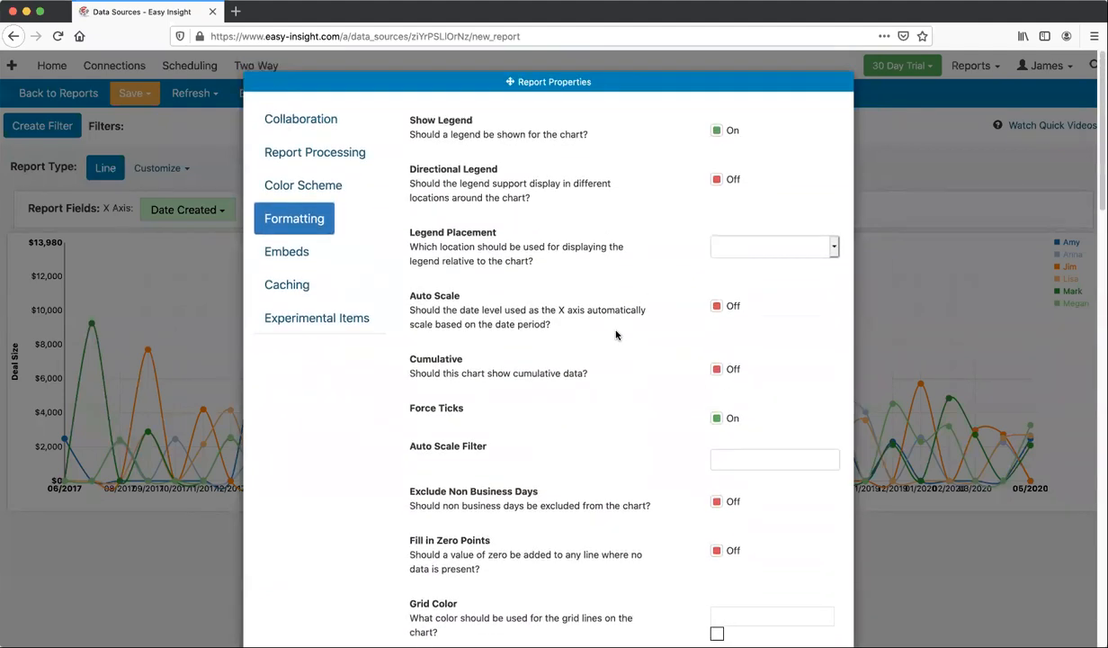
scroll(624, 339, "down", 8)
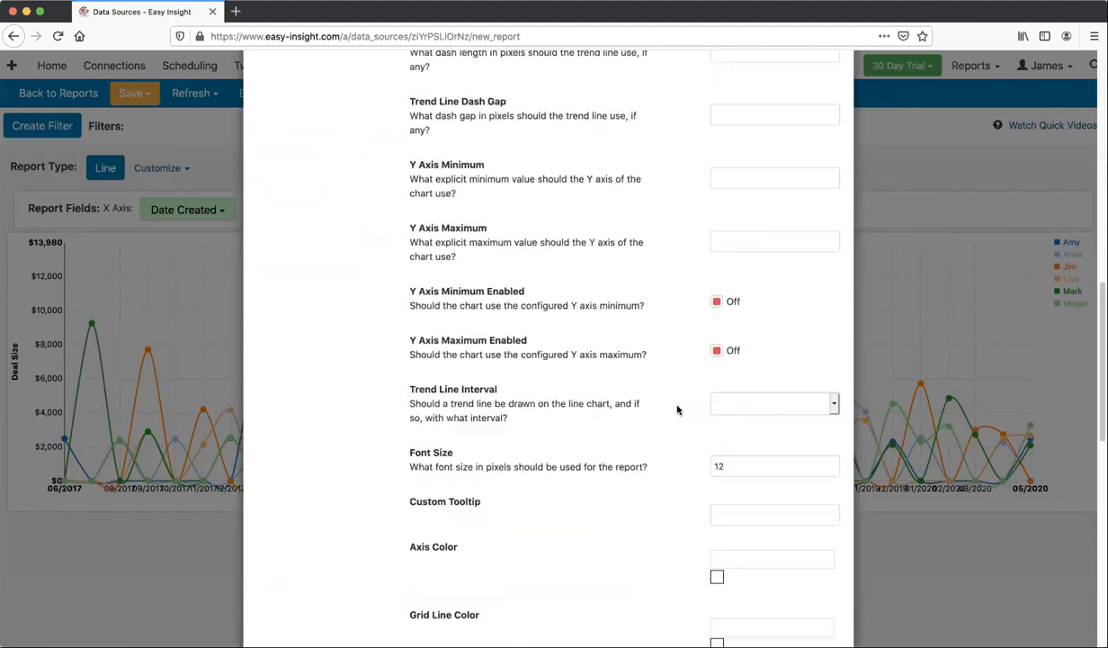
left_click(747, 387)
left_click(736, 402)
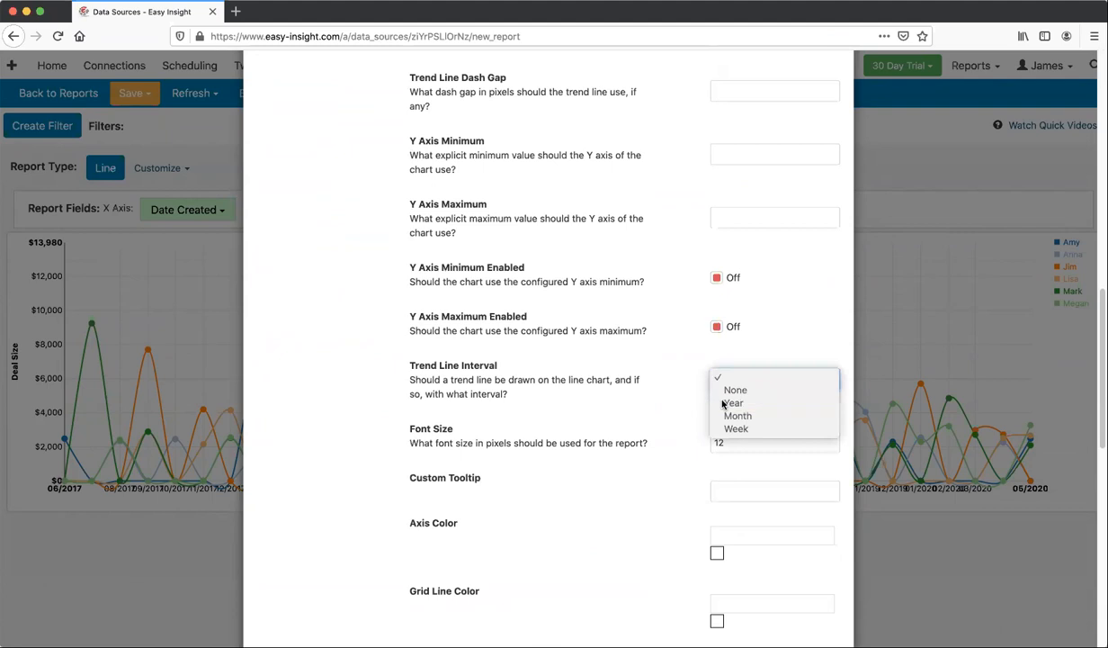
scroll(376, 453, "down", 10)
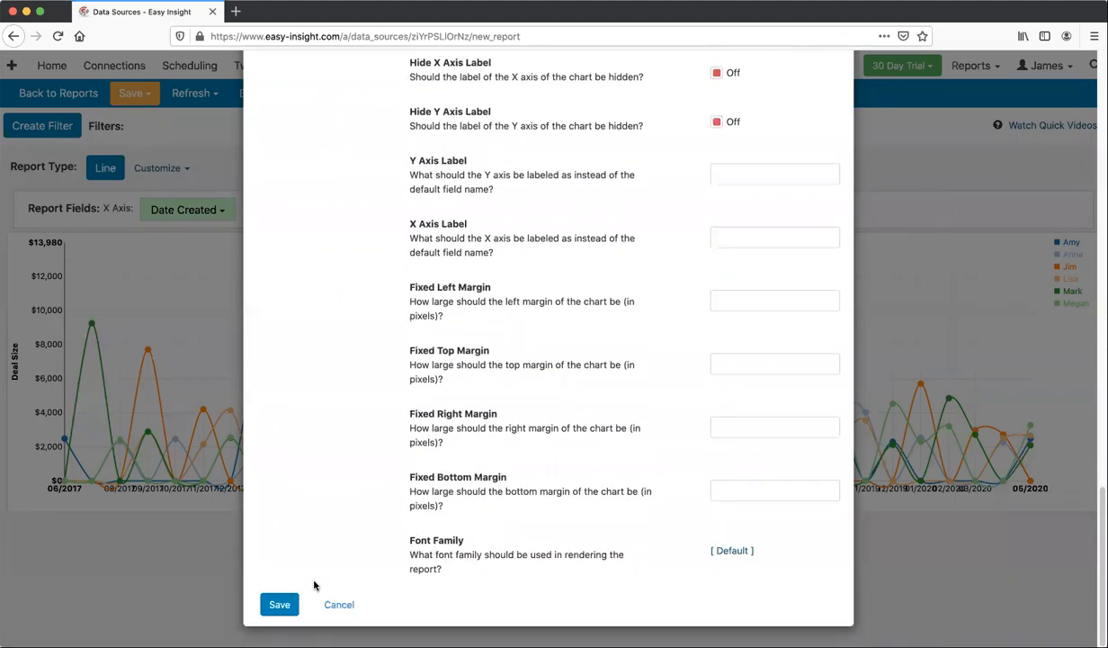
left_click(277, 603)
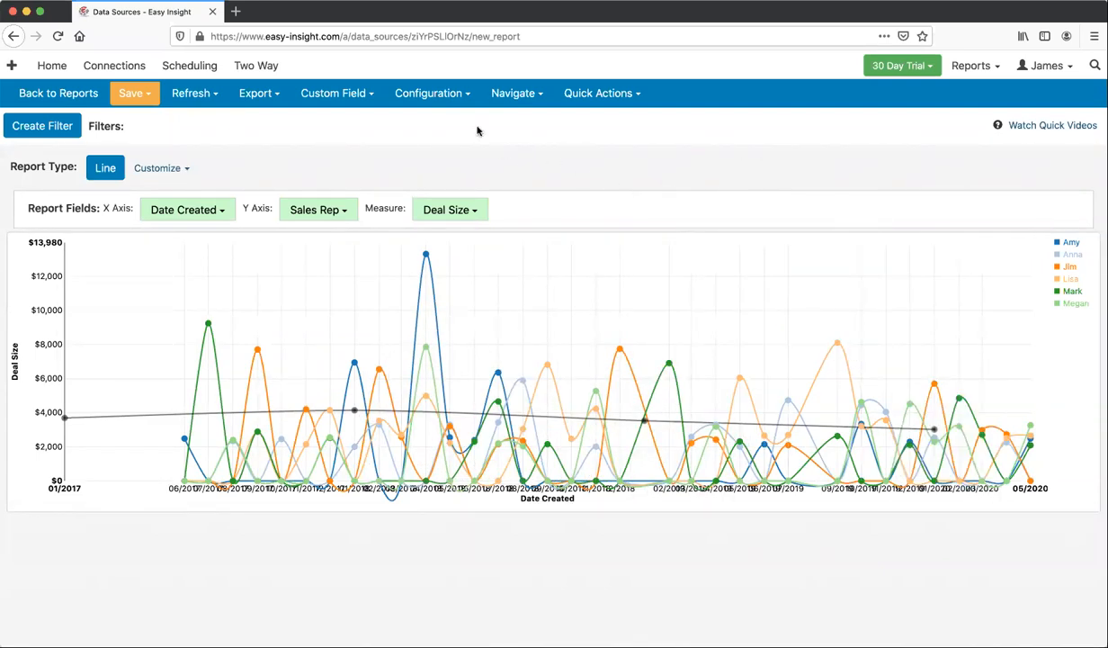
Set the line chart's trend line dash length to 4 pixels and dash gap to 2 pixels, and save the report properties.
left_click(439, 102)
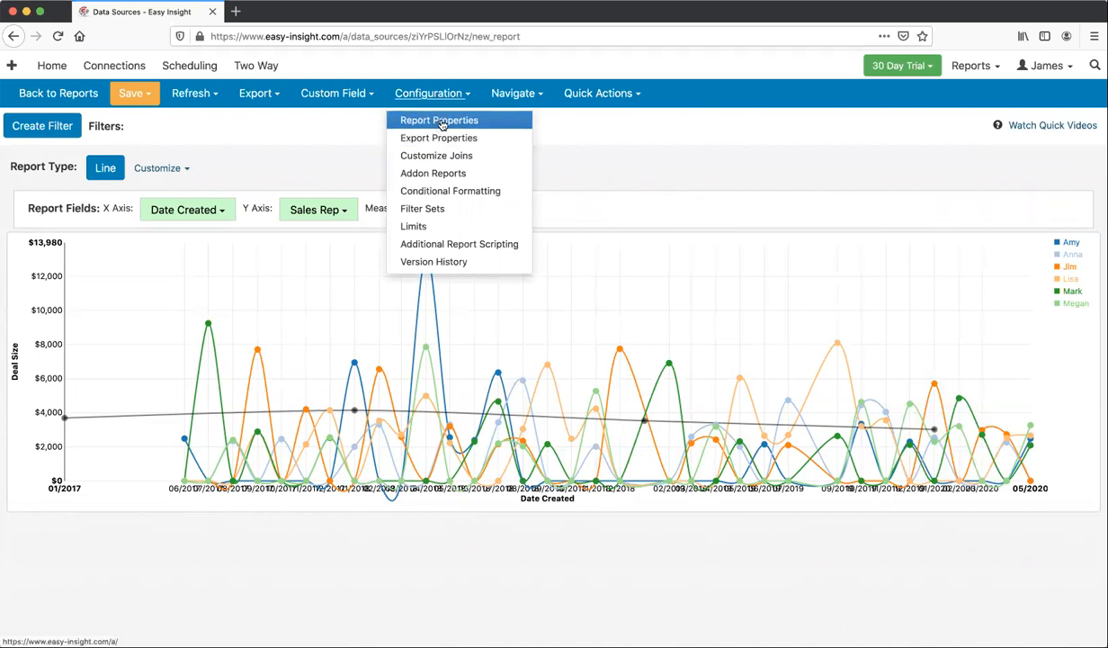
left_click(441, 121)
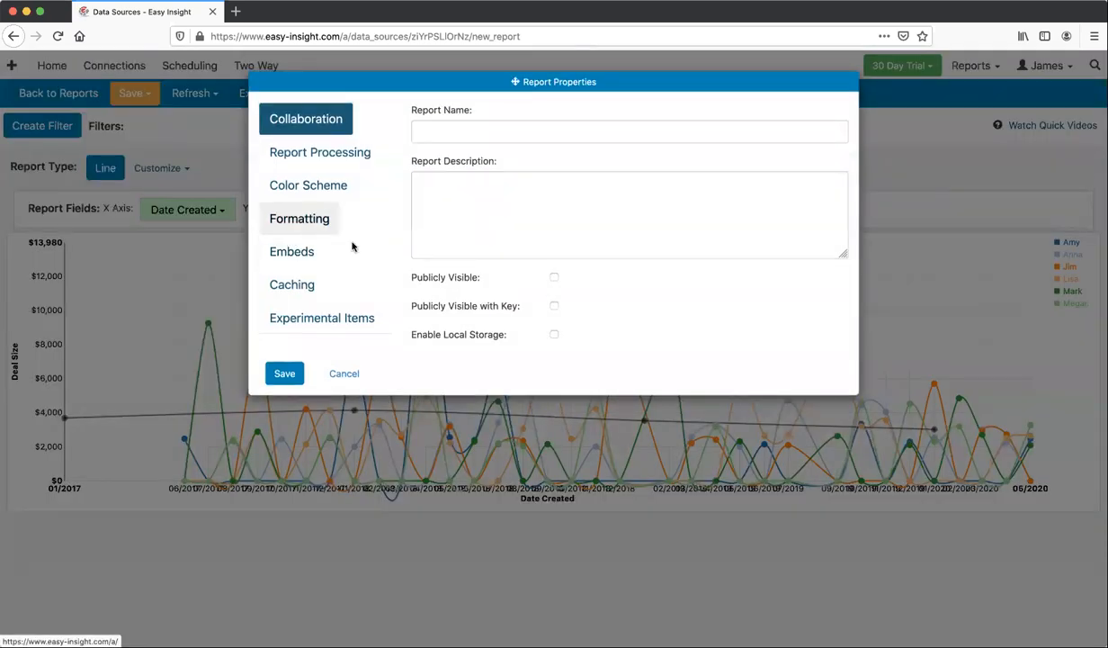
left_click(301, 219)
scroll(622, 396, "down", 6)
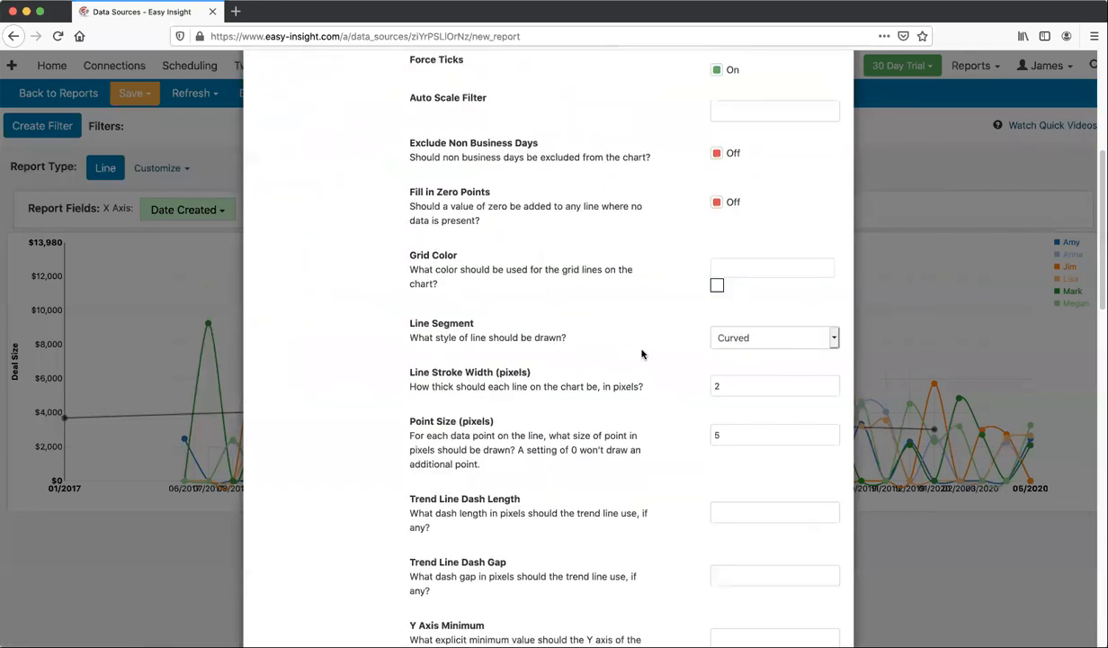
scroll(614, 337, "down", 3)
left_click(715, 322)
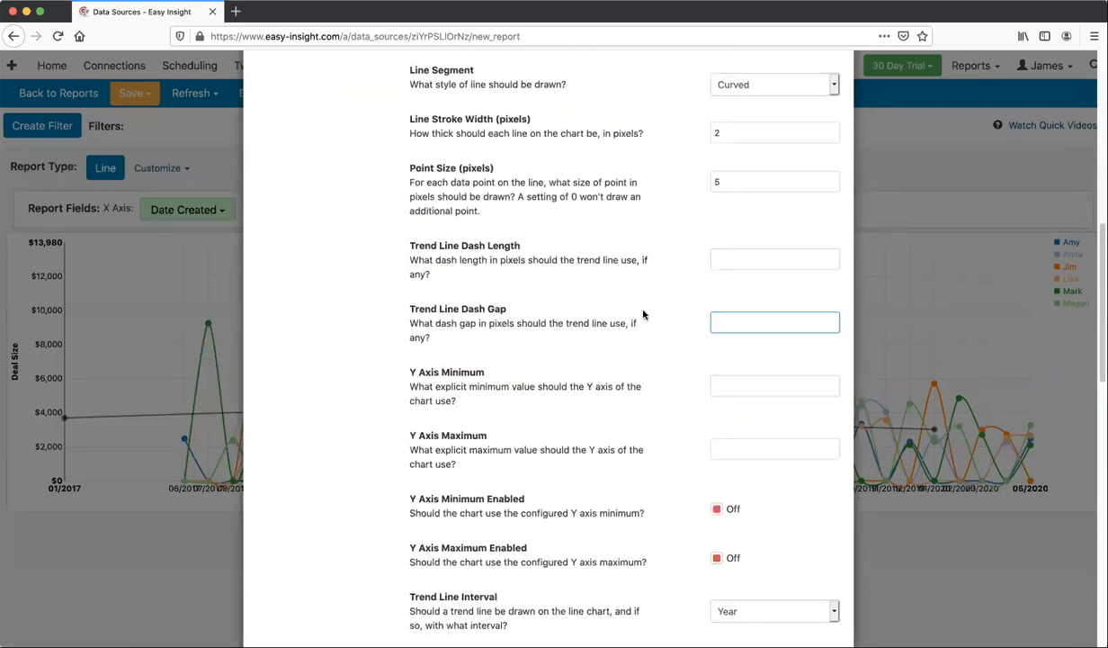
left_click(730, 260)
type("4")
key("Tab")
type("2")
left_click(724, 262)
left_click(735, 317)
left_click(737, 257)
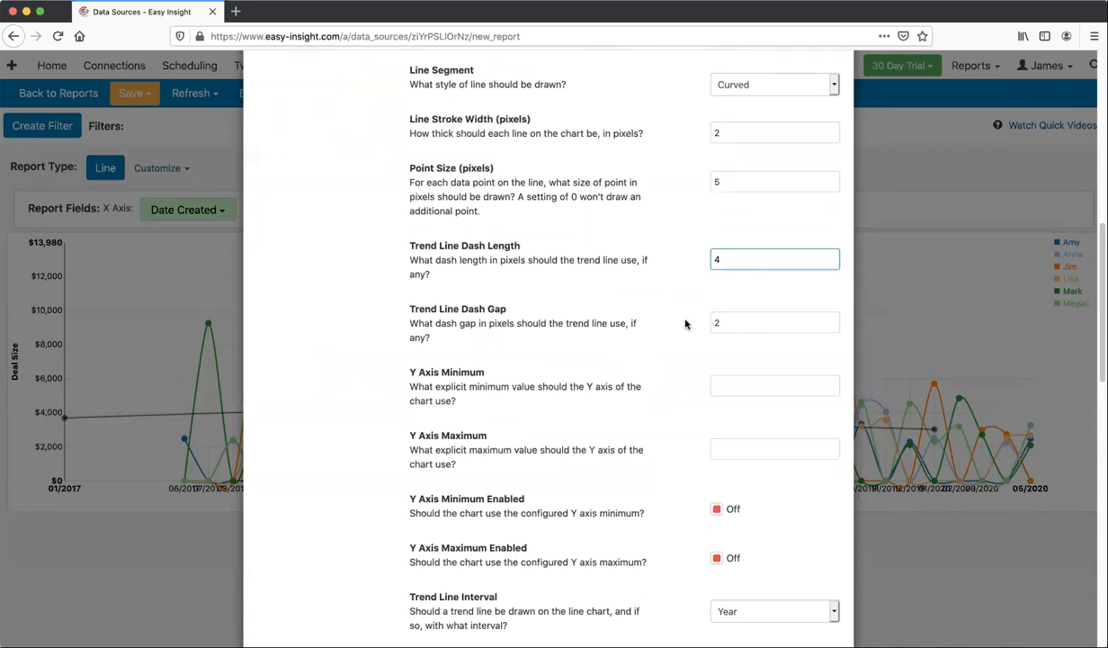
scroll(685, 322, "down", 15)
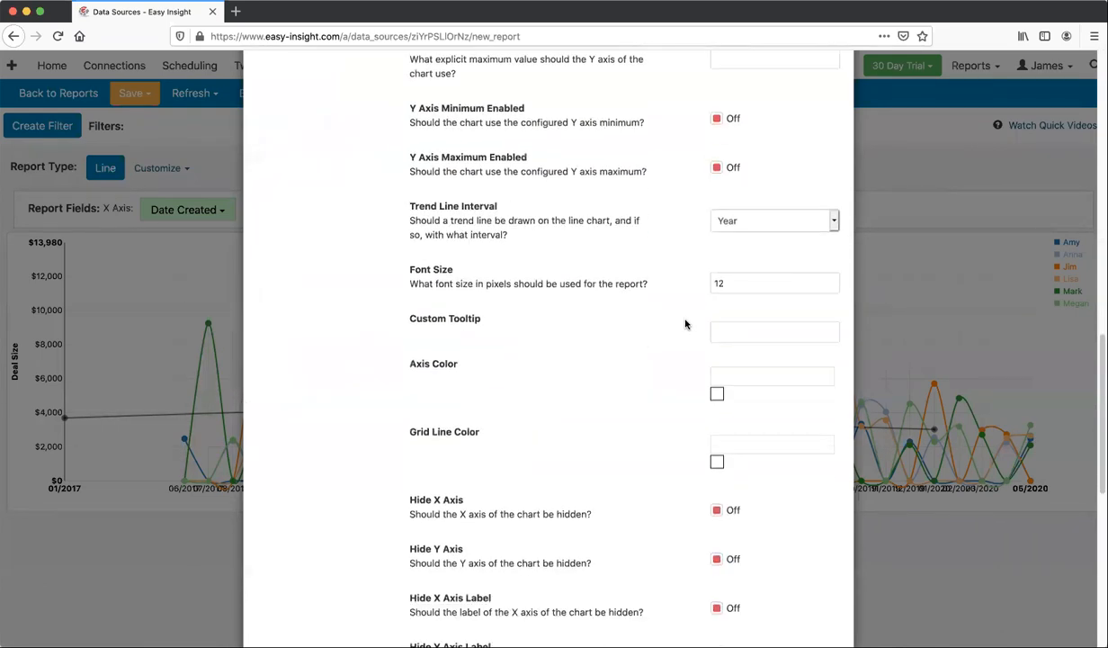
left_click(283, 611)
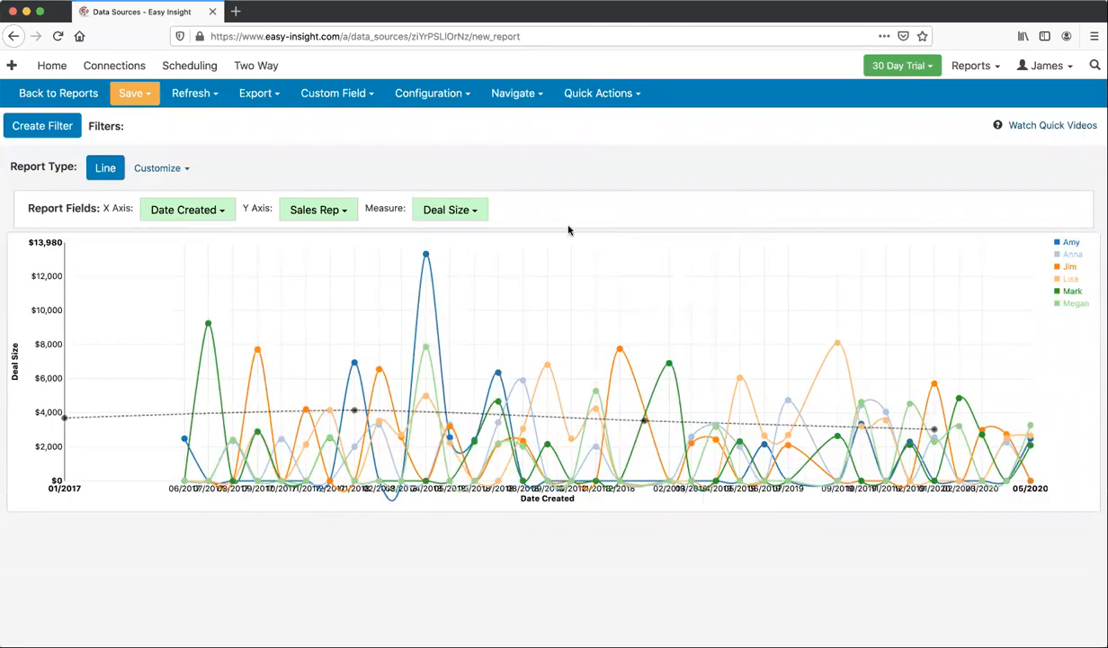
Switch the report type to Area and group the Date Created axis by quarter.
left_click(106, 170)
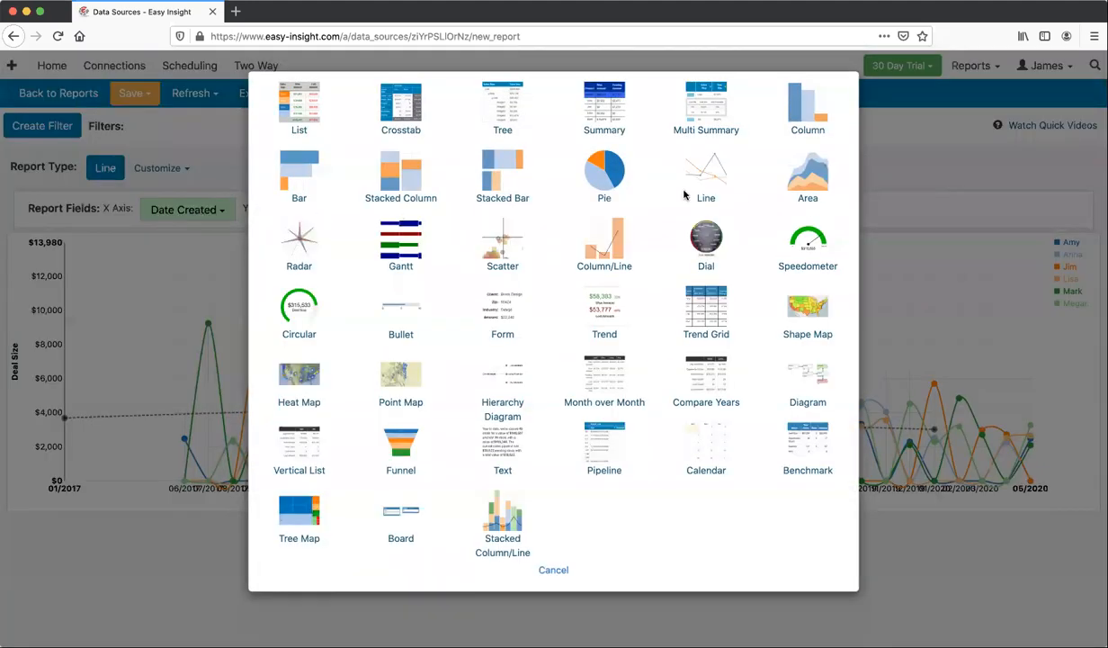
left_click(807, 173)
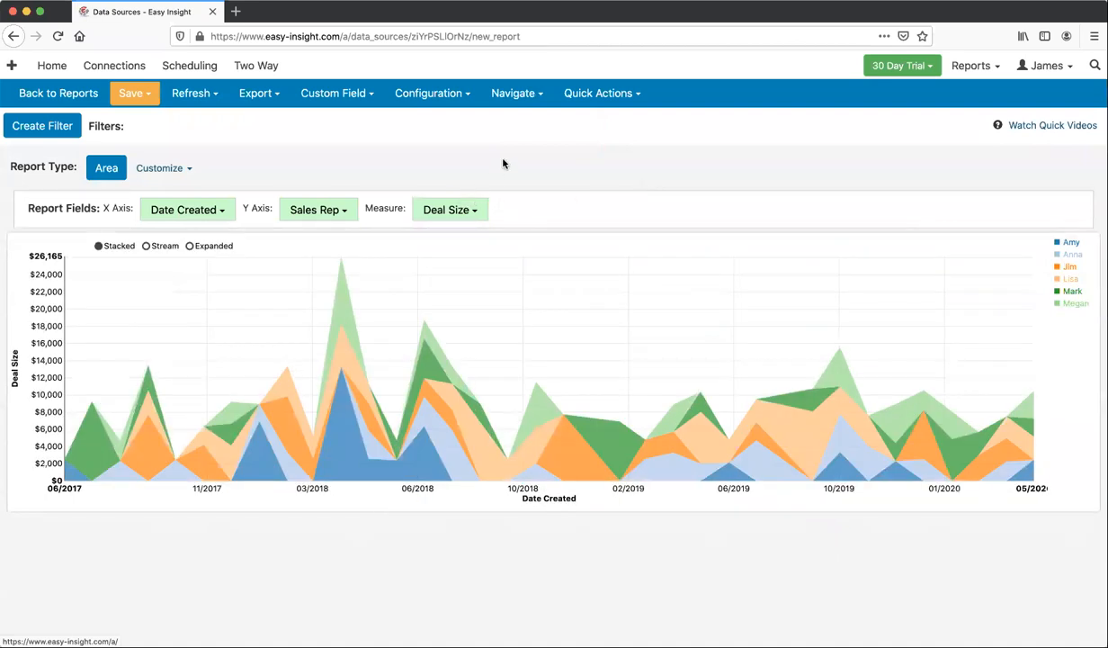
left_click(183, 207)
left_click(213, 333)
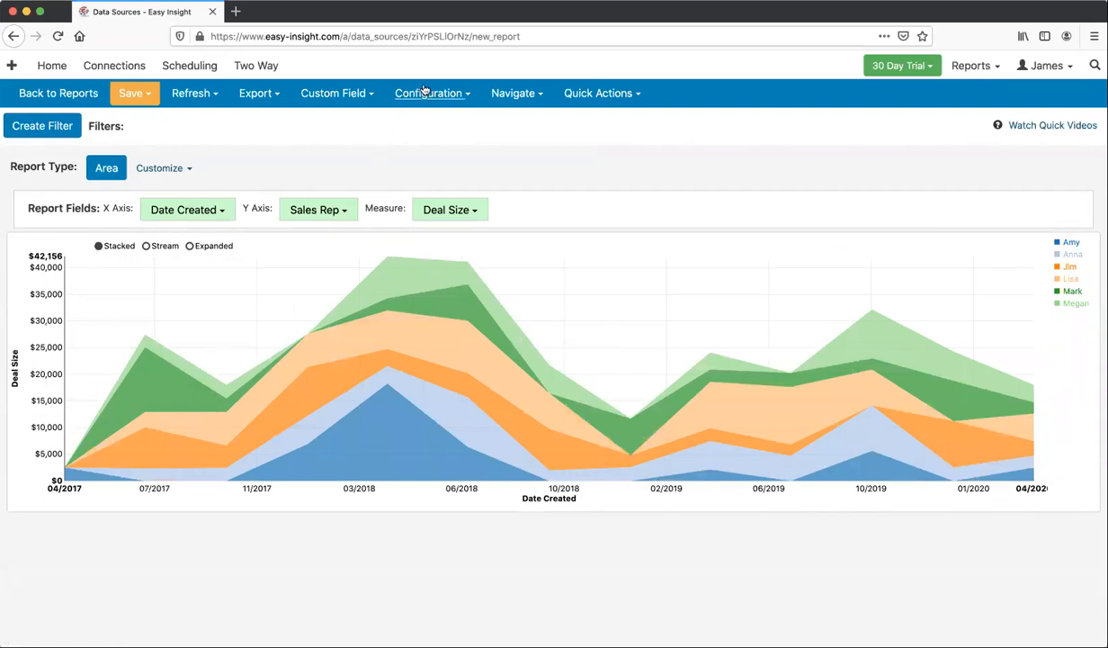
Start a new blank report from the same data source and set its type to Scatter.
left_click(509, 93)
left_click(524, 141)
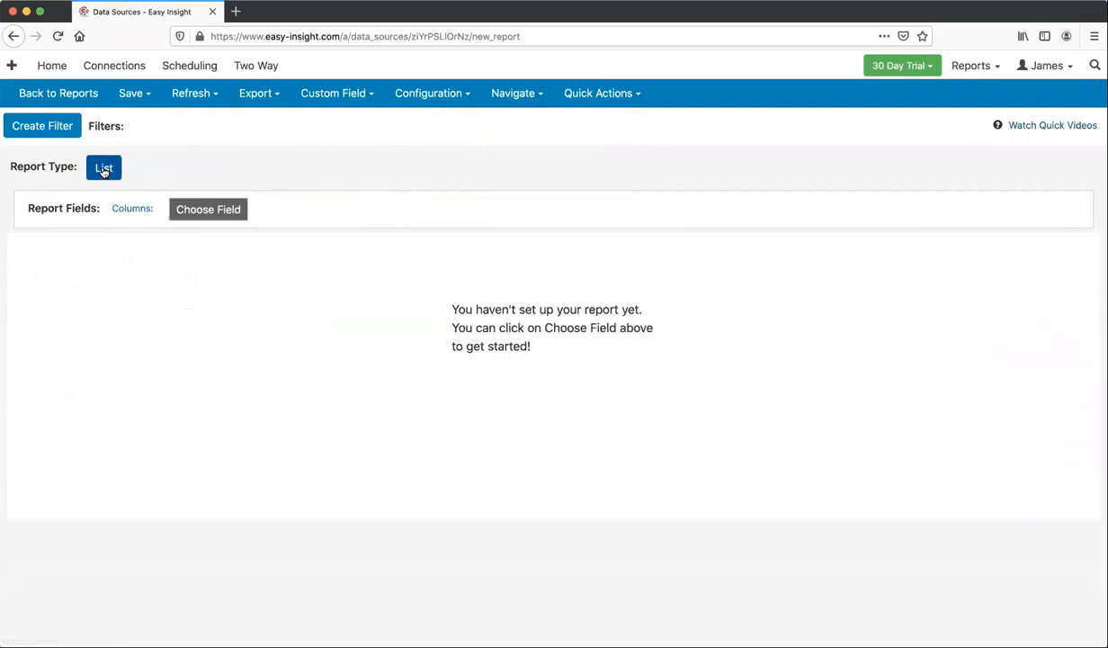
left_click(102, 167)
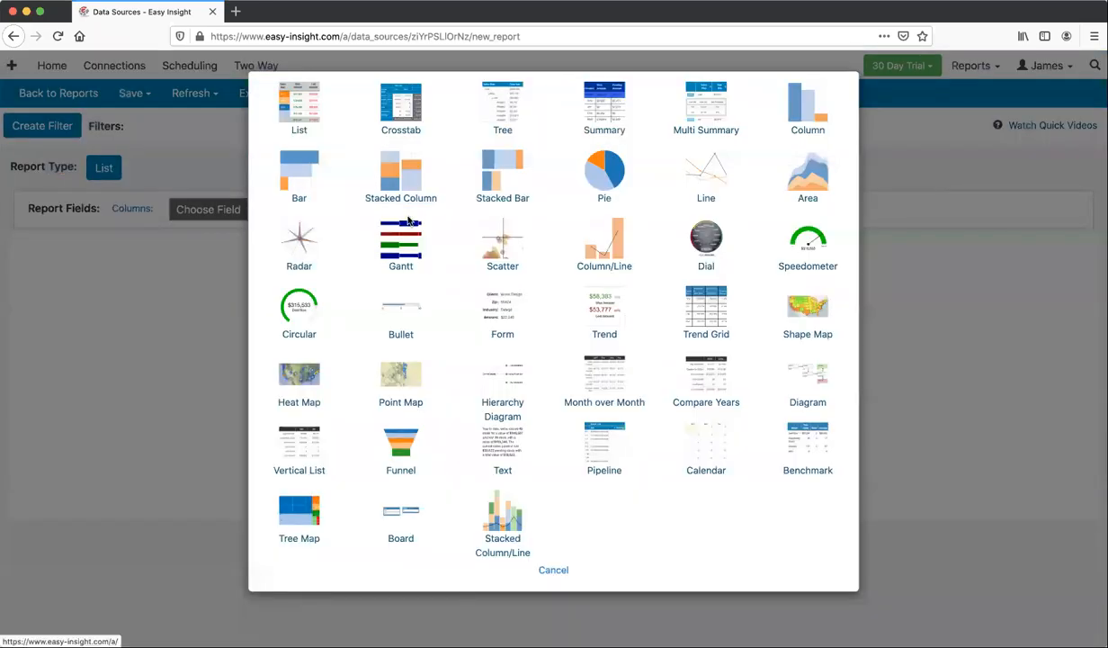
left_click(502, 248)
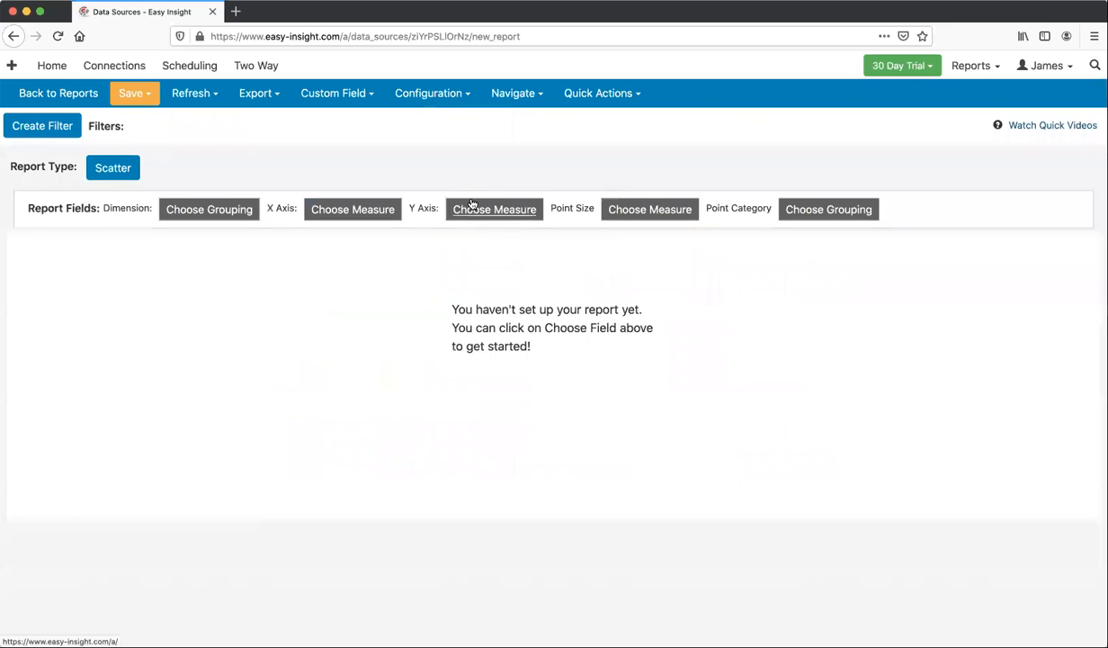
Choose Deal Title from the Sales fields as the scatter chart's dimension.
left_click(217, 212)
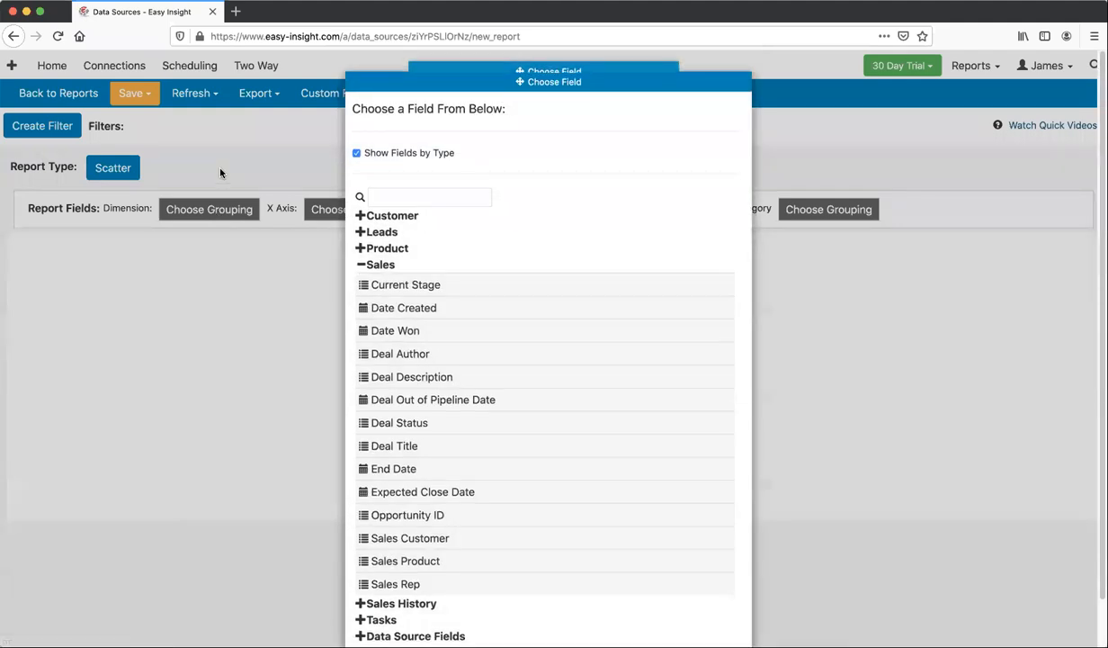
left_click(224, 216)
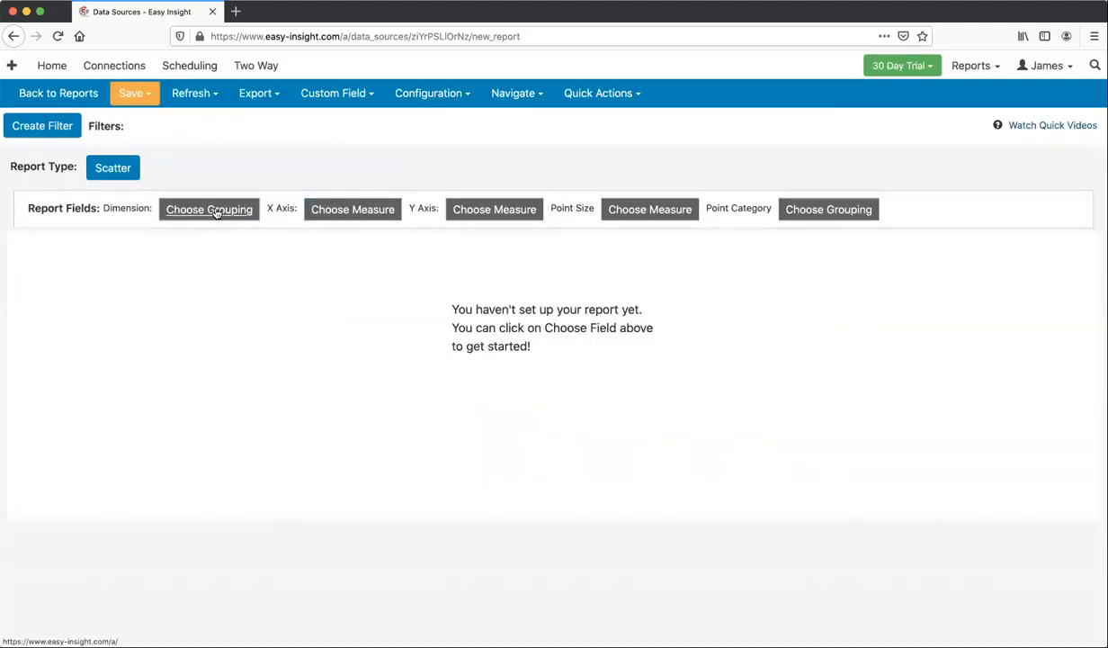
left_click(216, 212)
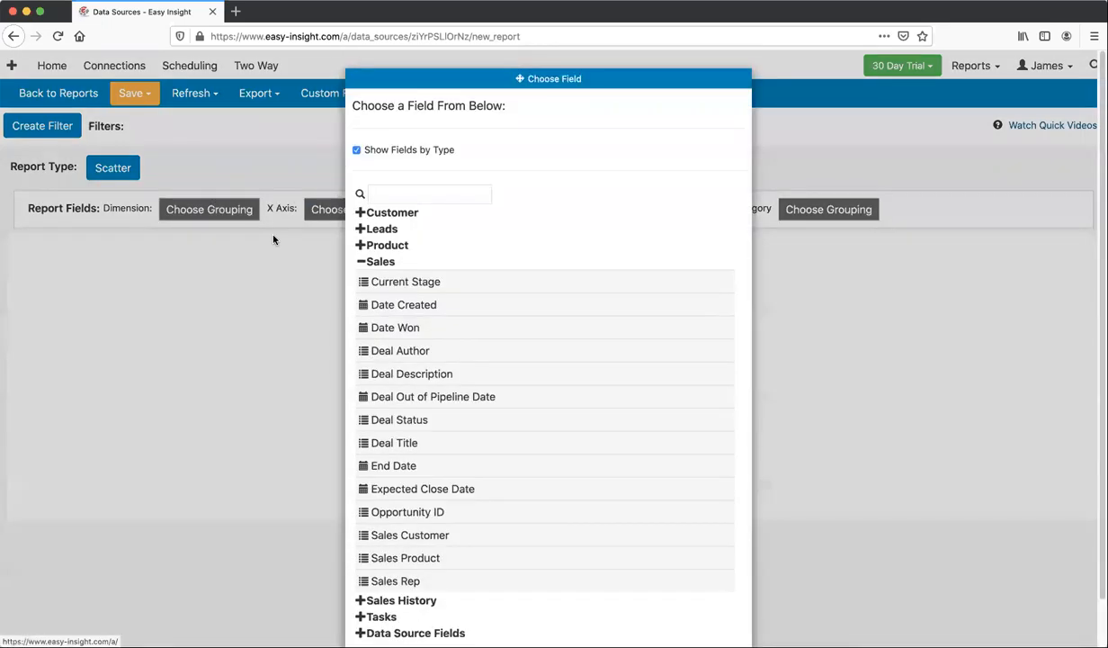
scroll(424, 405, "down", 1)
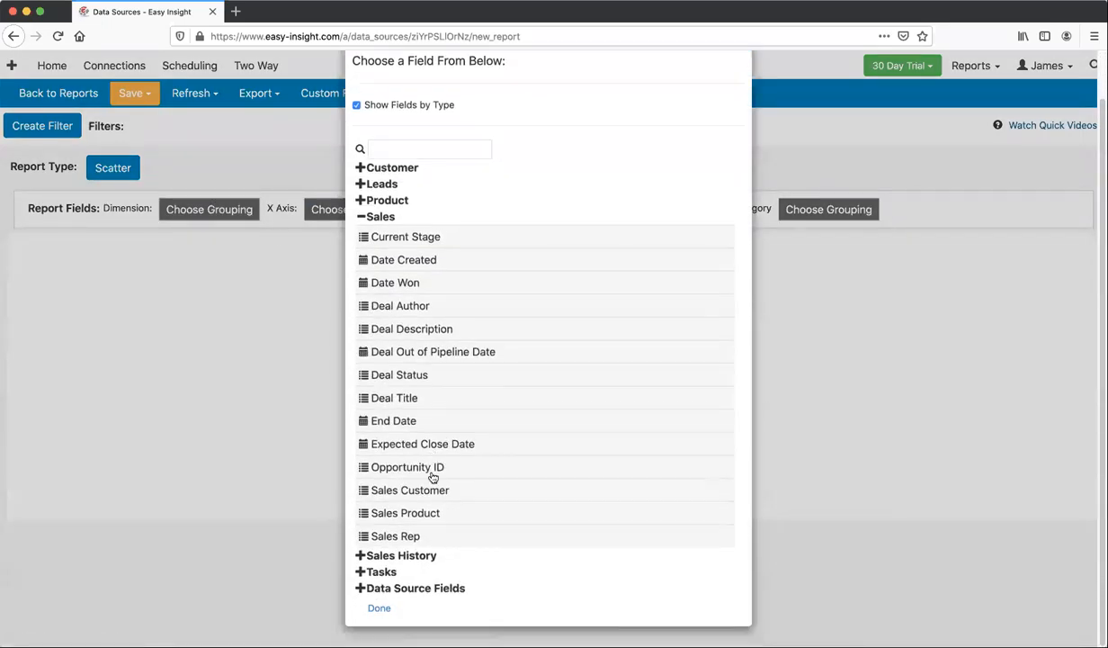
left_click(392, 399)
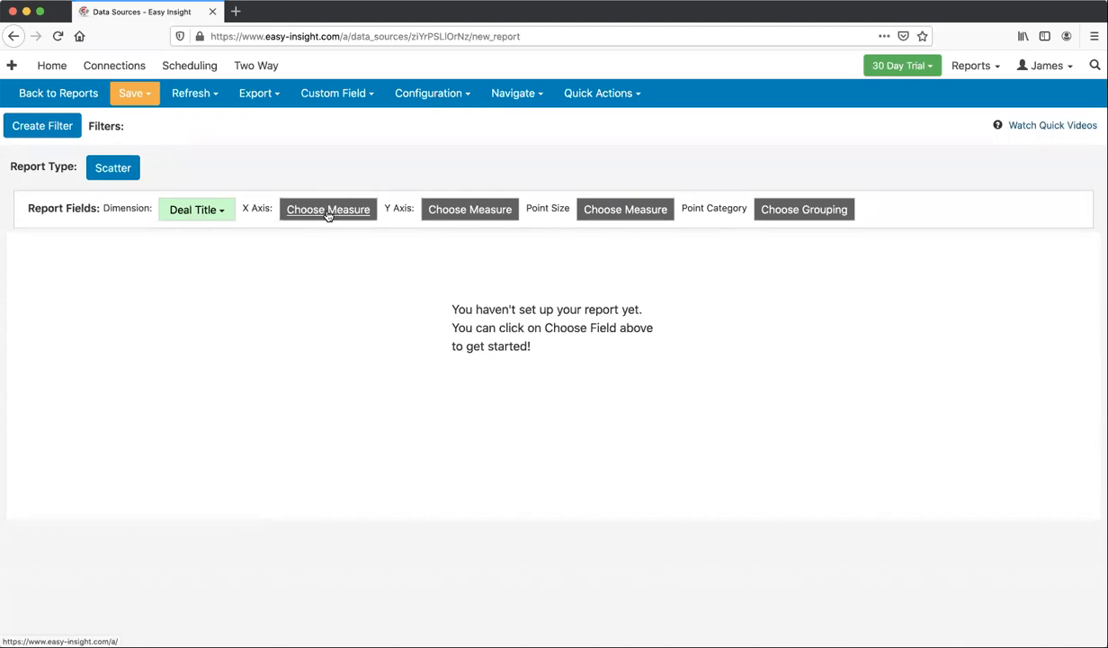
Assign Deal Size as the X axis measure and Quantity as the Y axis measure of the scatter chart.
left_click(327, 210)
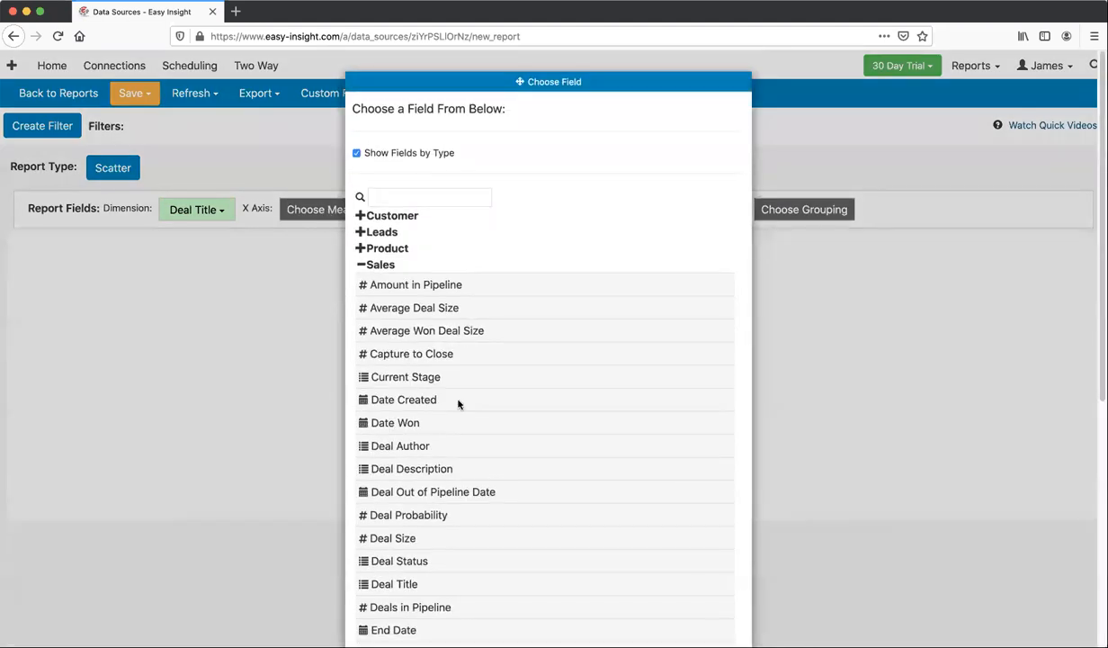
scroll(458, 403, "down", 5)
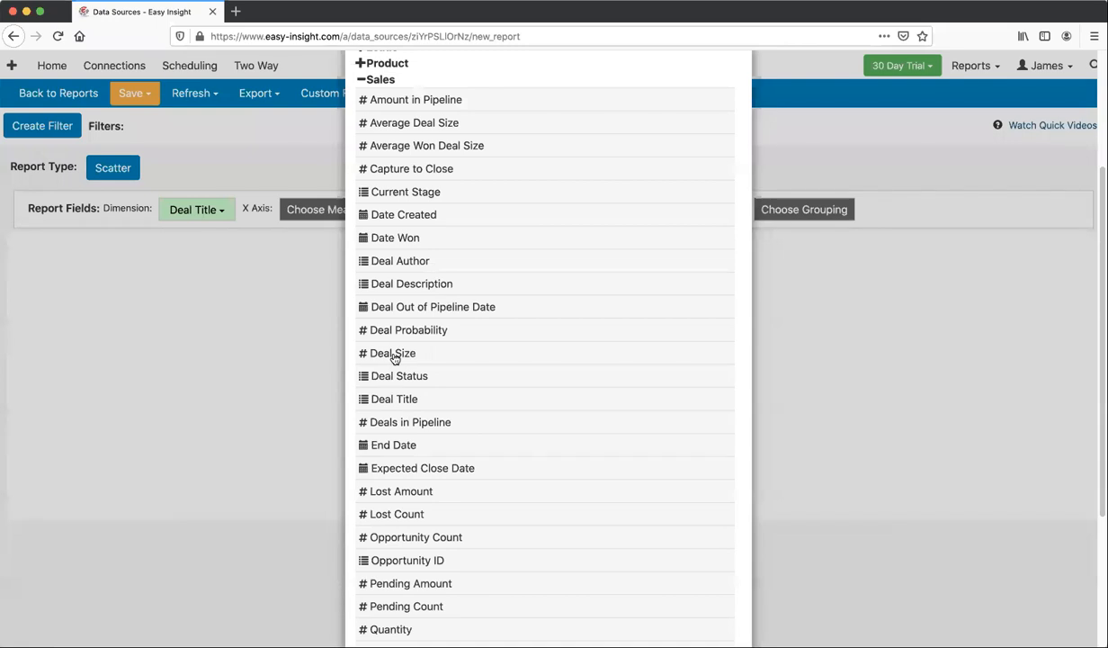
left_click(393, 356)
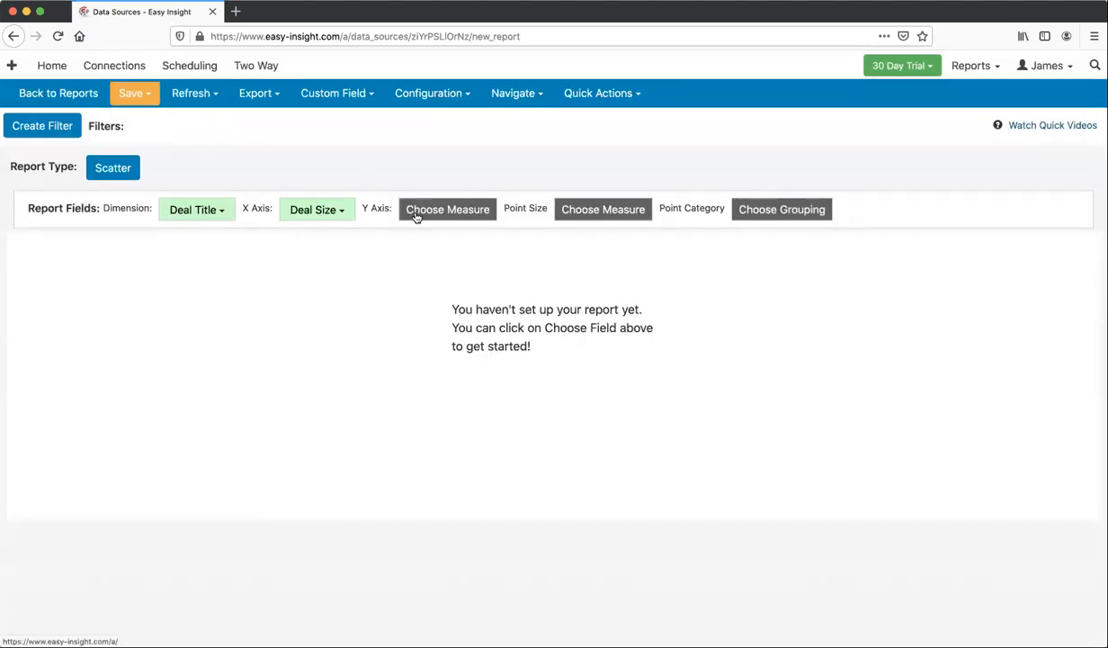
left_click(447, 210)
scroll(413, 411, "down", 5)
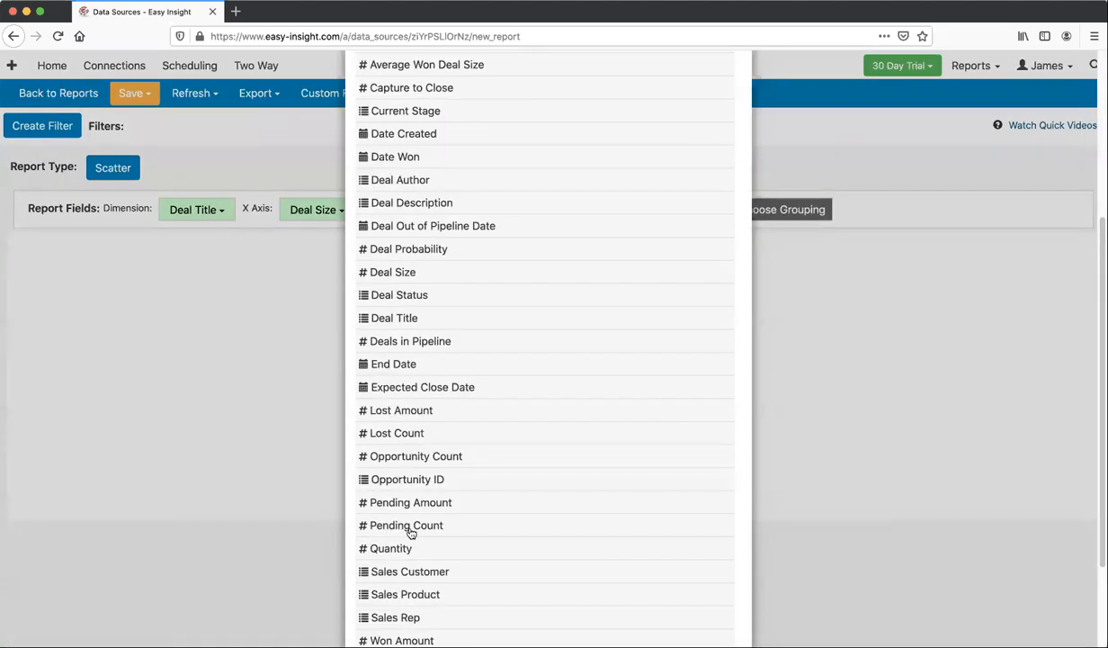
left_click(402, 545)
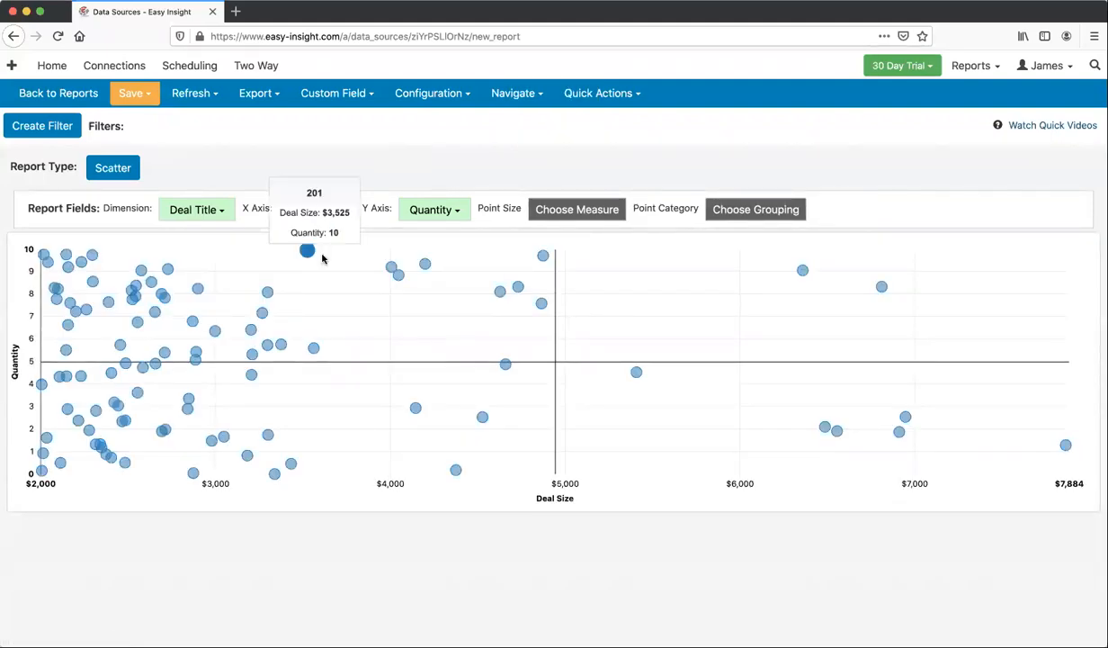
Categorize the scatter points by Sales Rep and size them by Deal Probability.
mouse_move(392, 270)
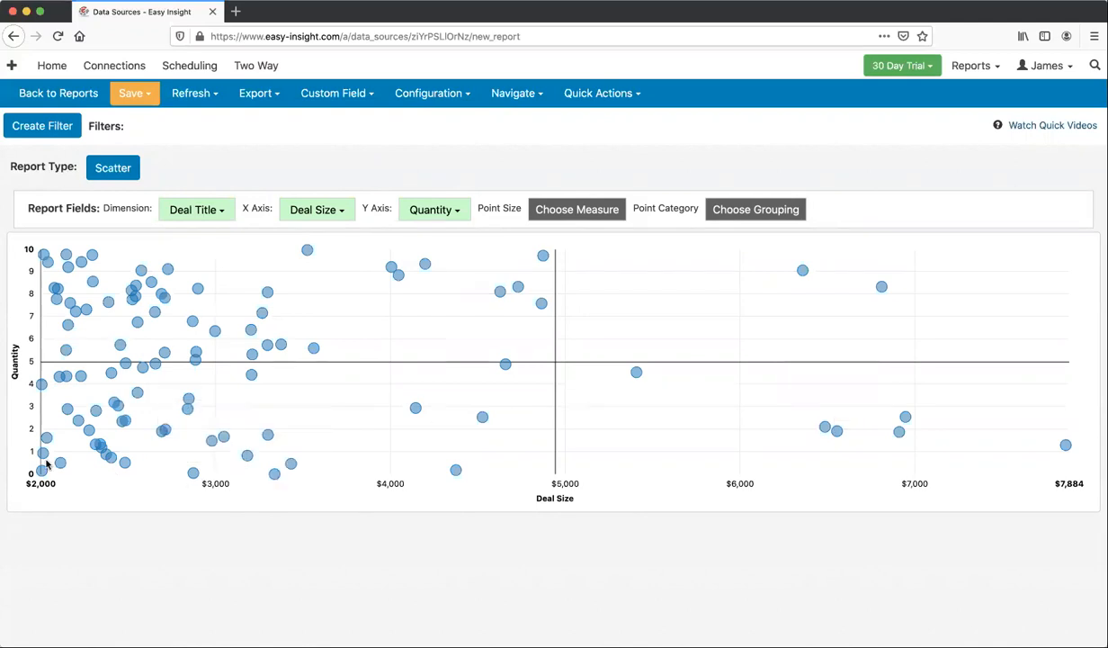
mouse_move(53, 267)
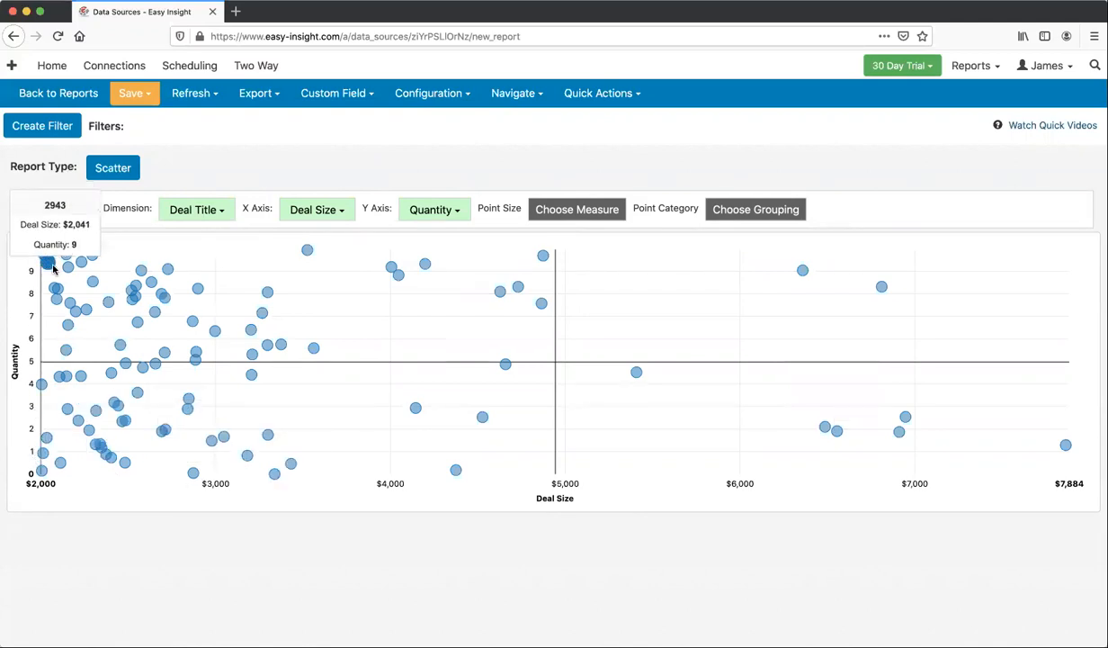
left_click(729, 209)
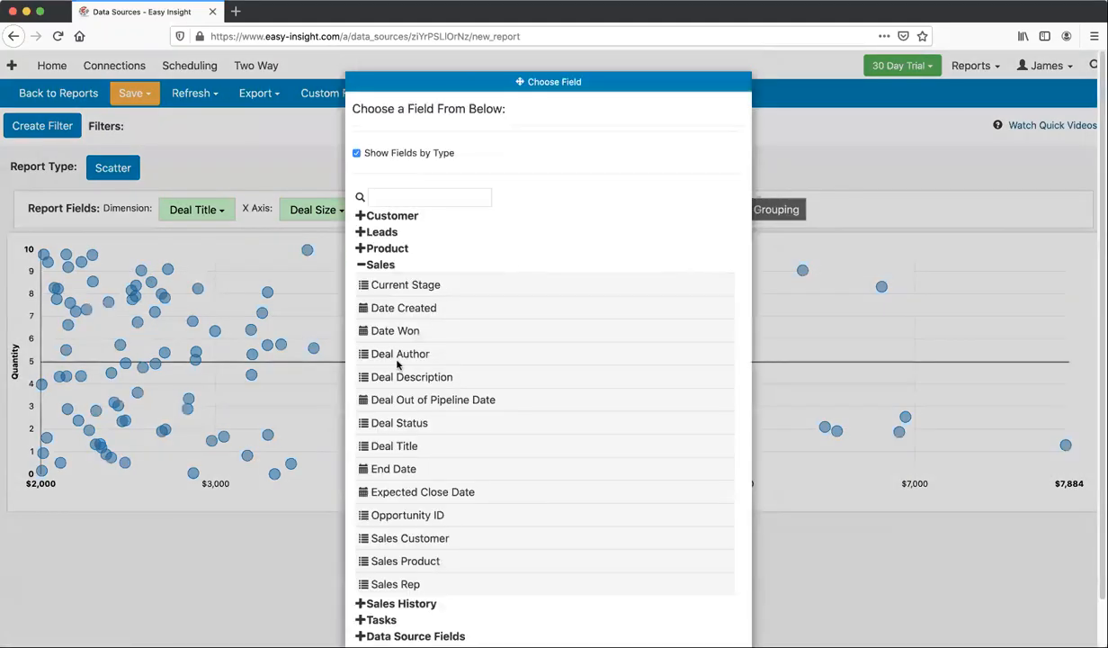
left_click(395, 582)
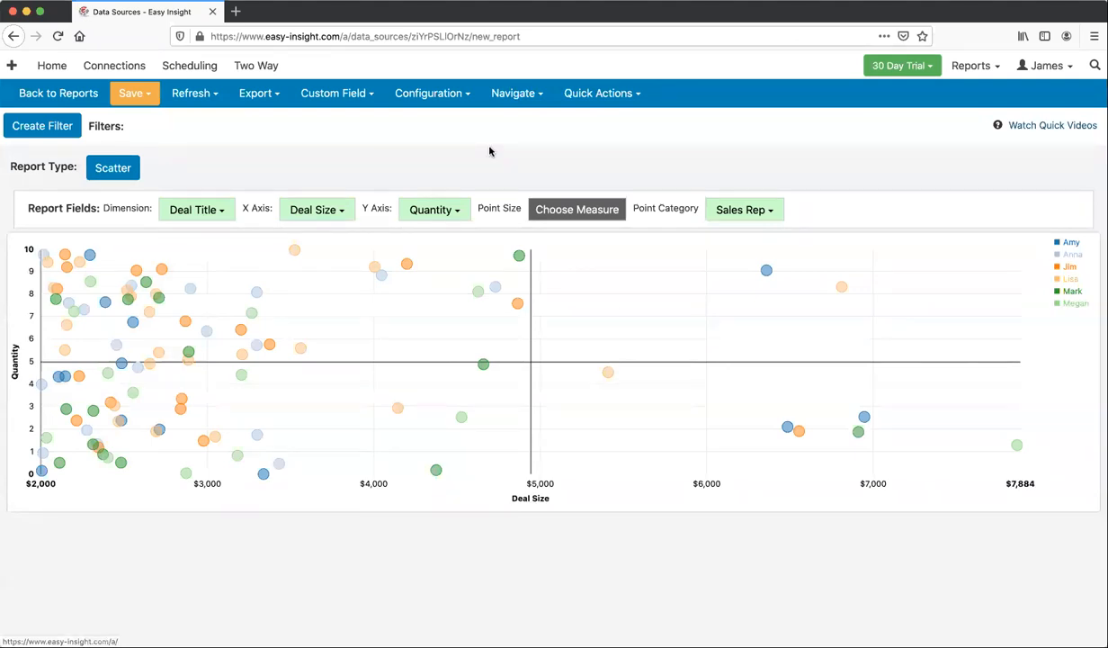
left_click(570, 219)
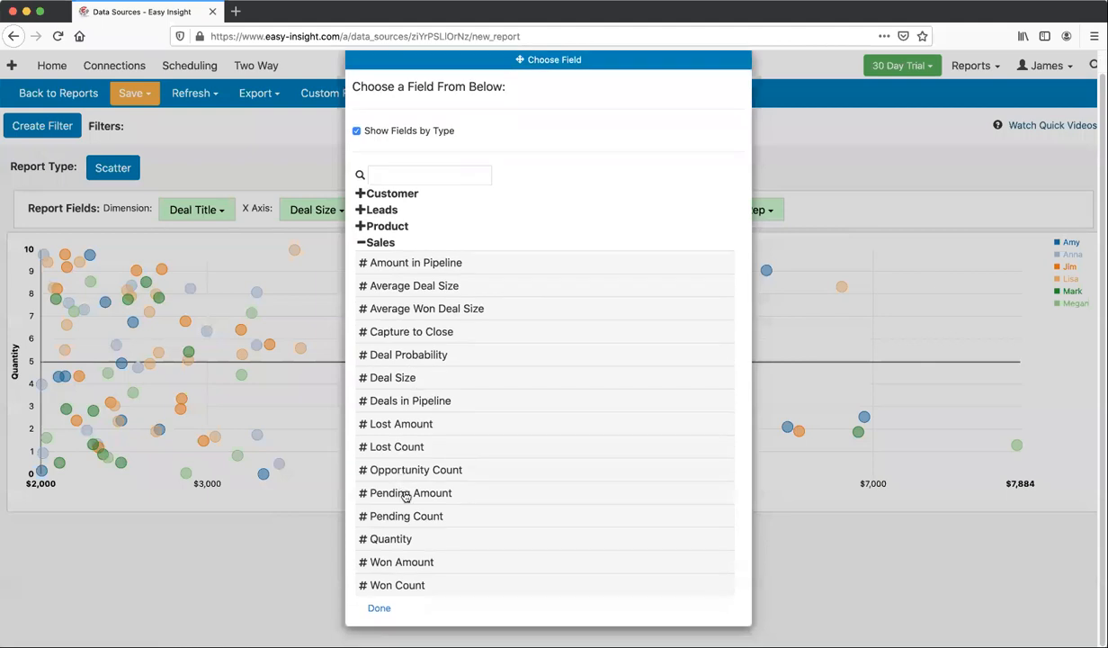
left_click(378, 353)
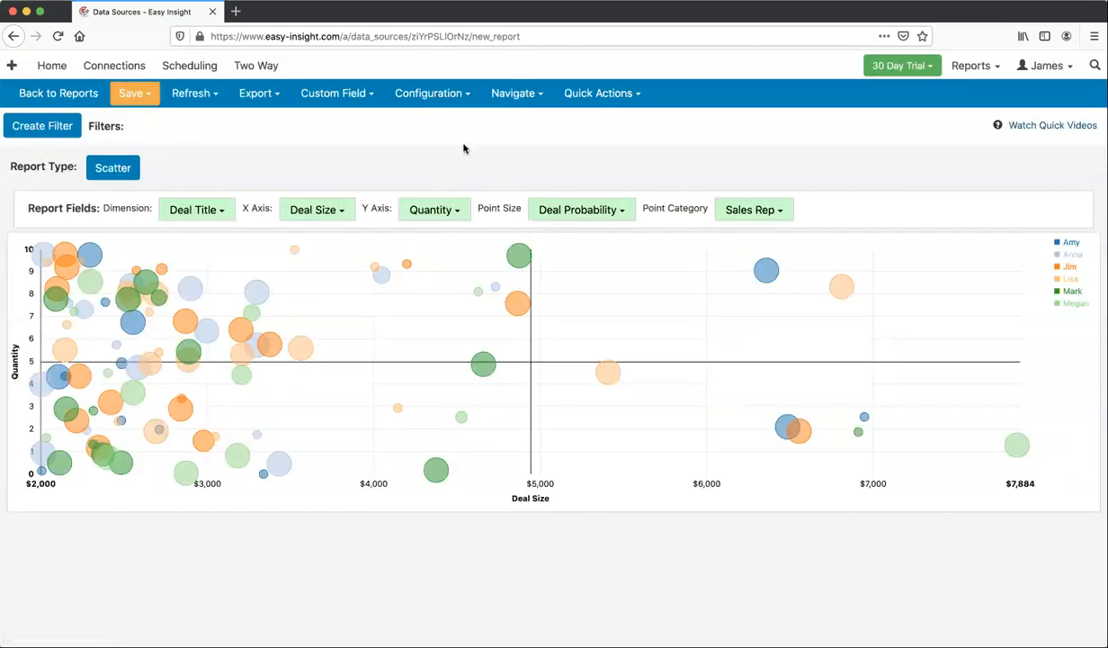
mouse_move(517, 258)
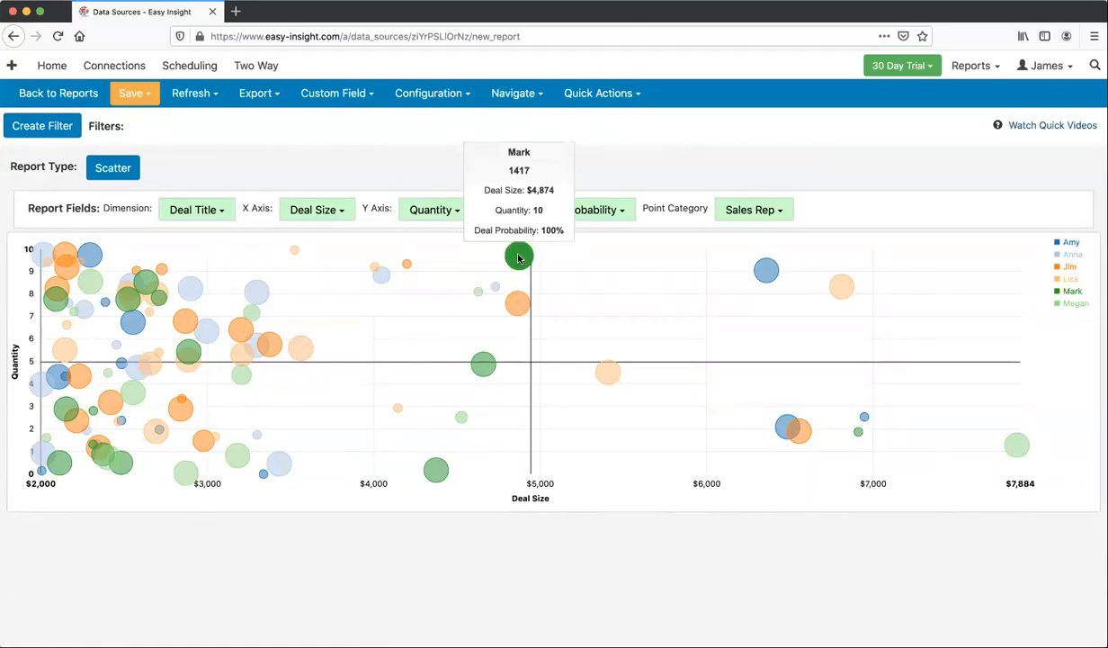
mouse_move(486, 375)
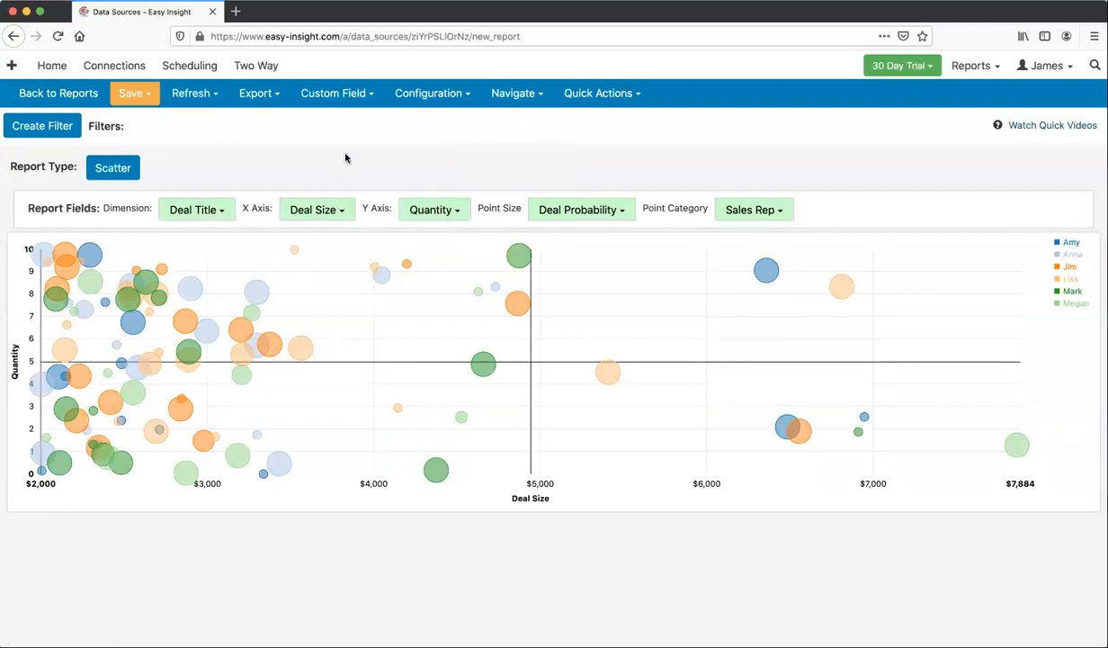
Review the scatter report's formatting options, including correlation, axis power scales and quadrant labels, and close the properties without changes.
left_click(429, 95)
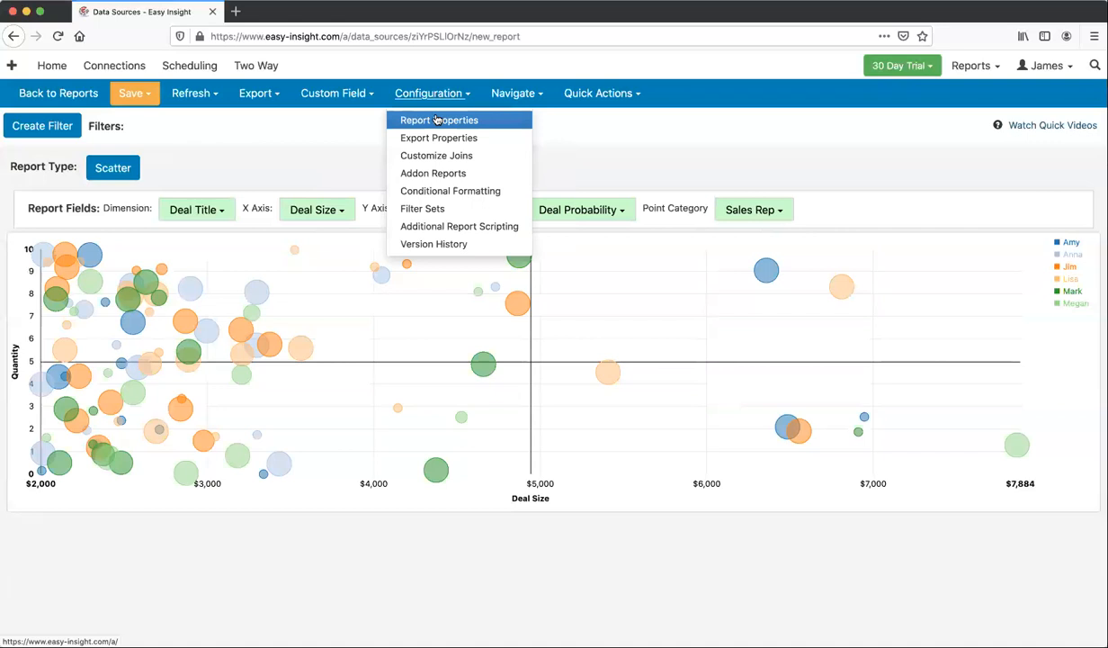
left_click(437, 120)
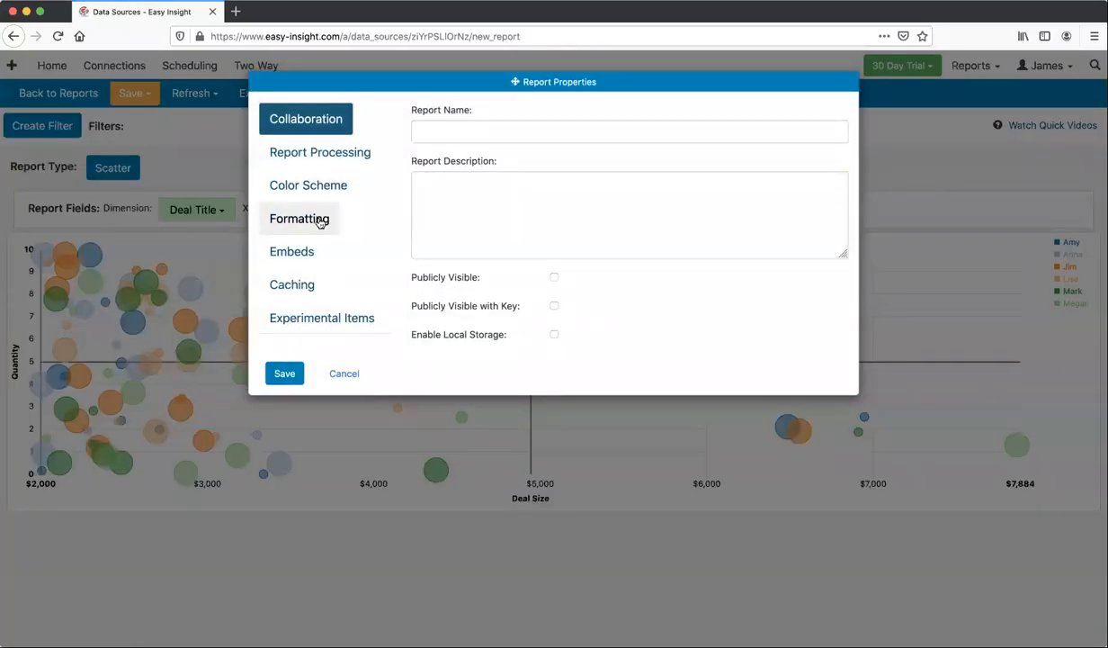
left_click(306, 219)
scroll(643, 369, "down", 5)
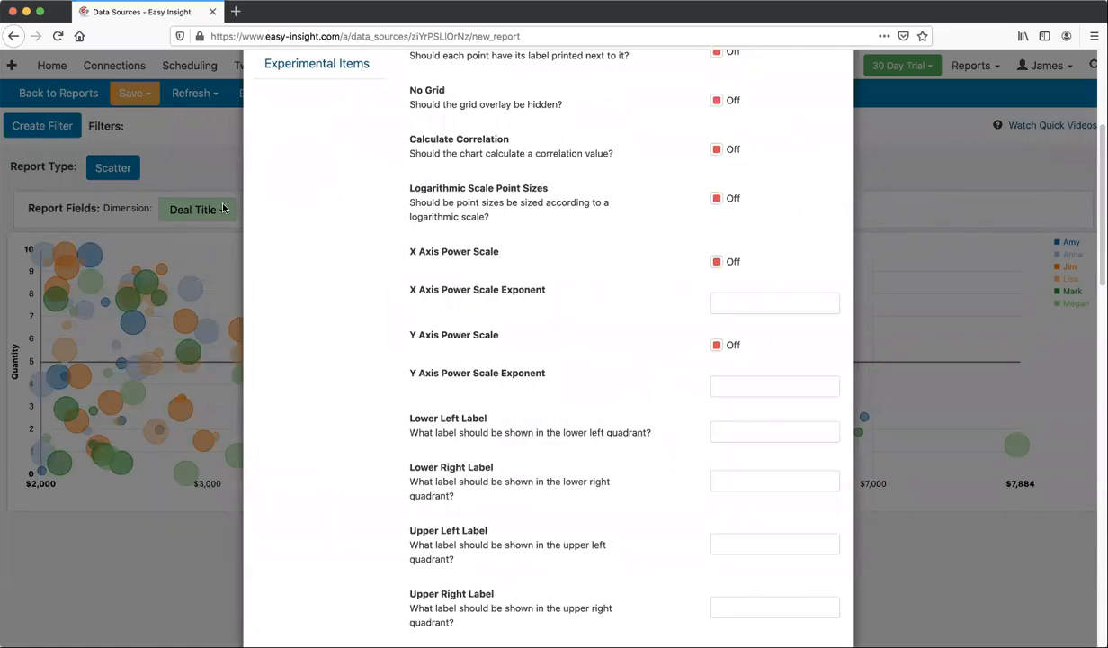
left_click(192, 175)
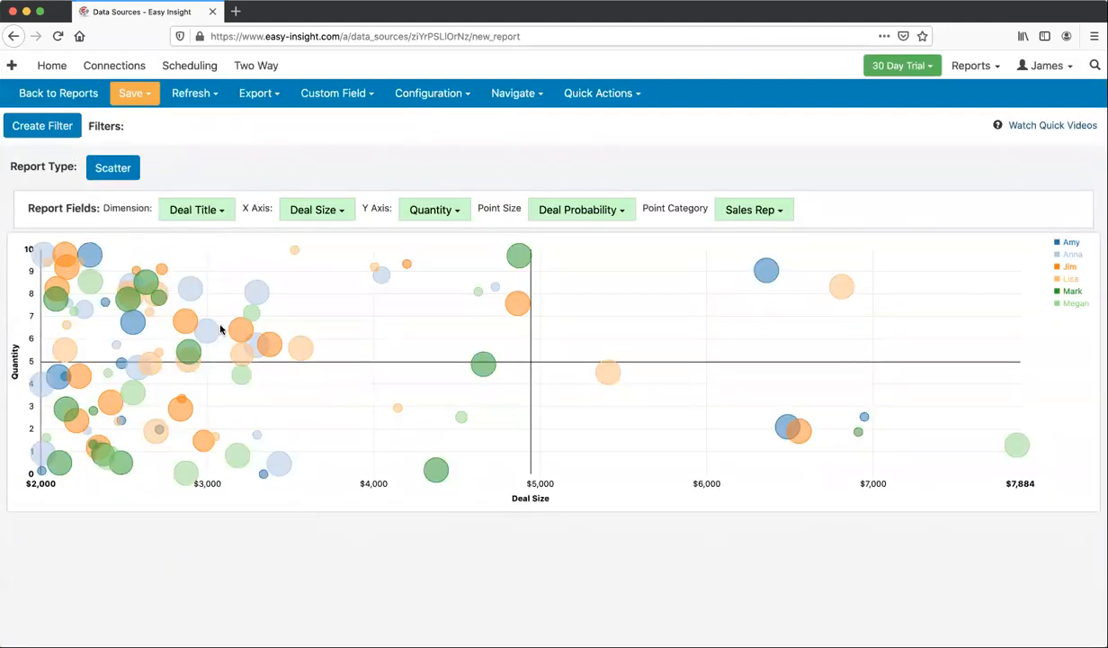
Label the scatter chart's upper left quadrant "High Quantity, Low Value" and save the report properties.
mouse_move(153, 279)
mouse_move(67, 271)
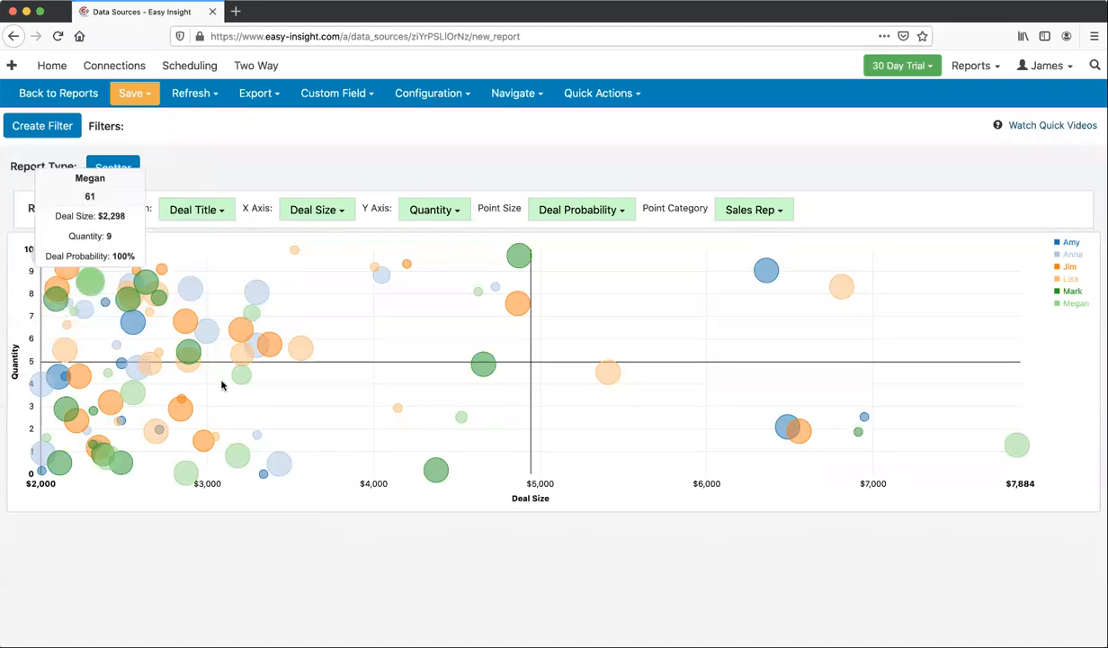
mouse_move(187, 289)
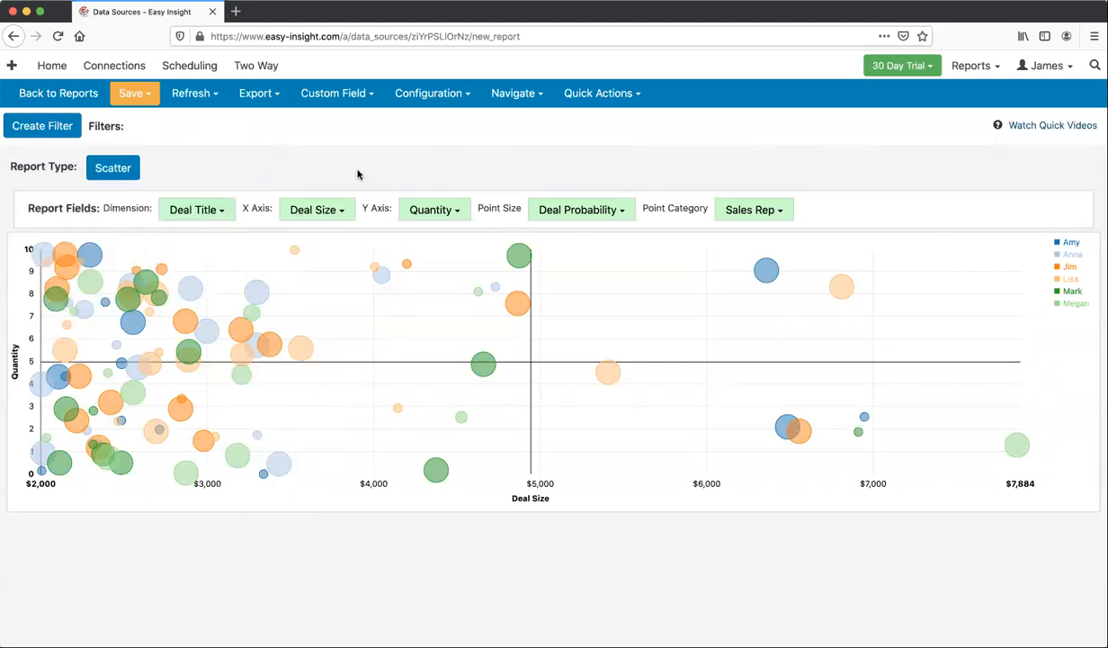
left_click(417, 95)
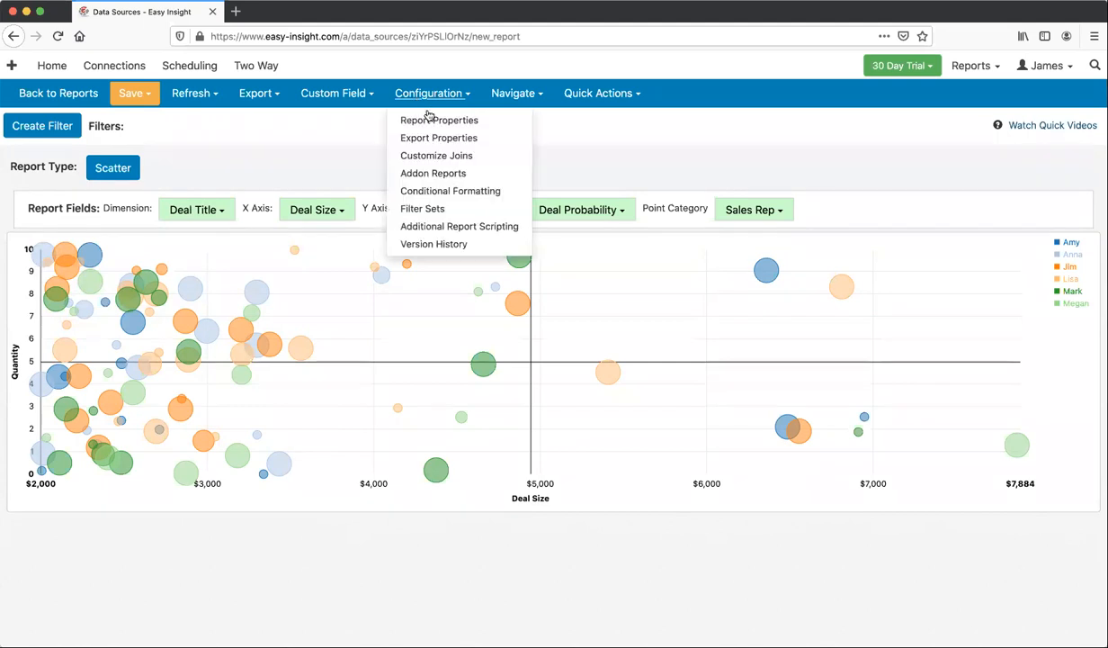
left_click(405, 116)
left_click(311, 218)
scroll(599, 394, "down", 8)
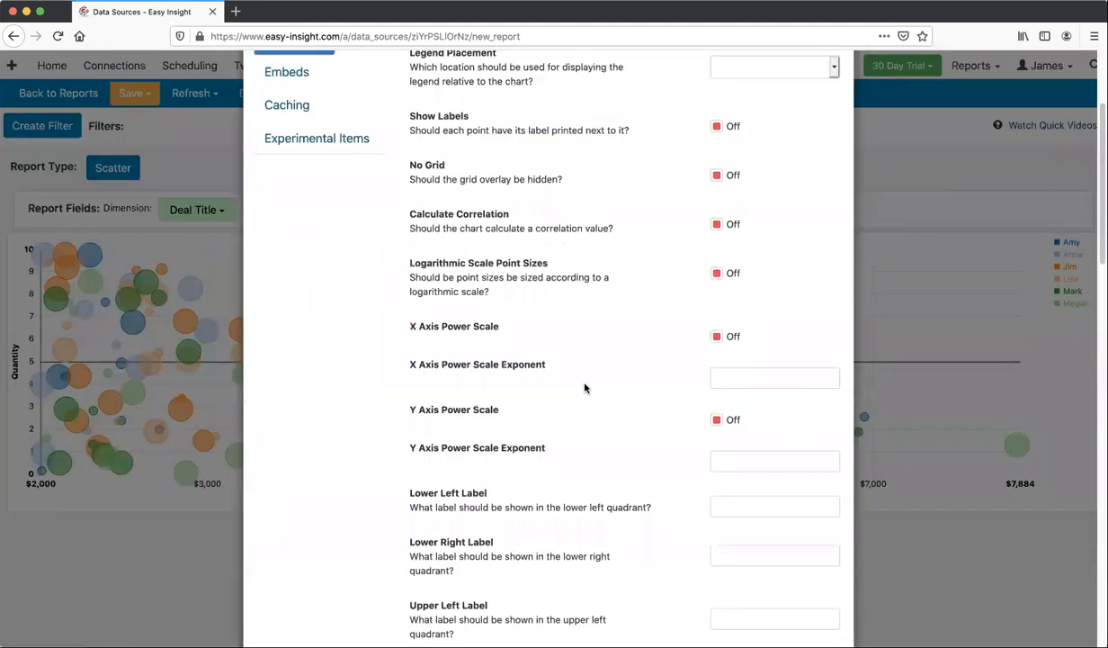
left_click(723, 369)
type("High Quantity, Low V")
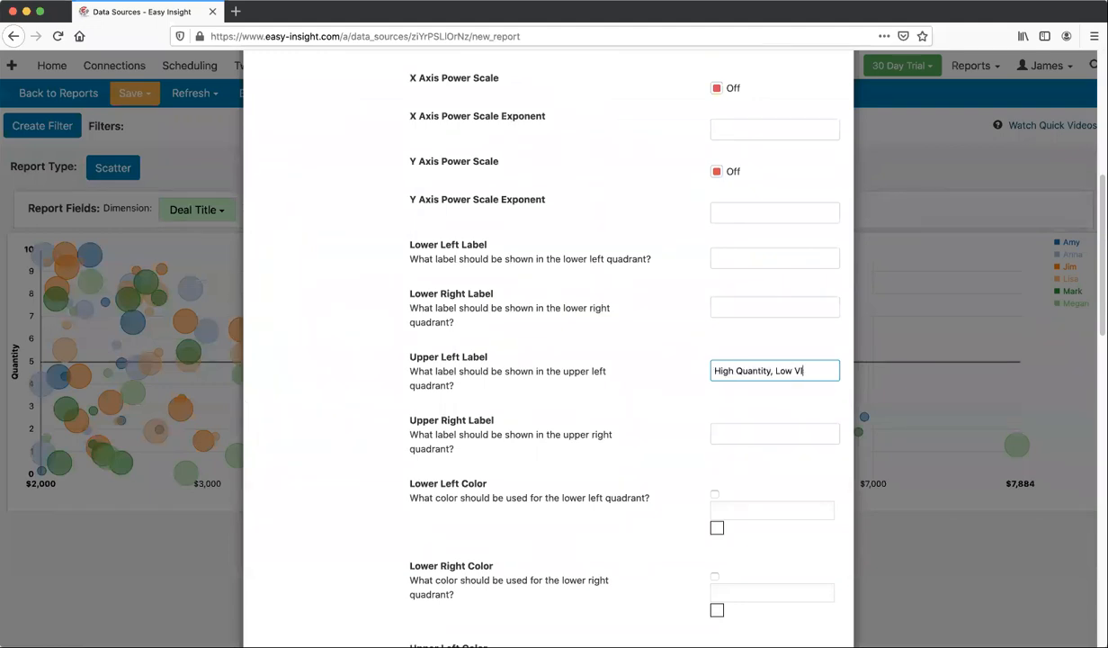
type("alue")
scroll(477, 462, "down", 15)
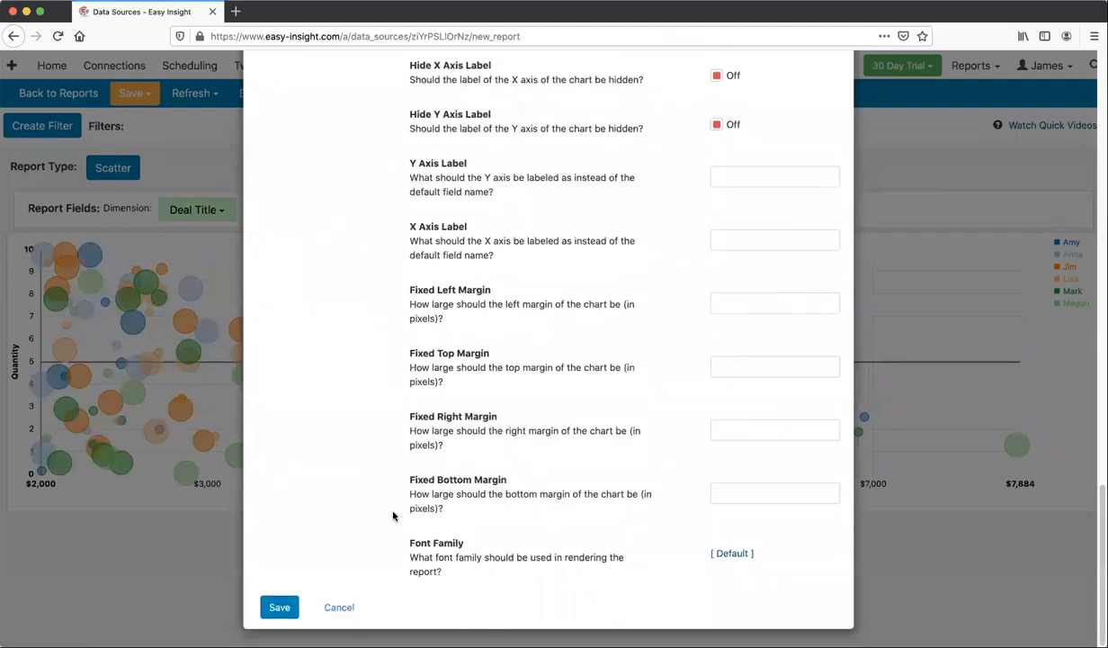
left_click(280, 603)
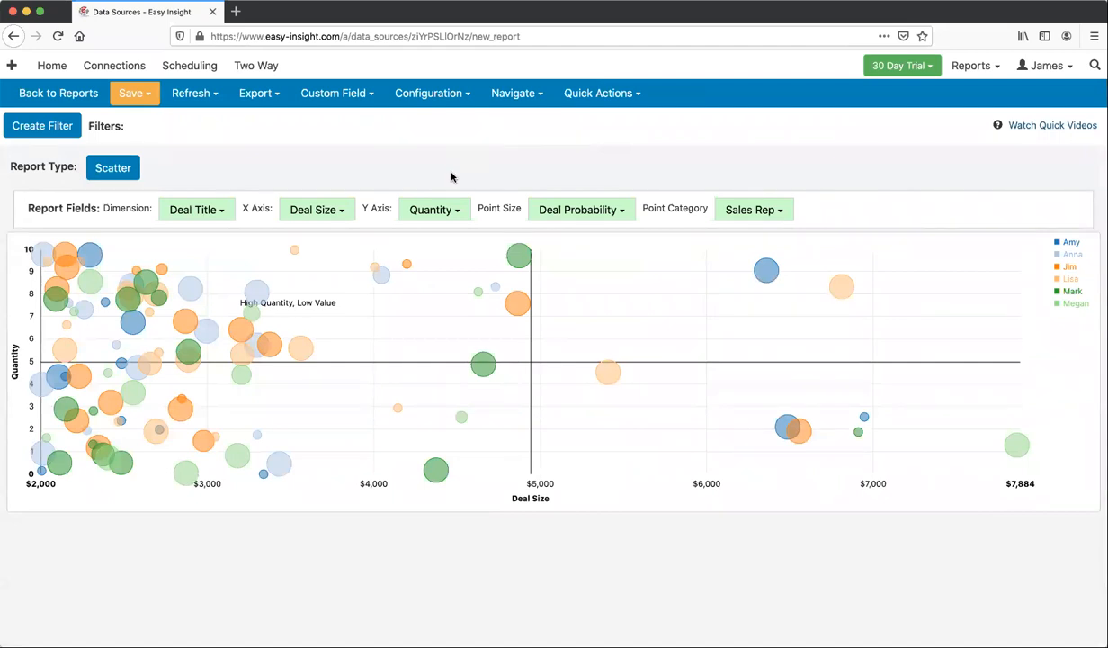
Turn on the No Grid formatting option for the scatter chart and save the report properties.
left_click(418, 93)
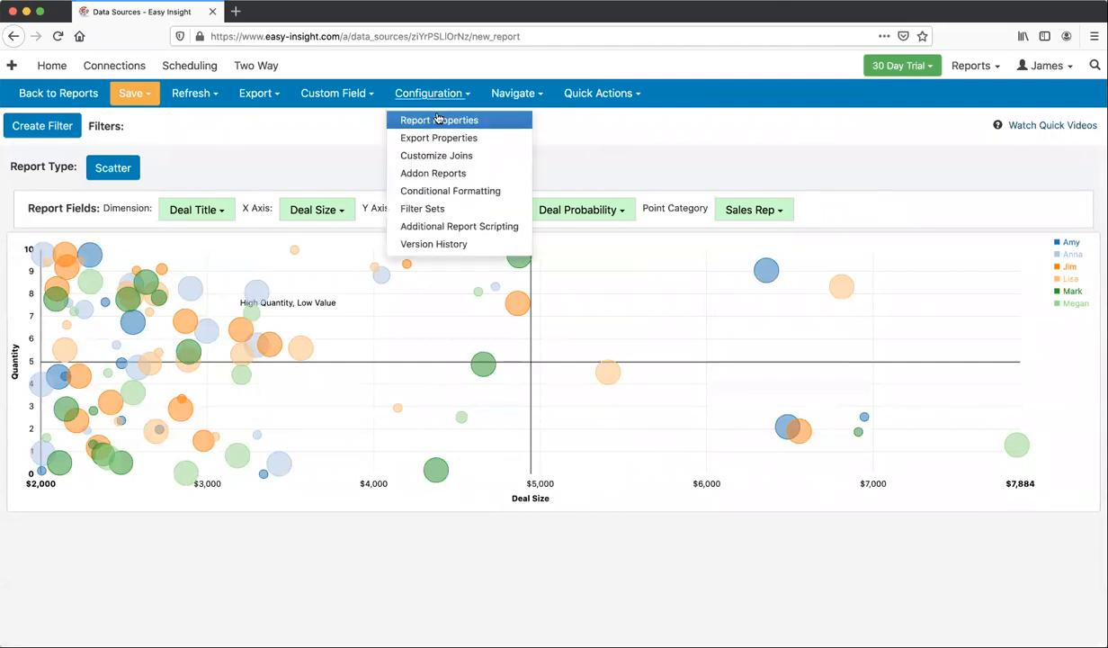
left_click(438, 120)
left_click(306, 217)
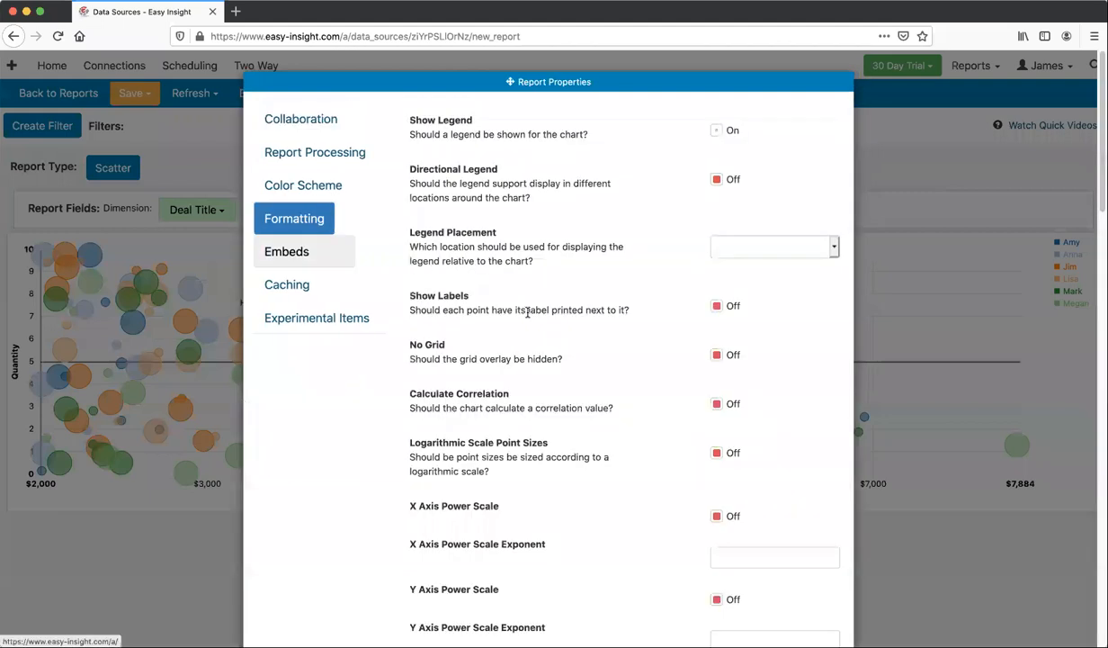
left_click(693, 351)
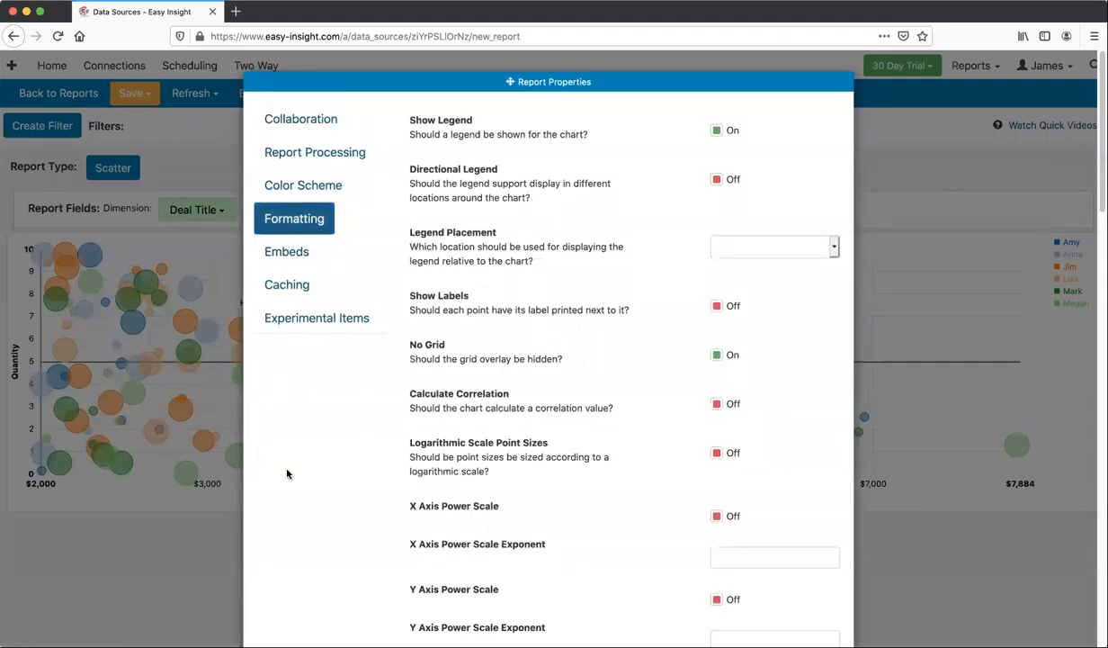
scroll(297, 486, "down", 3)
scroll(292, 540, "down", 15)
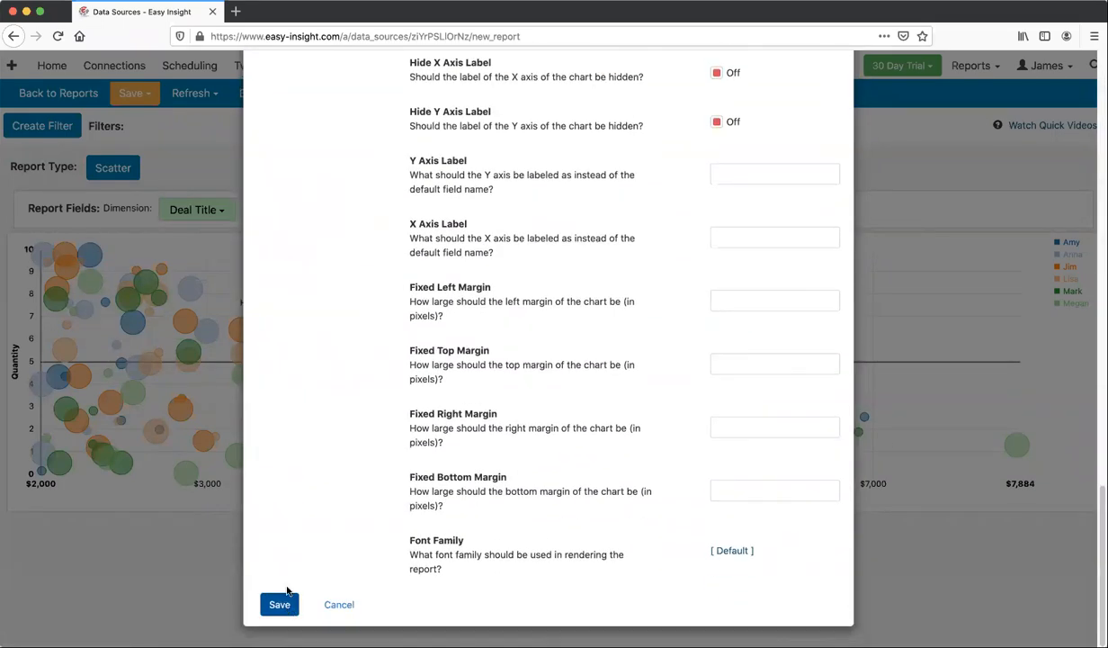
left_click(286, 600)
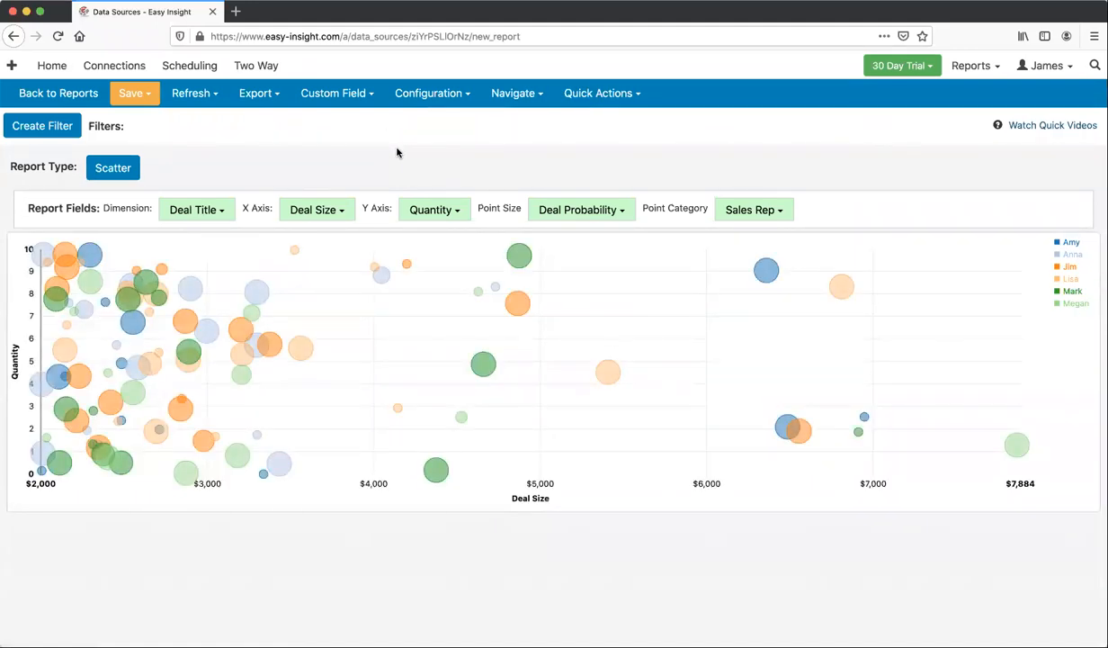
Turn on Show Labels so each scatter point has its label printed, and save the report properties.
left_click(426, 93)
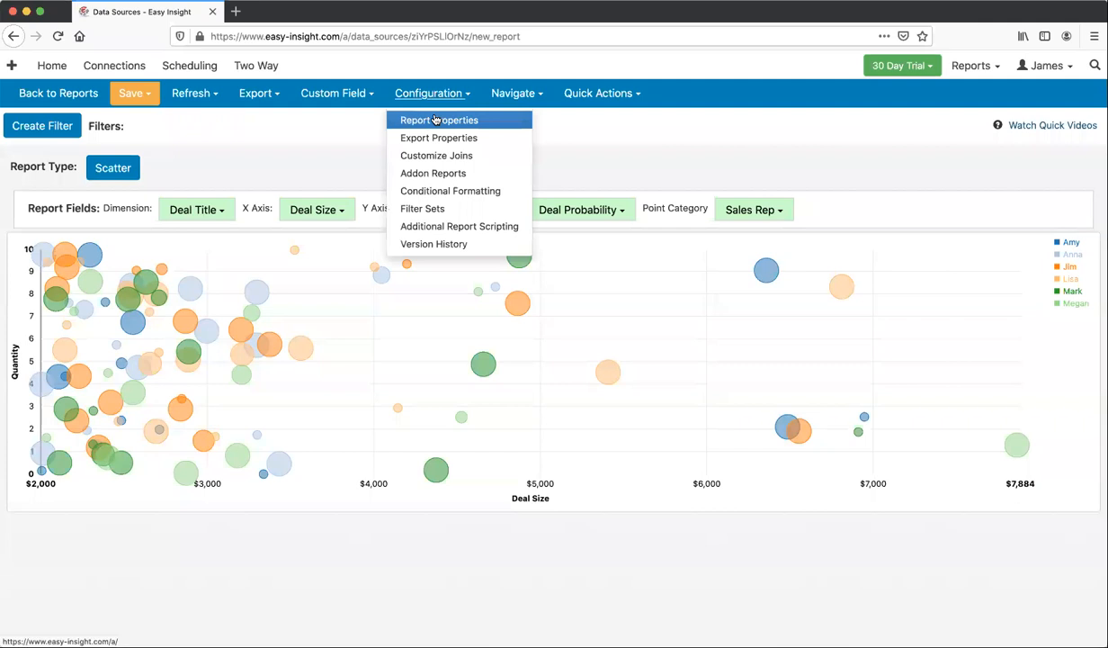
left_click(418, 116)
left_click(305, 219)
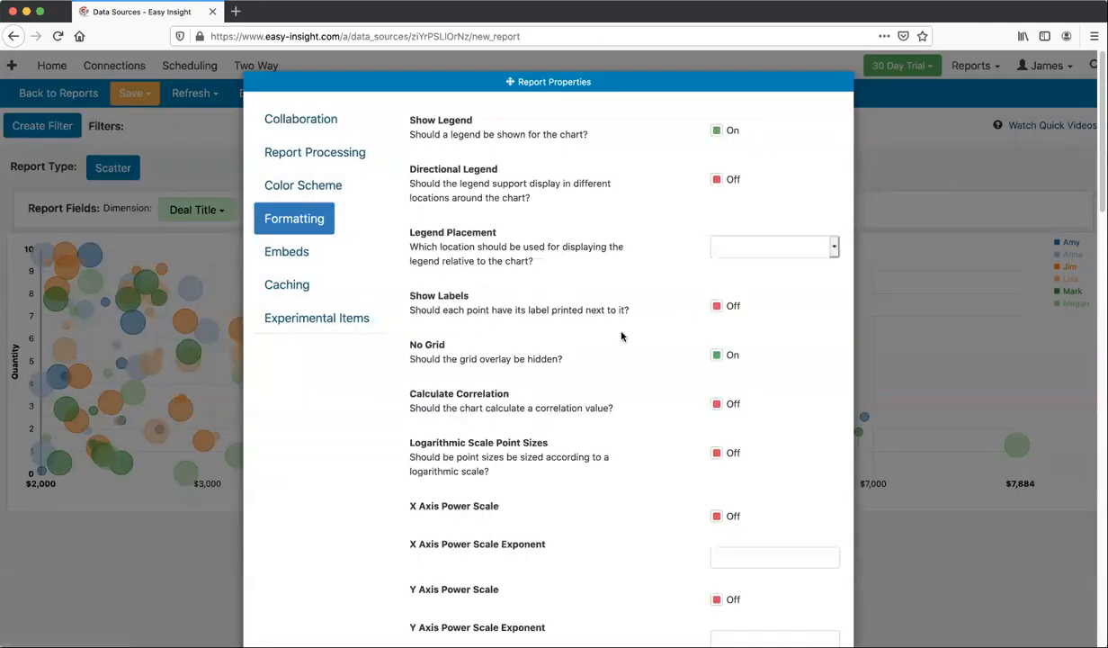
left_click(717, 307)
scroll(422, 426, "down", 15)
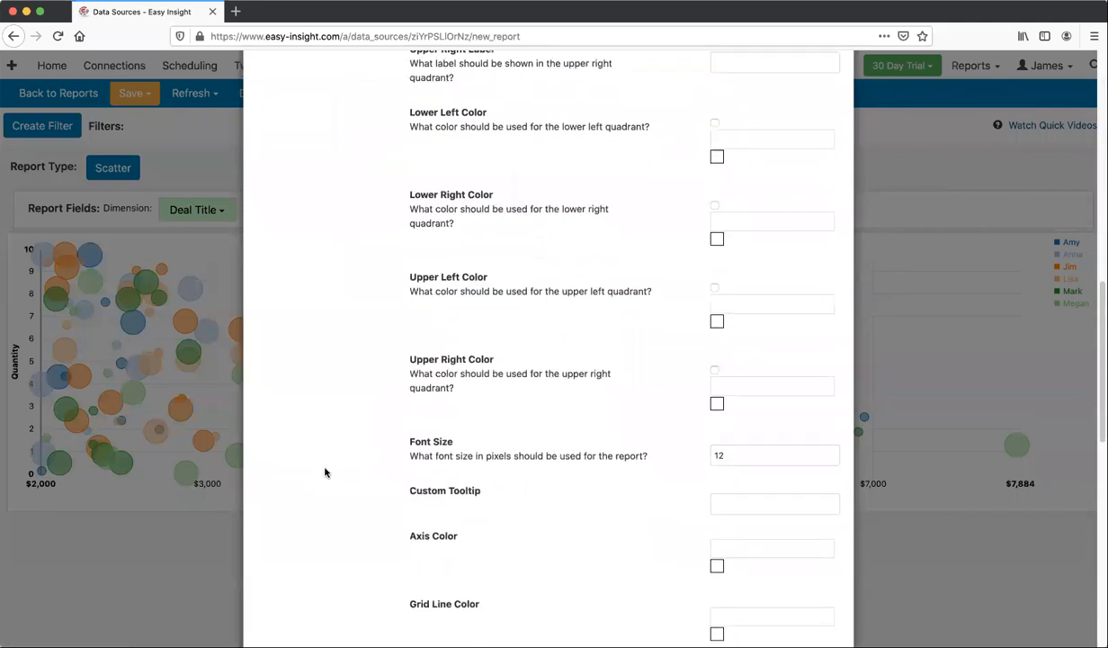
left_click(280, 605)
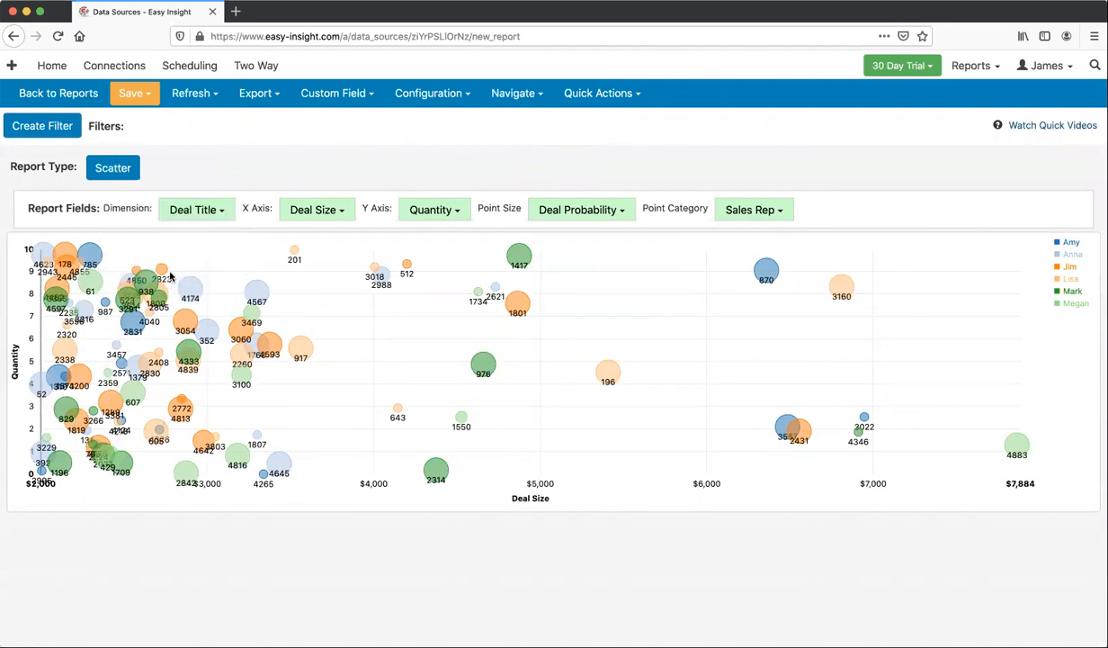
Create a new Speedometer report with Deal Size from the Sales fields as its measure.
mouse_move(184, 285)
left_click(510, 100)
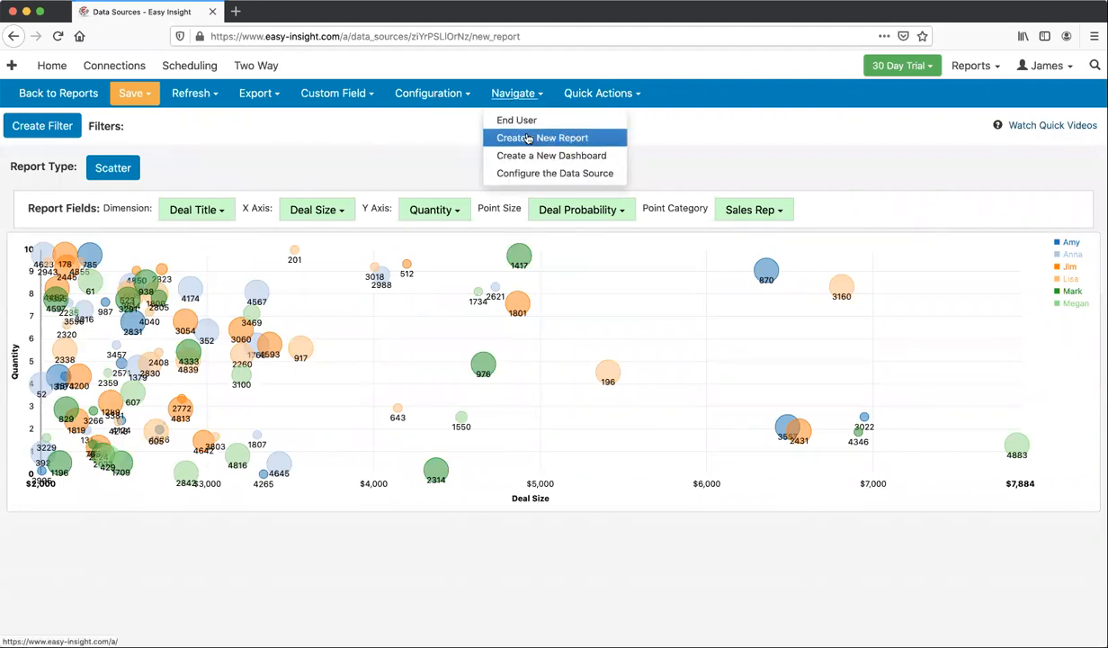
left_click(525, 137)
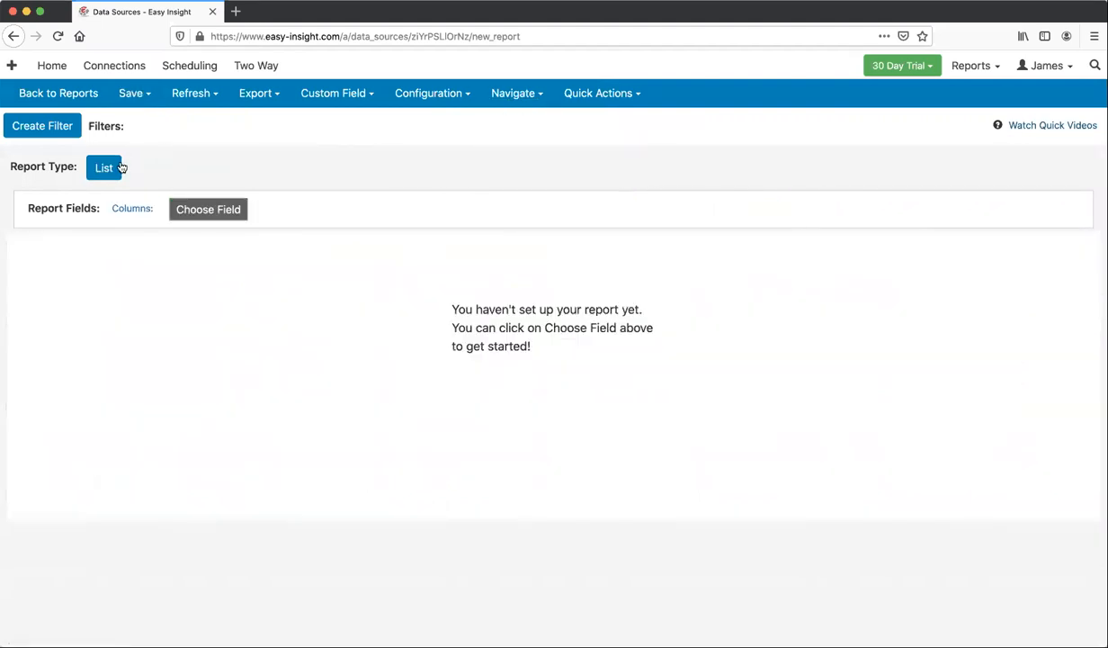
left_click(116, 168)
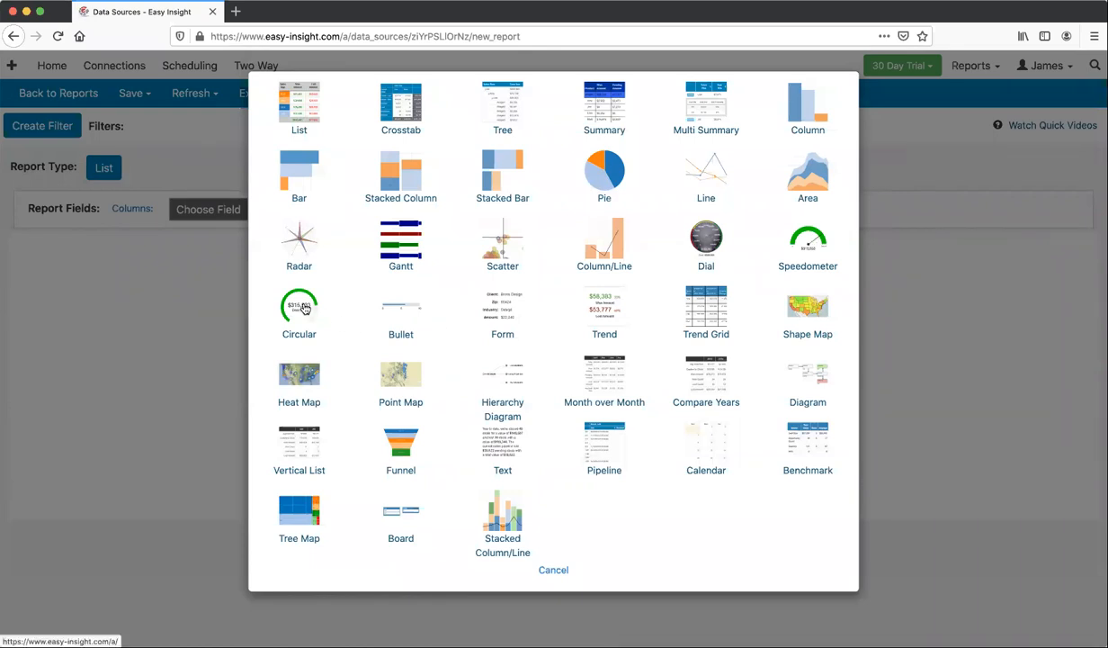
left_click(805, 241)
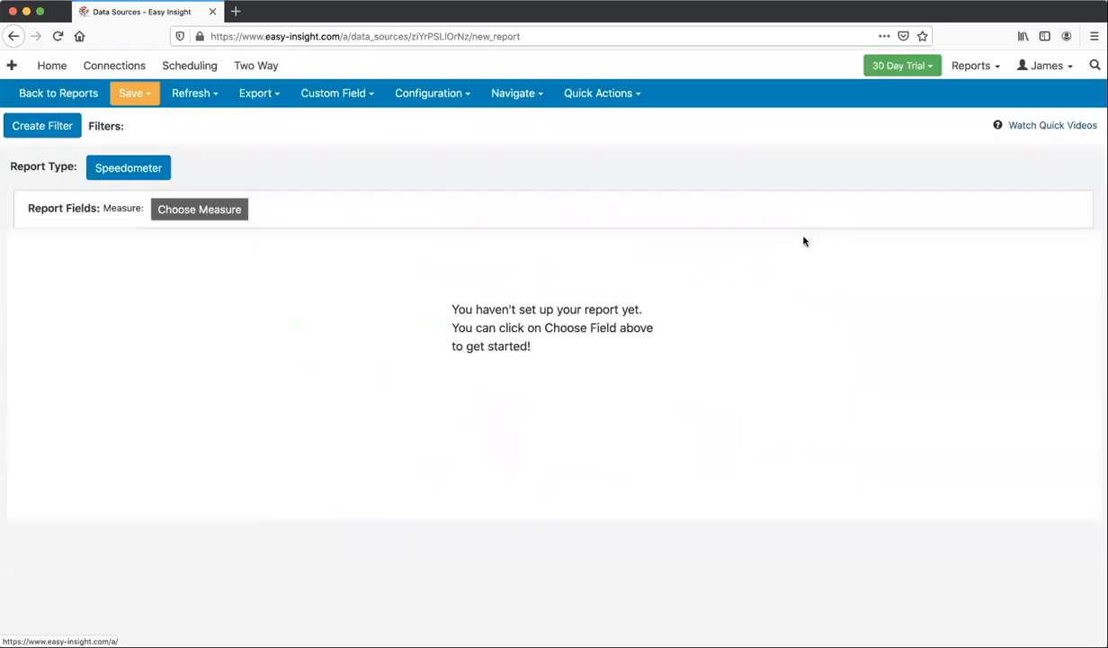
left_click(213, 209)
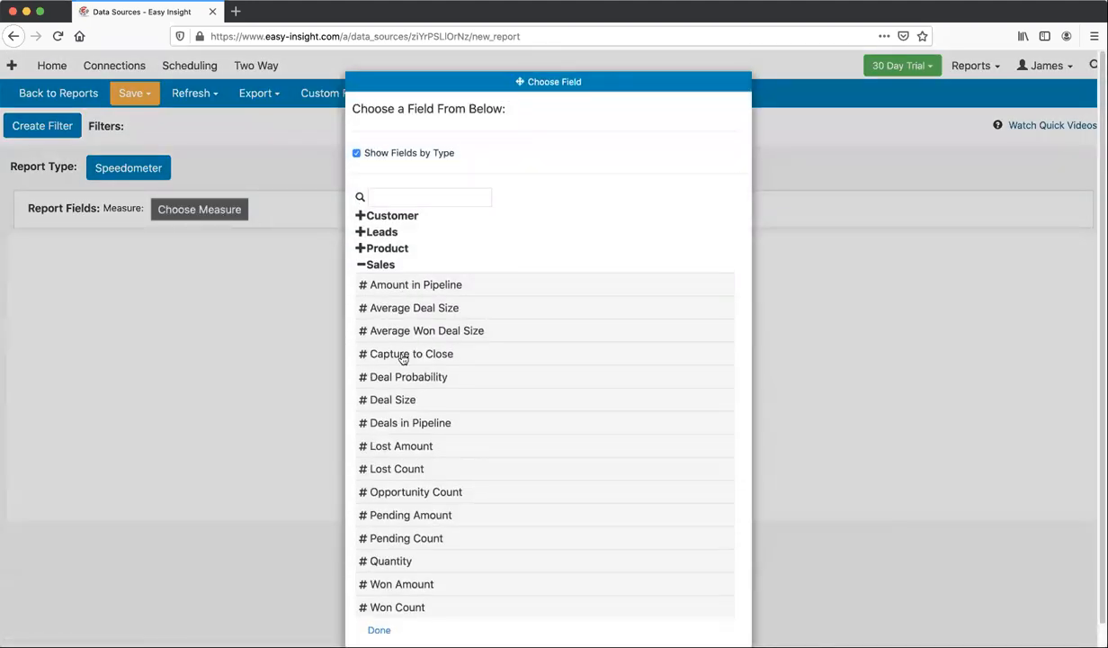
left_click(400, 398)
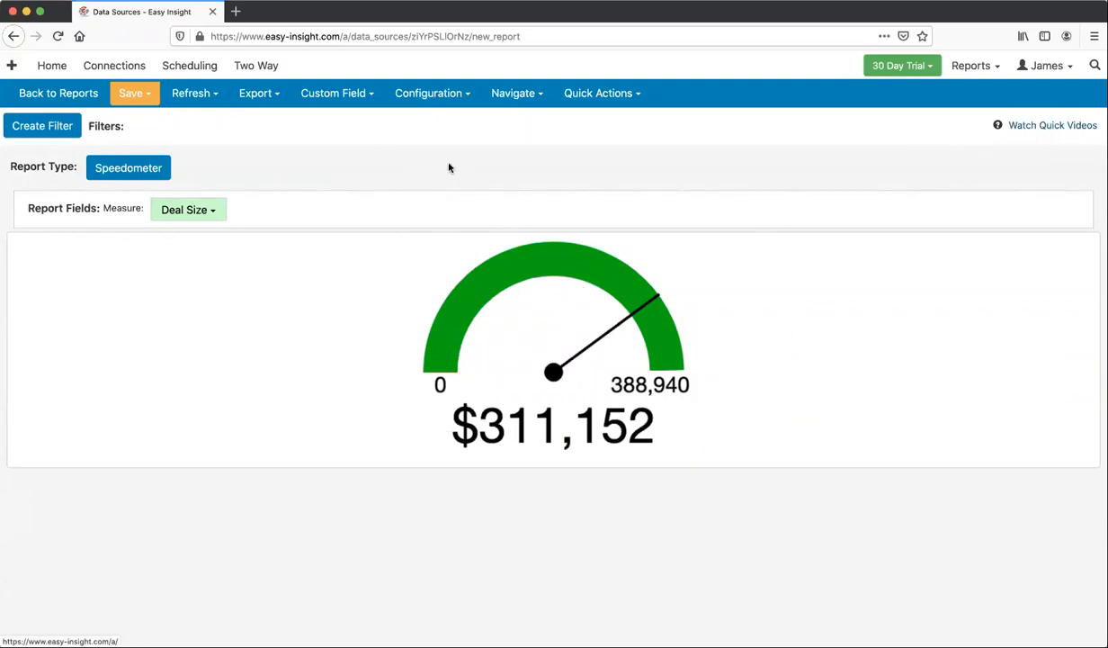
Set the speedometer gauge's fixed Max Value to 500000 and save the report properties.
left_click(425, 101)
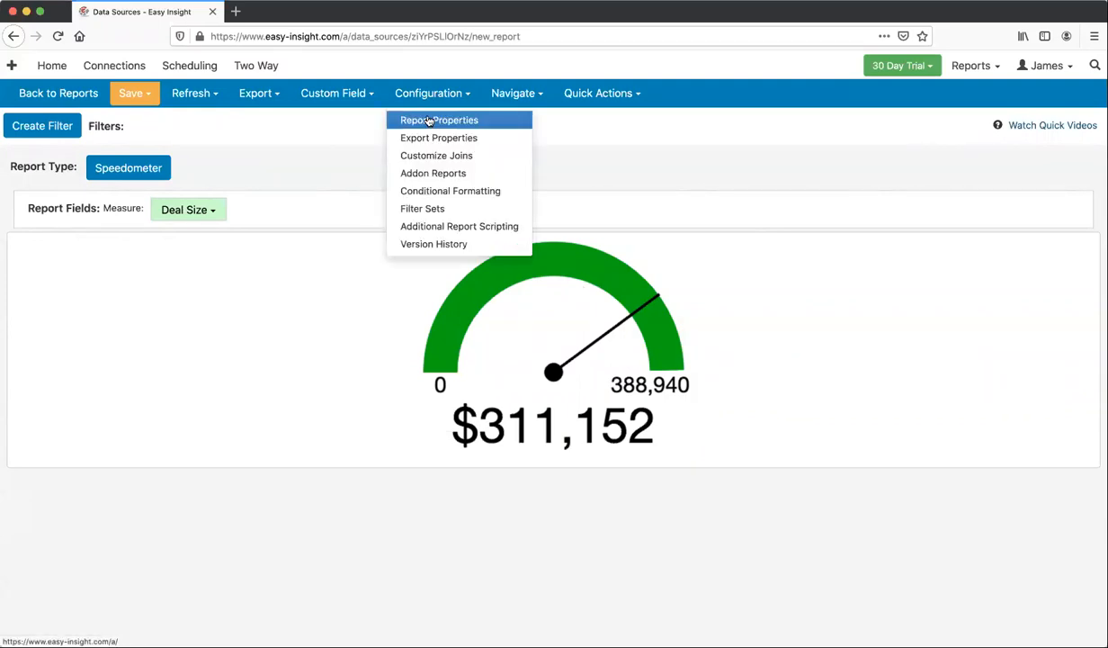
left_click(415, 118)
left_click(315, 223)
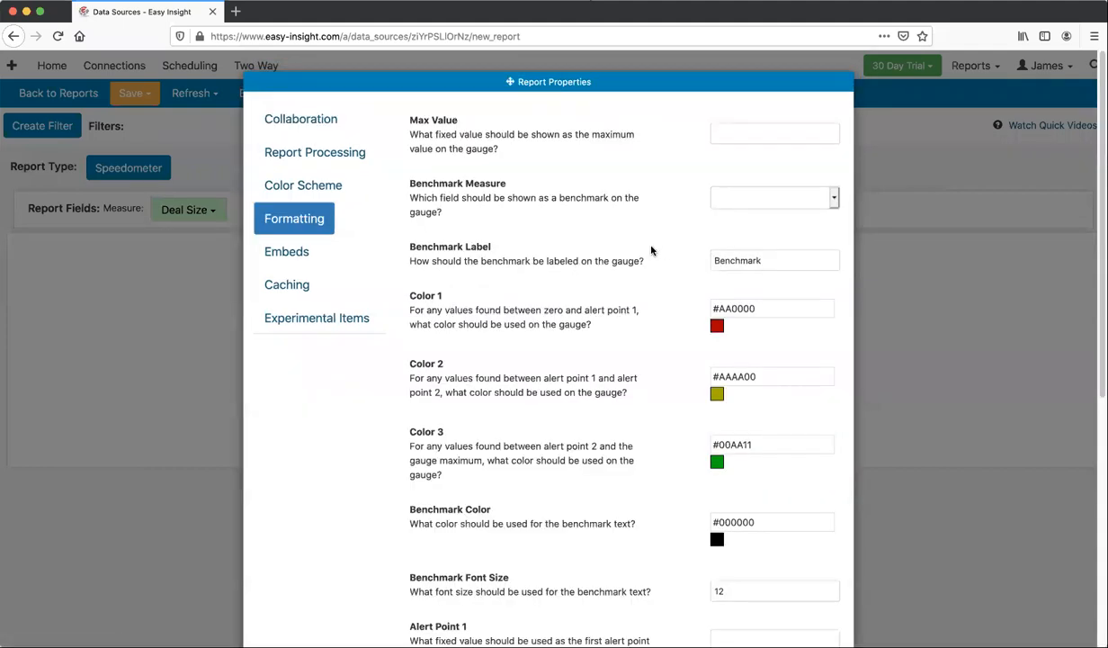
left_click(729, 132)
type("500000")
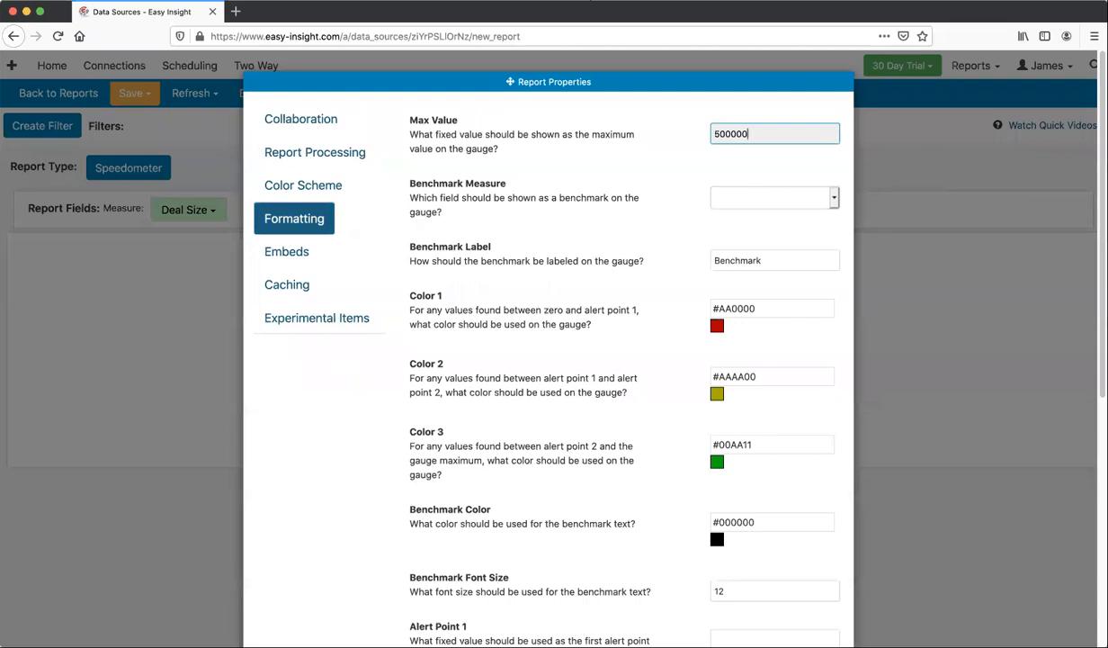
scroll(346, 403, "down", 5)
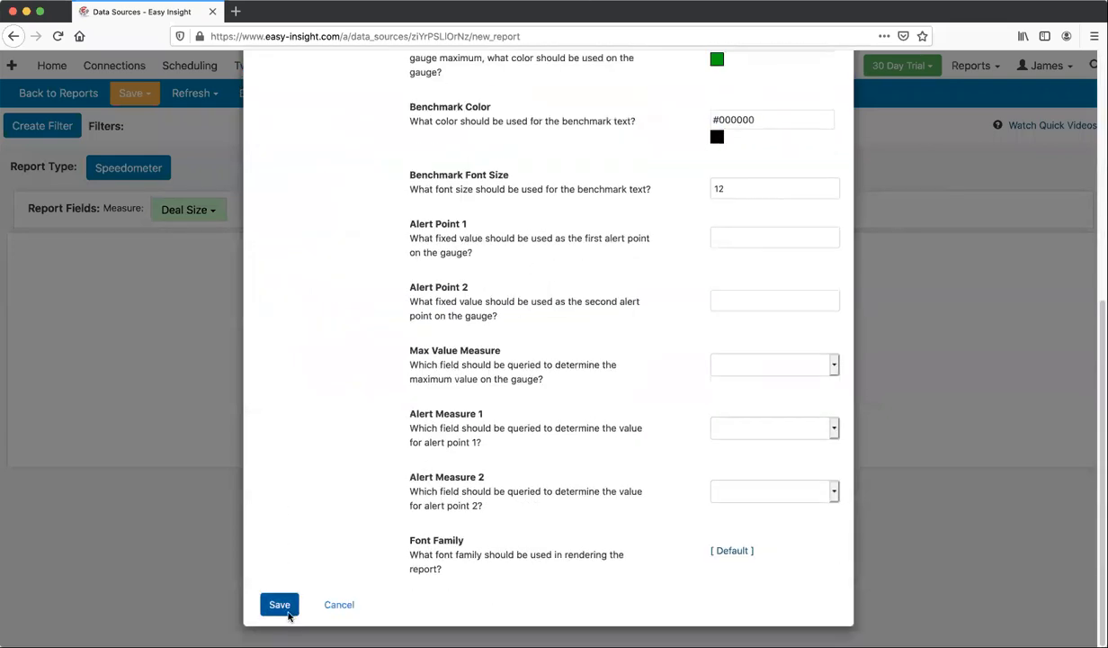
left_click(279, 605)
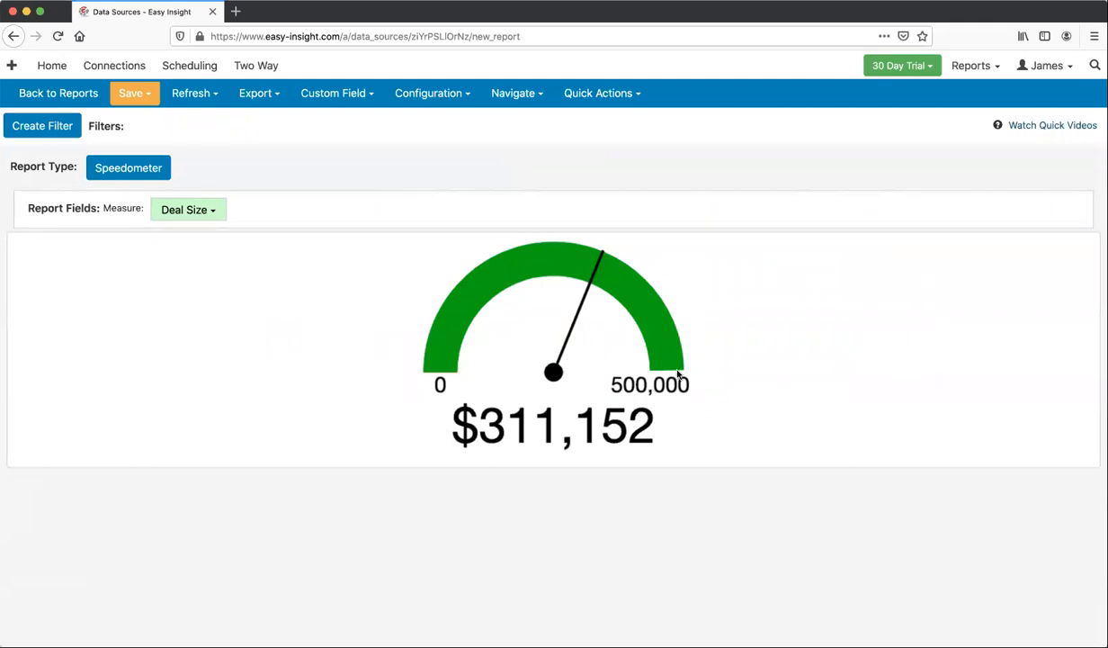
Set the gauge's Alert Point 1 to 150000 and Alert Point 2 to 300000, saving the report properties.
left_click(419, 95)
left_click(423, 118)
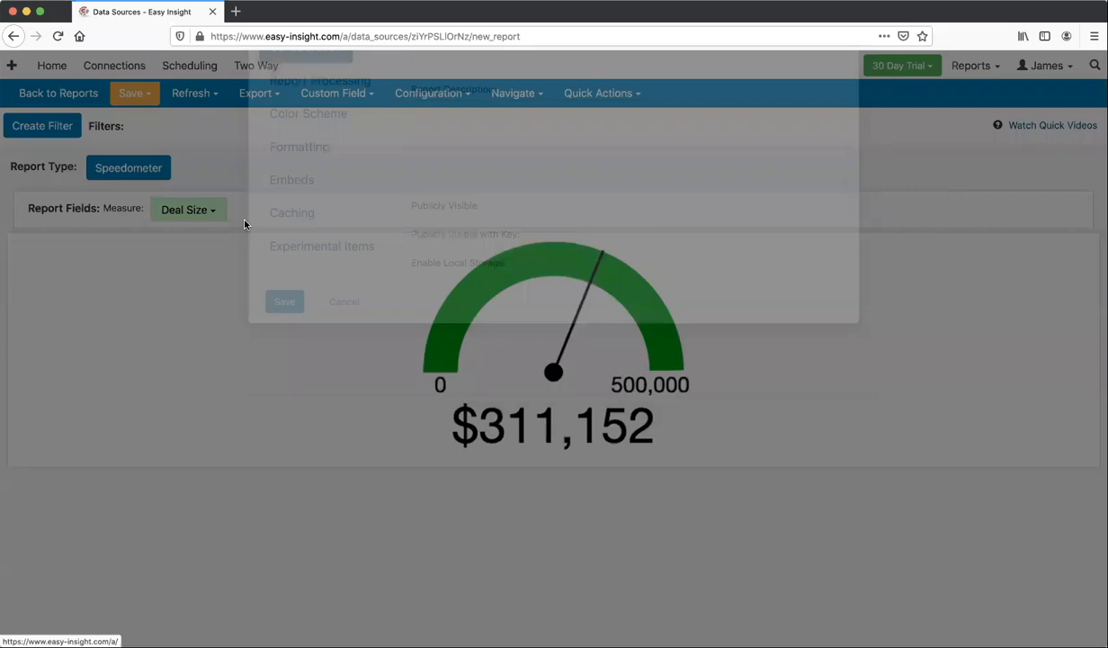
left_click(332, 221)
scroll(614, 353, "down", 3)
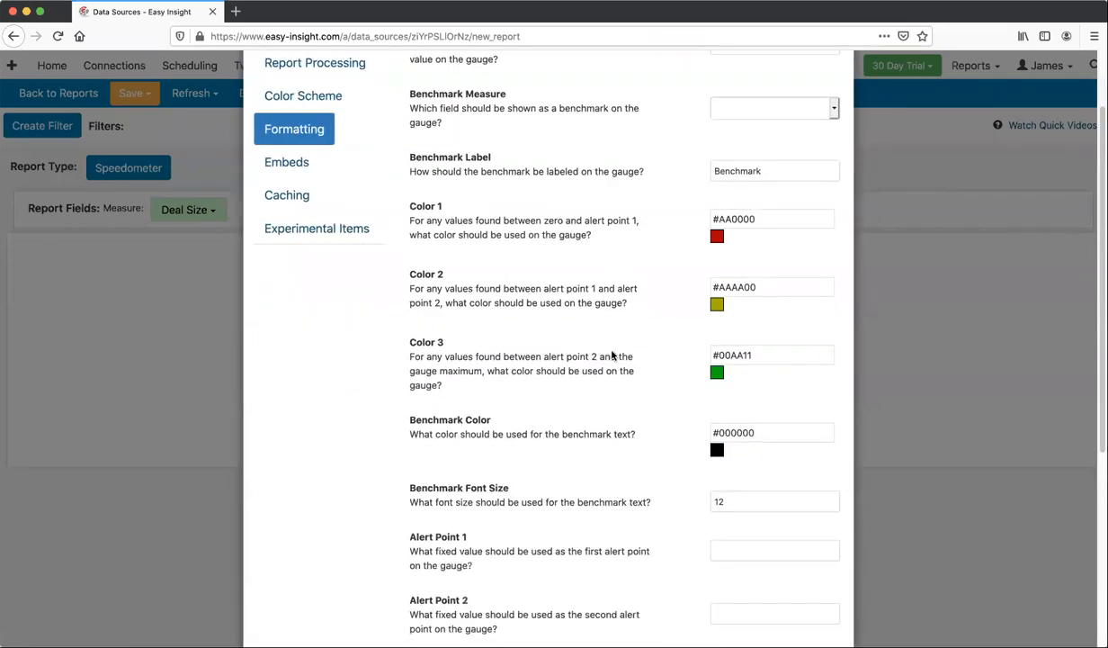
left_click(738, 431)
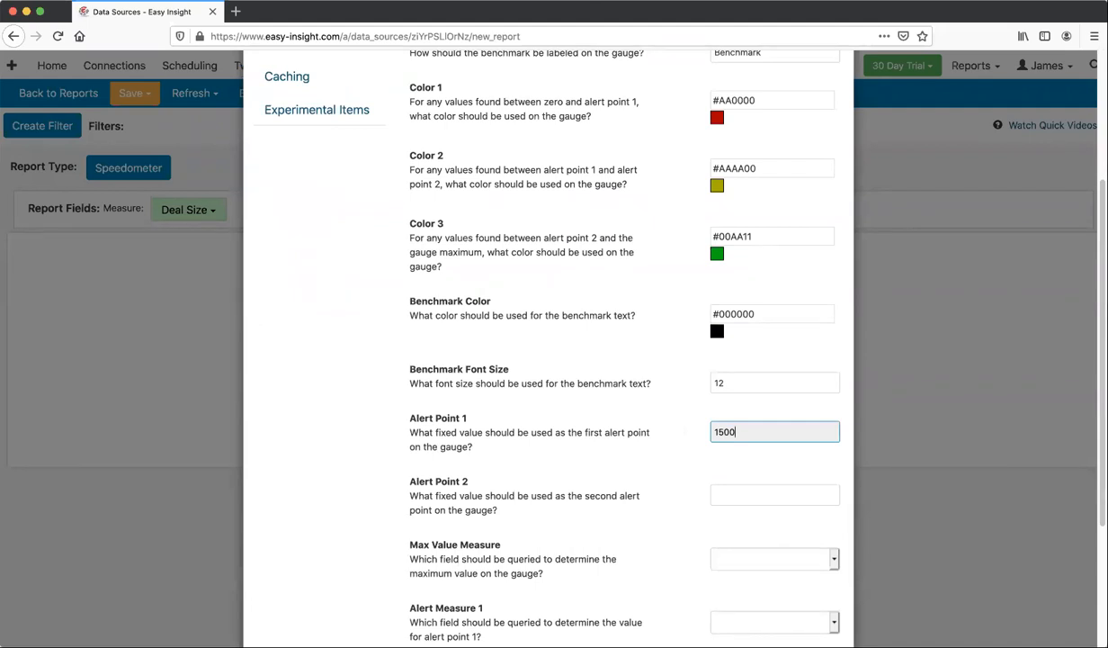
key("Tab")
type("30000")
left_click(573, 474)
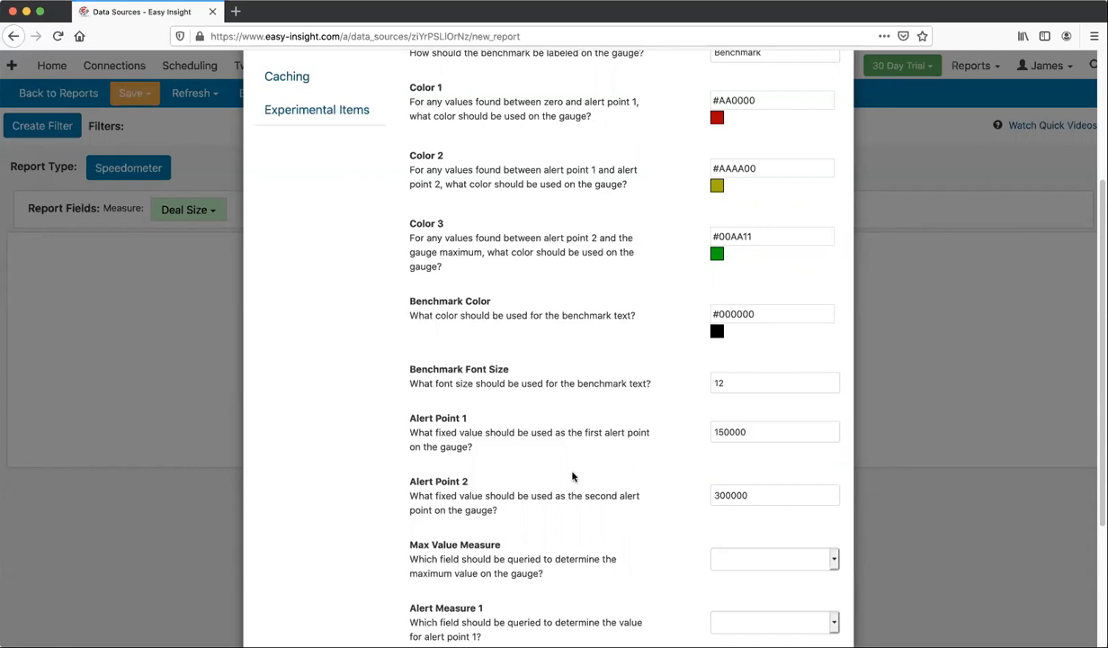
scroll(335, 475, "down", 3)
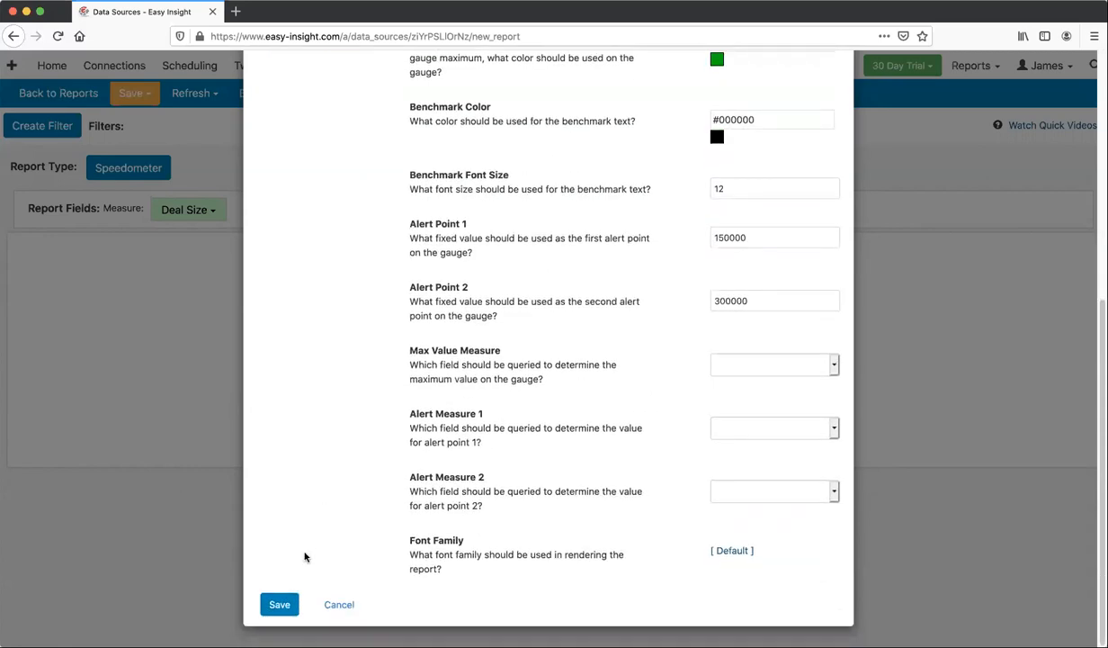
left_click(279, 602)
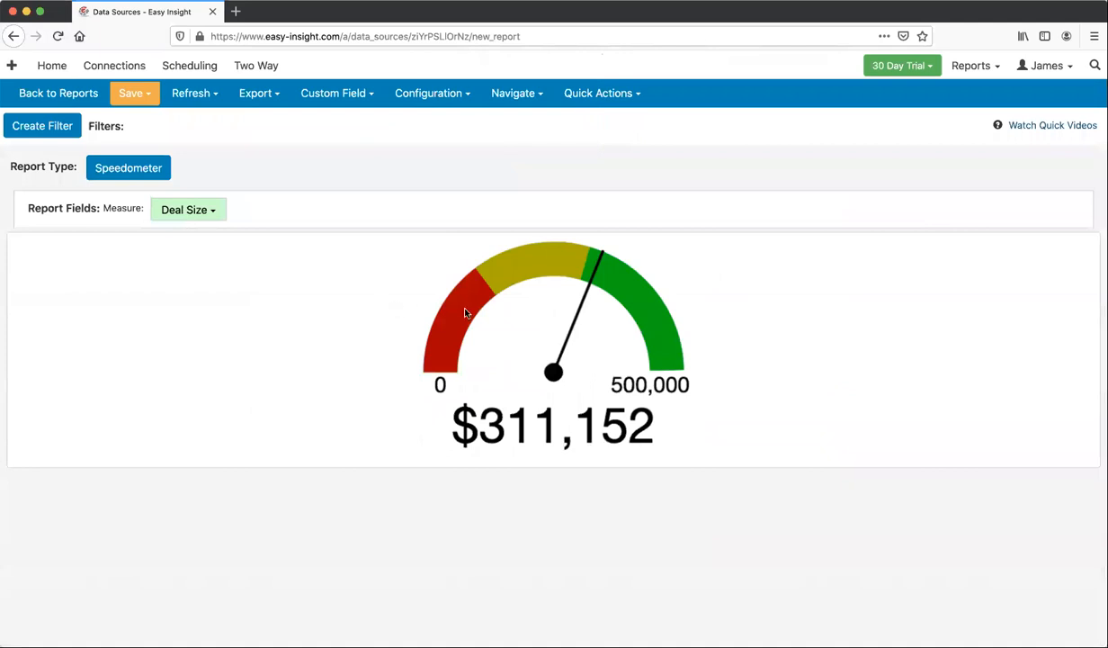
Set Color 1 of the speedometer gauge to #FF0000 in the report's formatting properties.
left_click(430, 93)
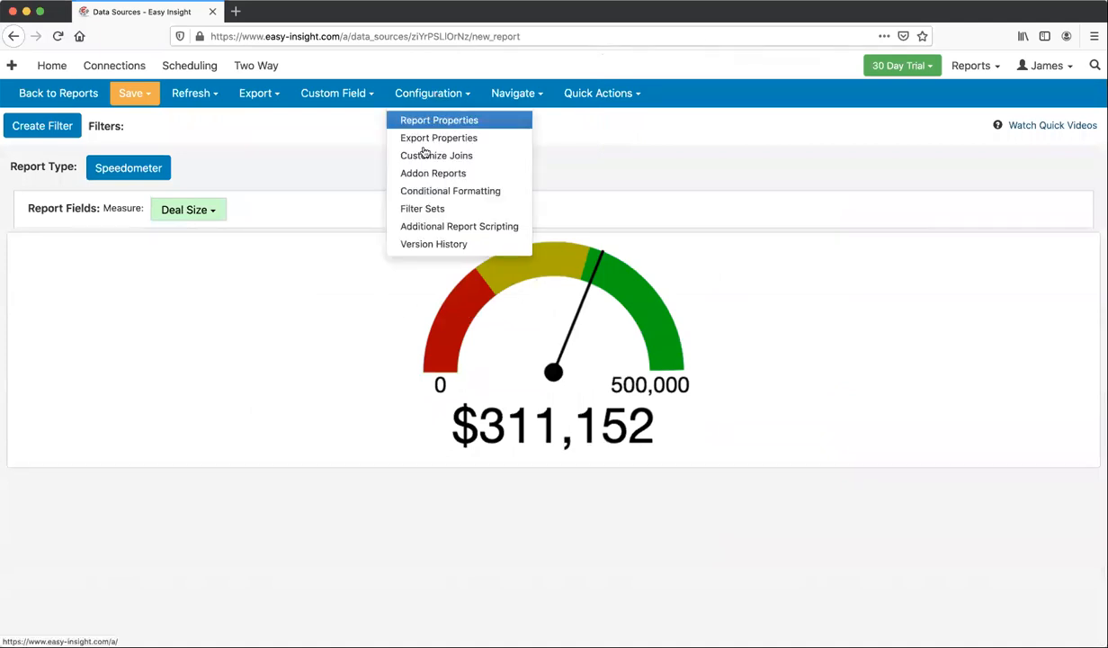
left_click(434, 121)
left_click(301, 219)
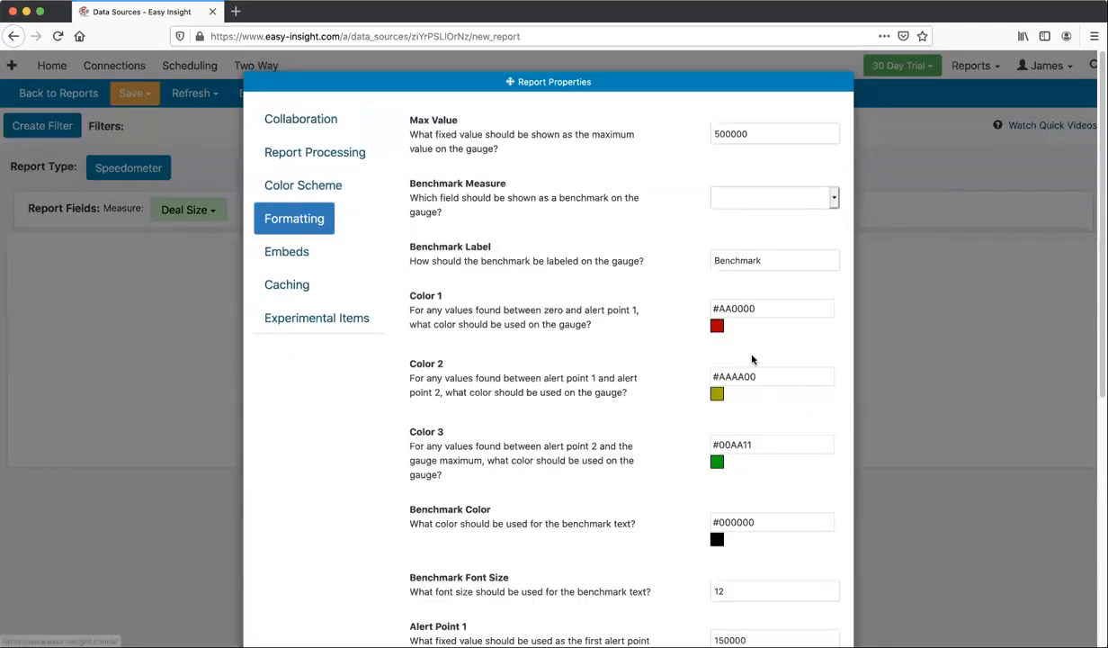
left_click(729, 307)
key("BackSpace")
key("BackSpace")
type("FF")
left_click(692, 294)
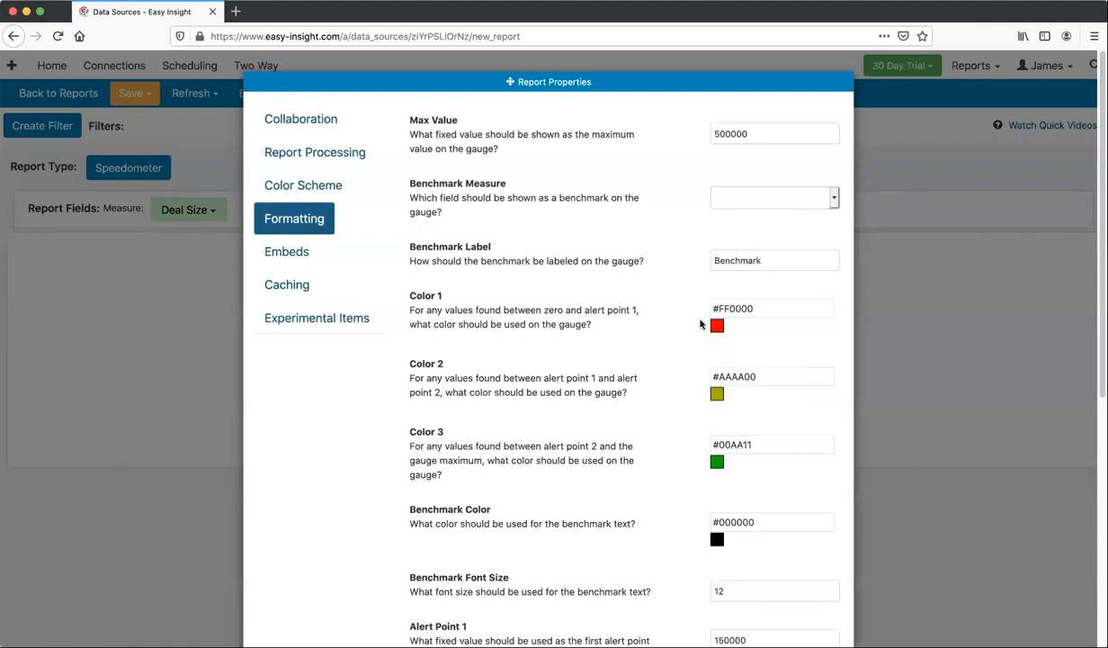
Set the gauge's Color 2, used between the two alert points, to #FFFF00.
left_click(742, 375)
key("BackSpace")
key("BackSpace")
key("BackSpace")
key("BackSpace")
type("FFFF")
left_click(704, 336)
Set the gauge's Color 3 to #00FF00 and save the report properties.
left_click(756, 445)
key("BackSpace")
key("BackSpace")
key("BackSpace")
key("BackSpace")
type("FF00")
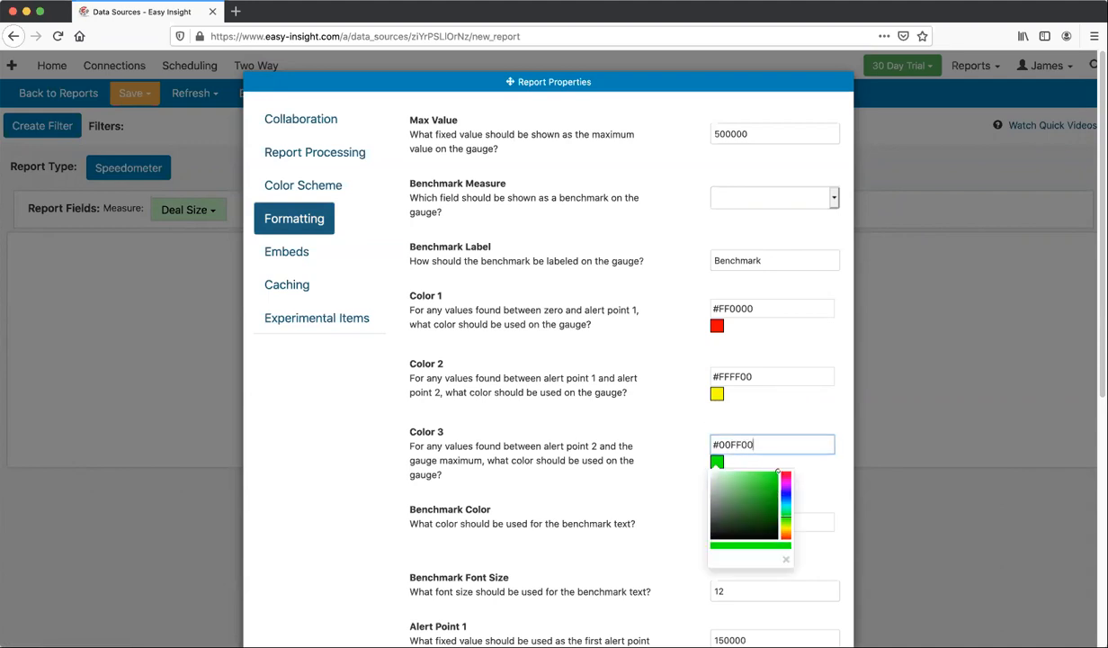
scroll(599, 442, "down", 5)
left_click(278, 604)
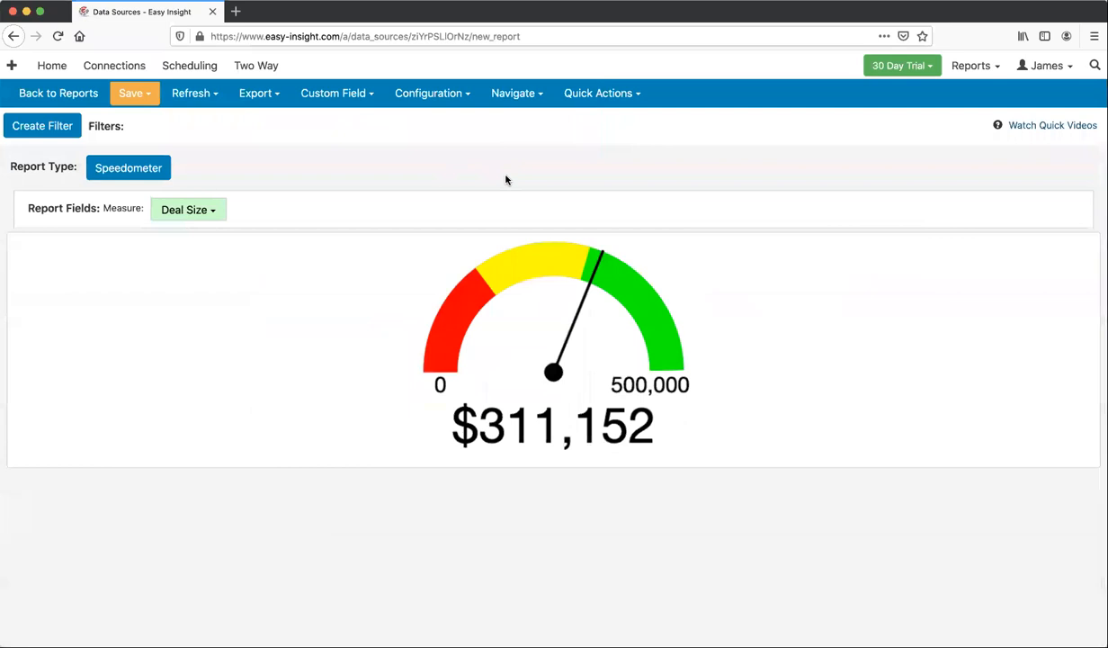
Change the Deal Size report's type from Speedometer to Dial and then to Bullet.
left_click(143, 169)
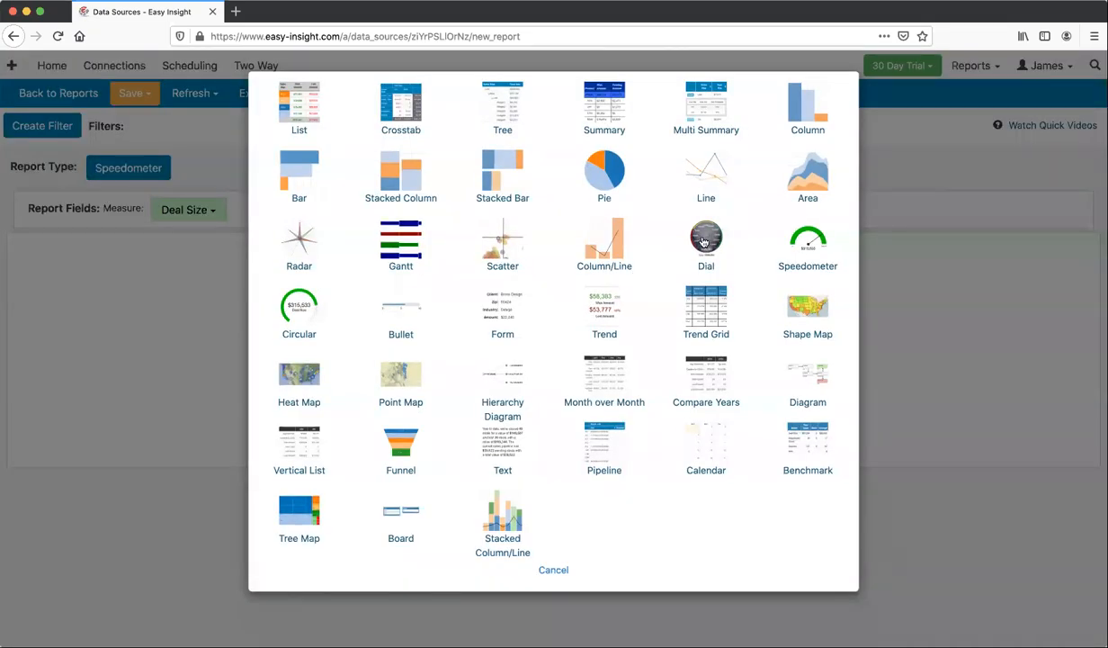
left_click(679, 234)
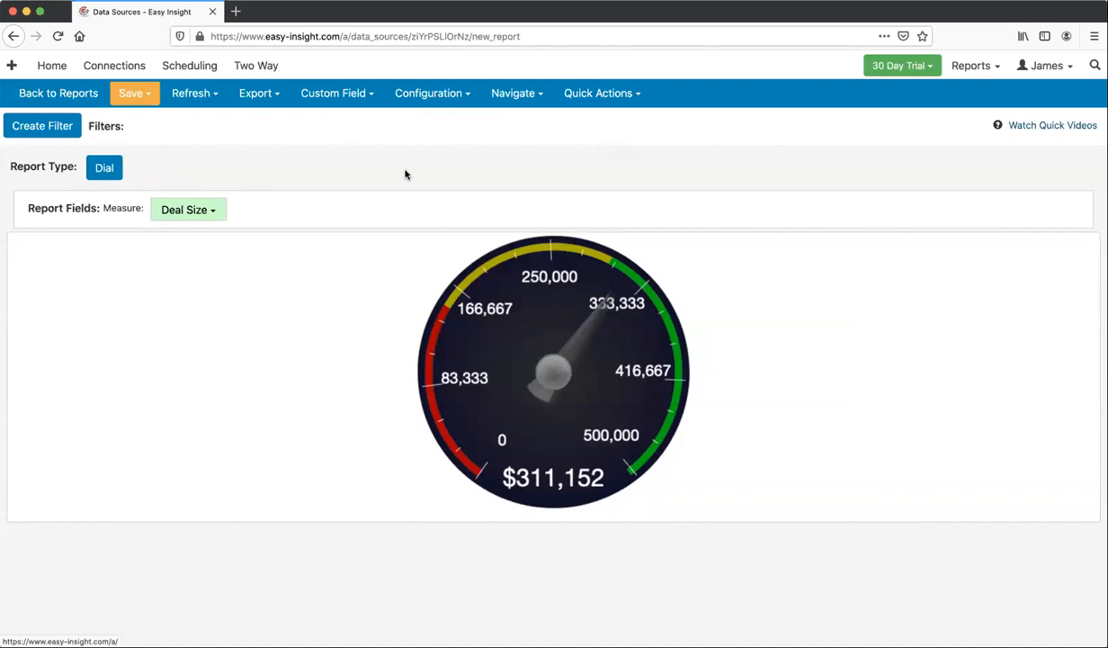
left_click(104, 168)
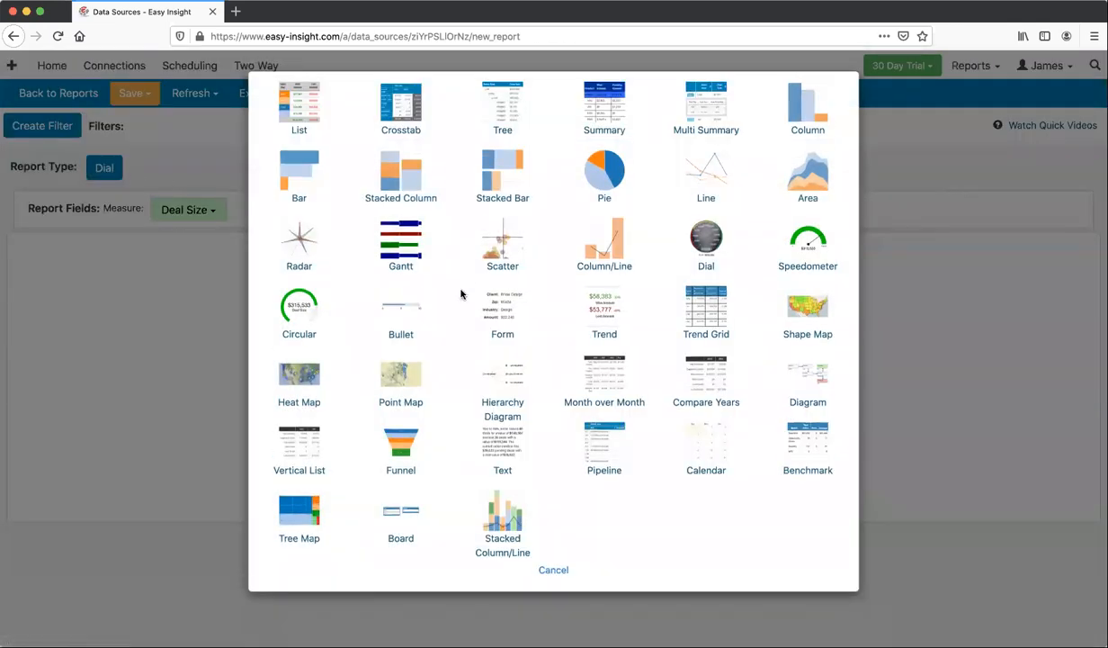
left_click(386, 302)
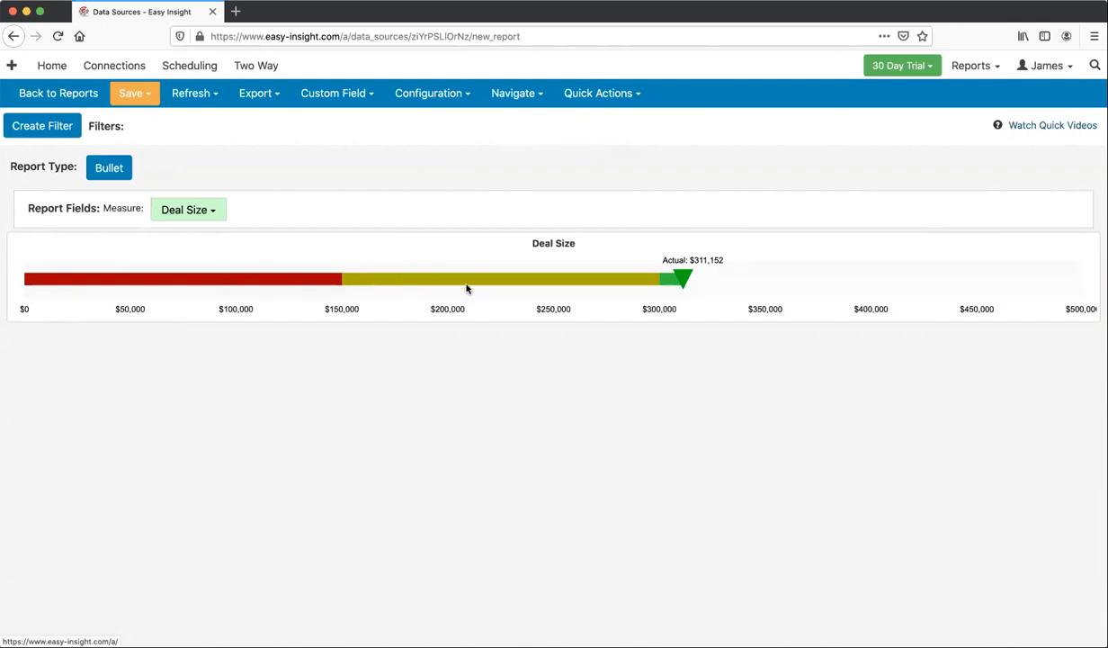
Turn on Gradient for the bullet chart's colors between alert points and save the report properties.
left_click(428, 99)
left_click(423, 118)
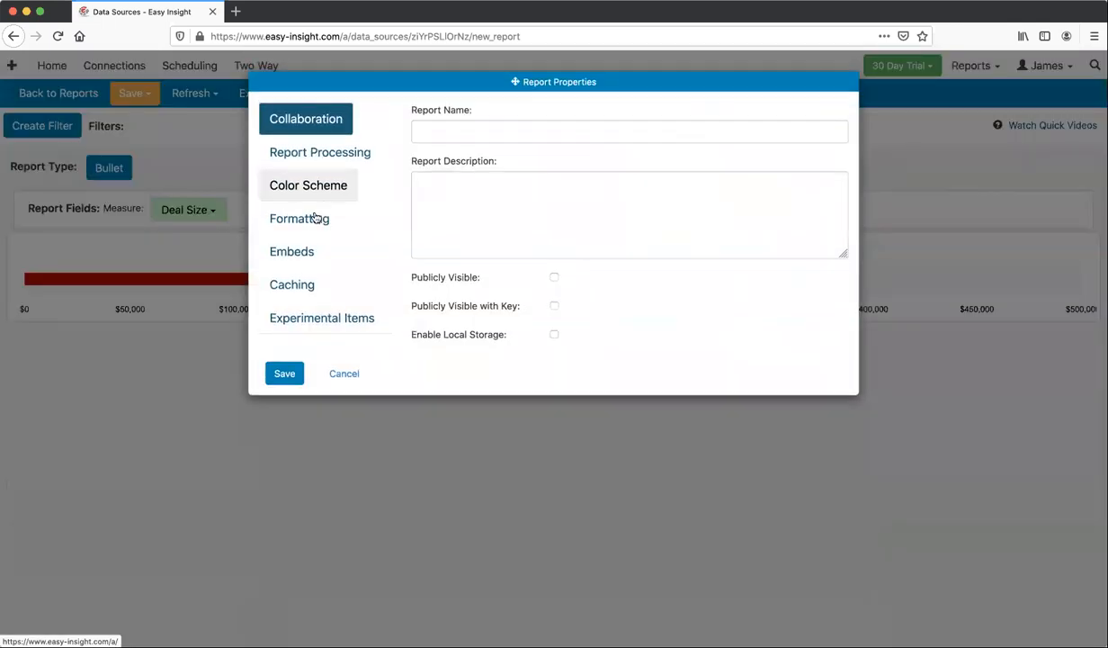
left_click(294, 218)
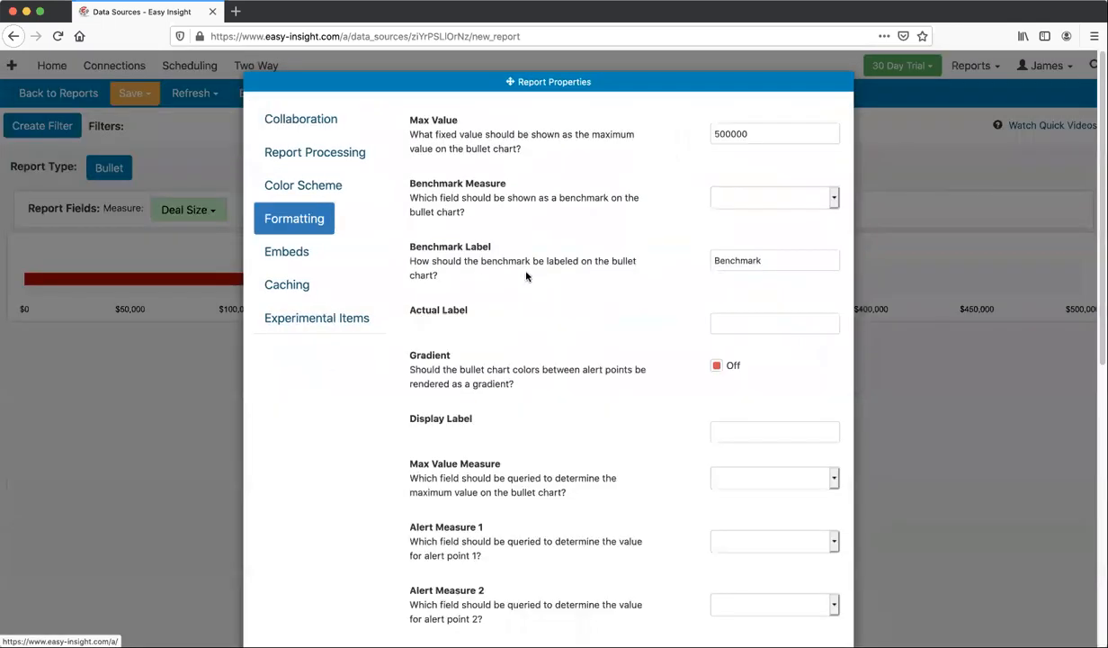
left_click(717, 367)
scroll(304, 553, "down", 10)
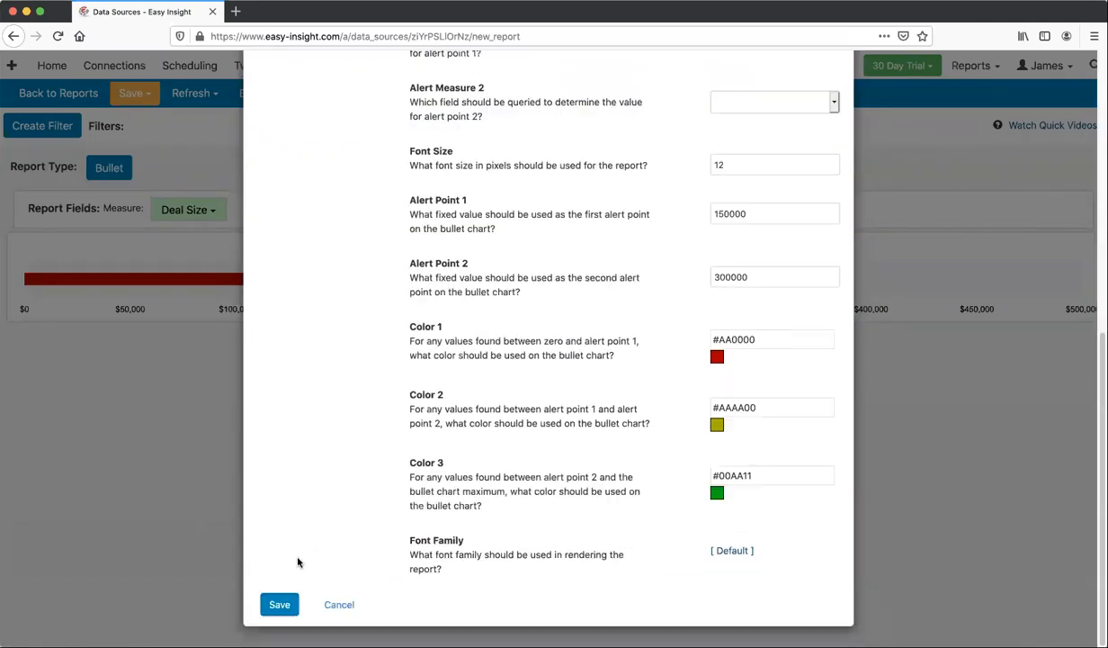
left_click(280, 605)
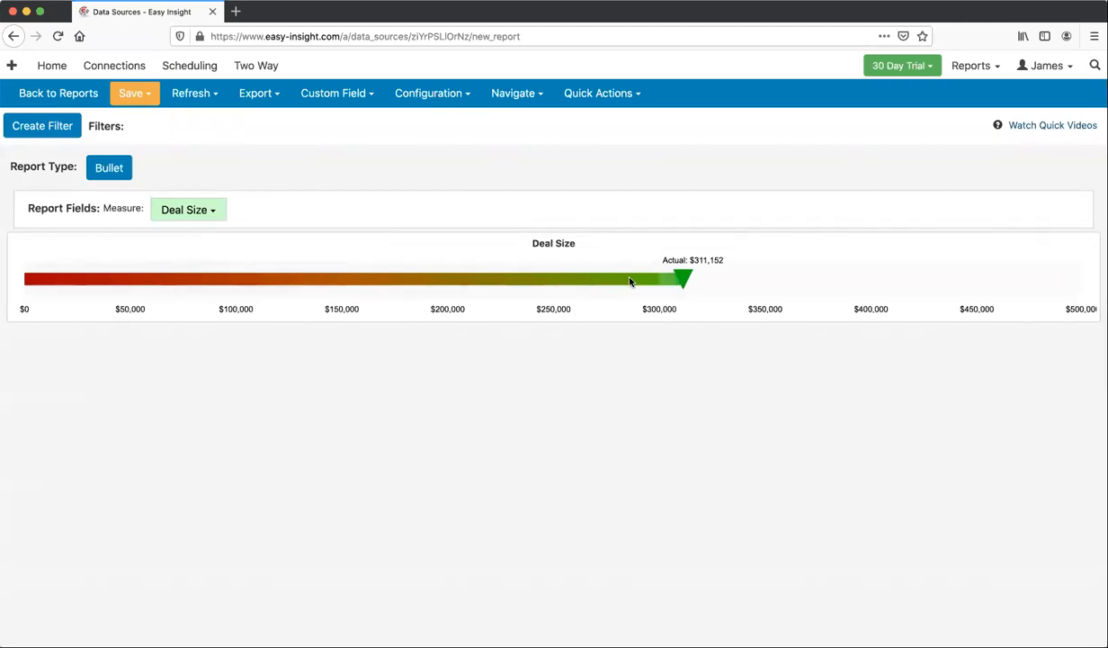
Create a new report and set its report type to Gantt.
left_click(513, 97)
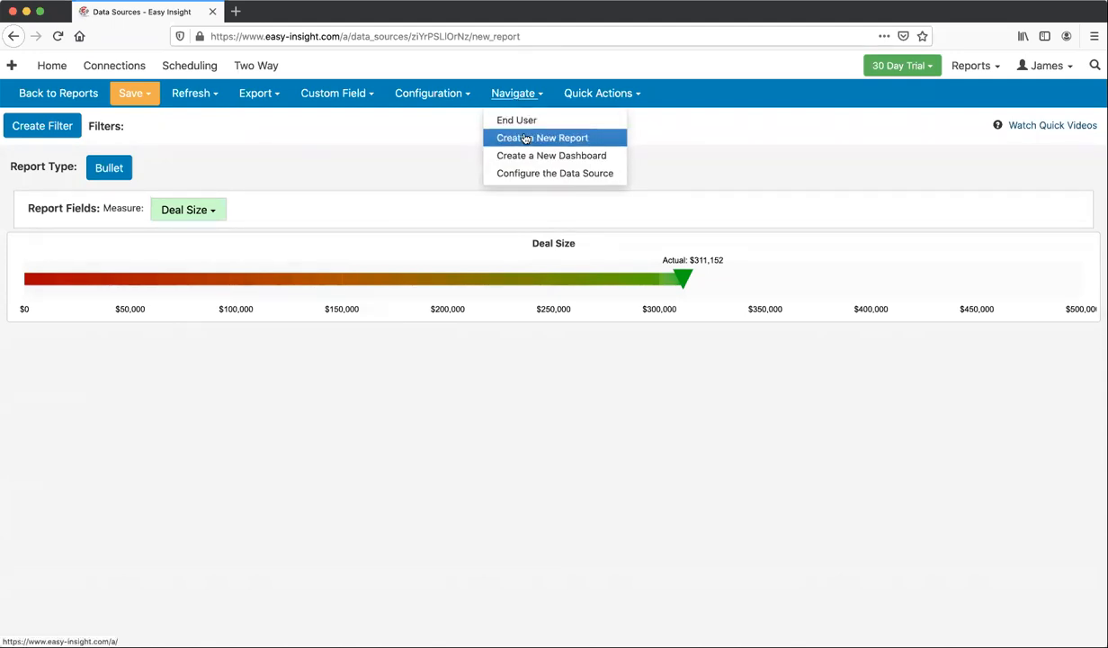
left_click(526, 138)
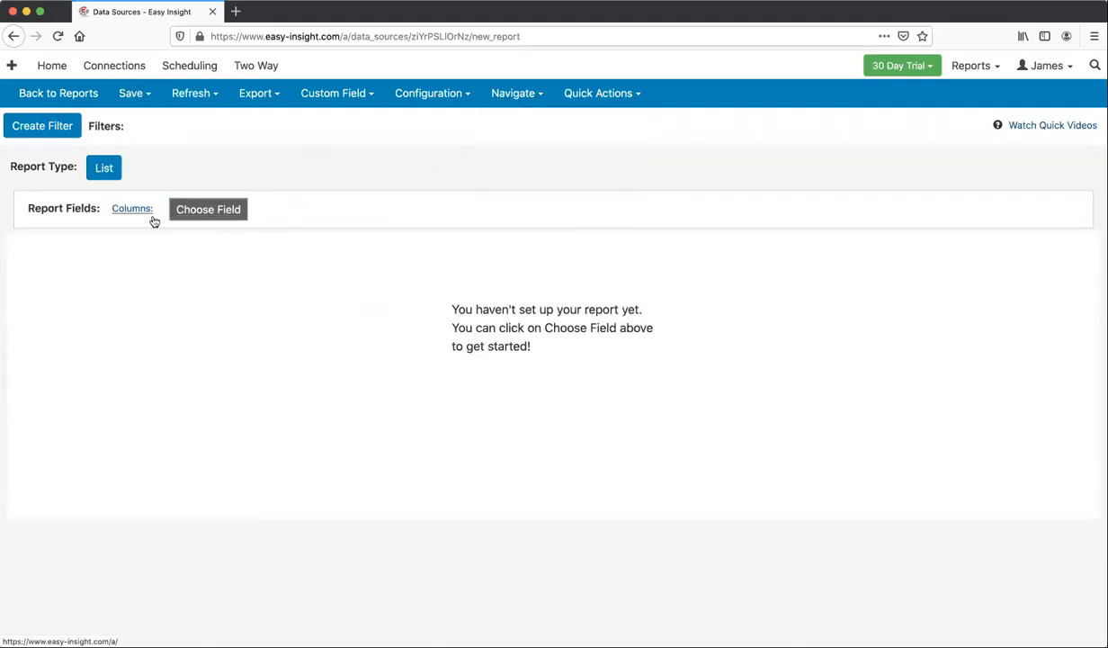
left_click(115, 171)
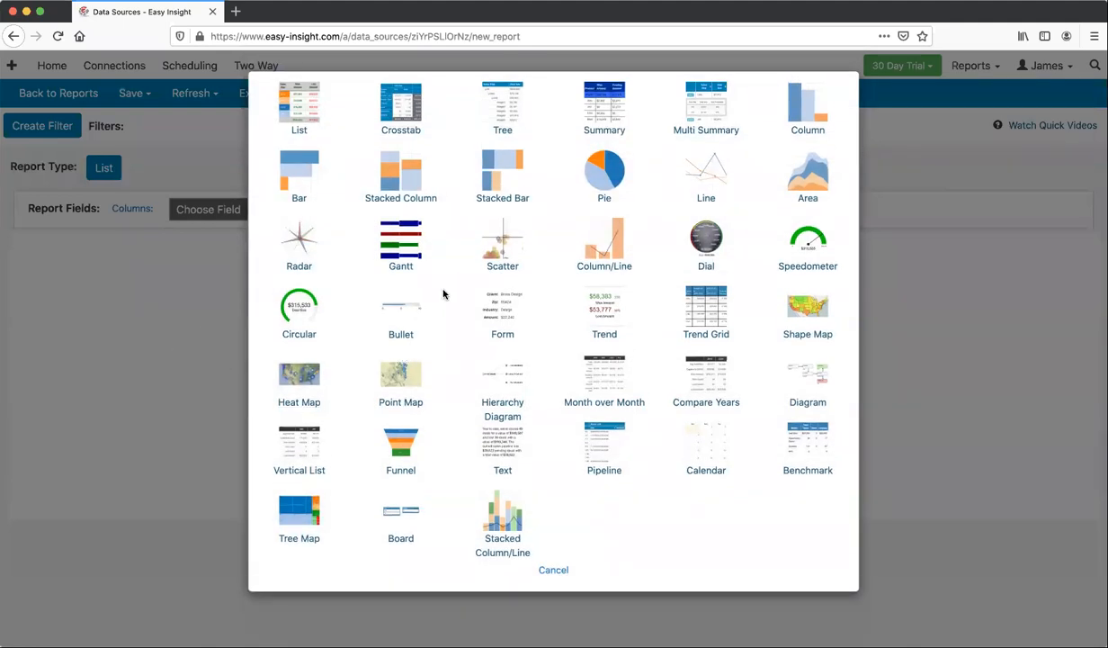
left_click(402, 242)
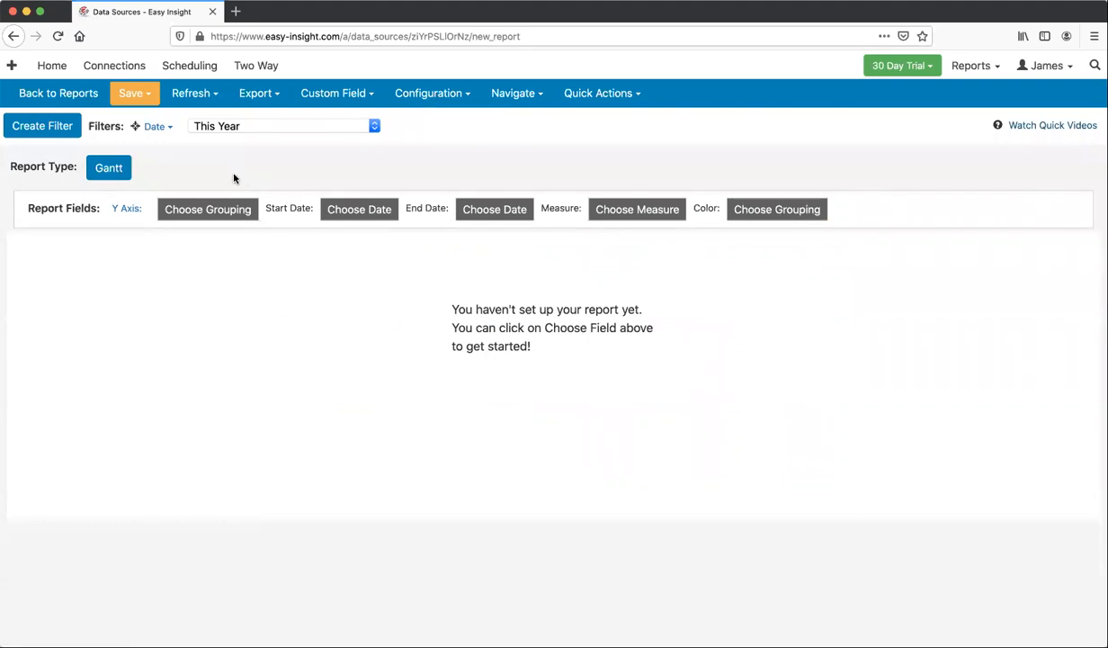
Change the empty report to Dial and examine its Max Value Measure, Alert Measure 1 and Alert Measure 2 formatting options.
left_click(124, 167)
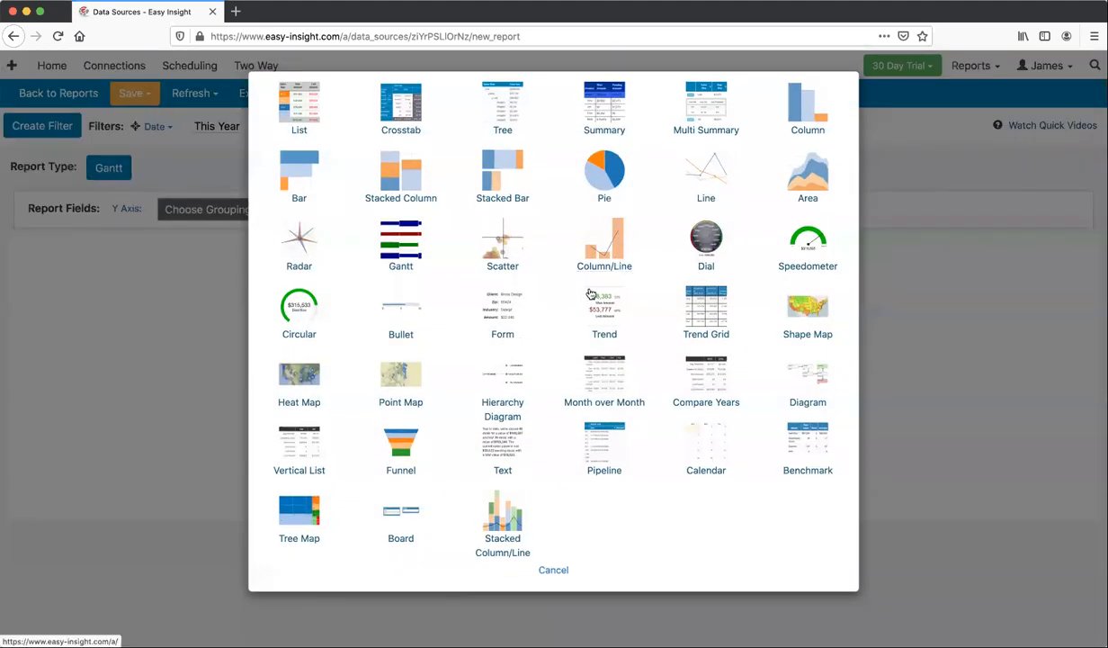
left_click(697, 239)
left_click(428, 93)
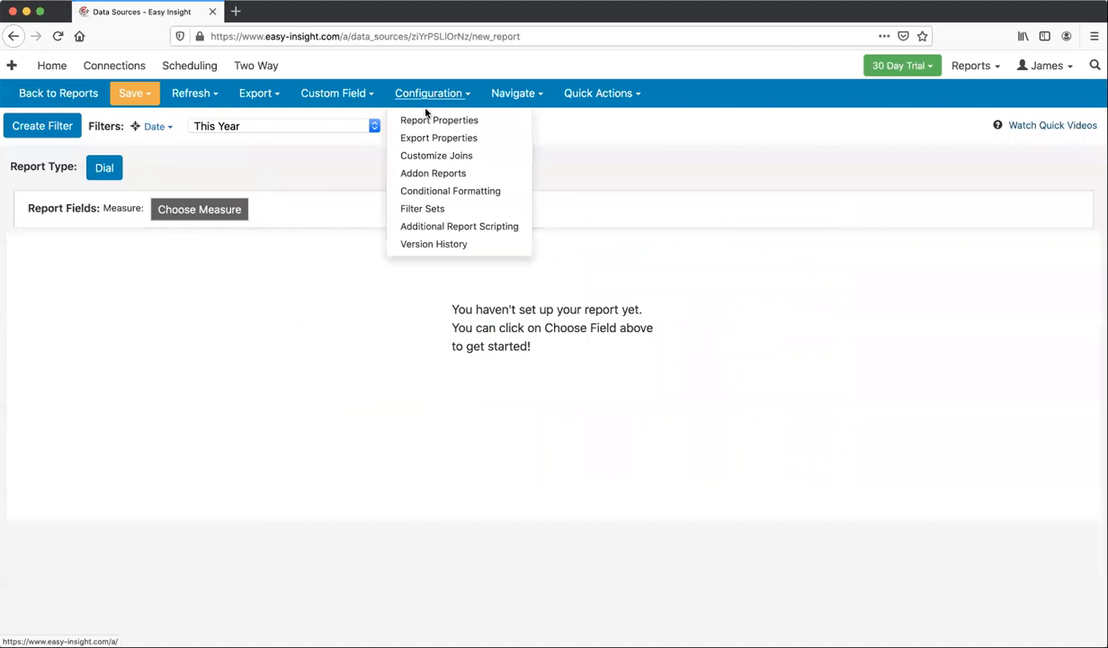
left_click(415, 116)
left_click(305, 219)
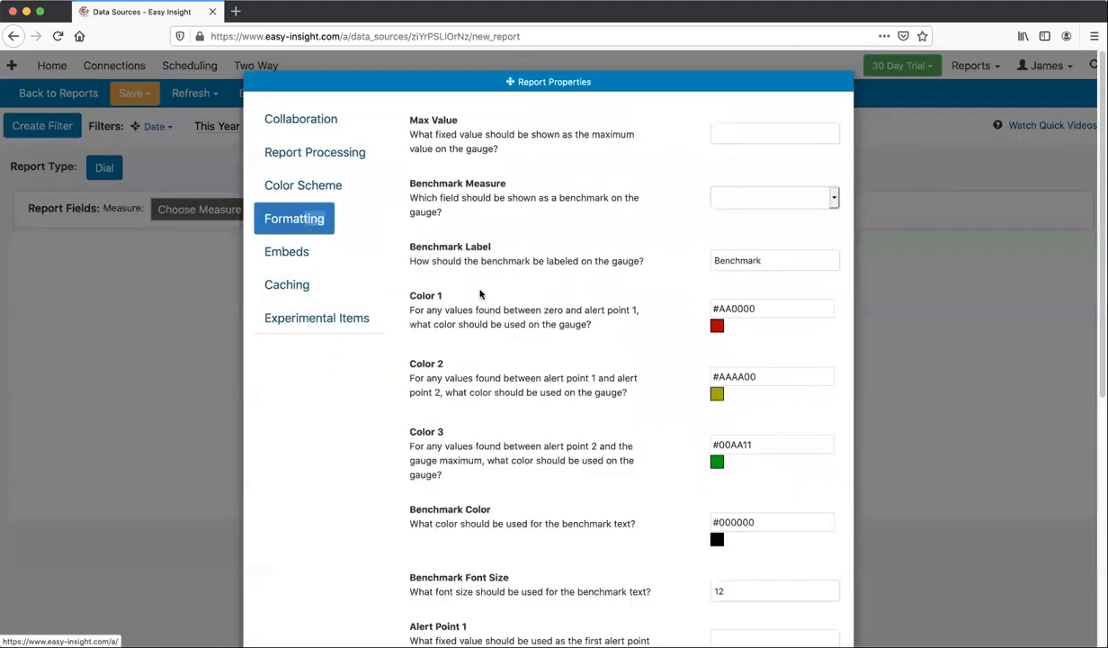
scroll(618, 360, "down", 5)
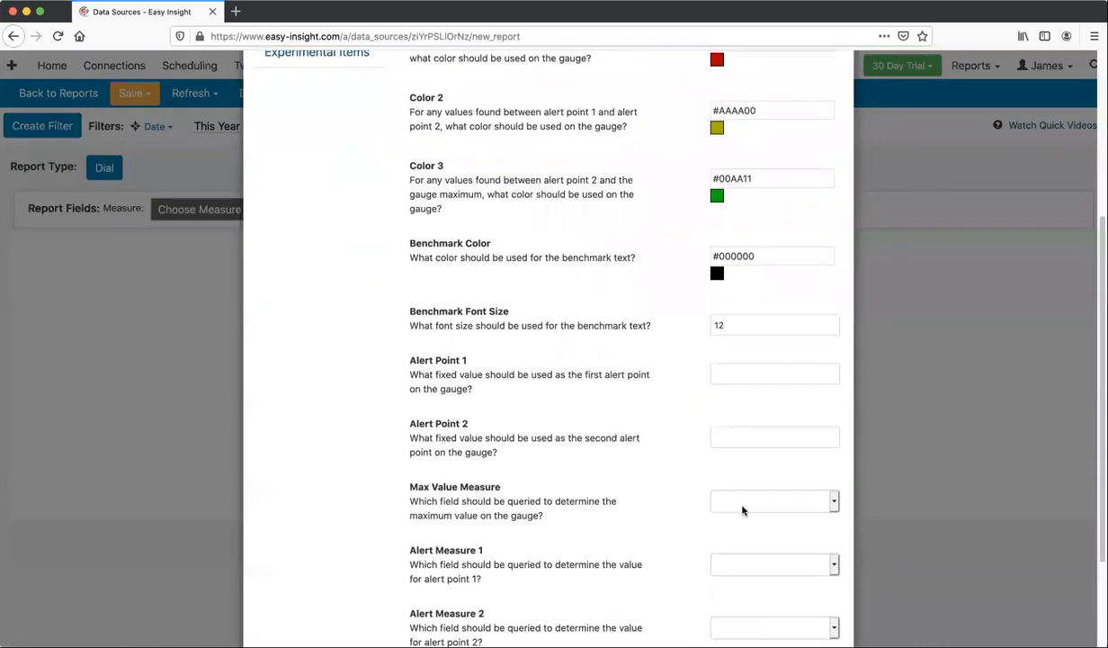
left_click(743, 507)
left_click(666, 485)
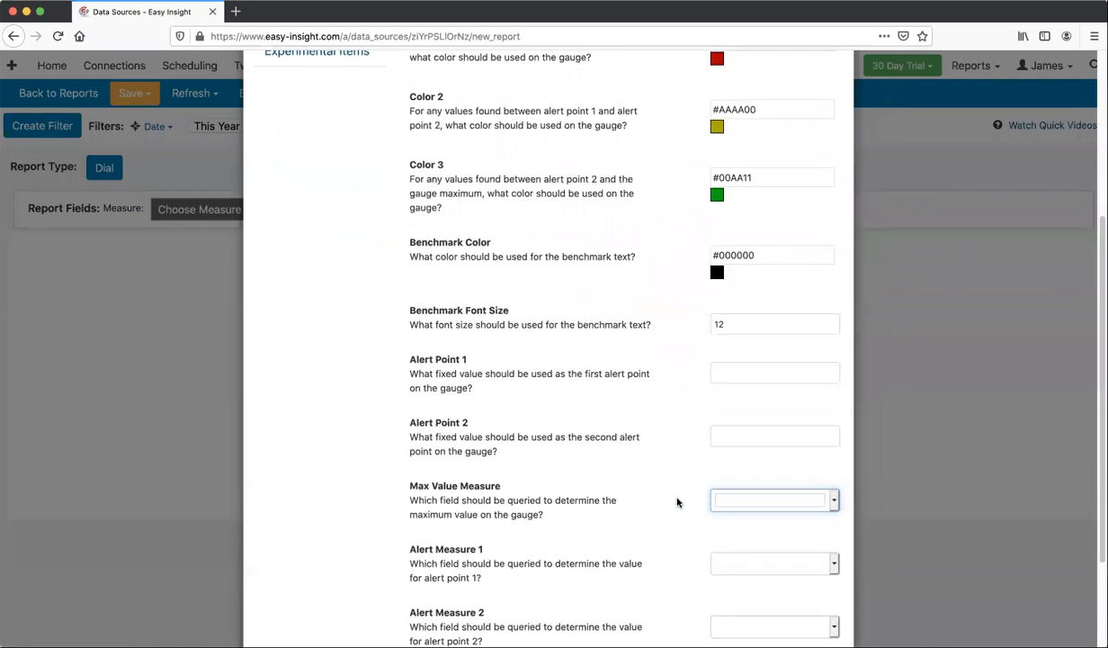
scroll(658, 471, "down", 3)
left_click(743, 429)
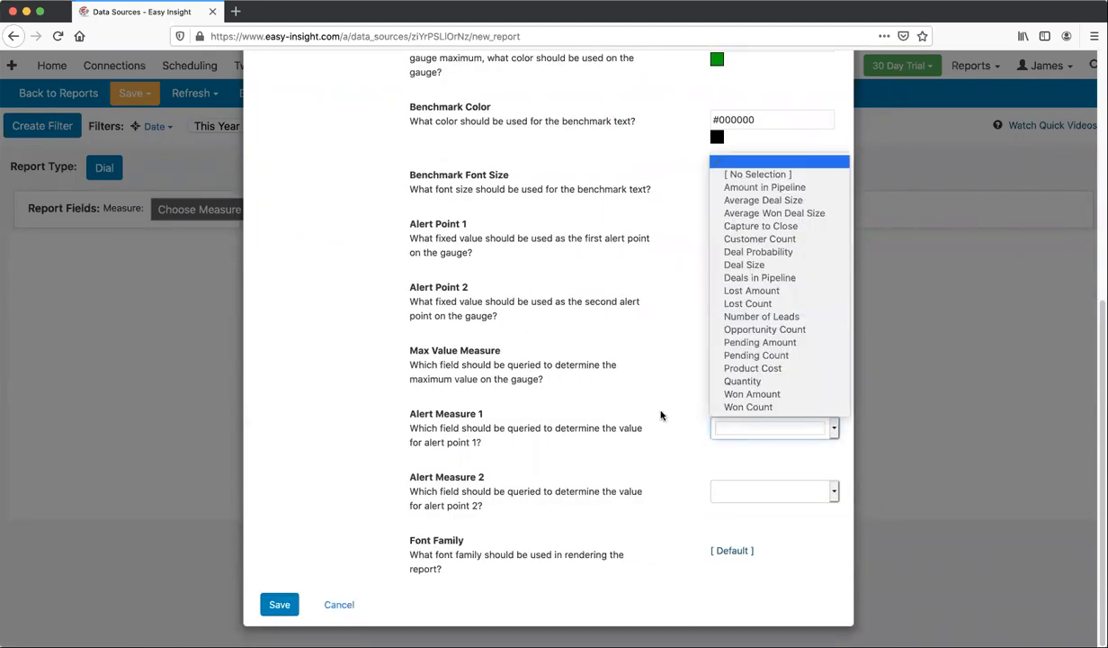
left_click(646, 402)
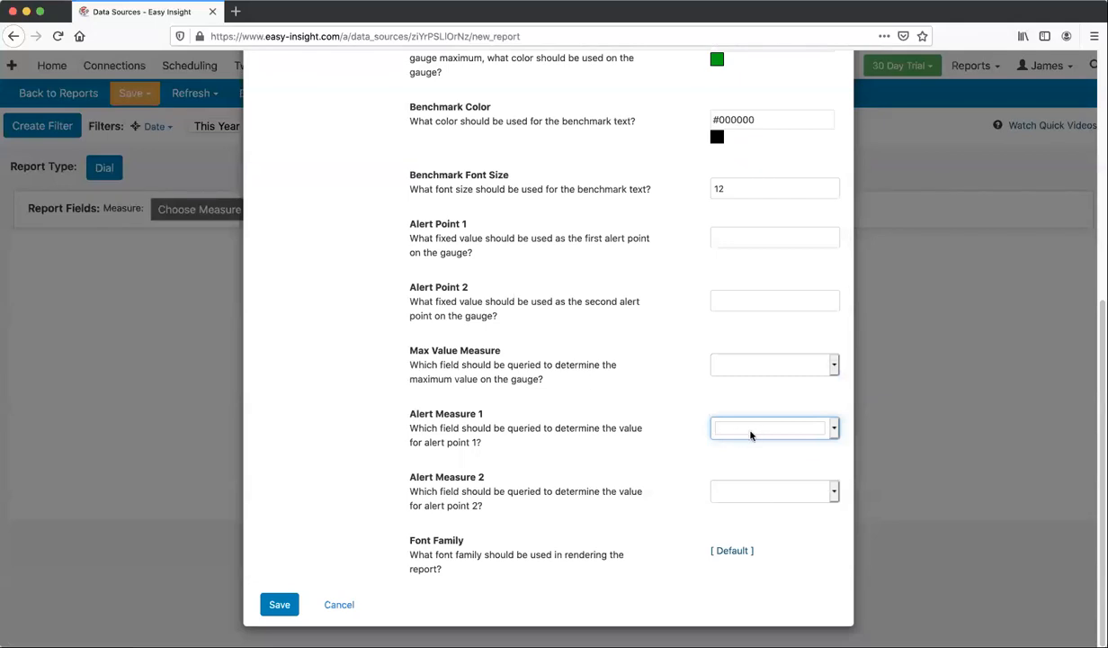
left_click(663, 393)
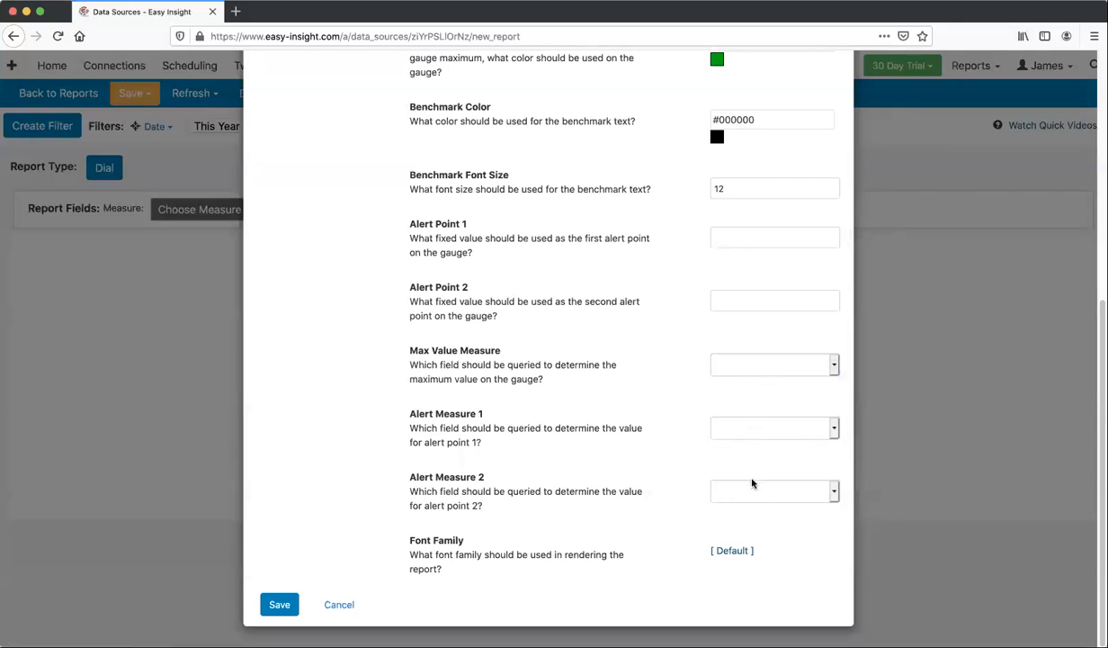
left_click(123, 277)
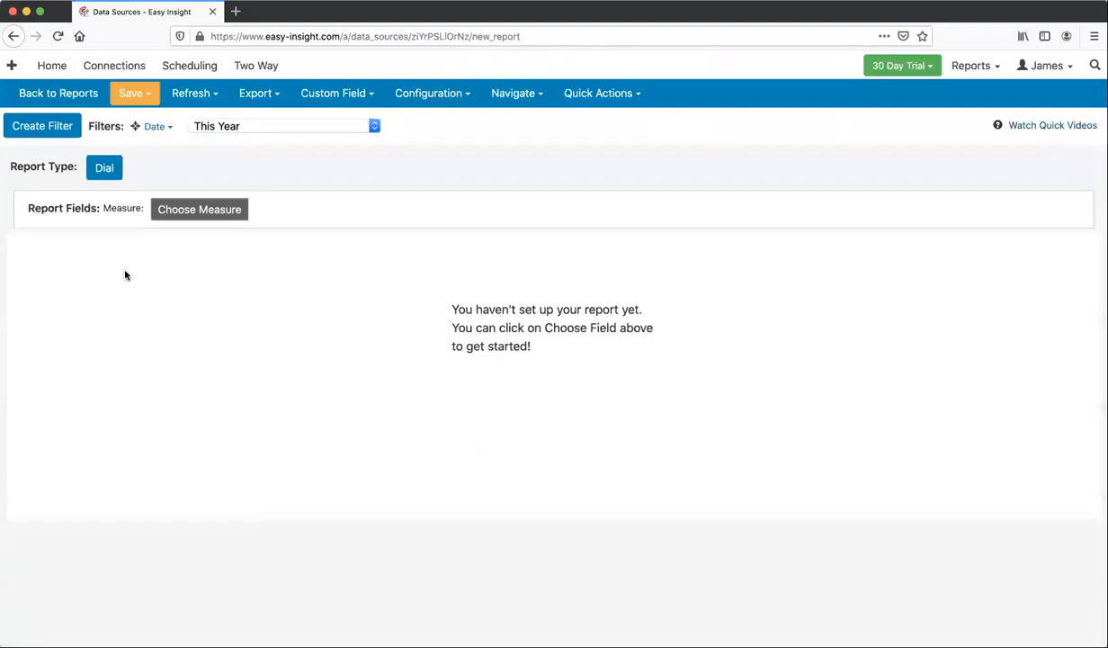
Start another new report from the same data source using the Gantt report type.
left_click(508, 94)
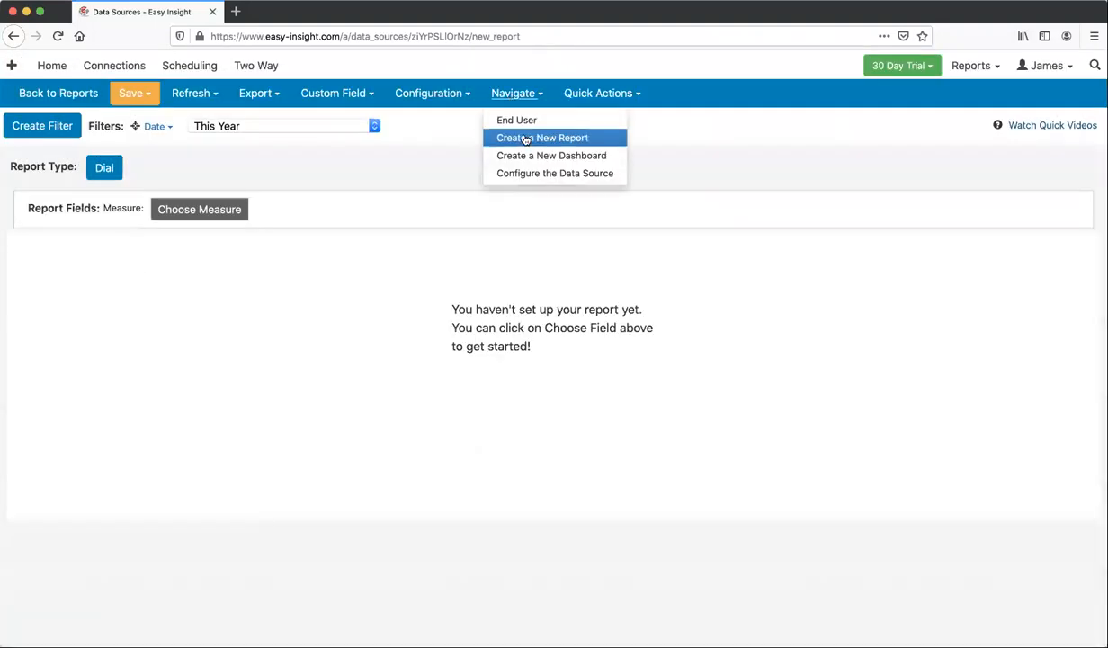
left_click(503, 139)
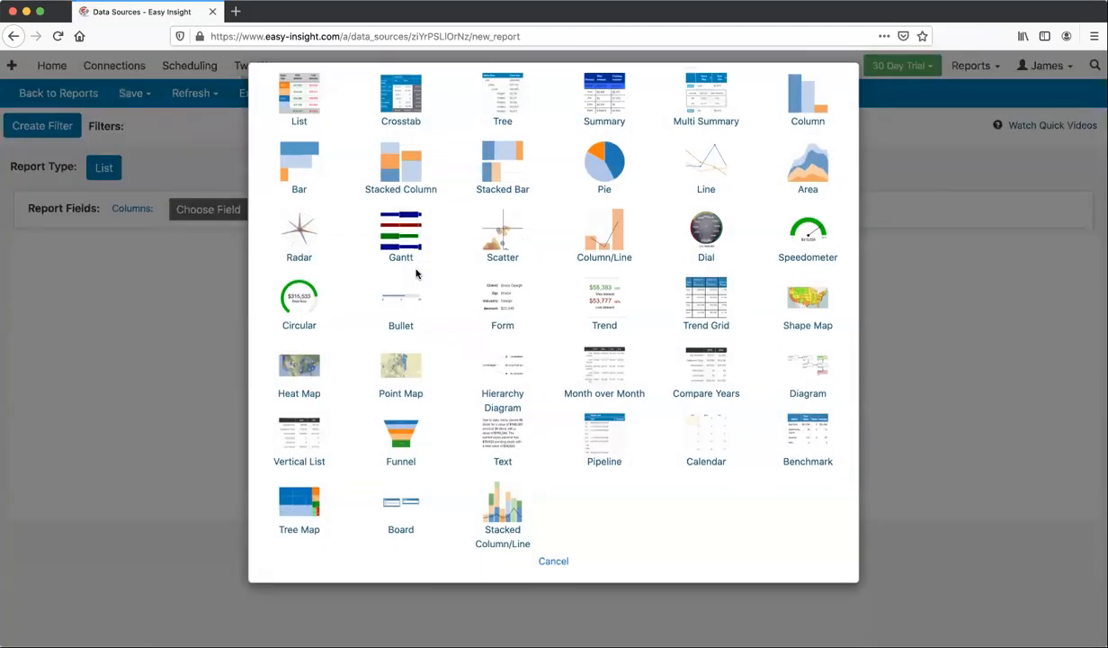
left_click(387, 234)
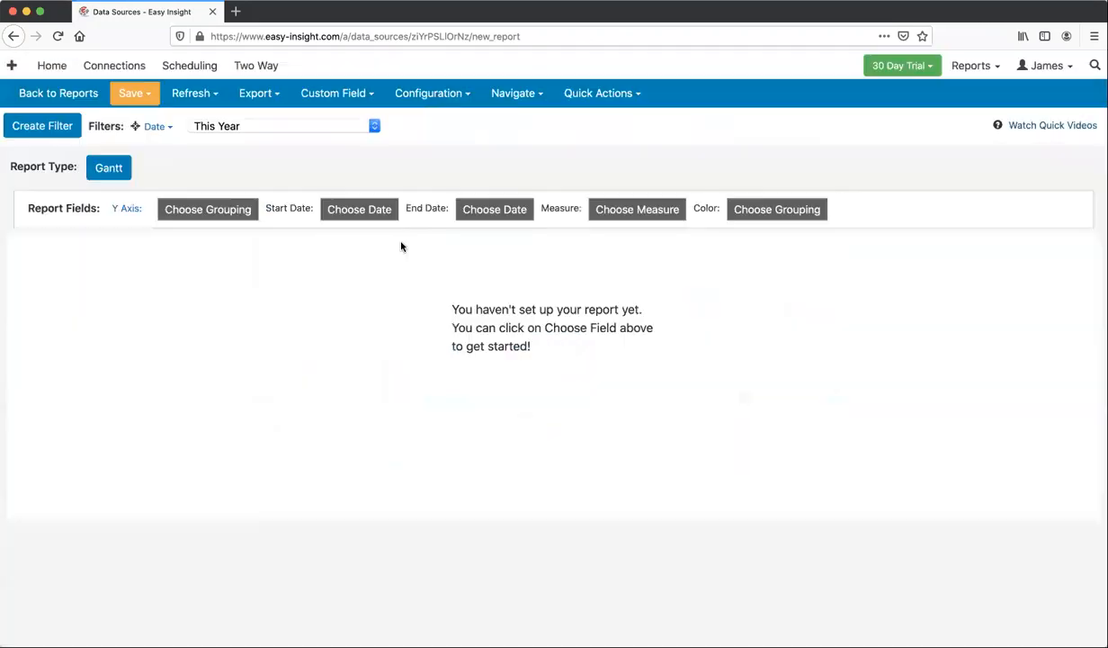
Choose Deal Status from the Sales fields as the Gantt chart's first Y Axis grouping.
left_click(207, 207)
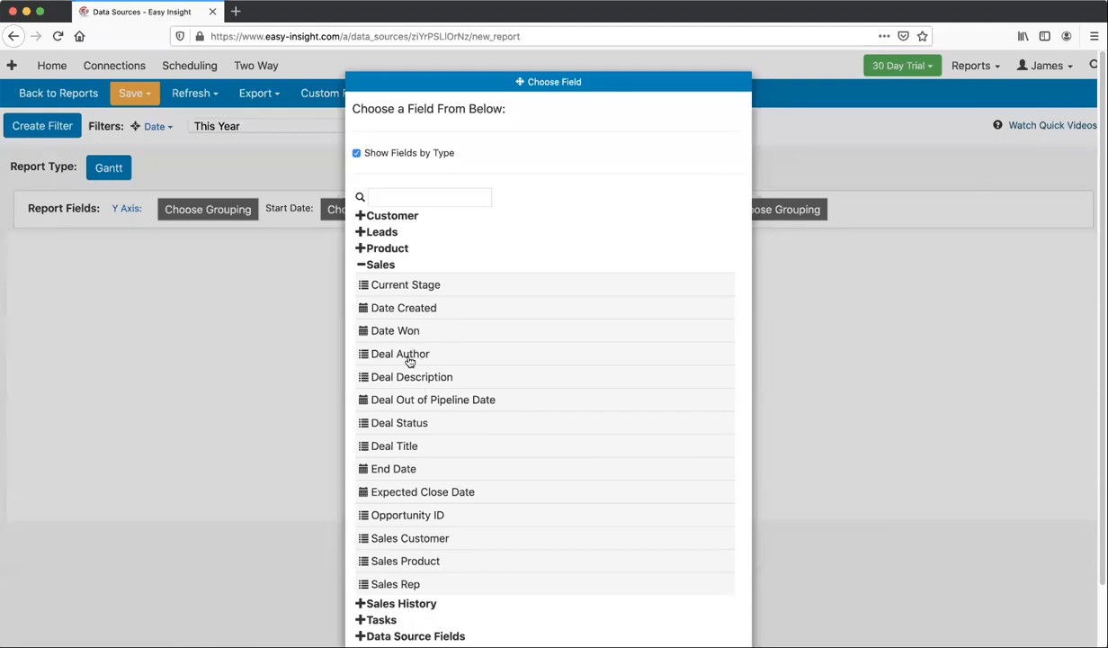
left_click(406, 422)
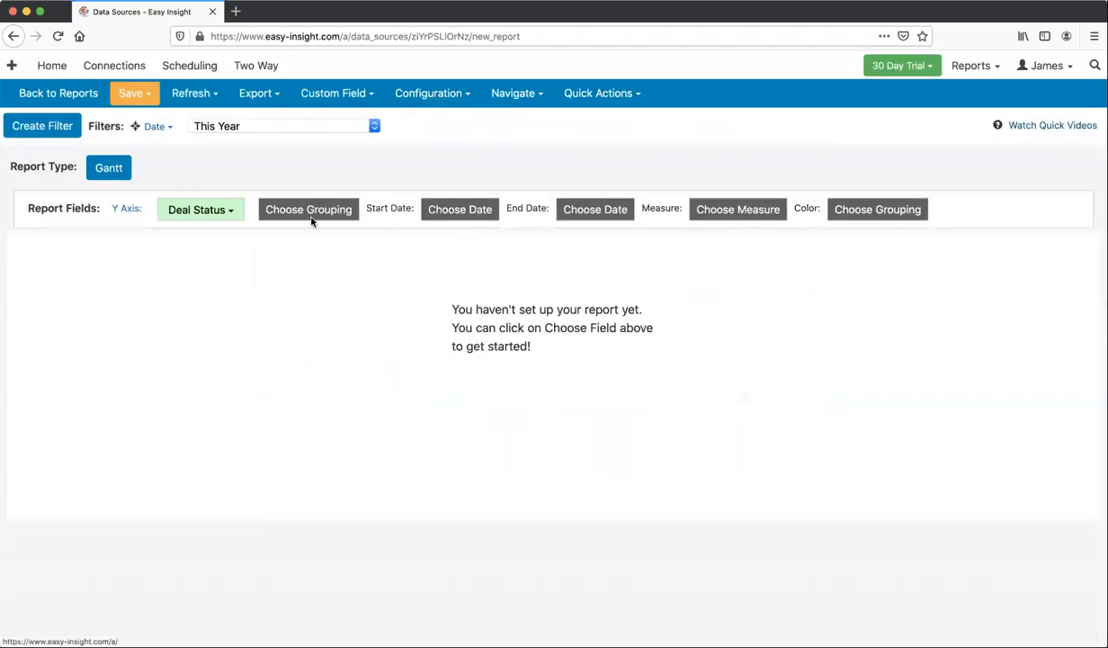
left_click(308, 211)
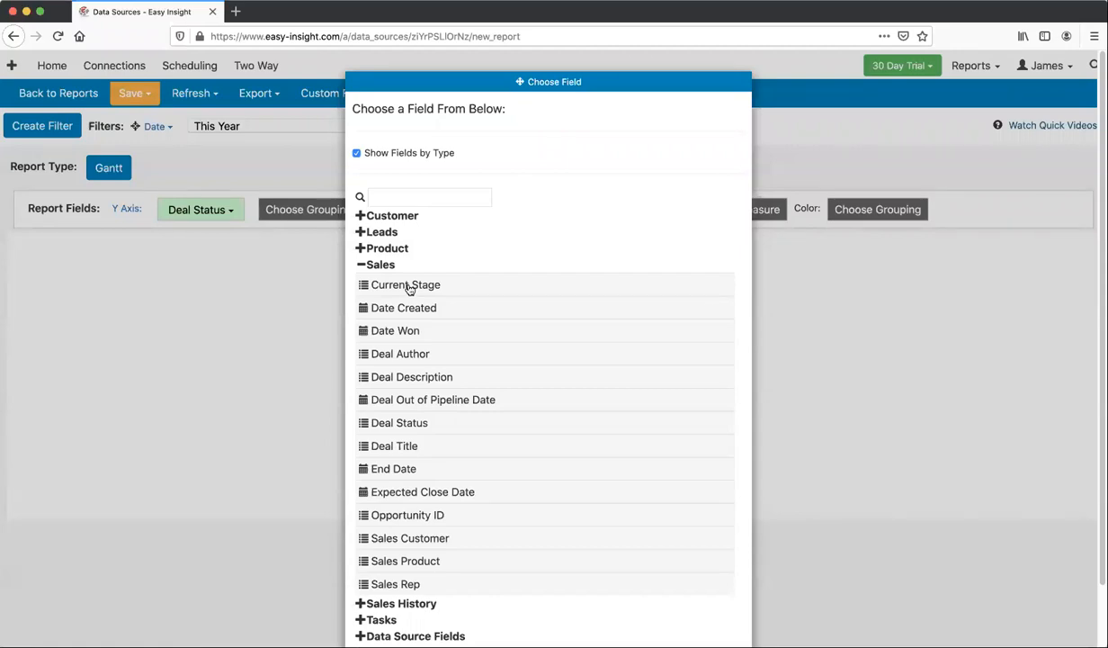
left_click(255, 184)
Replace the Y Axis grouping Deal Status with Sales Rep and add Deal Title as the second grouping.
left_click(200, 210)
left_click(221, 234)
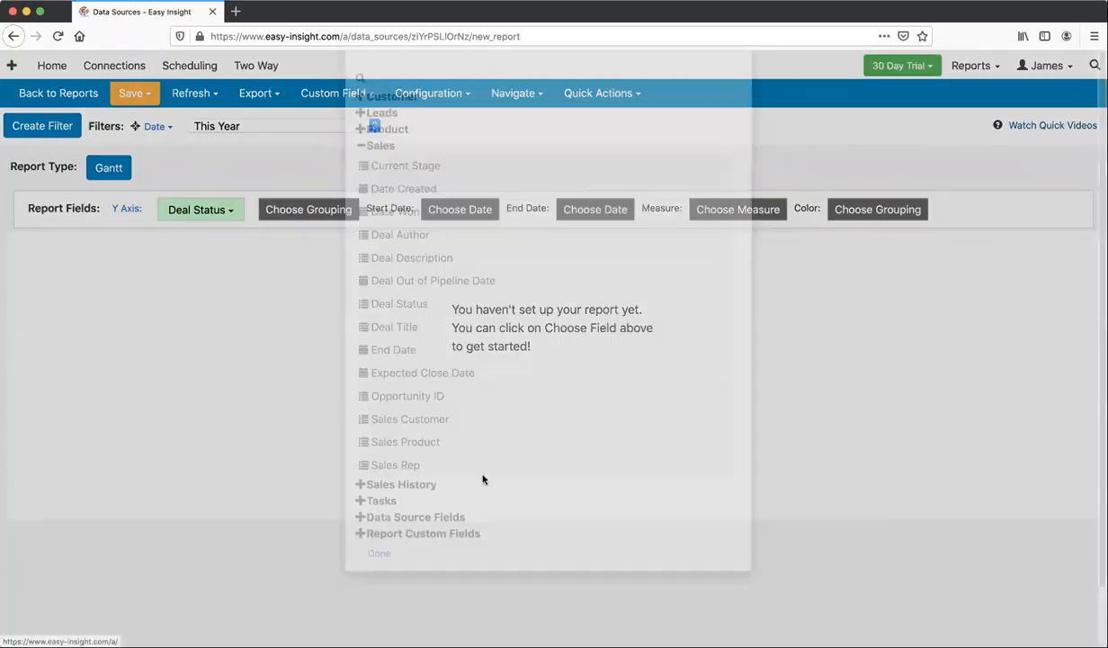
left_click(395, 519)
left_click(306, 210)
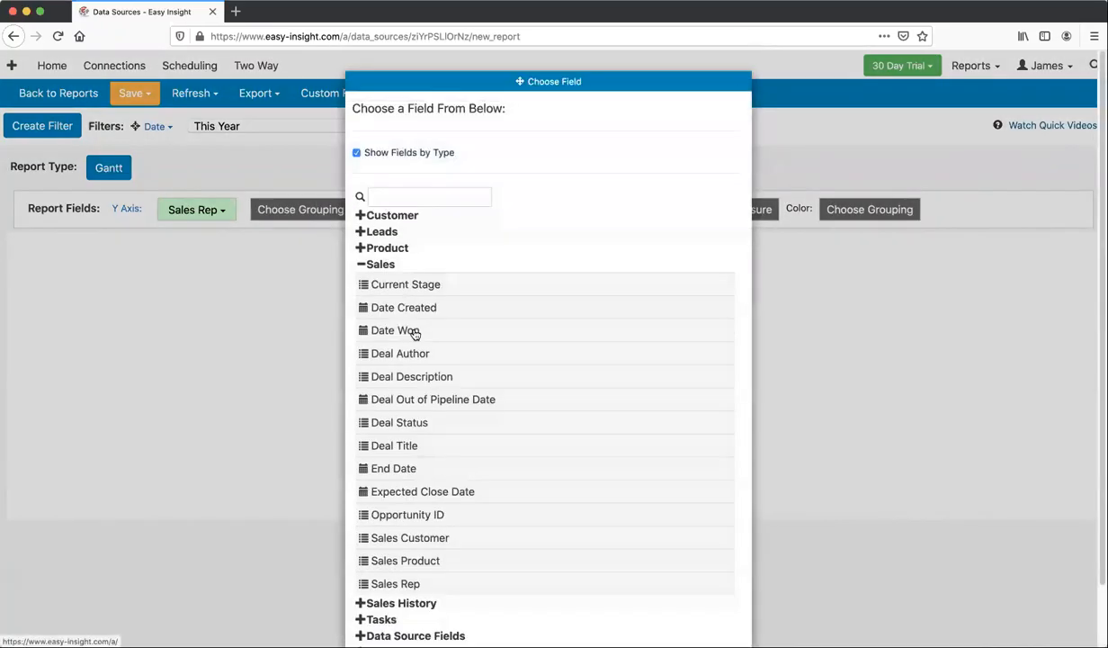
left_click(413, 445)
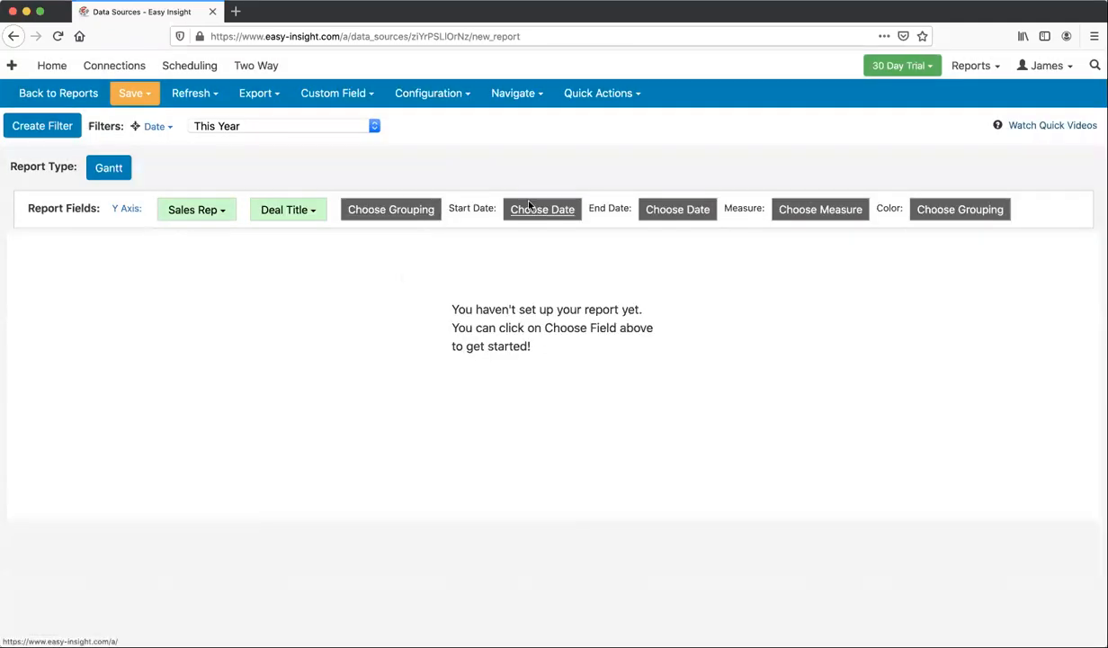
Set the Gantt chart's Start Date to Date Created and its End Date to Date Won.
left_click(521, 209)
left_click(397, 252)
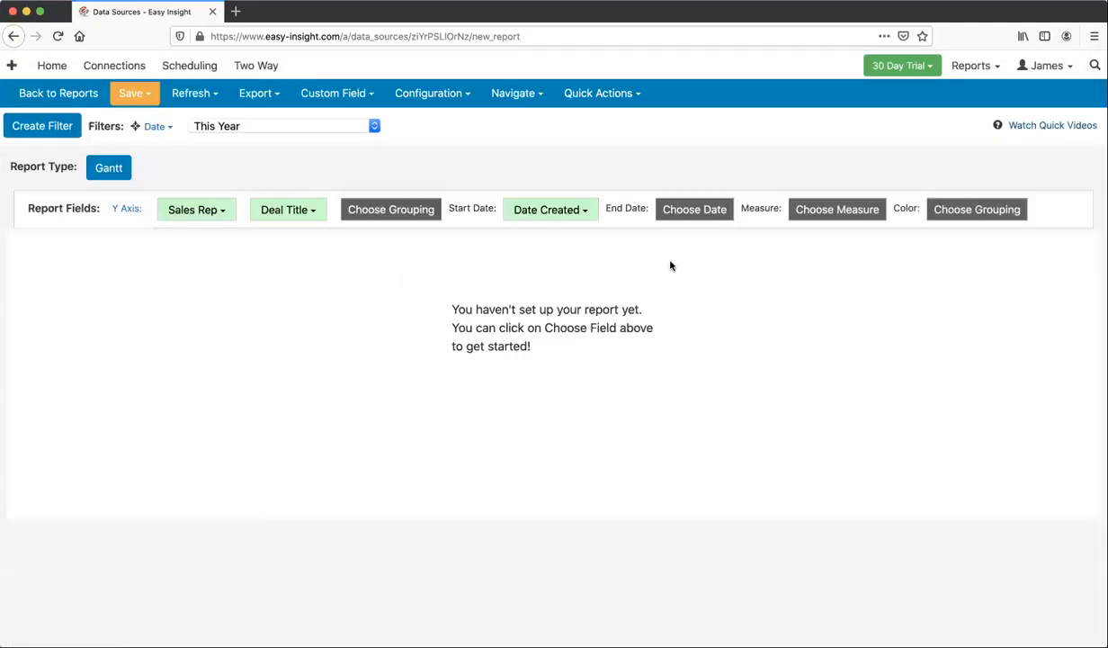
left_click(695, 209)
left_click(401, 276)
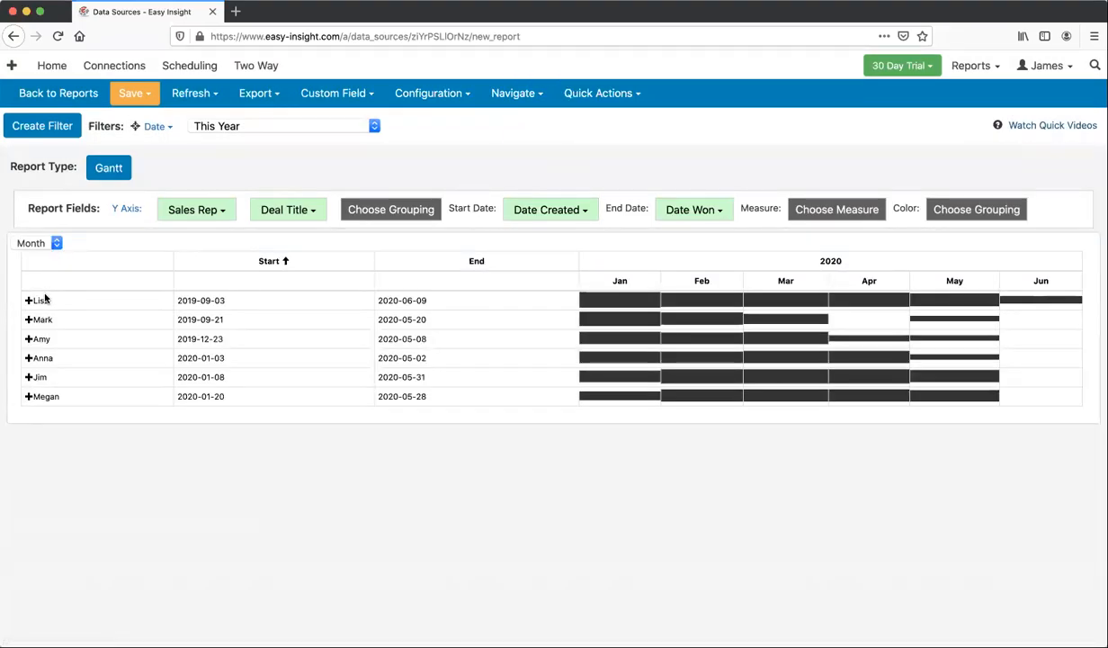
Expand the first sales rep's row in the Gantt chart to examine the timelines of the individual deals.
left_click(201, 210)
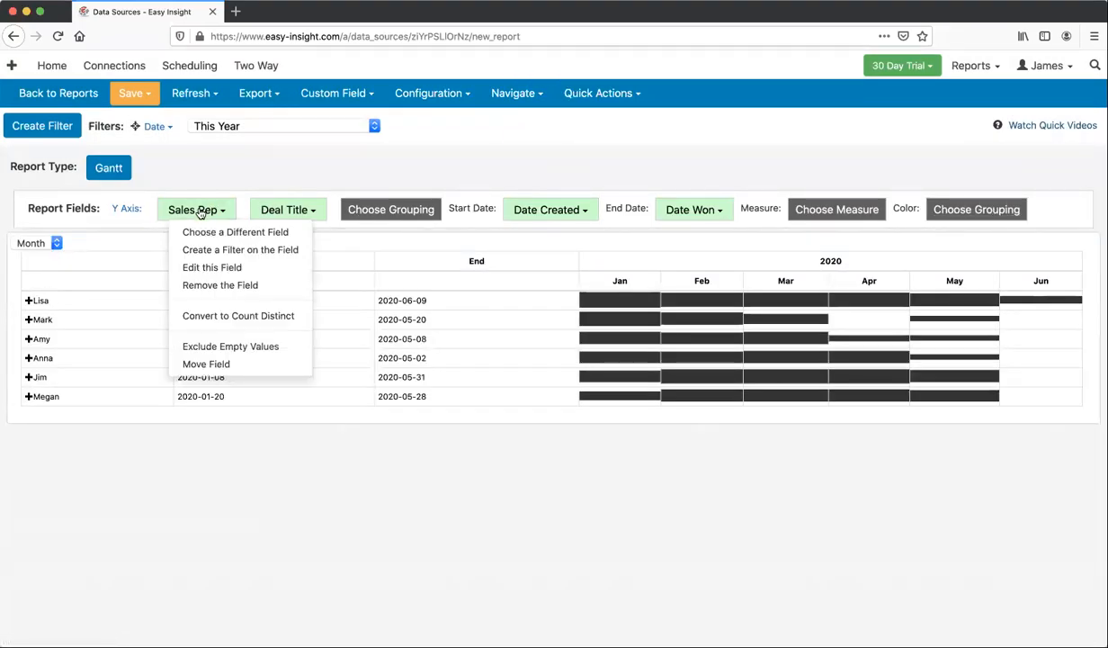
left_click(594, 187)
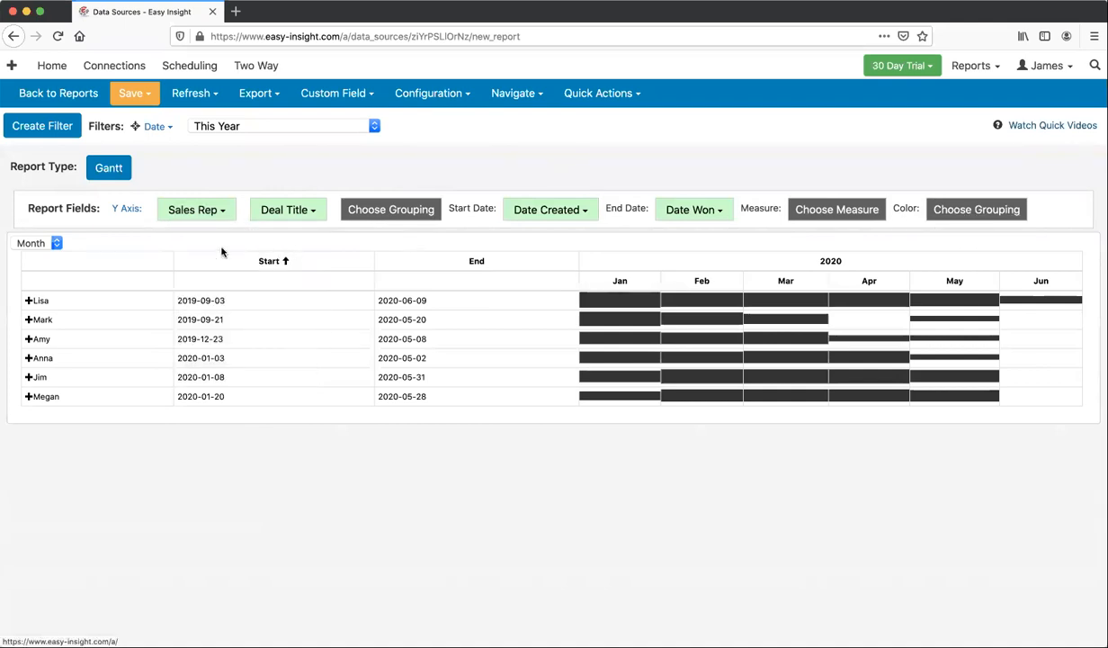
left_click(28, 301)
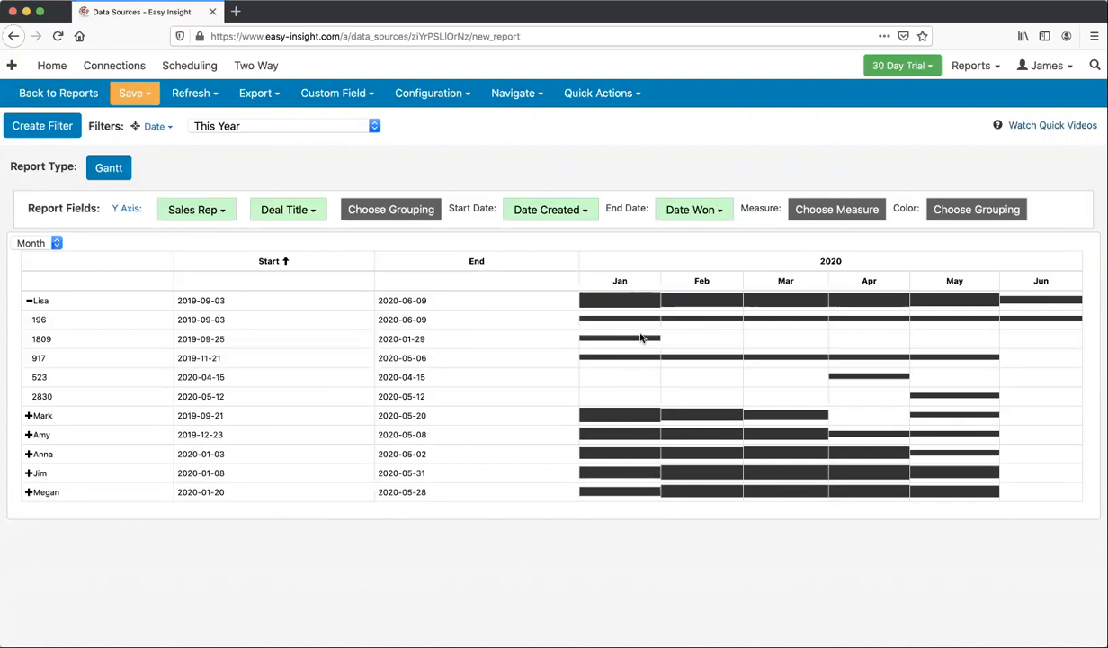
Add Deal Size as the Gantt chart's measure and Sales Rep as its color grouping.
left_click(826, 210)
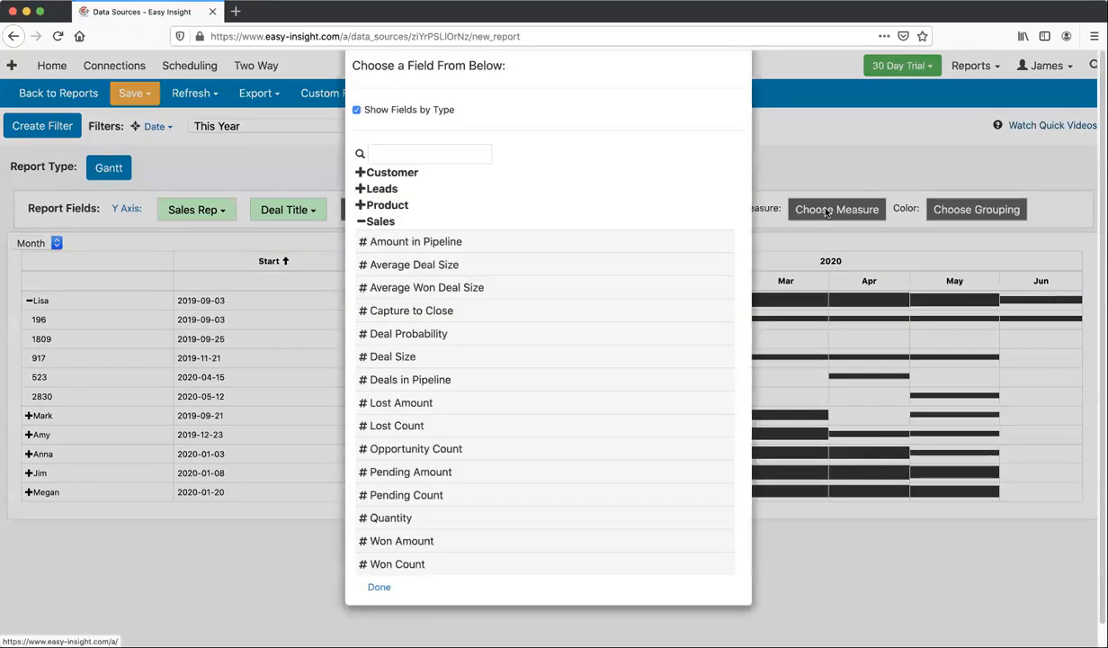
left_click(419, 396)
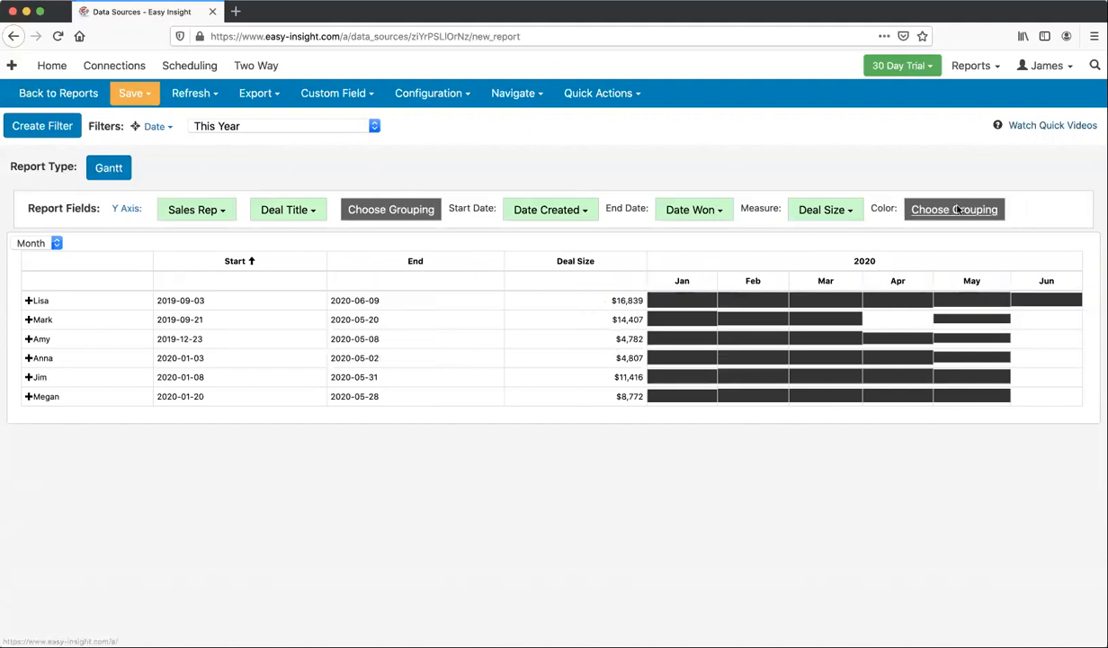
left_click(923, 205)
left_click(394, 580)
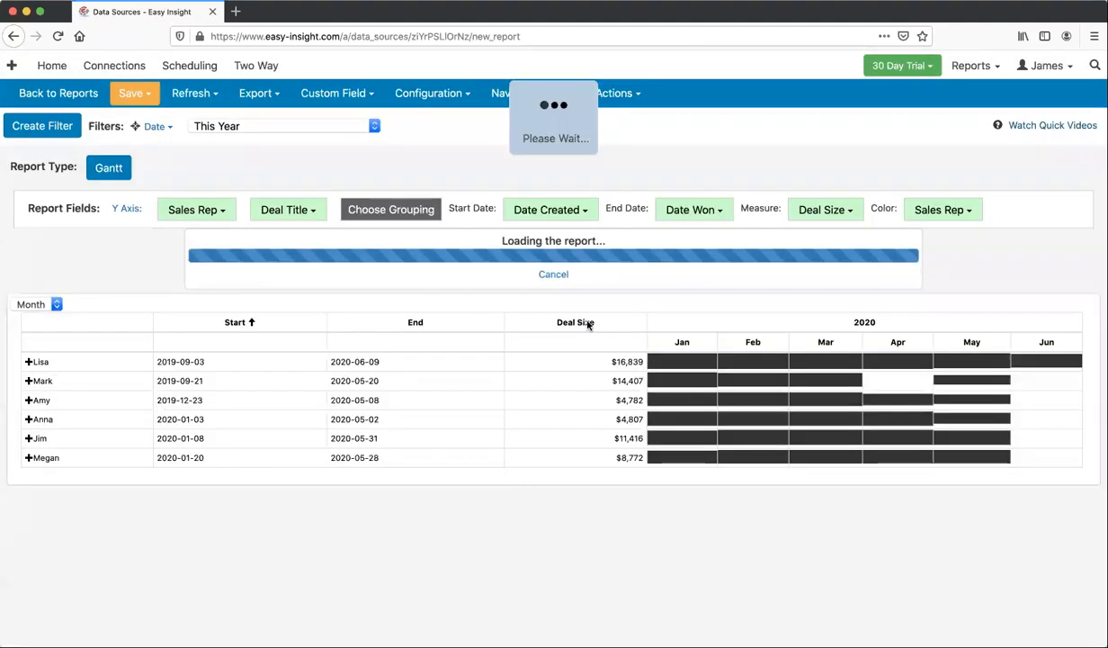
Replace the Gantt chart's color grouping with Current Stage from the Sales fields.
left_click(960, 210)
left_click(944, 230)
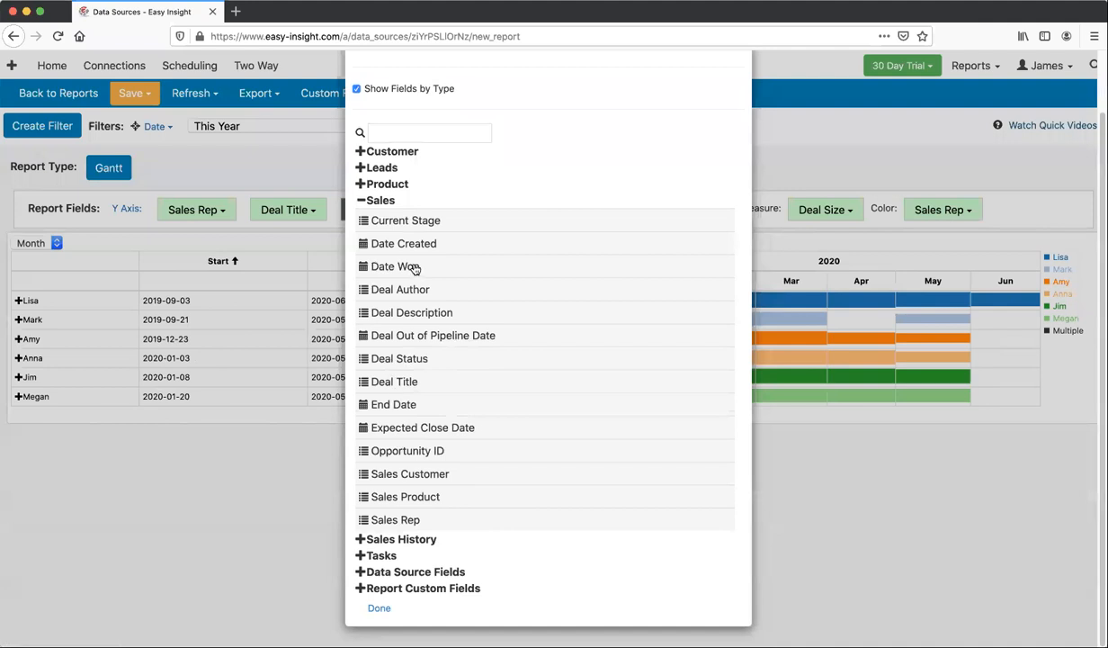
left_click(400, 222)
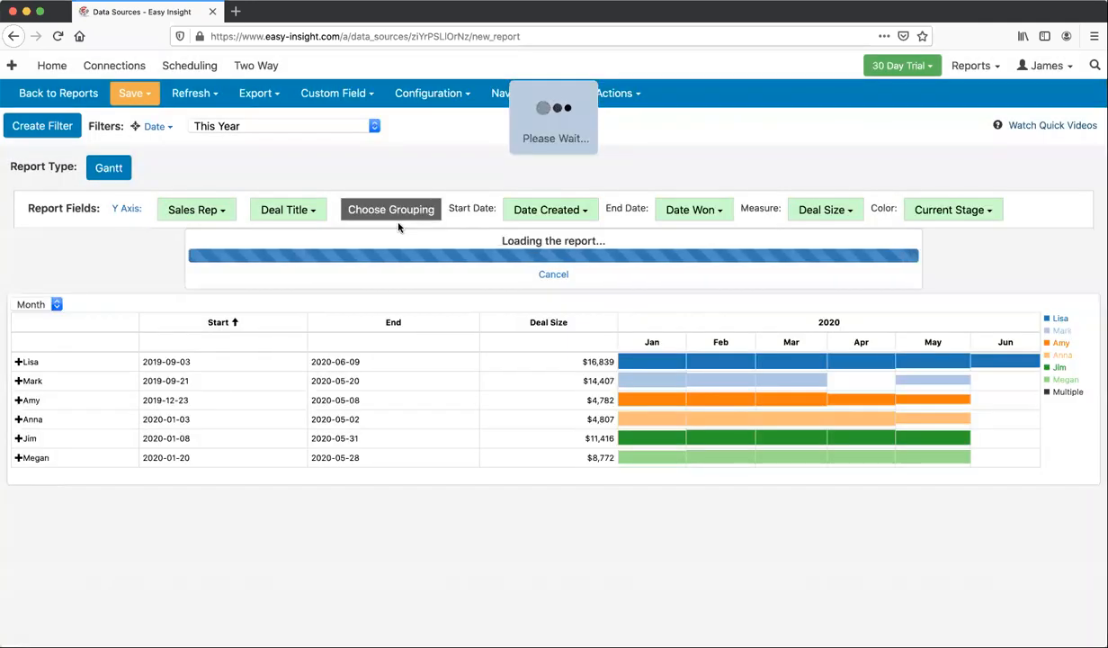
Expand the first two sales reps' rows to examine deals by stage, and review the Date filter's range options.
left_click(19, 300)
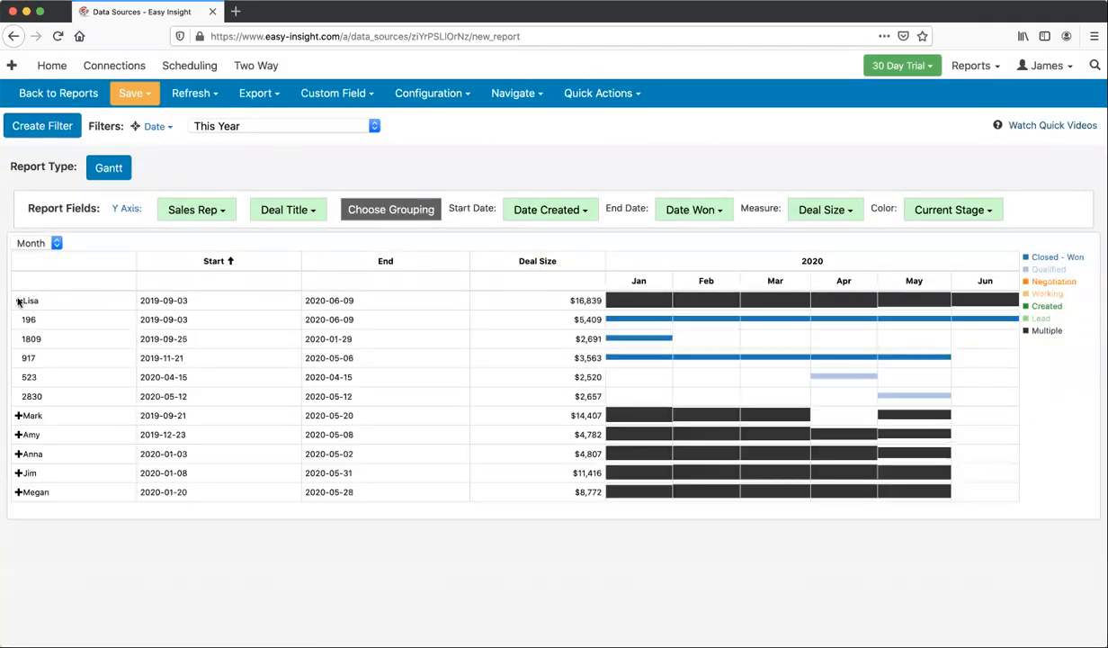
left_click(19, 416)
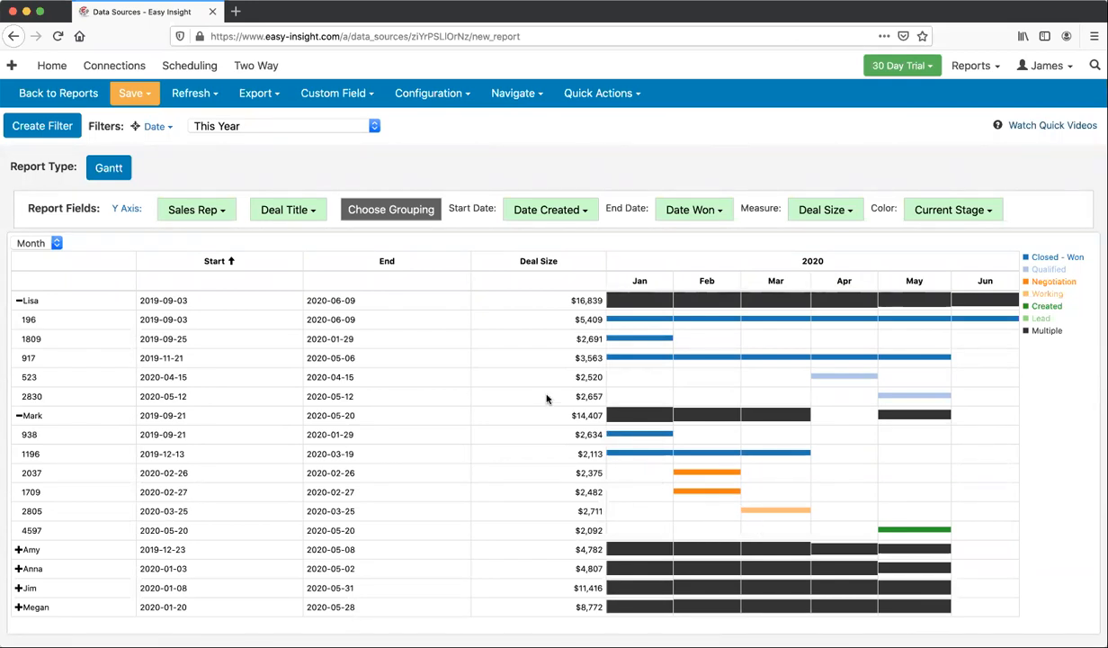
left_click(286, 126)
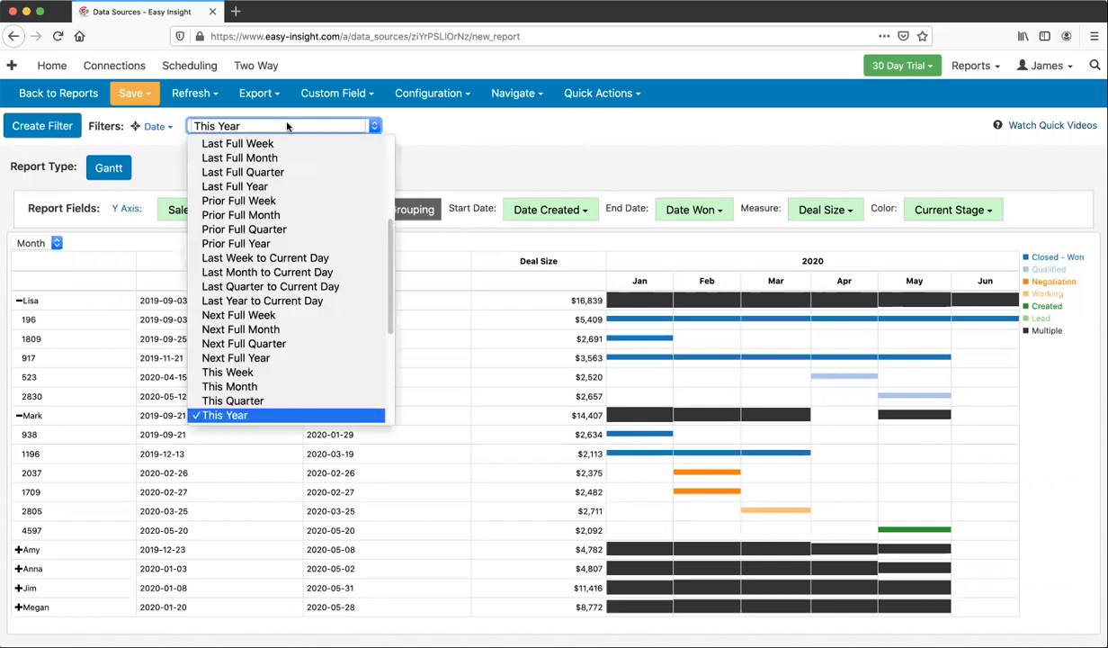
left_click(455, 169)
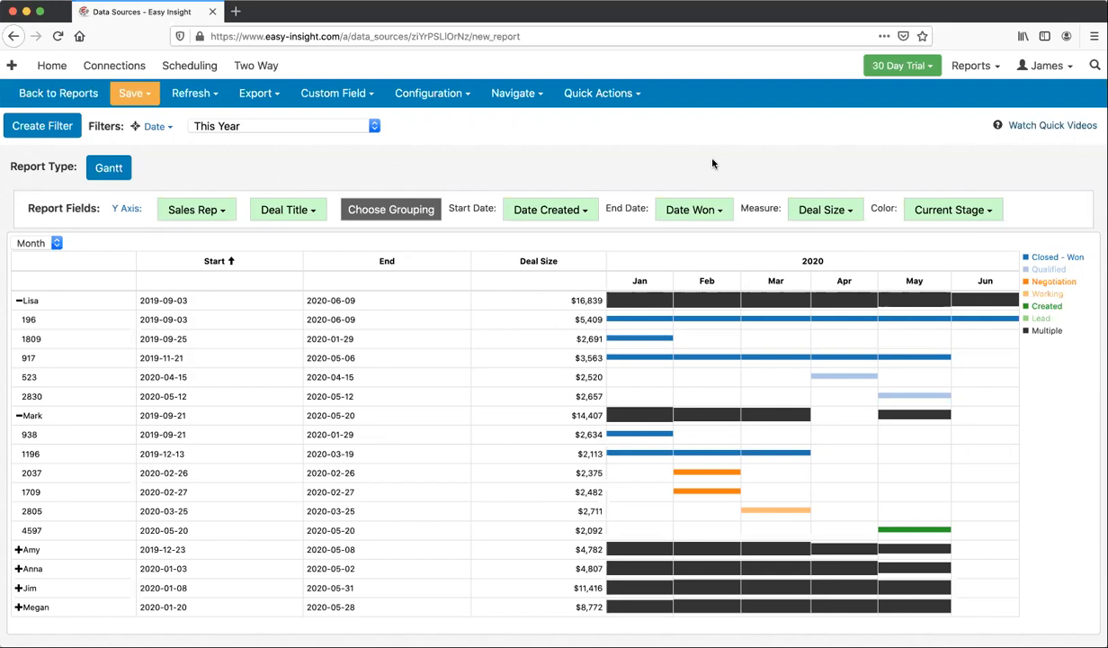
Start another new report from the same data source using the Trend report type.
left_click(511, 97)
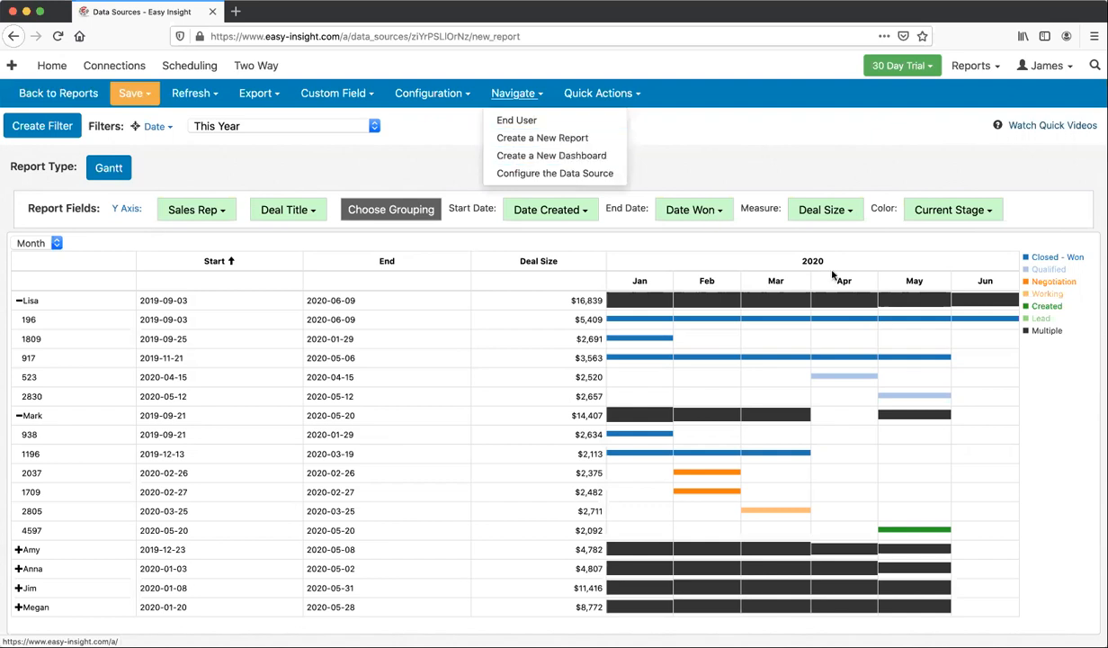
left_click(542, 136)
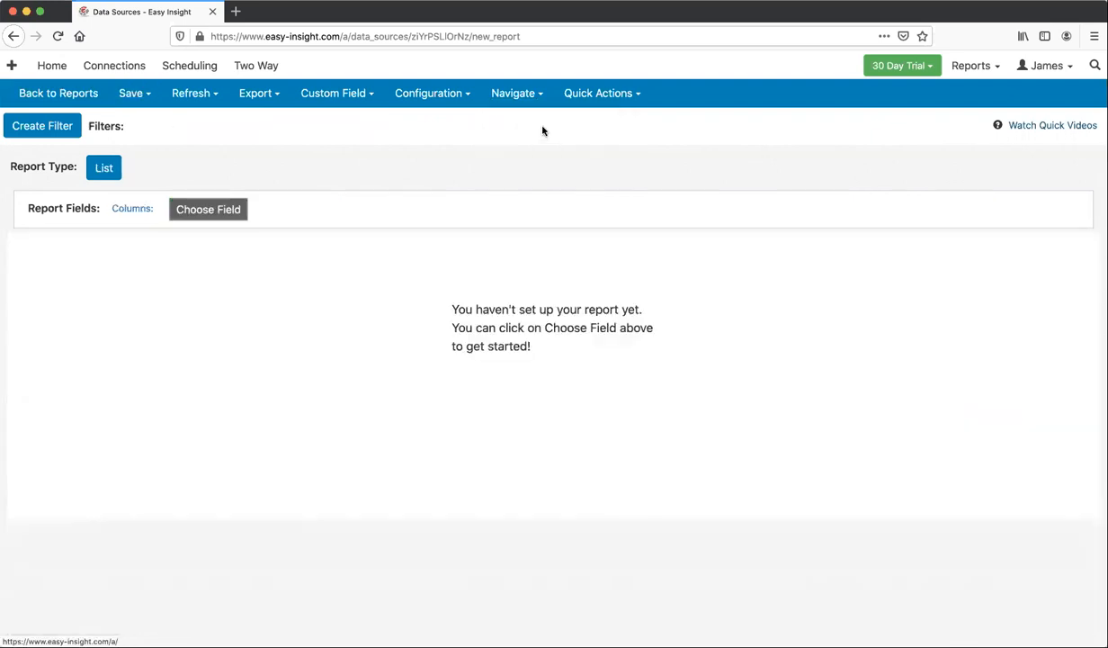
left_click(107, 170)
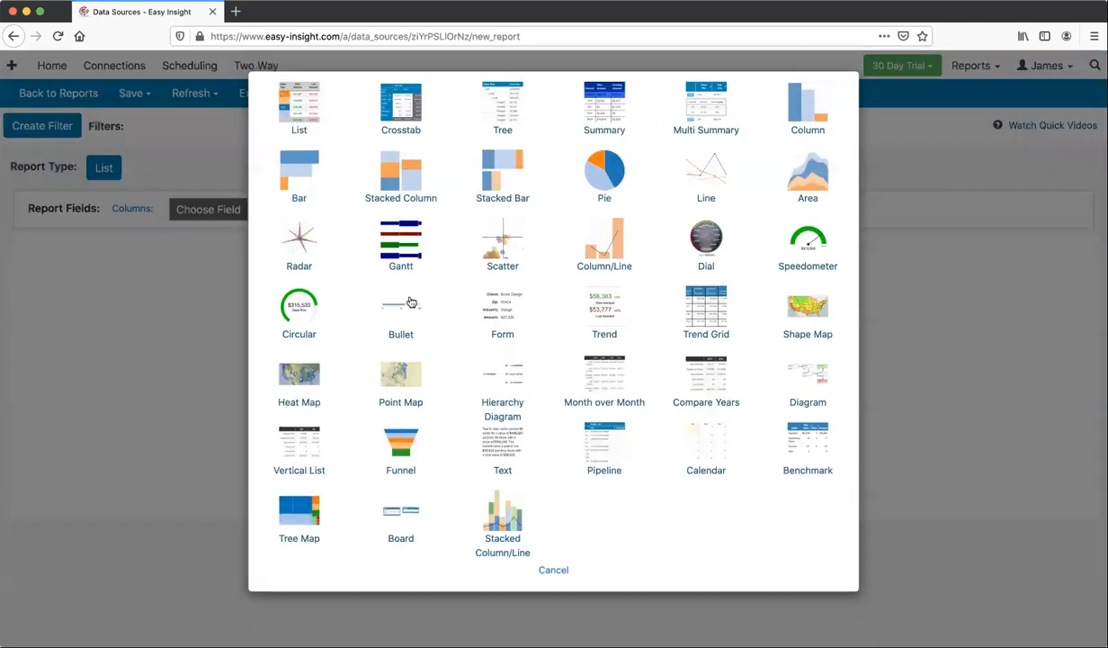
left_click(604, 310)
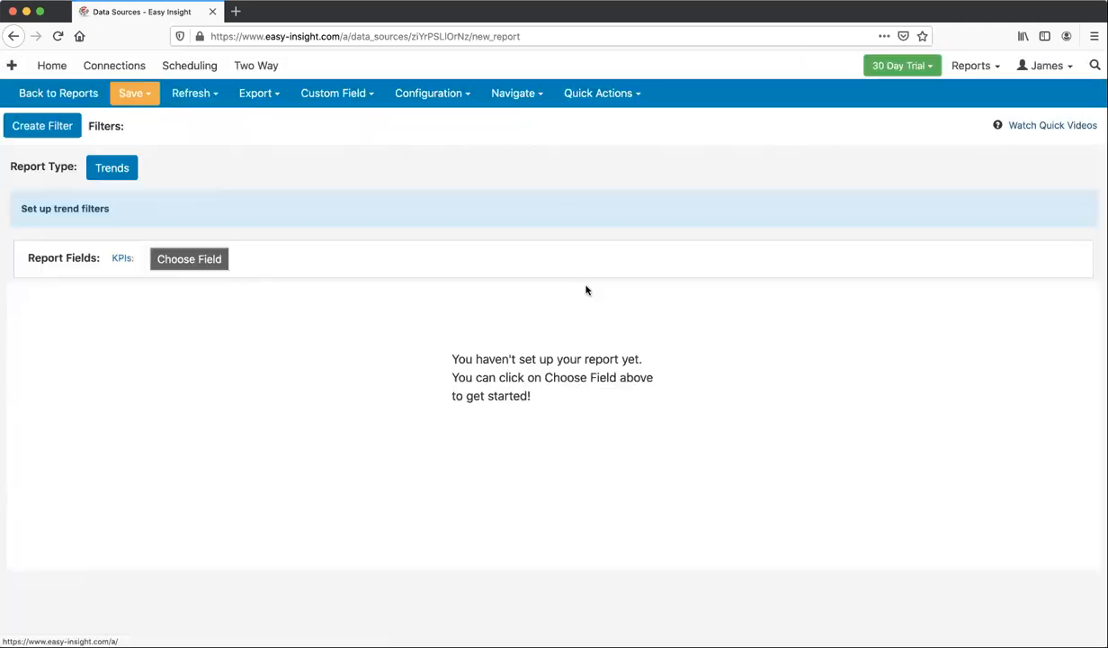
Add Deal Size as the trend report's first KPI and set up the trend filters.
left_click(193, 256)
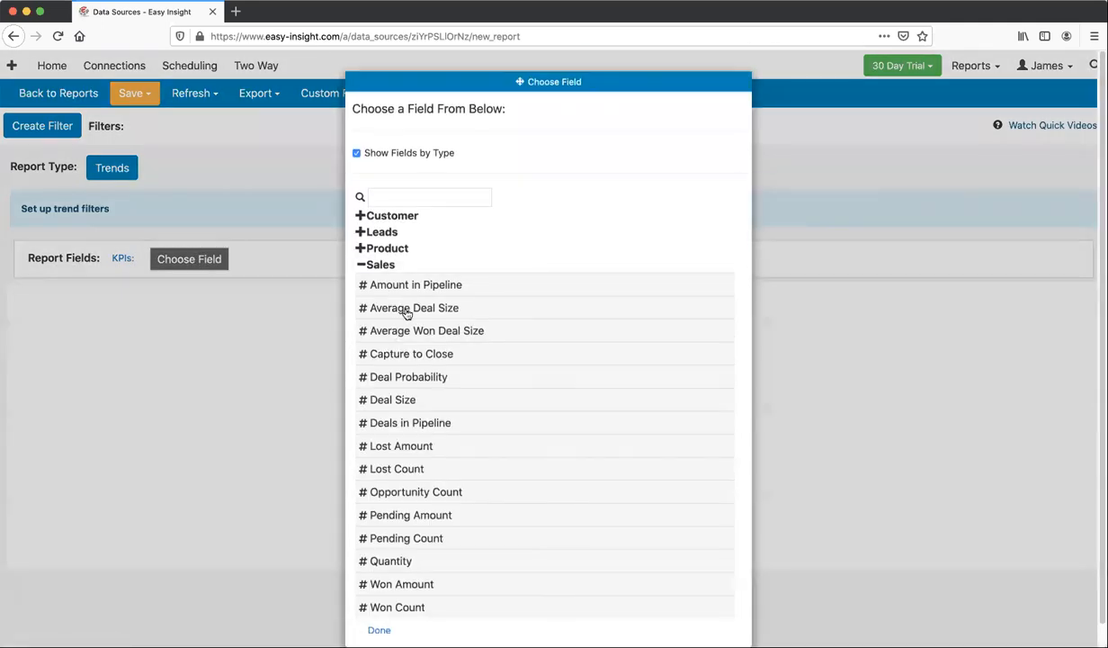
left_click(396, 400)
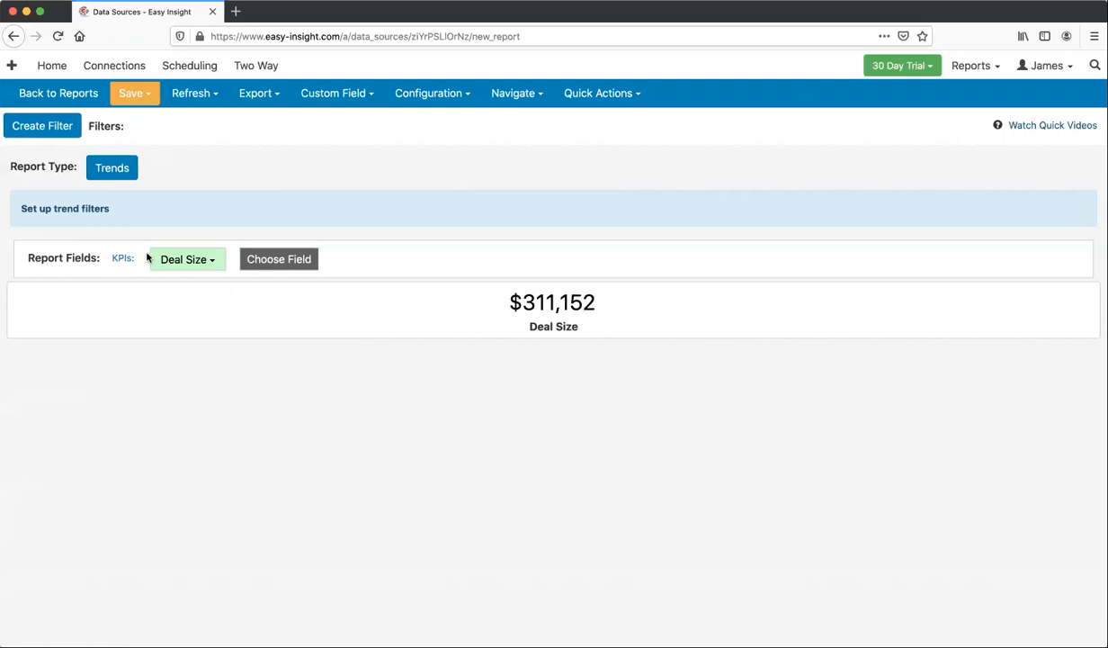
left_click(70, 211)
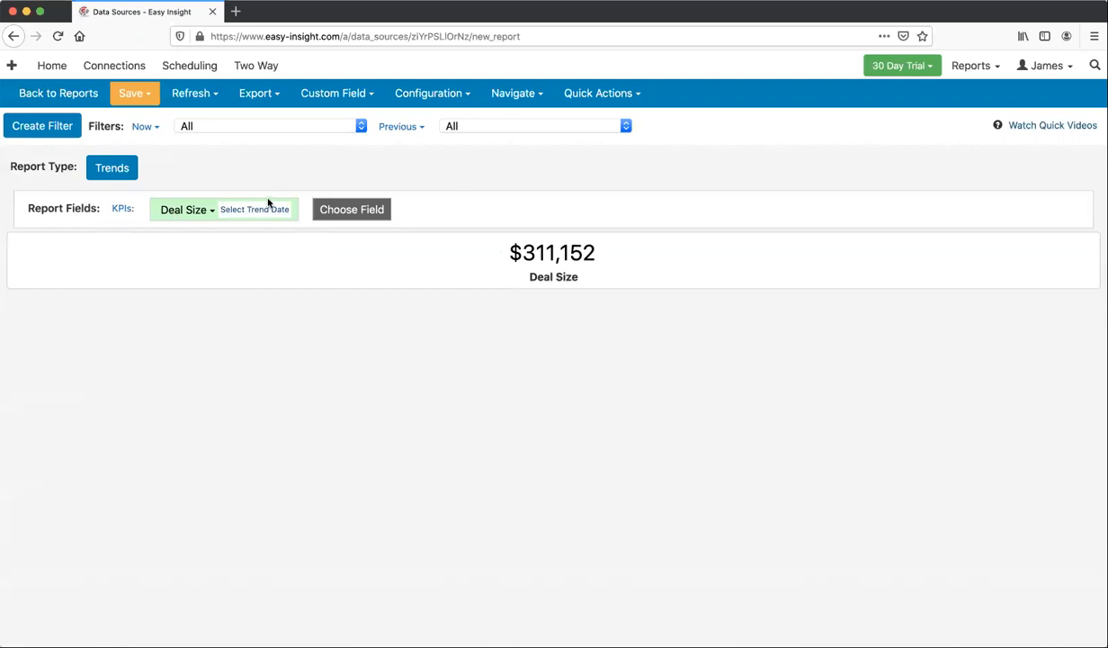
Examine the date range options offered by the Now and Previous trend filters.
left_click(237, 127)
left_click(422, 166)
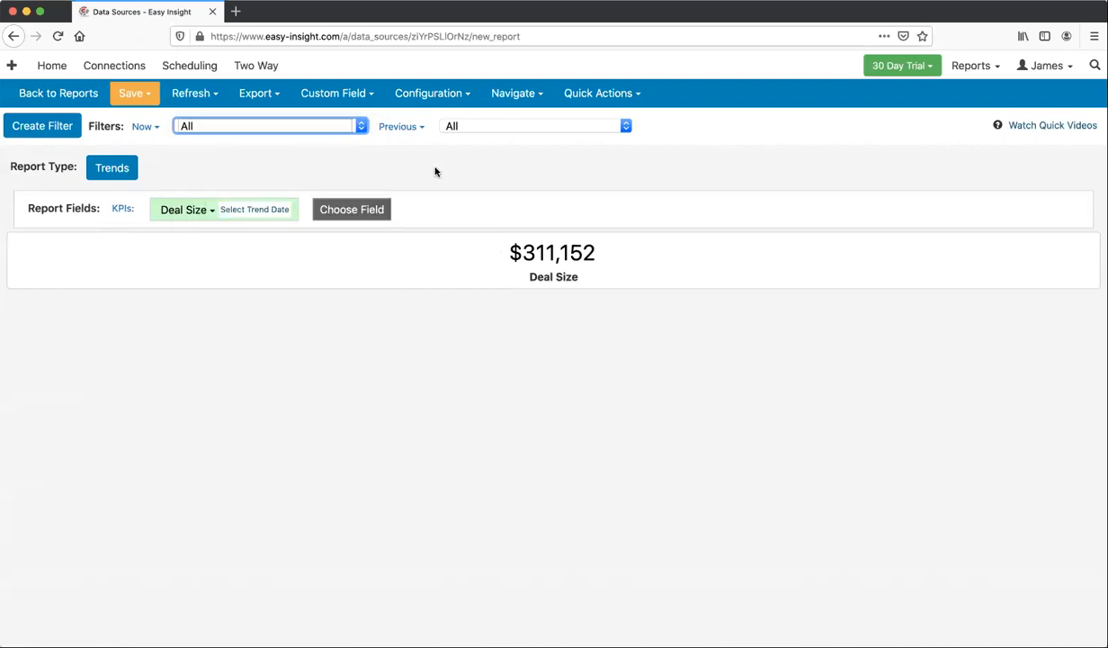
left_click(486, 125)
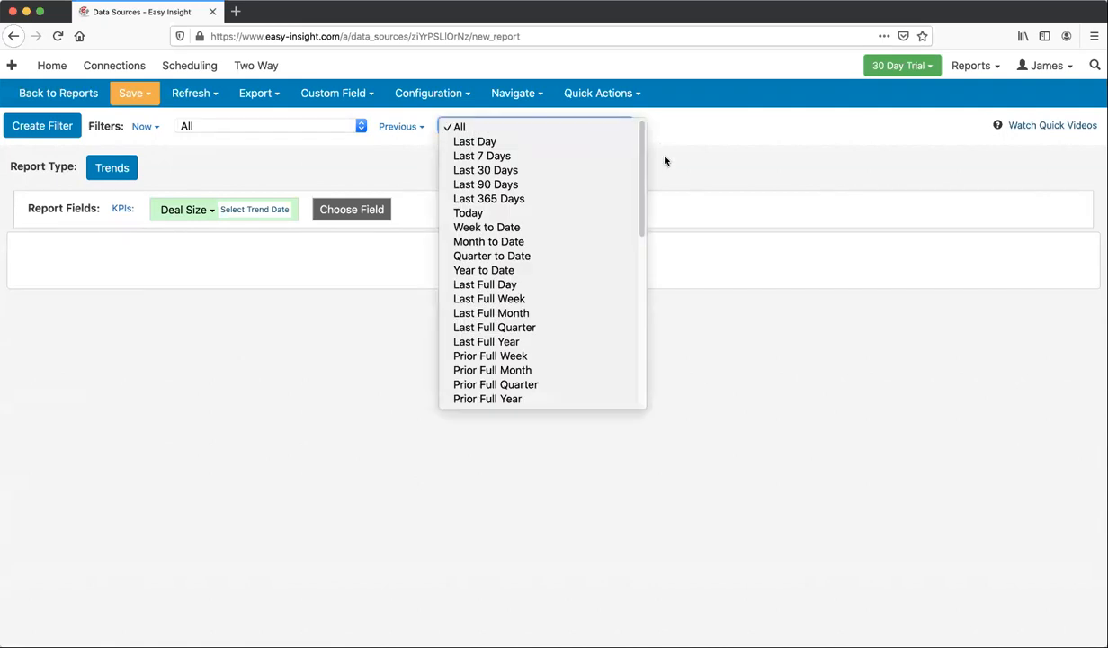
left_click(334, 162)
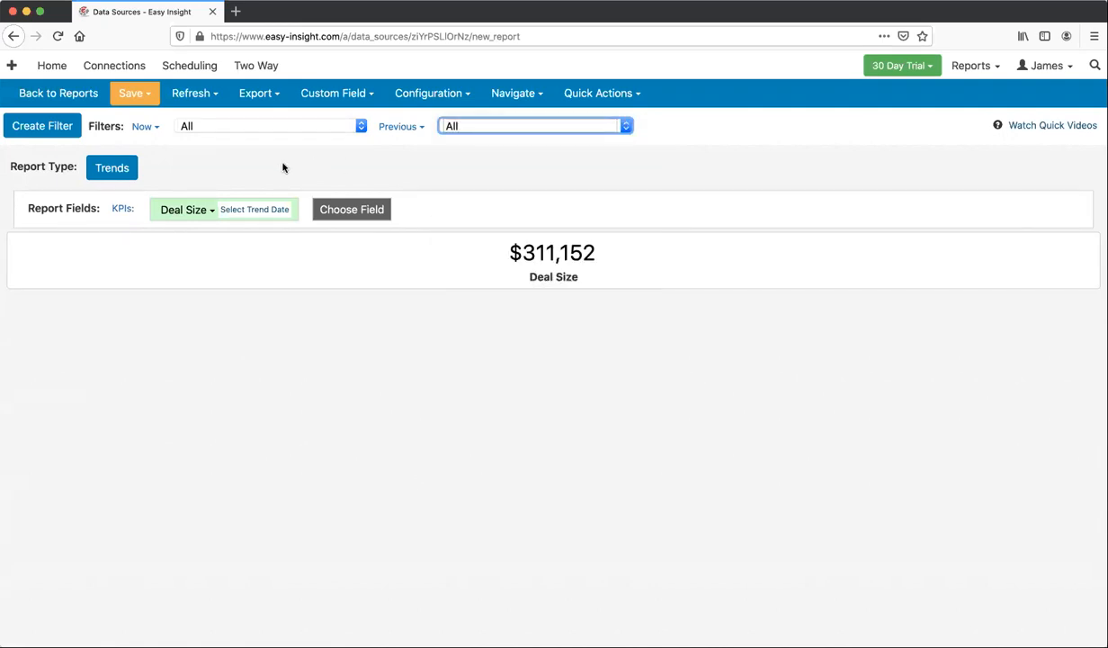
Set the Now filter to Last Full Year and the Previous filter to Prior Full Year.
left_click(235, 127)
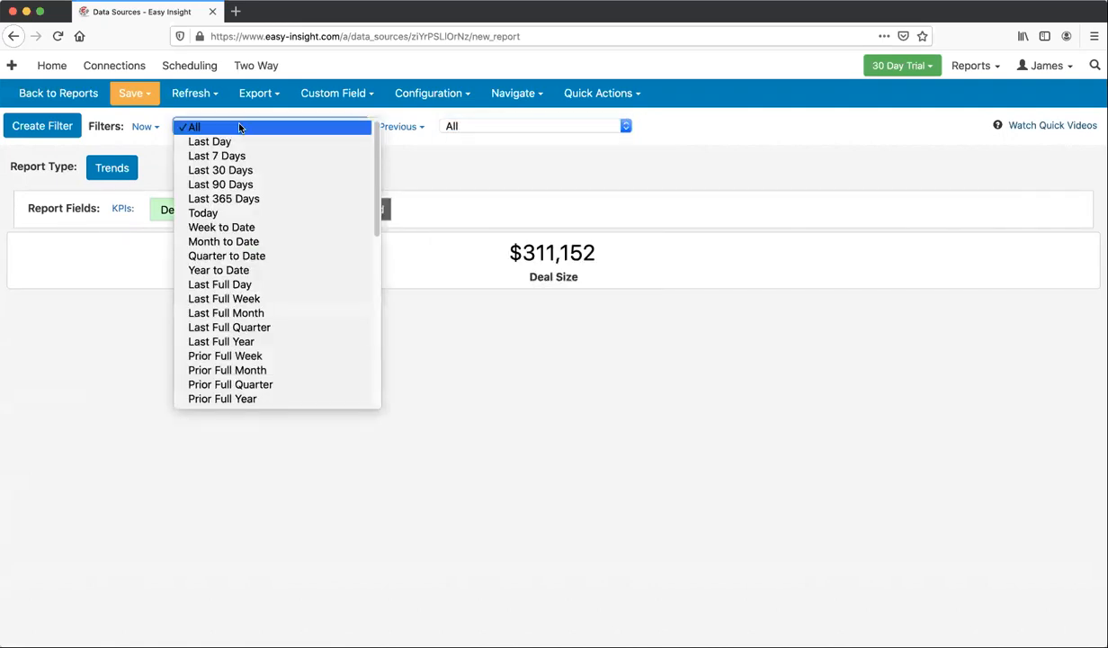
scroll(242, 344, "down", 1)
left_click(231, 323)
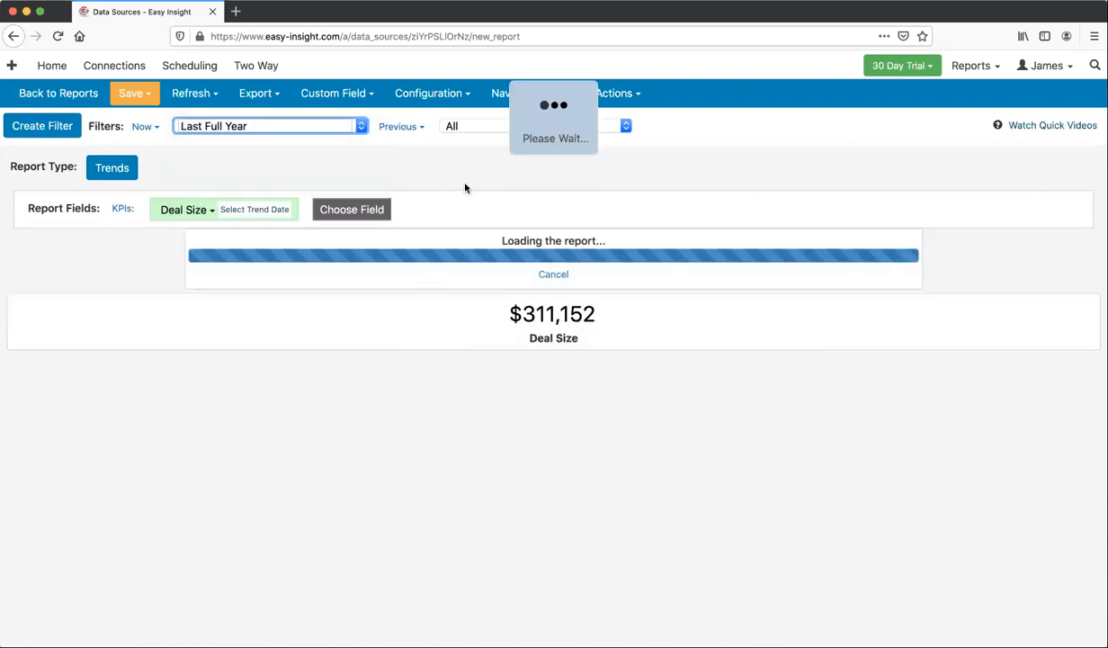
left_click(471, 131)
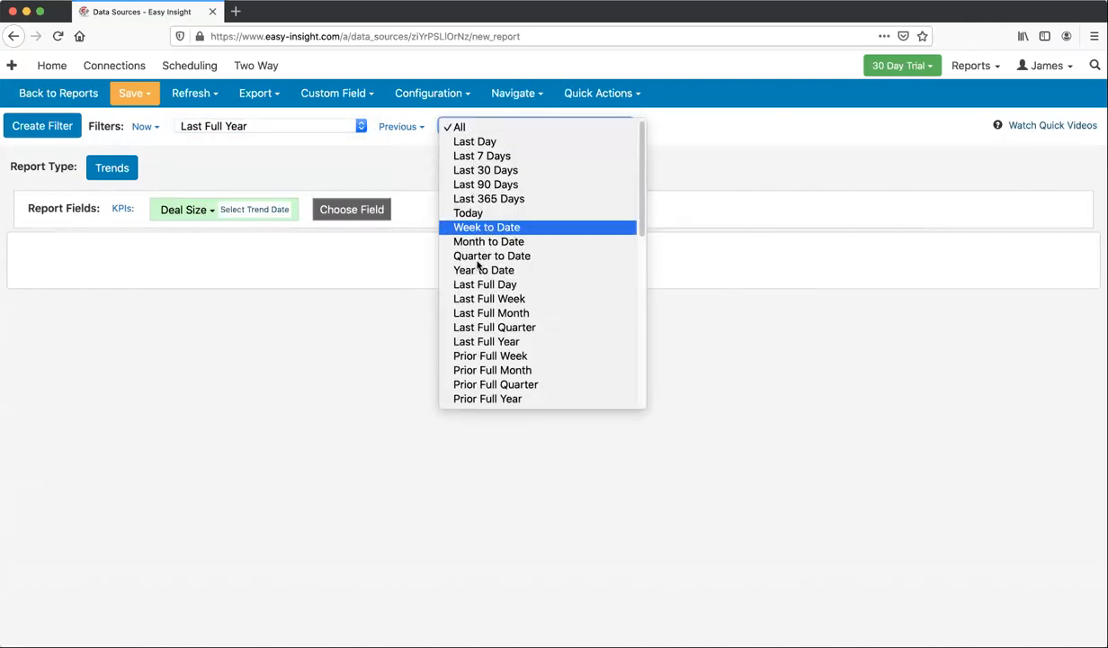
left_click(481, 399)
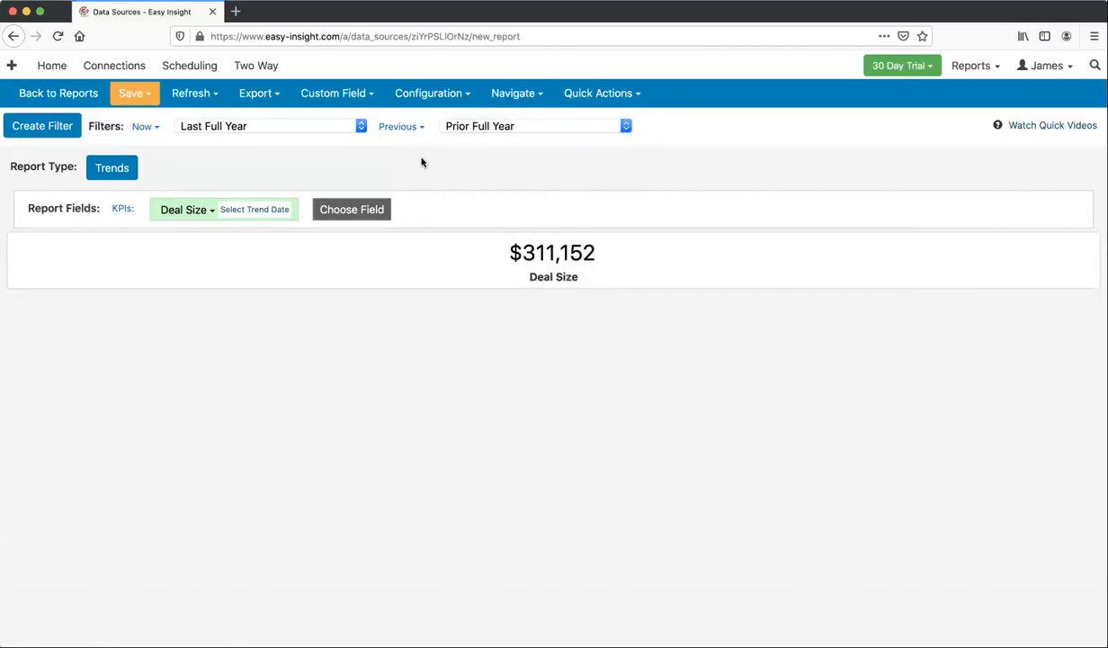
Assign Date Won from the Sales fields as the Deal Size KPI's trend date and refresh the report.
left_click(255, 210)
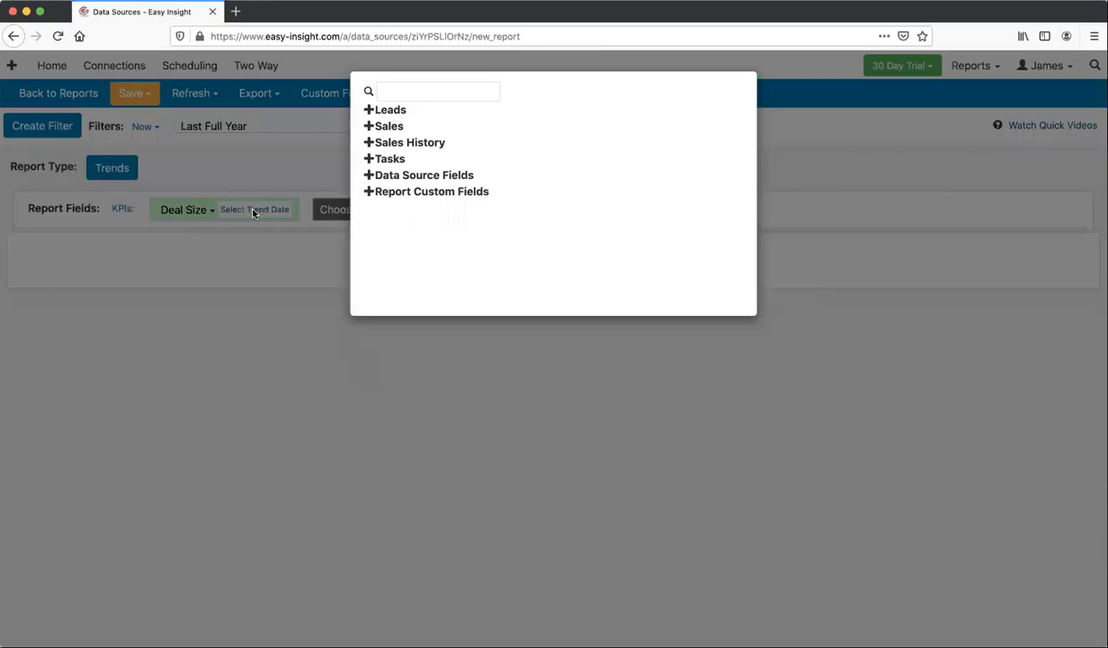
left_click(390, 127)
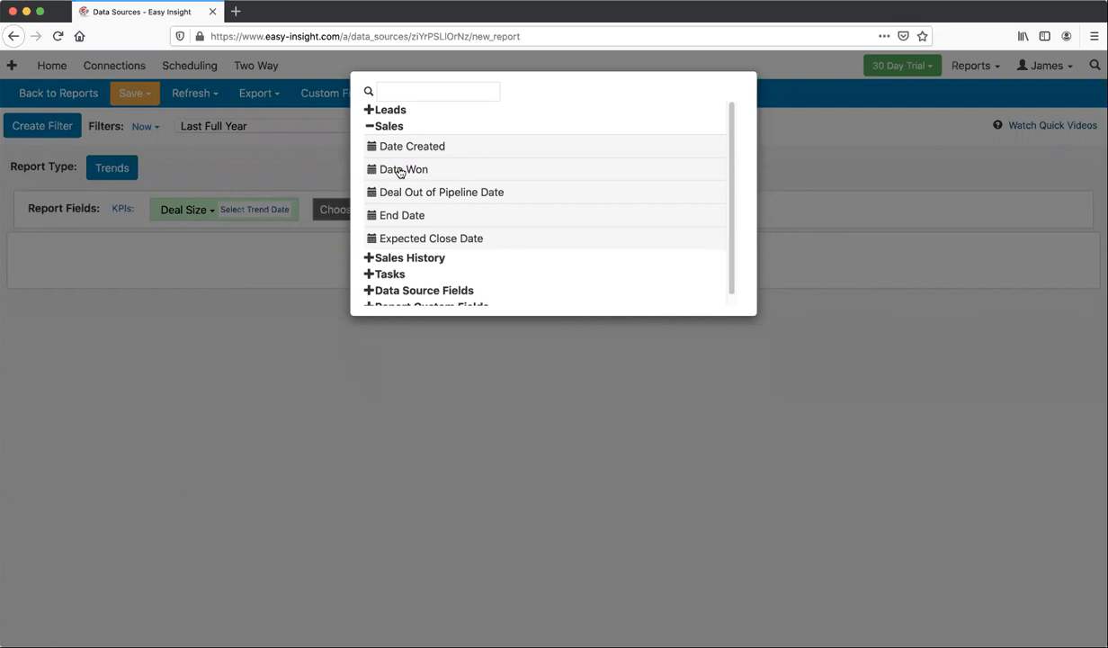
left_click(399, 169)
left_click(193, 94)
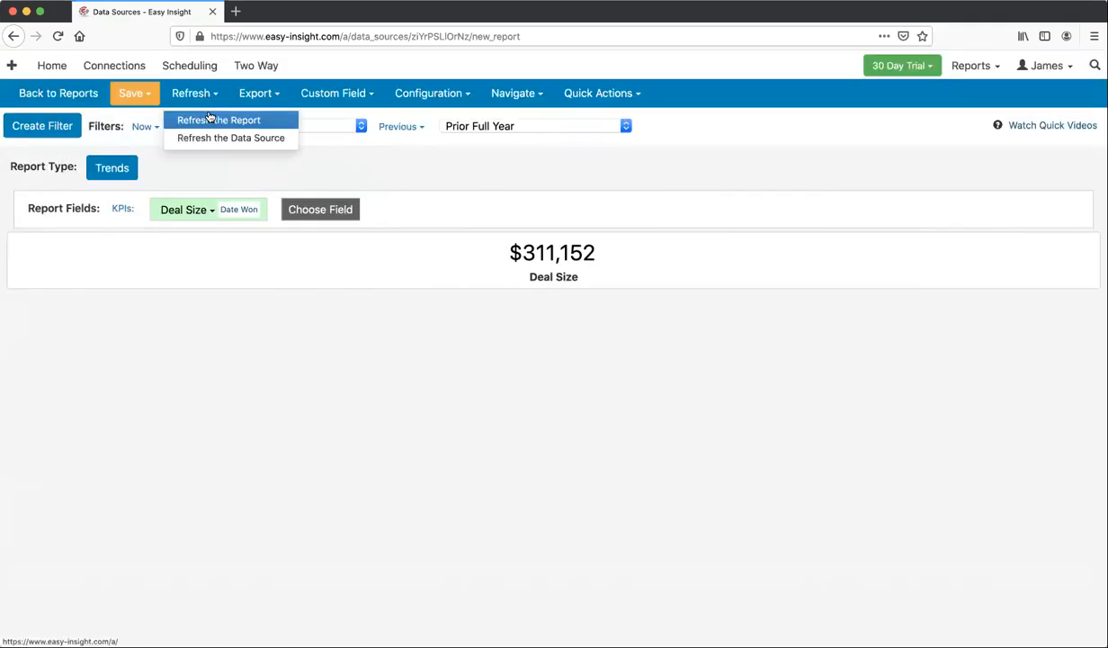
left_click(208, 120)
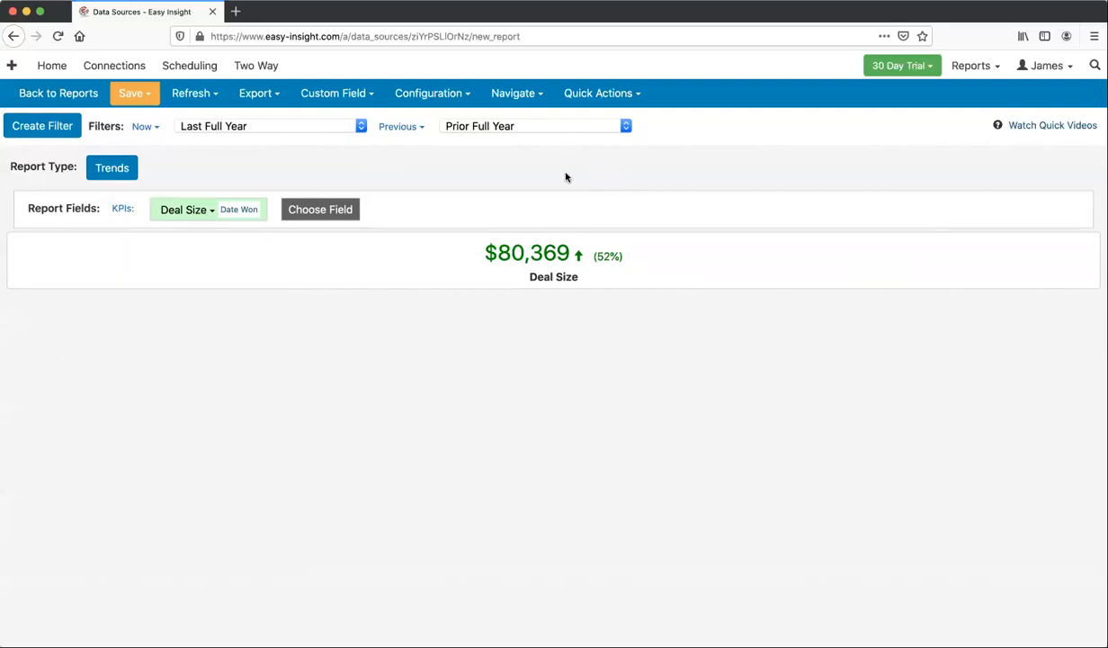
Add Opportunity Count as a second KPI with Date Created as its trend date, and refresh the report.
left_click(315, 207)
left_click(409, 491)
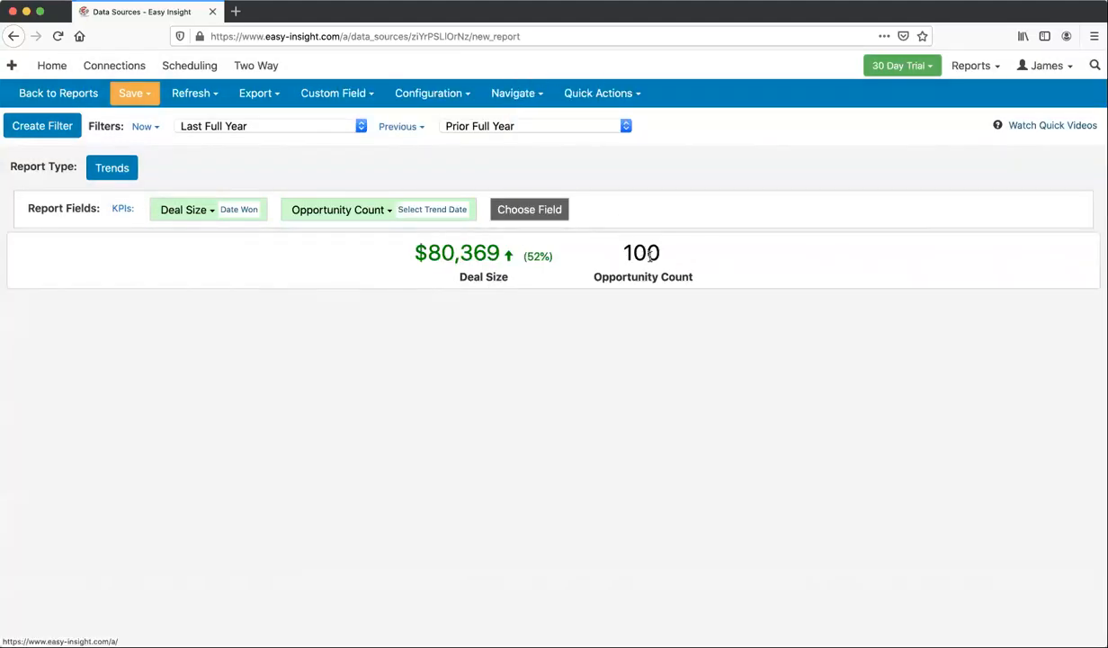
left_click(415, 217)
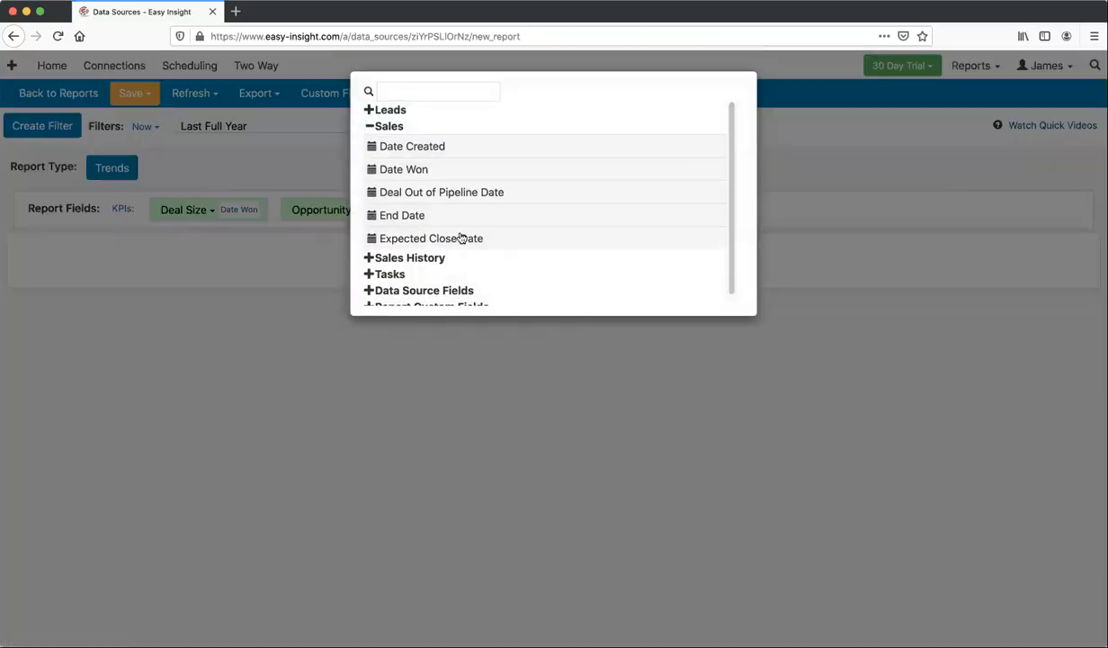
left_click(385, 148)
left_click(192, 101)
left_click(192, 118)
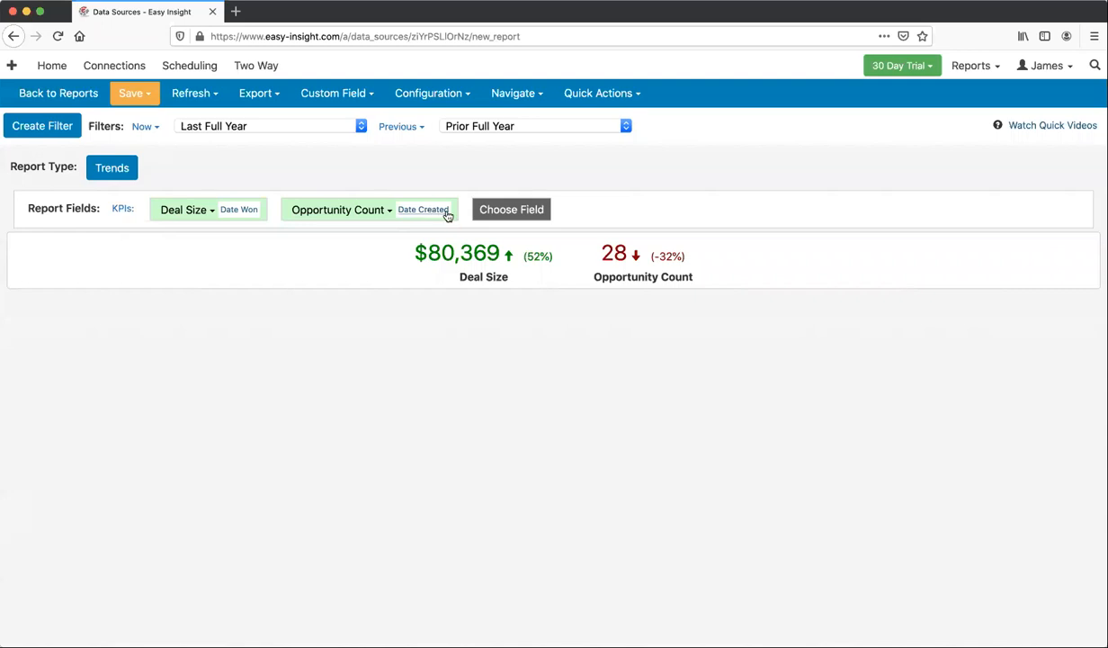
Remove the Opportunity Count KPI from the Trends report.
mouse_move(670, 258)
left_click(315, 210)
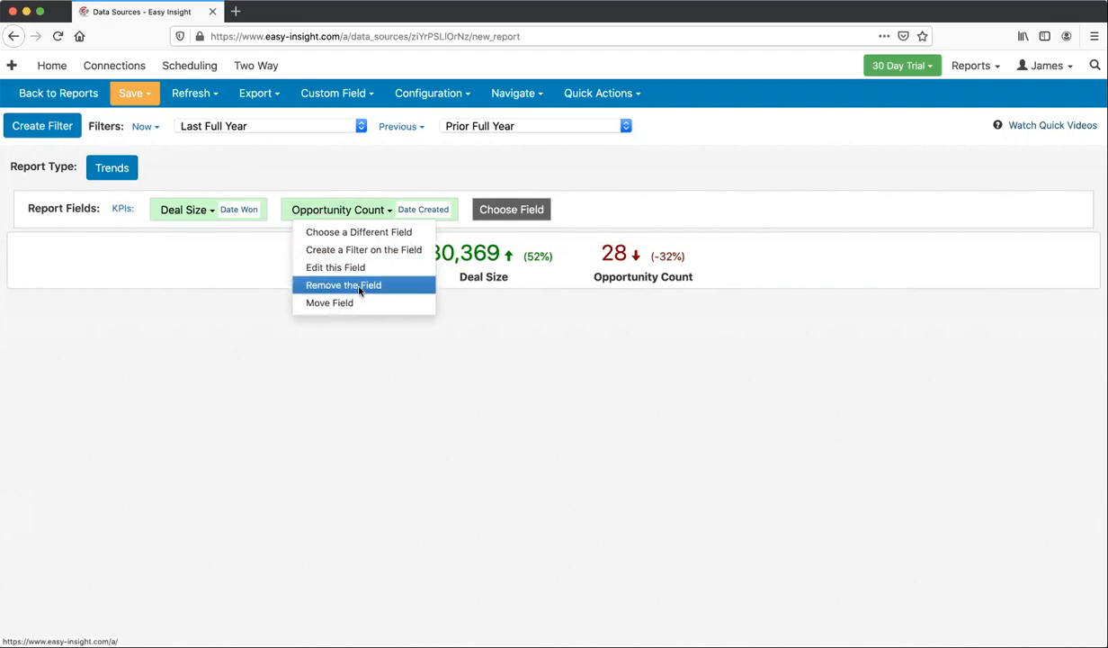
left_click(360, 286)
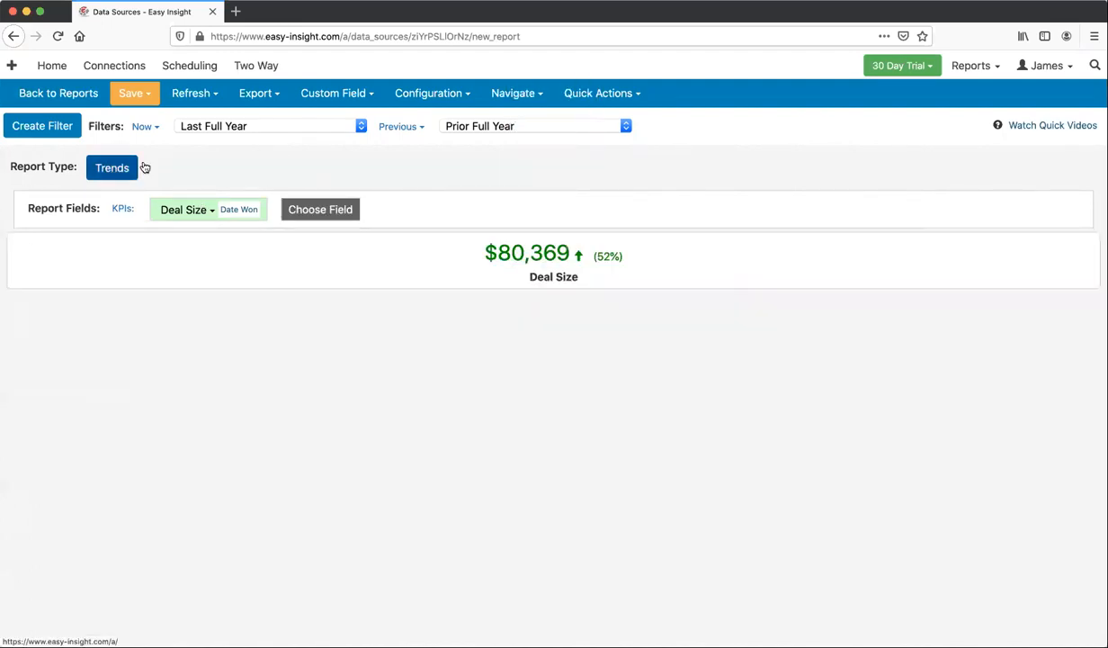
Set the Now filter to Year to Date and the Previous filter to Last Year to Current Day.
left_click(198, 127)
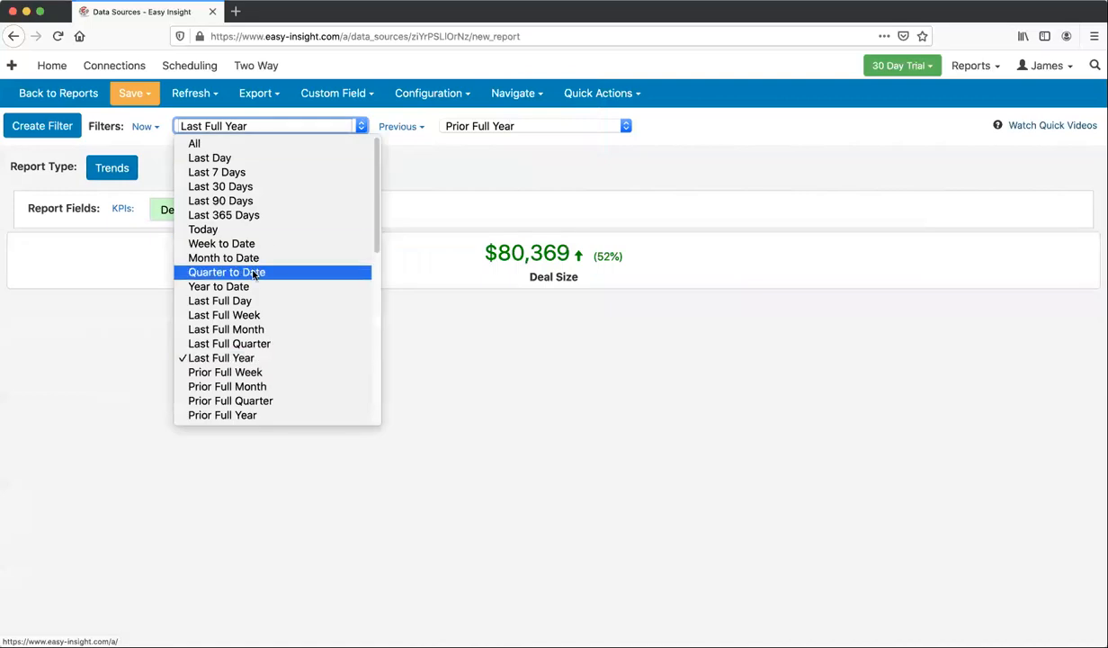
left_click(219, 286)
left_click(313, 169)
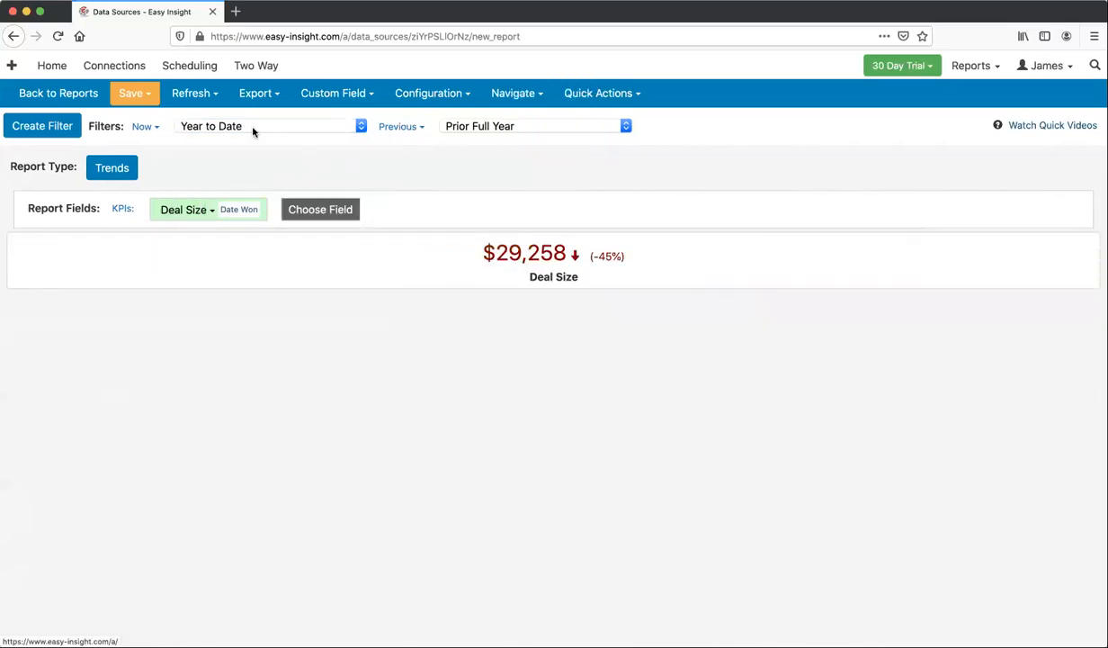
left_click(503, 127)
left_click(503, 126)
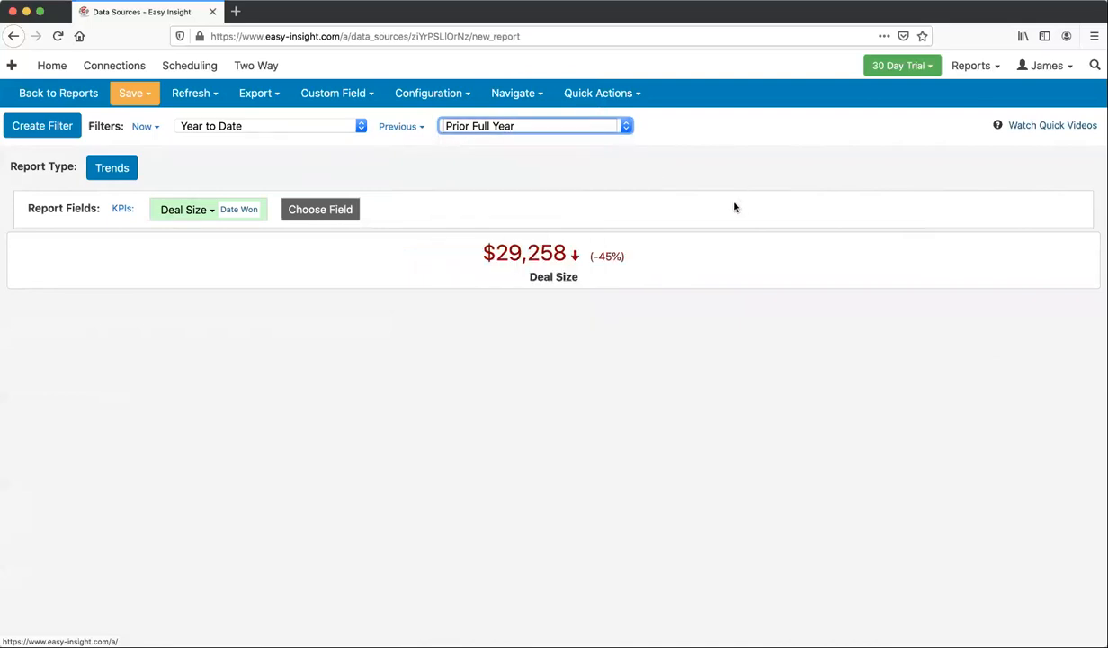
mouse_move(606, 247)
left_click(468, 127)
scroll(512, 270, "down", 5)
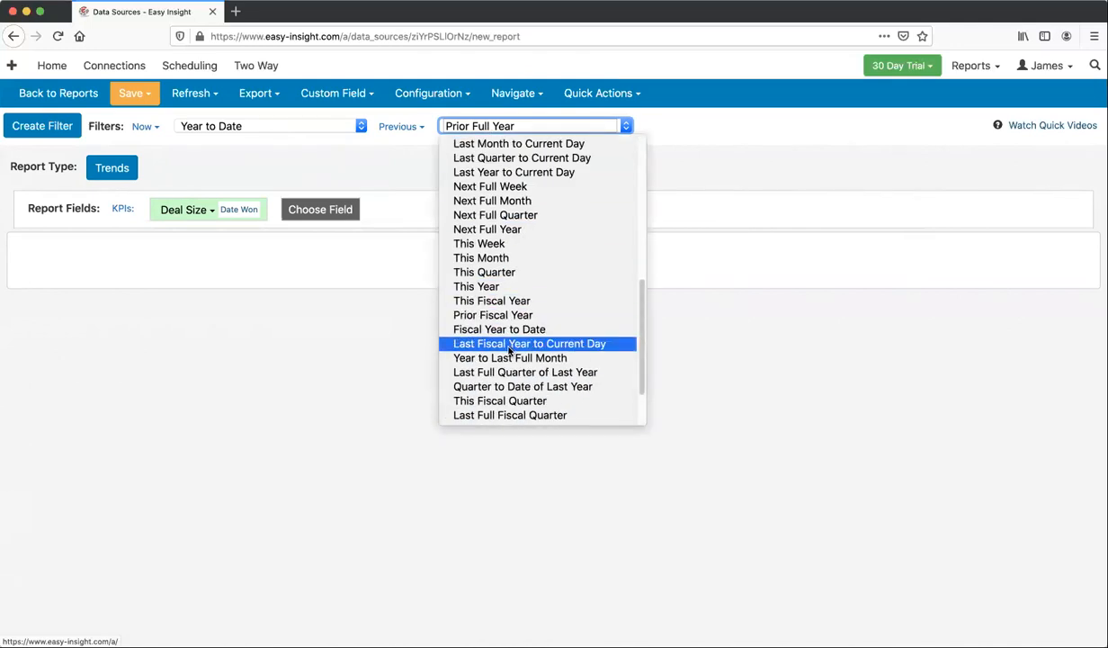
left_click(505, 172)
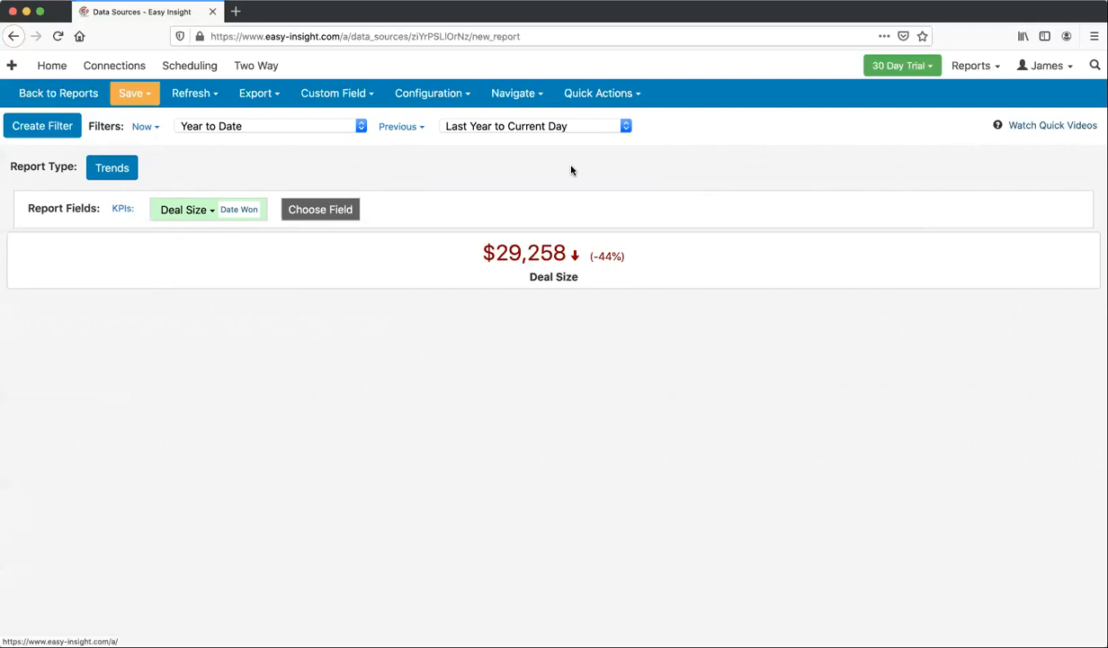
Change the report type to Trend Grid and group the Deal Size measure by Sales Rep.
left_click(111, 164)
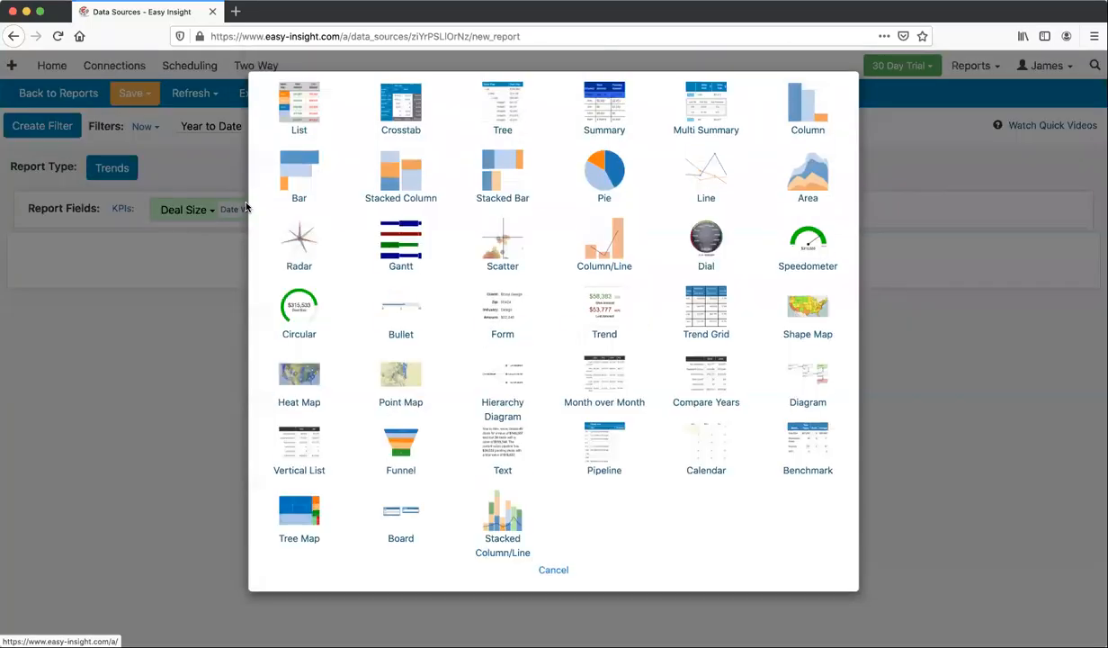
left_click(707, 312)
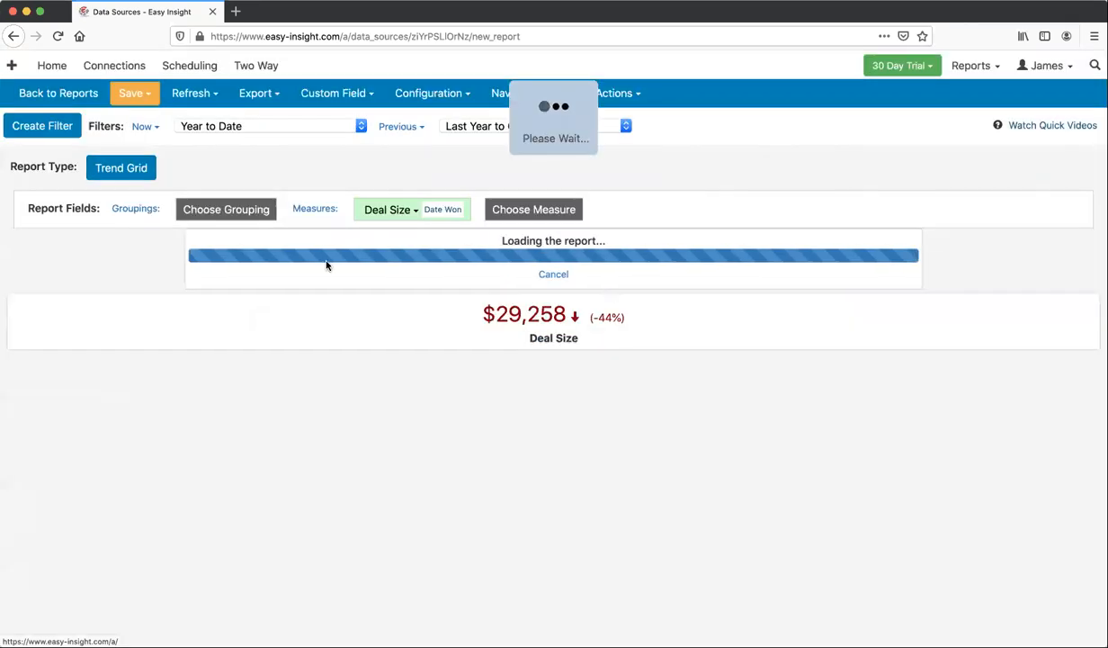
left_click(224, 211)
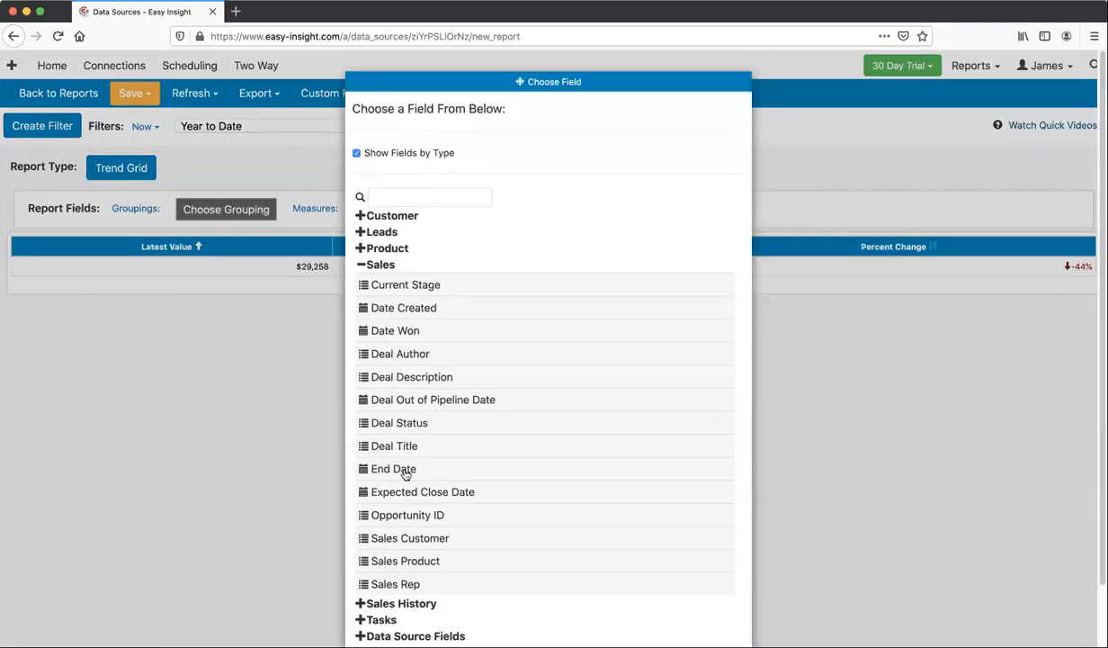
left_click(407, 586)
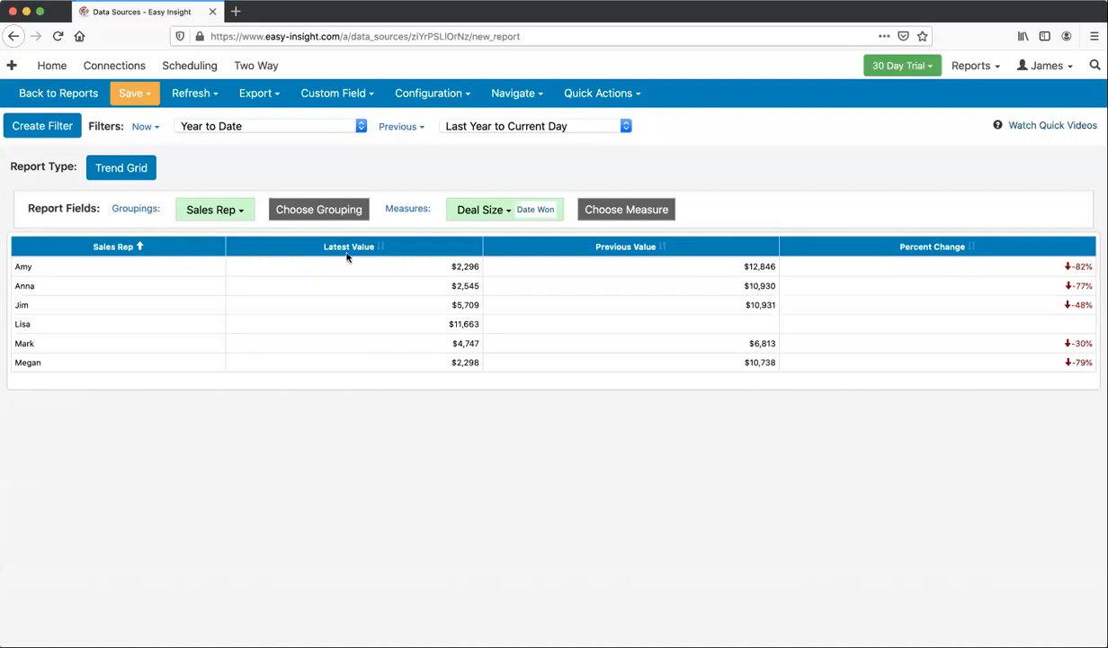
left_click(601, 208)
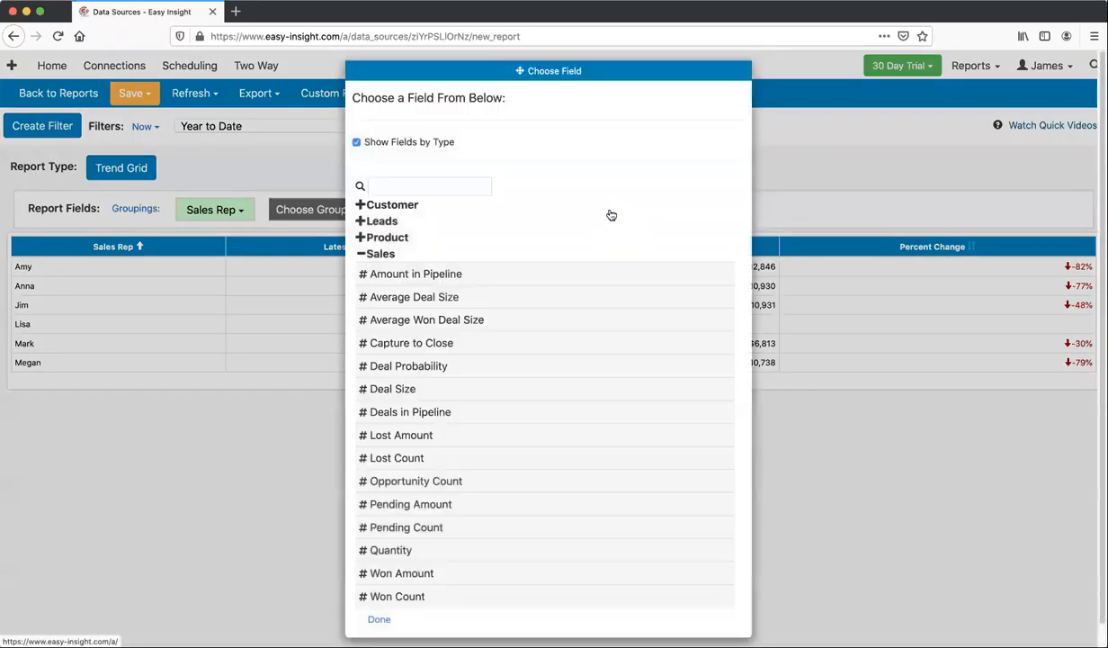
left_click(819, 189)
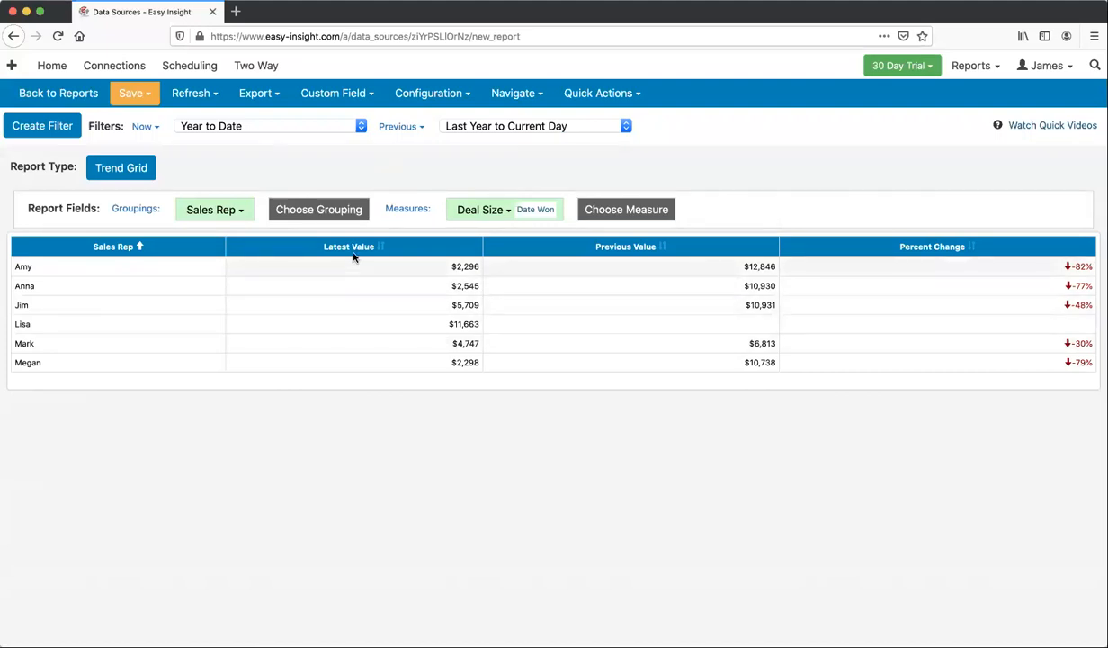
Create a new report and set its type to Form.
left_click(512, 93)
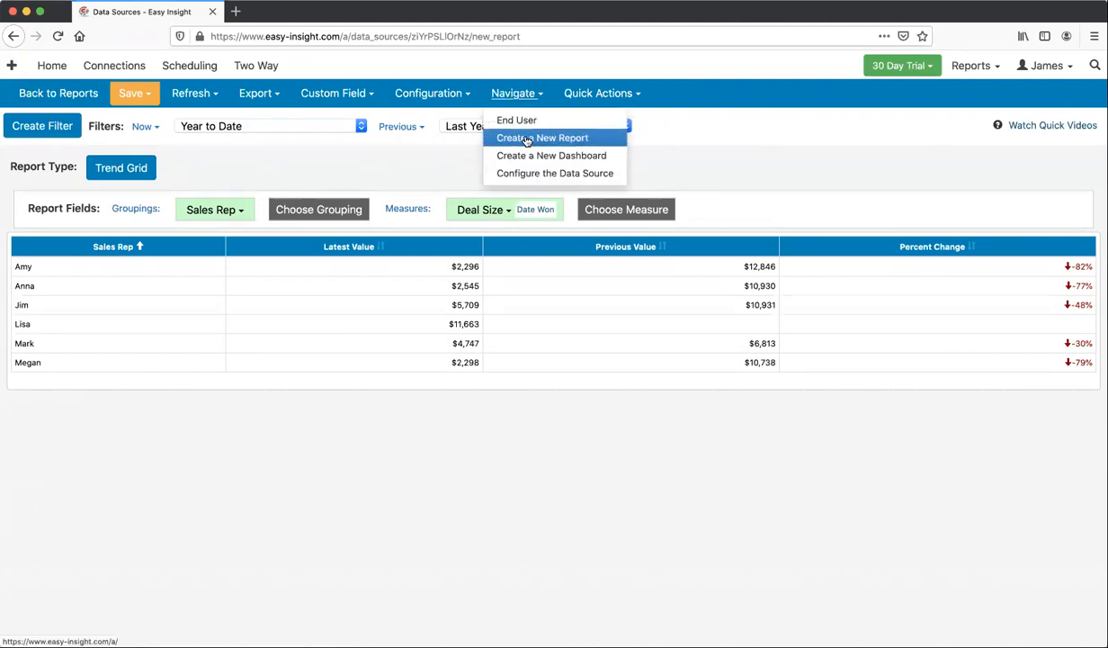
left_click(526, 141)
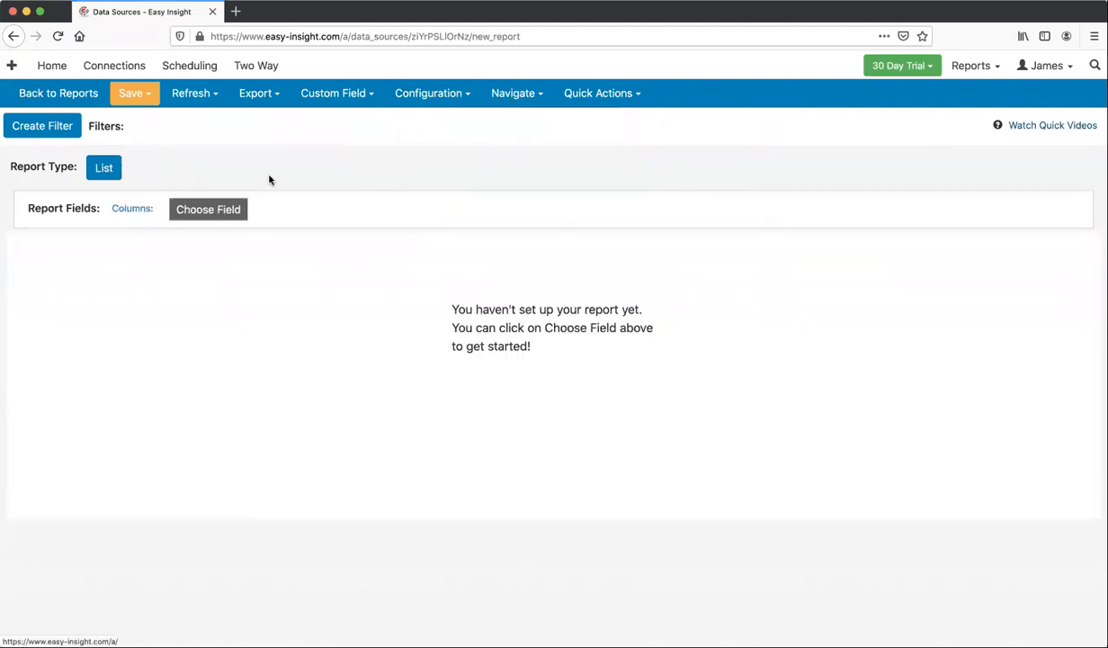
left_click(108, 167)
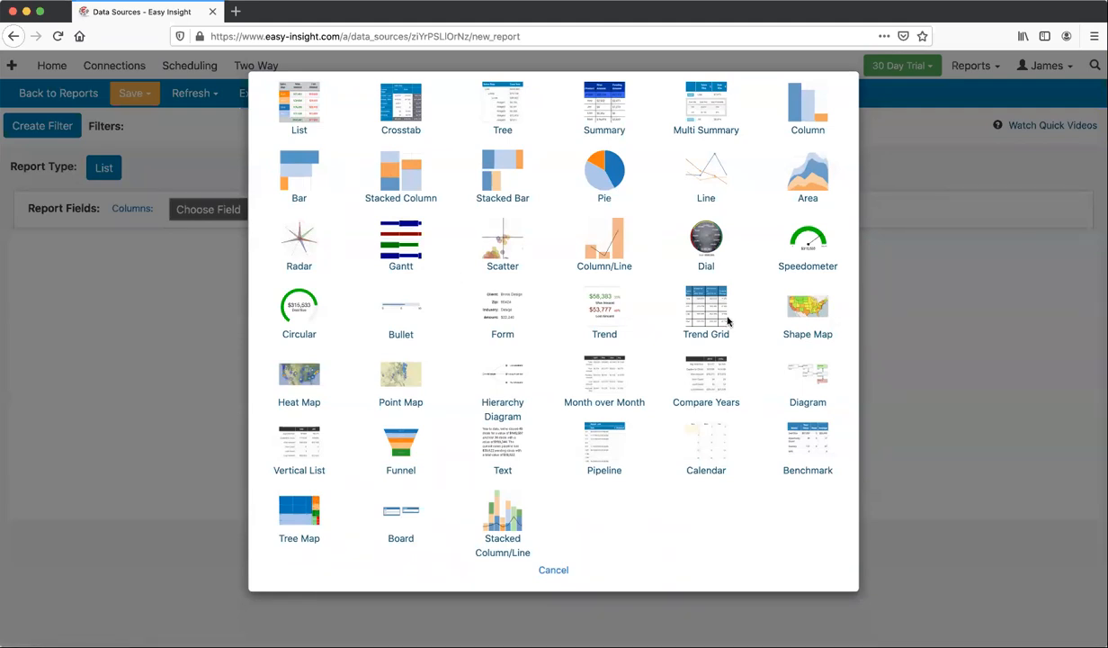
left_click(490, 310)
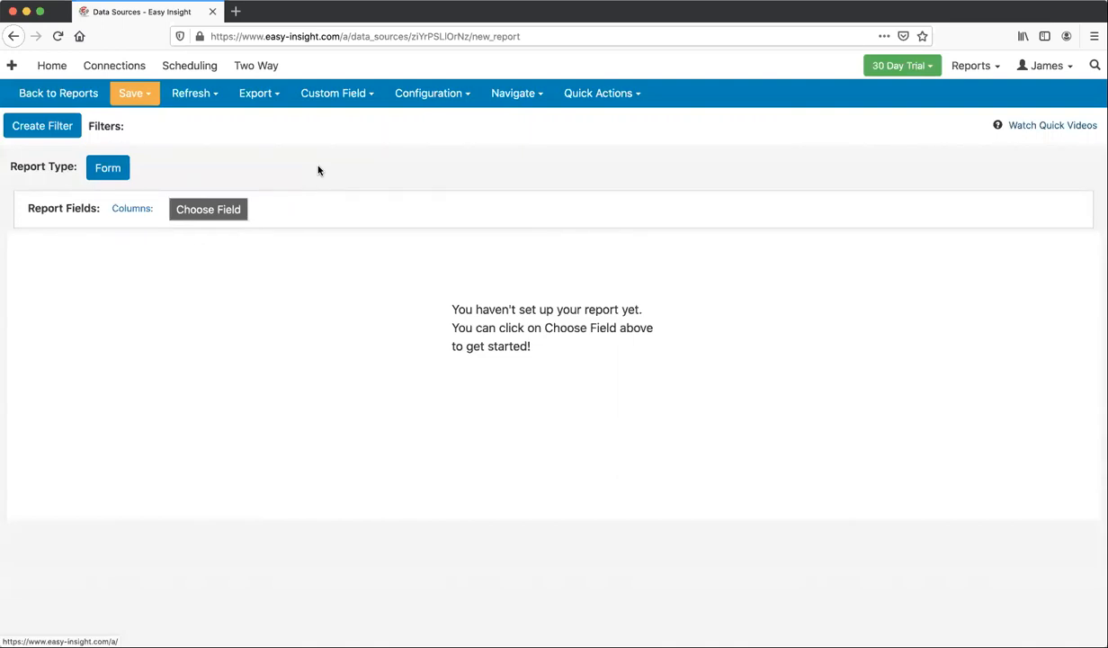
Add Sales Rep and Deal Size from the Sales fields as the form's columns.
left_click(209, 210)
scroll(410, 428, "down", 5)
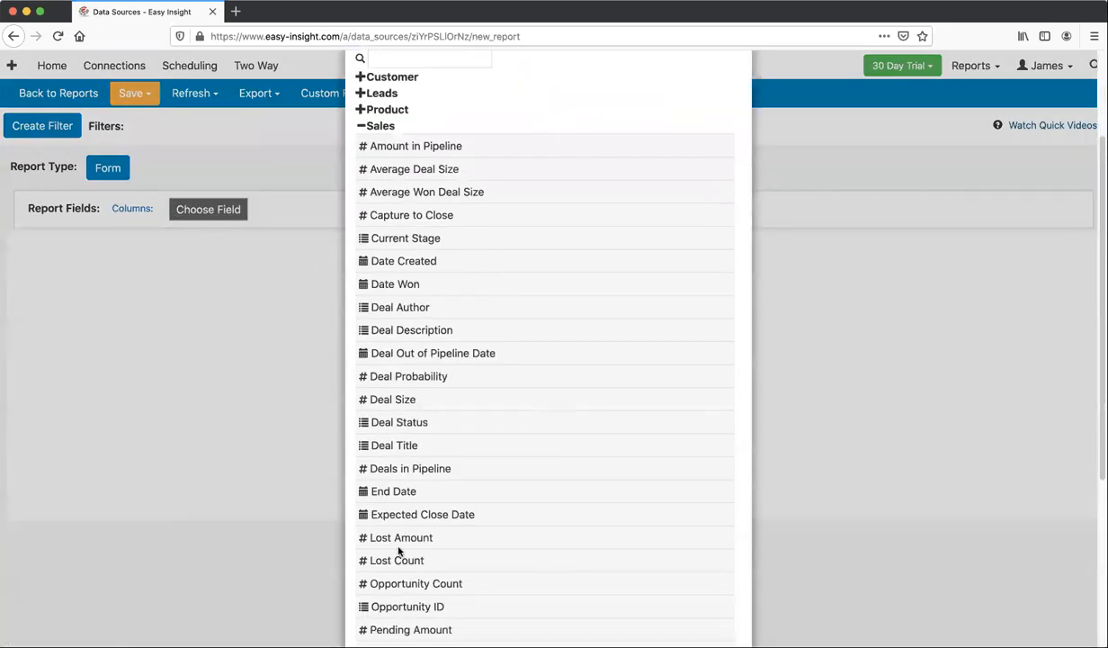
scroll(397, 550, "down", 2)
left_click(390, 518)
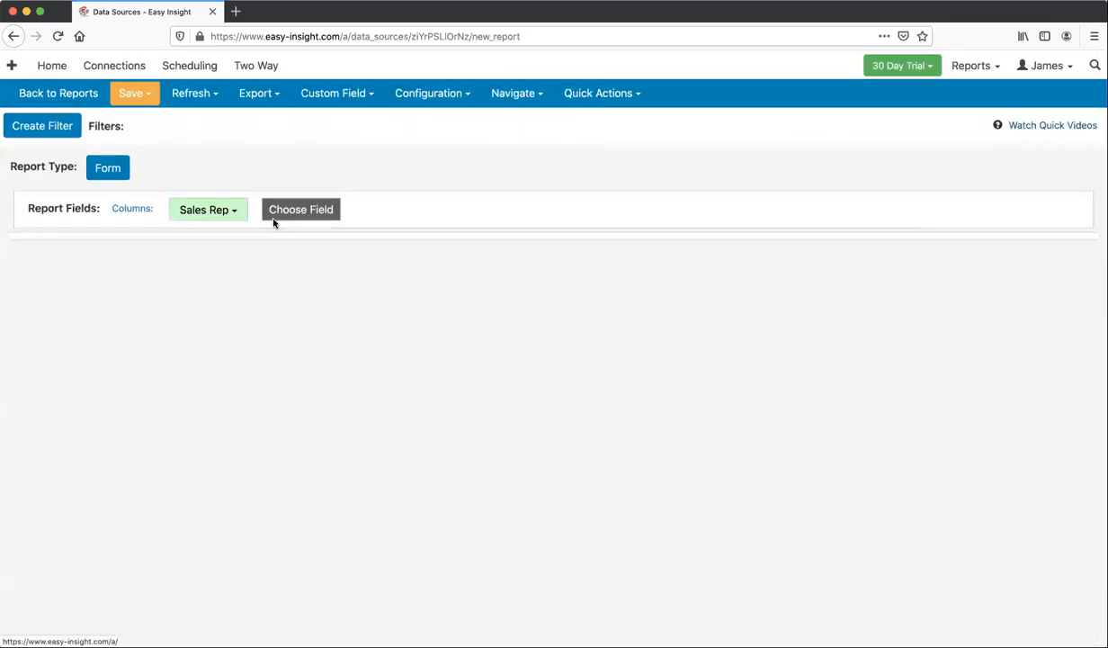
left_click(291, 216)
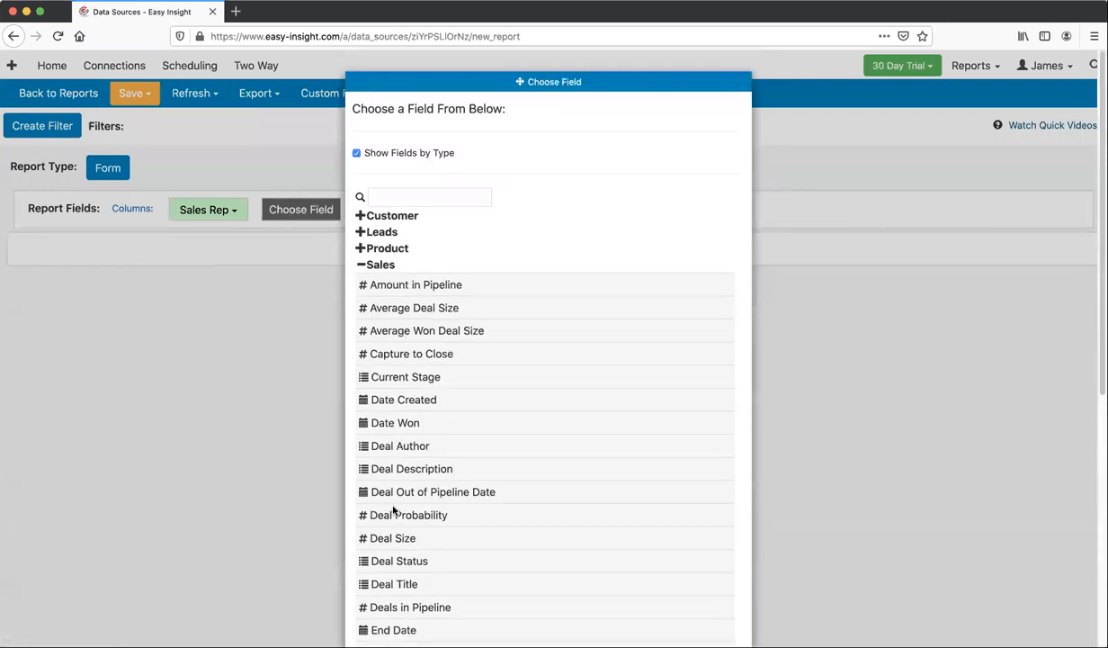
left_click(402, 533)
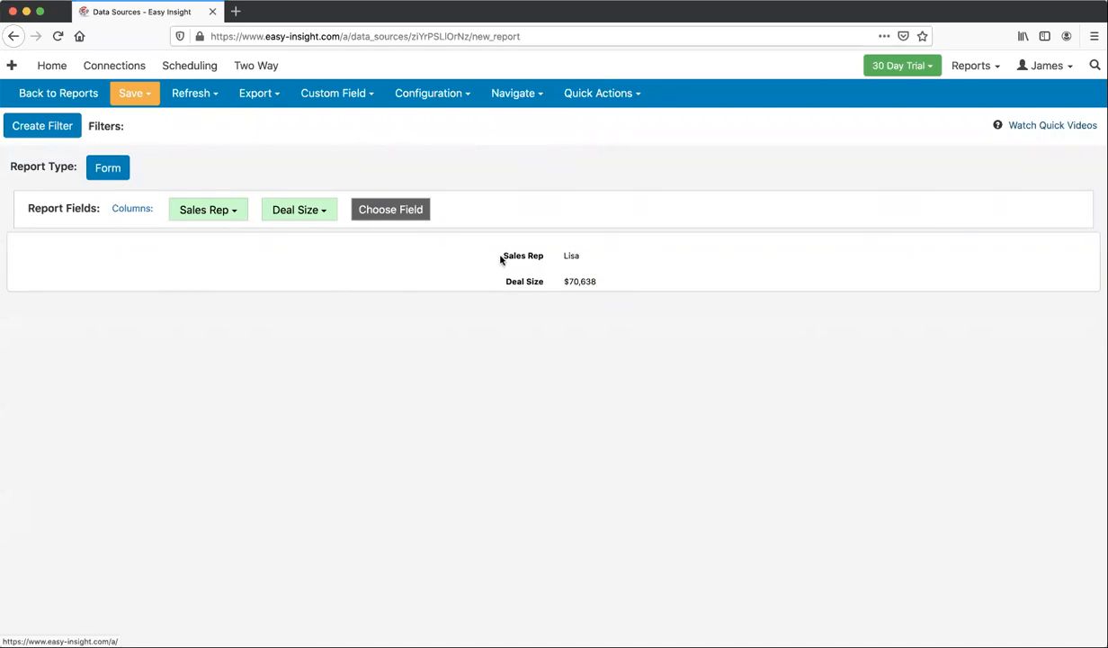
Create a Single Value filter on Sales Rep and set it to the rep shown in the form.
left_click(234, 212)
left_click(236, 251)
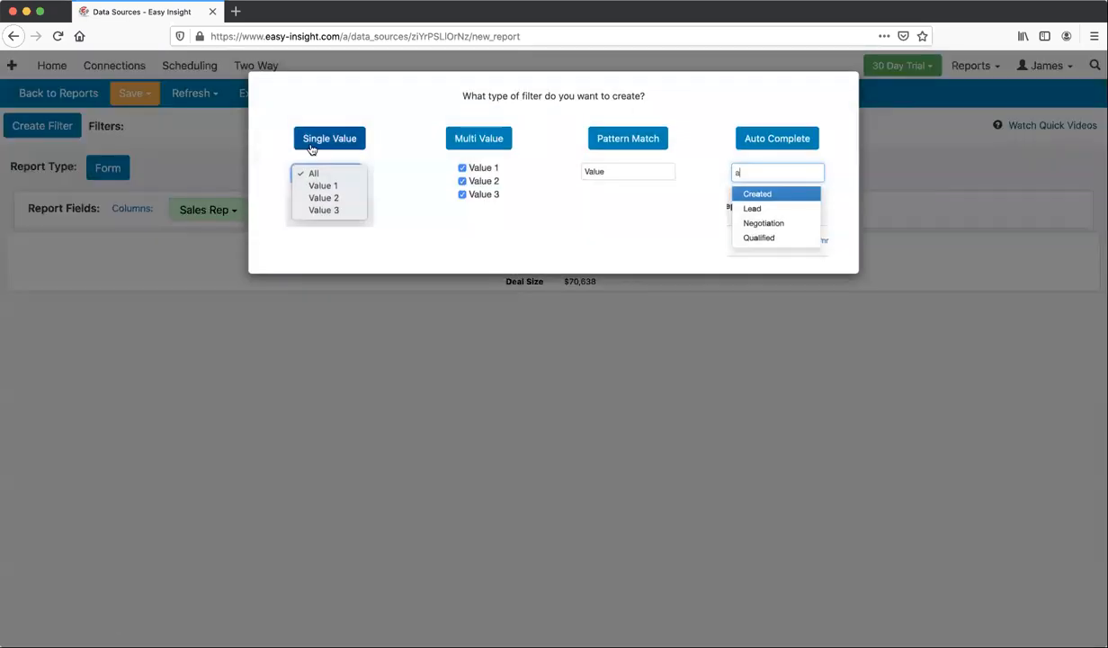
left_click(329, 136)
left_click(218, 127)
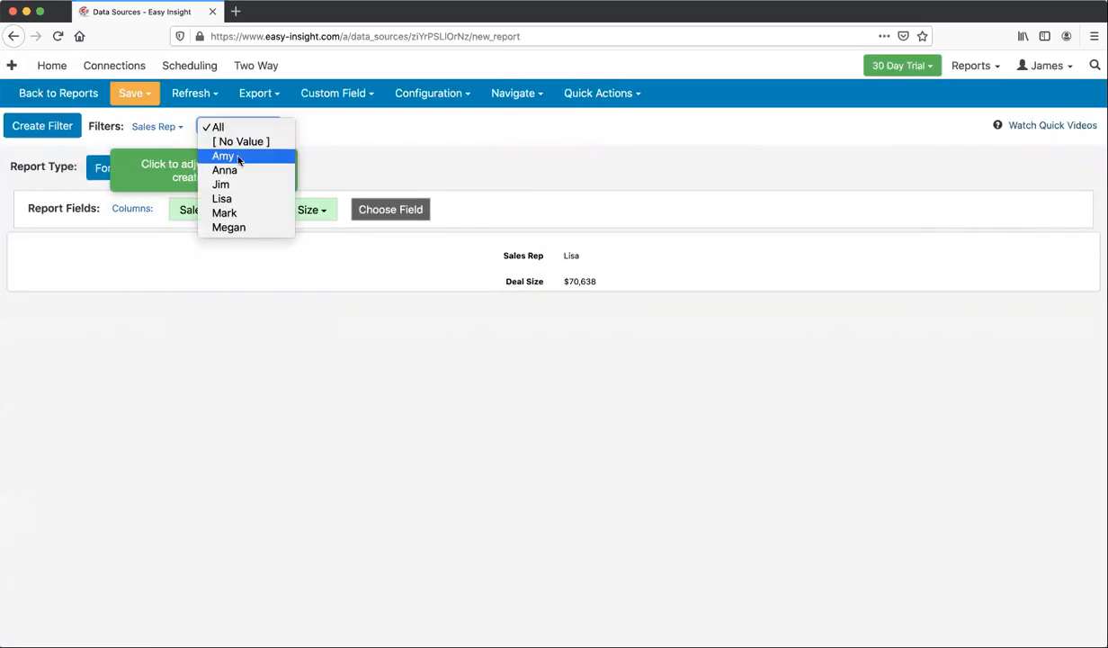
left_click(268, 198)
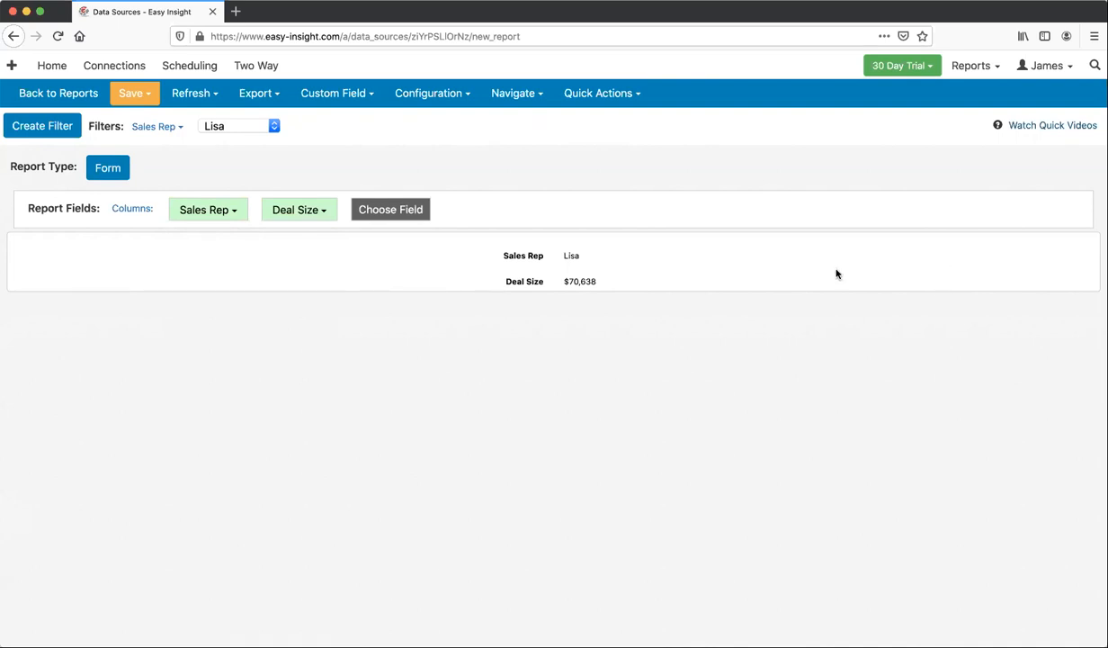
Create another new report and set its type to Shape Map.
left_click(515, 93)
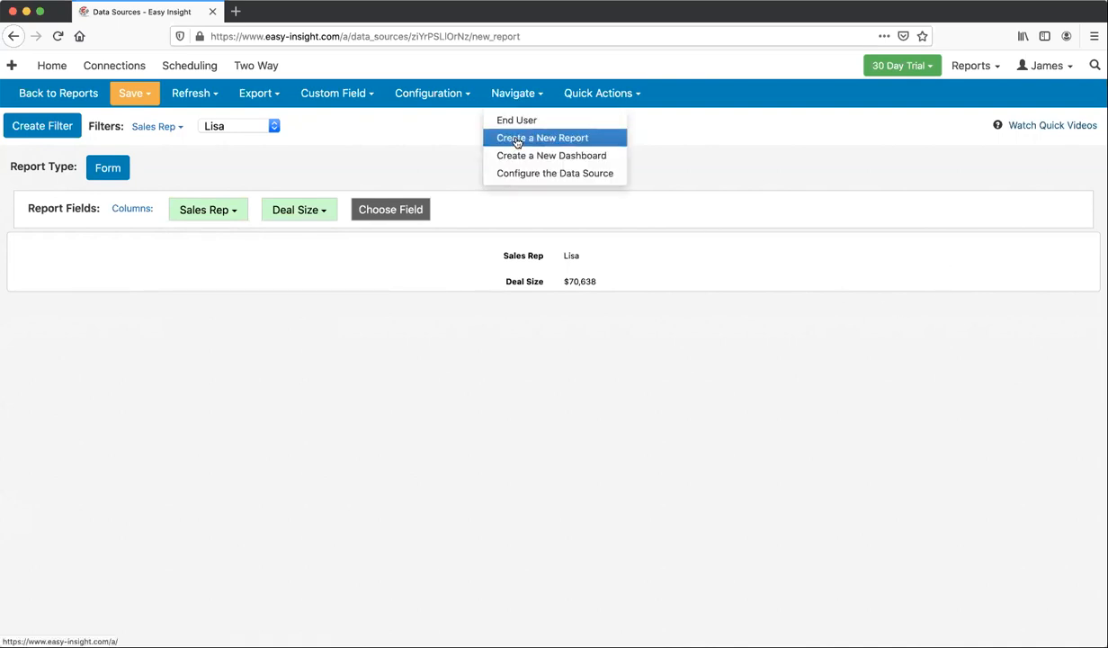
left_click(518, 139)
left_click(102, 163)
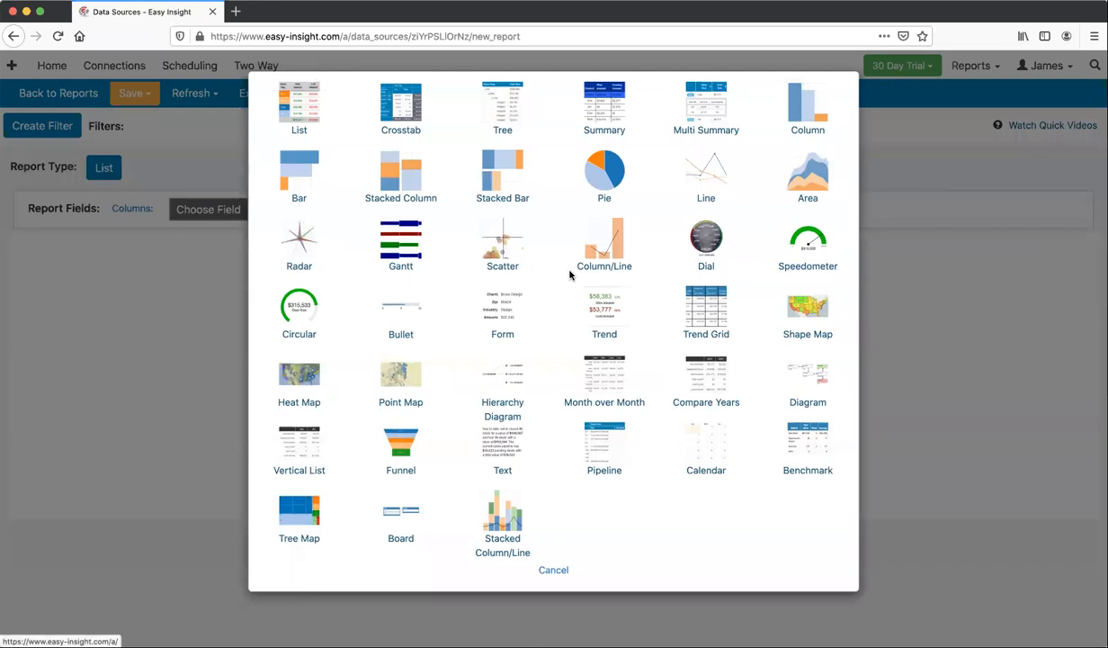
left_click(810, 308)
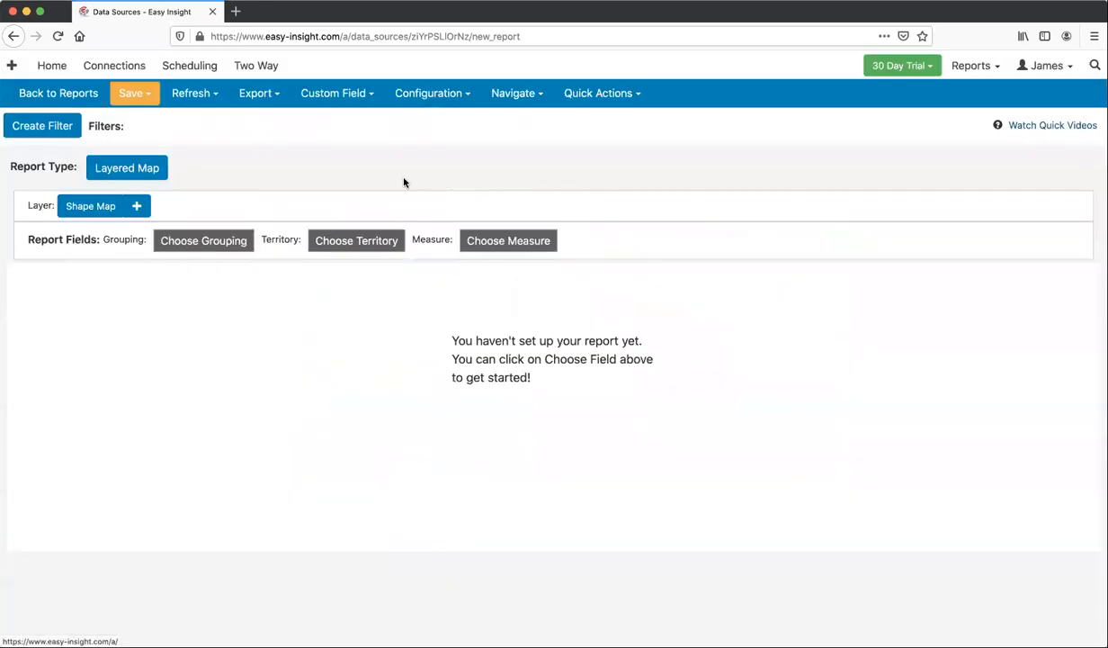
left_click(141, 168)
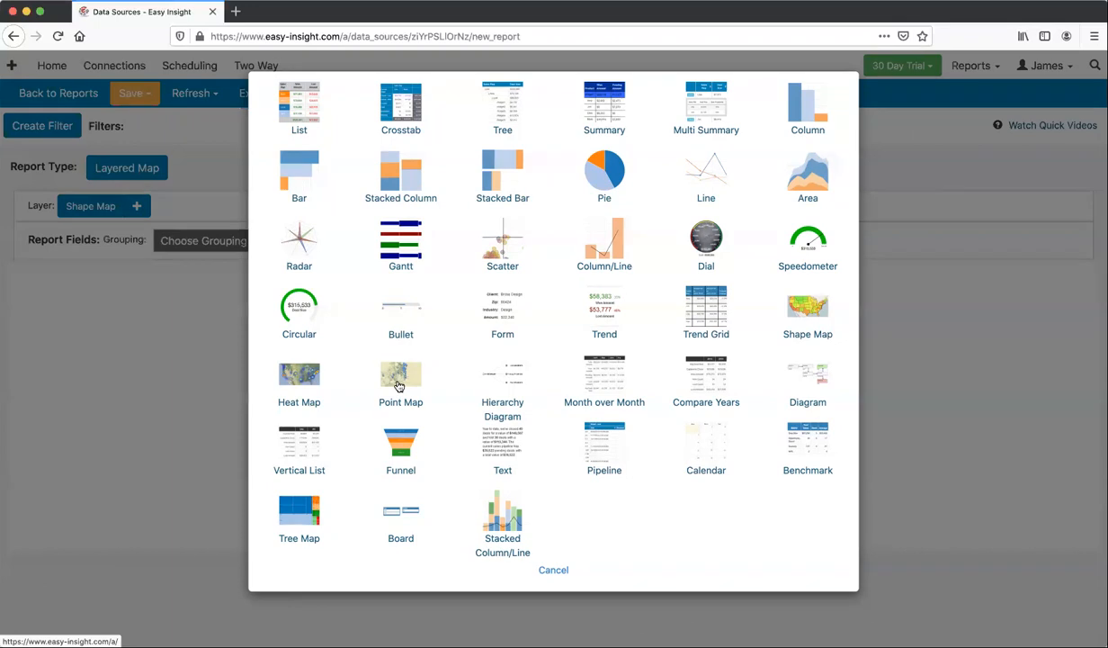
left_click(241, 193)
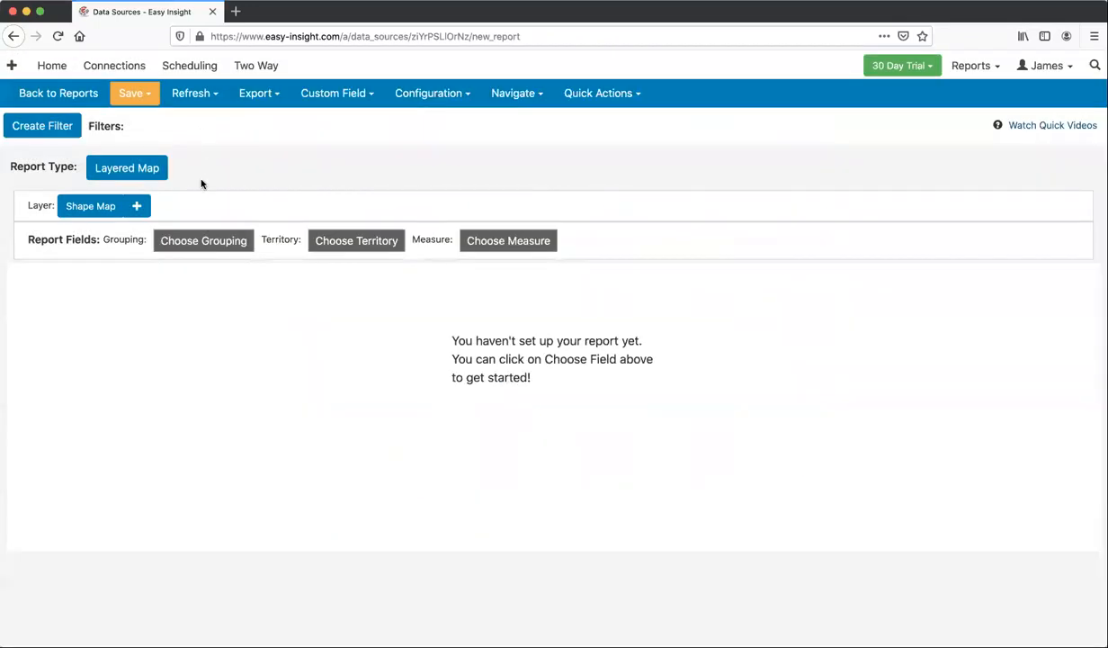
Set State as the shape map's grouping and Customer Count as its measure, both from the Customer fields.
left_click(207, 241)
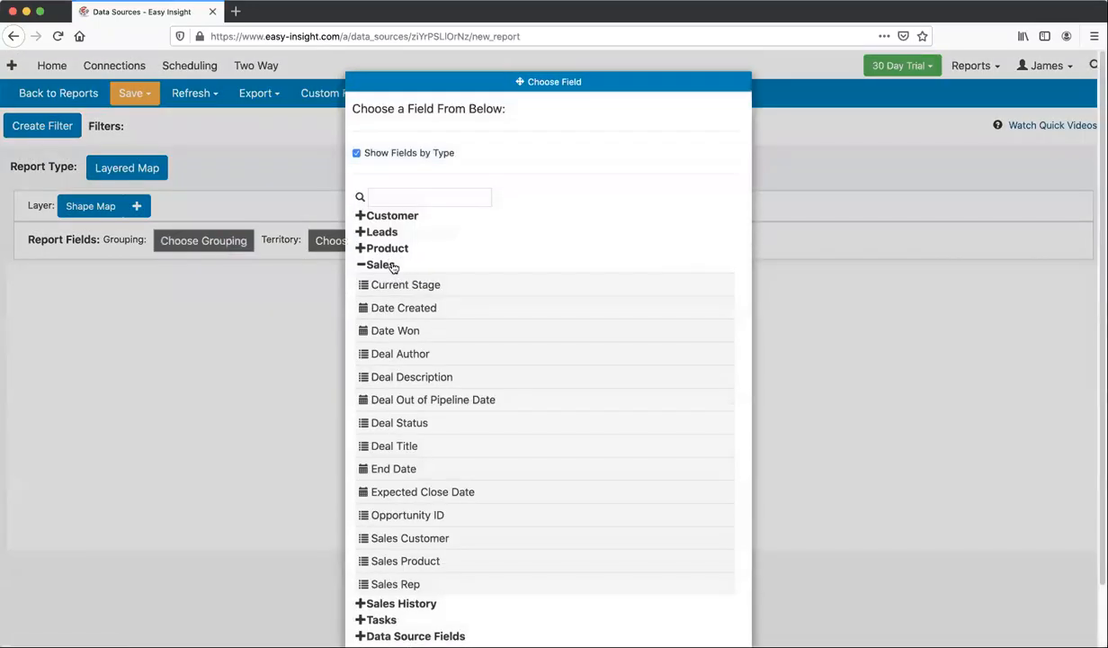
left_click(392, 265)
left_click(388, 217)
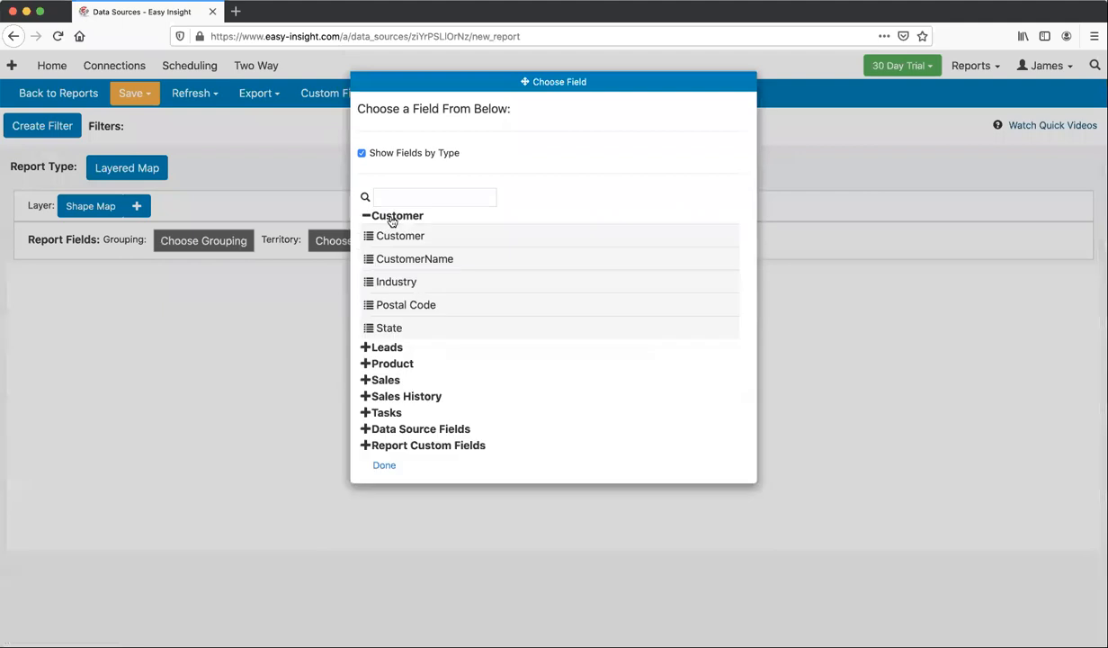
left_click(388, 327)
left_click(469, 241)
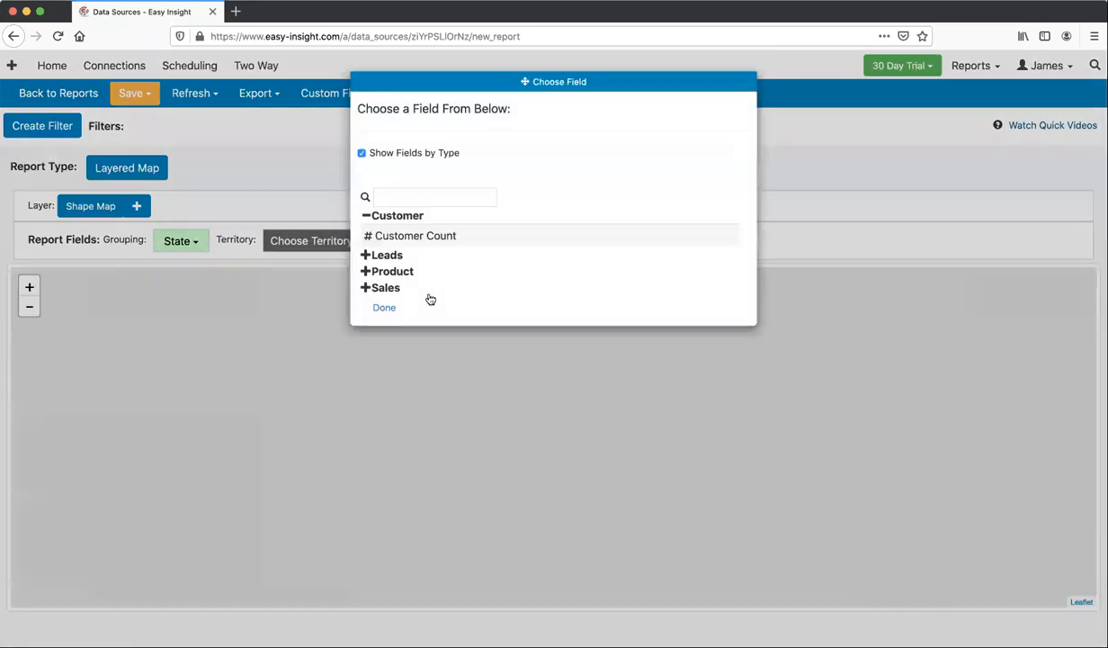
left_click(395, 233)
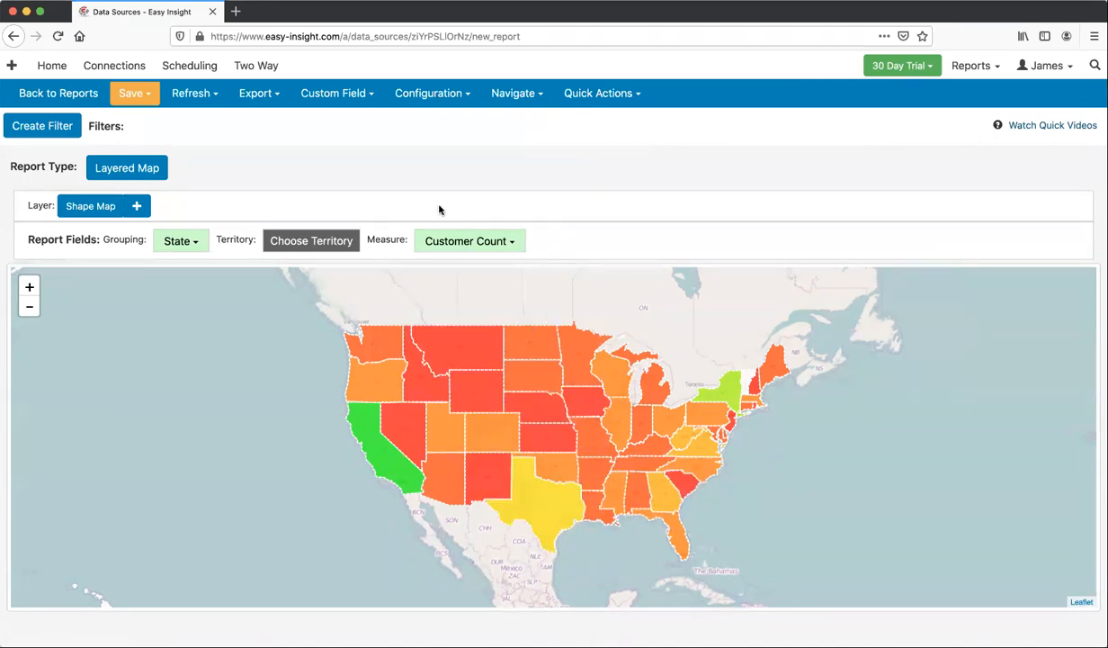
Review the shape map's formatting options, including colors, Logarithmic Colors, No Controls and the Map choices, and leave them without saving.
left_click(441, 95)
left_click(441, 116)
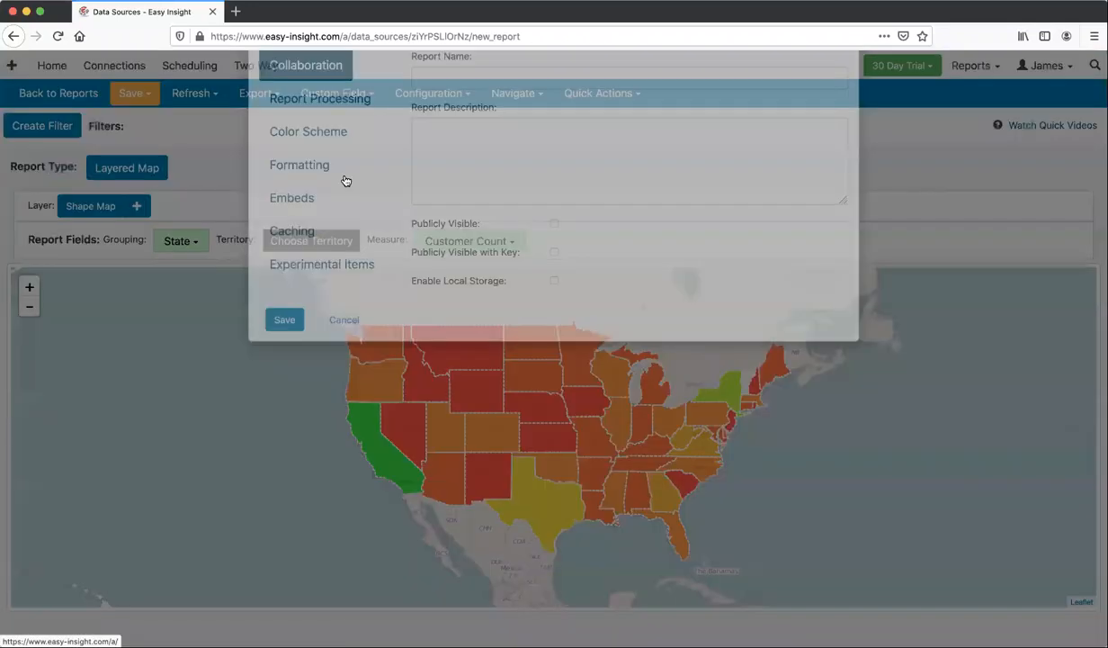
left_click(312, 226)
left_click(746, 347)
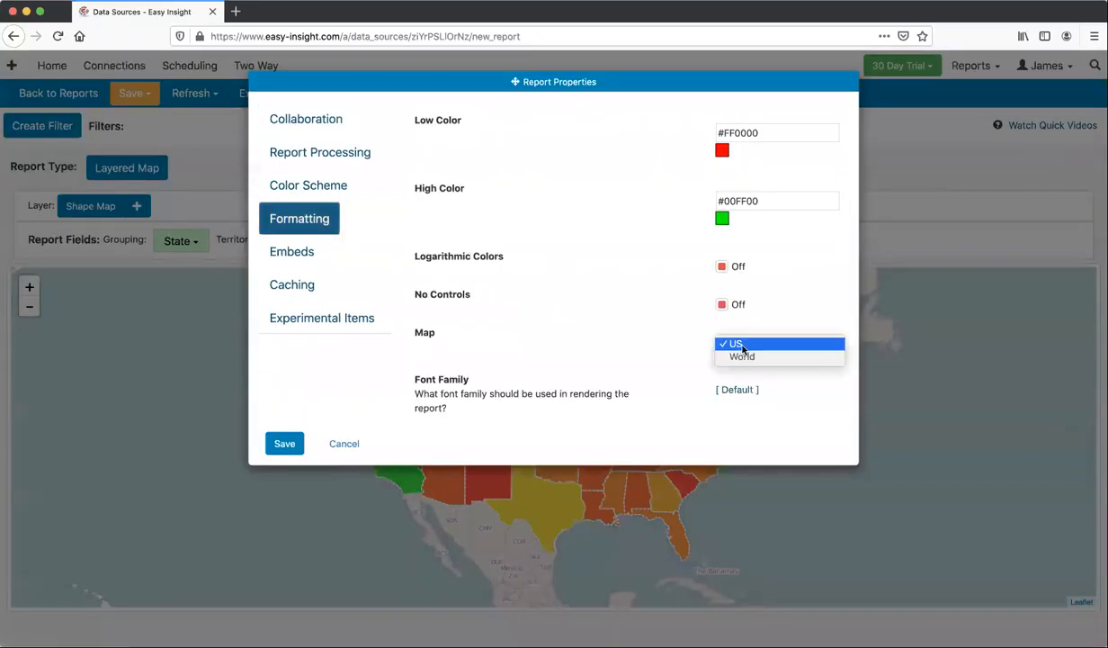
left_click(671, 342)
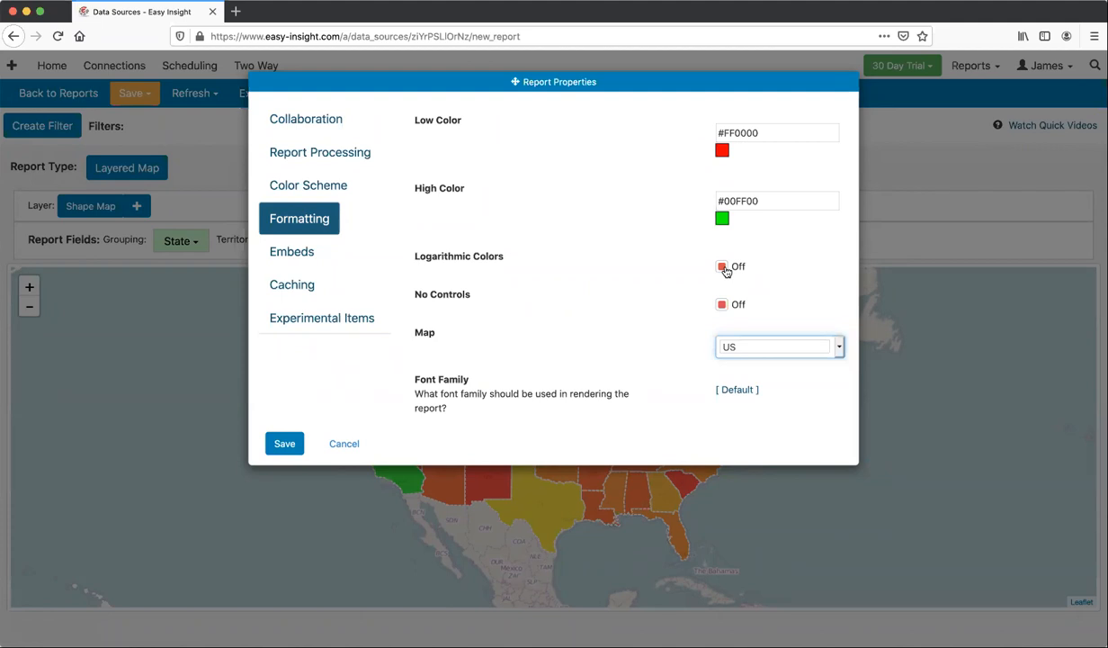
left_click(695, 329)
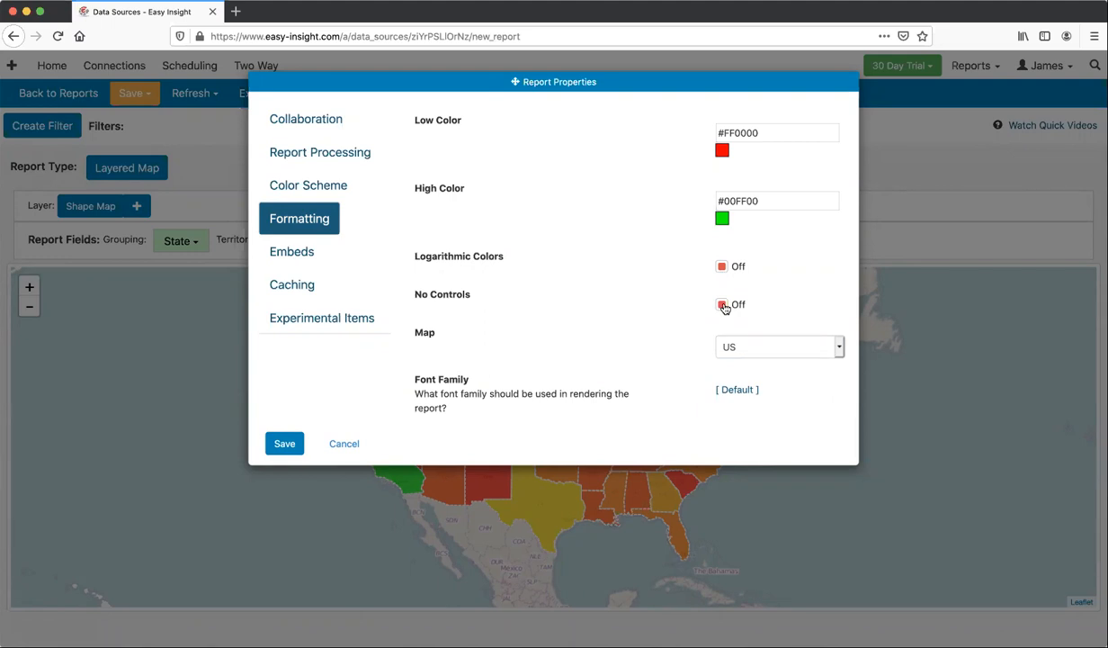
left_click(343, 445)
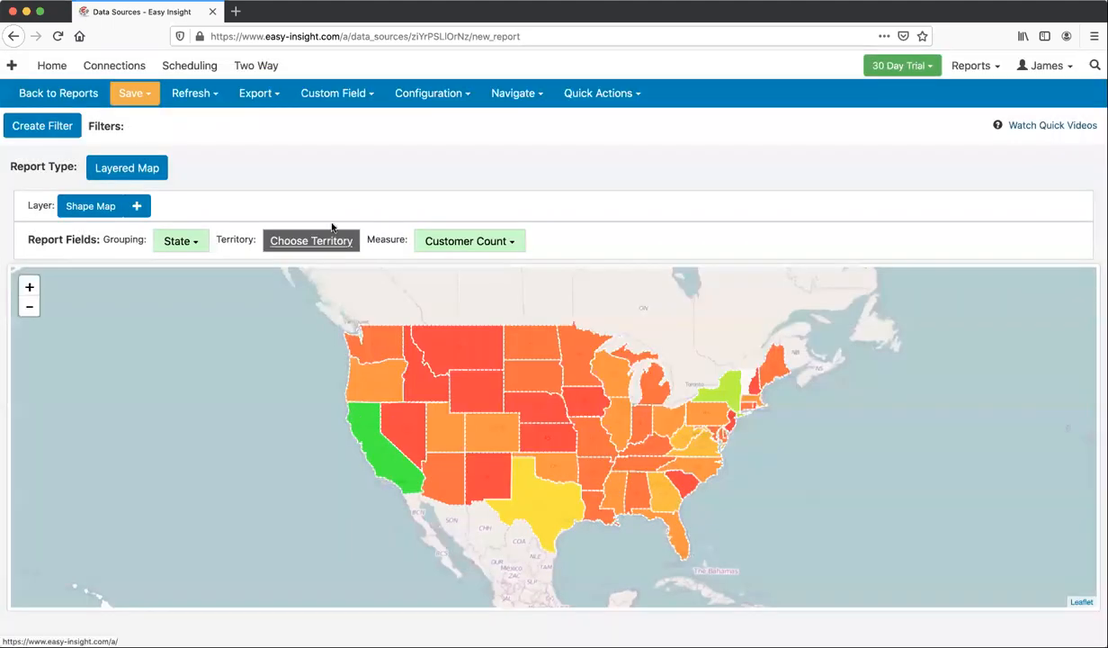
Create a new report and set its type to Heat Map with the Use Latitude and Longitude sub type.
left_click(127, 173)
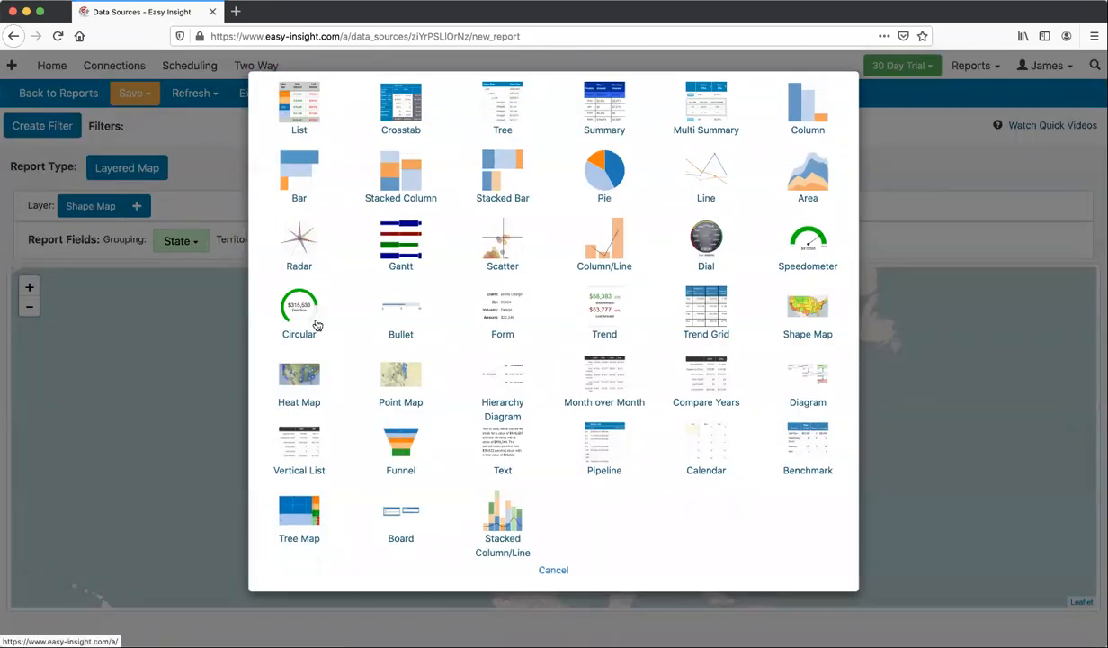
left_click(1003, 199)
left_click(515, 96)
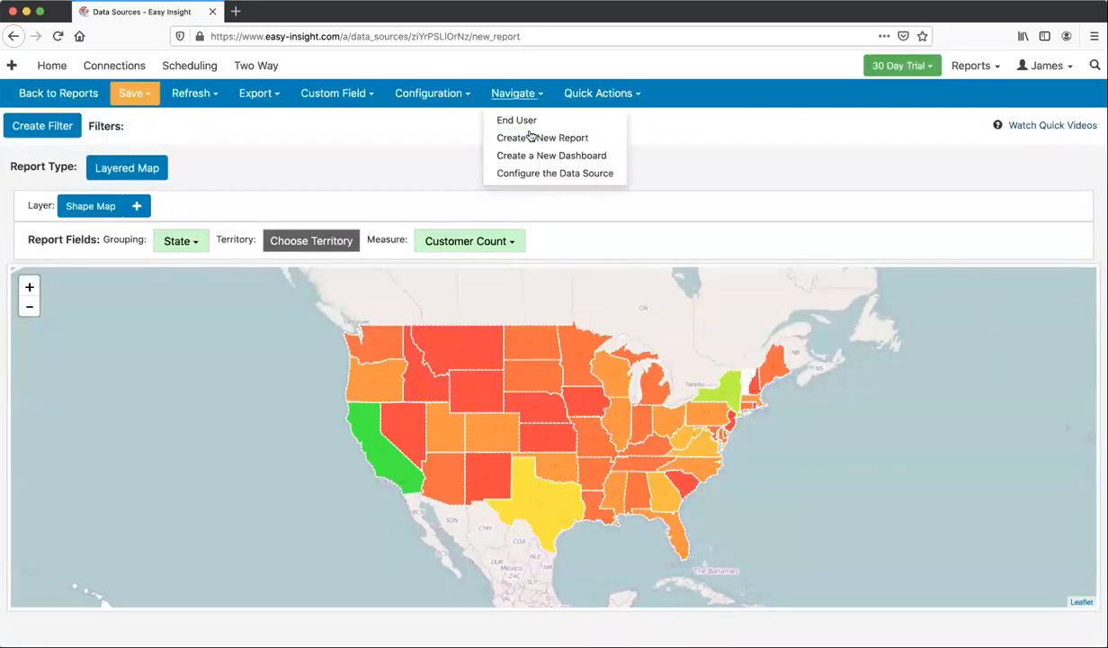
left_click(531, 136)
left_click(113, 177)
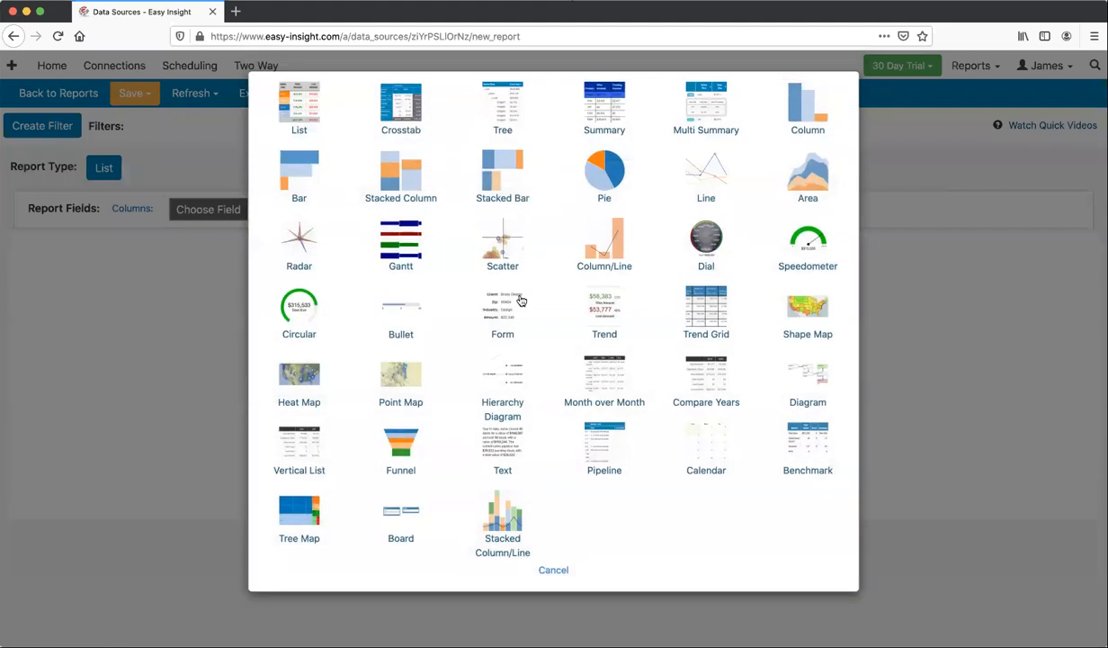
left_click(286, 364)
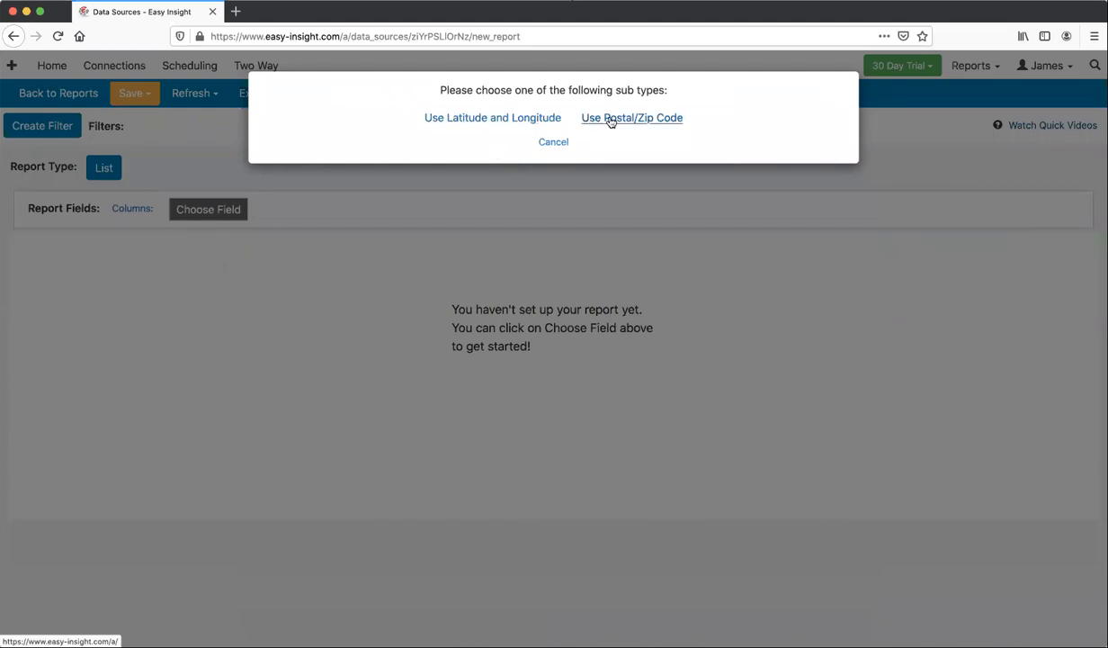
left_click(494, 121)
Assign the Leads fields Latitude, Longitude and Number of Leads as the heat map's latitude, longitude and measure.
left_click(203, 241)
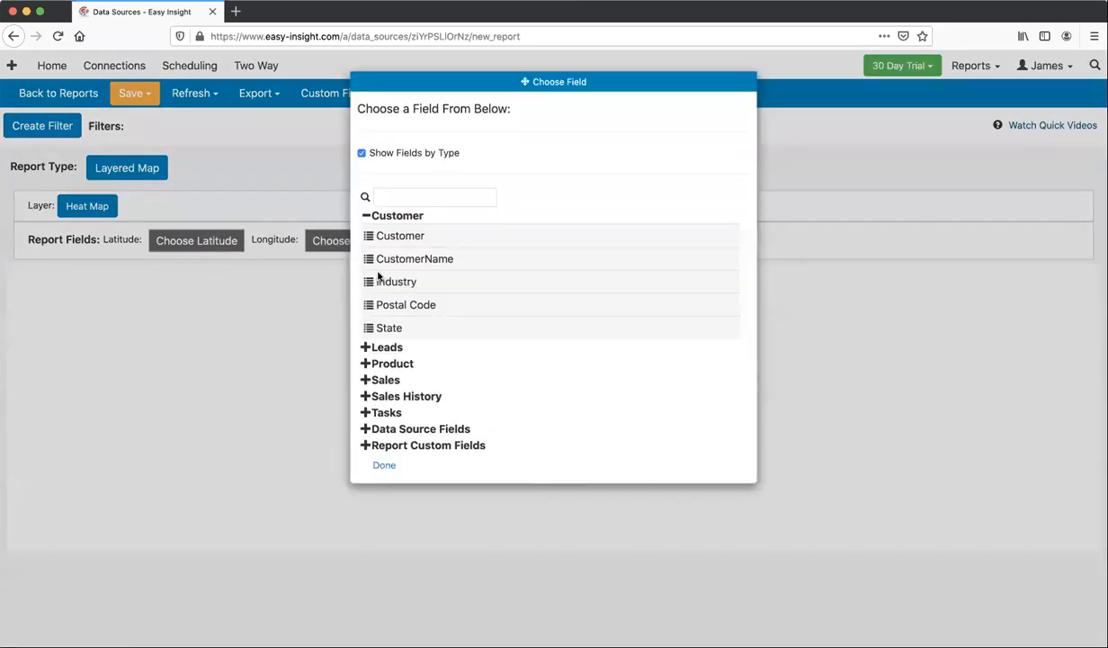
left_click(384, 345)
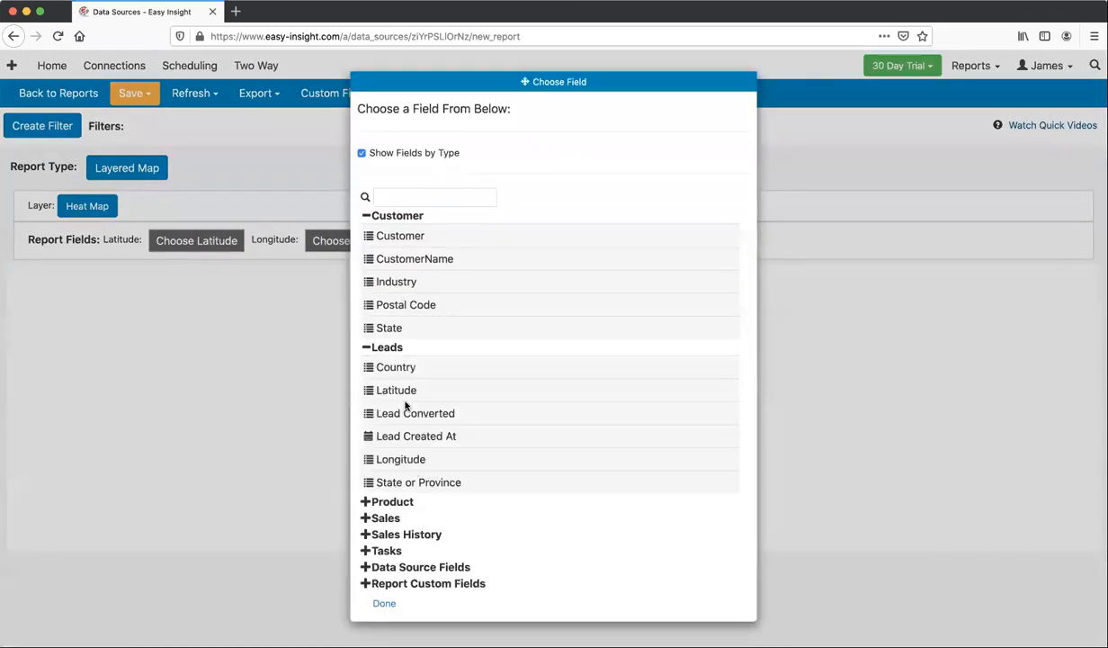
left_click(394, 389)
left_click(351, 241)
left_click(409, 459)
left_click(469, 240)
left_click(423, 271)
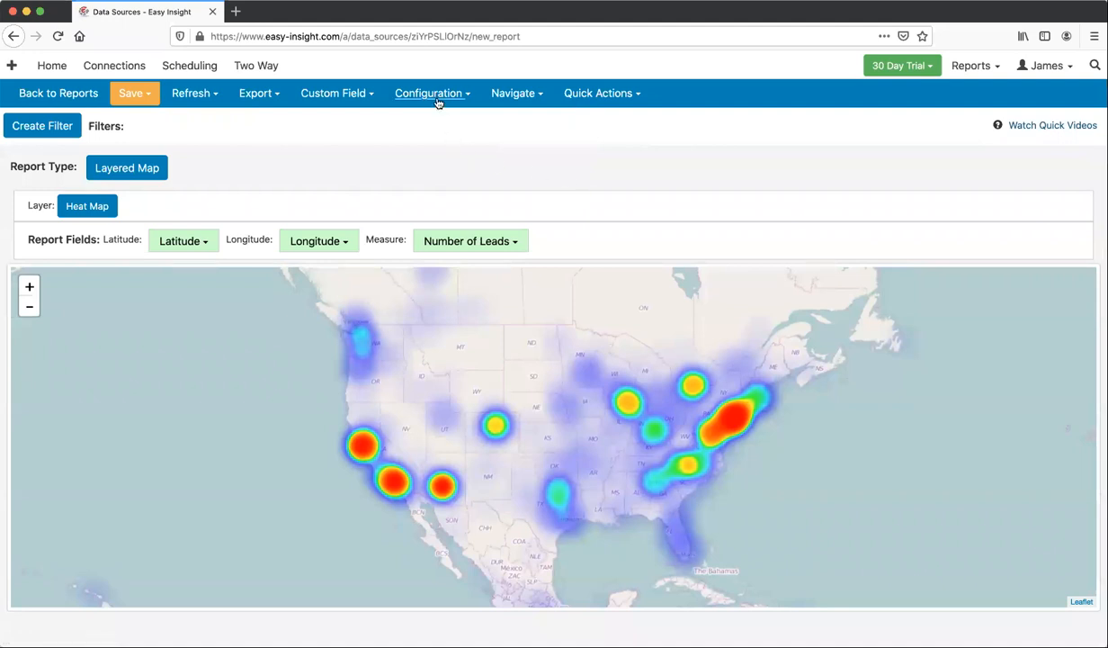
Create another new report and make it a Point Map that uses latitude and longitude.
left_click(514, 93)
left_click(531, 136)
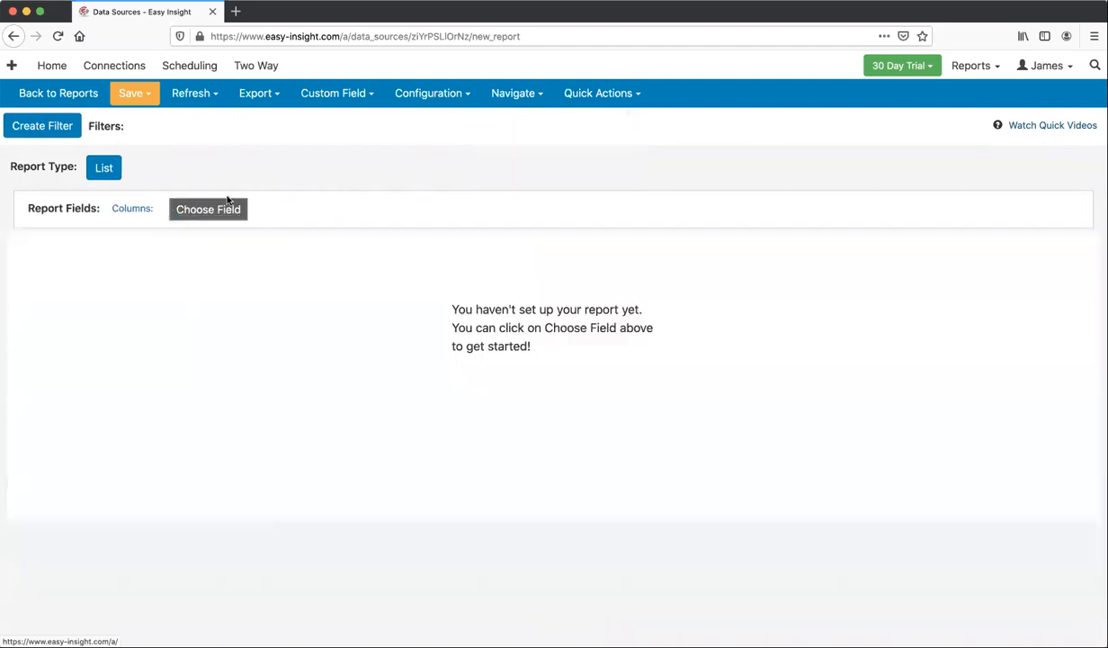
left_click(117, 170)
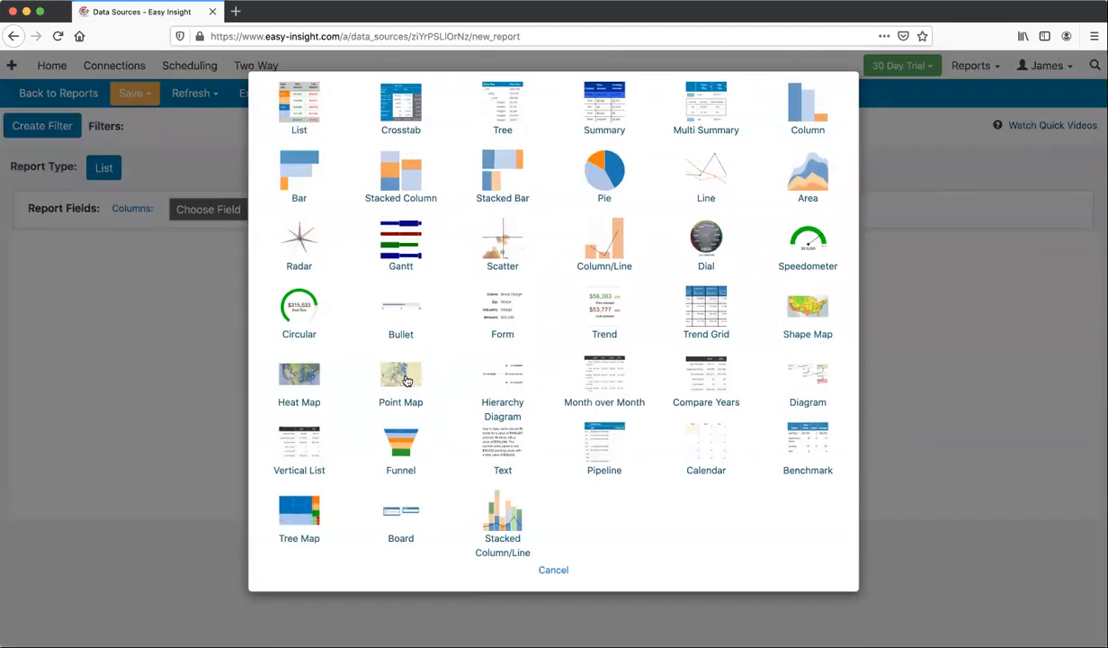
left_click(405, 380)
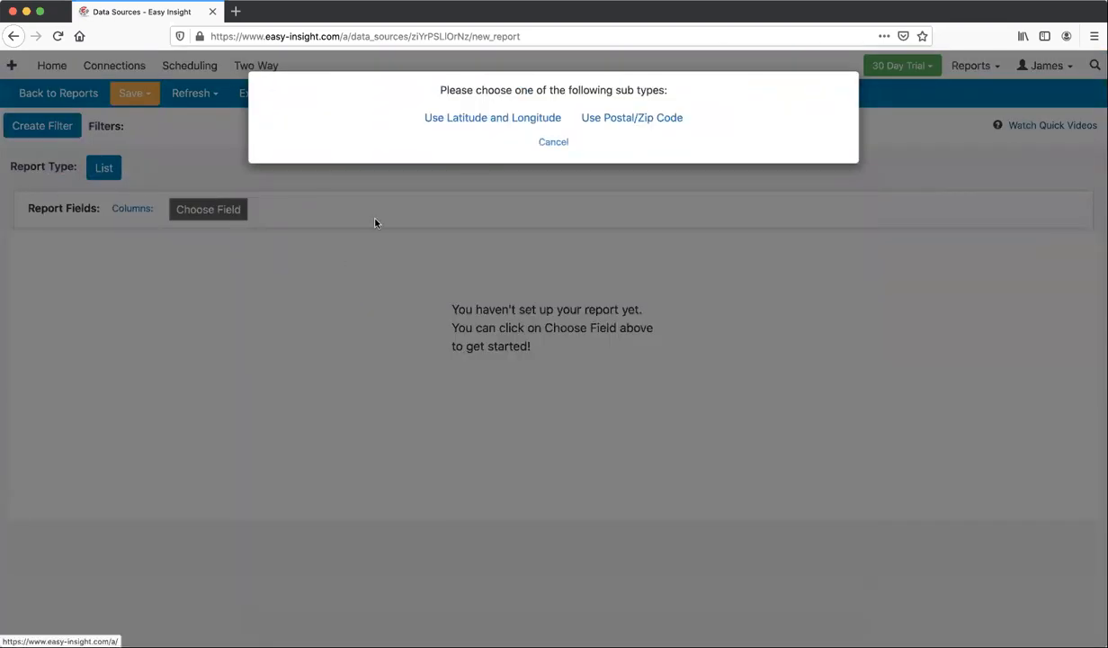
left_click(528, 127)
Set the point map's latitude and longitude to the Latitude and Longitude fields from Leads, without adding a grouping.
left_click(216, 240)
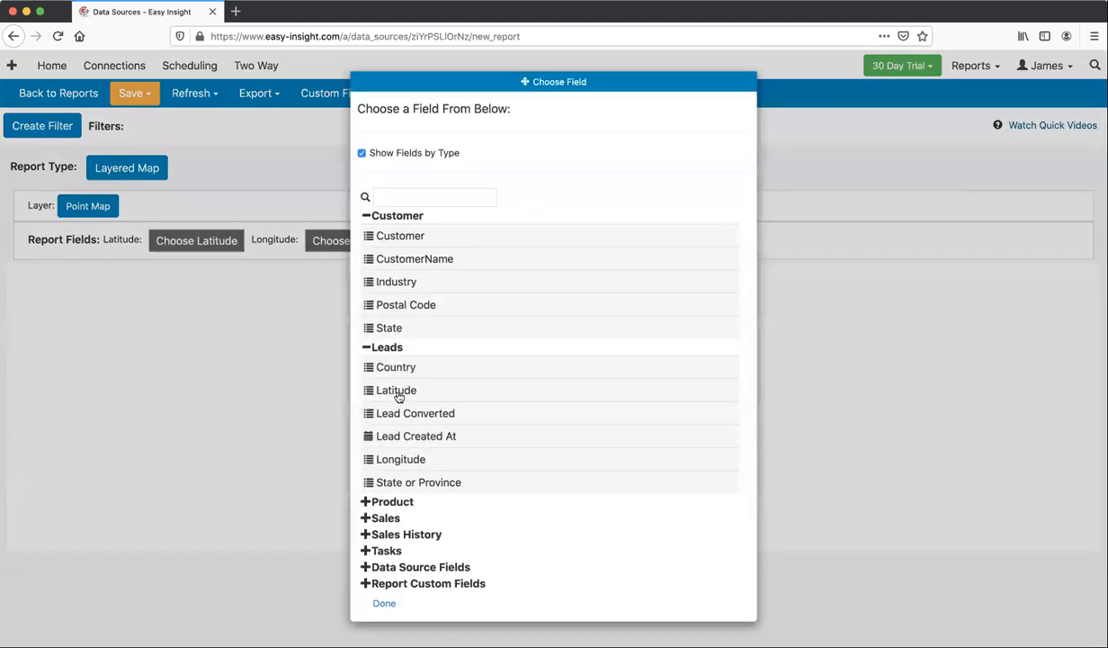
left_click(399, 390)
left_click(363, 241)
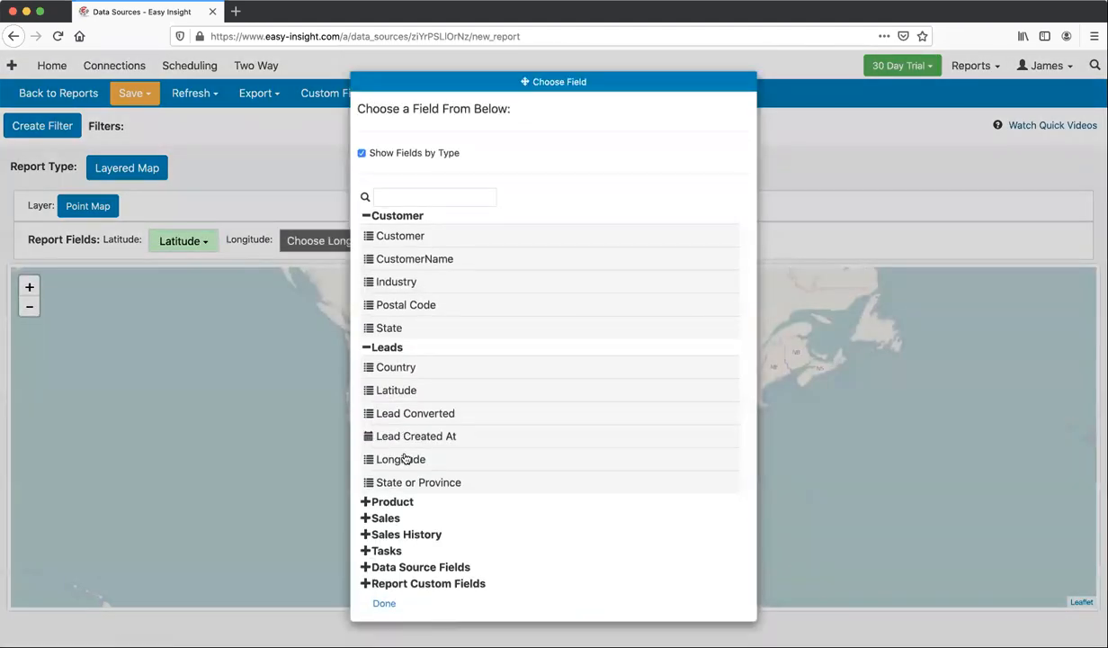
left_click(405, 460)
left_click(476, 241)
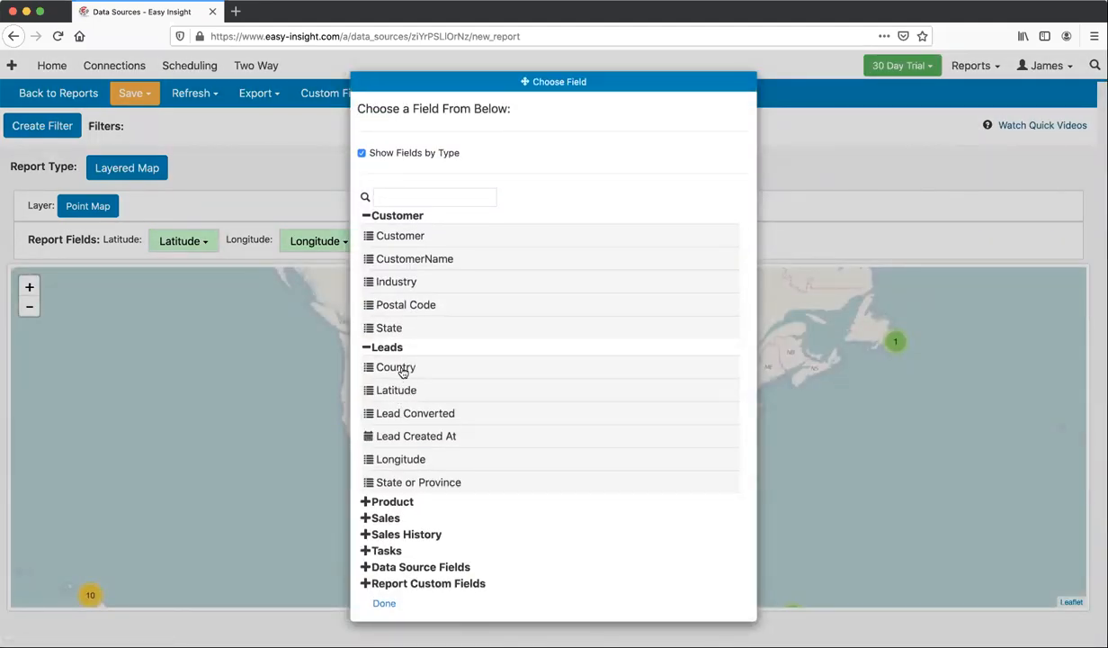
left_click(306, 148)
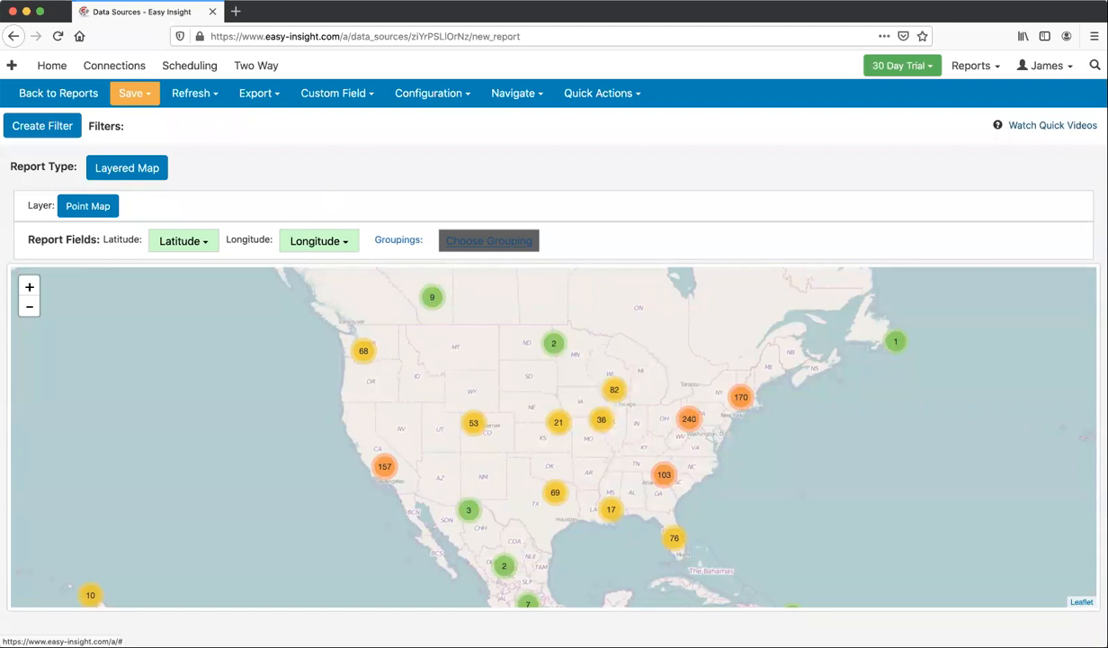
left_click(28, 286)
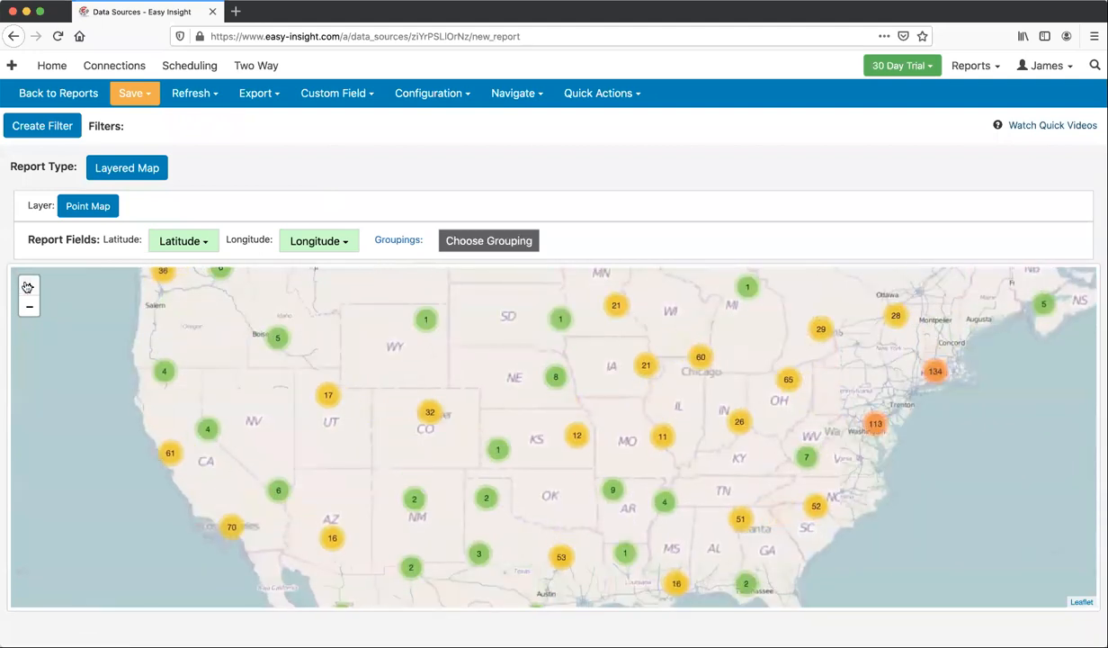
left_click(27, 286)
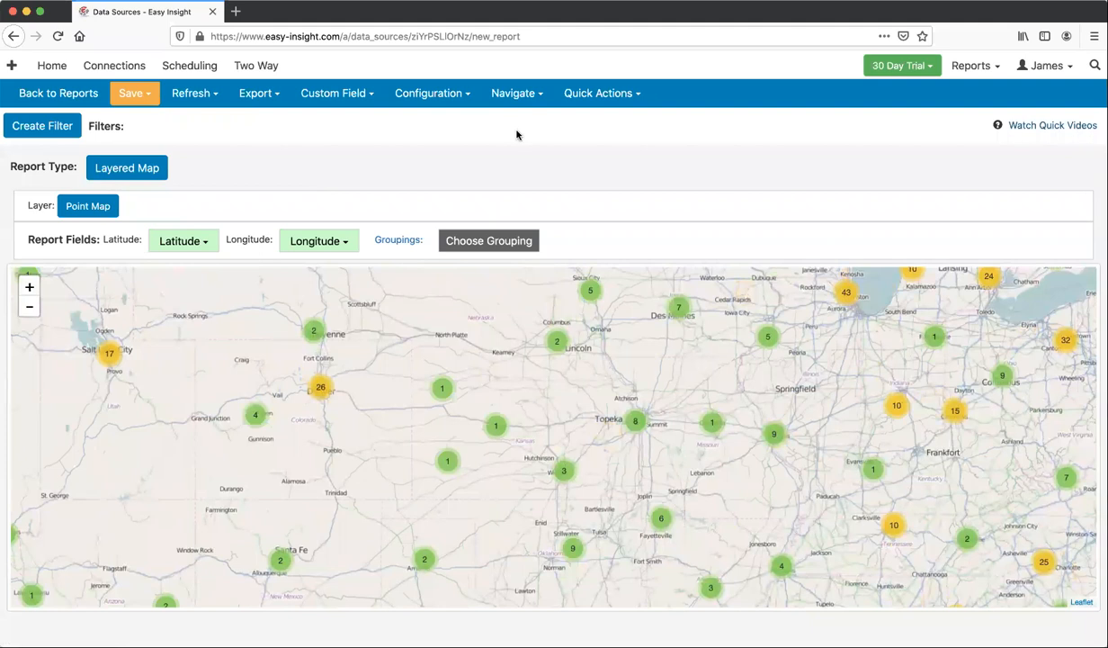
Create another new report and set its type to Calendar.
left_click(508, 94)
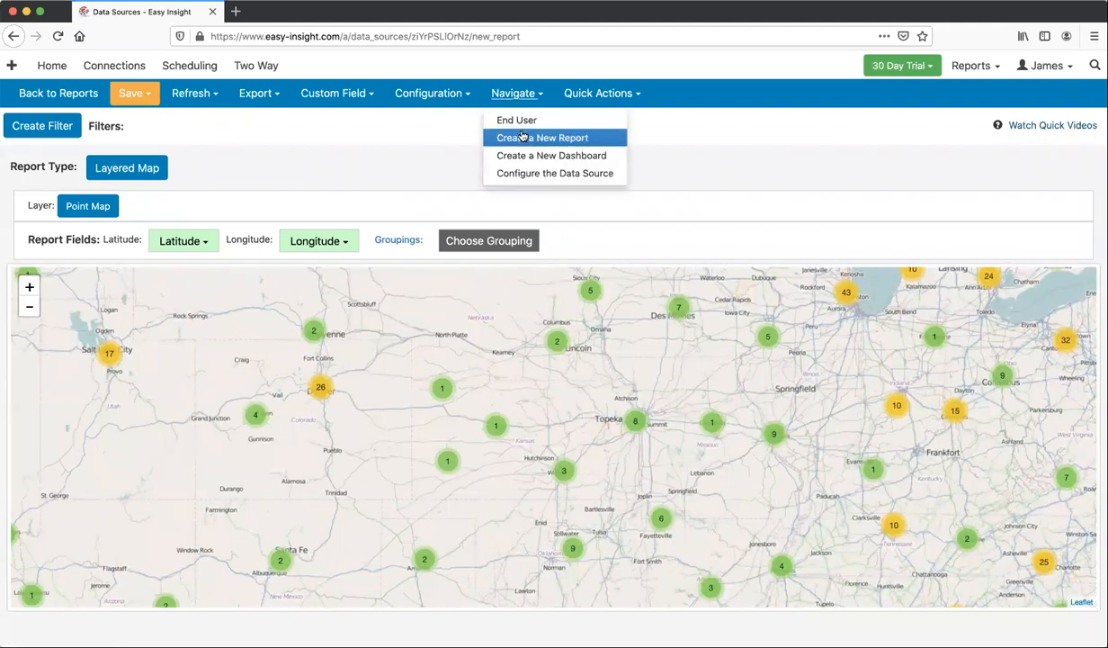
left_click(521, 136)
left_click(113, 167)
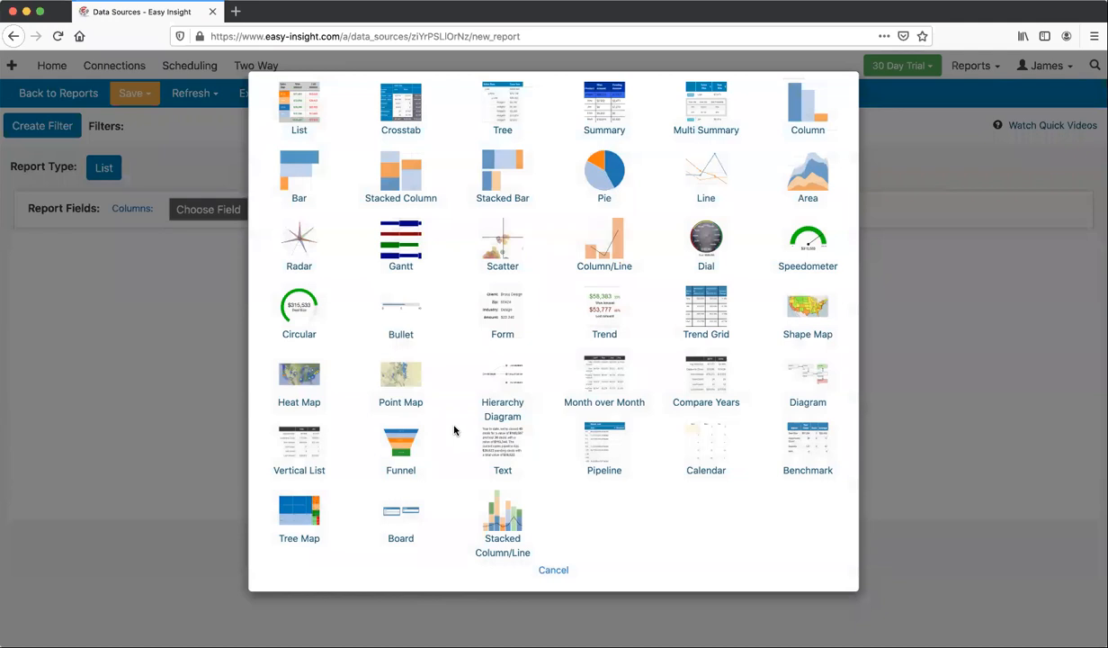
left_click(706, 442)
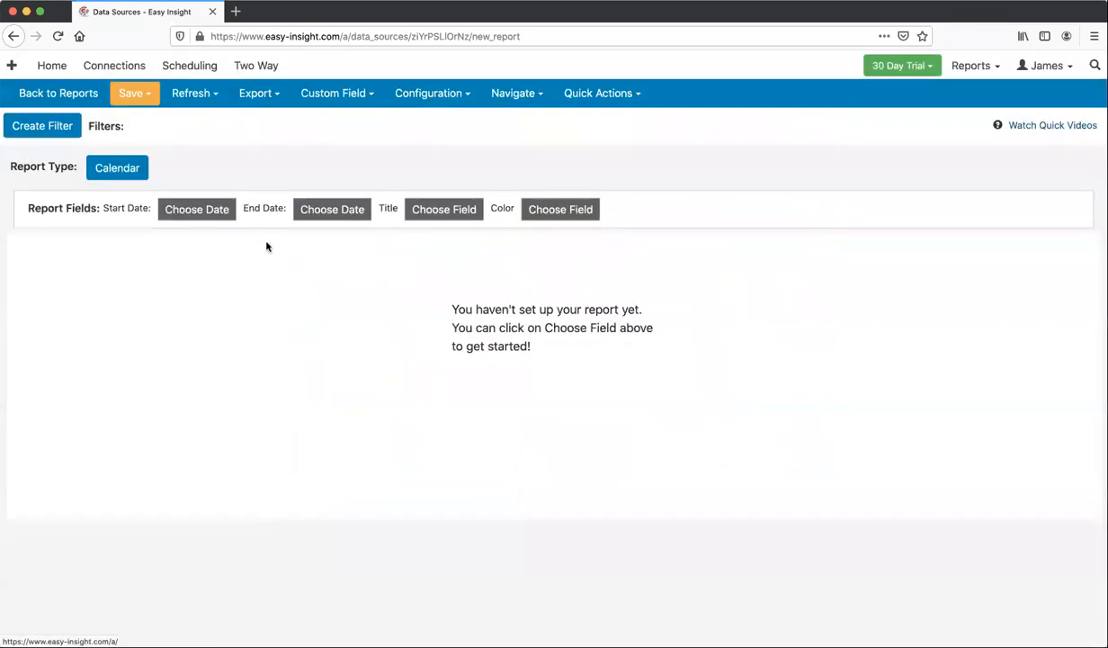
Set the calendar's start date to Date Created and its end date to Date Won, both from the Sales fields.
left_click(194, 211)
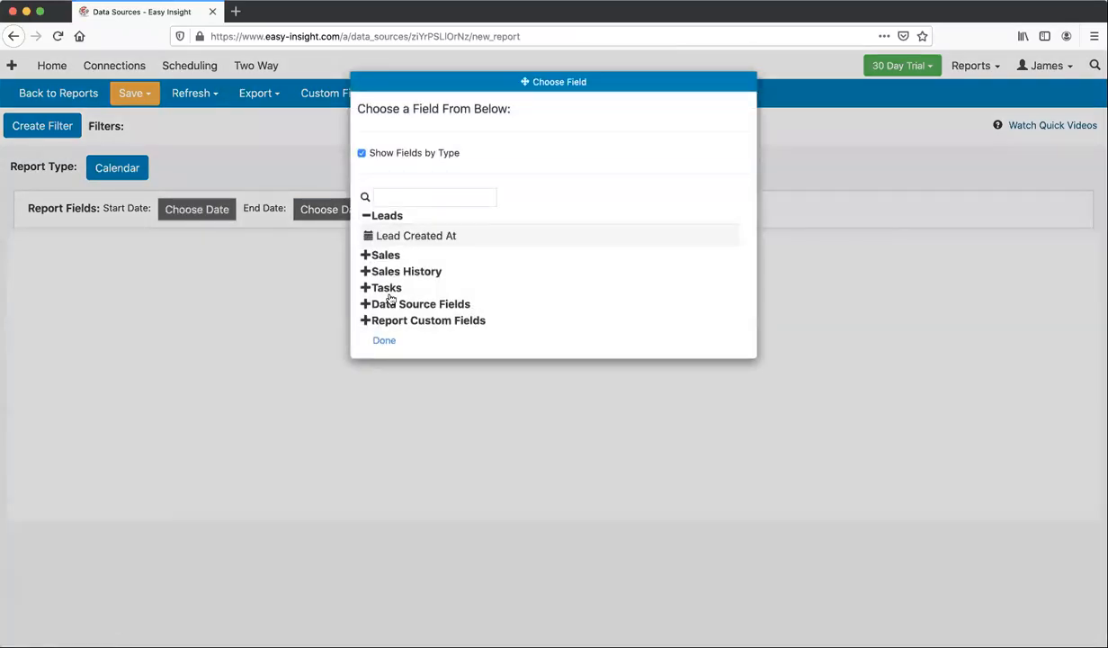
left_click(376, 255)
left_click(377, 272)
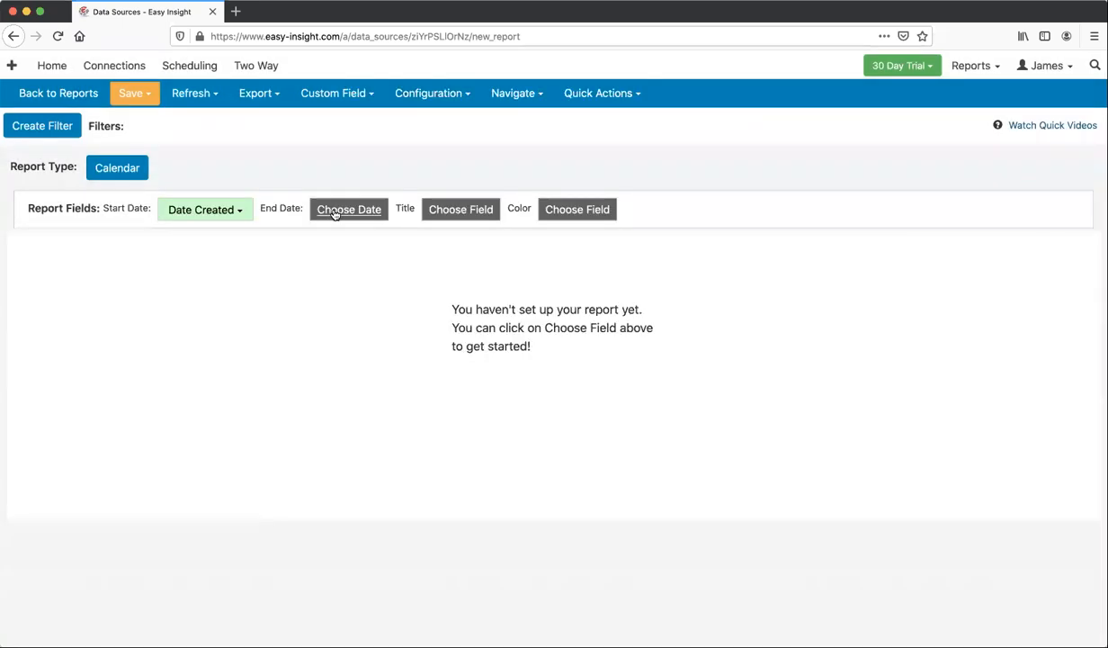
left_click(334, 213)
left_click(385, 294)
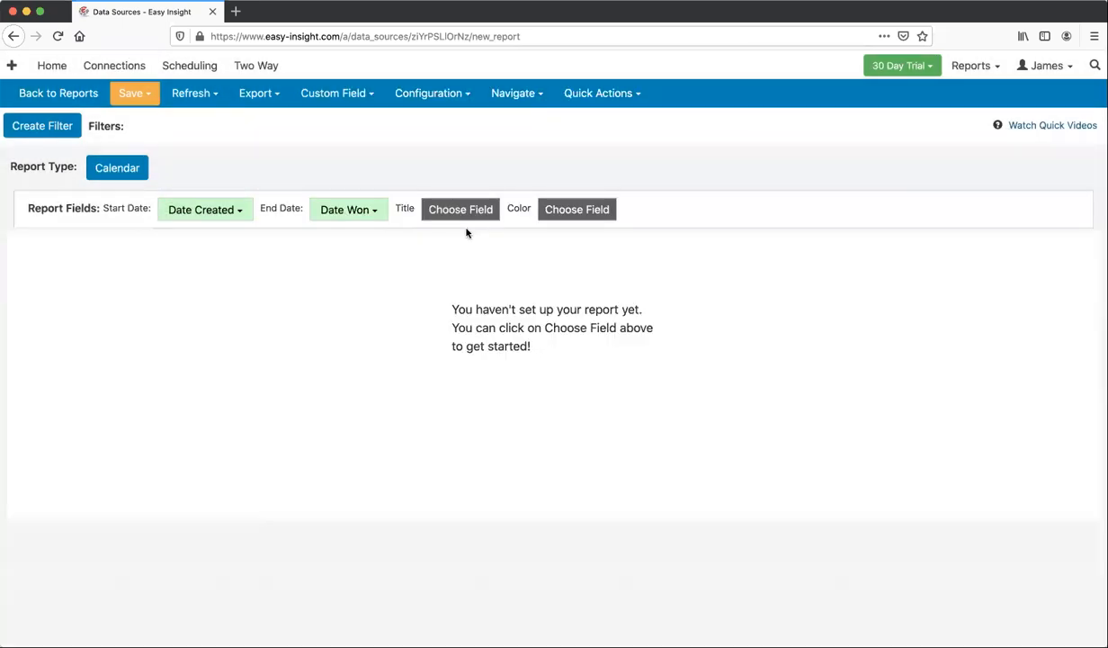
Set Deal Title as the calendar's title and Sales Rep as its color field, both from the Sales fields.
left_click(449, 203)
scroll(401, 388, "down", 3)
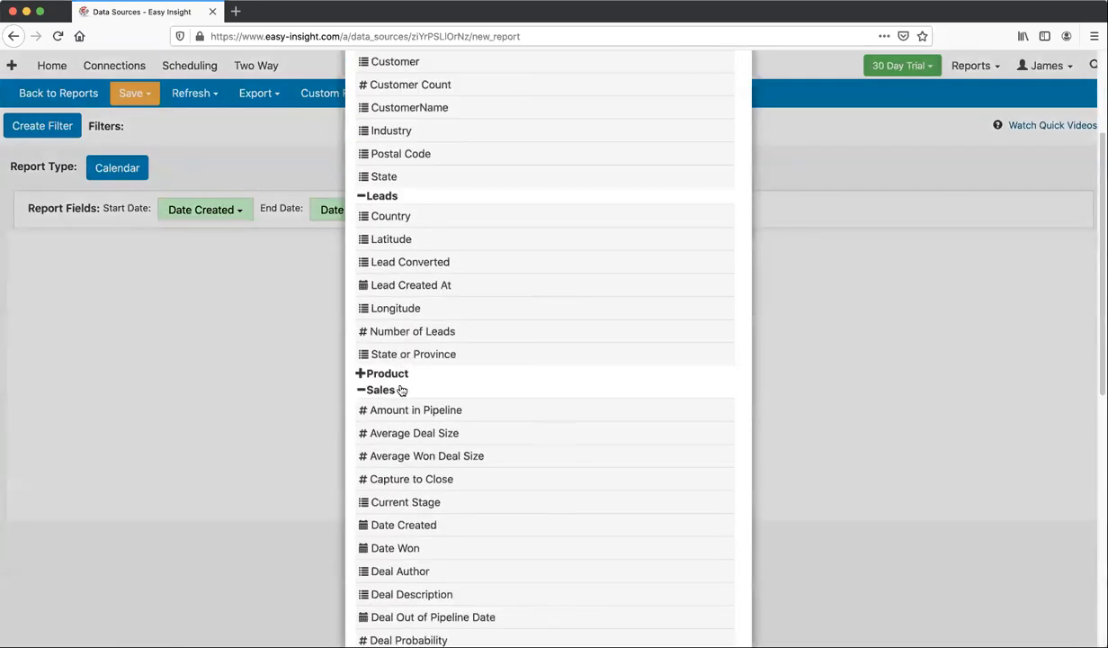
scroll(401, 389, "down", 5)
double_click(394, 315)
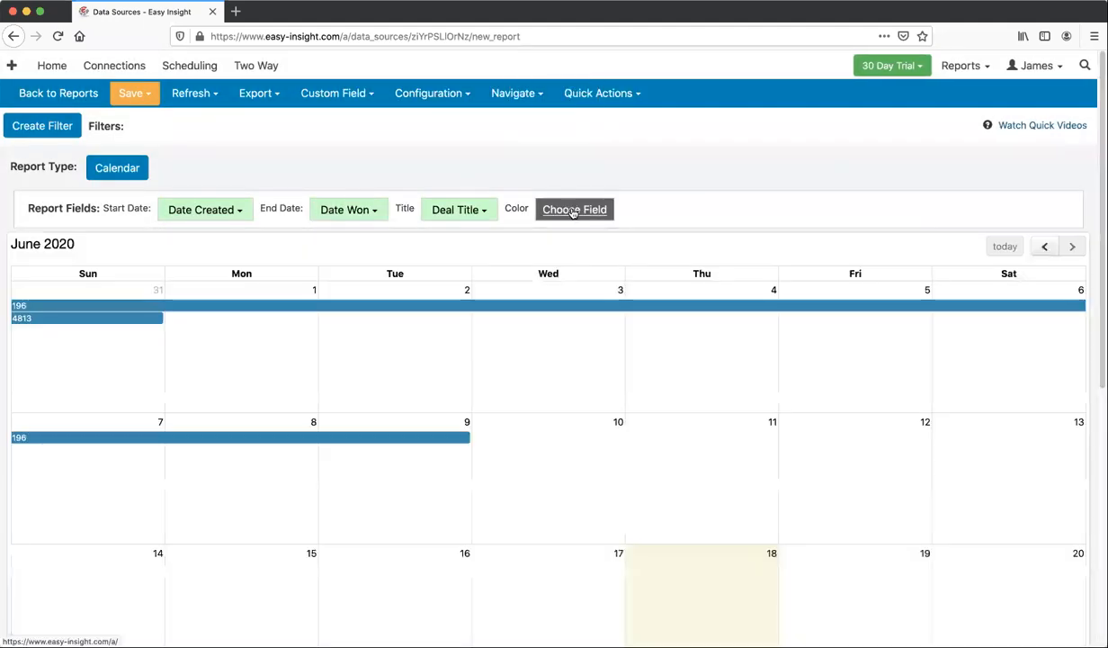
left_click(572, 210)
scroll(378, 449, "down", 3)
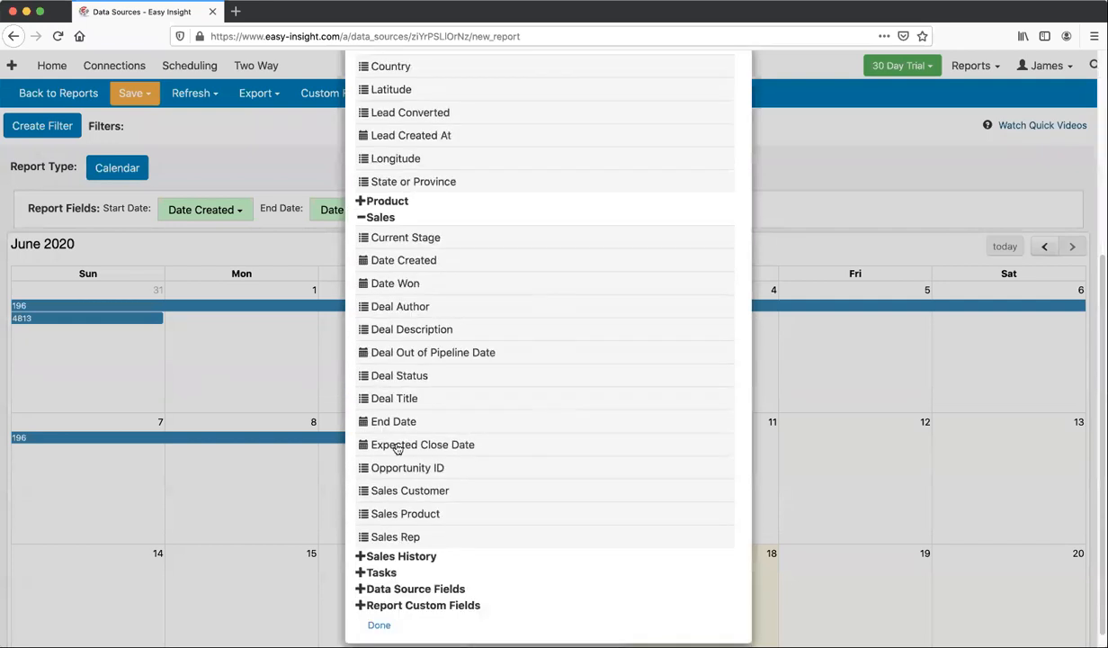
double_click(404, 535)
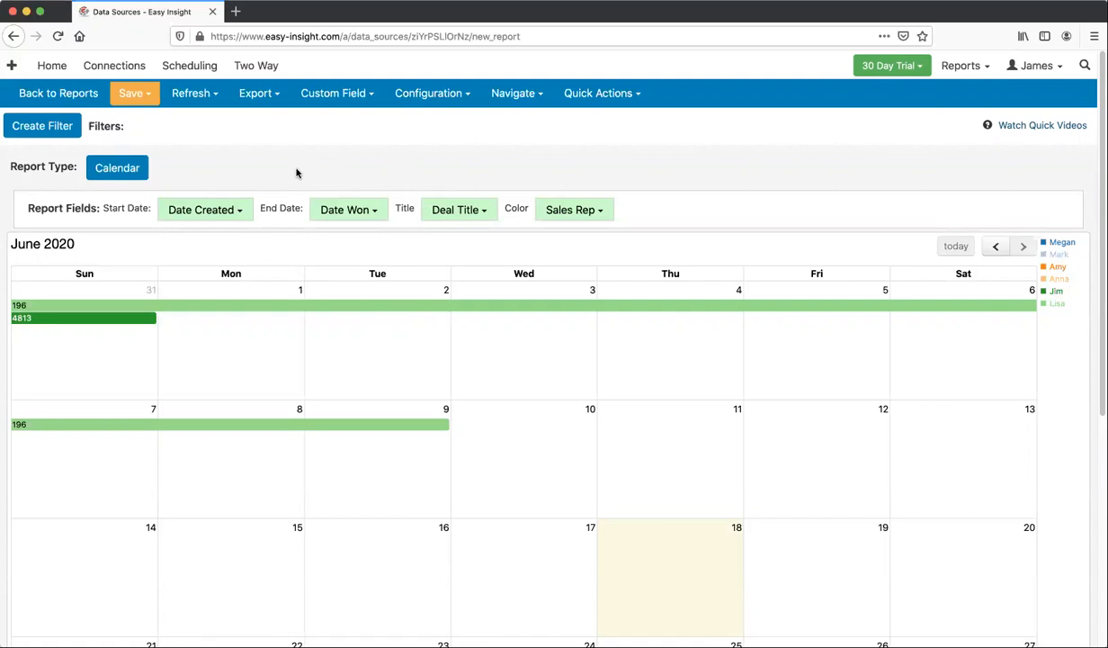
Create a fresh report with no fields and set its type to Tree Map.
left_click(125, 171)
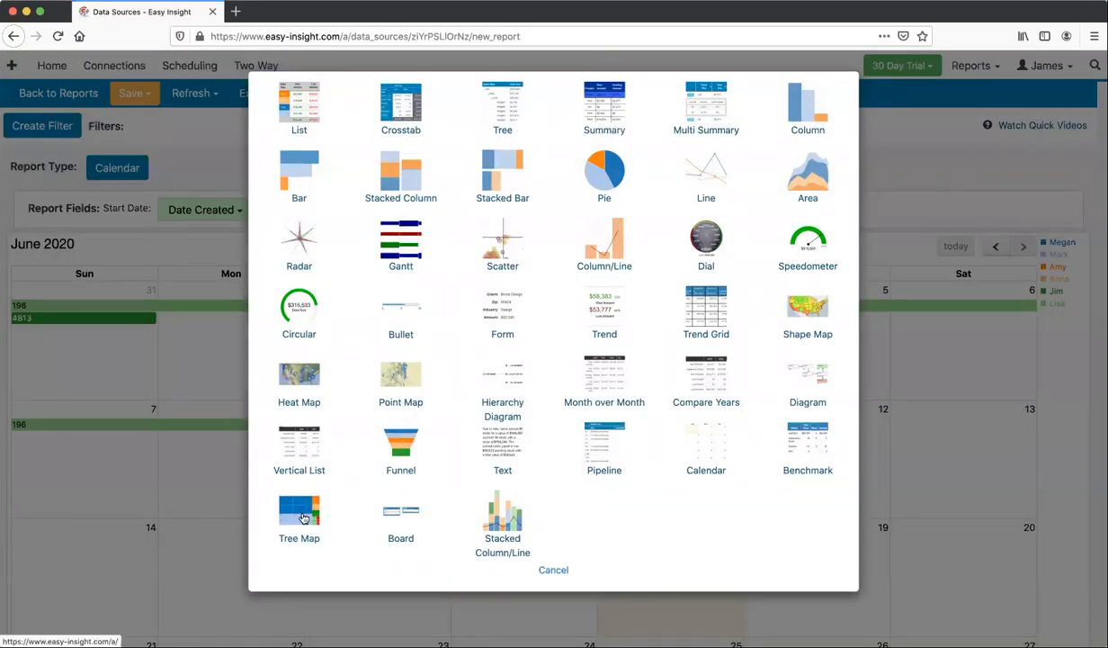
left_click(302, 518)
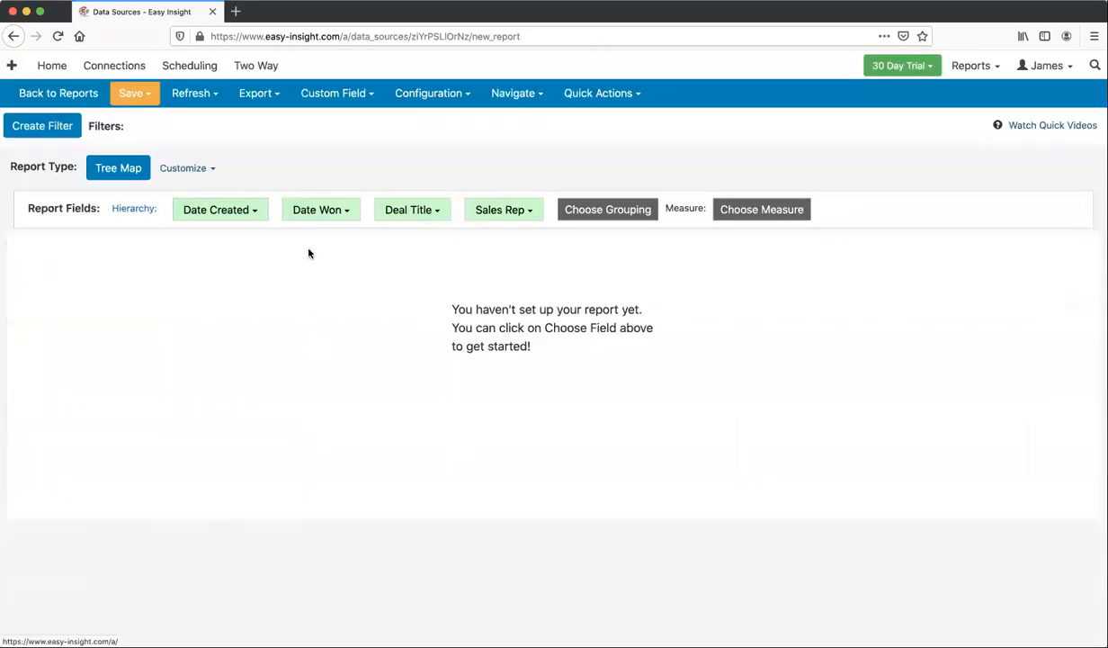
left_click(504, 93)
left_click(530, 138)
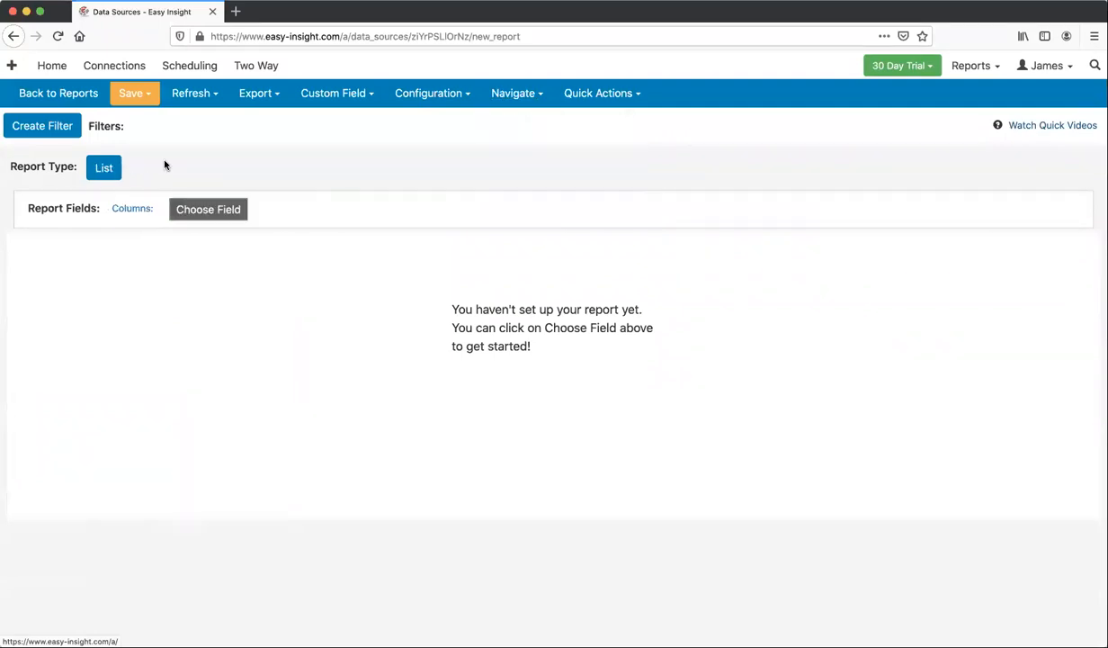
left_click(114, 169)
left_click(297, 510)
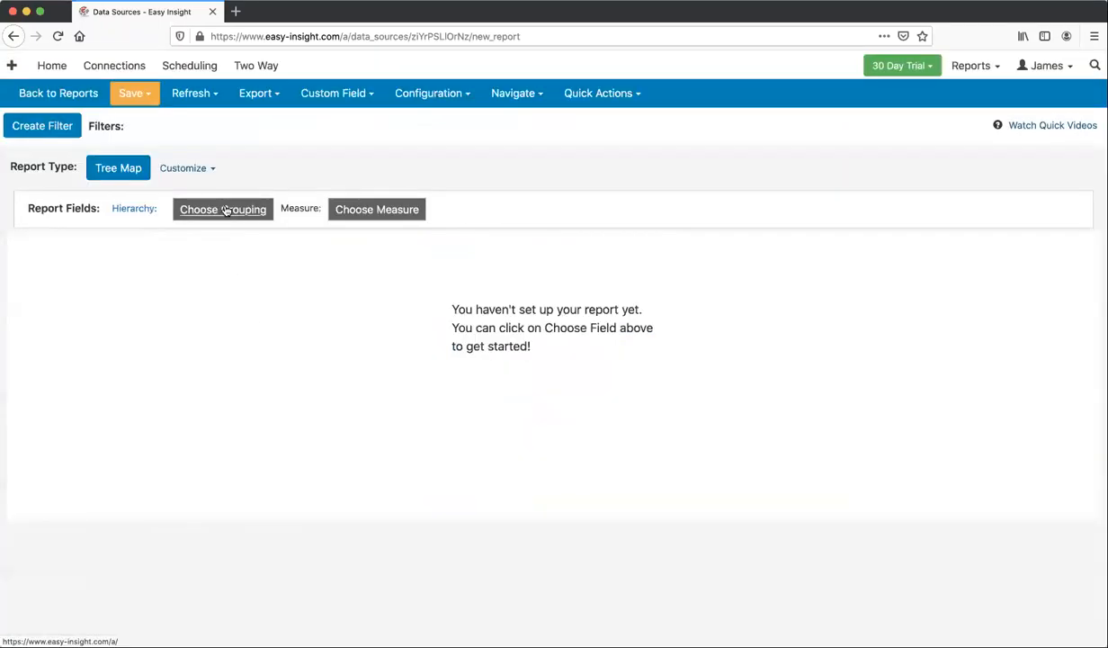
Build the tree map's hierarchy from Deal Status and Current Stage, and set its measure to Deal Size.
left_click(225, 209)
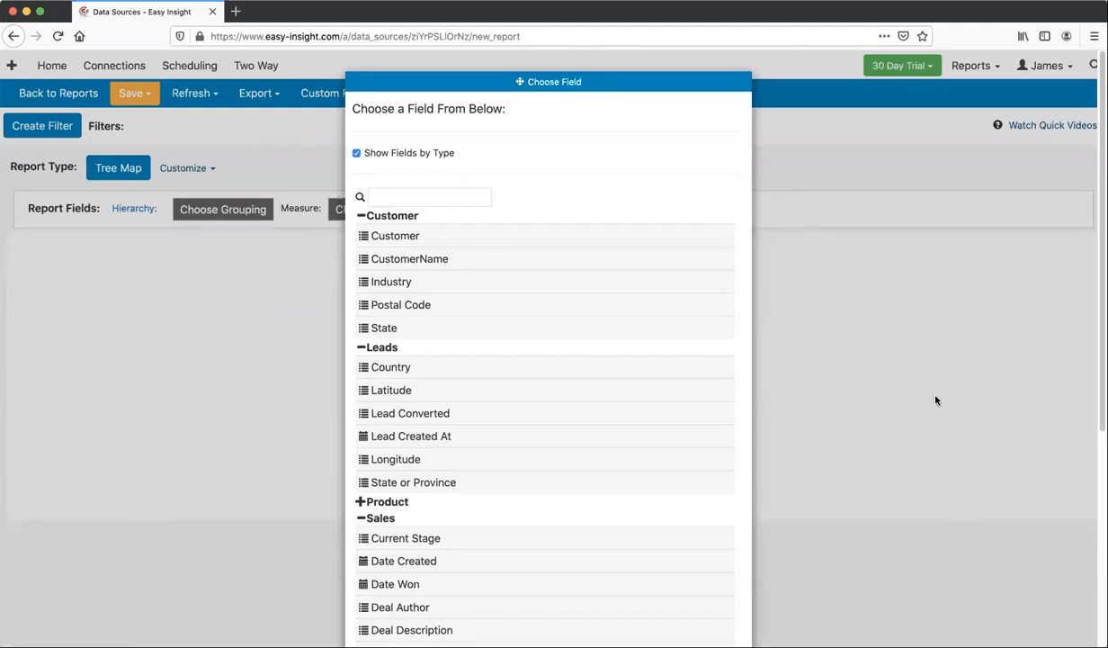
scroll(420, 349, "down", 2)
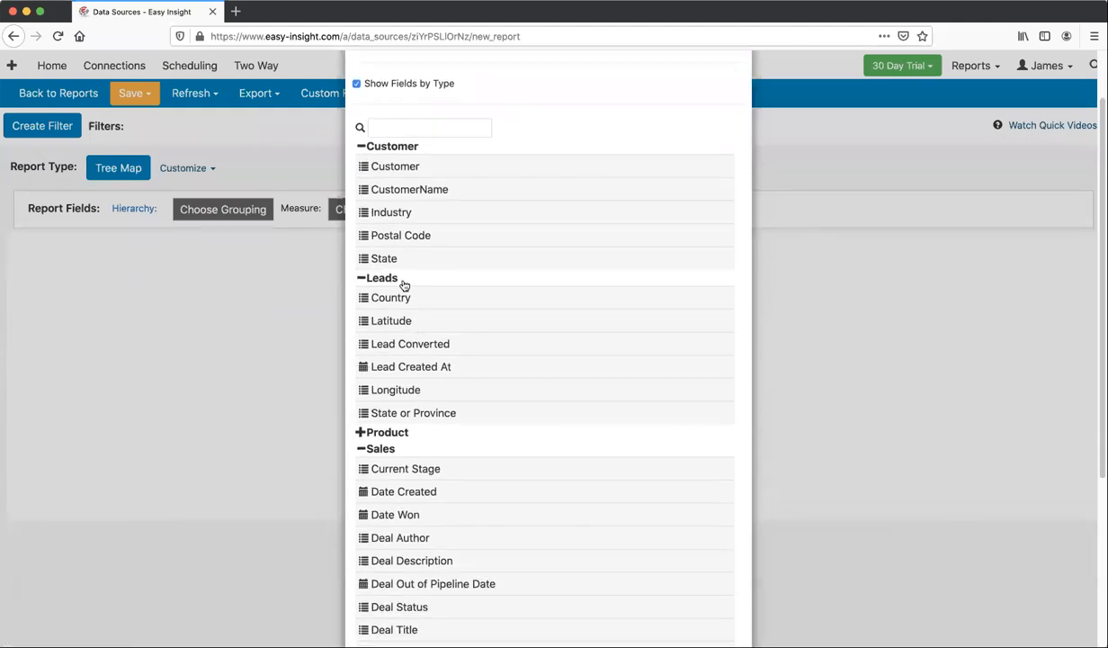
scroll(398, 301, "down", 2)
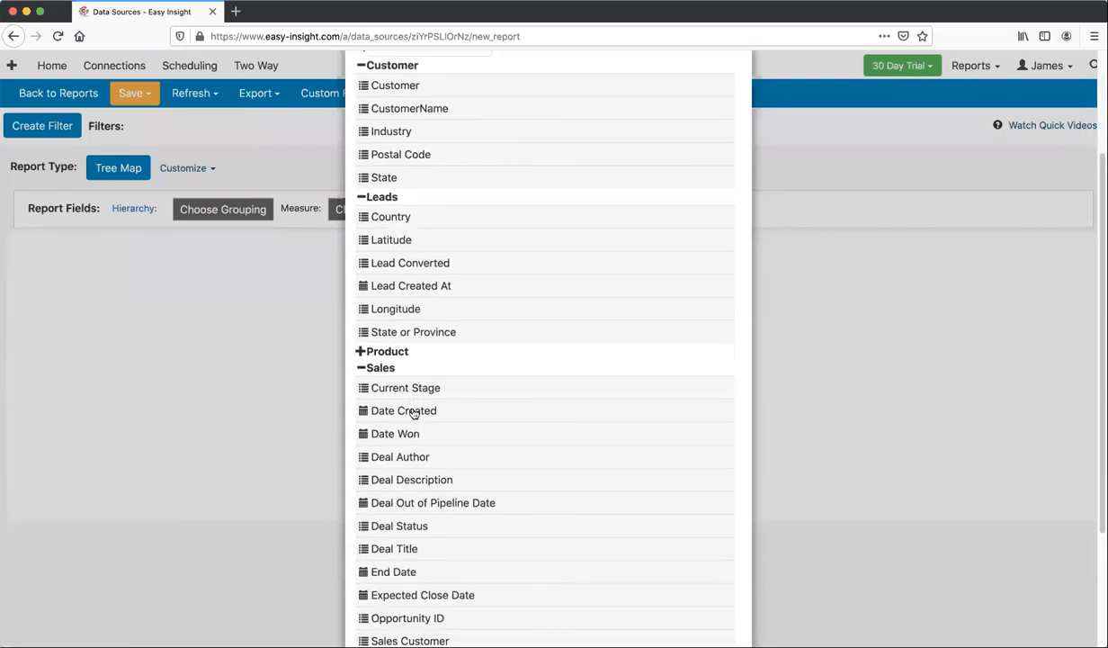
left_click(392, 525)
left_click(329, 213)
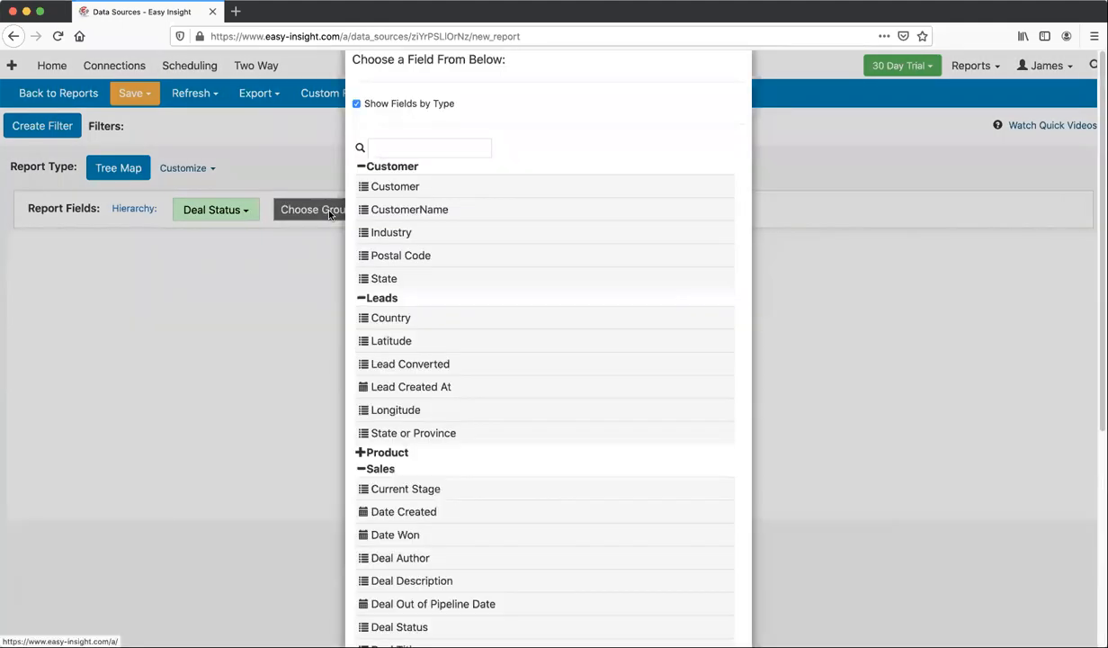
left_click(396, 533)
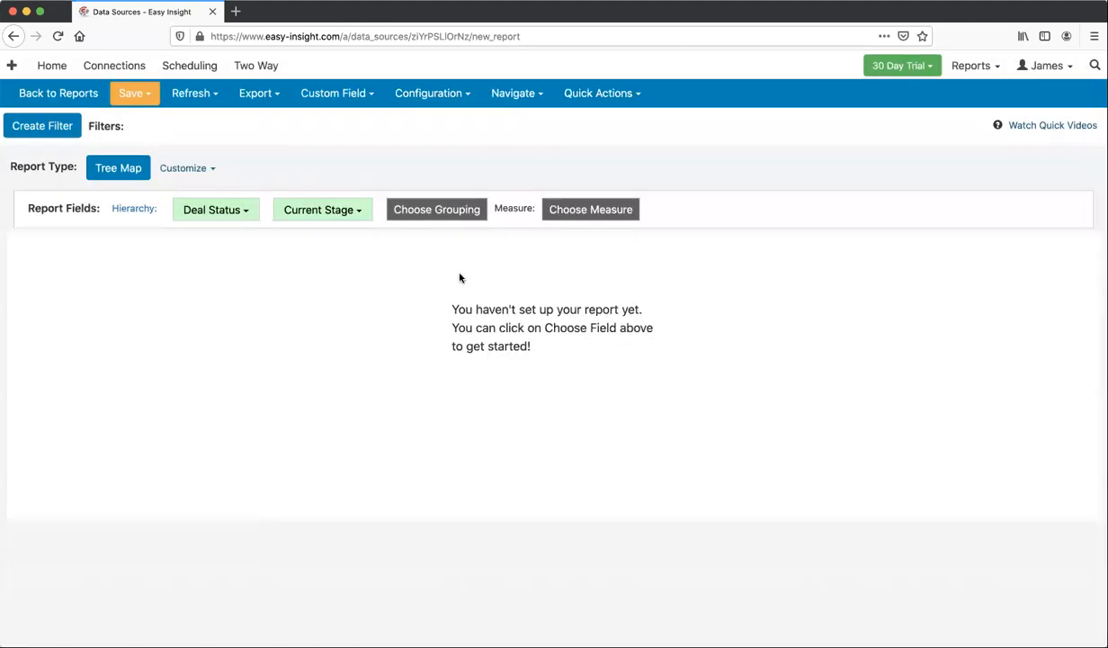
left_click(571, 211)
left_click(401, 441)
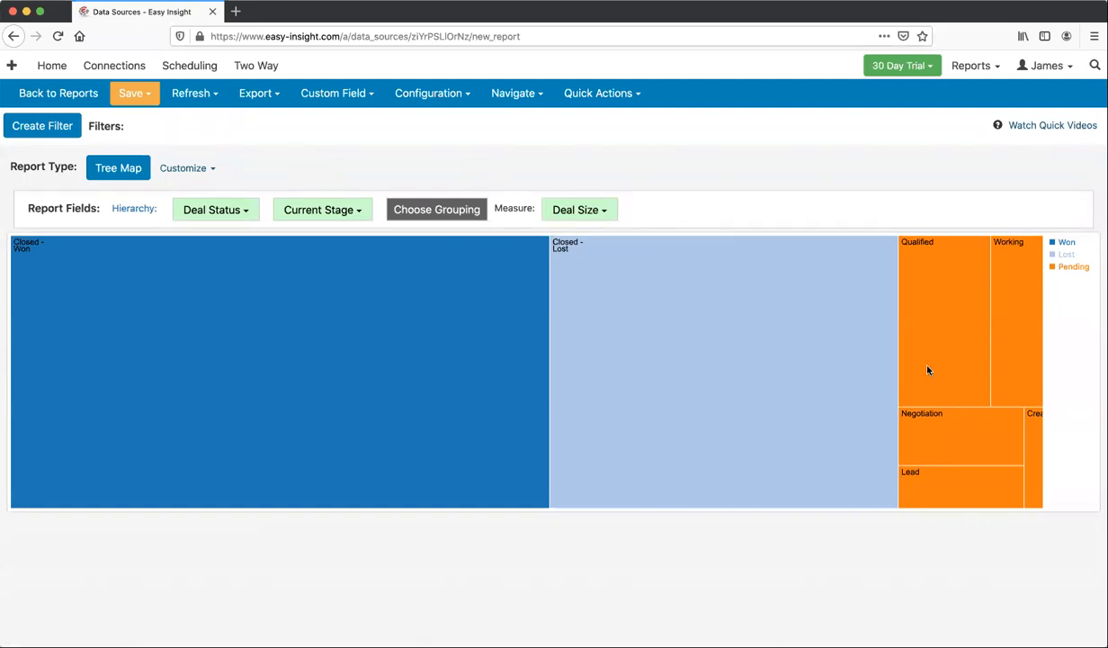
Replace Deal Status with Sales Rep as the first level of the tree map's hierarchy.
left_click(224, 210)
left_click(225, 161)
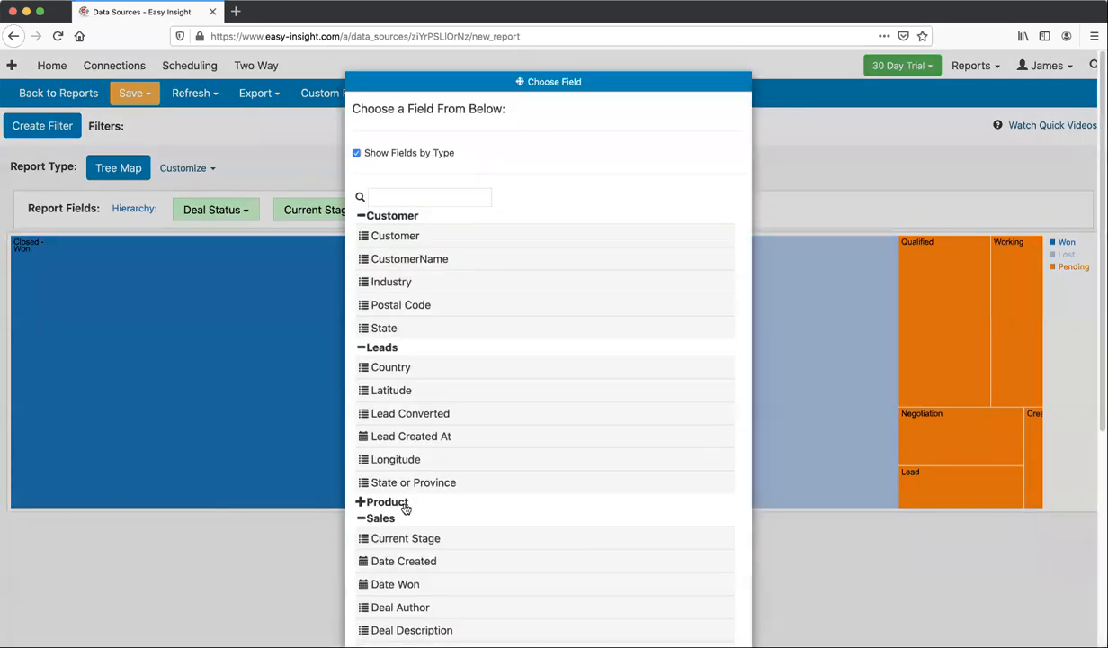
scroll(393, 335, "down", 3)
scroll(400, 465, "down", 1)
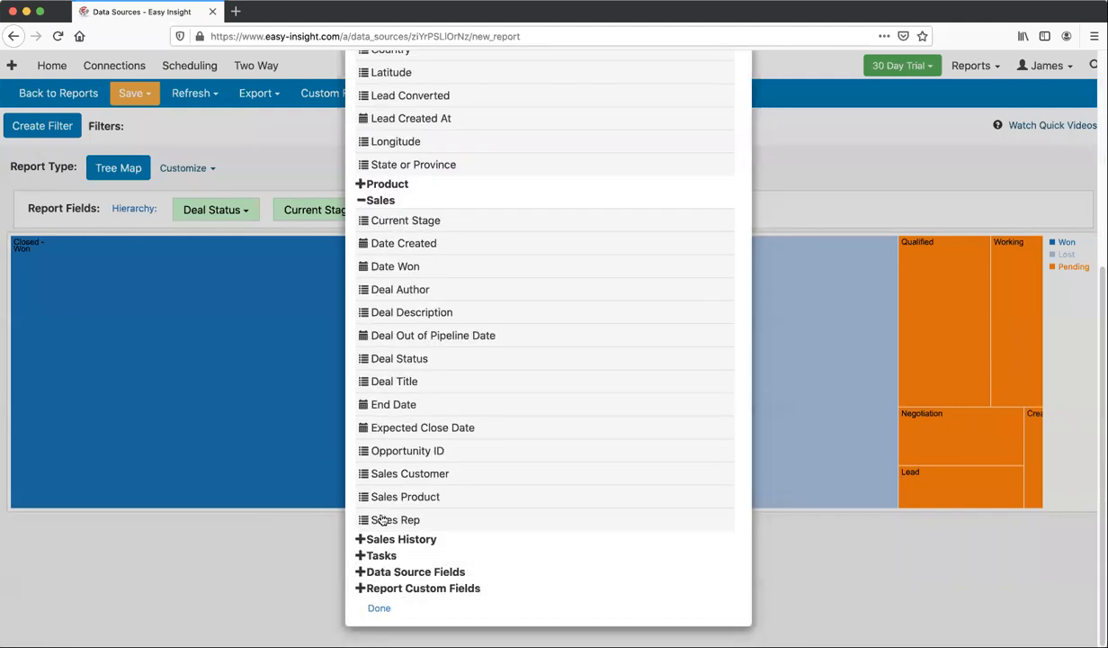
left_click(371, 513)
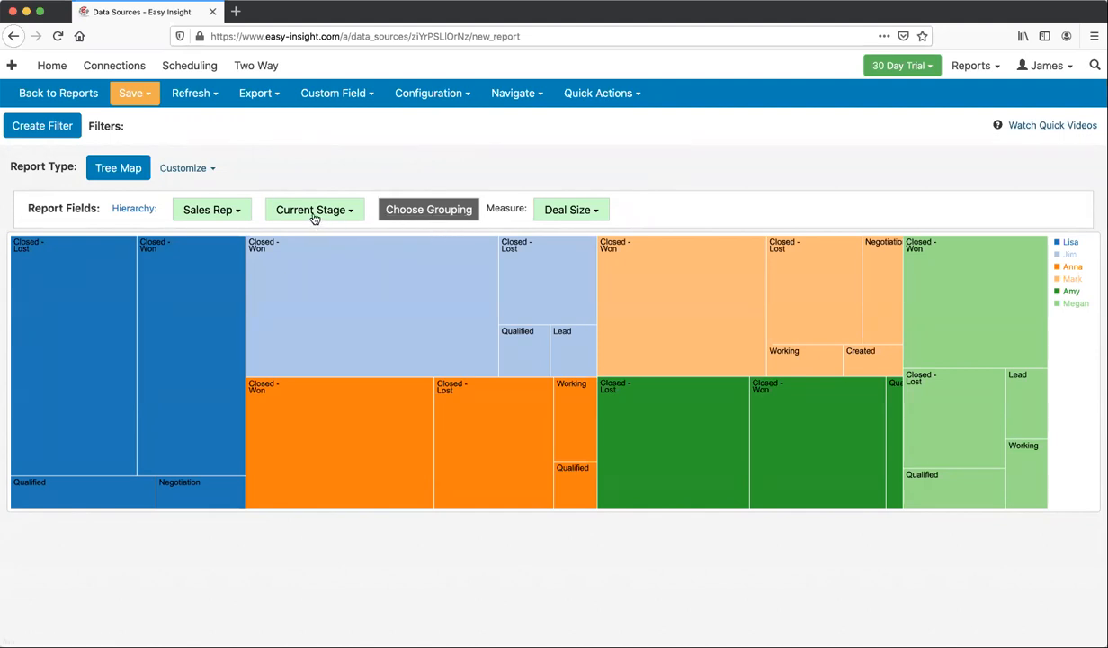
Create a new blank report and set its type to Board.
left_click(123, 176)
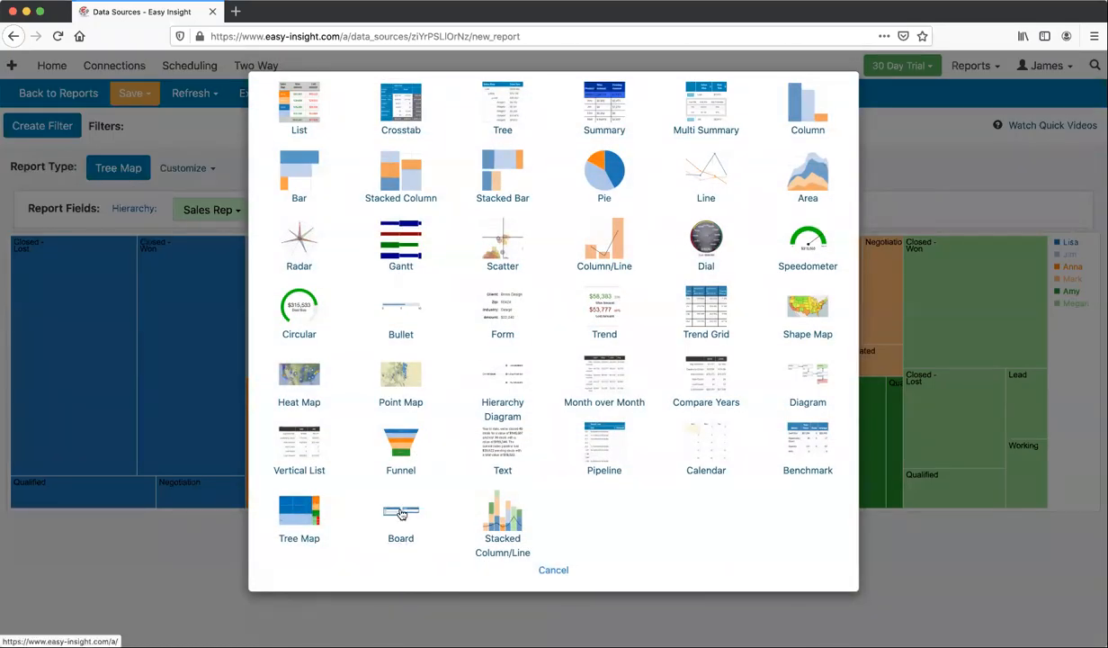
left_click(194, 141)
left_click(513, 94)
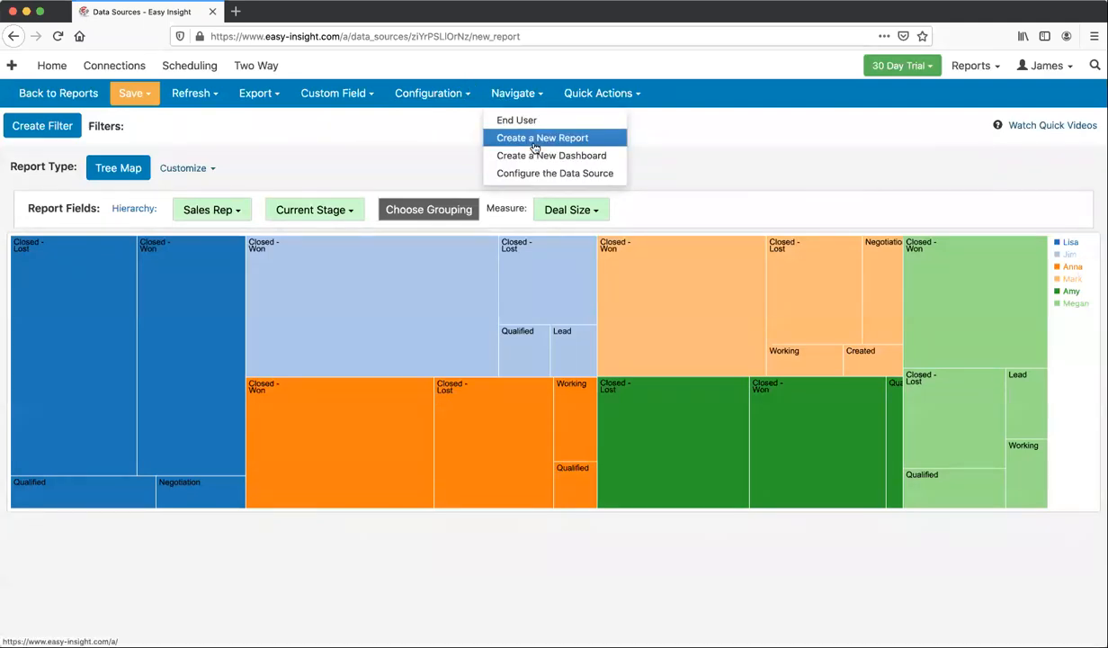
left_click(536, 140)
left_click(108, 167)
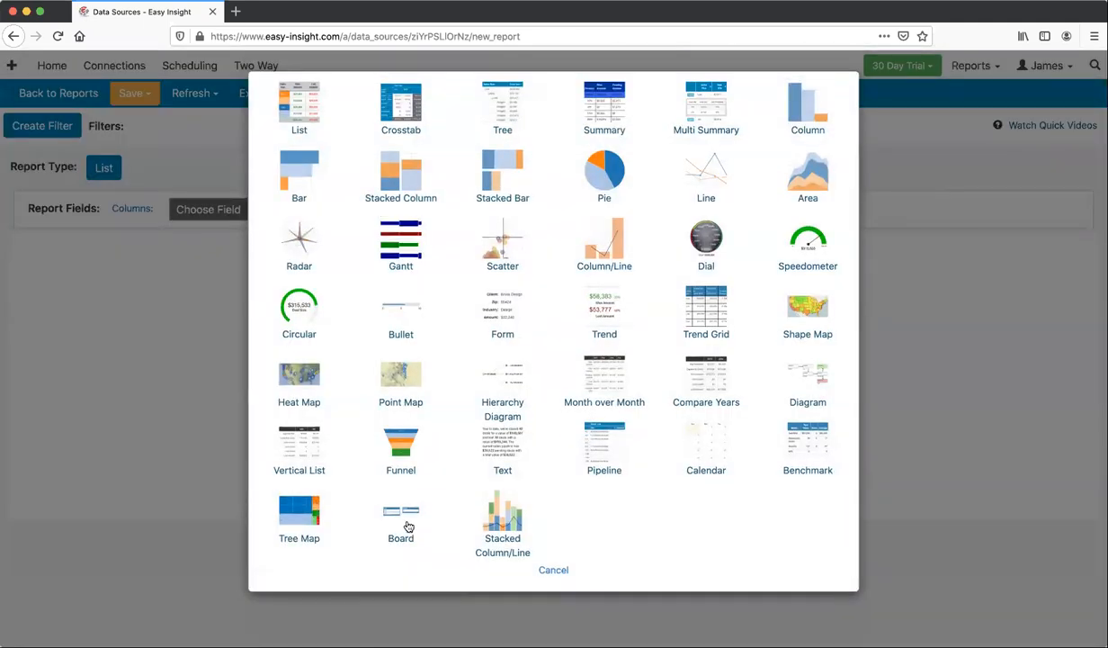
left_click(400, 517)
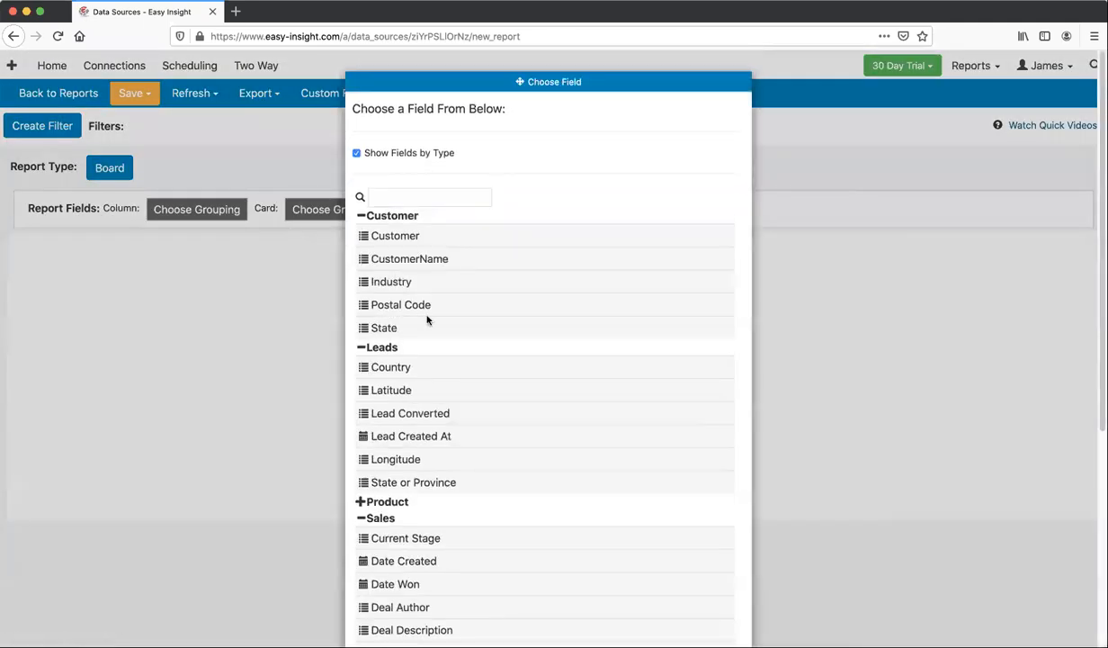
Set the board's column to Current Stage and its card to Deal Title, both from the Sales fields.
scroll(448, 373, "down", 5)
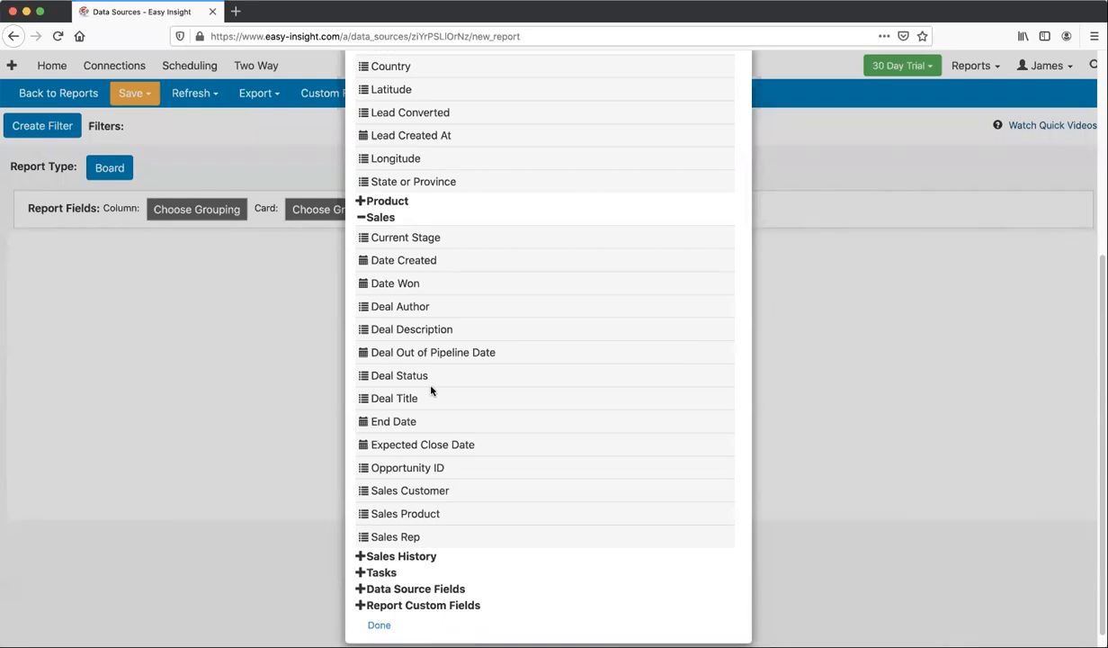
left_click(373, 233)
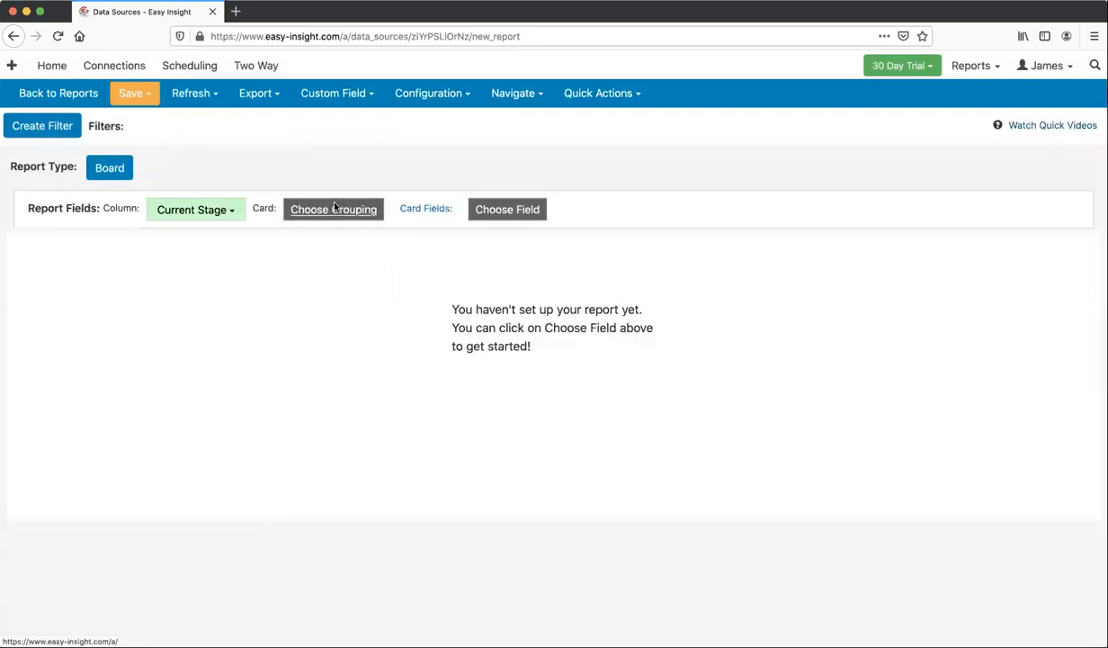
left_click(334, 207)
scroll(414, 449, "down", 5)
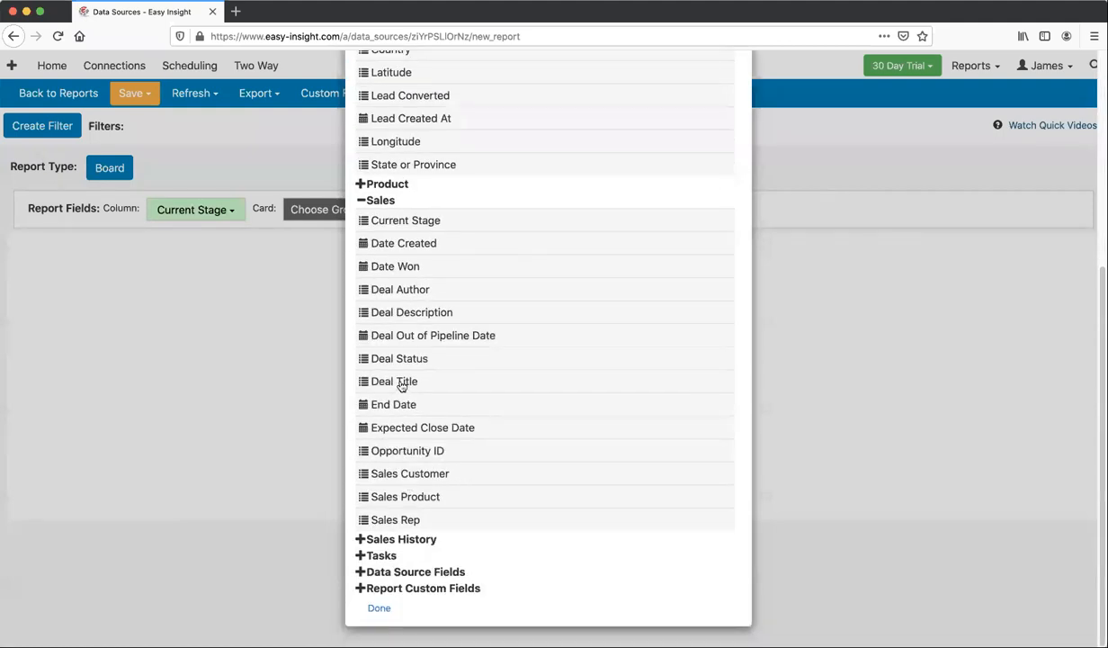
left_click(398, 381)
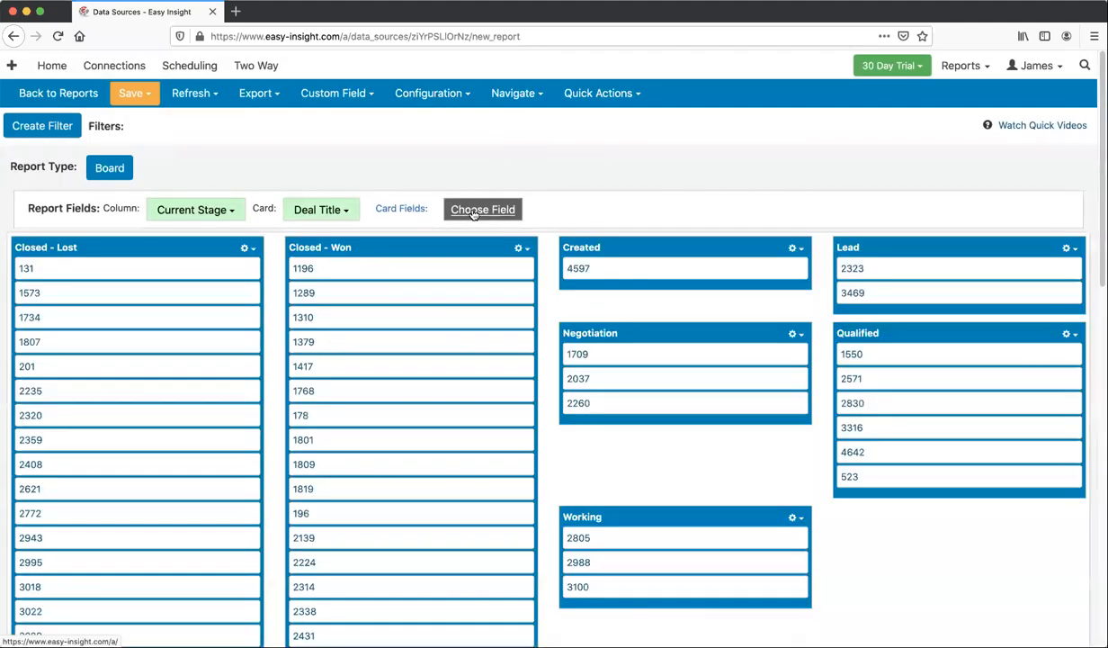
Add Sales Rep and Expected Close Date from the Sales fields as the board's card fields.
left_click(474, 210)
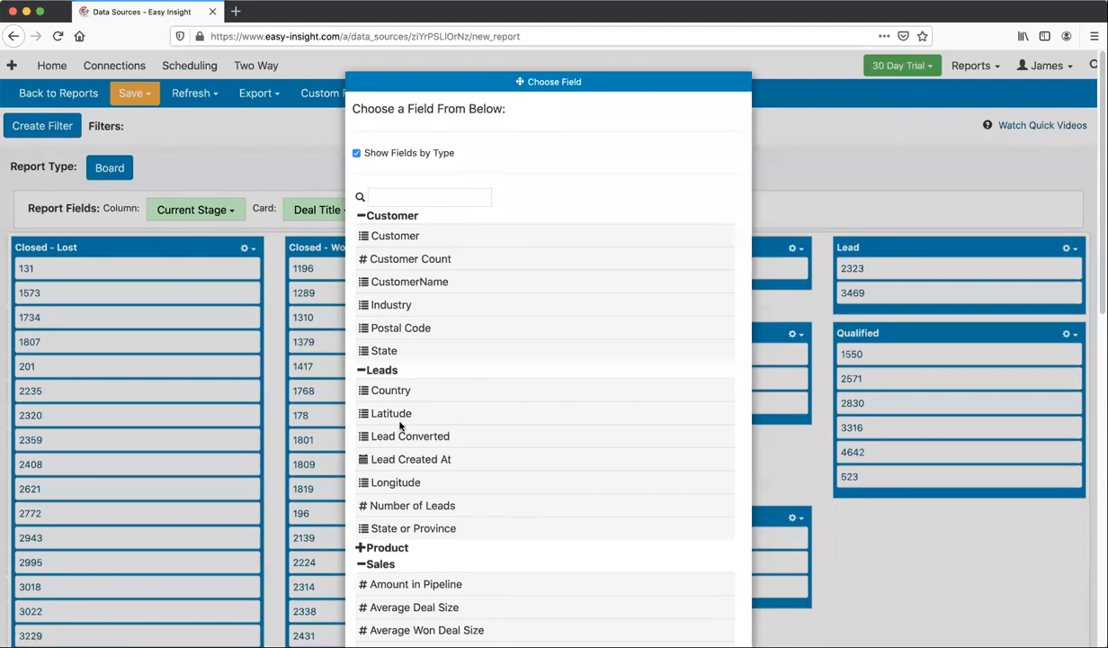
scroll(411, 423, "down", 3)
scroll(402, 518, "down", 5)
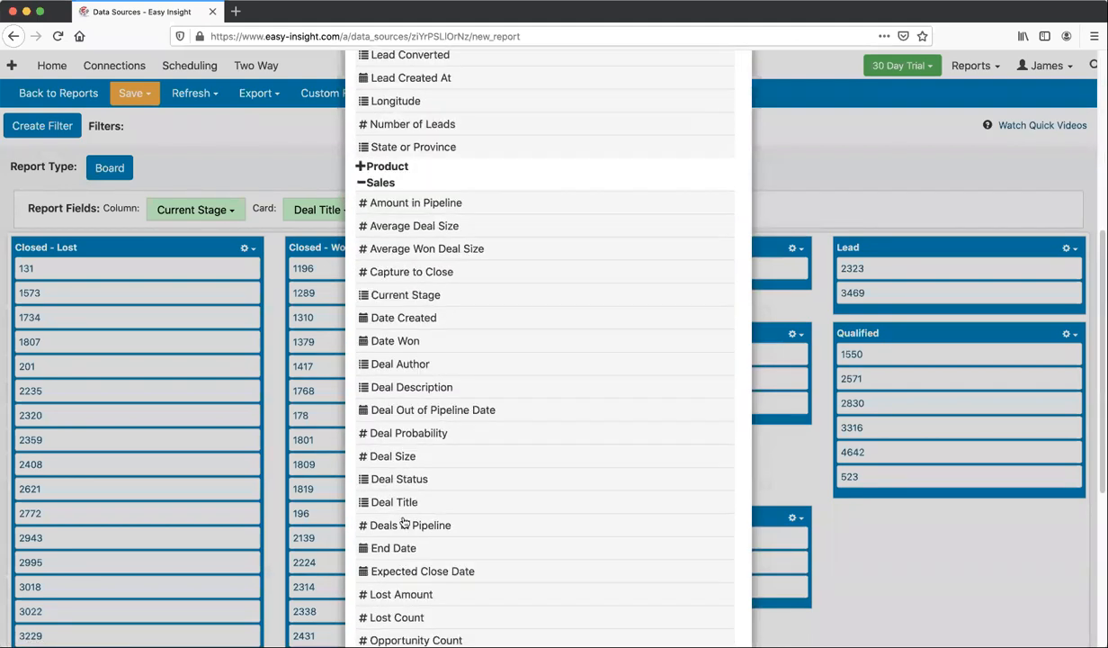
left_click(406, 548)
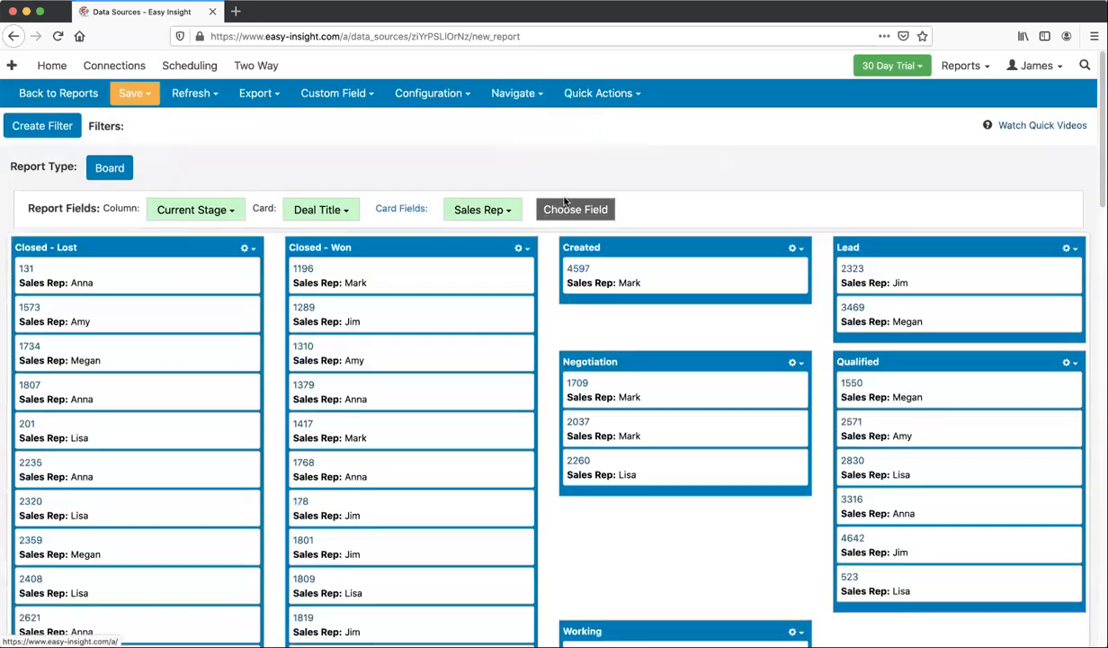
left_click(568, 208)
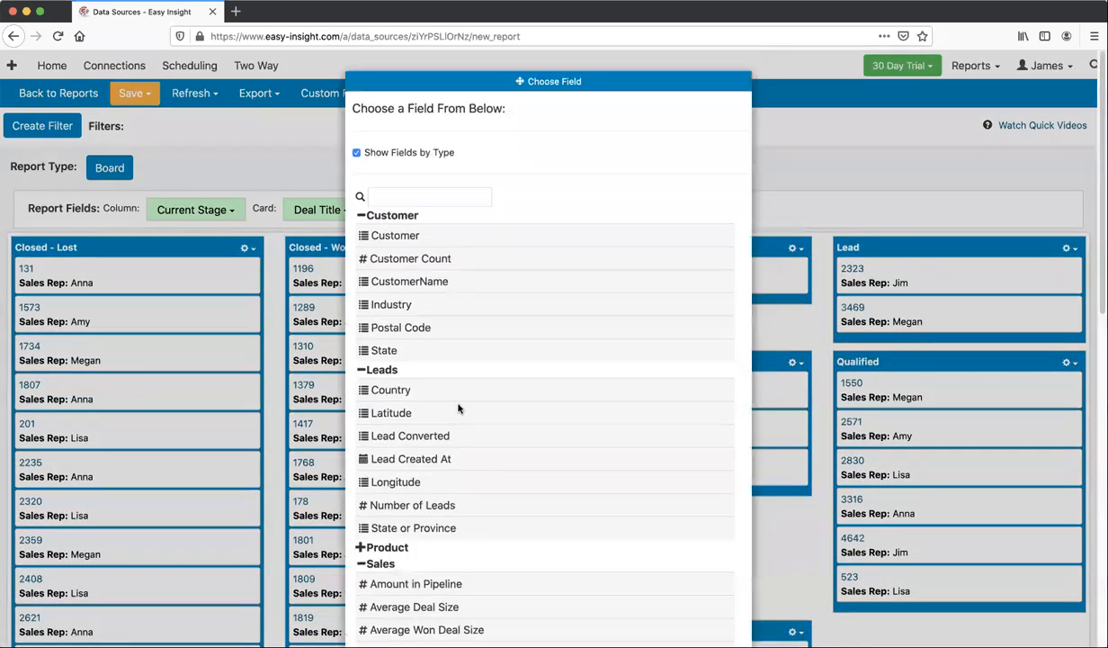
scroll(445, 418, "down", 3)
scroll(407, 543, "down", 3)
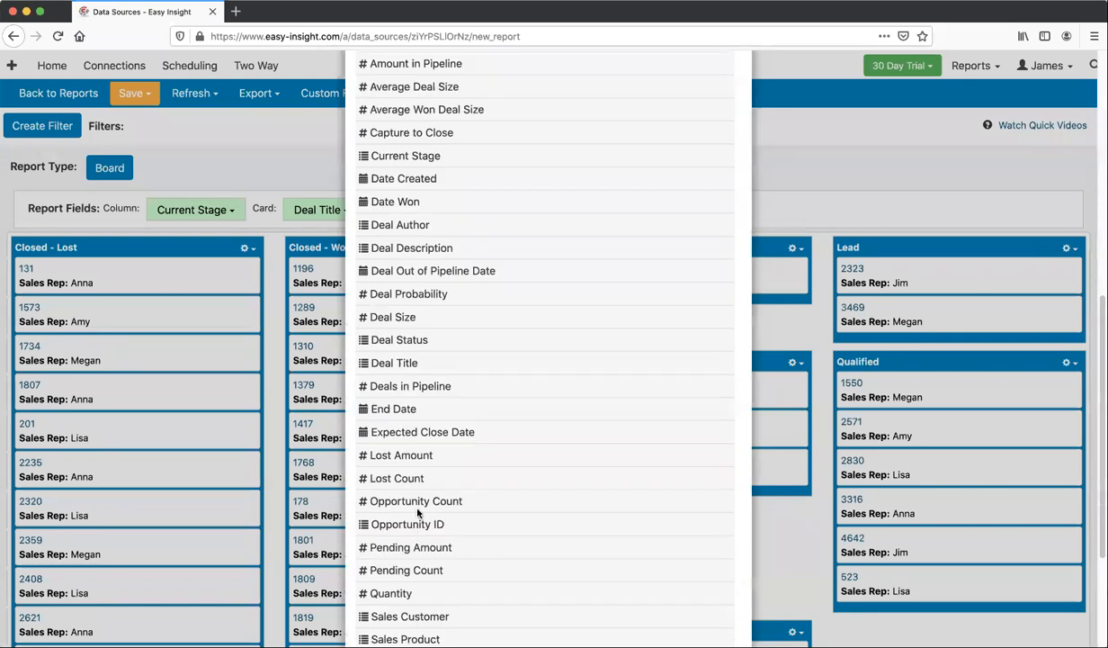
left_click(418, 433)
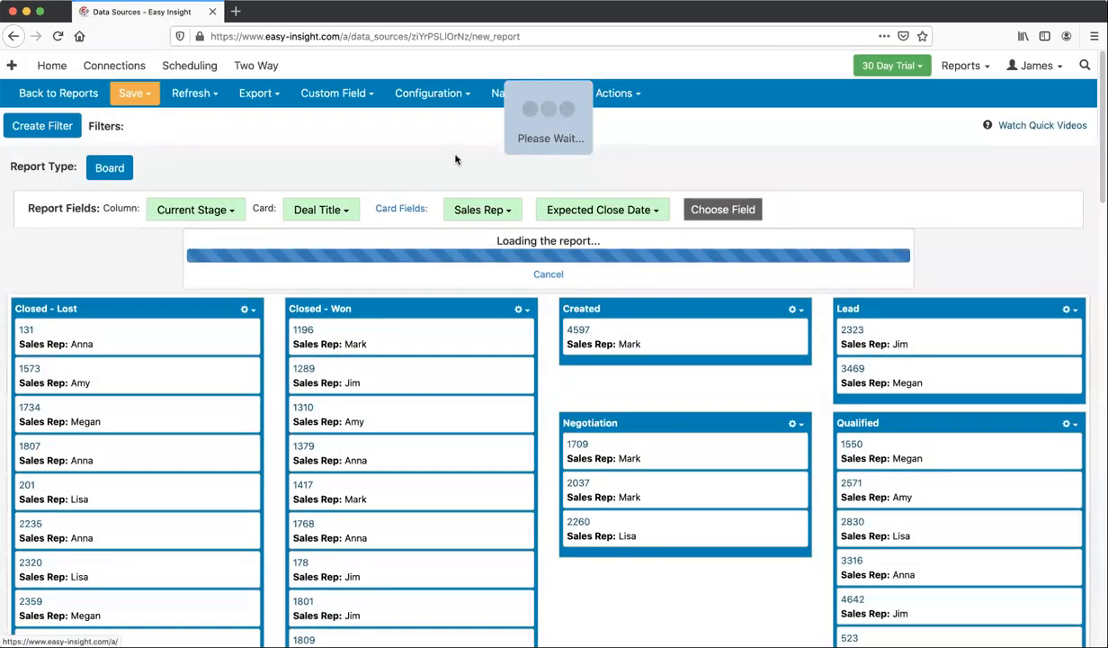
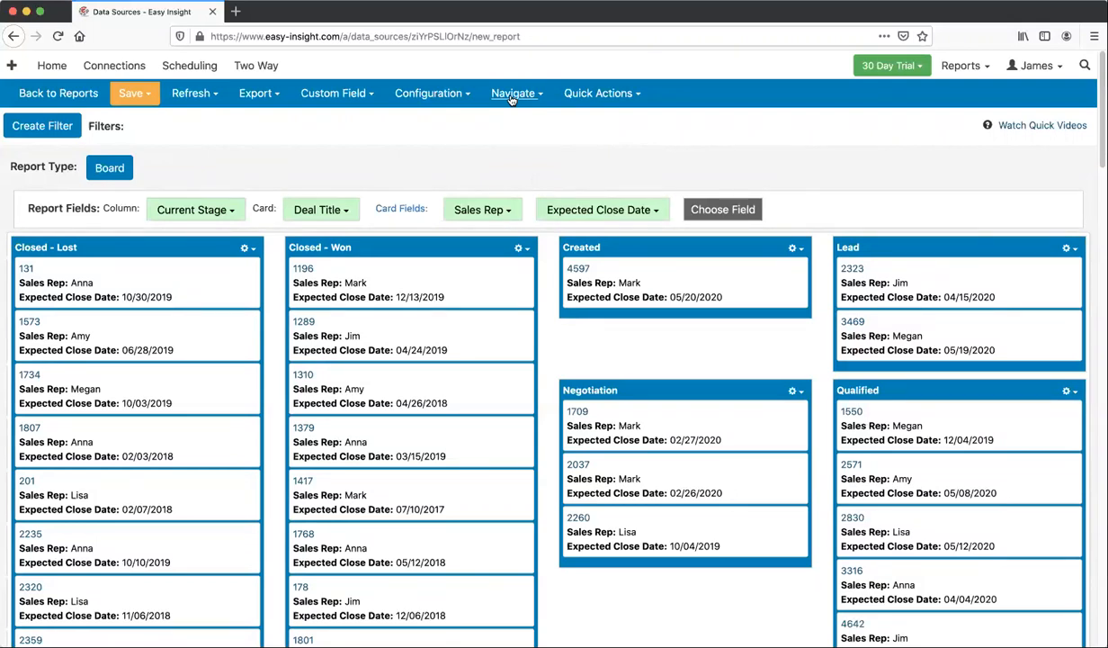
Create another new report and set its type to Month over Month.
left_click(510, 95)
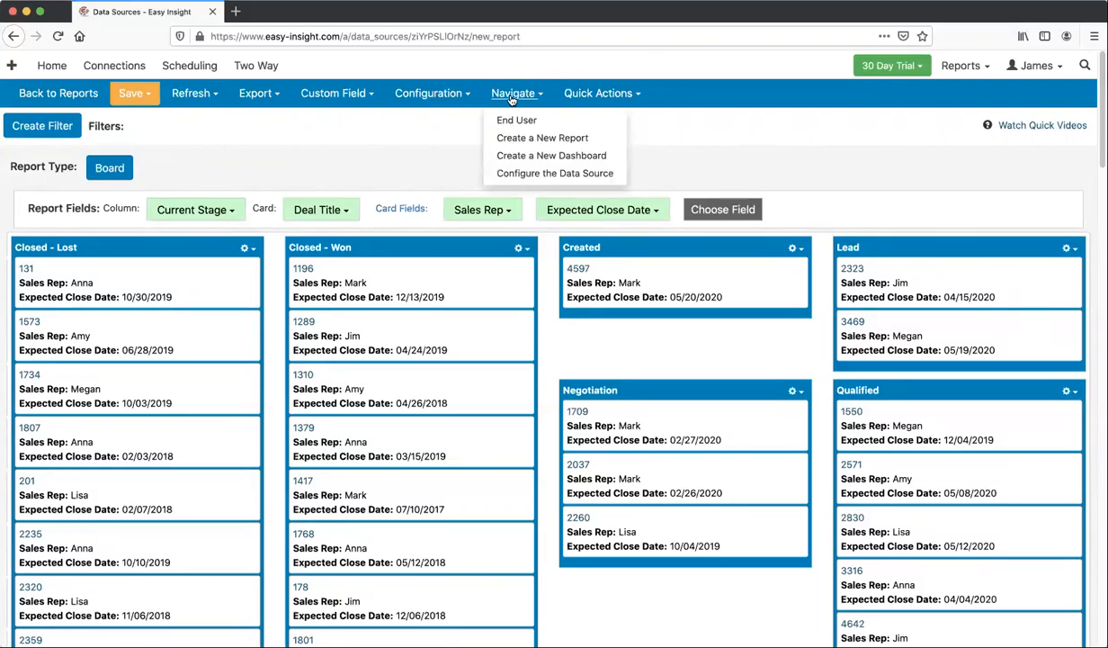
left_click(538, 138)
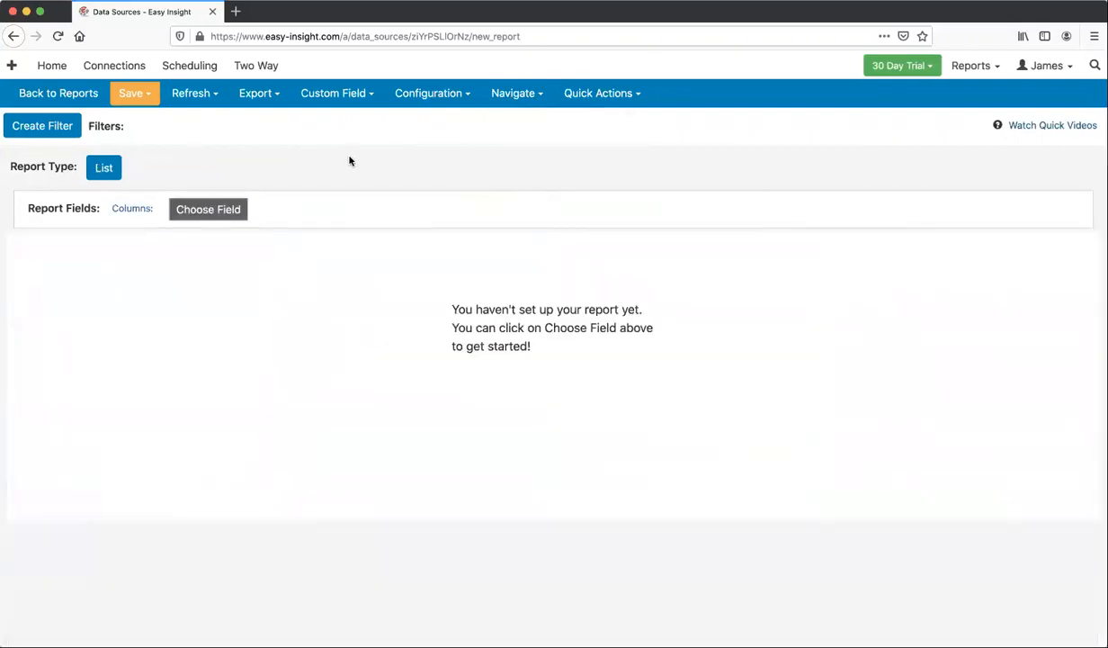
left_click(103, 168)
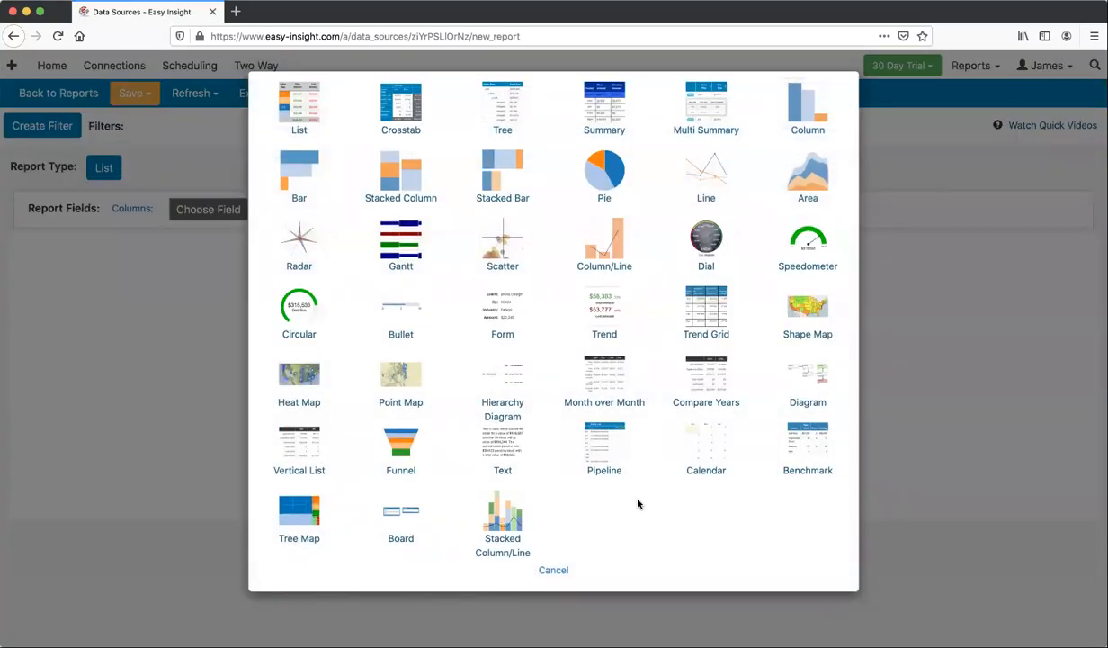
left_click(601, 373)
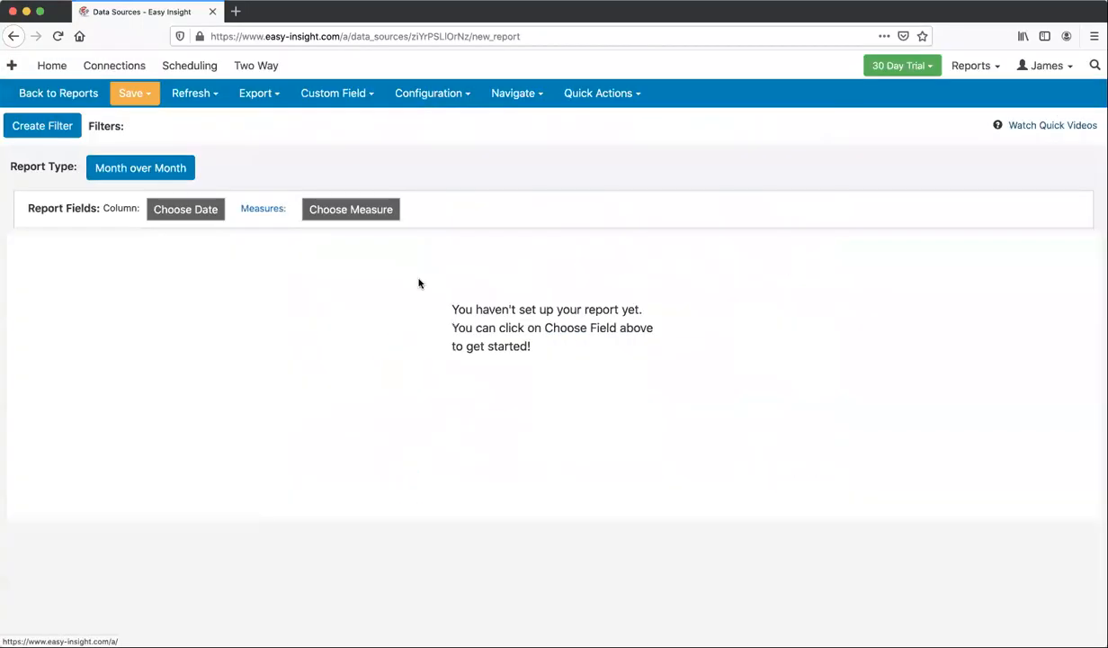
Set the Month over Month report's column to Date Created and add Won Amount as its first measure.
left_click(181, 212)
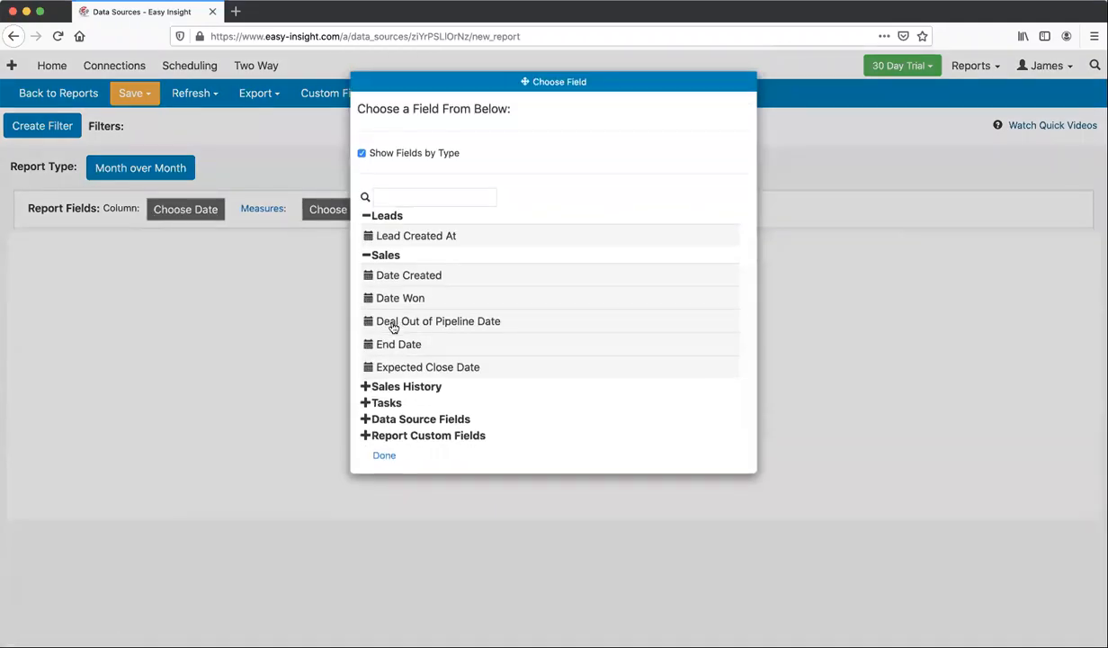
left_click(403, 275)
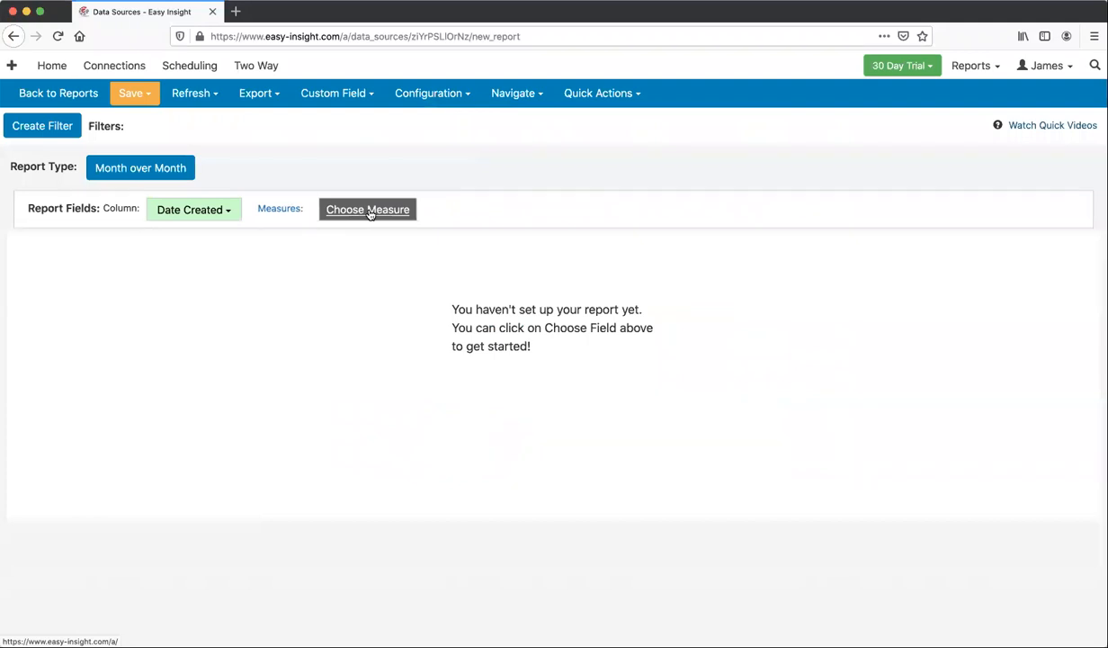
left_click(367, 210)
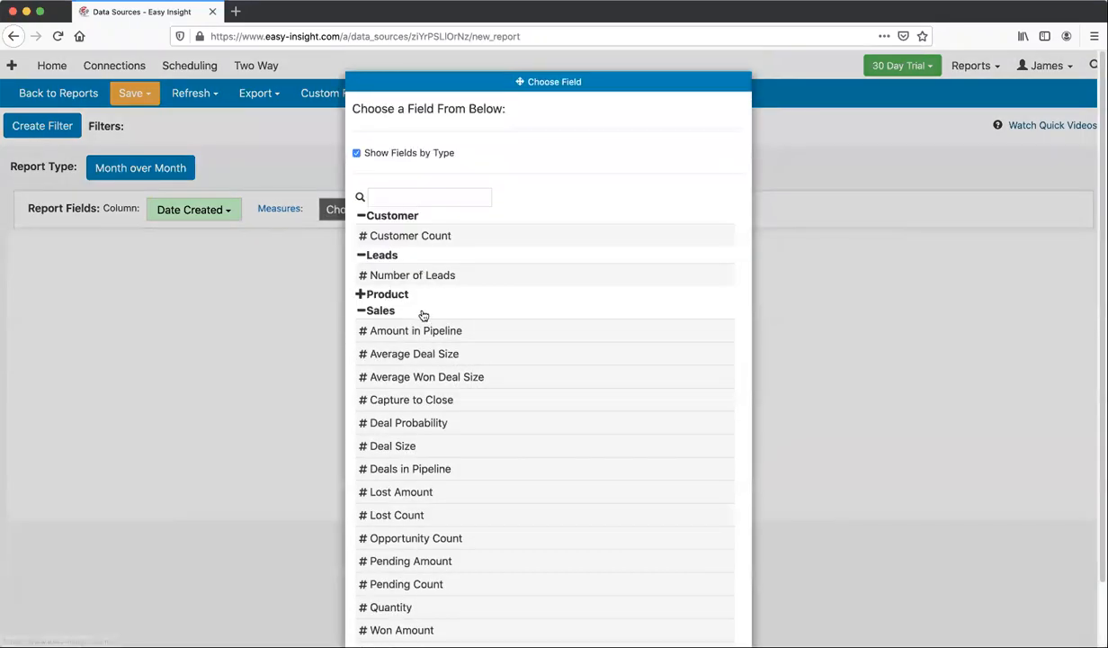
scroll(415, 432, "down", 1)
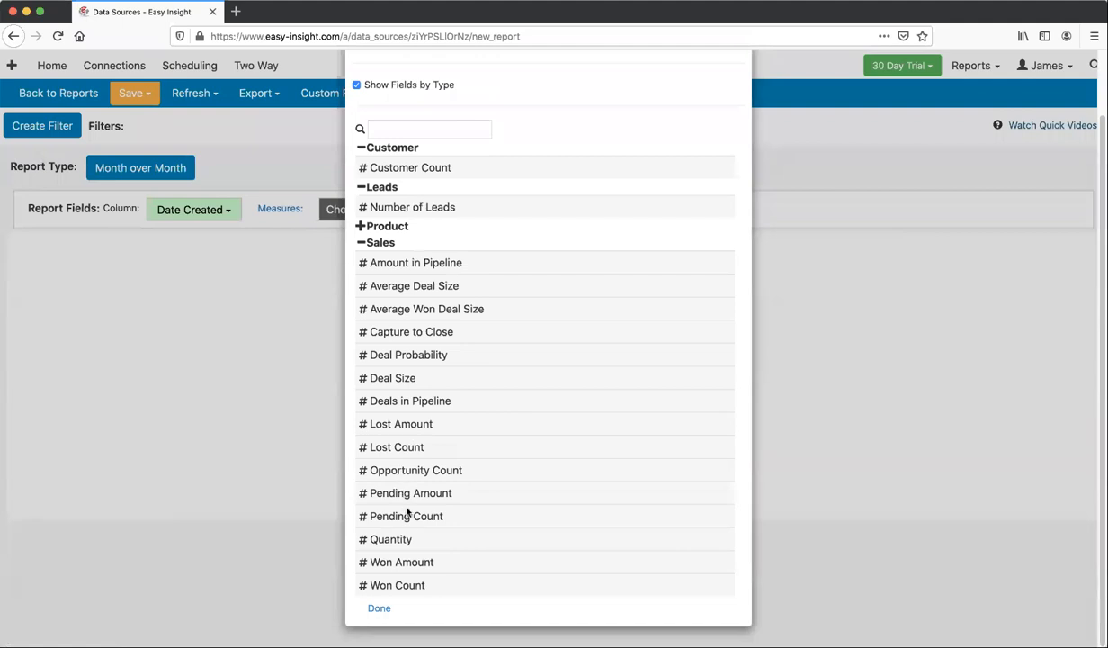
left_click(398, 561)
Add Pending Amount and Won Count from the Sales fields as further measures of the report.
left_click(474, 213)
left_click(400, 558)
left_click(584, 211)
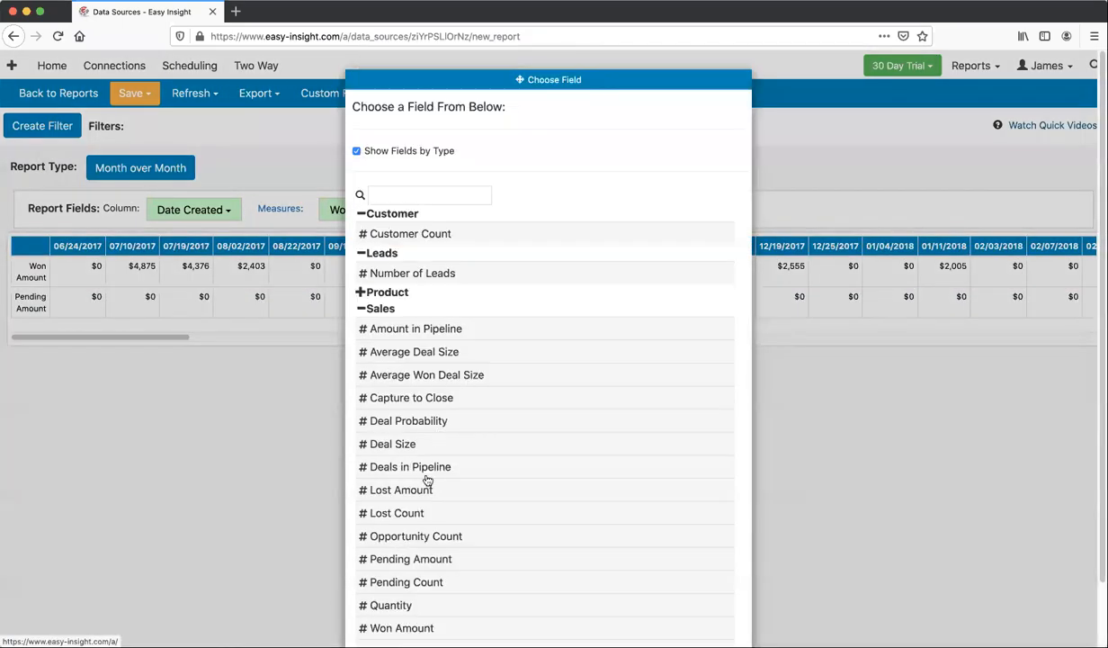
scroll(409, 564, "down", 1)
left_click(403, 583)
Replace the Pending Amount measure with Lost Amount.
left_click(485, 210)
left_click(499, 300)
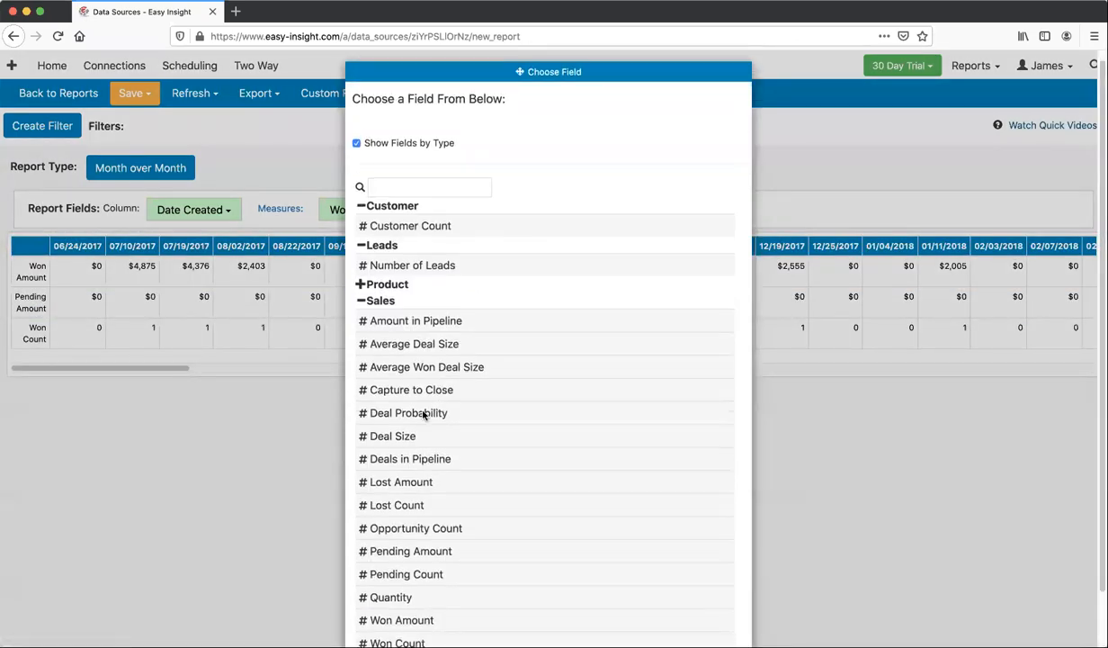
scroll(423, 416, "down", 1)
left_click(396, 423)
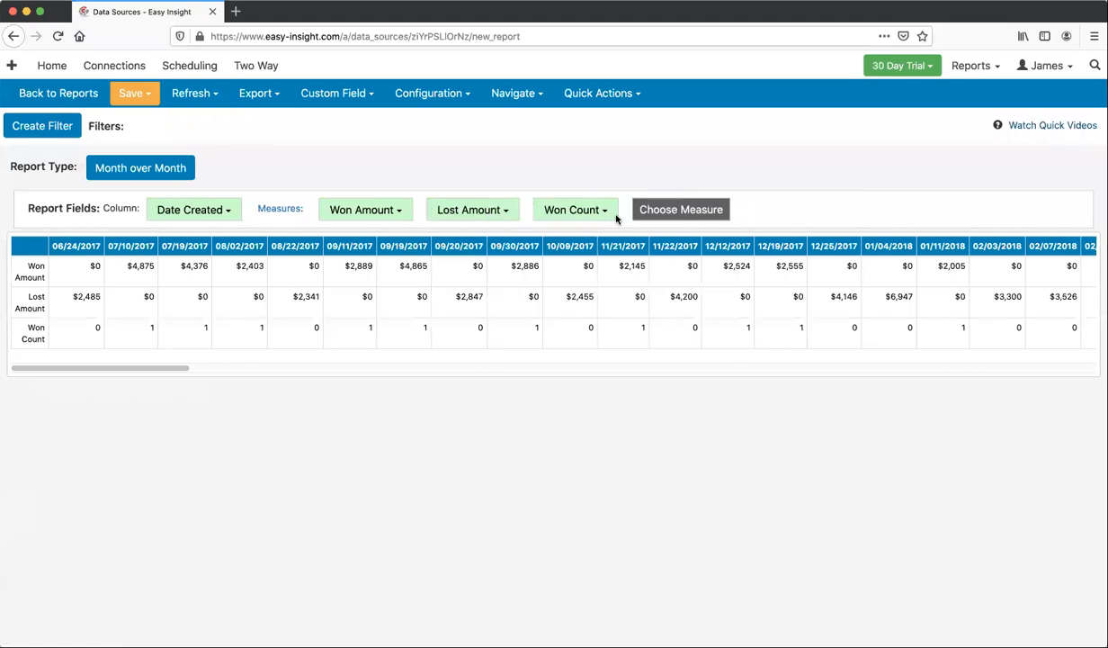
Add Lost Count as the fourth measure and group the Date Created column by Year.
left_click(665, 210)
left_click(415, 512)
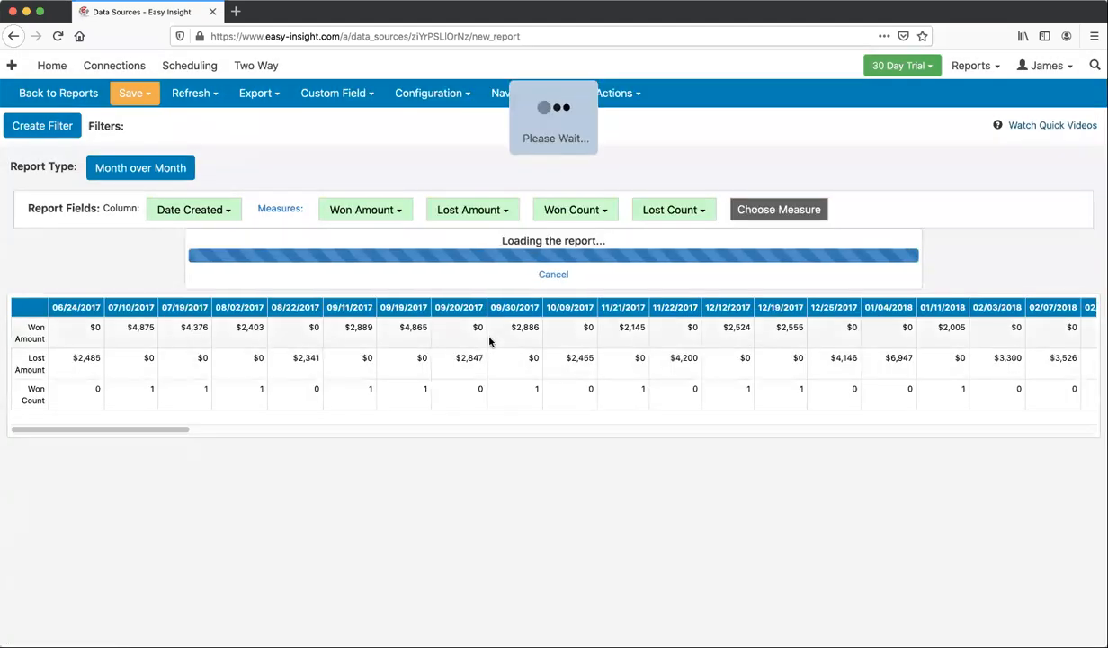
left_click(186, 208)
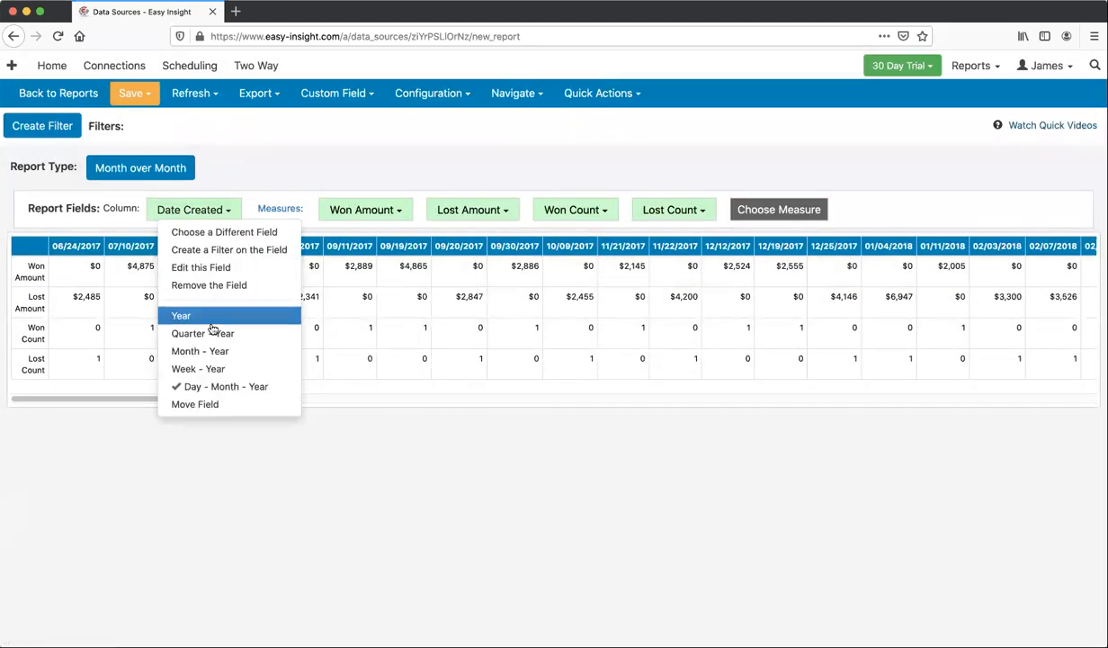
left_click(212, 316)
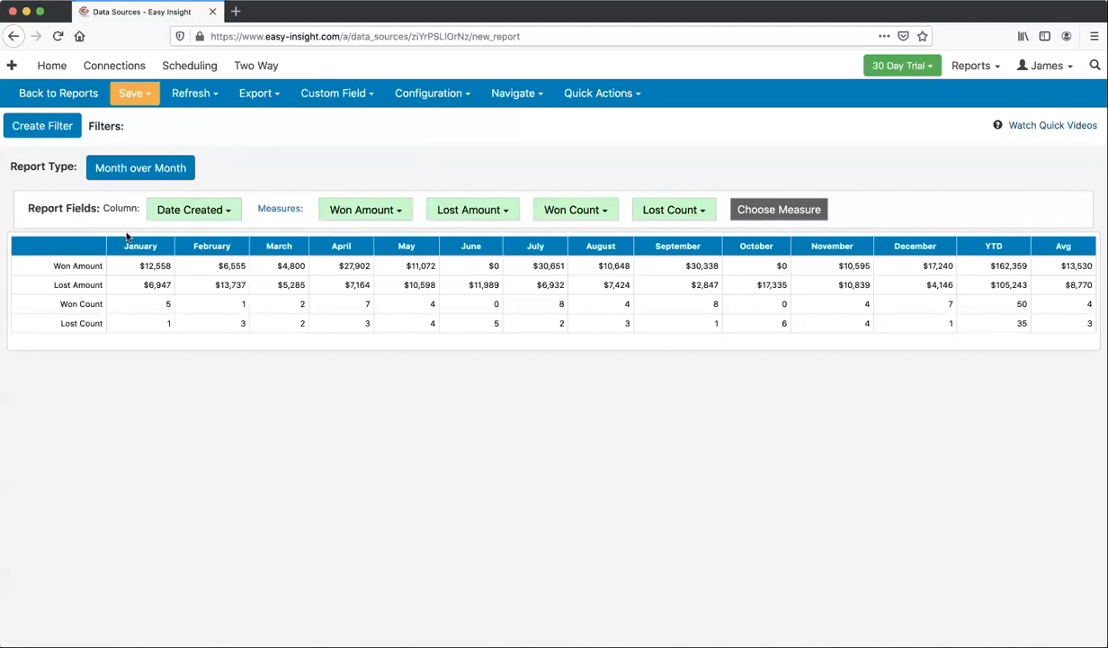
Try grouping the Date Created column by Month - Year and by Quarter - Year.
left_click(180, 208)
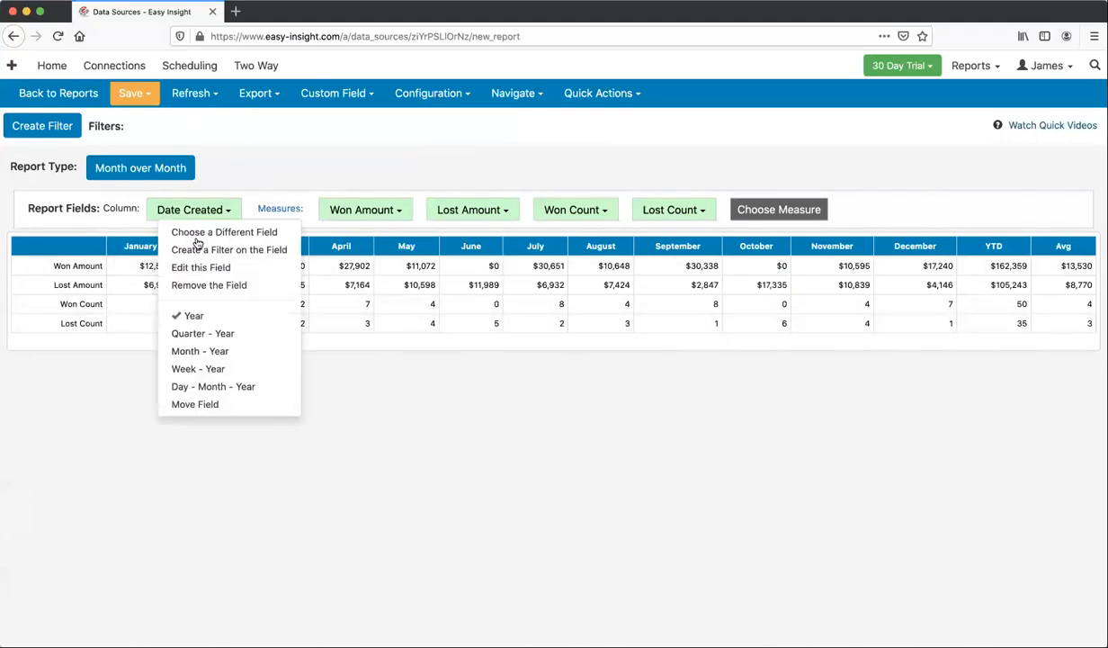
left_click(219, 352)
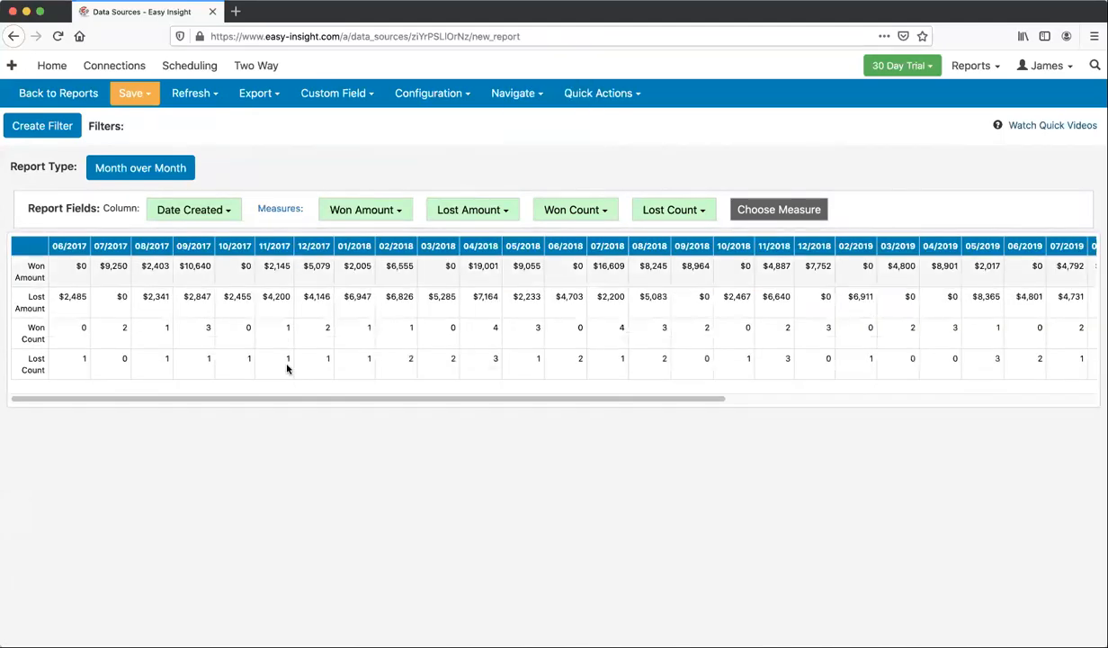
left_click_drag(281, 397, 717, 403)
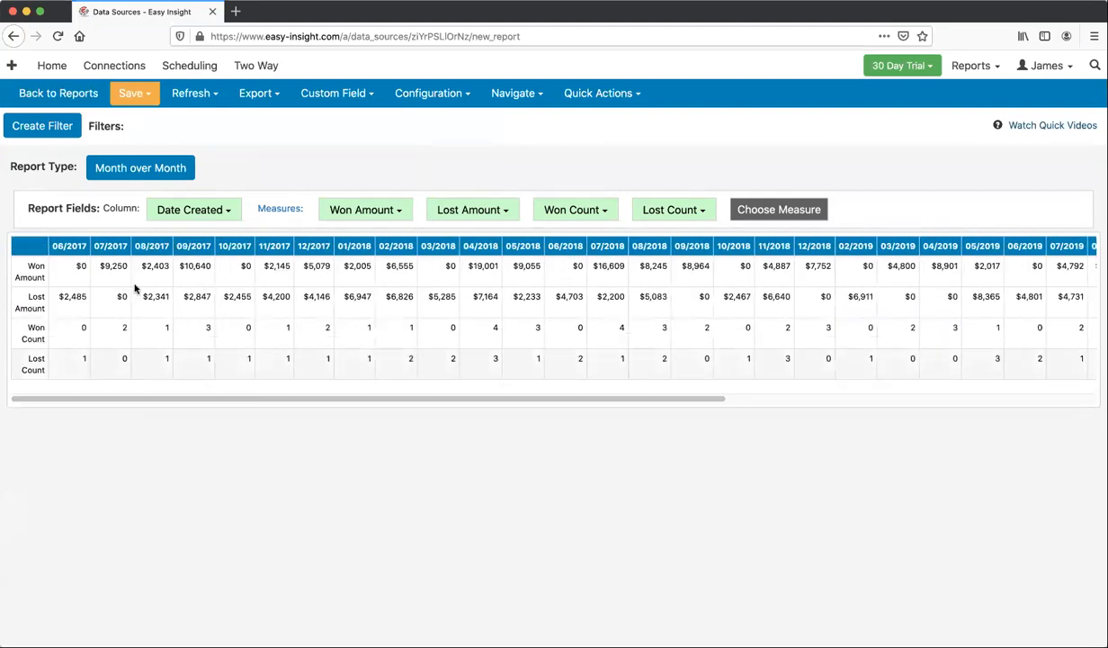
left_click(189, 210)
left_click(203, 334)
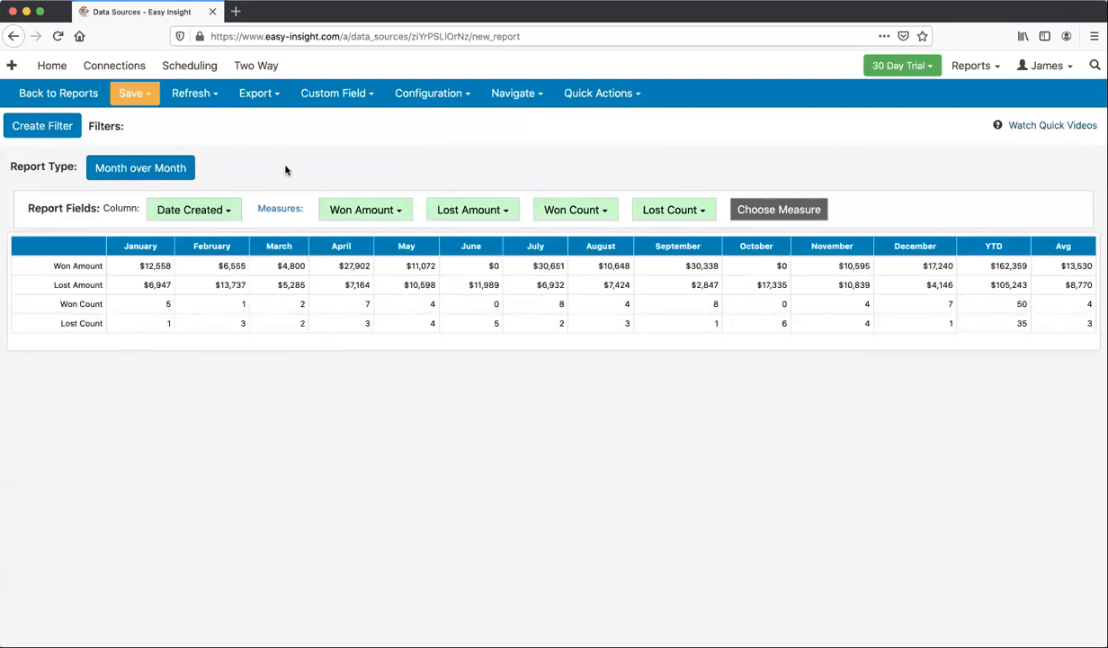
Set the Date Created grouping to Month - Year and look through the full range of monthly columns.
left_click(213, 210)
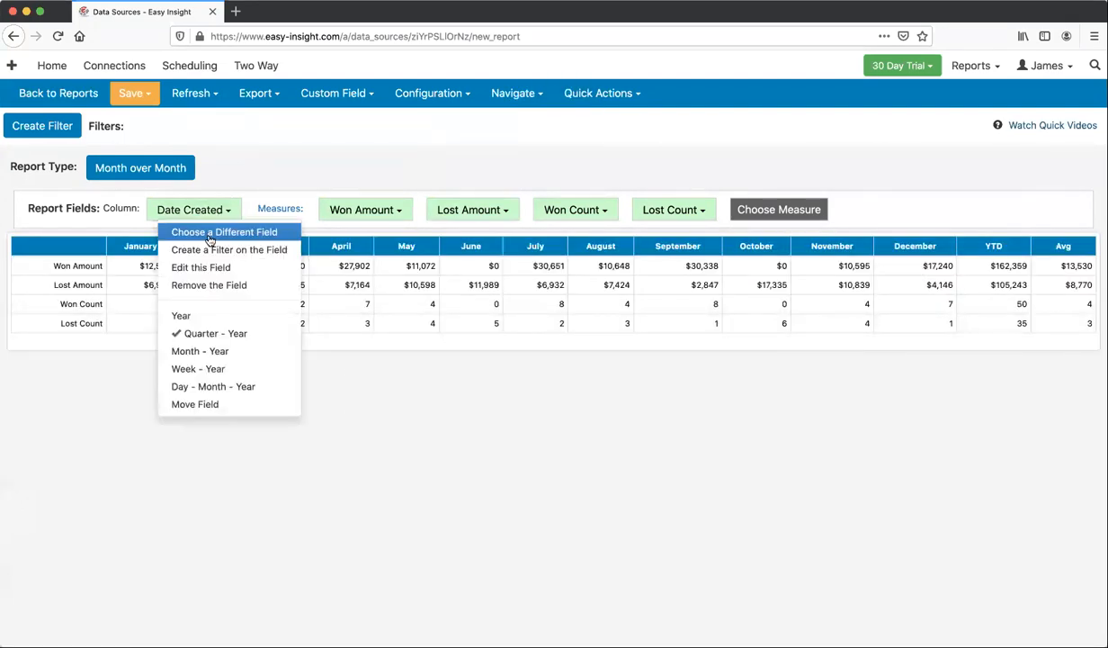
left_click(215, 350)
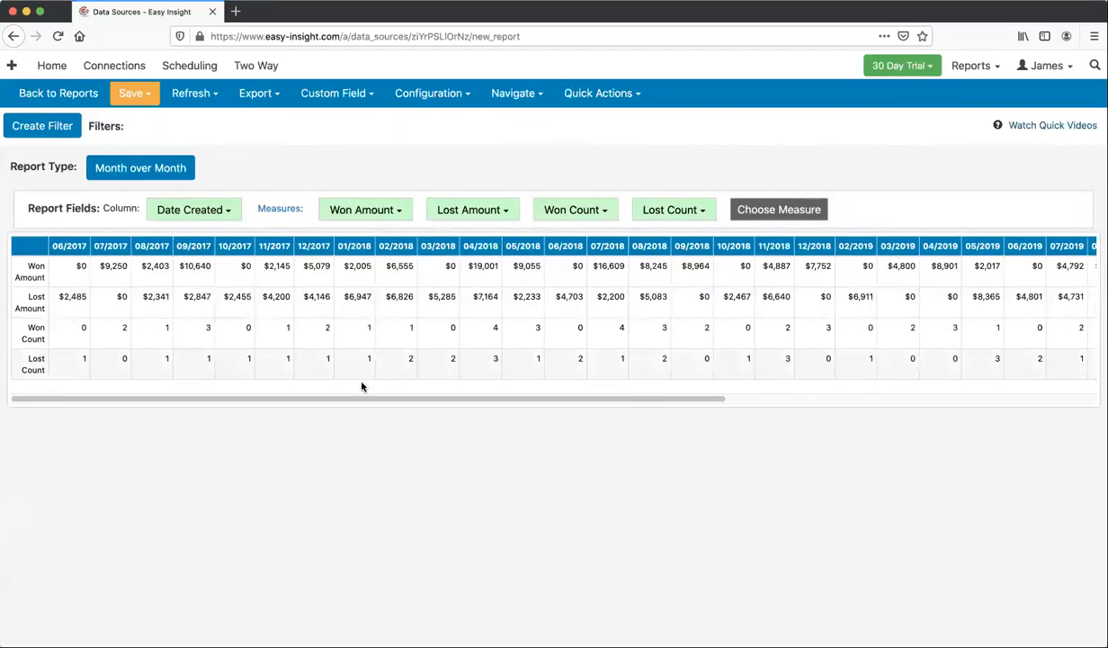
scroll(461, 395, "right", 10)
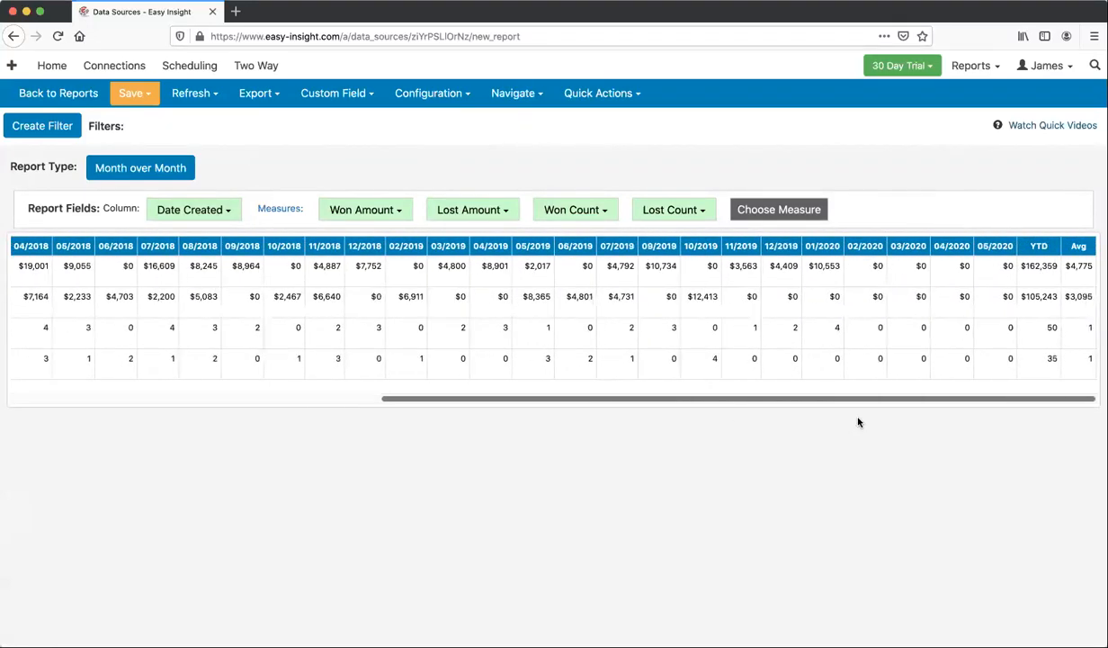
scroll(809, 422, "left", 6)
scroll(269, 400, "left", 5)
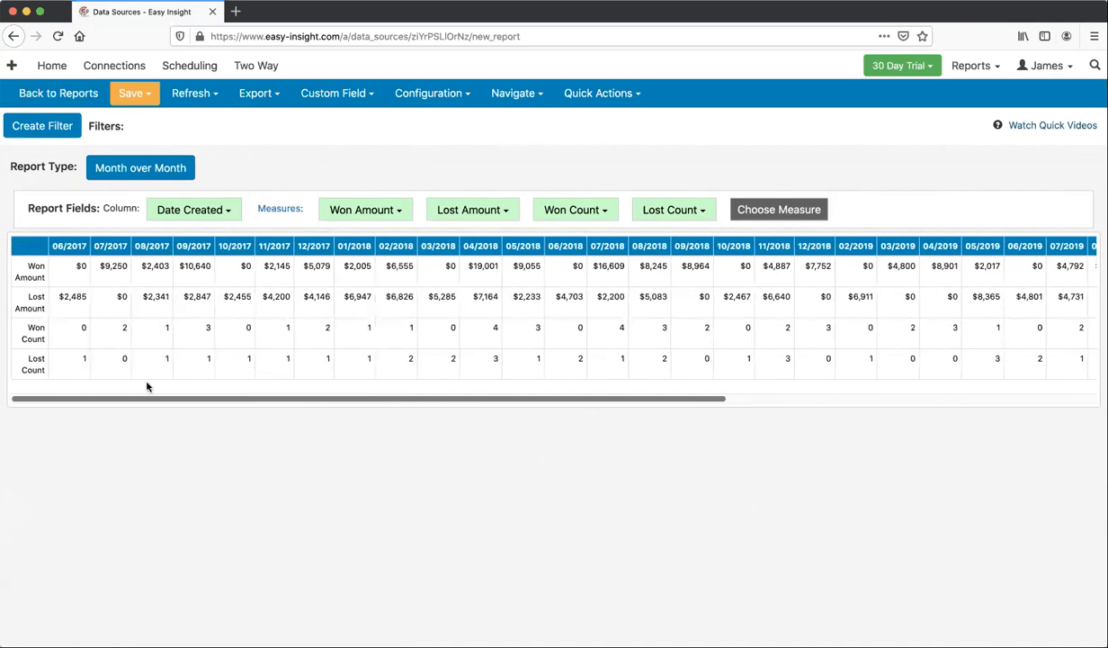
Change the report type from Month over Month to Compare Years.
left_click(144, 171)
left_click(706, 369)
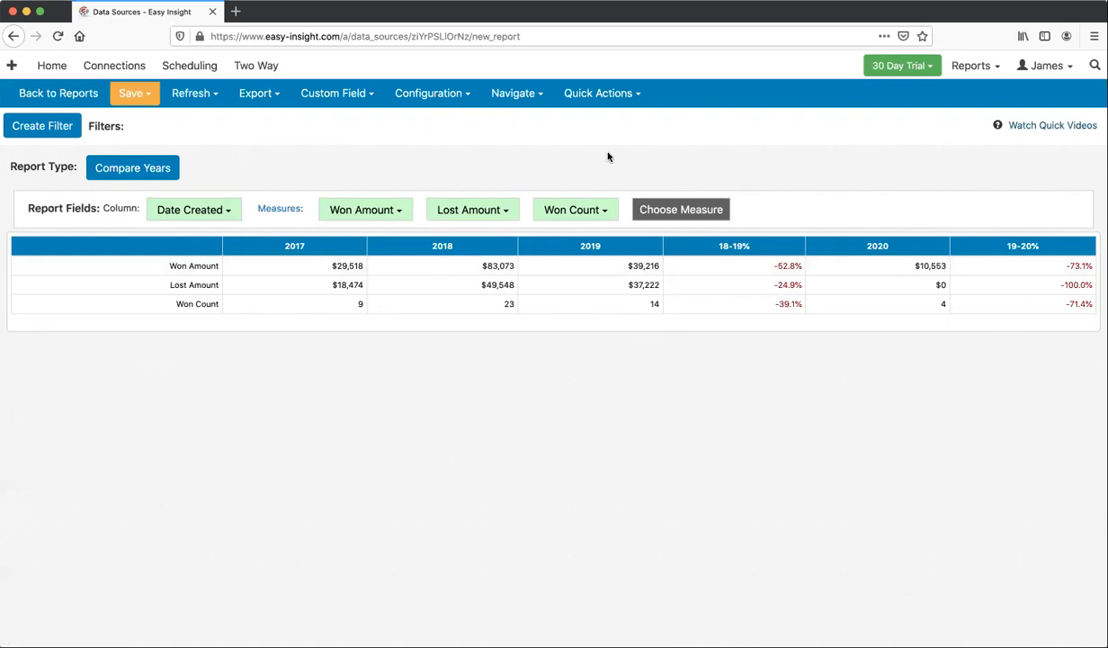
left_click(124, 175)
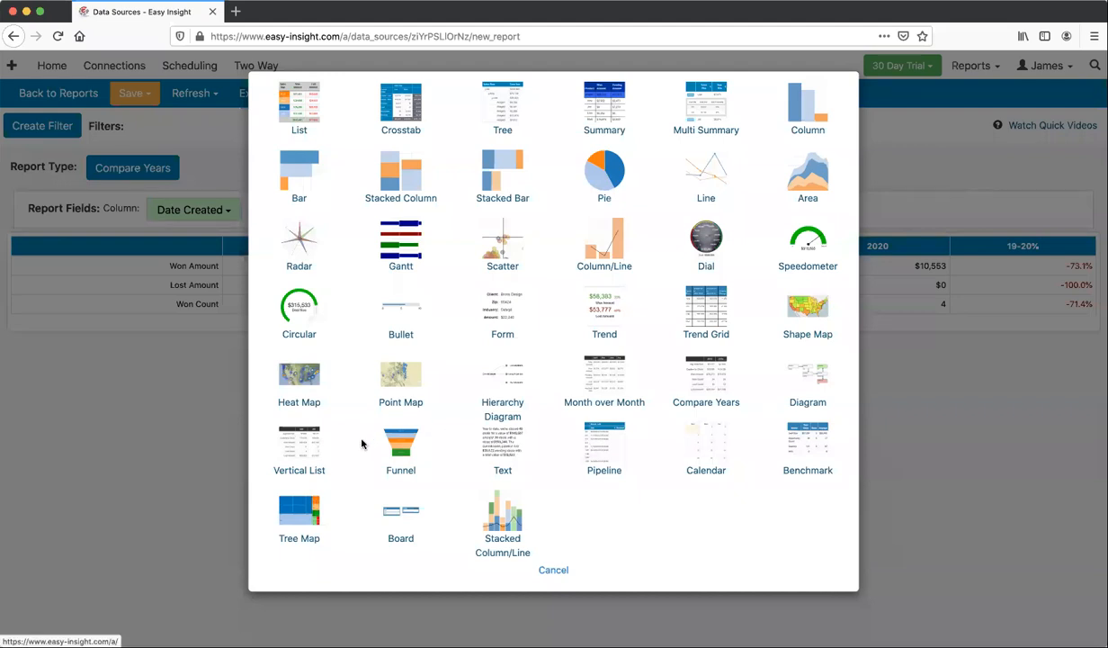
left_click(193, 405)
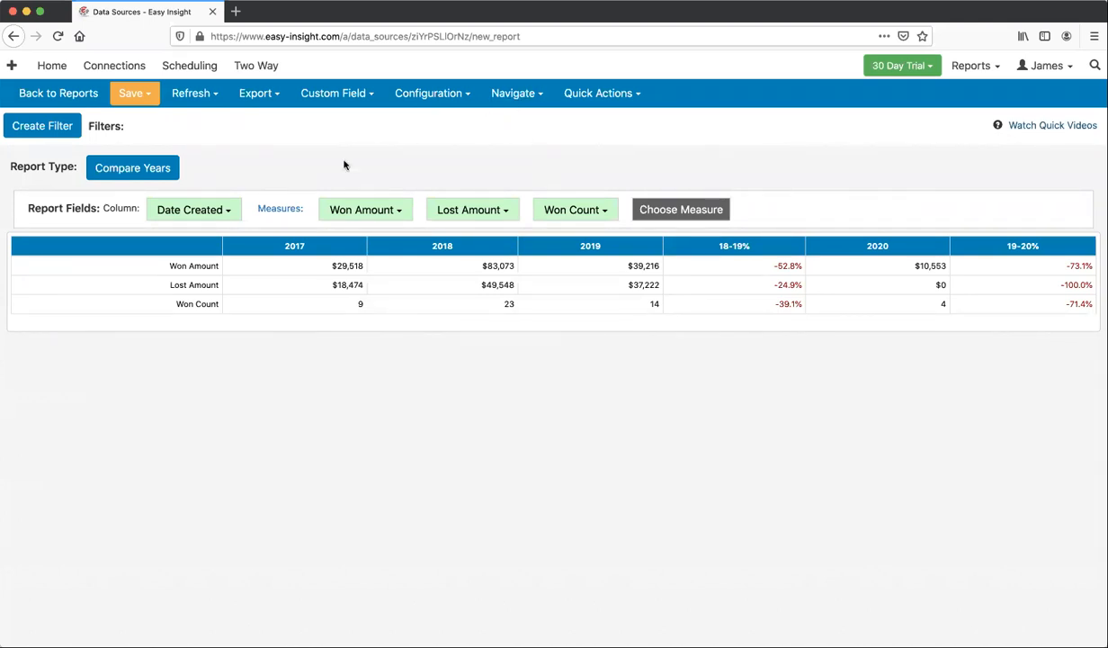
left_click(158, 170)
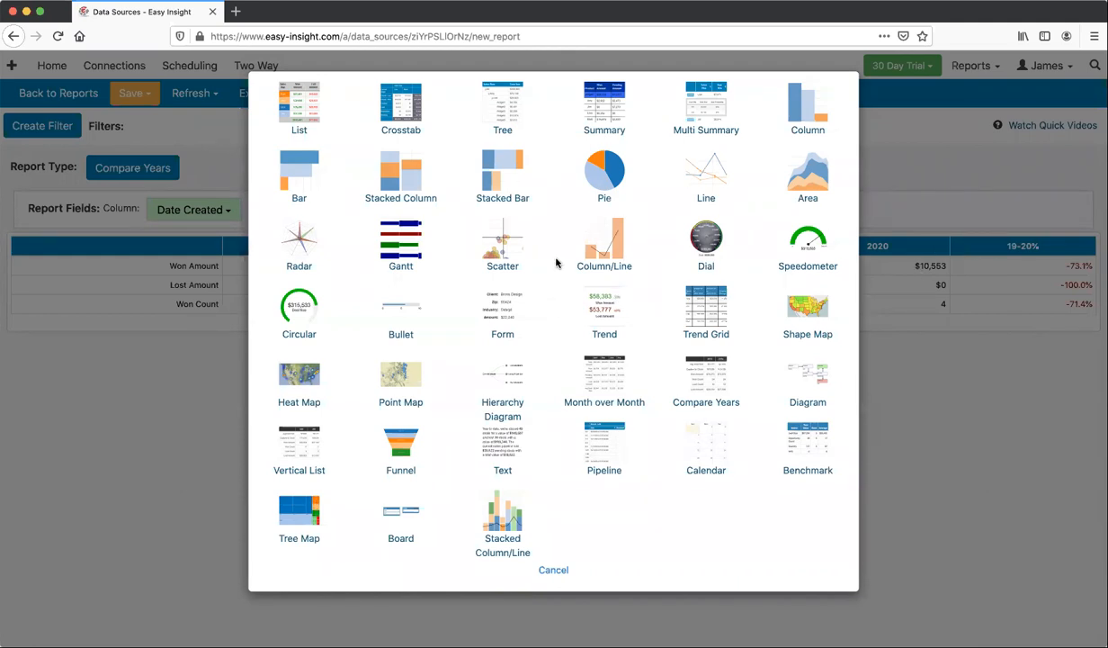
left_click(199, 149)
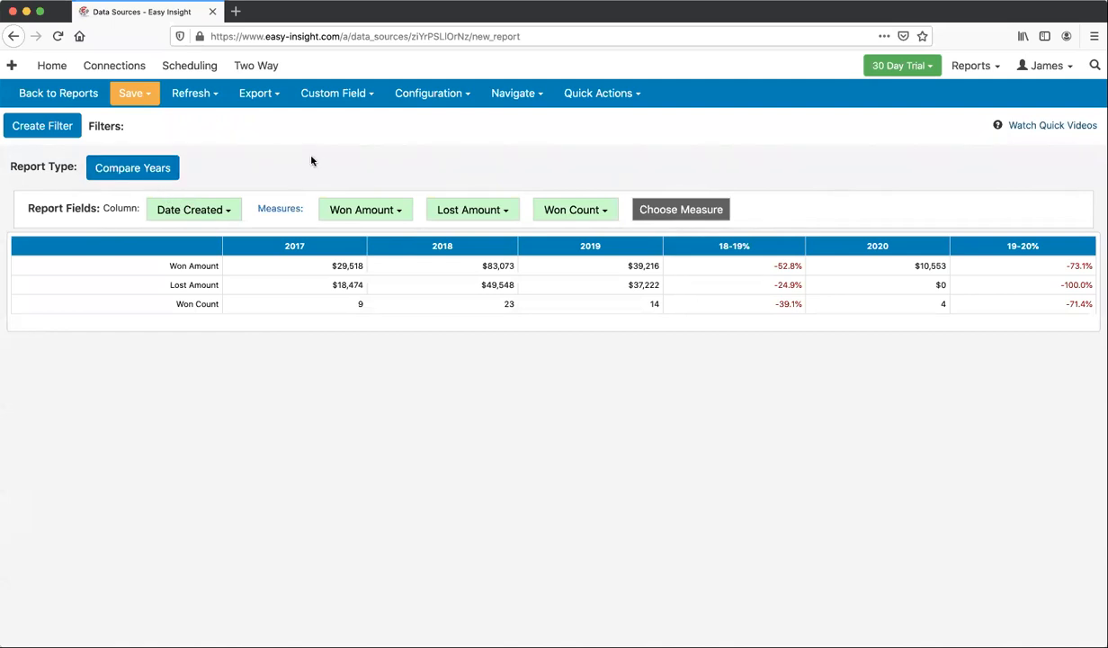
Create a new report and set its type to Layered Map with a Point Map layer.
left_click(515, 92)
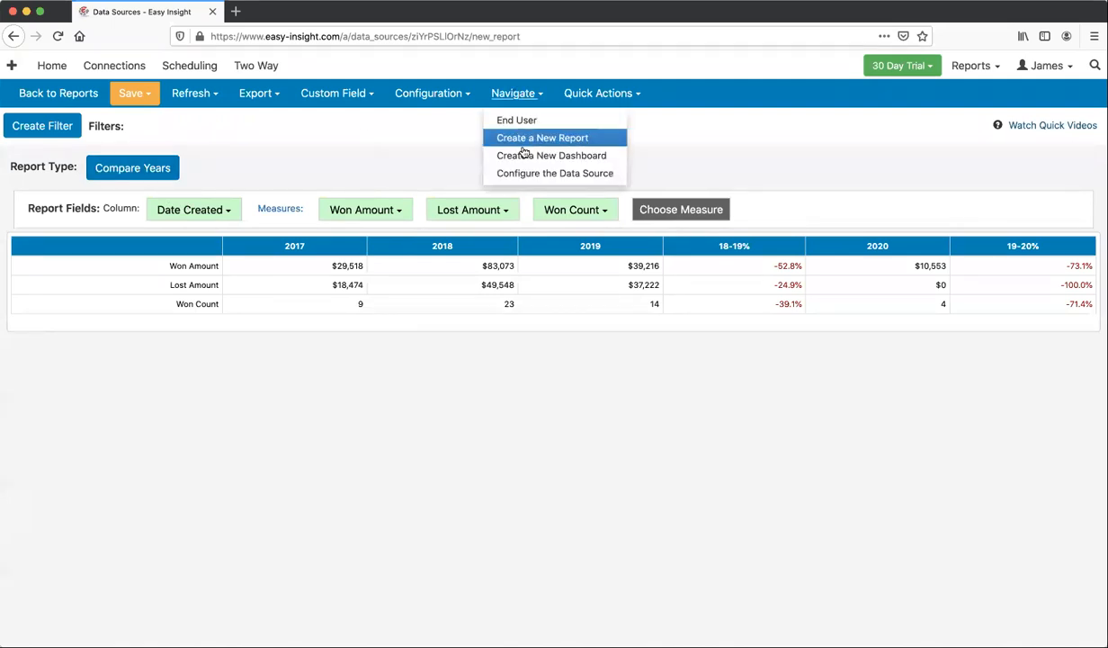
left_click(529, 144)
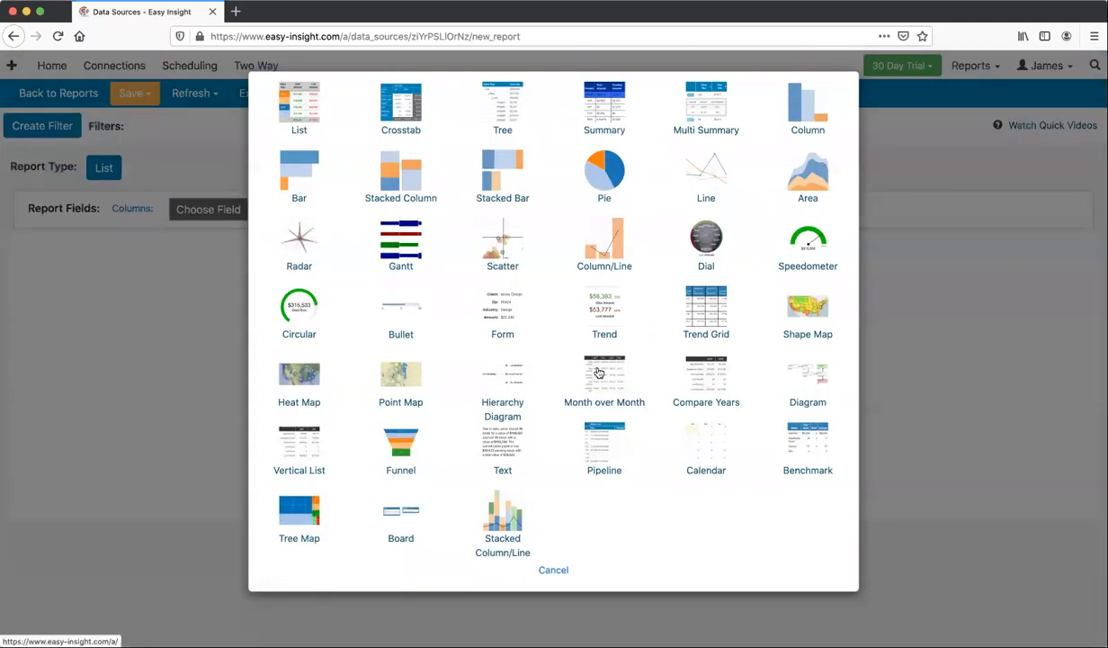
left_click(400, 369)
left_click(537, 118)
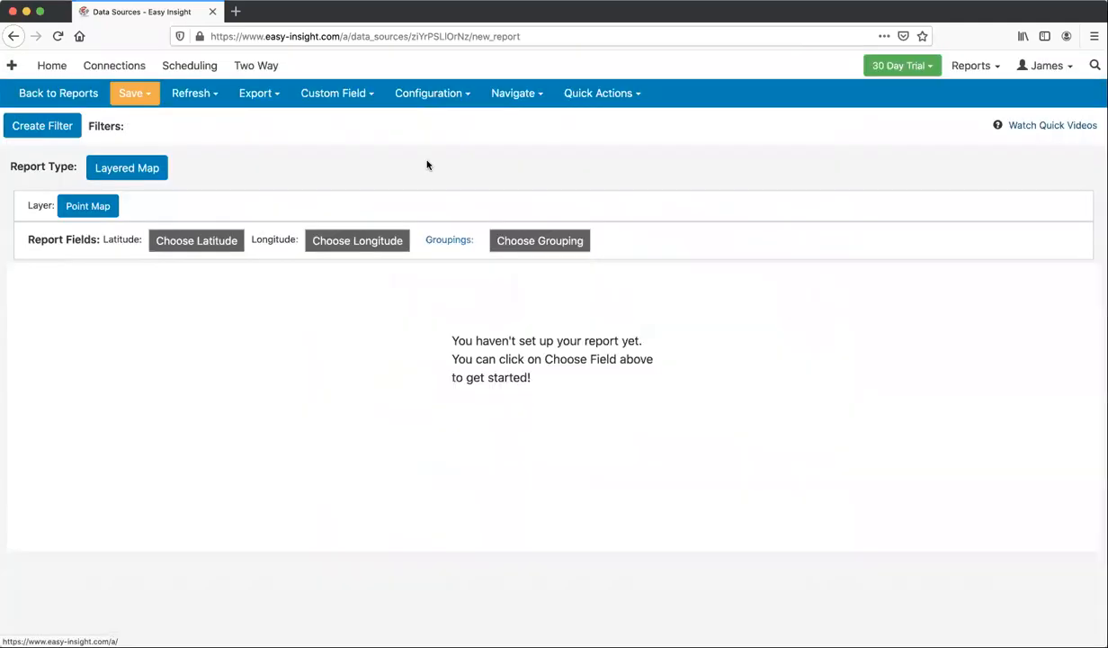
Assign the Latitude and Longitude fields from Leads to the point map layer's coordinates.
left_click(216, 238)
left_click(392, 389)
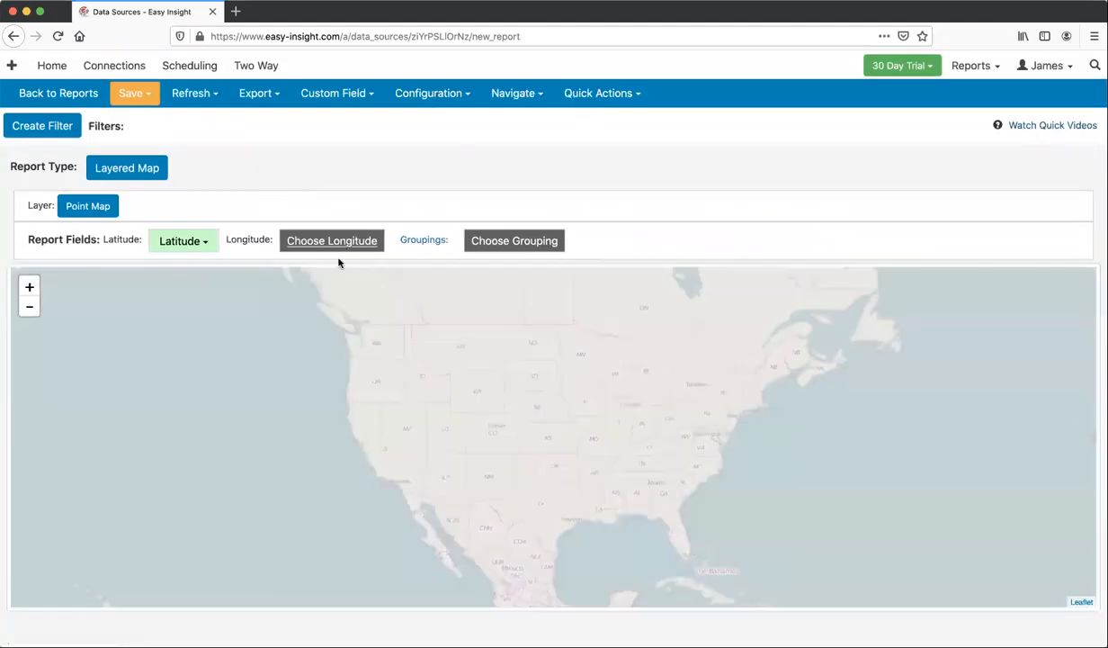
left_click(333, 240)
left_click(396, 458)
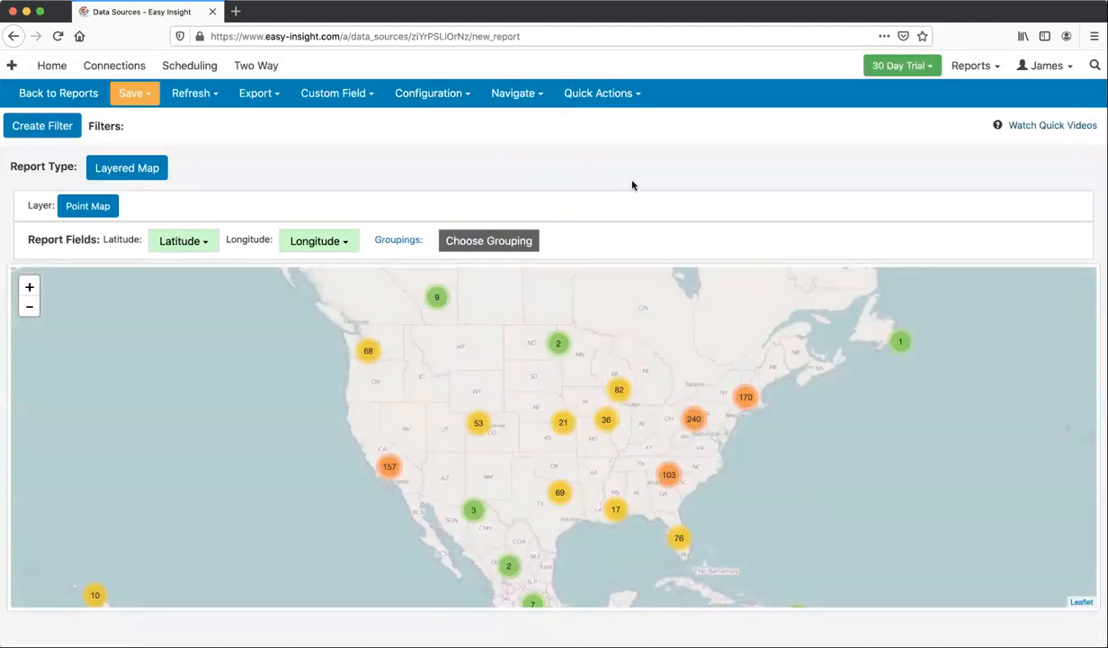
Create a new List report and switch it to being run manually.
left_click(503, 99)
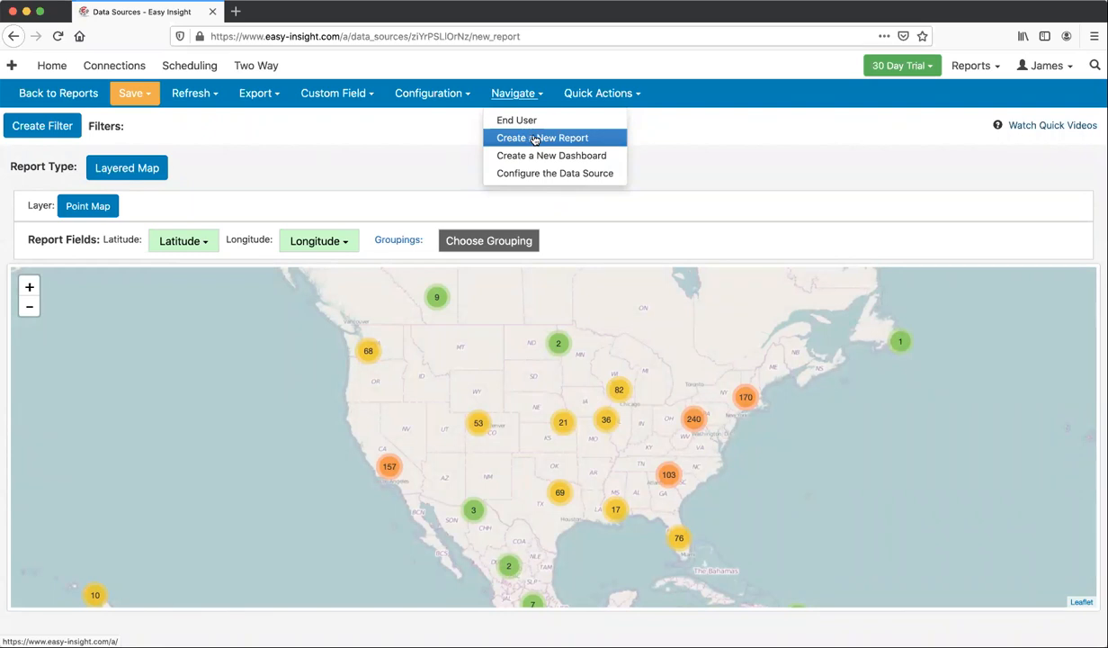
left_click(513, 136)
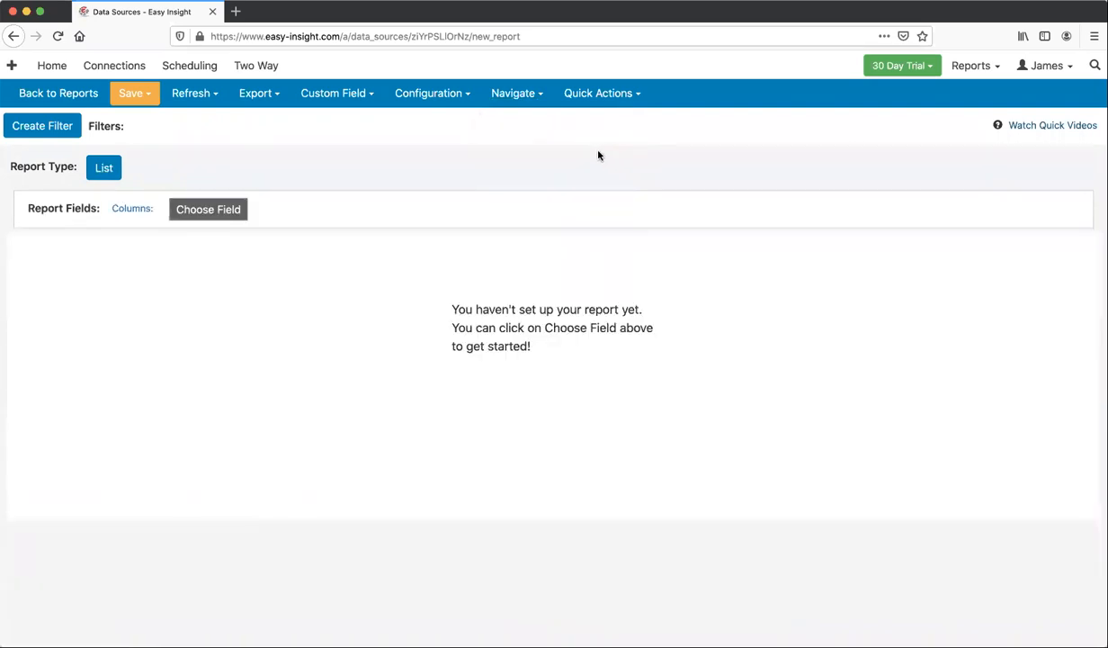
left_click(594, 95)
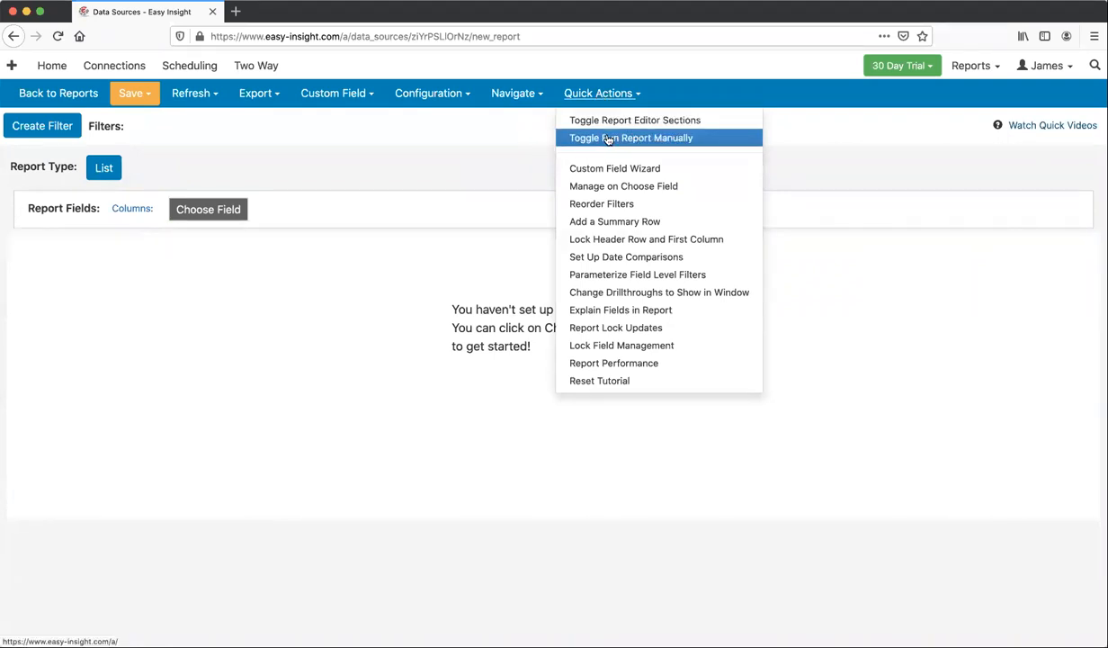
left_click(609, 138)
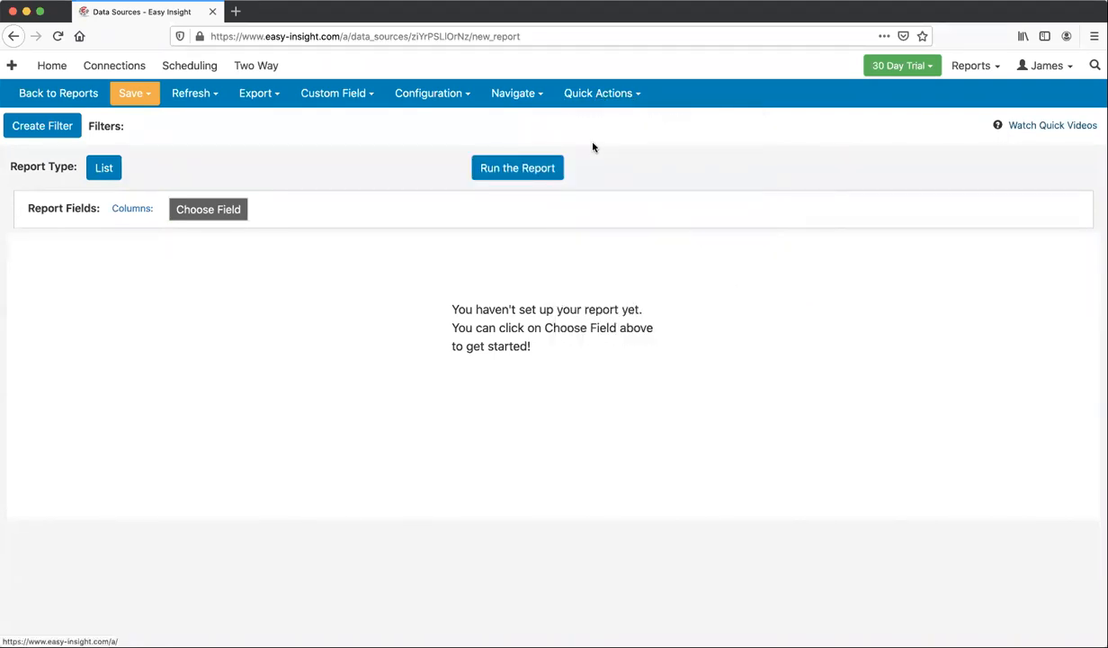
Add Current Stage and Sales Rep from the Sales fields as the list report's first two columns.
left_click(199, 208)
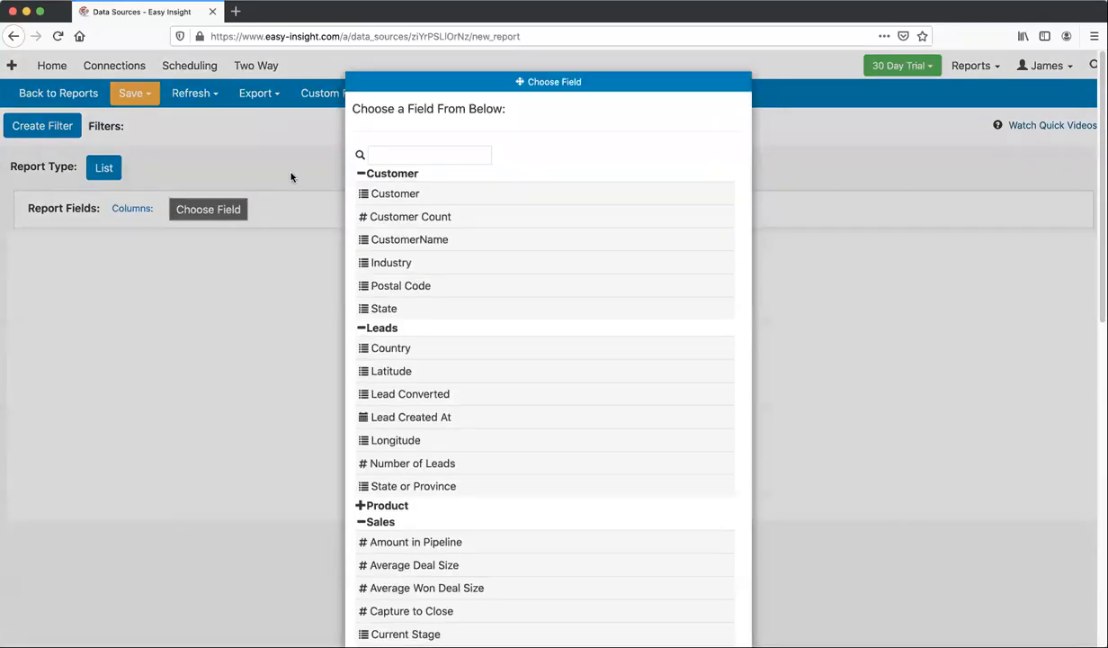
scroll(398, 425, "down", 3)
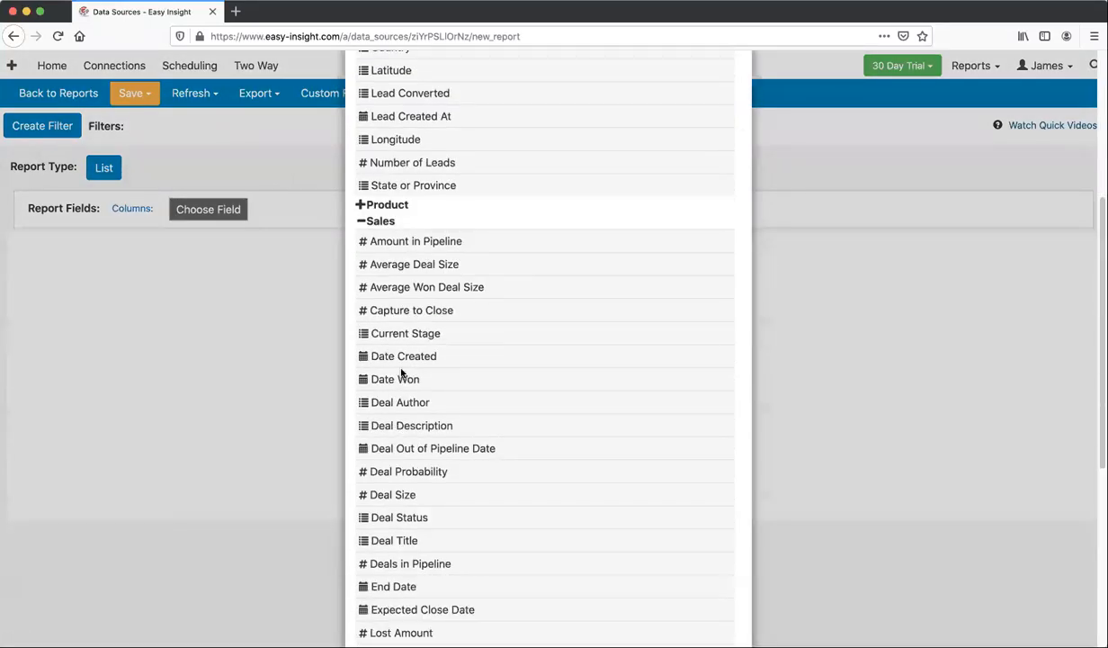
left_click(385, 331)
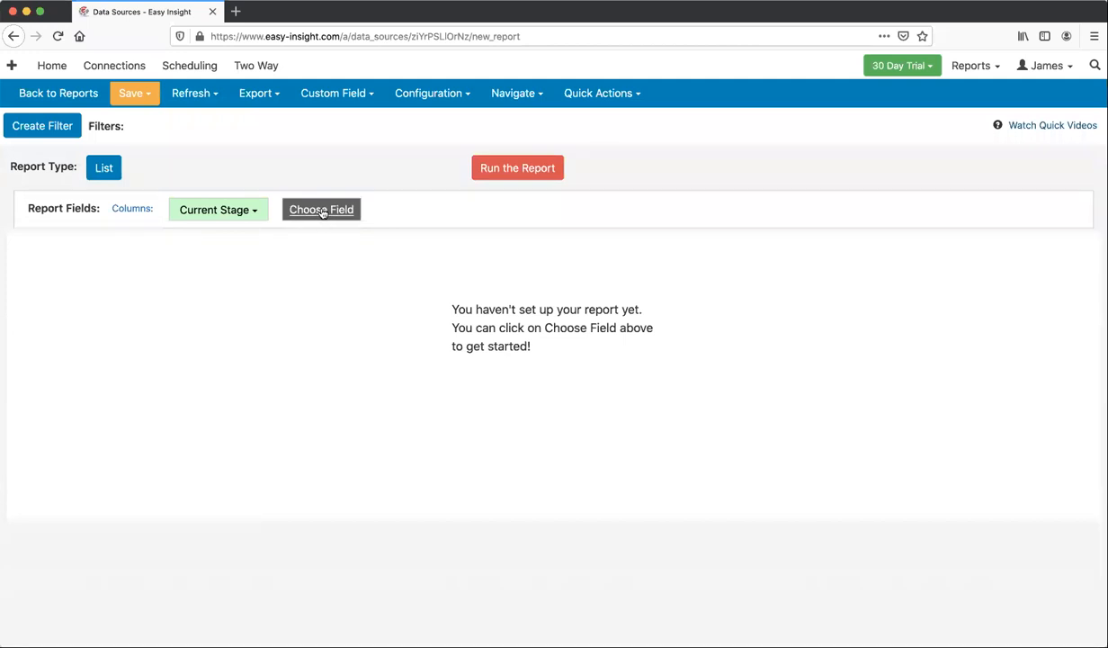
left_click(321, 210)
scroll(405, 450, "down", 3)
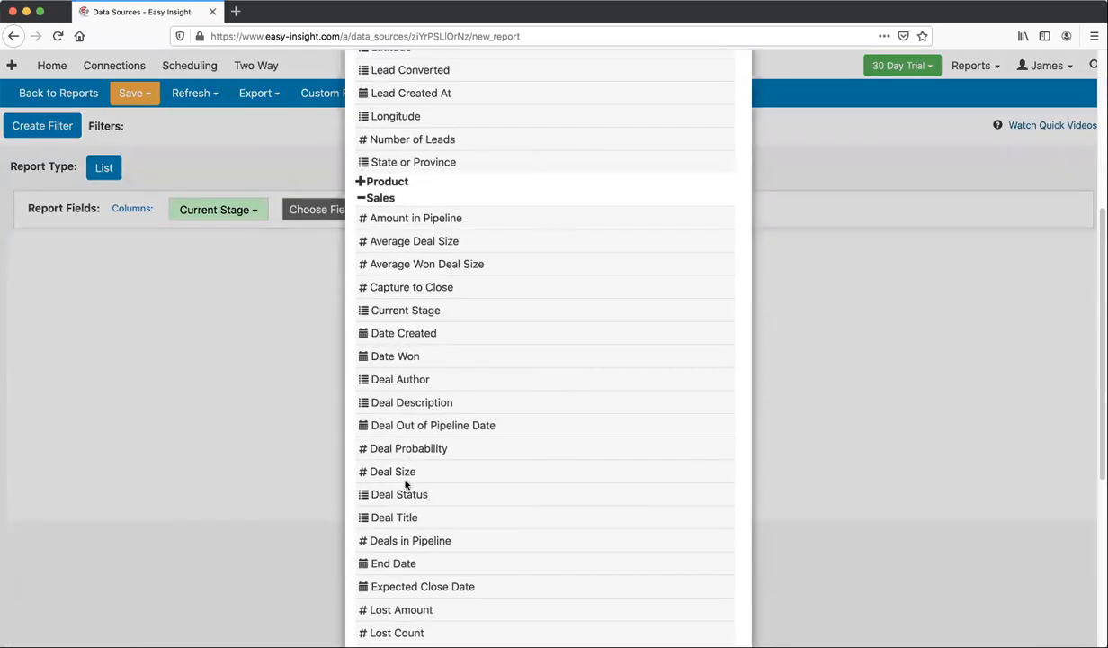
scroll(404, 528, "down", 2)
scroll(404, 529, "down", 3)
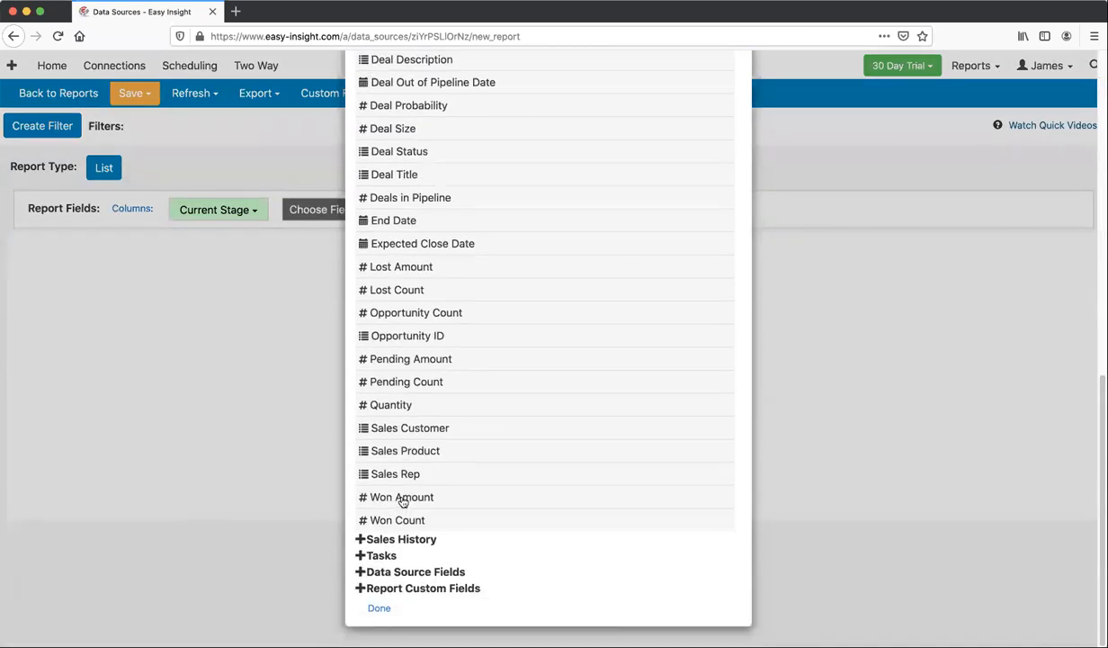
left_click(392, 464)
Add Deal Size from the Sales fields as the third column and run the report.
left_click(390, 210)
scroll(423, 414, "up", 1)
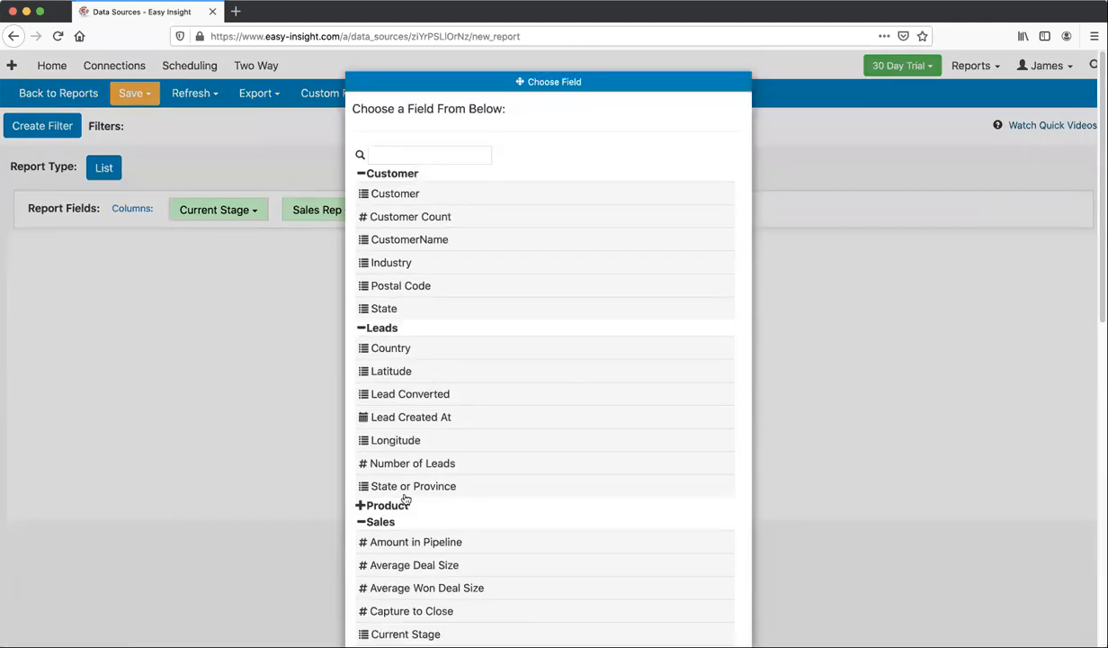
scroll(401, 540, "down", 3)
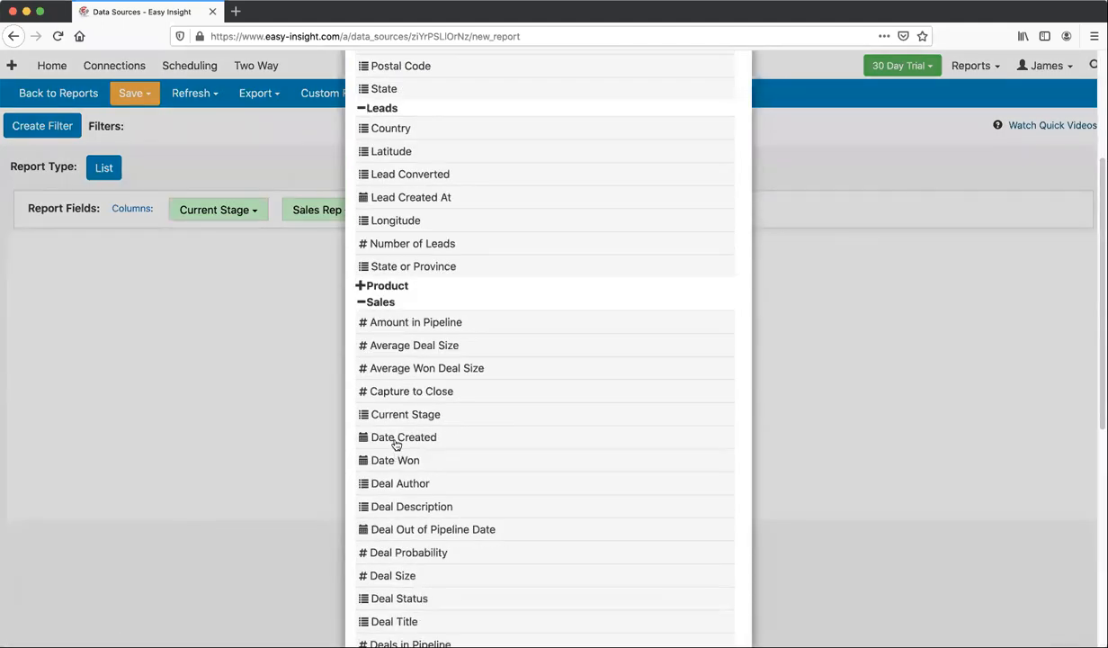
left_click(395, 575)
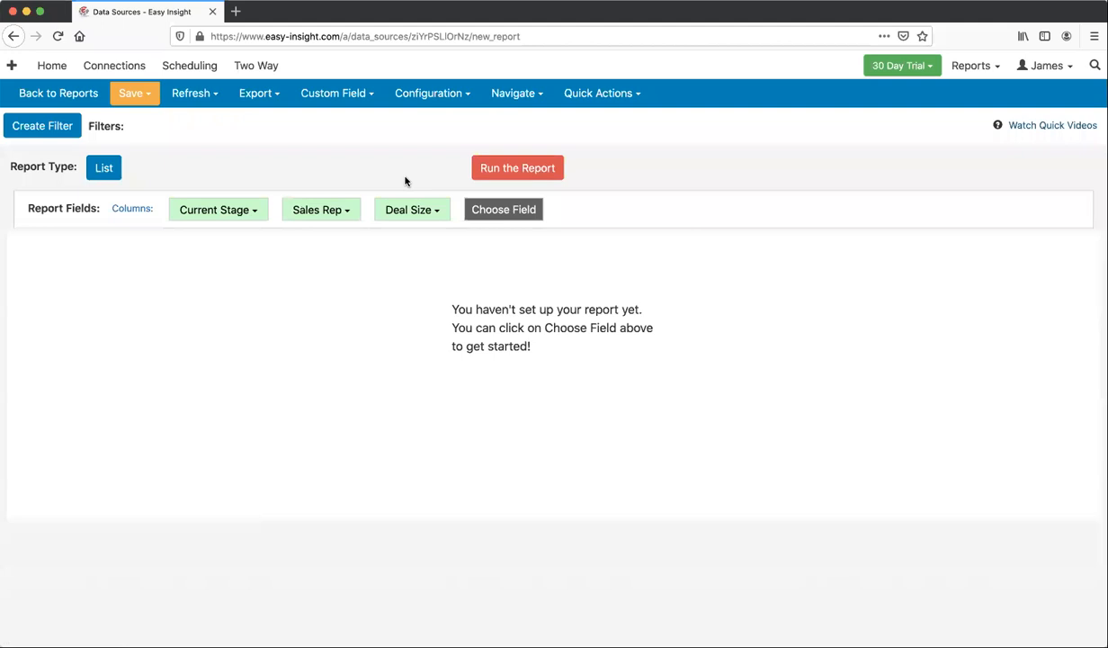
left_click(500, 168)
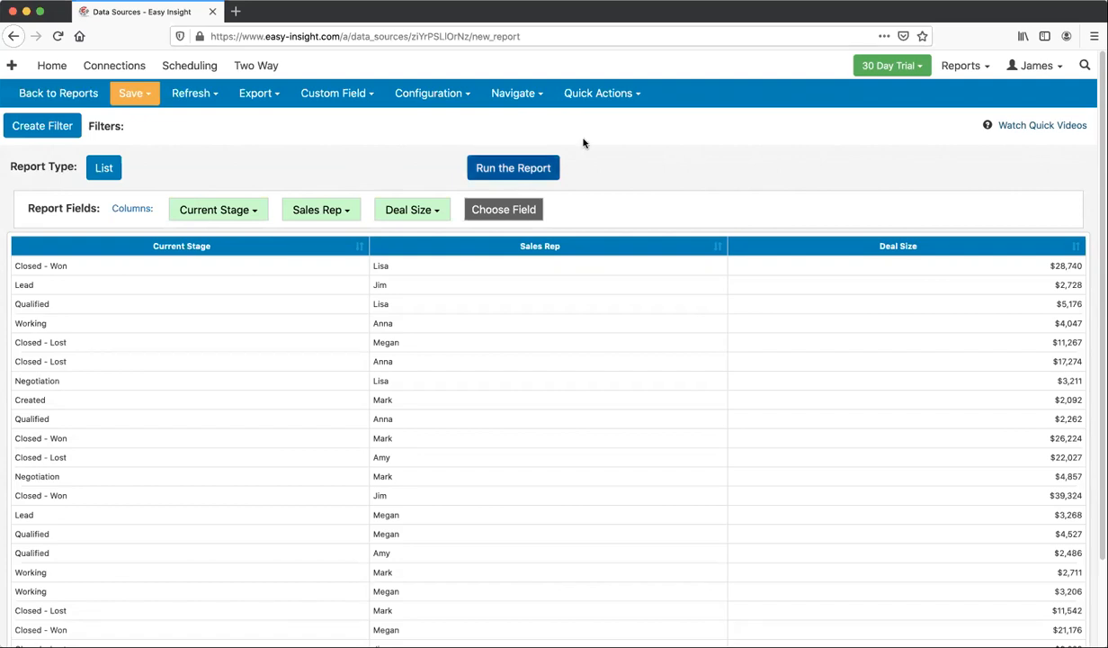
left_click(592, 96)
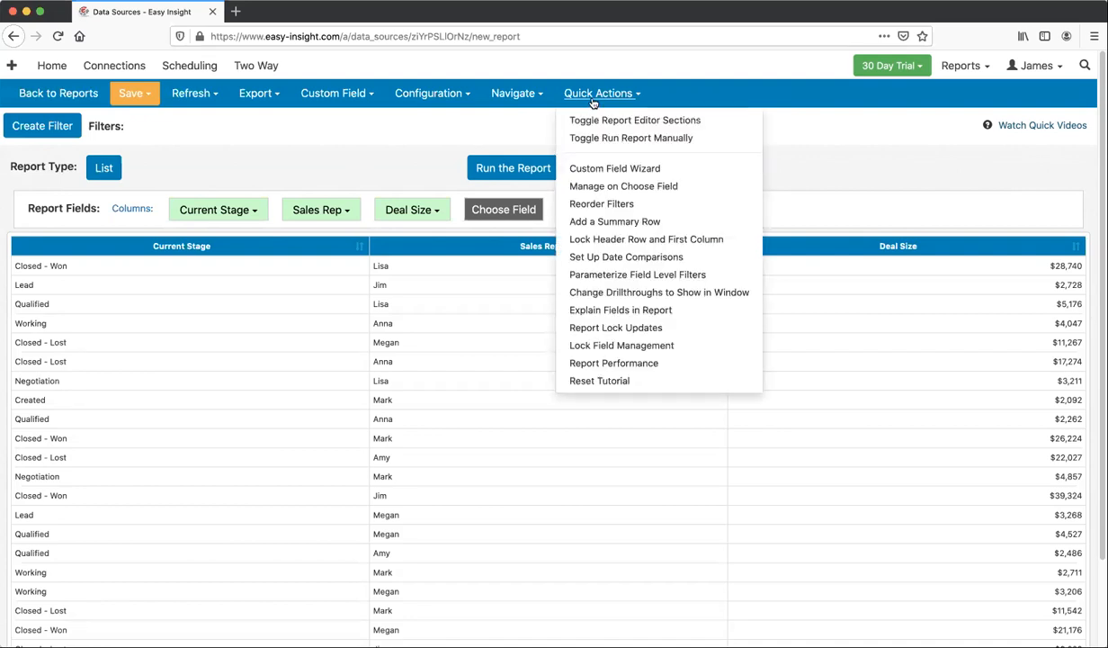
left_click(593, 98)
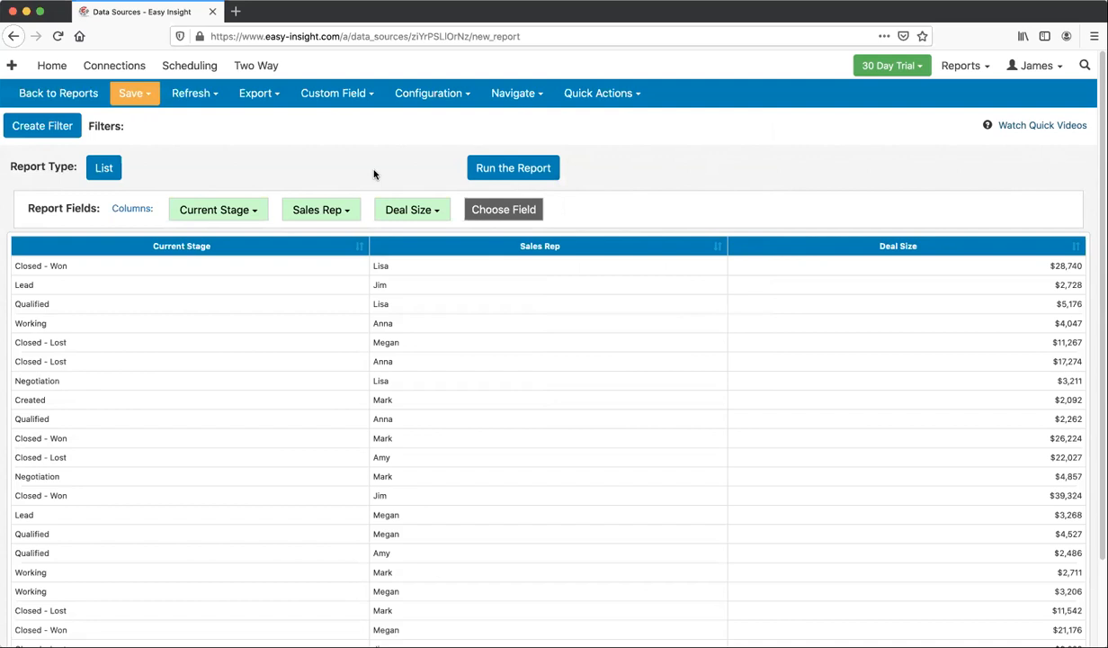
left_click(416, 210)
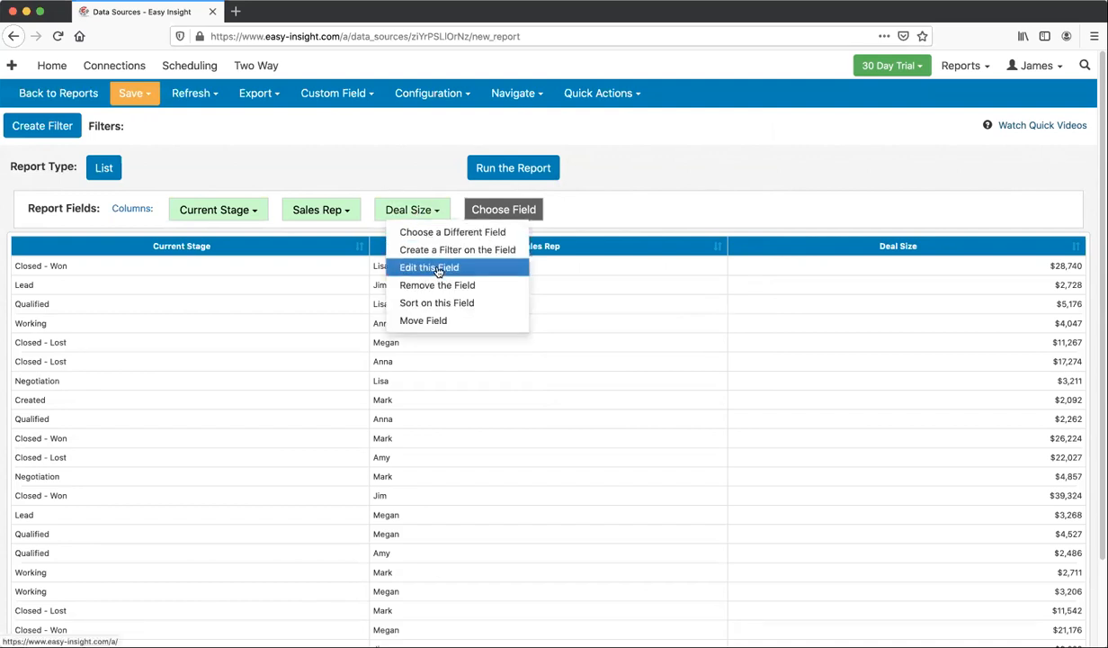
left_click(330, 144)
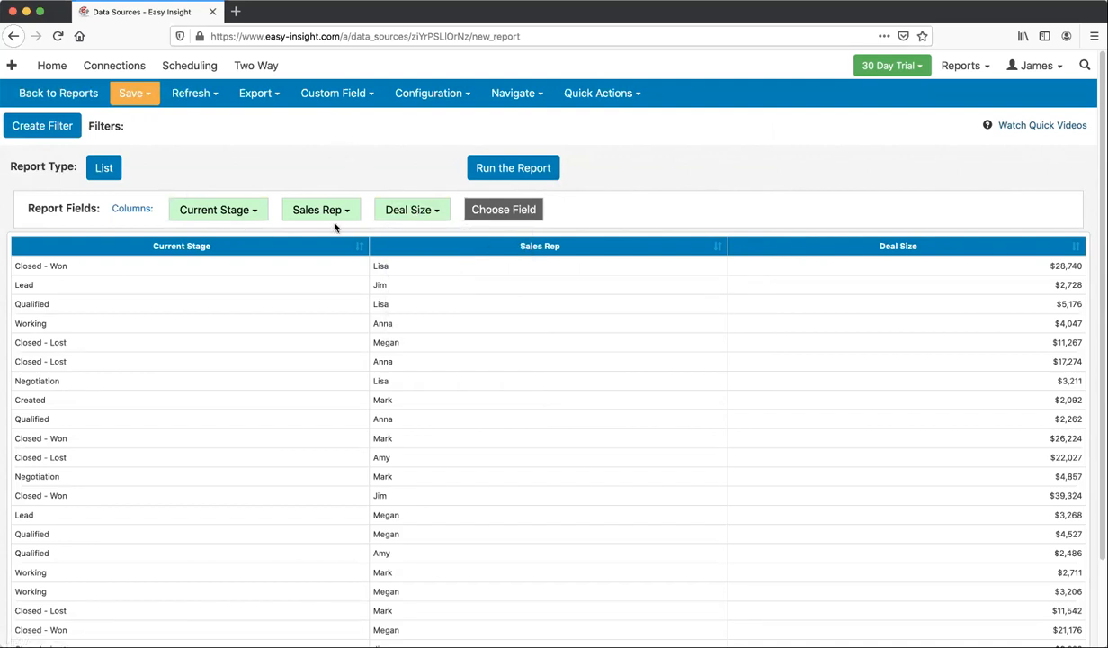
Replace the Current Stage column of the list report with the Date Created field from Sales.
left_click(245, 209)
left_click(230, 229)
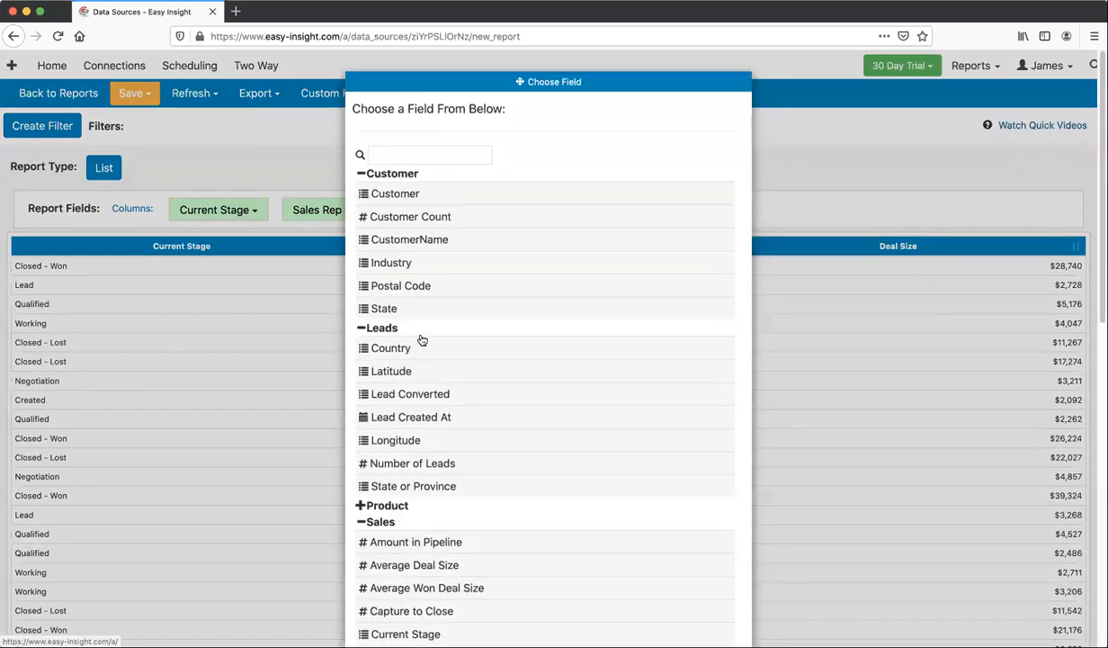
scroll(410, 472, "down", 3)
left_click(409, 462)
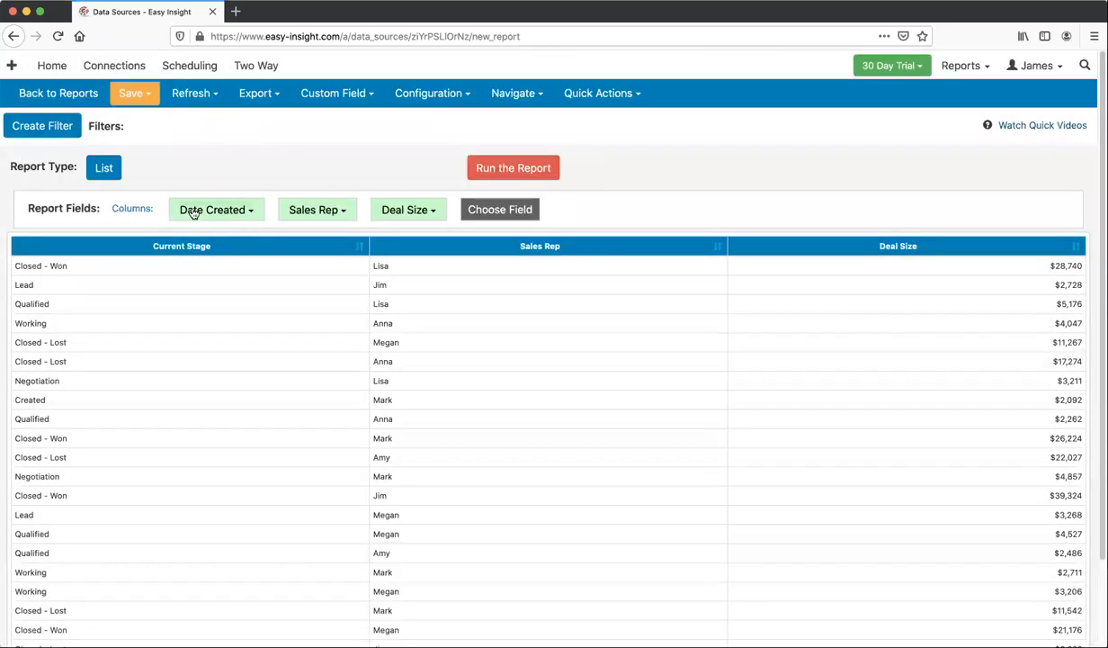
Set the Date Created field's date level to Quarter and run the report.
left_click(193, 212)
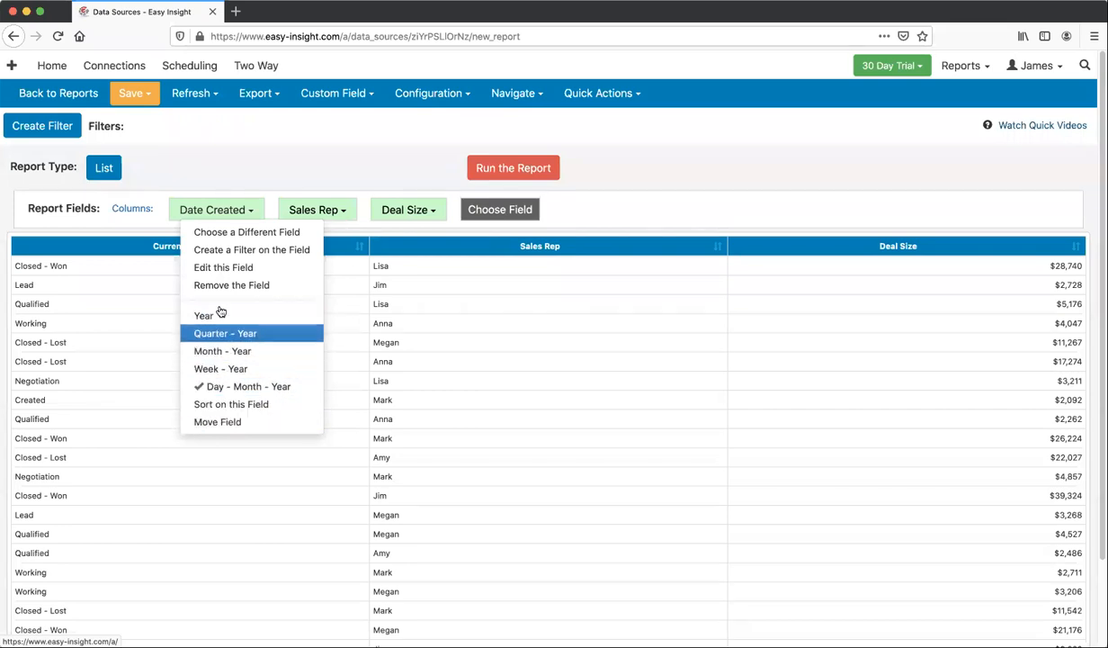
left_click(220, 269)
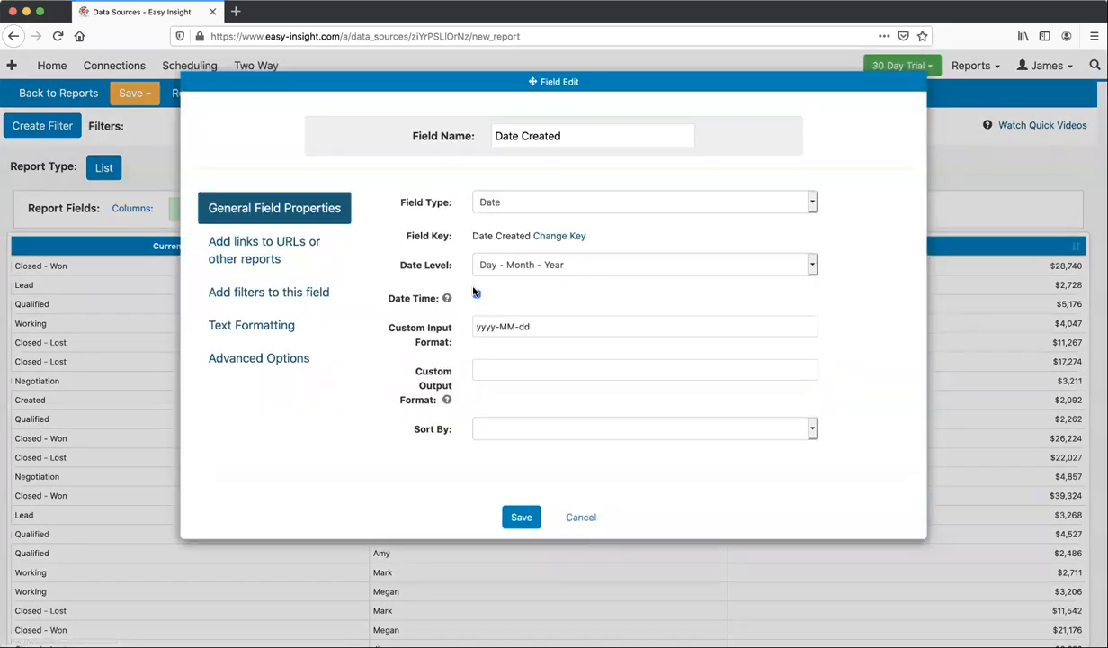
left_click(530, 273)
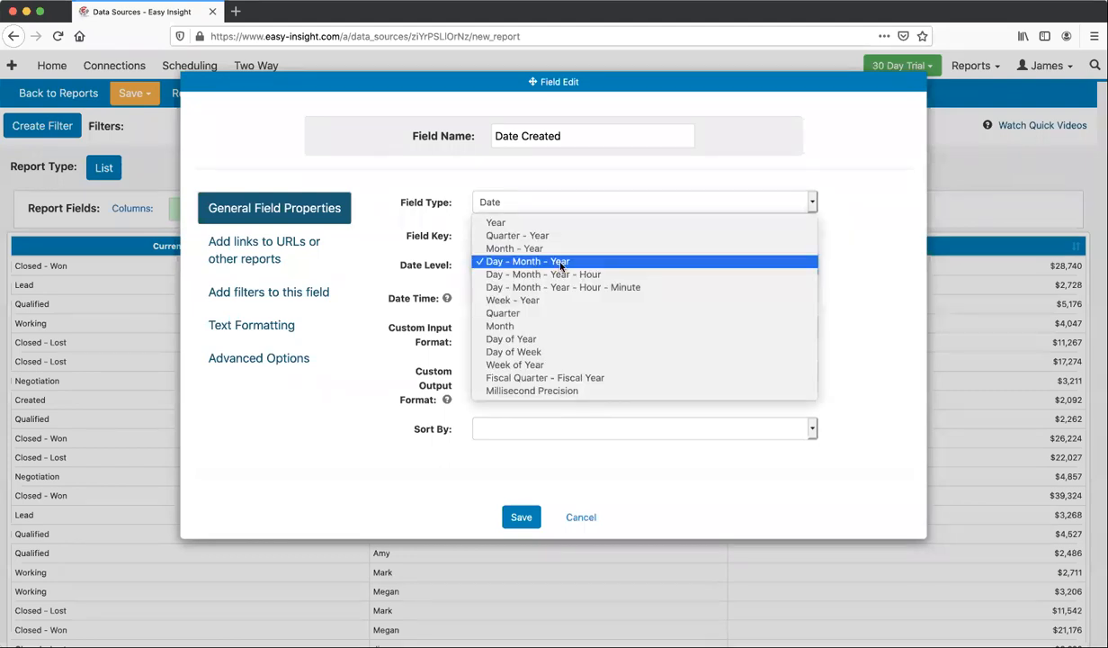
left_click(527, 313)
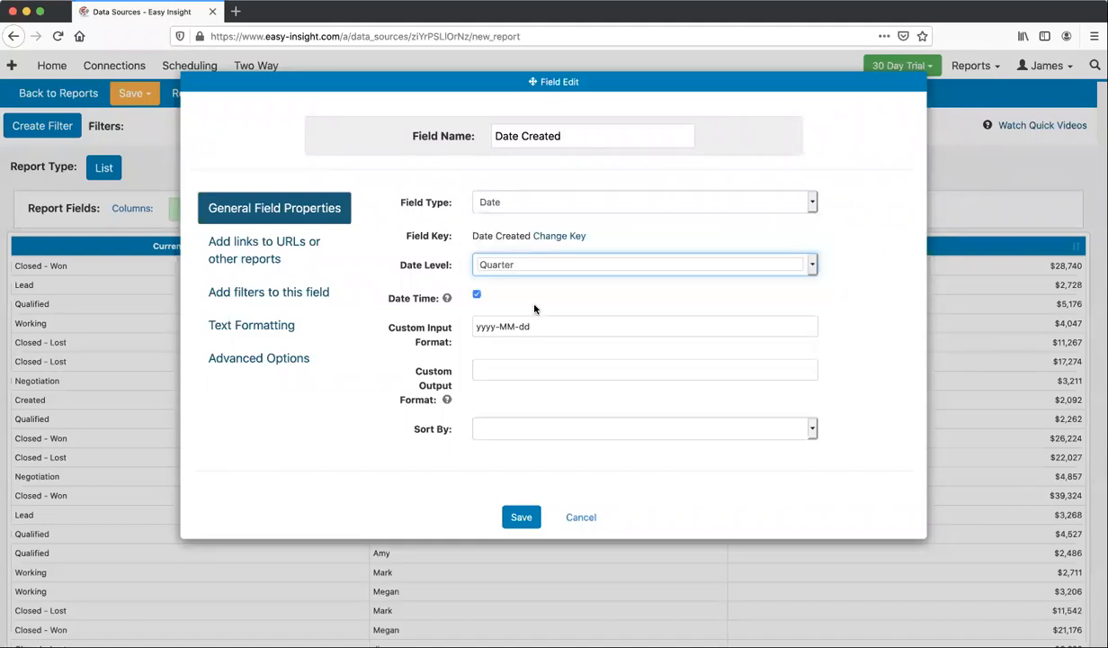
left_click(521, 515)
left_click(494, 168)
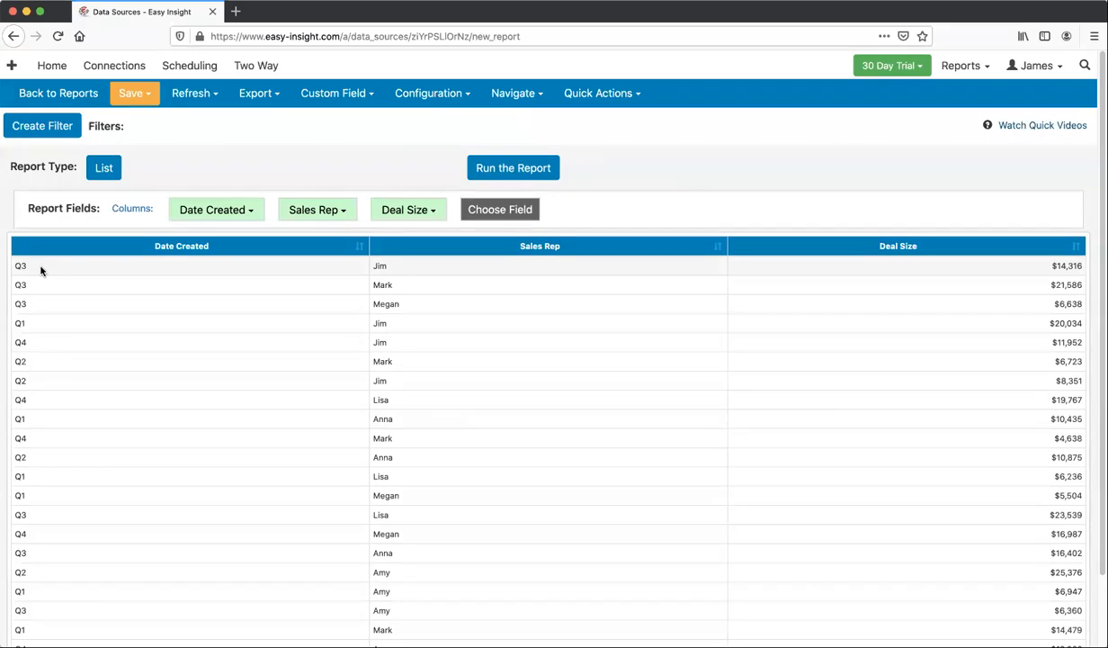
left_click(455, 95)
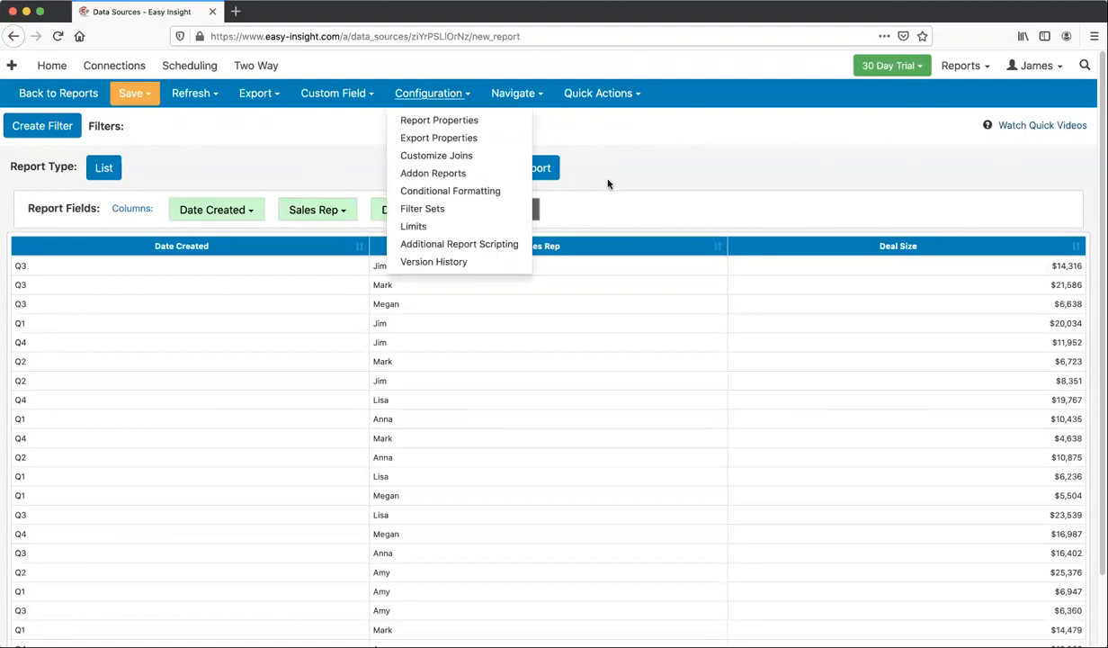
left_click(861, 226)
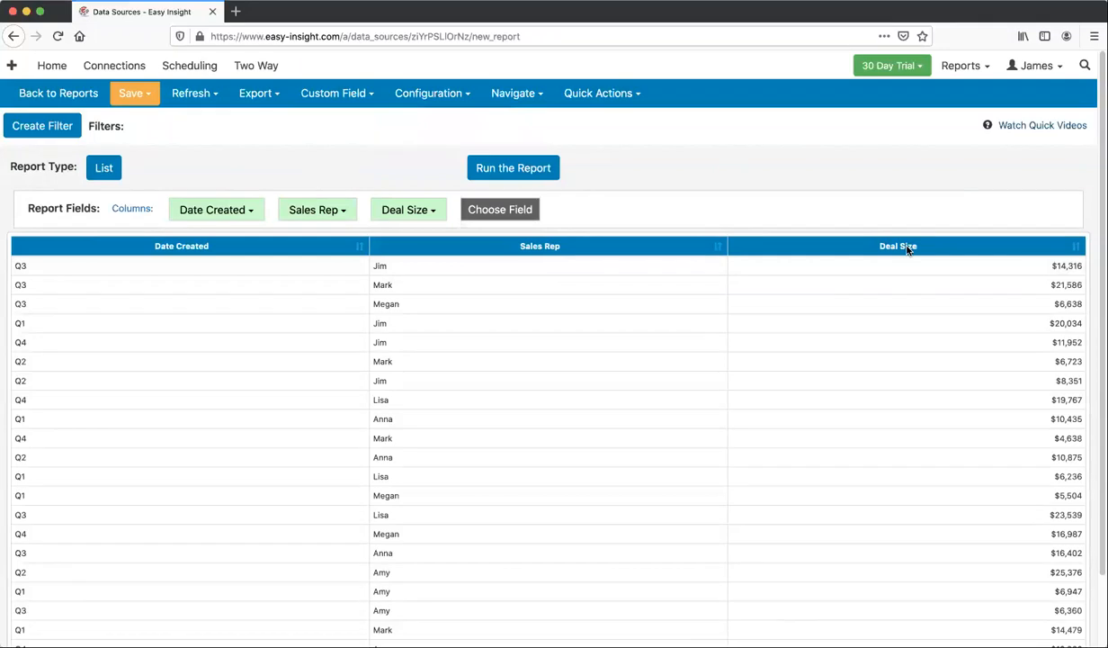
left_click(221, 211)
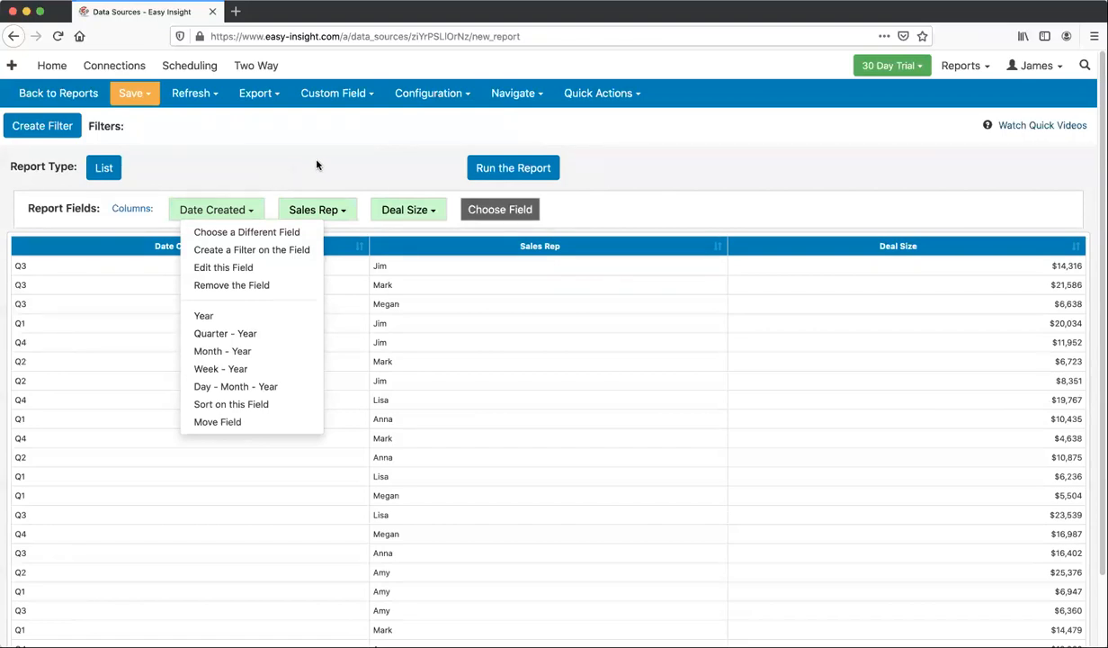
left_click(374, 162)
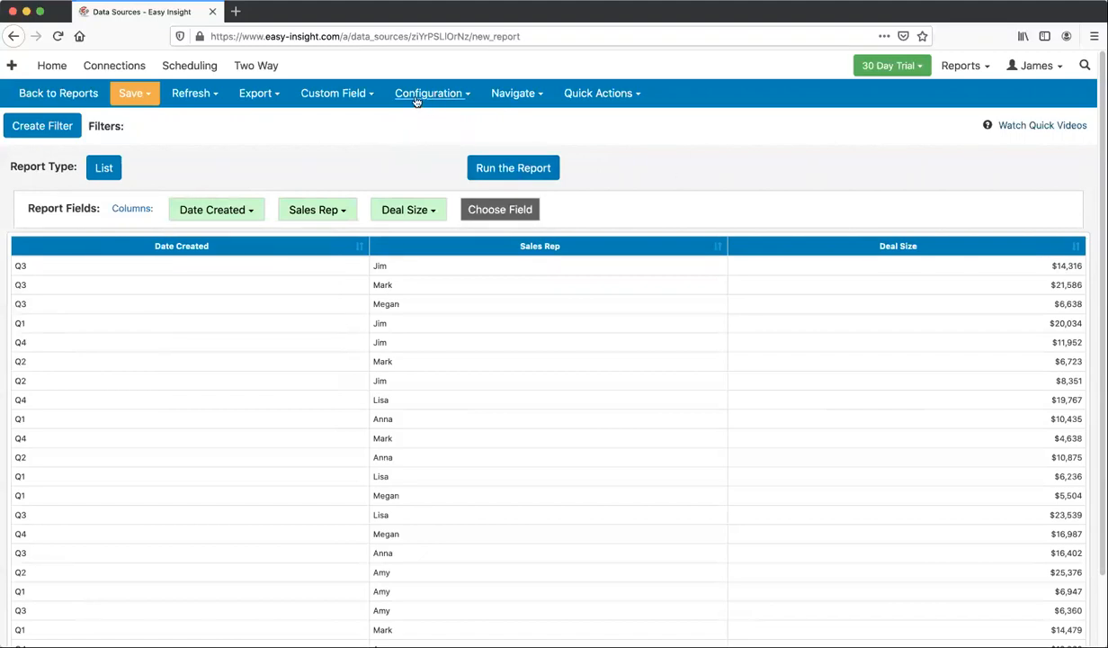
Save the list report under the name Example.
left_click(141, 101)
left_click(475, 113)
left_click(502, 82)
type("Example")
left_click(517, 115)
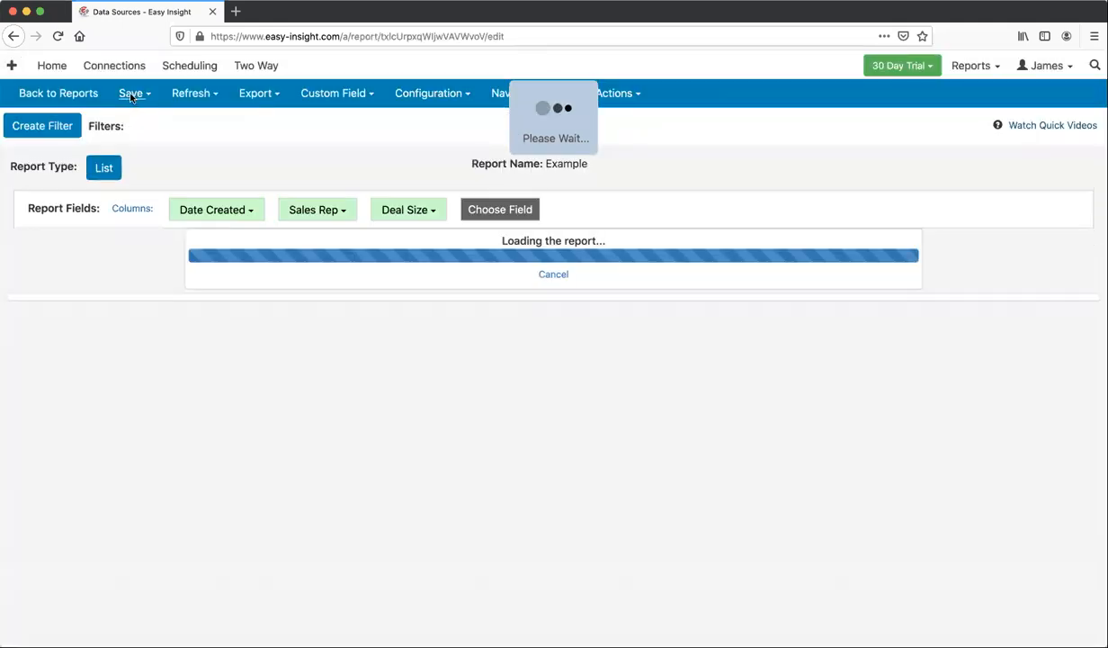
Change the Date Created column's date level to Quarter - Year.
left_click(127, 91)
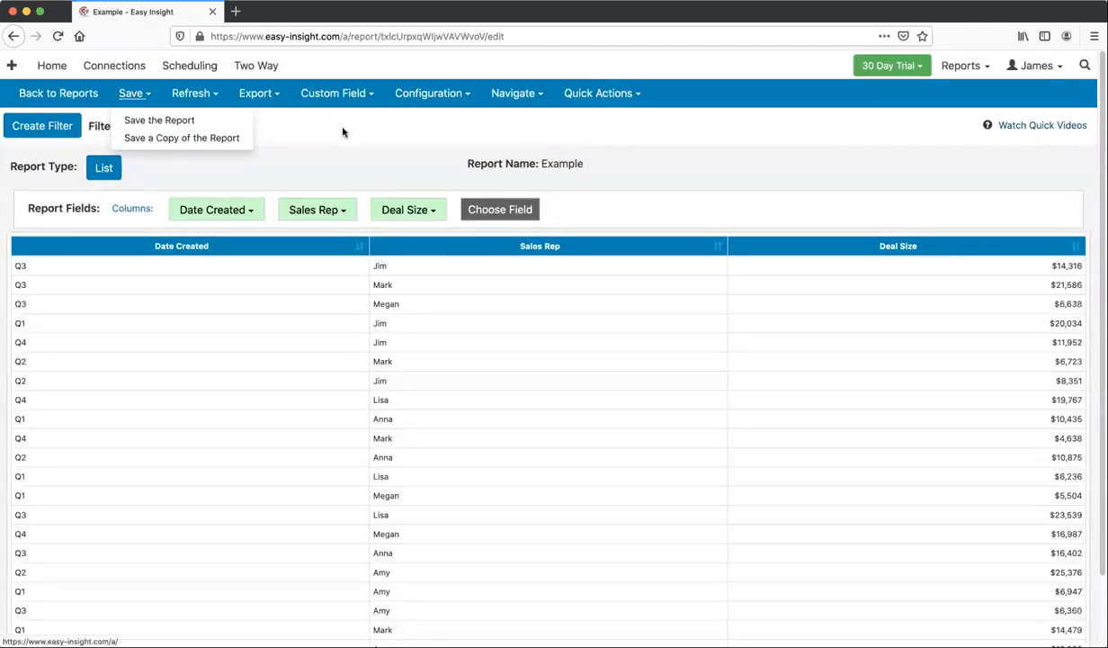
left_click(225, 121)
left_click(227, 211)
left_click(243, 234)
left_click(303, 217)
left_click(224, 214)
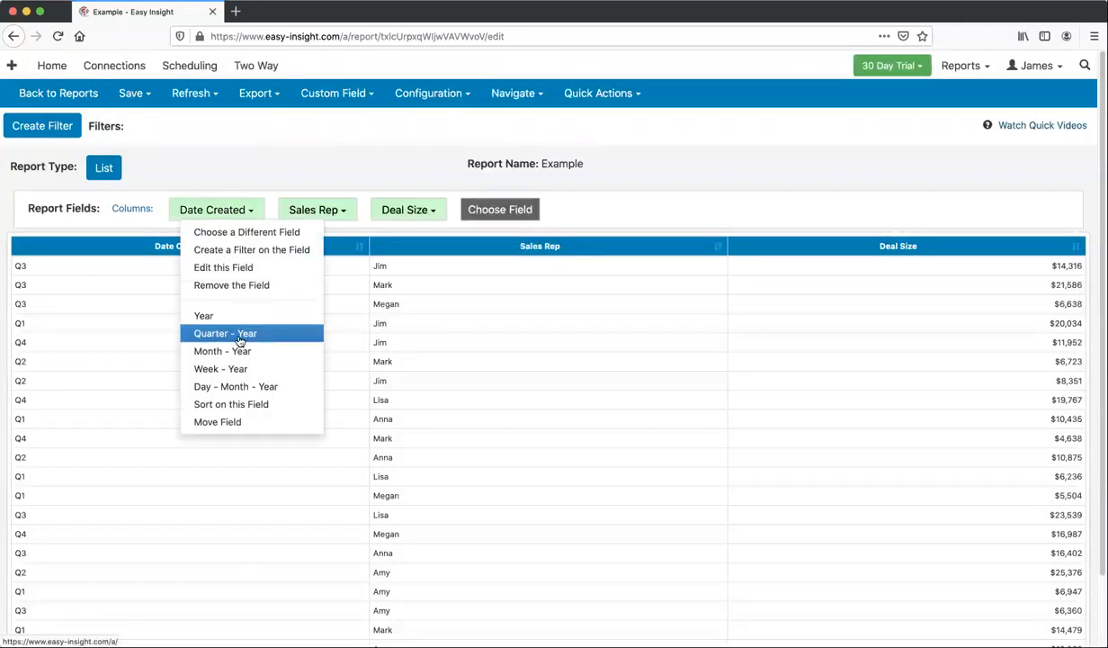
left_click(239, 340)
Save the changed Example report as a new revision.
left_click(133, 94)
left_click(146, 119)
left_click(522, 112)
left_click(149, 98)
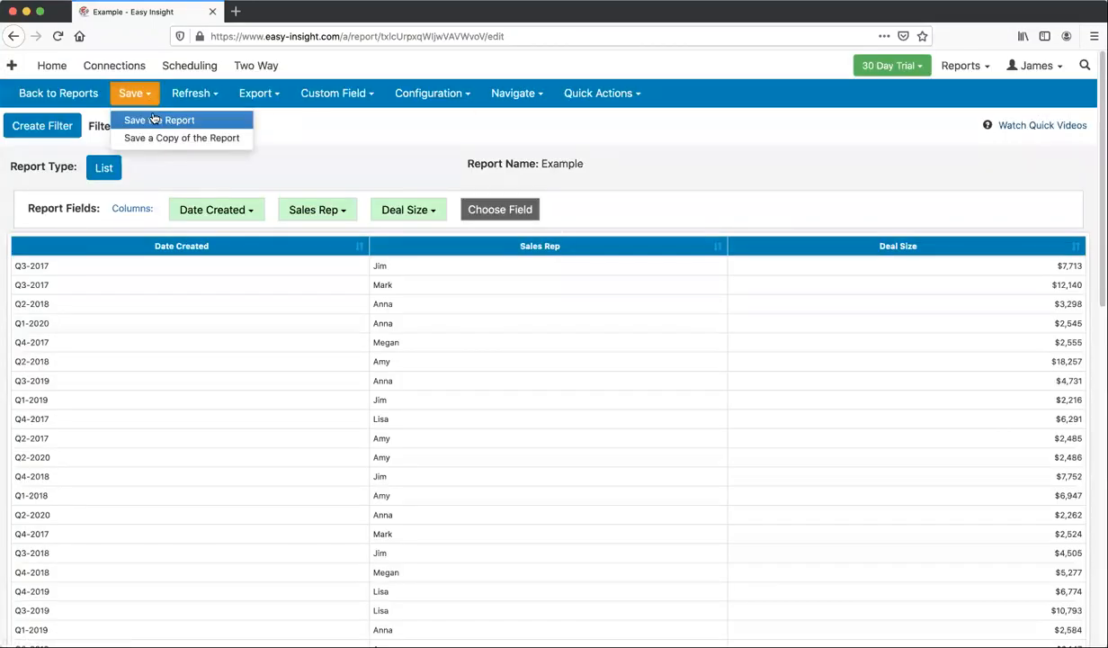
left_click(159, 120)
left_click(521, 115)
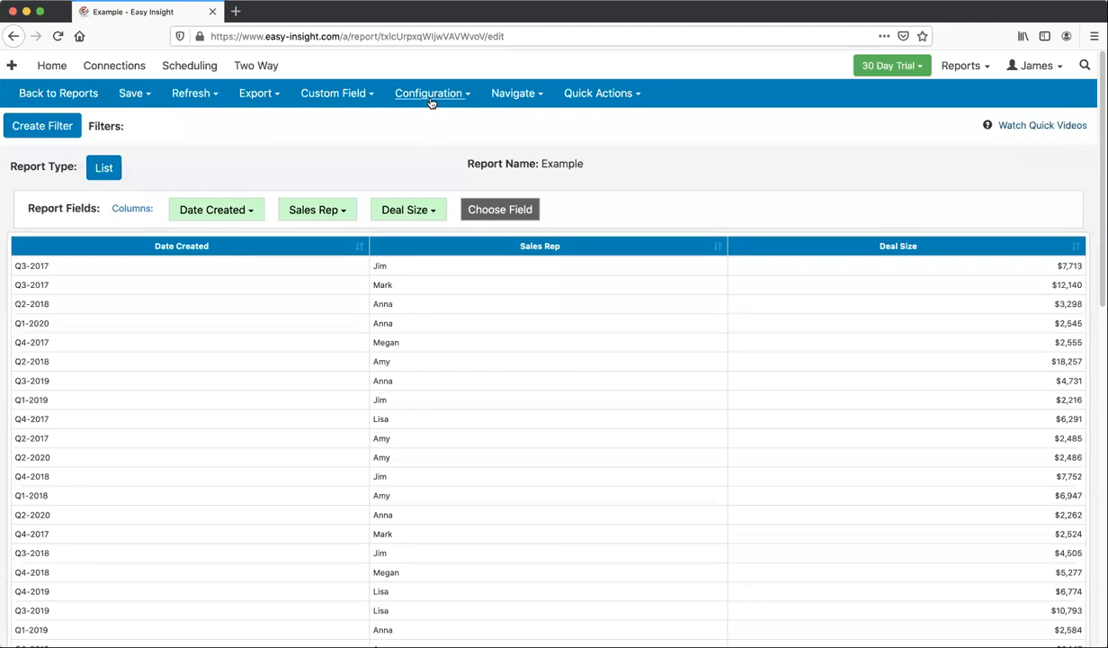
Open revision 1 of the Example report from its version history.
left_click(430, 99)
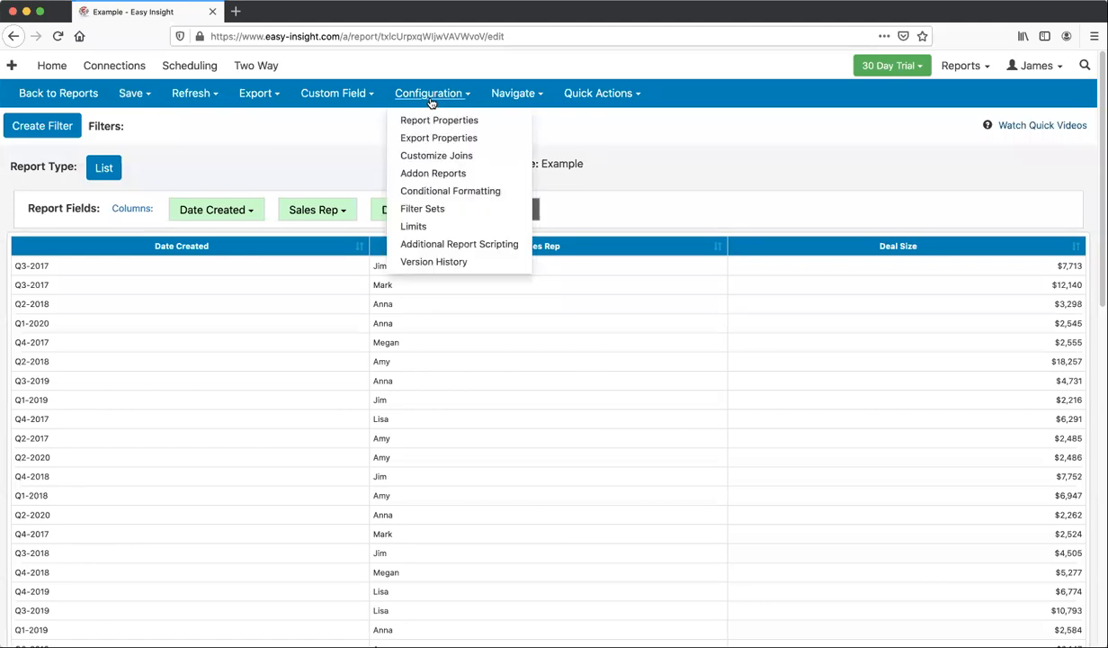
left_click(445, 263)
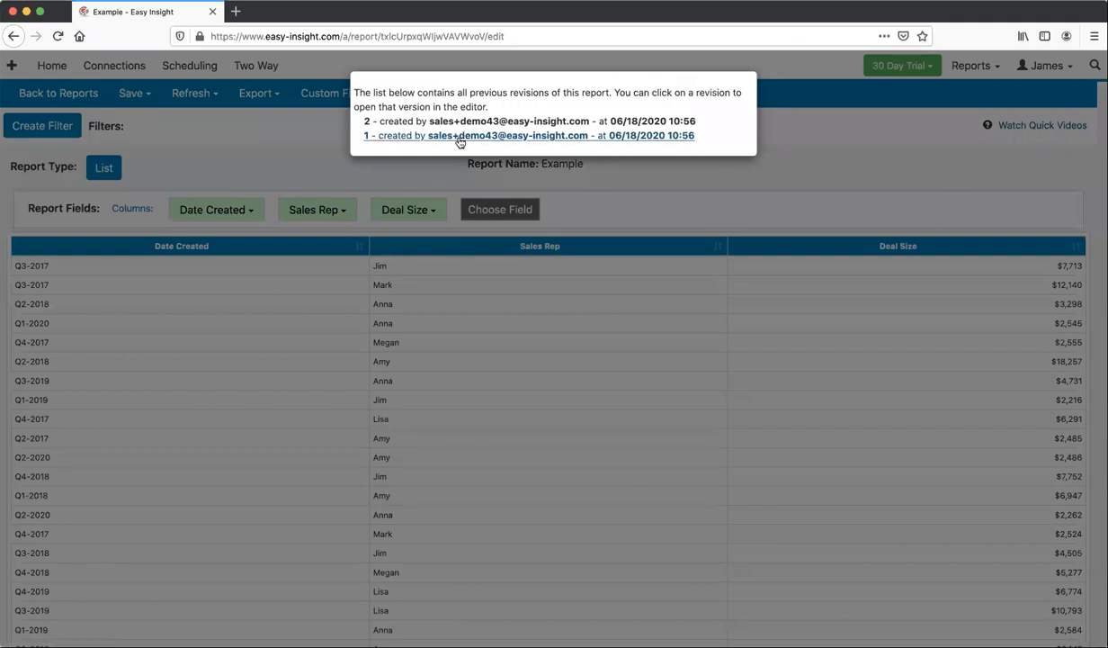
left_click(458, 138)
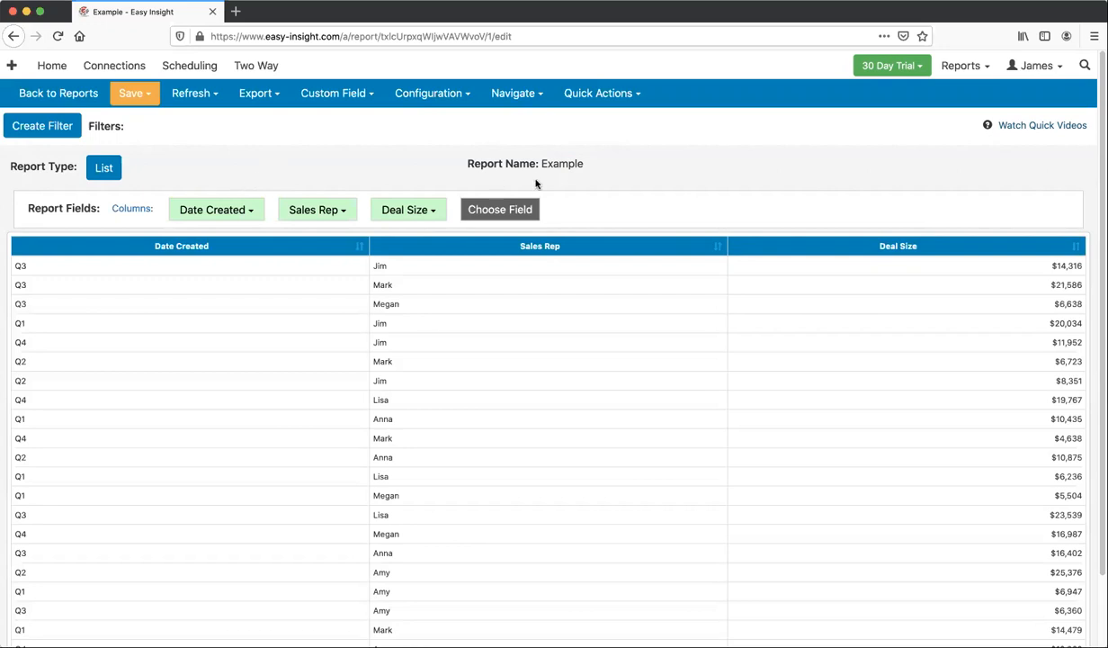
Review the report's result limit settings and close them without changes.
left_click(440, 98)
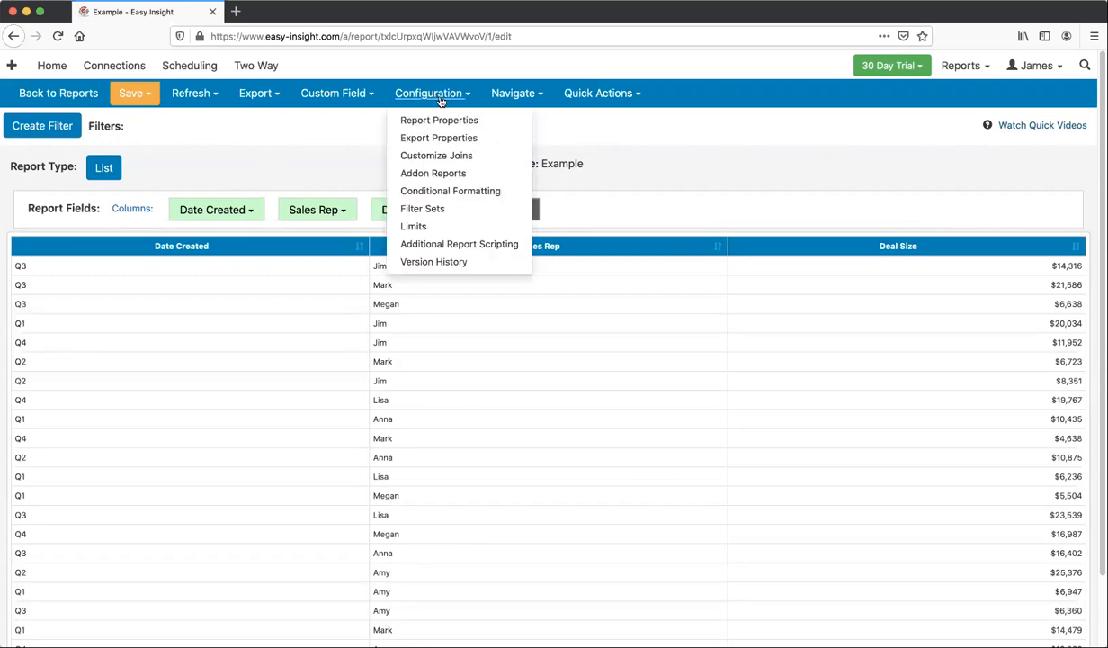
left_click(435, 228)
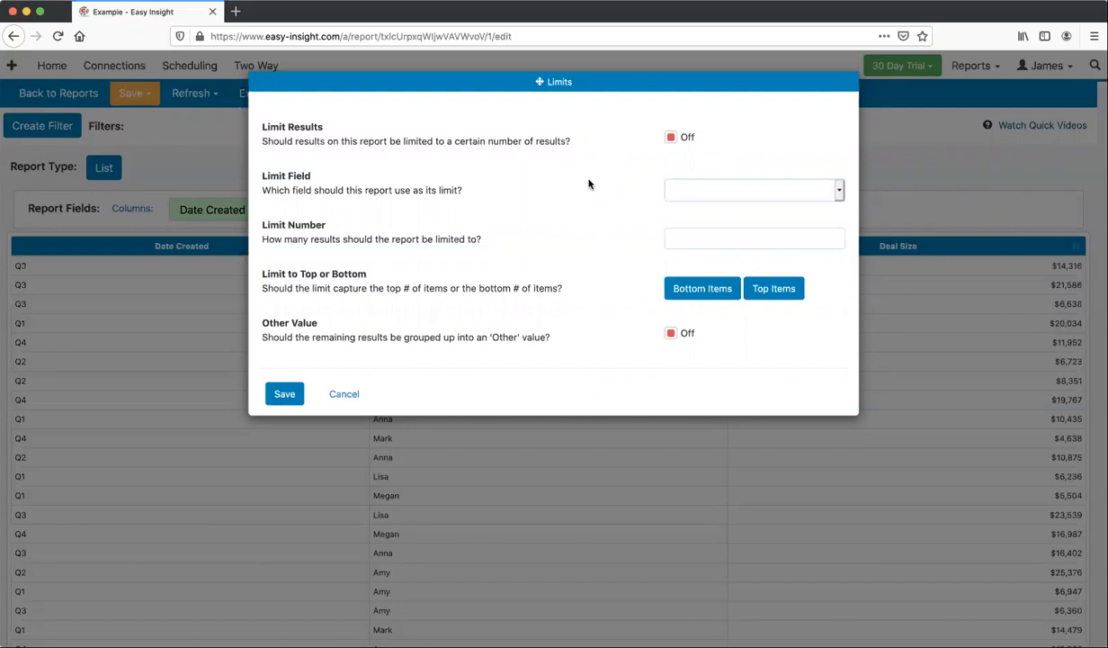
left_click(345, 396)
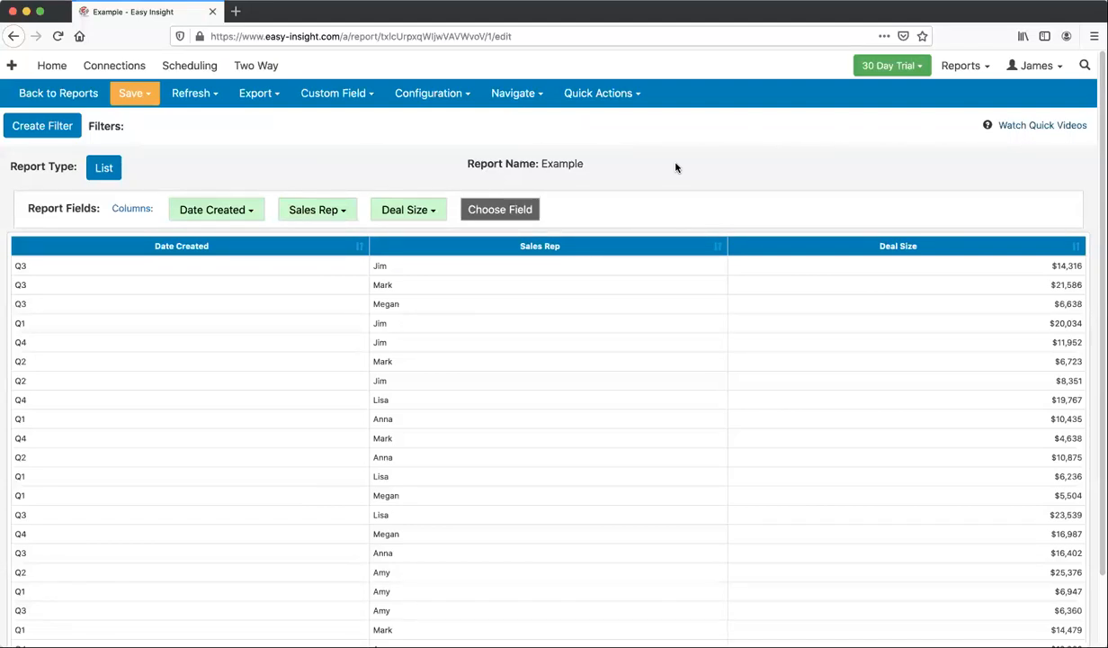
left_click(445, 96)
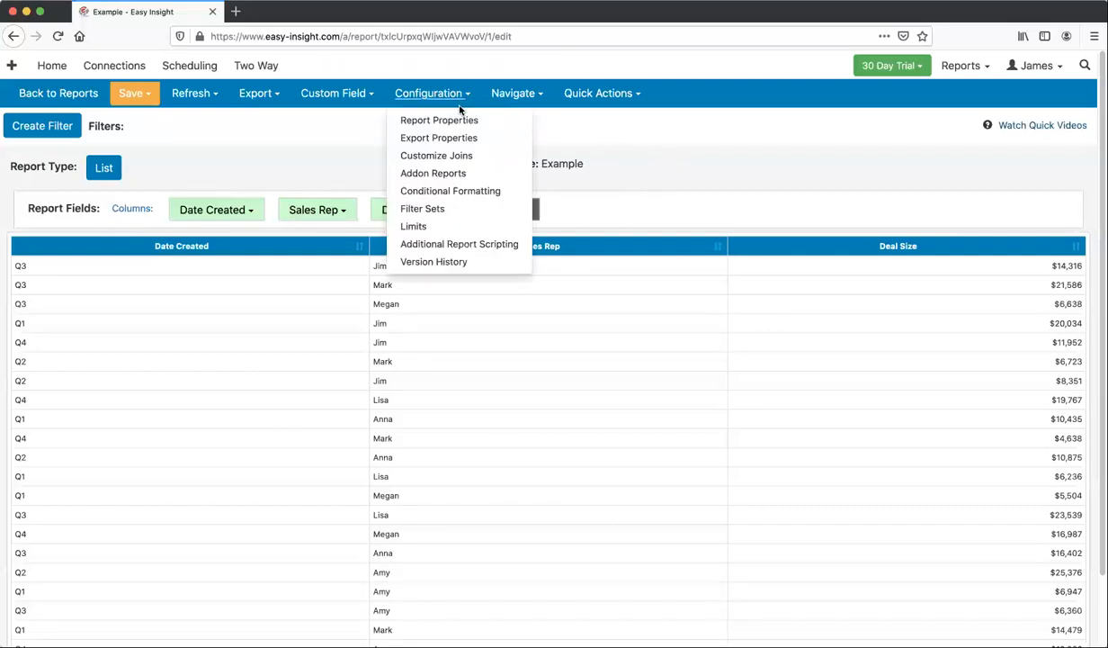
left_click(353, 165)
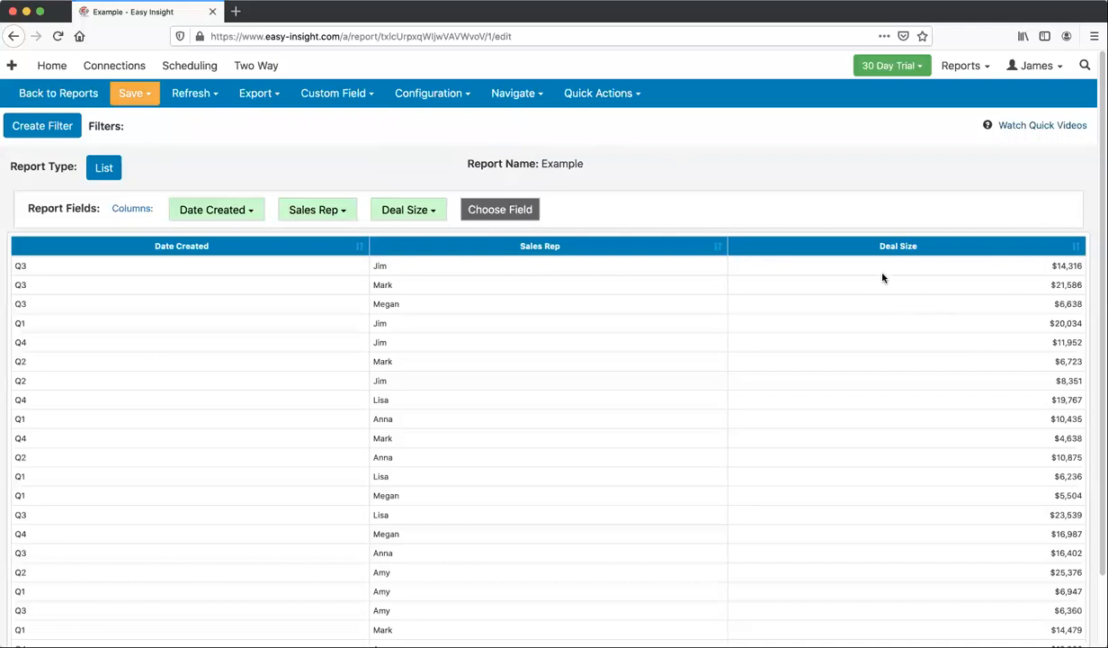
left_click(130, 93)
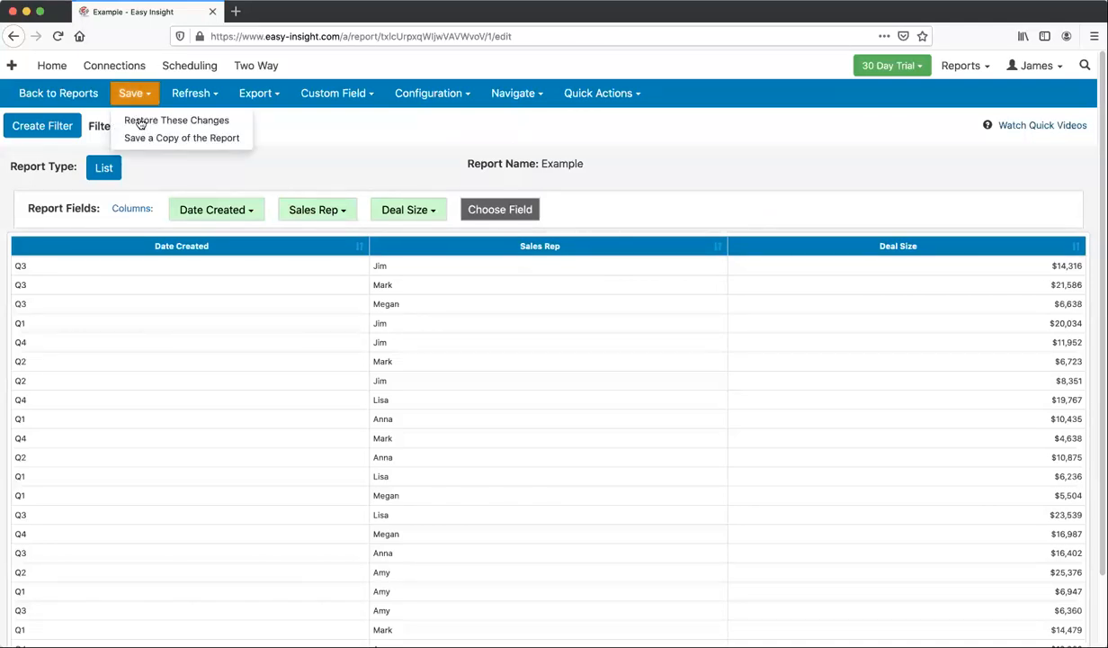
left_click(372, 173)
Start a new List report and add Current Stage from the Sales fields as its first column.
left_click(513, 93)
left_click(526, 136)
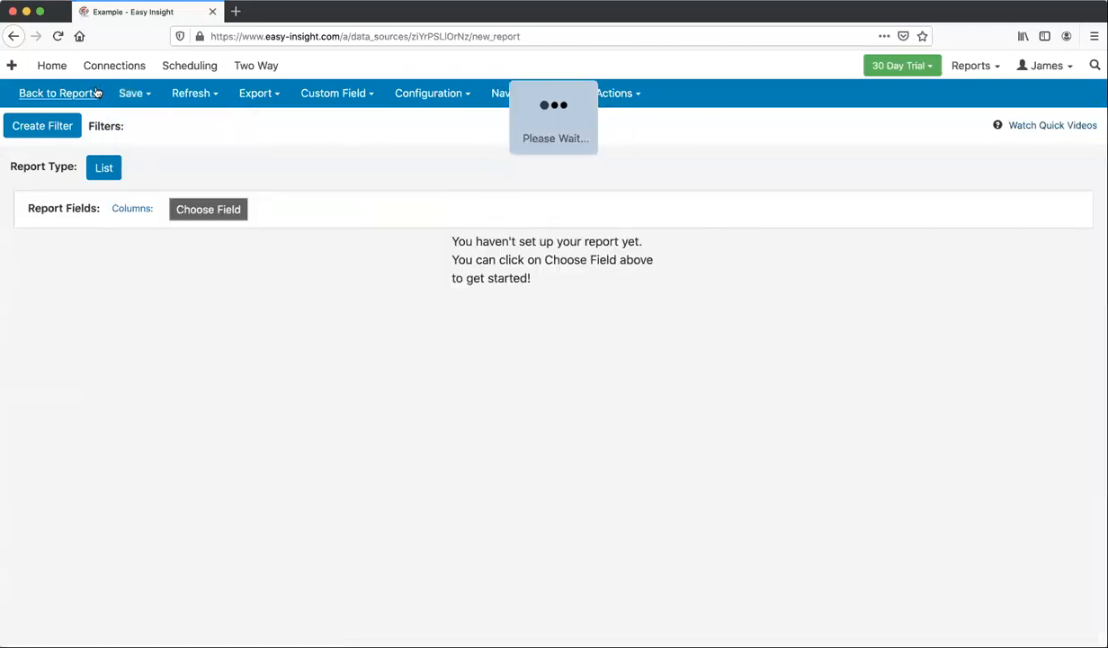
left_click(209, 210)
left_click(378, 235)
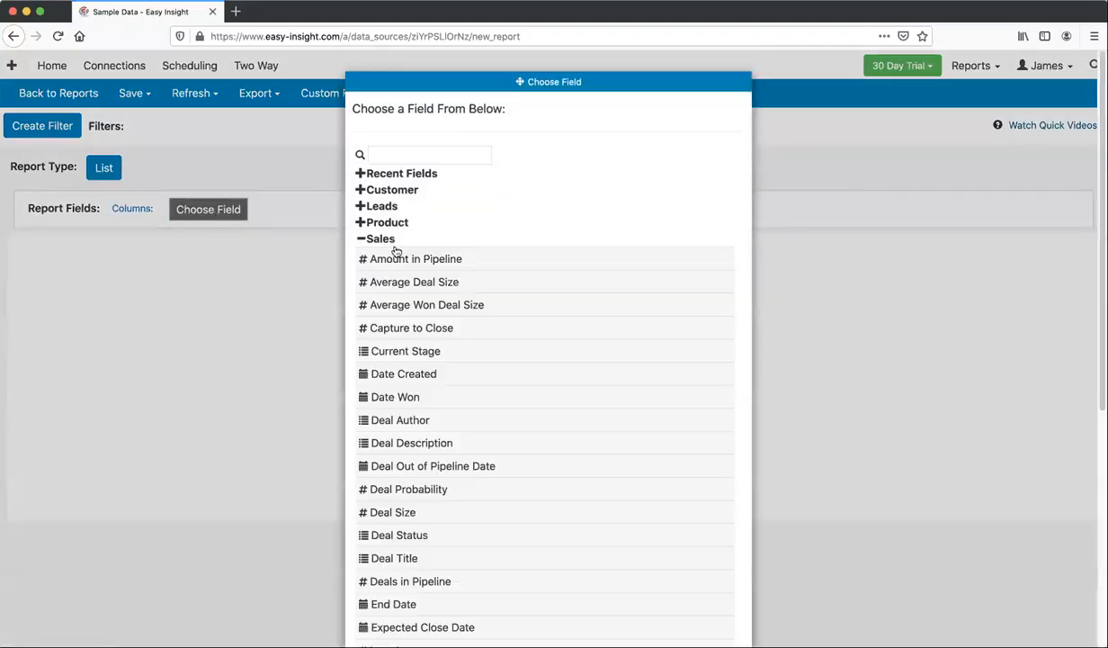
left_click(406, 350)
Save the new Current Stage list report under the name Saved.
left_click(135, 94)
left_click(171, 119)
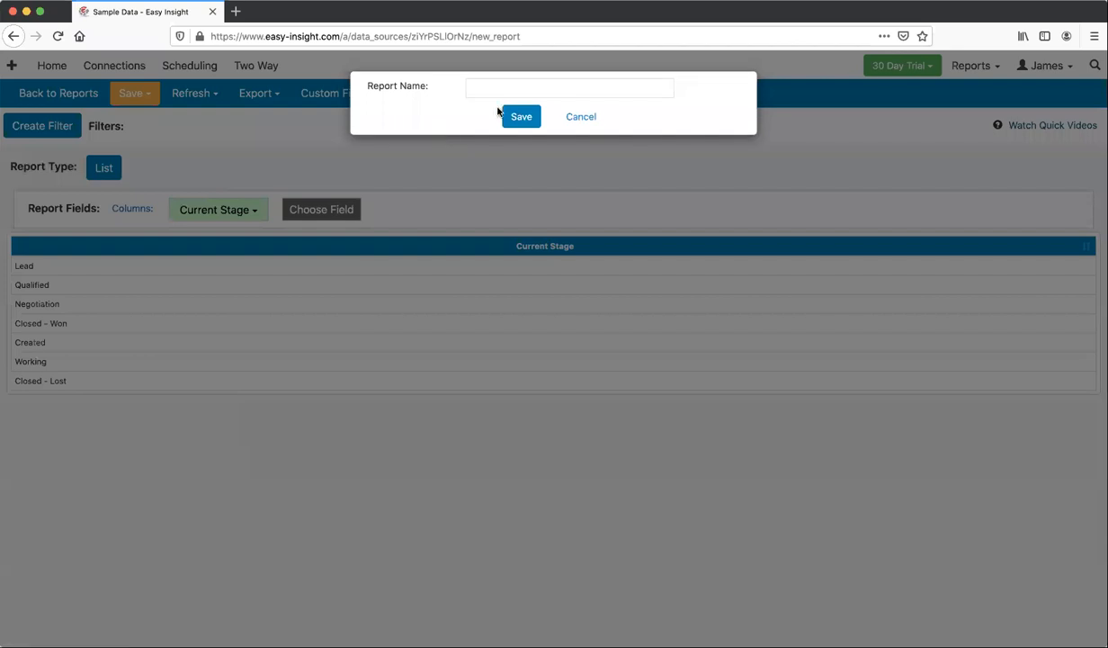
type("Saved")
left_click(522, 116)
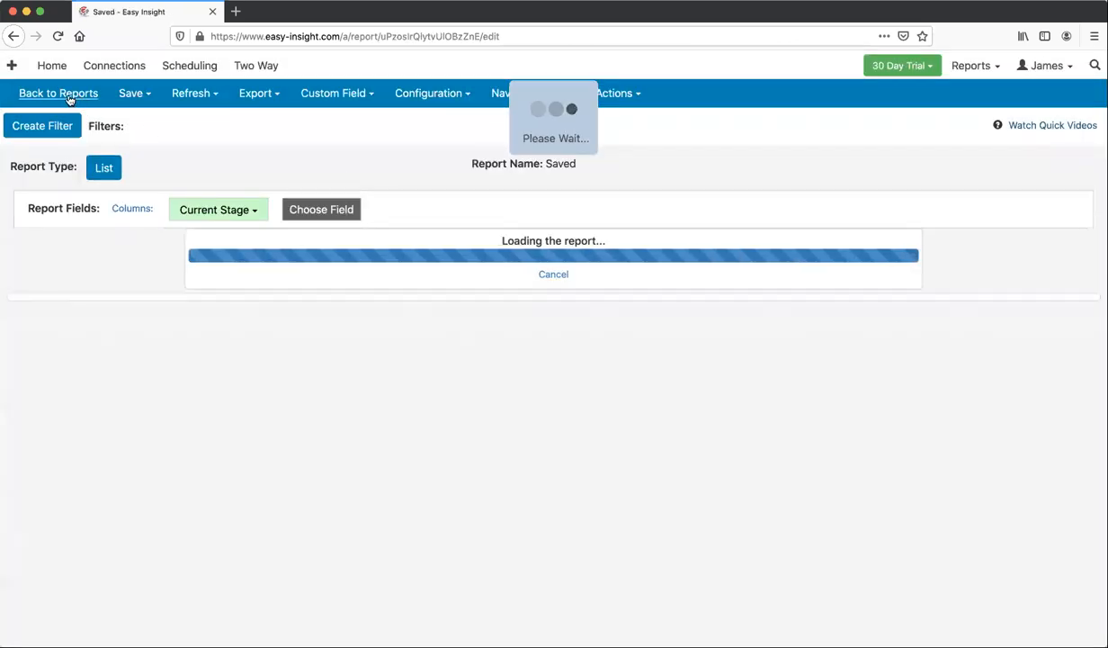
Reopen the Saved report for editing from the Sample Data reports list and save a copy named Saved (copy).
left_click(58, 93)
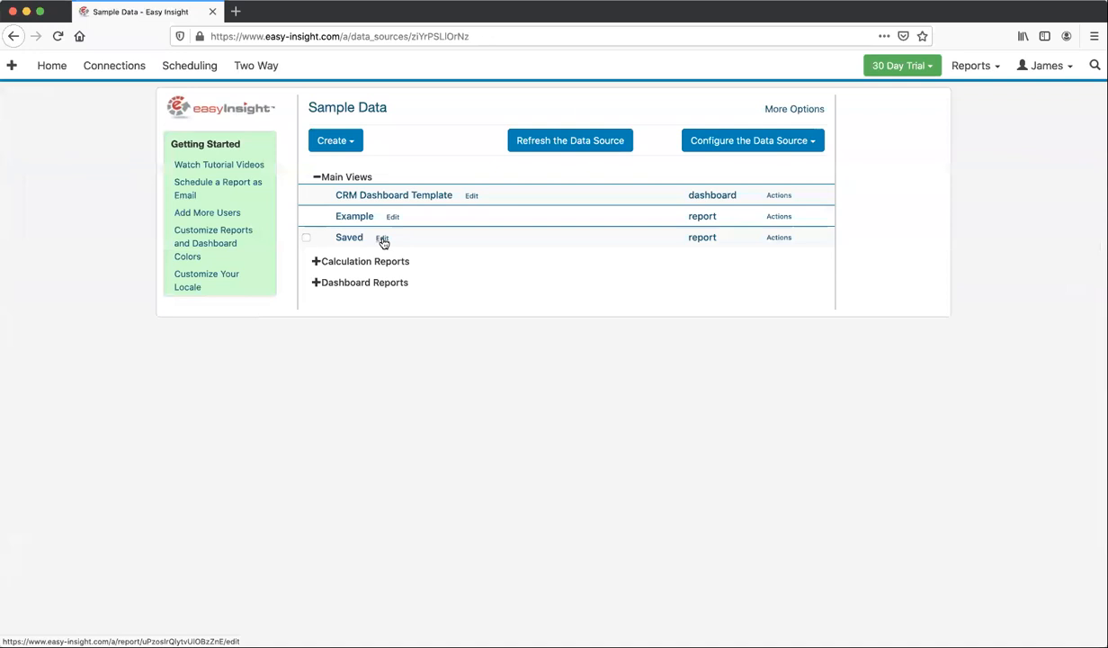
left_click(383, 238)
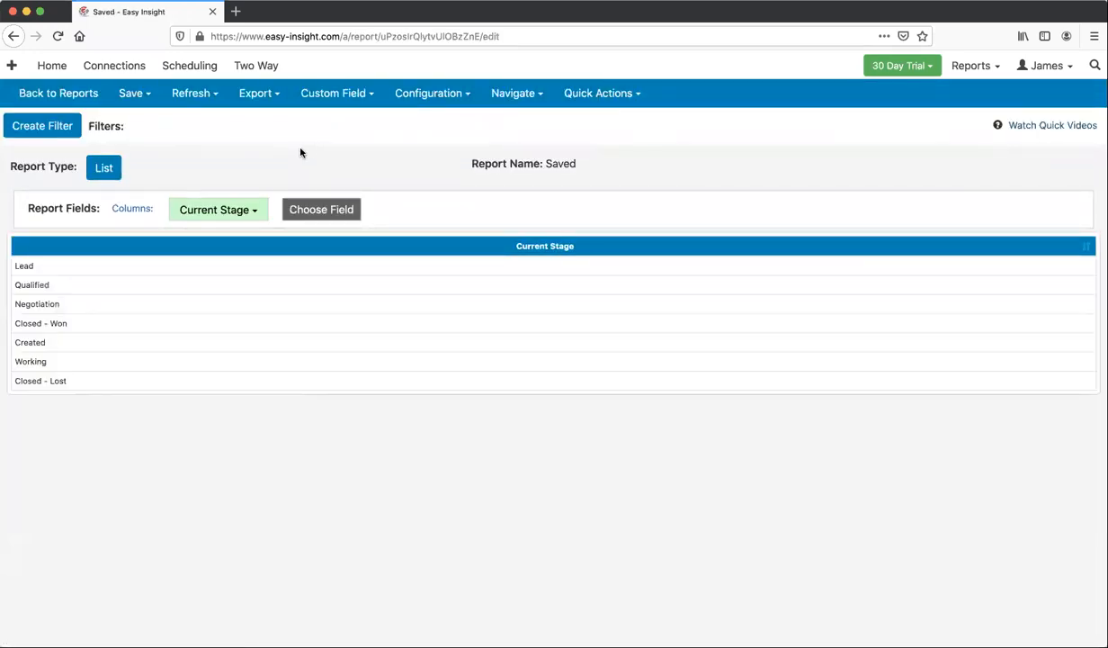
left_click(130, 94)
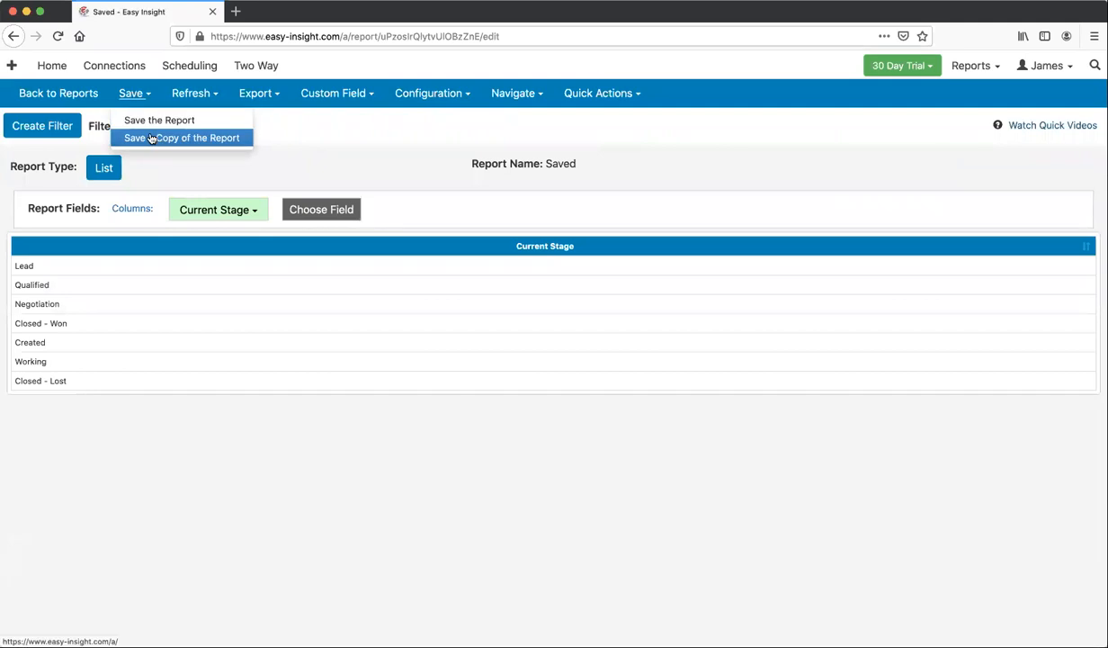
left_click(151, 138)
left_click(533, 81)
type("(copy)")
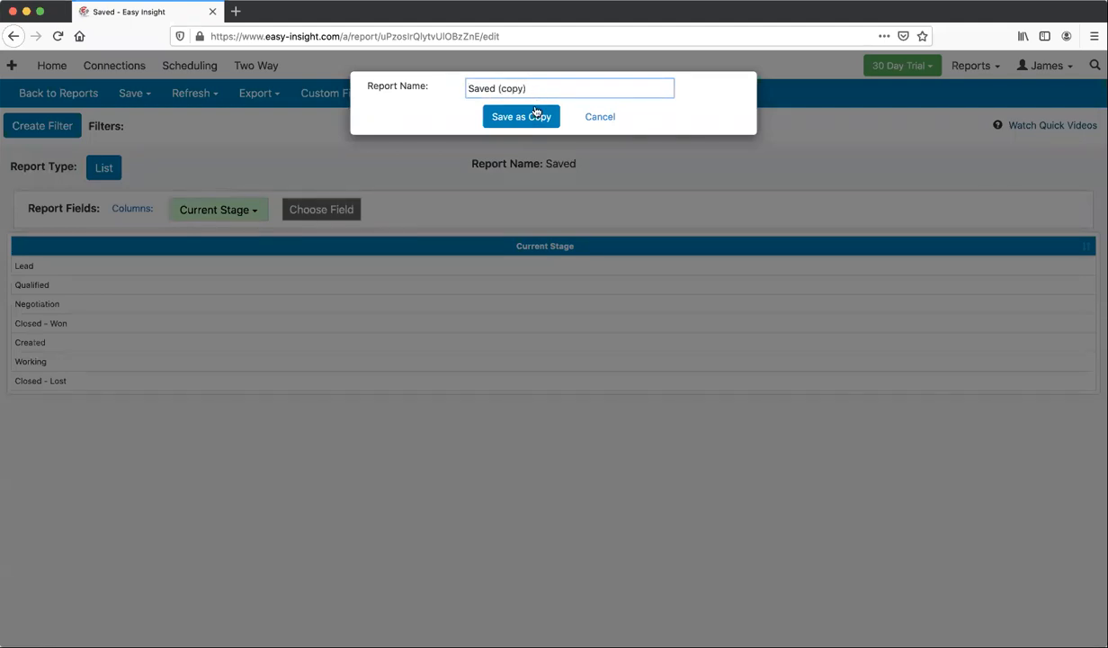
left_click(536, 112)
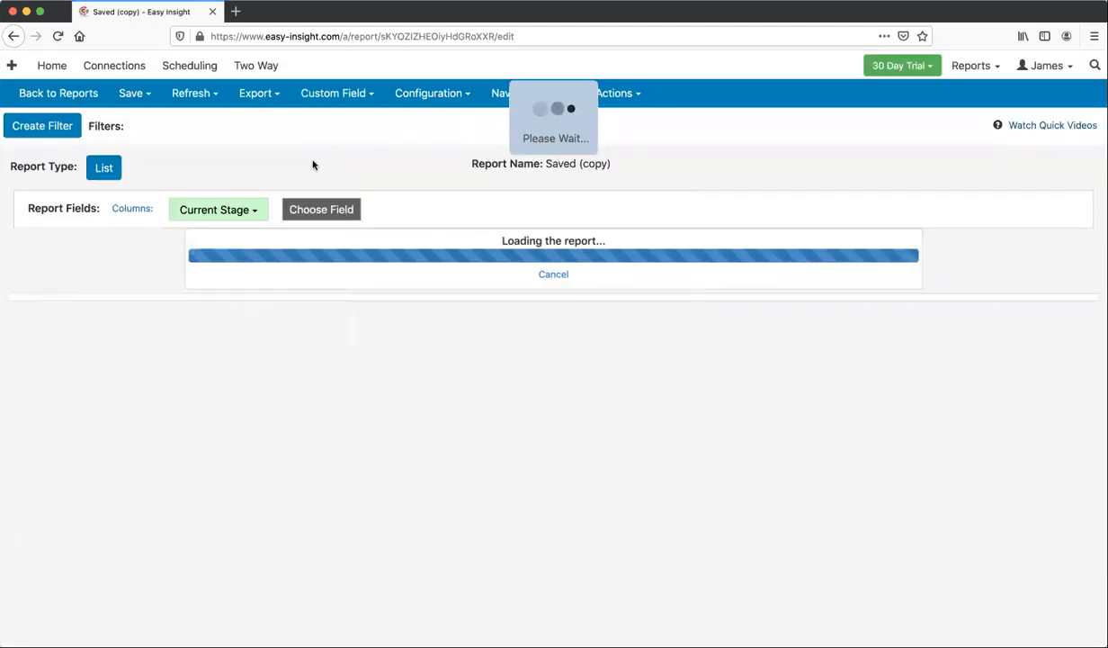